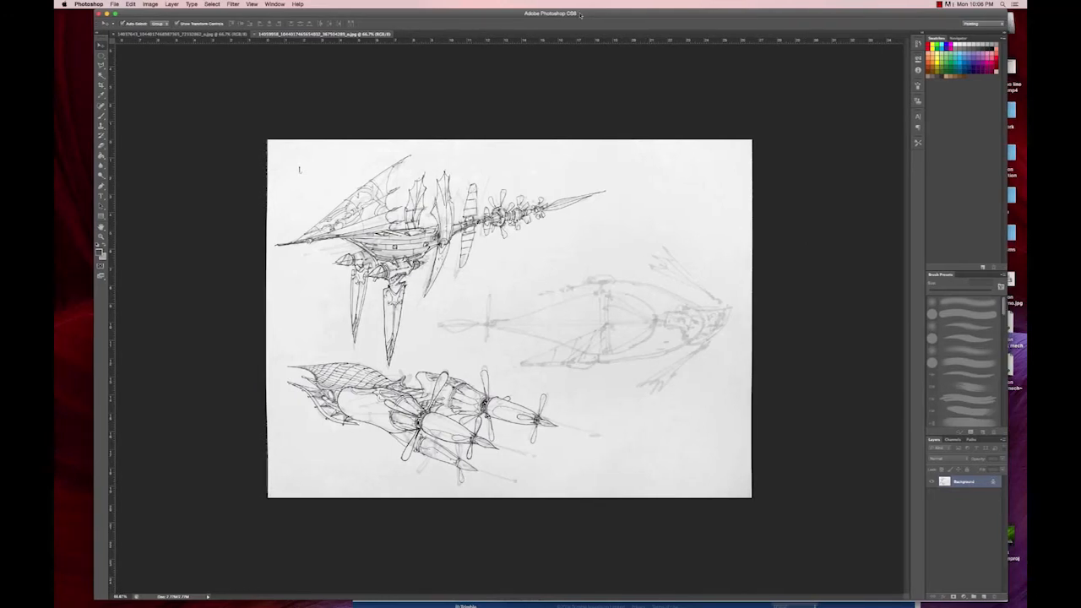
- Compare the airship line sketches with the black airship silhouette sketches by alternating between the two open images
drag(1005, 598, 997, 595)
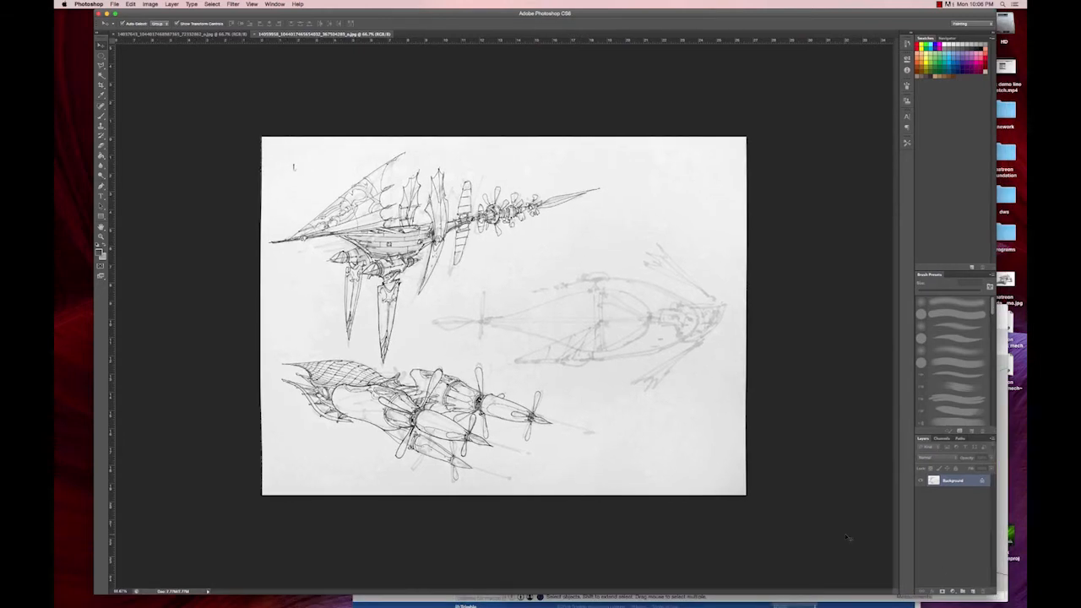
click(192, 34)
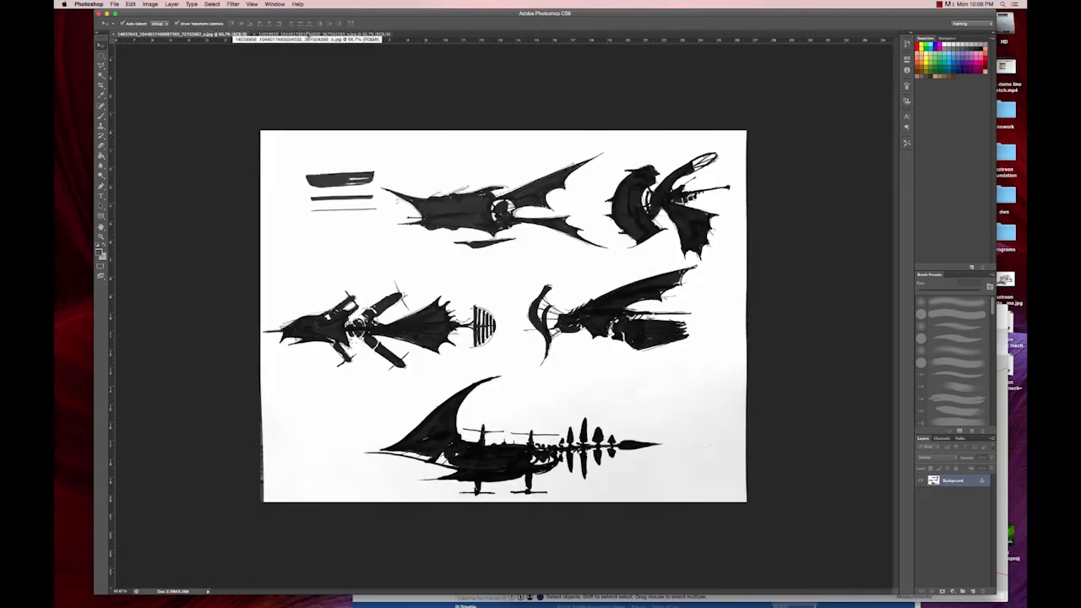
click(308, 34)
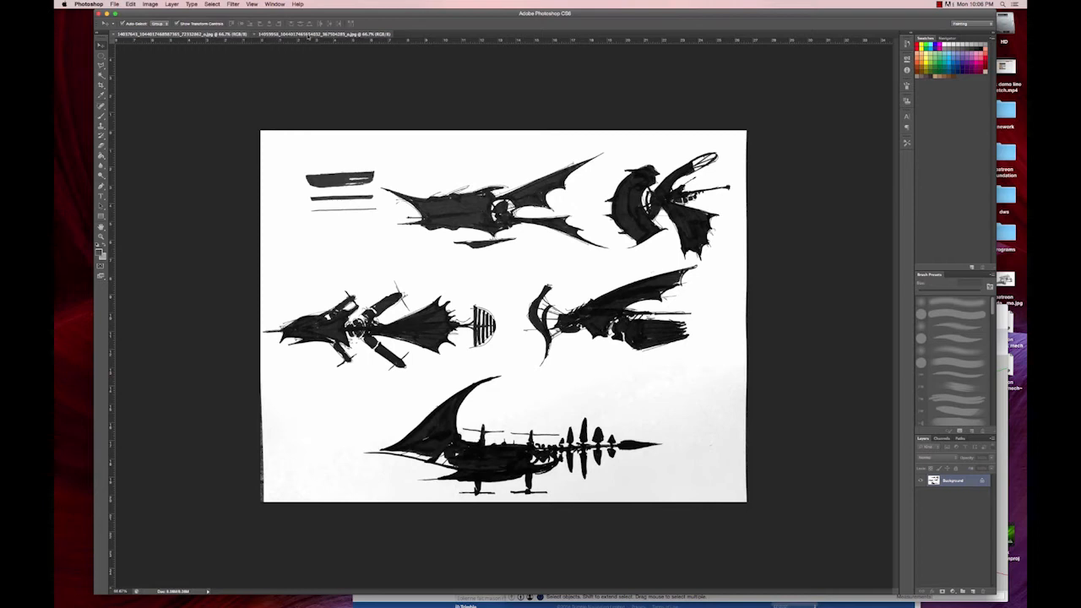
click(207, 34)
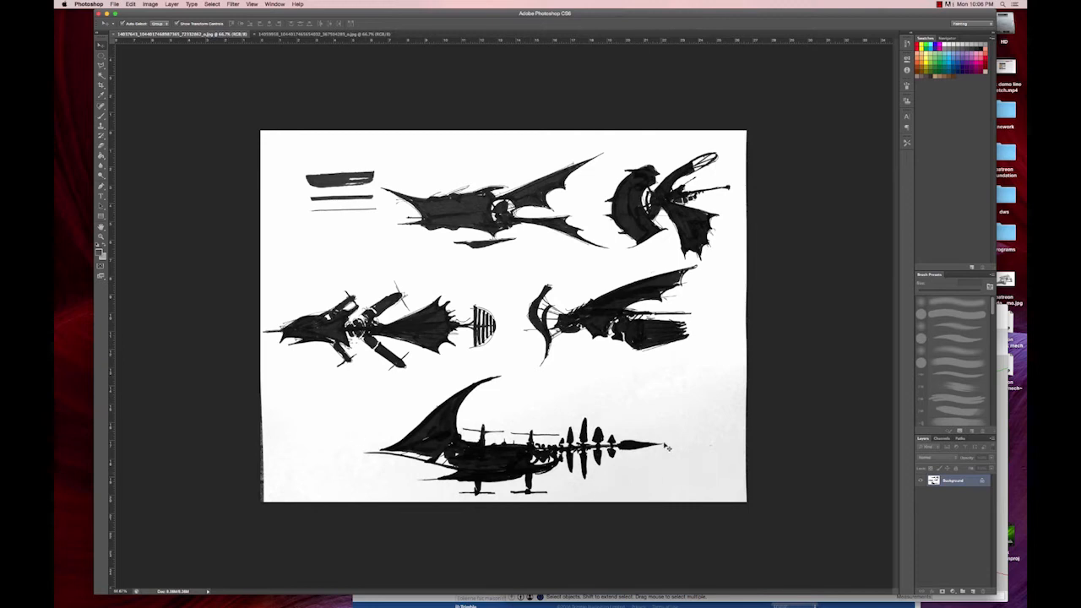
click(312, 33)
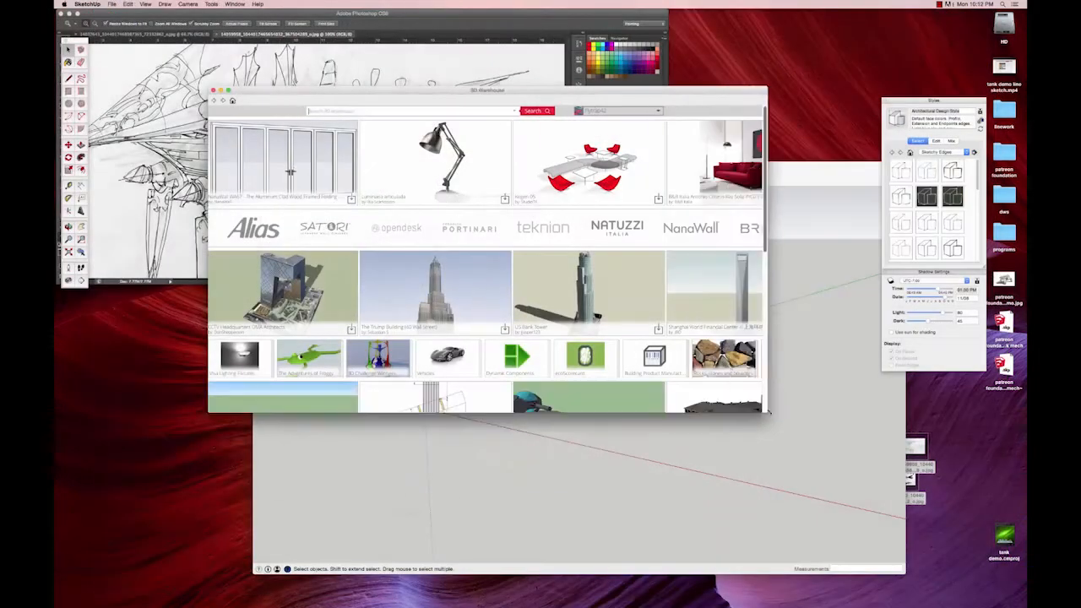
- Enlarge the 3D Warehouse window and show the liked models of the signed-in account
drag(768, 412, 794, 438)
click(671, 112)
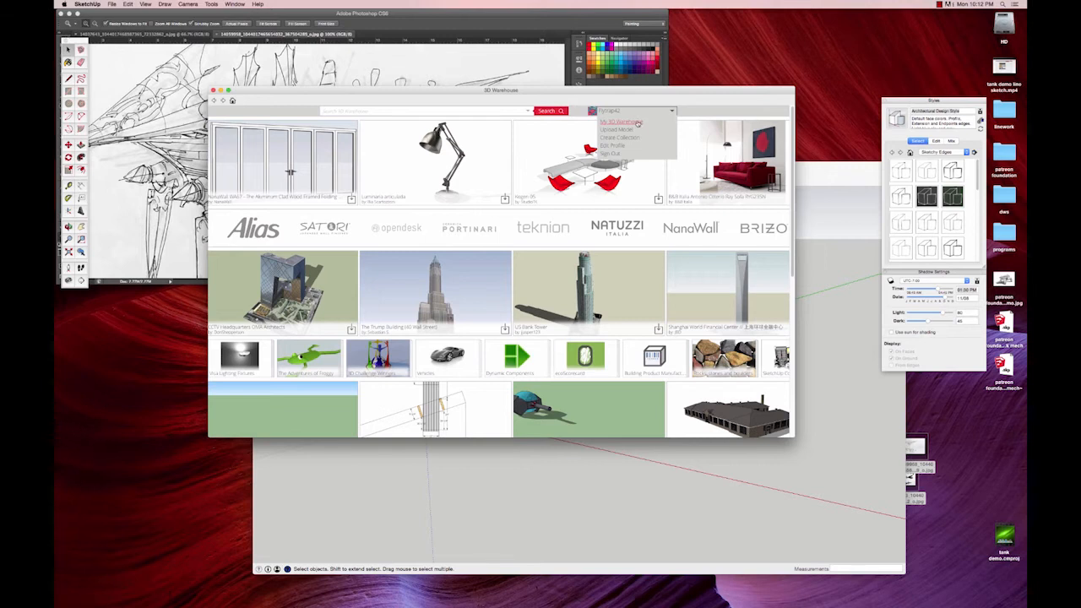
click(639, 123)
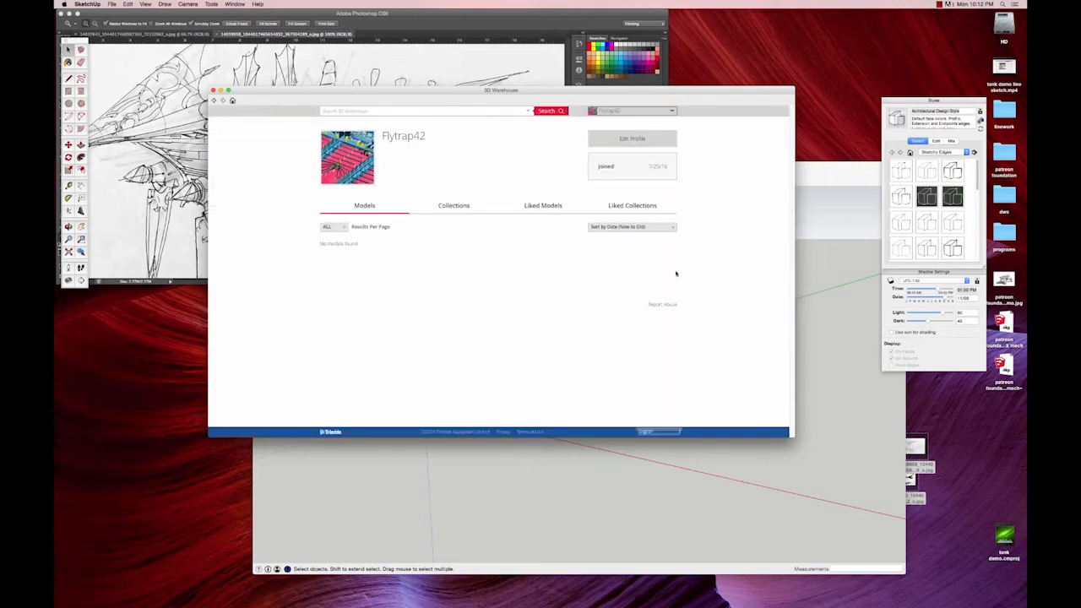
click(530, 208)
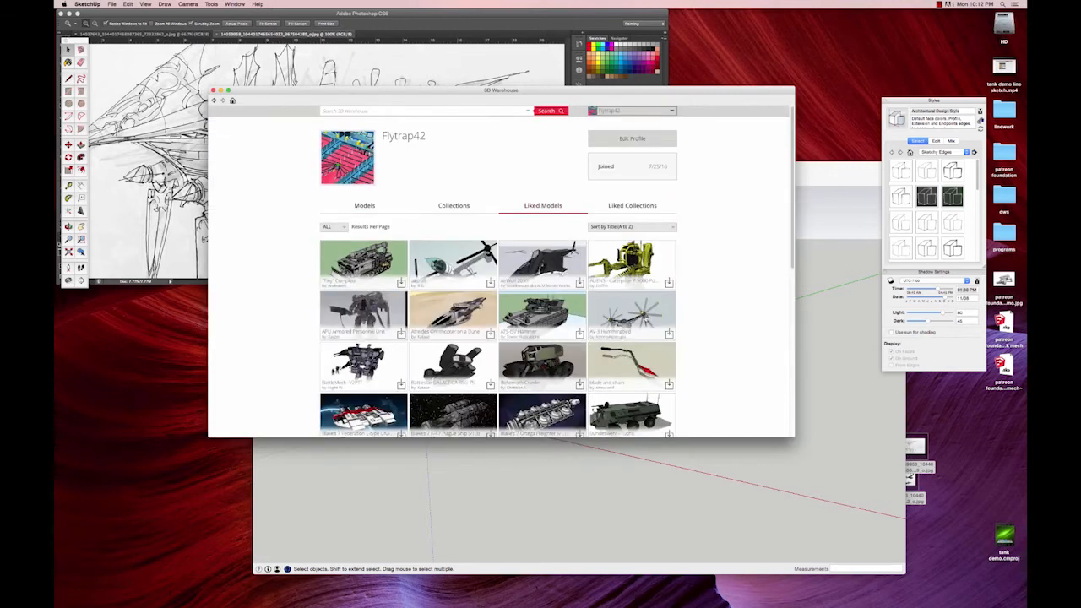
- Browse the liked models and view the details of Ship "Feather" unfinished version 3
drag(793, 437, 800, 535)
scroll(725, 404, down, 10)
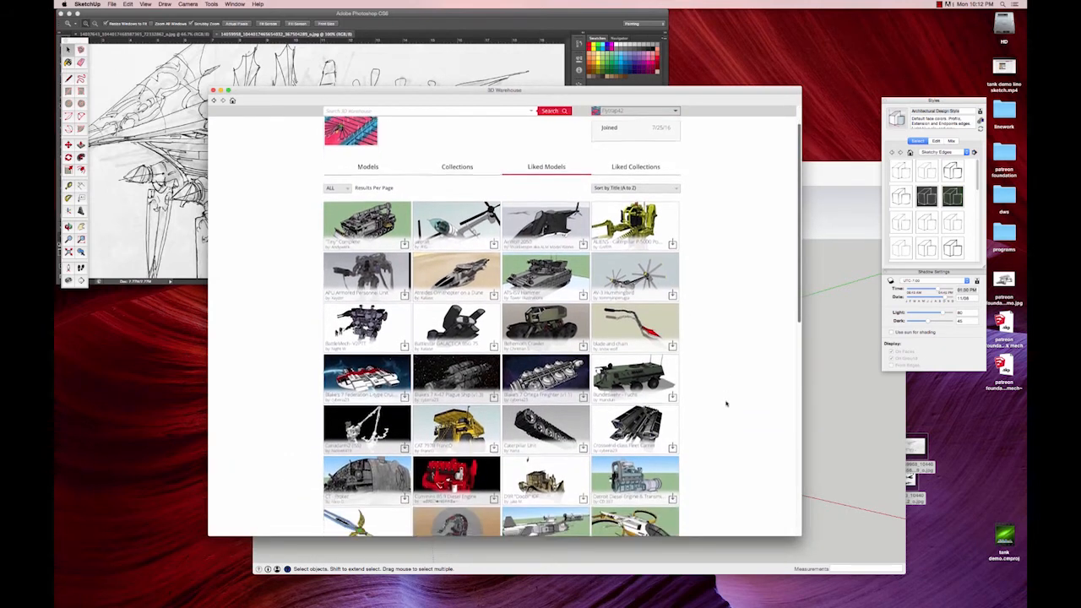
scroll(725, 404, down, 15)
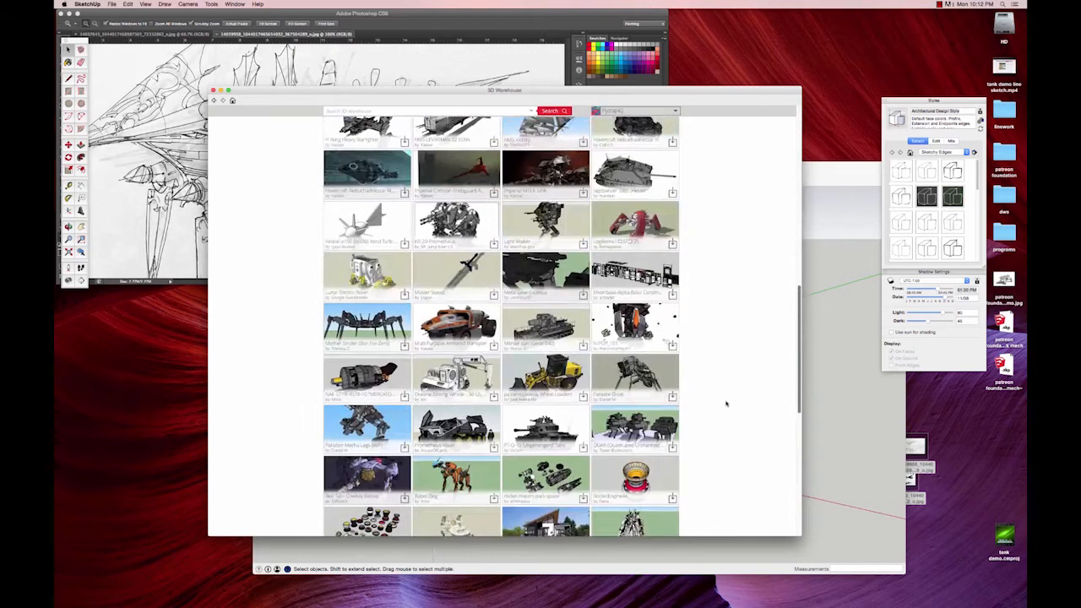
scroll(725, 403, down, 2)
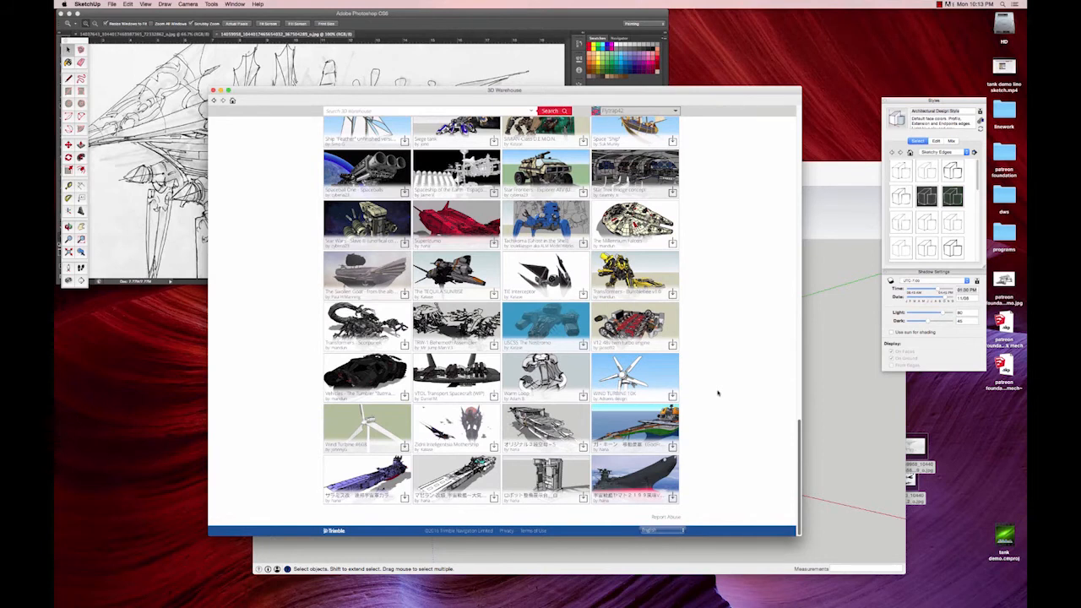
scroll(718, 392, up, 4)
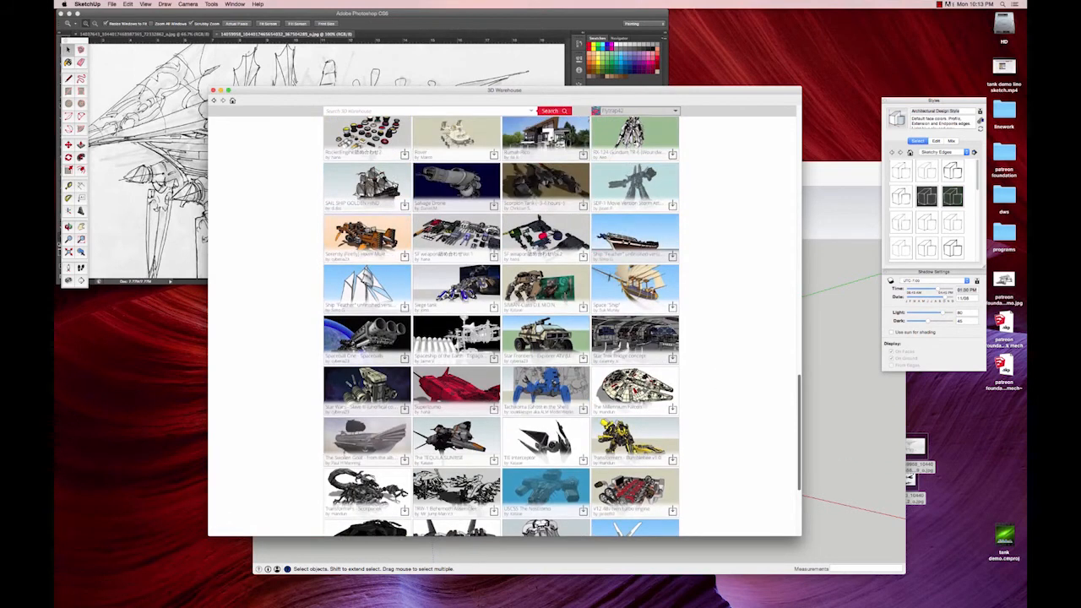
click(380, 293)
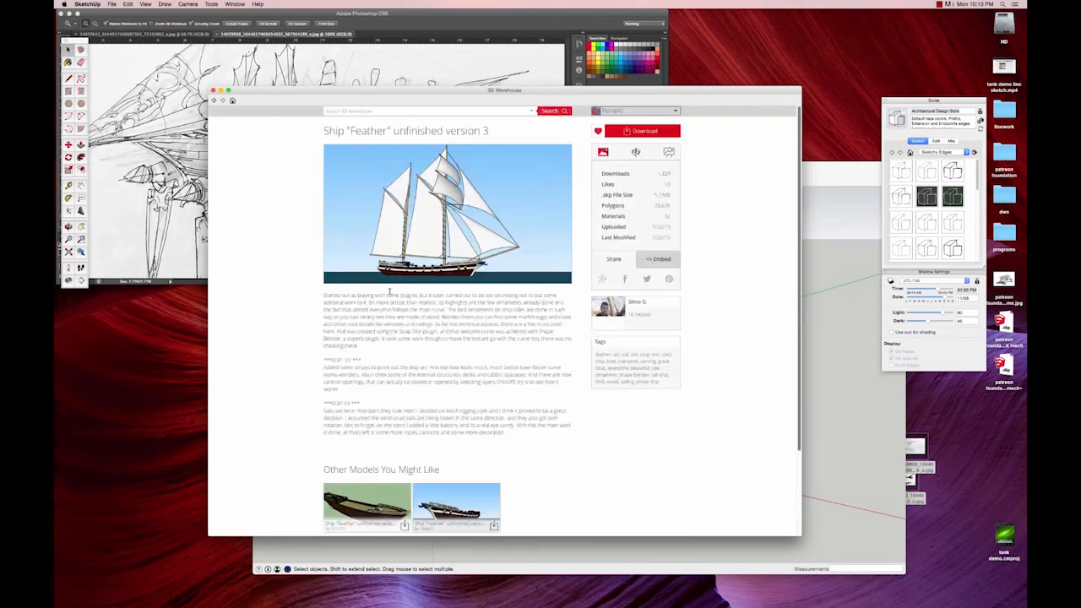
click(213, 101)
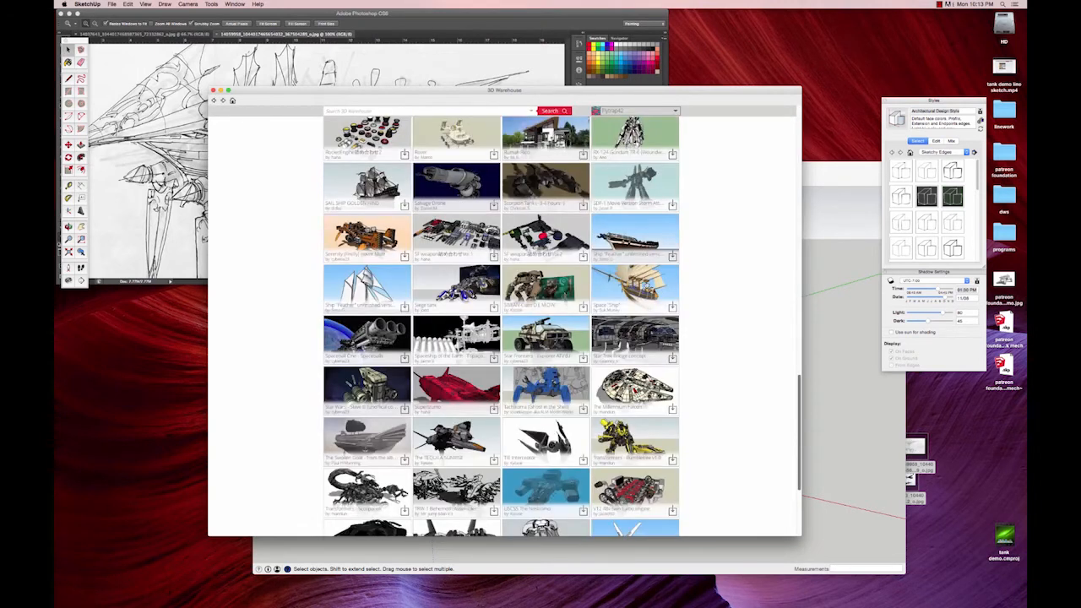
- Download the Space "Ship" model directly into the SketchUp model, place it near the green axis and deselect it
click(634, 285)
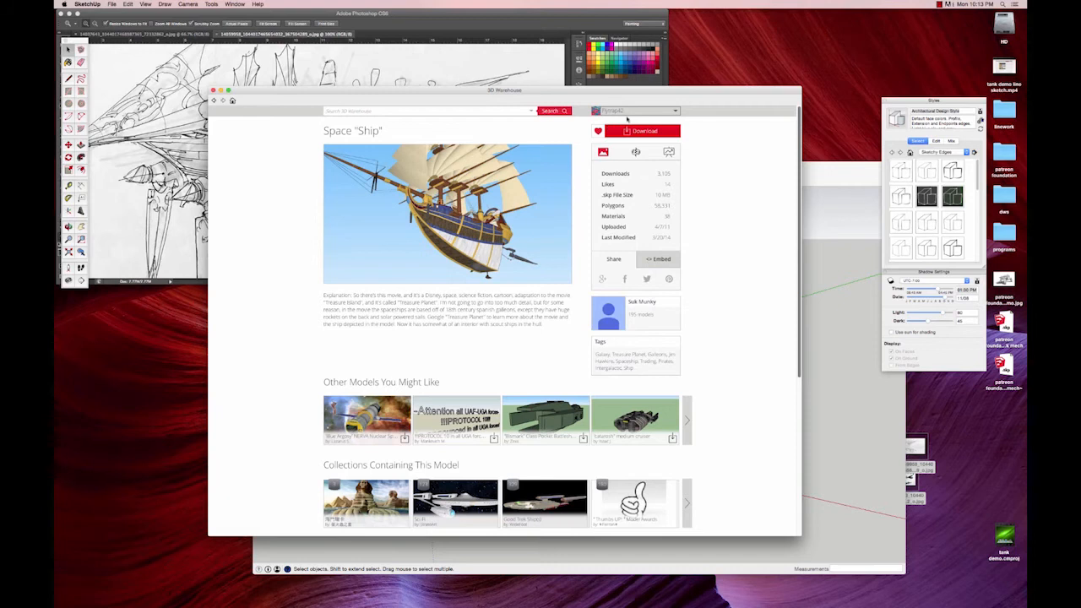
click(637, 132)
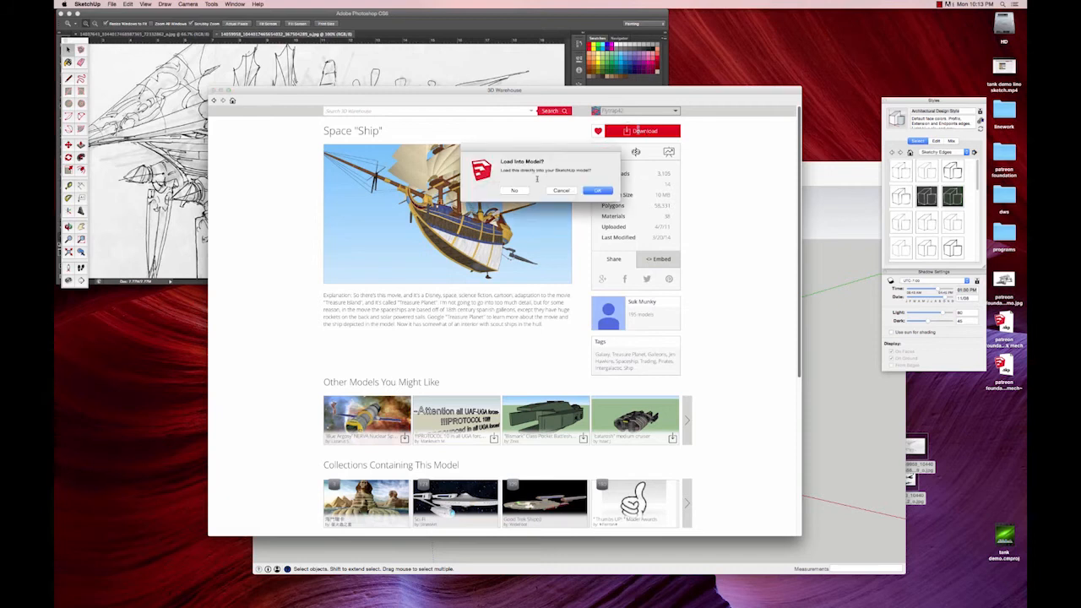
click(597, 190)
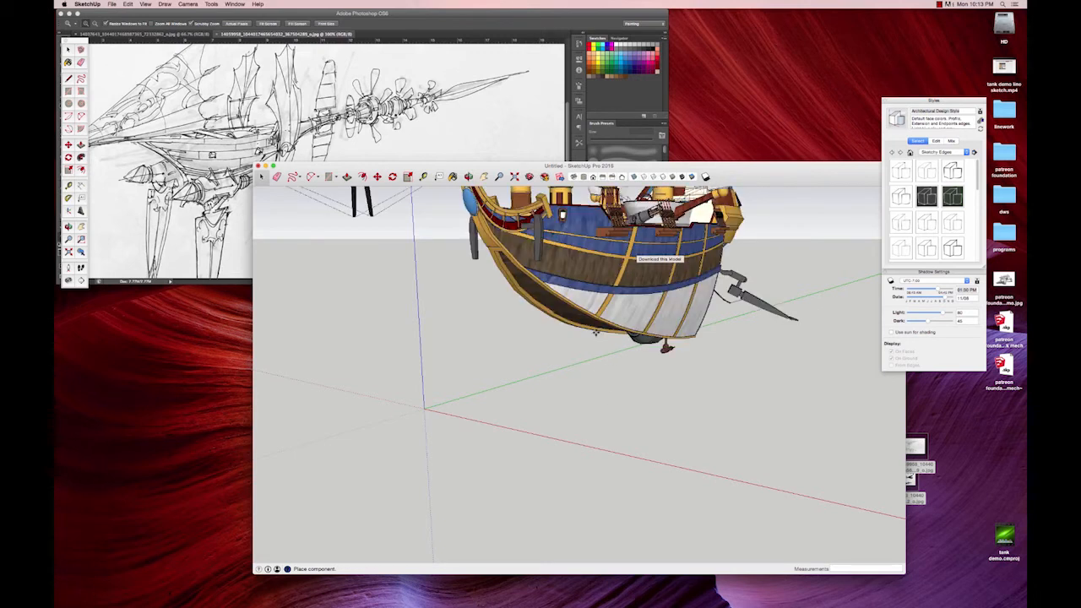
click(612, 354)
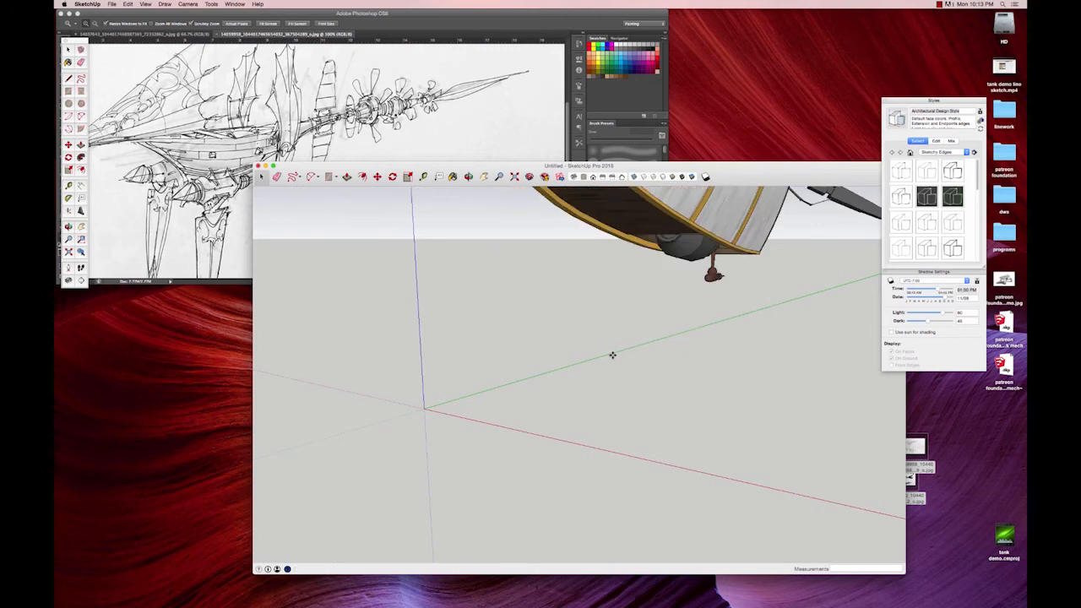
scroll(613, 354, down, 5)
shift+middle_drag(613, 355, 569, 398)
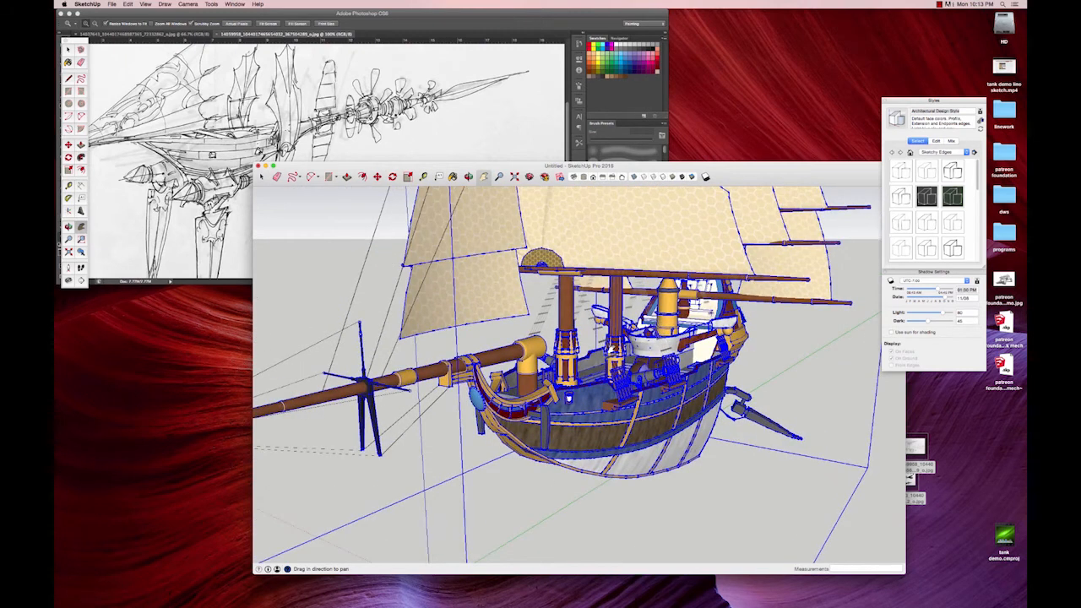
scroll(609, 350, down, 2)
middle_drag(609, 352, 562, 351)
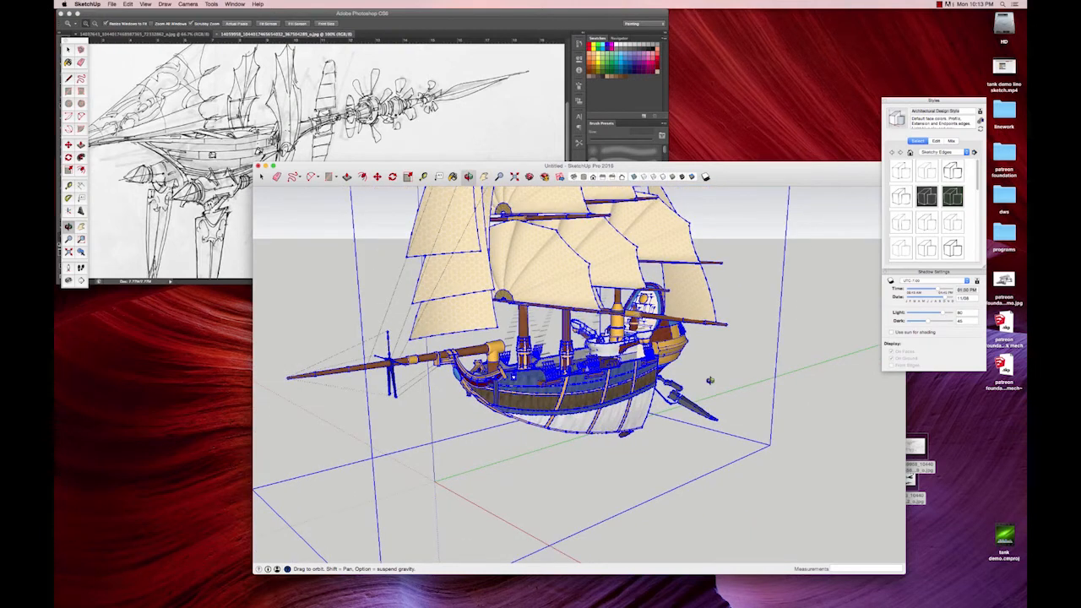
shift+middle_drag(710, 380, 760, 411)
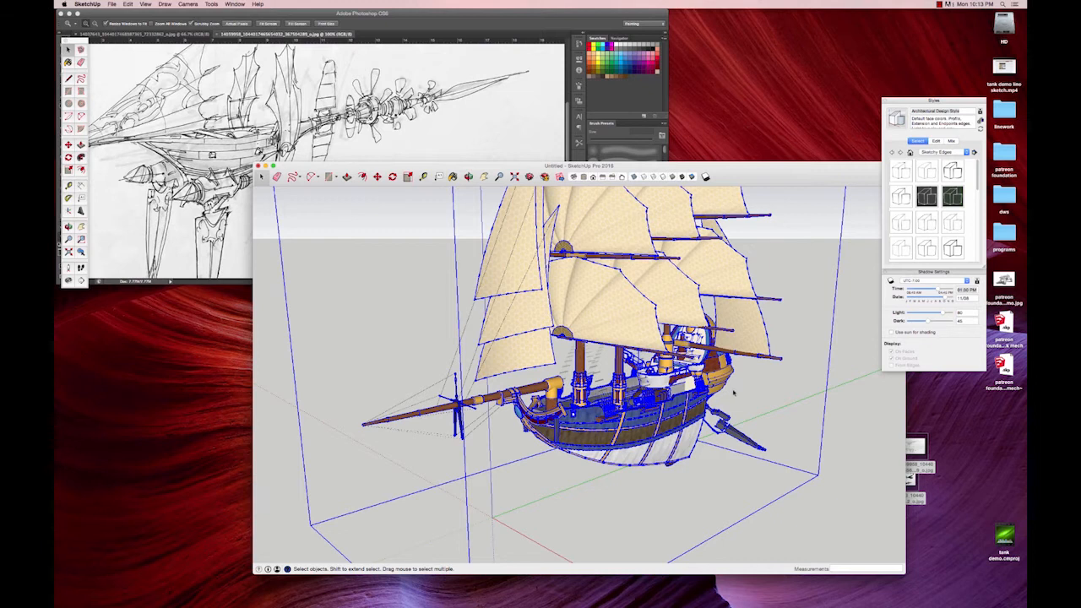
click(830, 422)
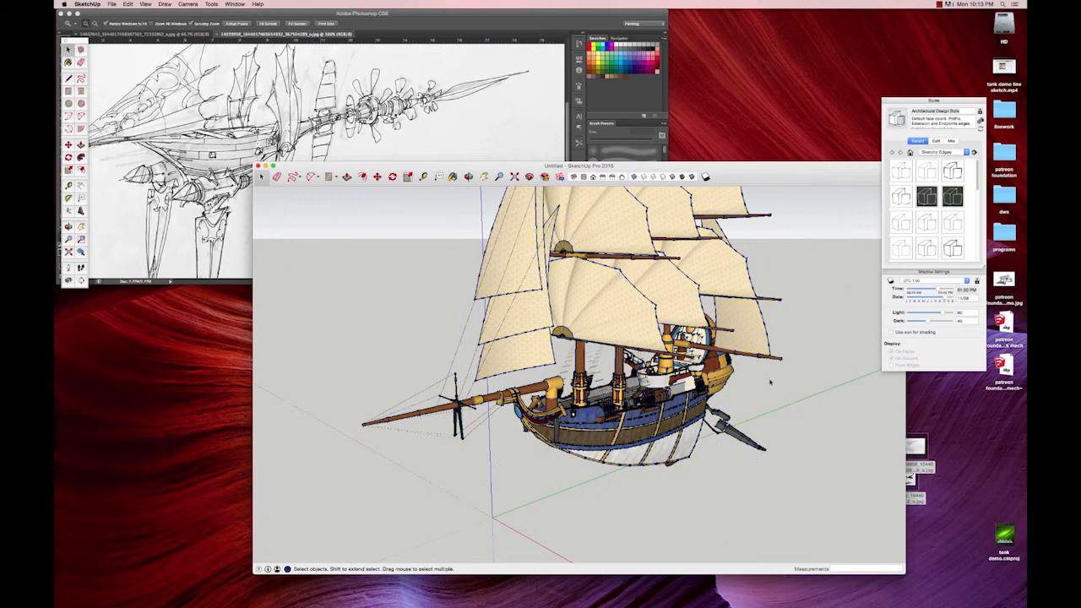
- Apply the Shaded with textures style from the Default Styles collection
click(938, 153)
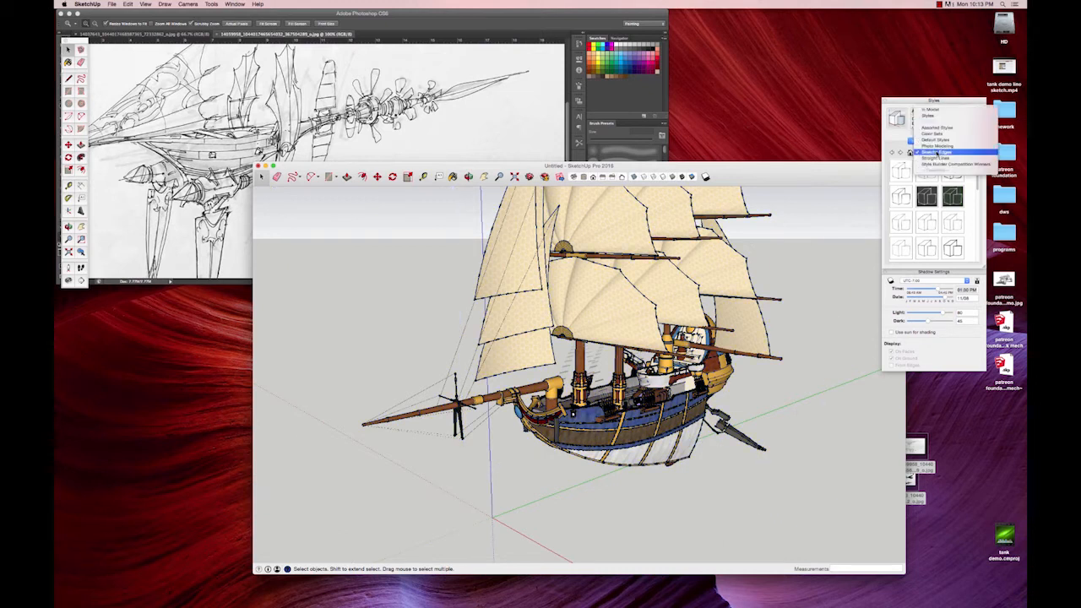
click(936, 140)
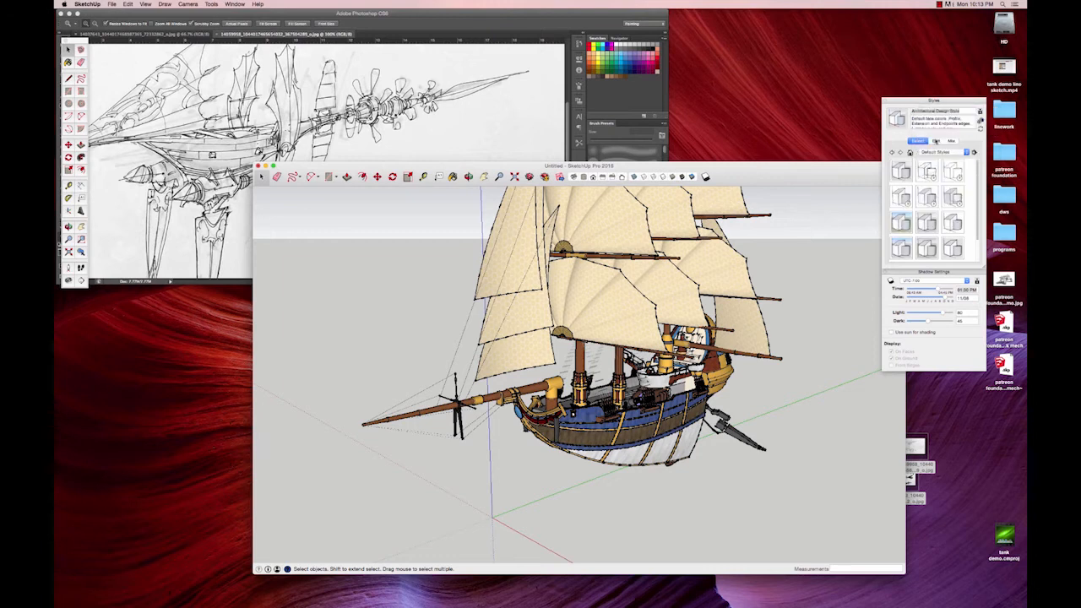
click(927, 196)
- Examine the imported ship up close and as a whole from several sides
mouse_move(667, 371)
middle_down()
mouse_move(595, 380)
mouse_move(629, 279)
middle_up()
scroll(595, 384, up, 5)
mouse_move(678, 310)
middle_down()
mouse_move(708, 331)
mouse_move(665, 337)
mouse_move(603, 375)
mouse_move(550, 378)
middle_up()
scroll(678, 335, down, 6)
key(super+a)
middle_drag(651, 365, 569, 419)
scroll(728, 417, down, 6)
middle_drag(633, 395, 652, 366)
- Delete the three square sails from the ship's middle mast
click(655, 353)
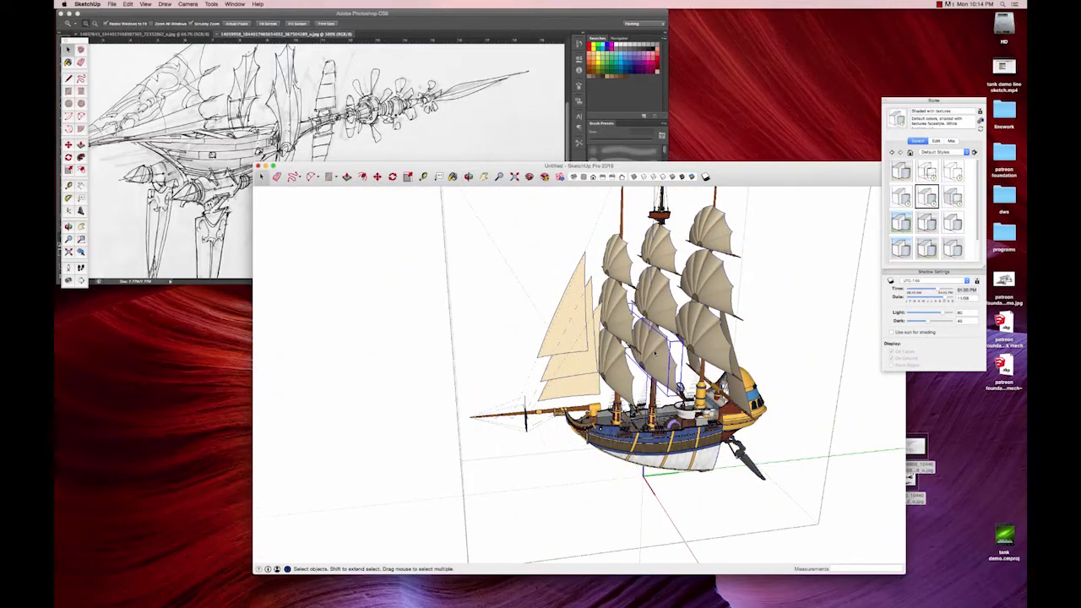
key(Delete)
click(659, 247)
key(Delete)
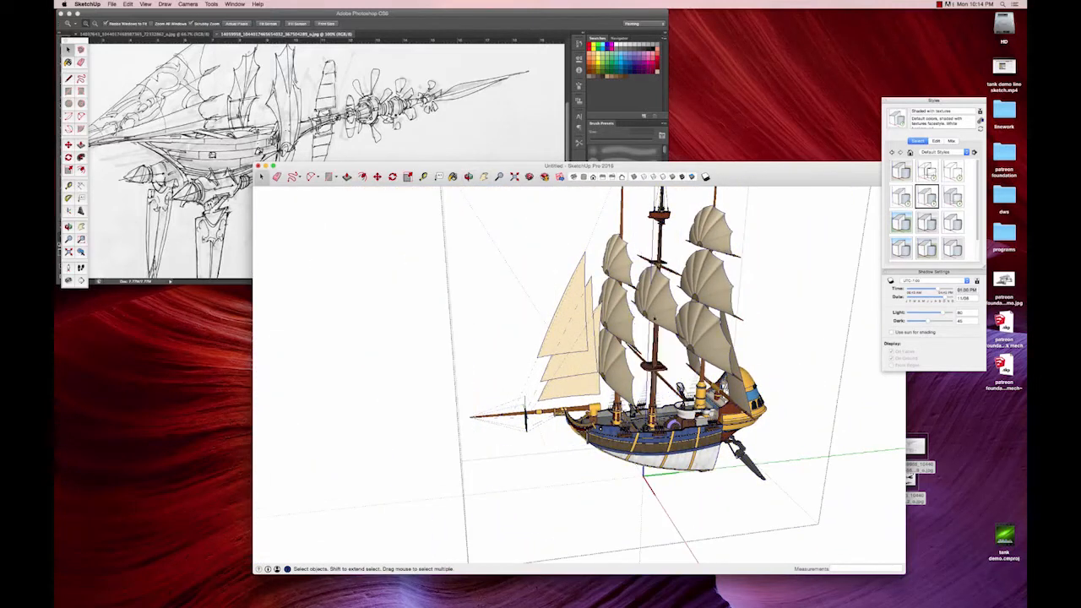
click(657, 295)
key(Delete)
- Delete the square sails from the ship's rear mast
click(704, 331)
key(Delete)
click(713, 277)
key(Delete)
key(Delete)
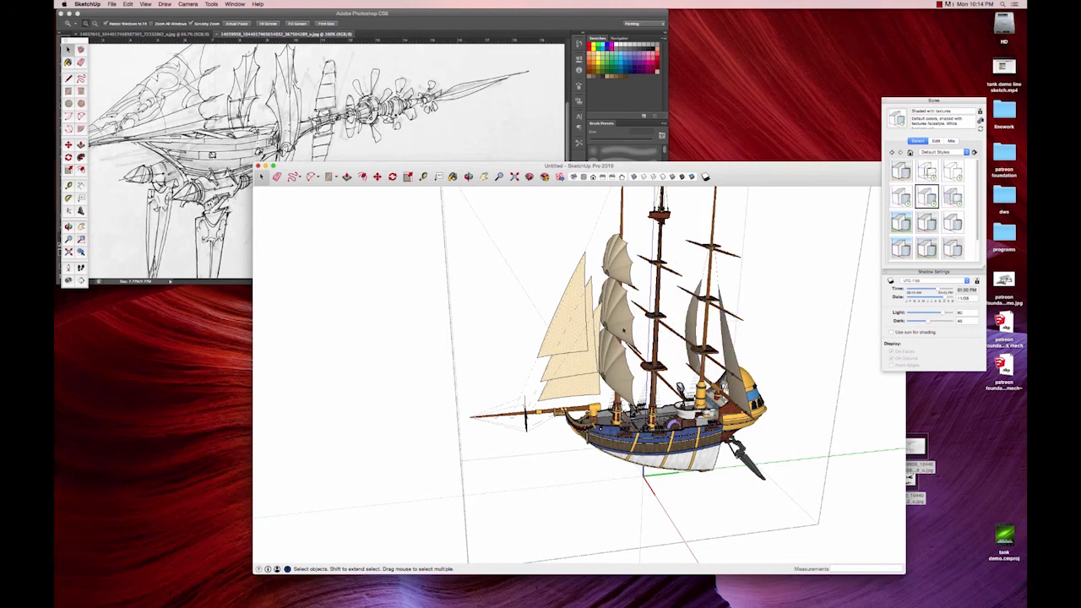
- Delete the three square sails from the ship's front mast
click(617, 312)
key(Delete)
click(616, 259)
key(Delete)
click(620, 369)
key(Delete)
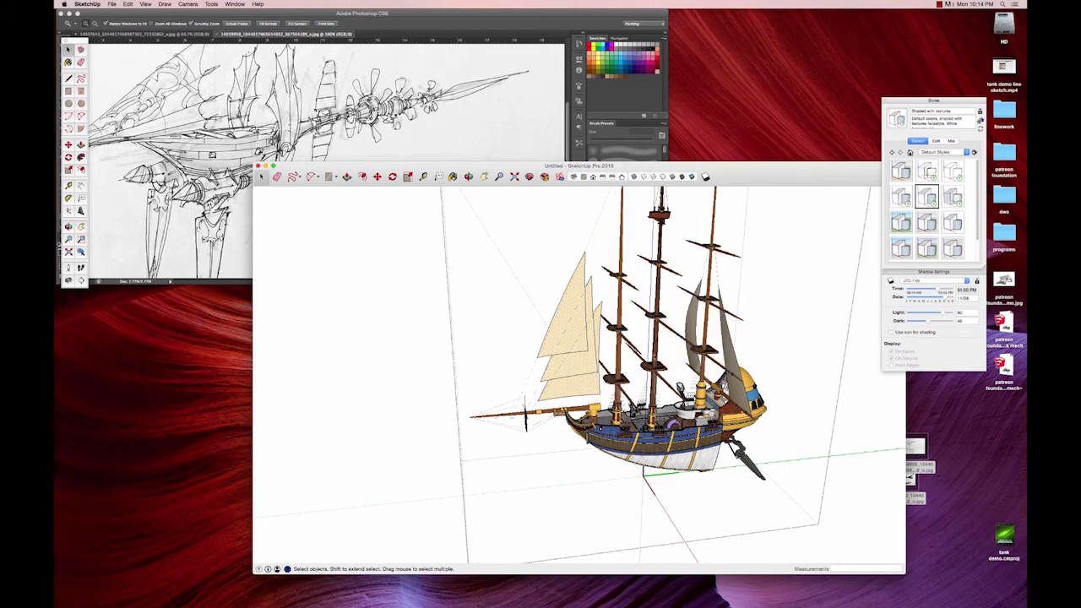
- Delete the vertical poles of the front and middle masts
click(652, 377)
key(Delete)
click(622, 363)
key(Delete)
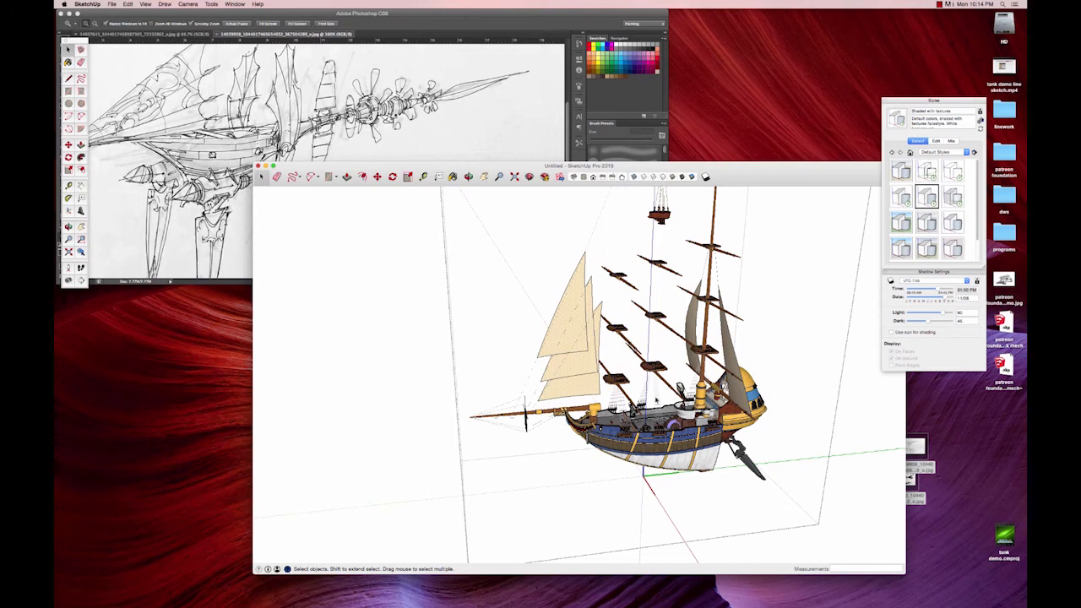
- Delete the front mast's mid-height spar parts and the middle mast's floating lower spars and platforms
scroll(657, 388, up, 3)
click(652, 279)
key(Delete)
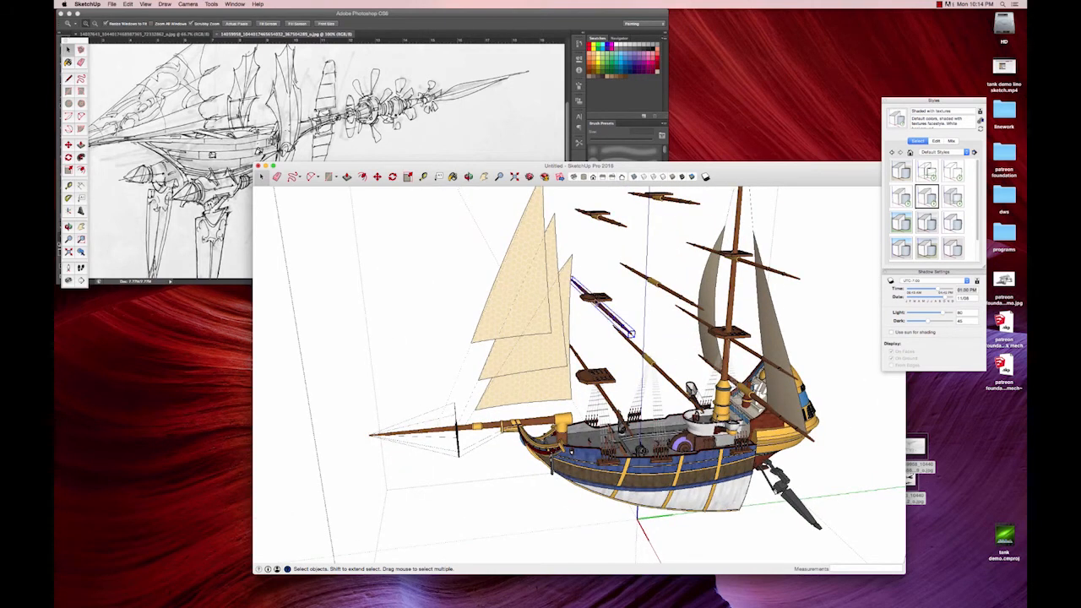
click(606, 298)
key(Delete)
click(663, 288)
key(Delete)
click(650, 365)
key(Delete)
- Delete the front mast's lowest platform and spar together with its uppermost spar parts
click(591, 378)
key(Delete)
click(604, 391)
key(Delete)
click(601, 217)
key(Delete)
click(600, 217)
key(Delete)
- Delete the middle mast's upper spar and the leftover mast parts floating above it
mouse_move(628, 166)
mouse_down()
mouse_move(713, 189)
mouse_move(648, 173)
mouse_up()
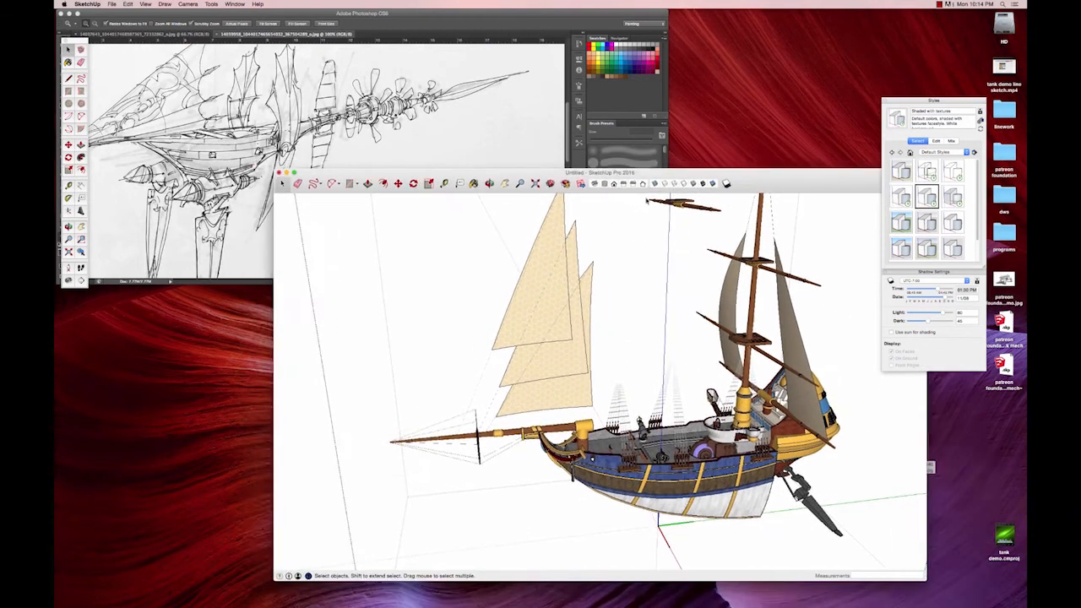
click(675, 207)
key(Delete)
middle_drag(753, 273, 687, 366)
scroll(691, 346, down, 3)
drag(626, 245, 665, 314)
key(Delete)
- Select both mechanical fins beneath the stern and move them straight down, clear of the hull
scroll(685, 385, up, 5)
shift+middle_drag(685, 385, 596, 325)
scroll(605, 397, up, 6)
click(641, 428)
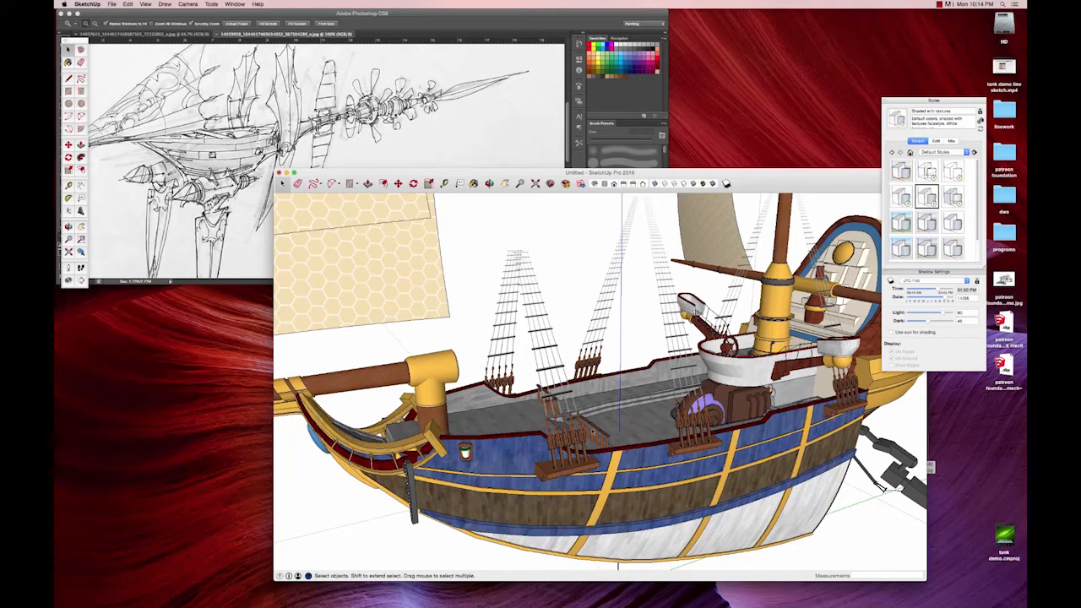
mouse_move(619, 439)
middle_down()
mouse_move(572, 392)
mouse_move(623, 418)
mouse_move(593, 424)
middle_up()
shift+click(690, 394)
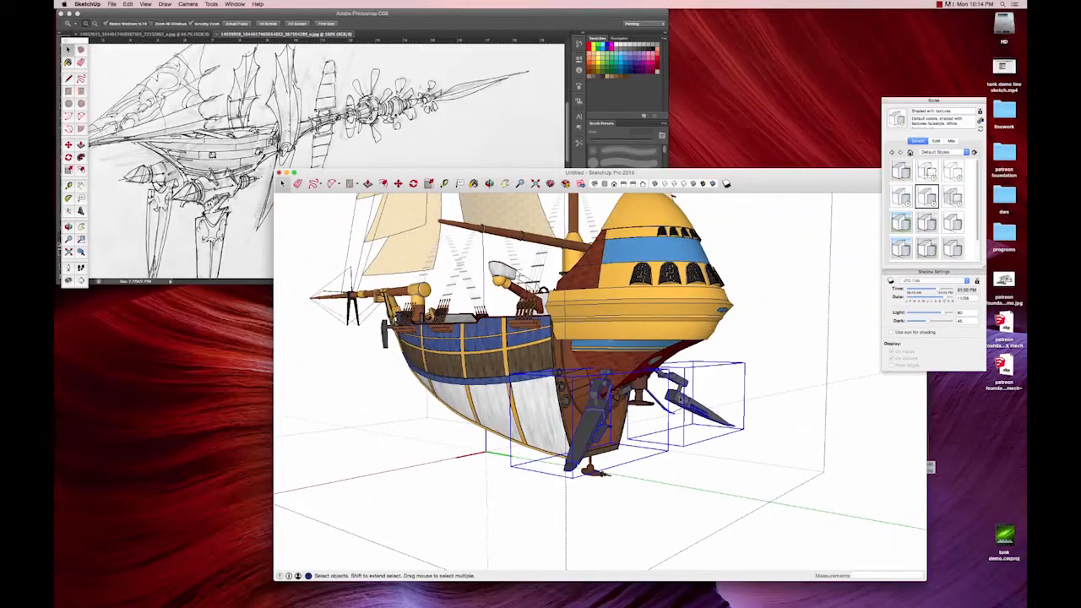
key(m)
click(678, 396)
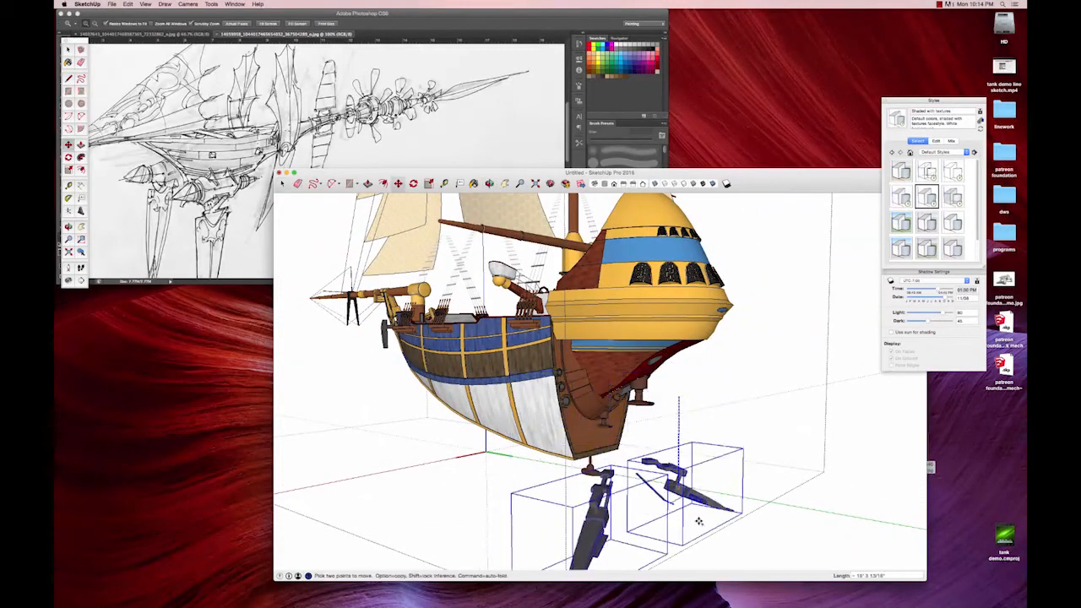
click(678, 473)
- Delete the stern castle's outer shell surrounding the yellow gallery
key(space)
click(601, 365)
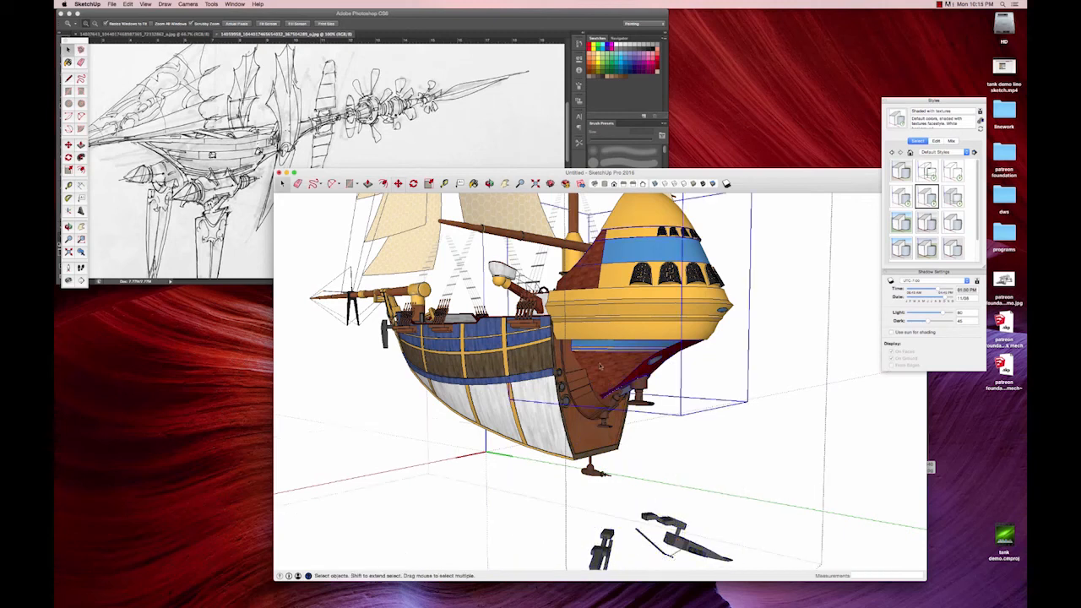
key(Delete)
click(641, 323)
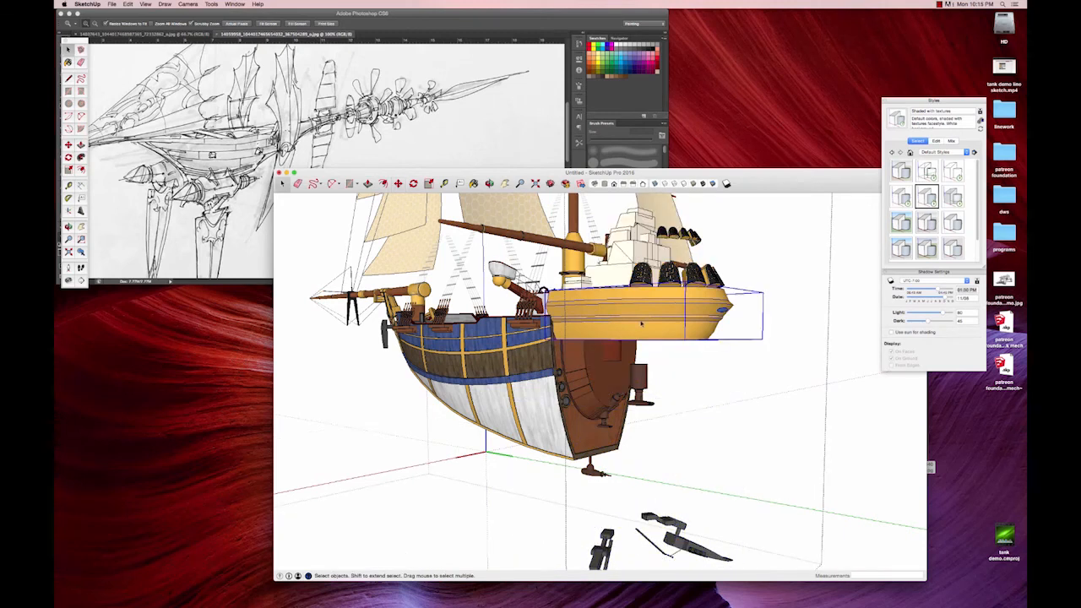
- Delete the floating window pieces behind the stern and the white stepped block standing on the yellow stern deck
mouse_move(642, 323)
middle_down()
mouse_move(726, 413)
mouse_move(616, 380)
middle_up()
scroll(708, 384, up, 2)
key(space)
click(705, 377)
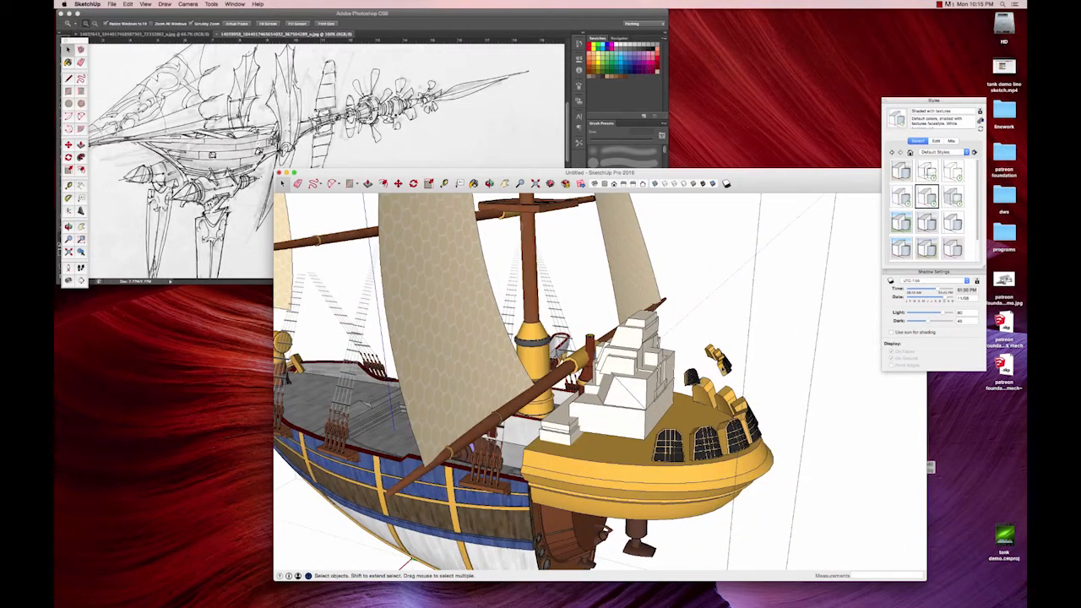
drag(689, 342, 743, 376)
key(Delete)
click(650, 365)
key(Delete)
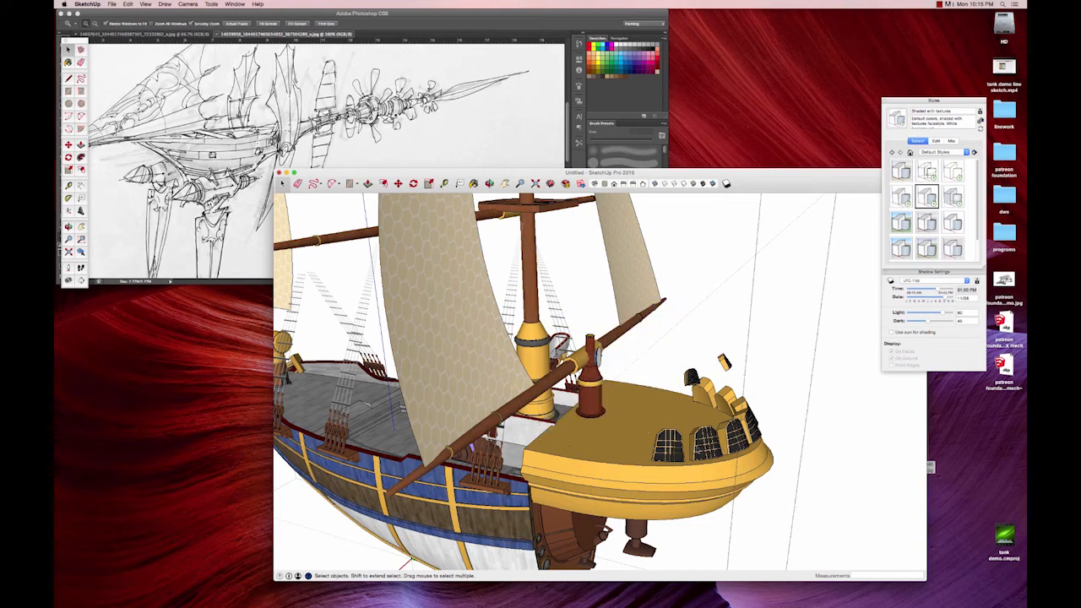
- Delete all remaining arched windows and their yellow frames around the edge of the stern deck
key(Delete)
click(707, 445)
key(Delete)
click(734, 436)
key(Delete)
click(752, 423)
key(Delete)
click(744, 411)
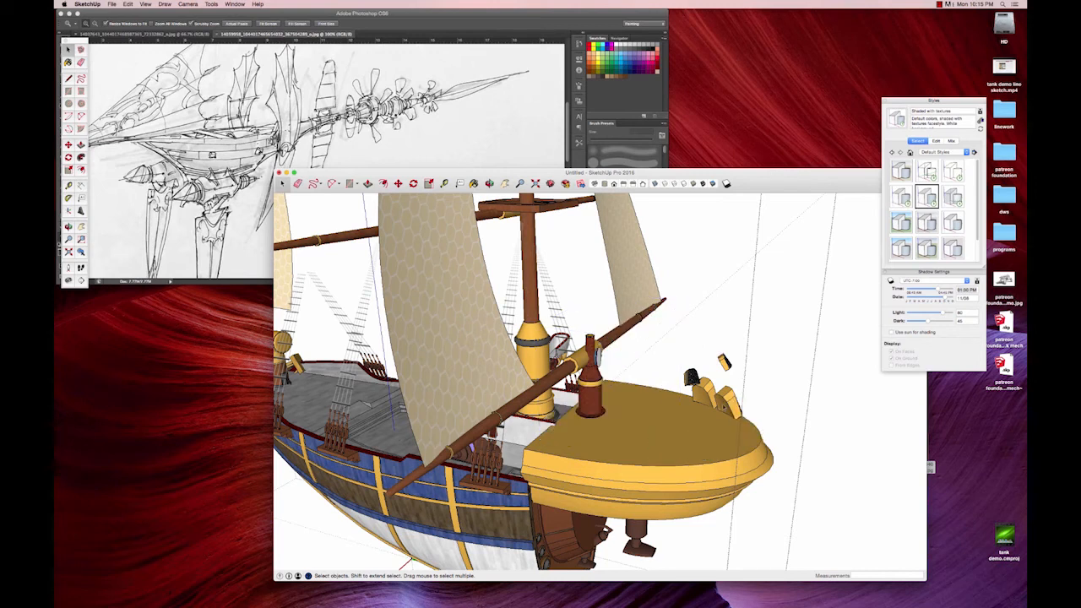
key(Delete)
click(694, 377)
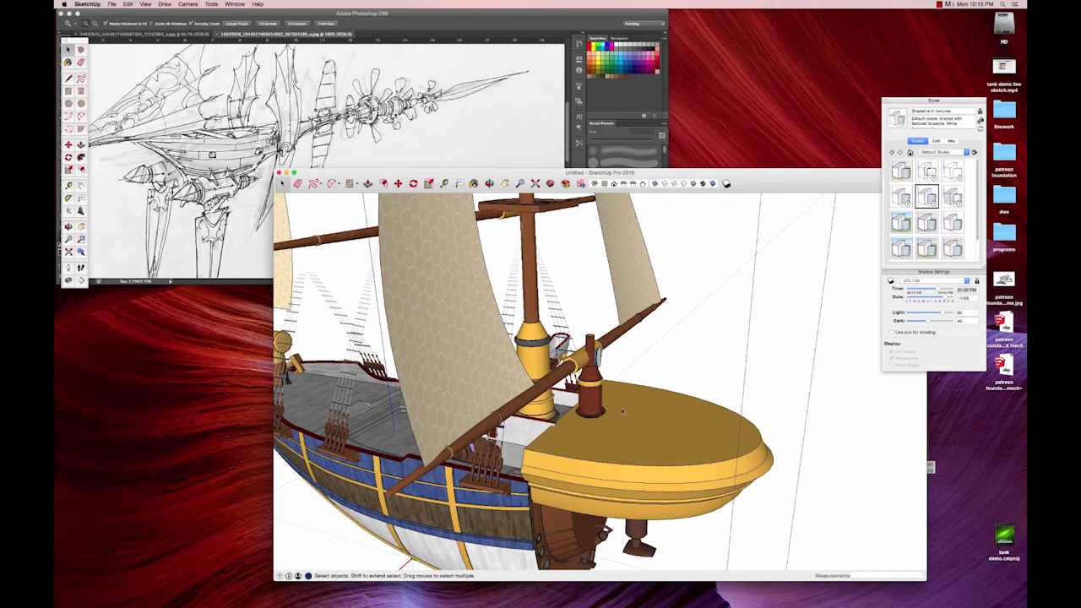
- Delete the forked black strut on the bowsprit and the rigging lines hanging around its lower end
mouse_move(617, 407)
middle_down()
mouse_move(688, 335)
mouse_move(608, 376)
mouse_move(712, 463)
mouse_move(717, 515)
middle_up()
mouse_move(591, 455)
middle_down()
mouse_move(583, 429)
mouse_move(603, 433)
mouse_move(570, 461)
mouse_move(521, 447)
mouse_move(569, 448)
mouse_move(532, 460)
mouse_move(639, 470)
mouse_move(629, 397)
mouse_move(564, 376)
mouse_move(631, 401)
middle_up()
scroll(591, 444, down, 5)
scroll(632, 401, up, 3)
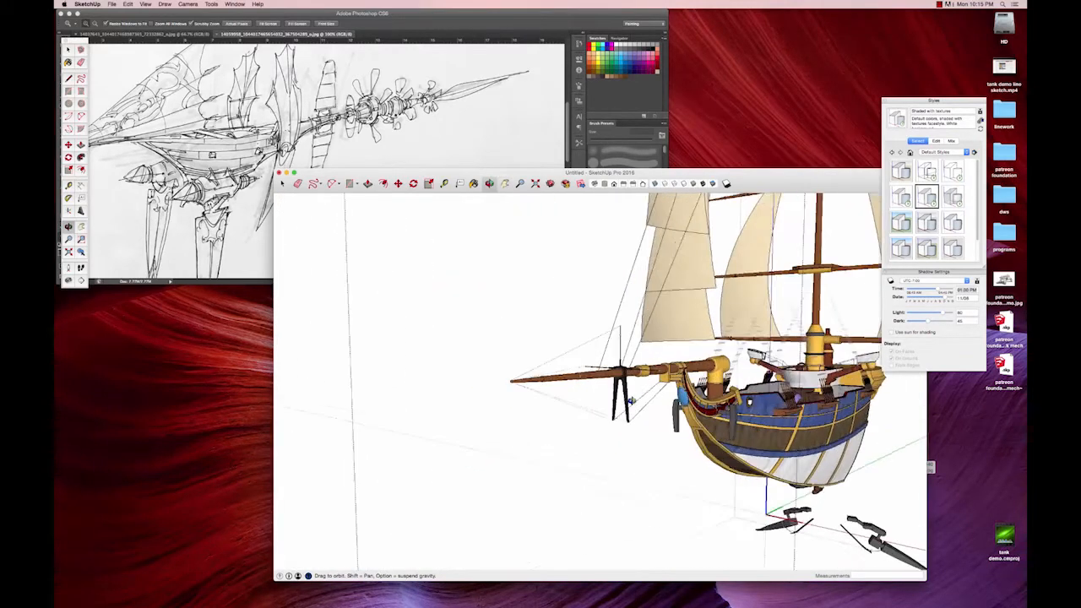
scroll(629, 401, up, 4)
click(614, 394)
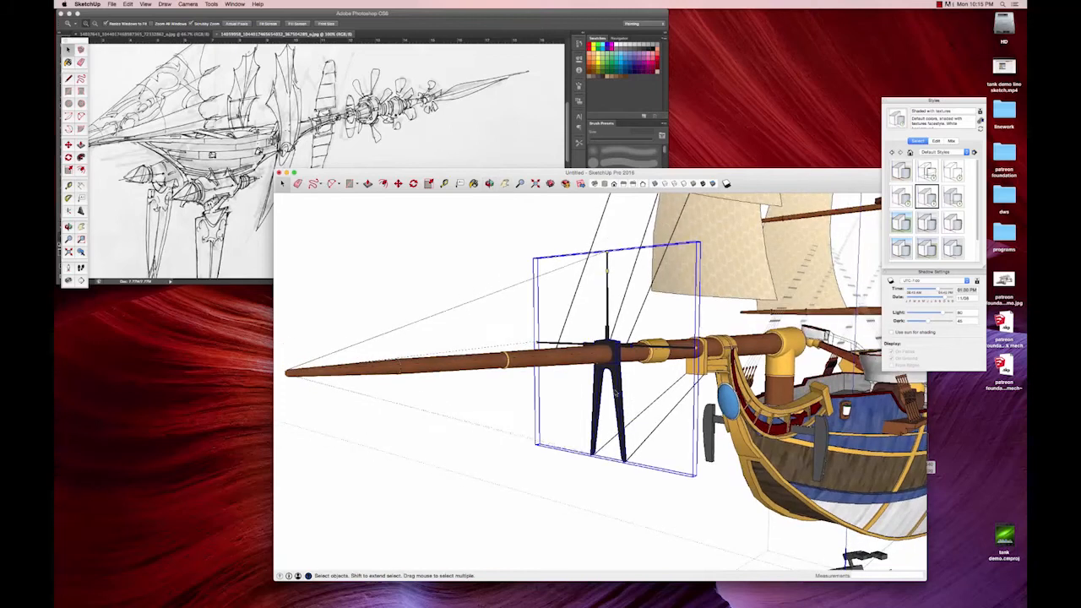
key(Delete)
click(636, 450)
key(Delete)
click(619, 436)
key(Delete)
click(603, 458)
key(Delete)
click(589, 456)
key(Delete)
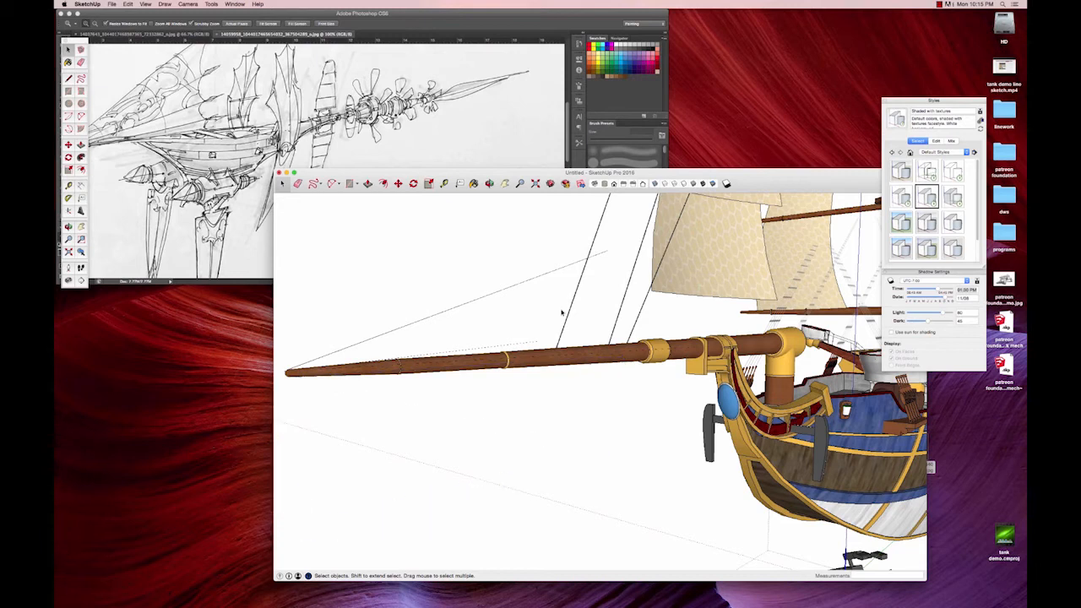
- Delete the leftover stay lines running from the bowsprit's tip and both dark anchors hanging at the bow
click(549, 275)
key(Delete)
click(529, 345)
key(Delete)
key(Delete)
click(817, 431)
key(Delete)
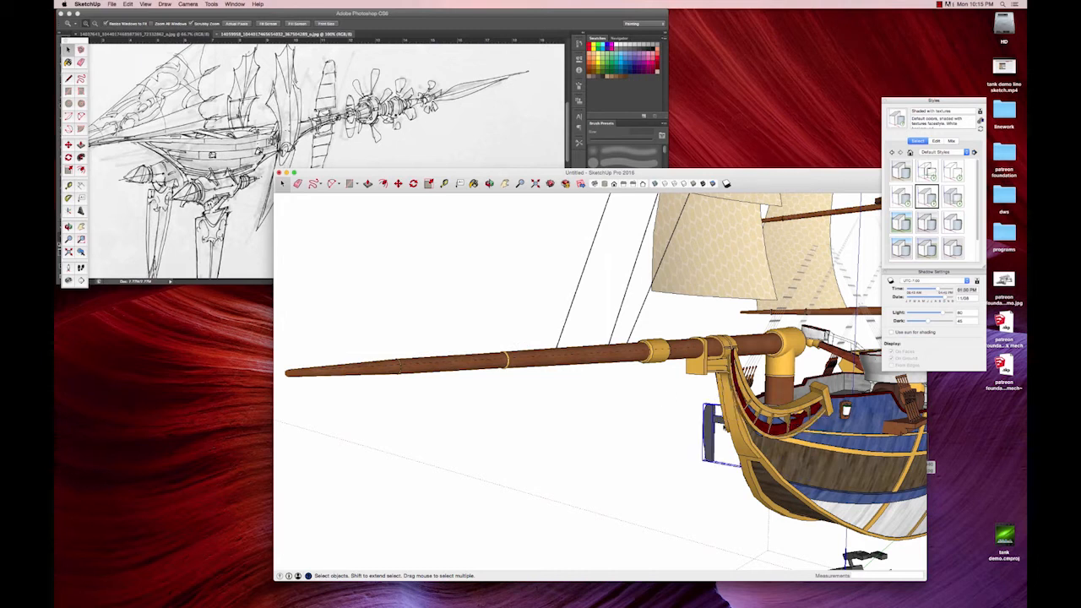
key(Delete)
shift+middle_drag(770, 435, 666, 521)
click(665, 521)
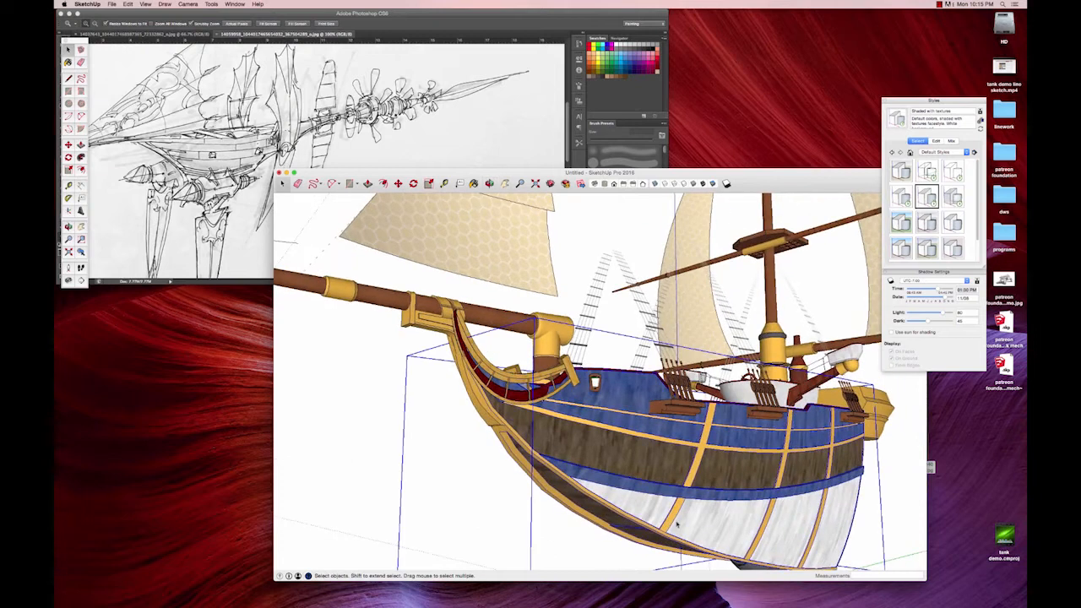
double_click(677, 525)
click(533, 528)
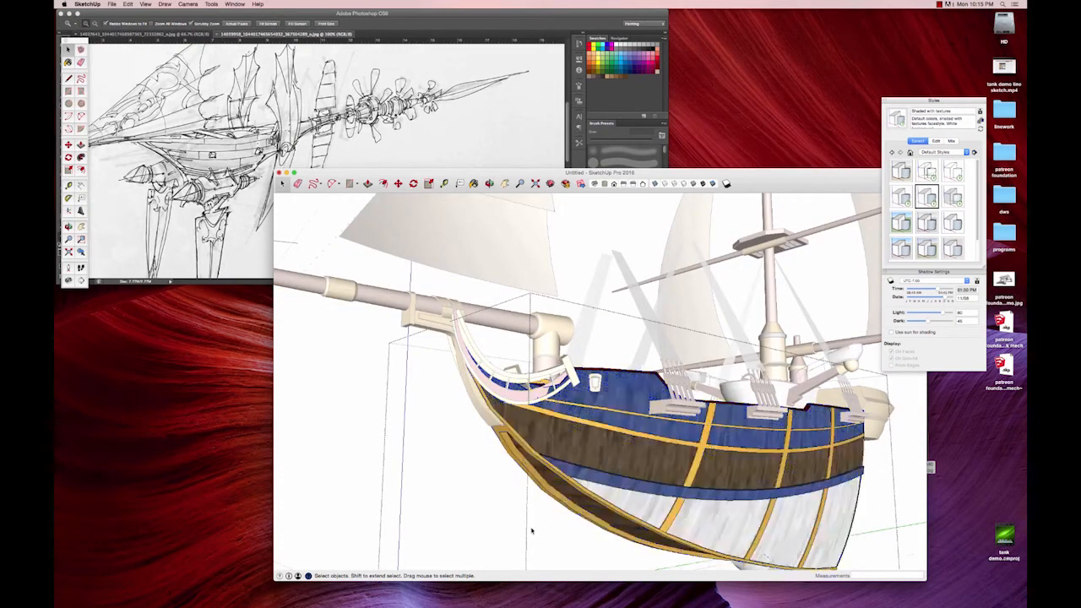
click(535, 529)
- Delete the fitting beneath the keel and the entire main hull together with its stern panelling
middle_drag(582, 509, 526, 454)
scroll(579, 466, down, 4)
scroll(609, 465, down, 2)
scroll(659, 430, up, 10)
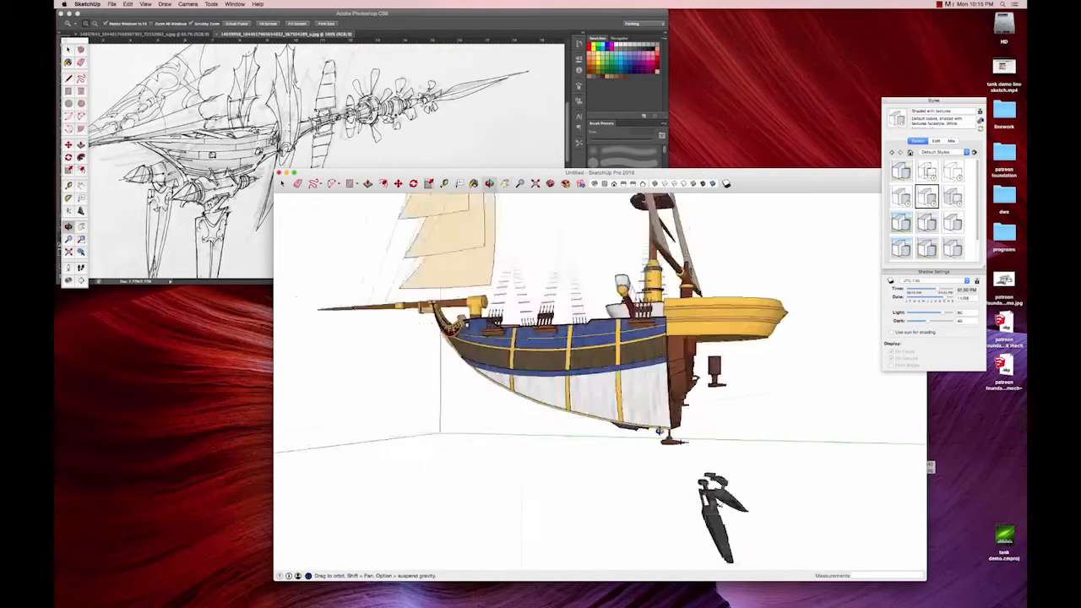
mouse_move(693, 388)
middle_down()
mouse_move(647, 434)
mouse_move(700, 442)
mouse_move(687, 459)
mouse_move(682, 434)
mouse_move(646, 411)
mouse_move(650, 422)
middle_up()
key(space)
click(665, 485)
double_click(659, 490)
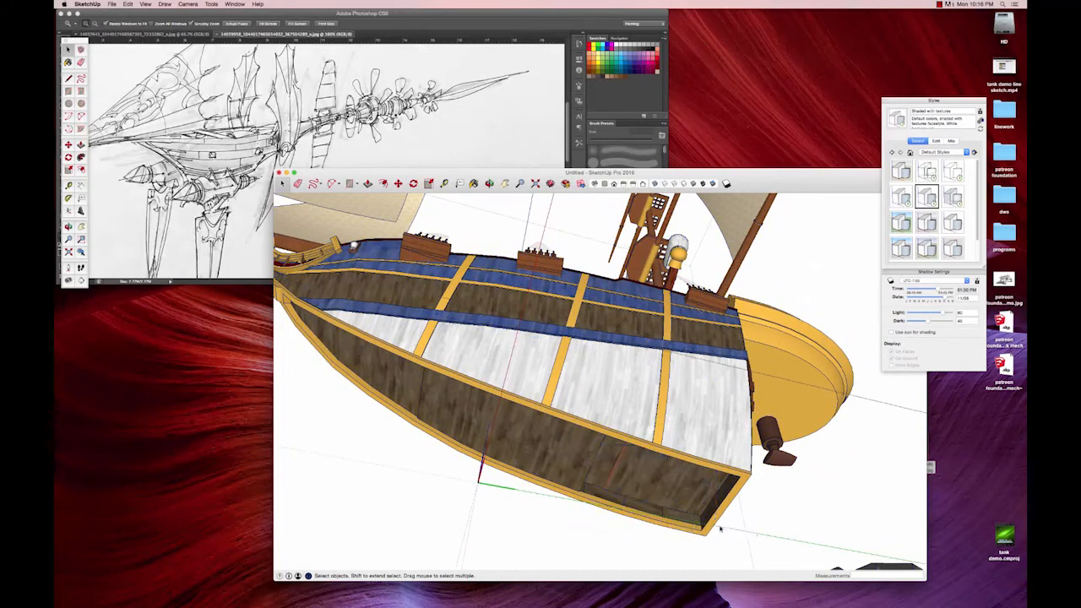
middle_drag(721, 461, 708, 423)
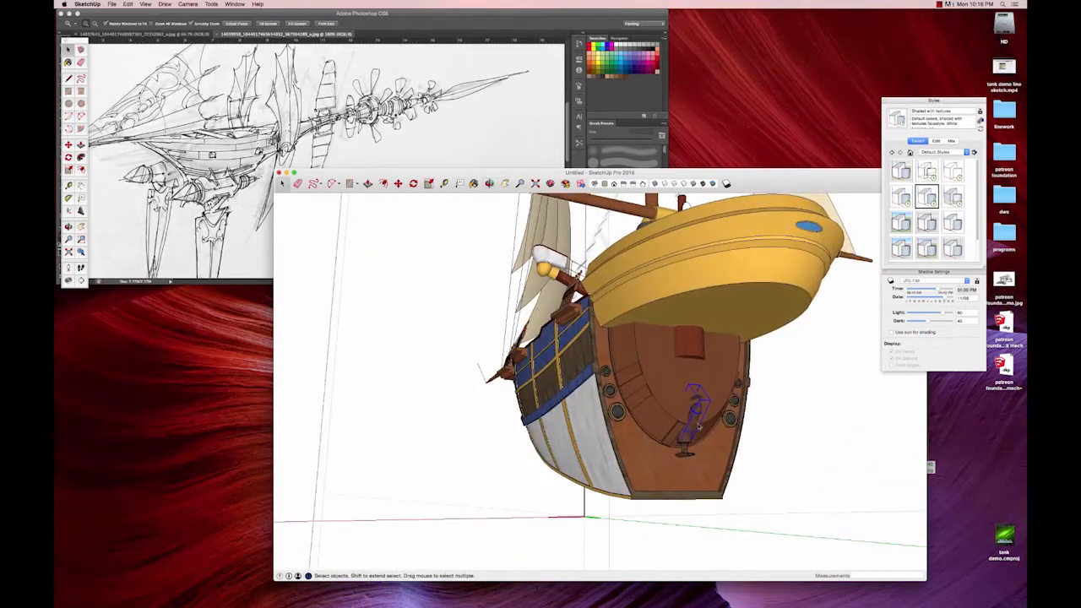
click(691, 433)
key(Delete)
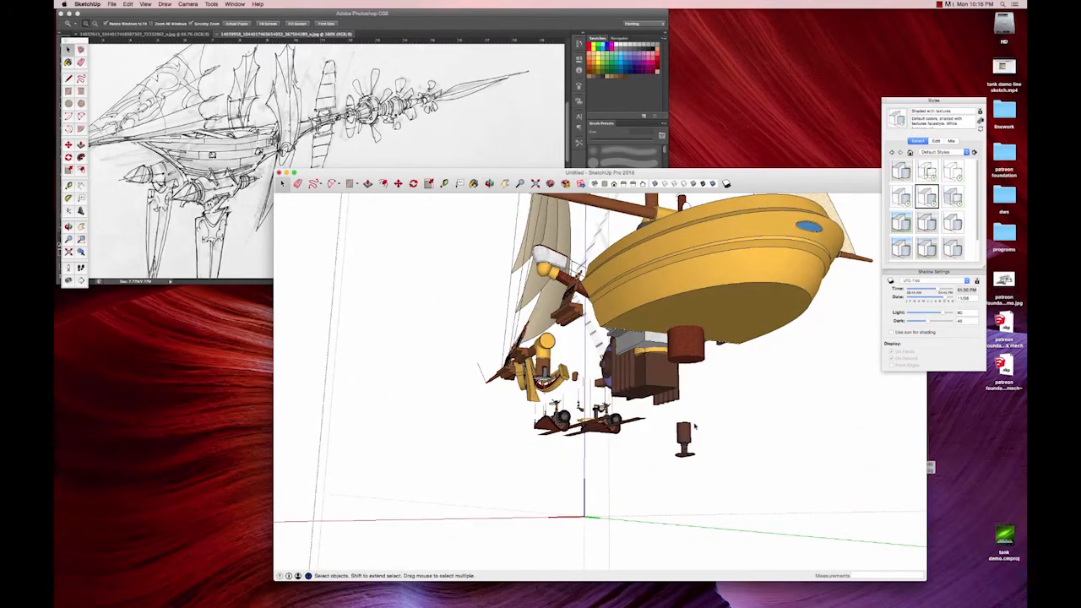
- Select both small red boats inside the former hull and move them straight down, clear of the other parts
middle_drag(635, 408, 777, 489)
mouse_move(608, 468)
middle_down()
mouse_move(743, 474)
mouse_move(705, 465)
middle_up()
scroll(751, 474, up, 5)
scroll(704, 464, down, 12)
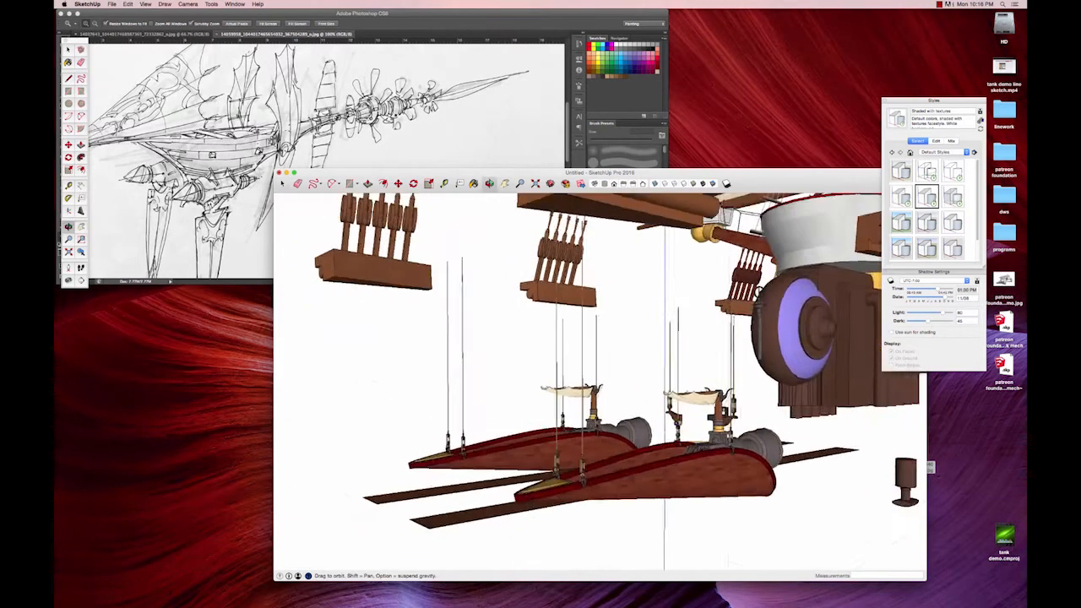
mouse_move(651, 486)
middle_down()
mouse_move(597, 442)
mouse_move(571, 438)
middle_up()
scroll(624, 384, up, 3)
key(space)
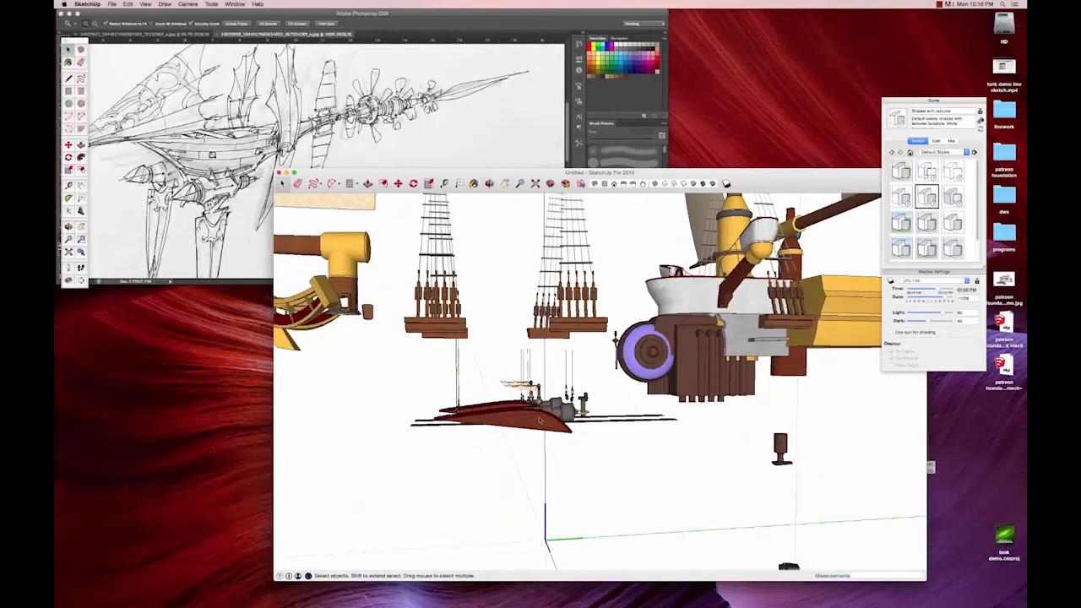
click(544, 418)
shift+middle_drag(514, 421, 564, 461)
click(453, 396)
drag(426, 369, 675, 508)
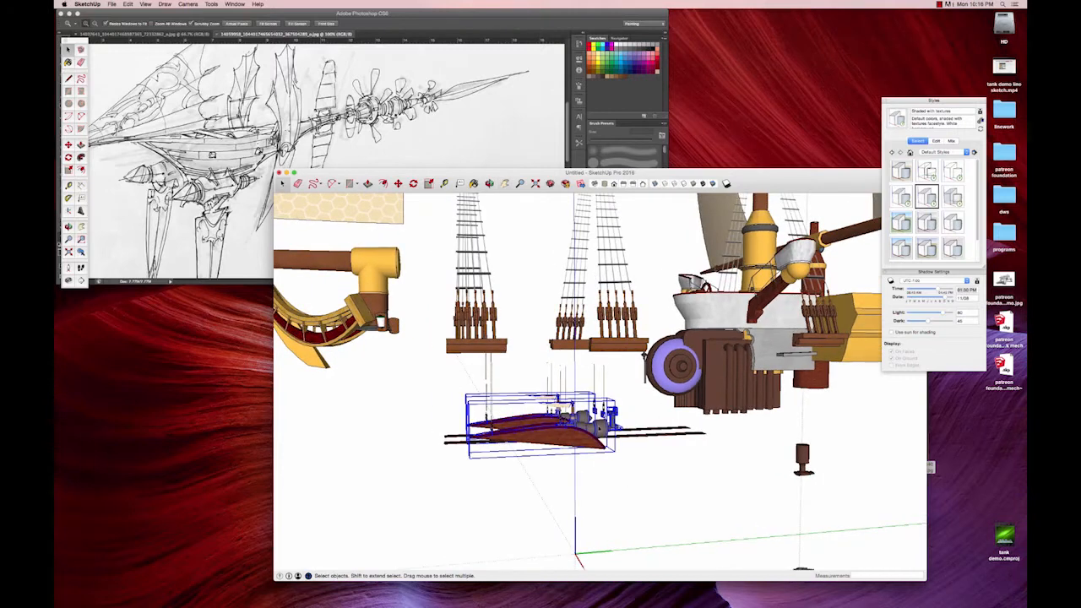
key(m)
drag(598, 427, 598, 547)
- Delete the hanging ropes and loose tackle left above the rear of the two small boats
key(space)
drag(453, 353, 615, 456)
key(Delete)
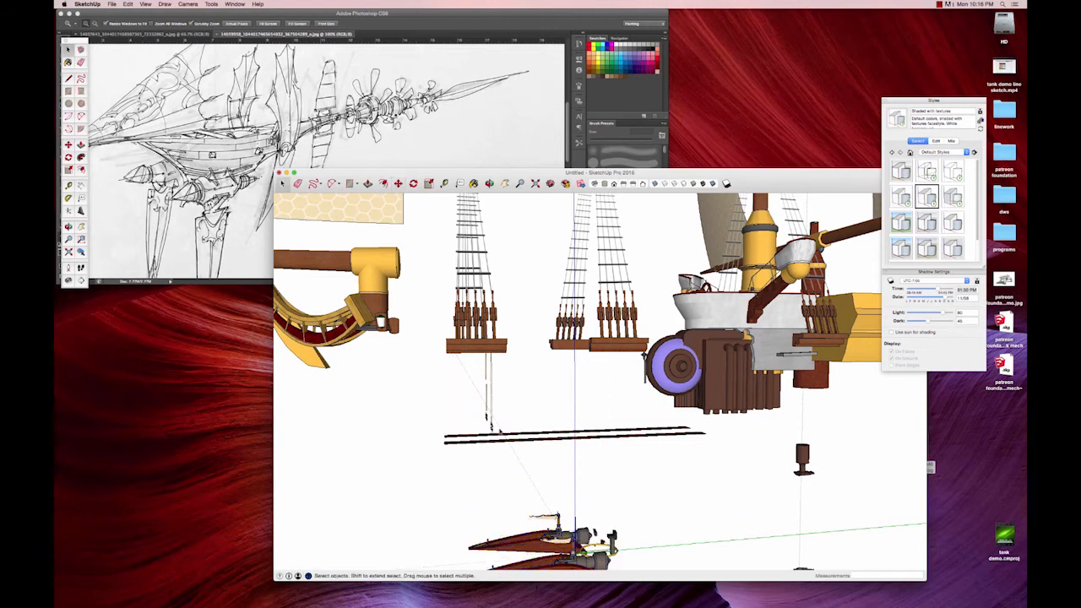
double_click(491, 426)
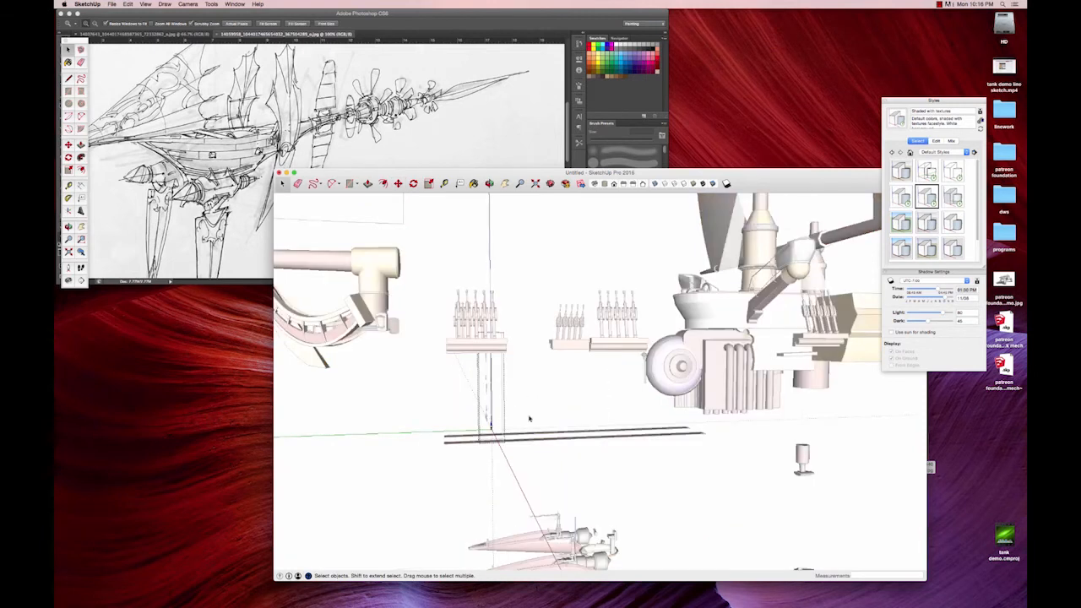
click(527, 418)
click(488, 422)
key(Delete)
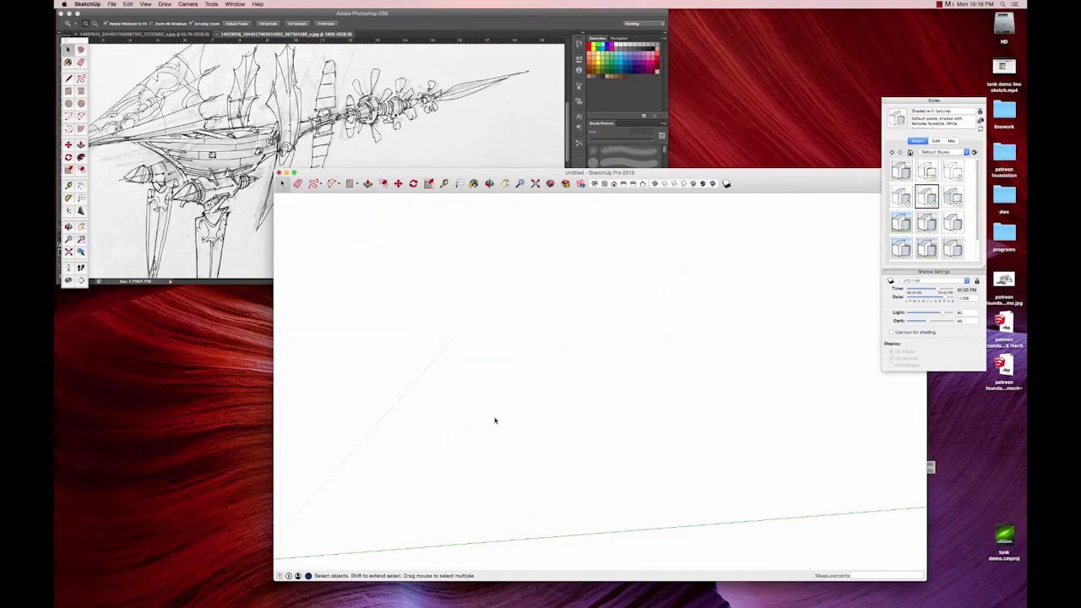
key(super+z)
- Delete the remaining hanging ropes and the long dark planks left above the two small boats
double_click(492, 426)
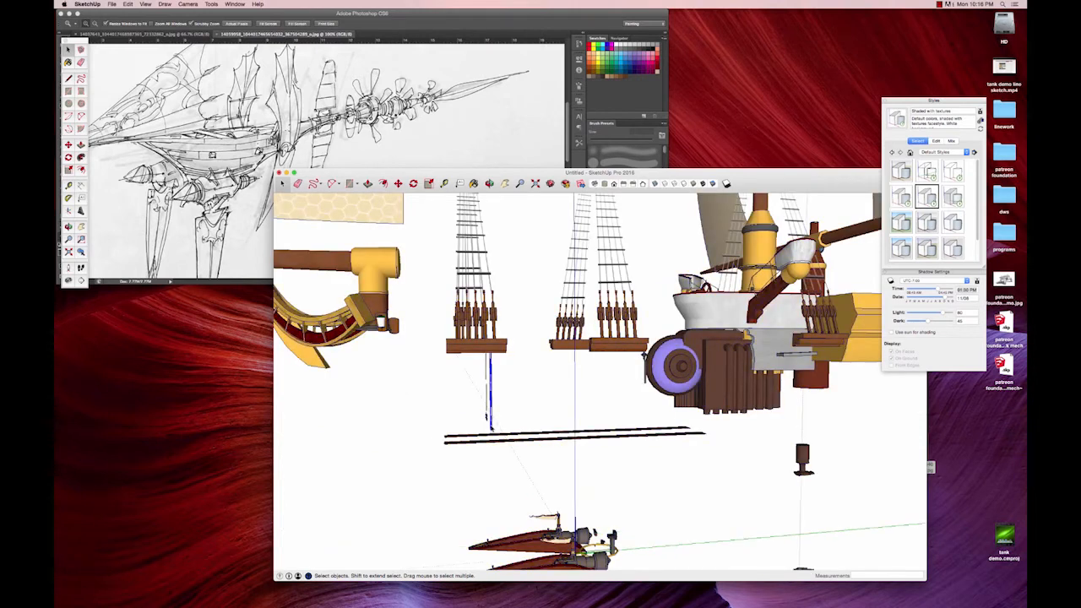
drag(408, 394, 681, 449)
key(Delete)
click(673, 473)
mouse_move(589, 448)
shift+middle_down()
mouse_move(596, 465)
mouse_move(636, 480)
mouse_move(612, 478)
shift+middle_up()
scroll(637, 480, down, 5)
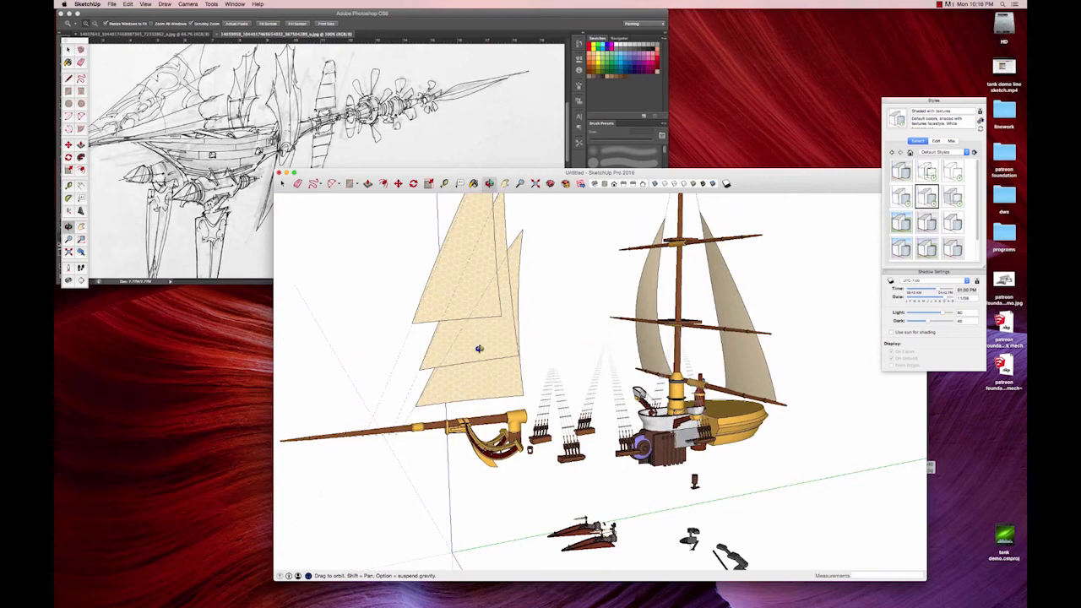
- Save the model to the Desktop as "fantasy ship demo" in the SketchUp Models format
click(117, 6)
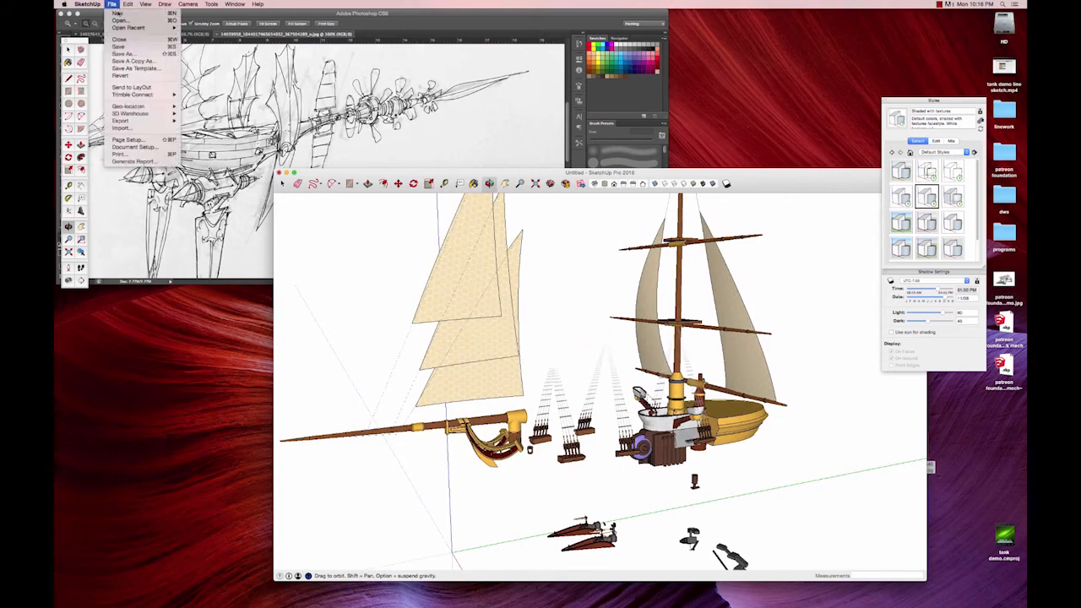
click(129, 54)
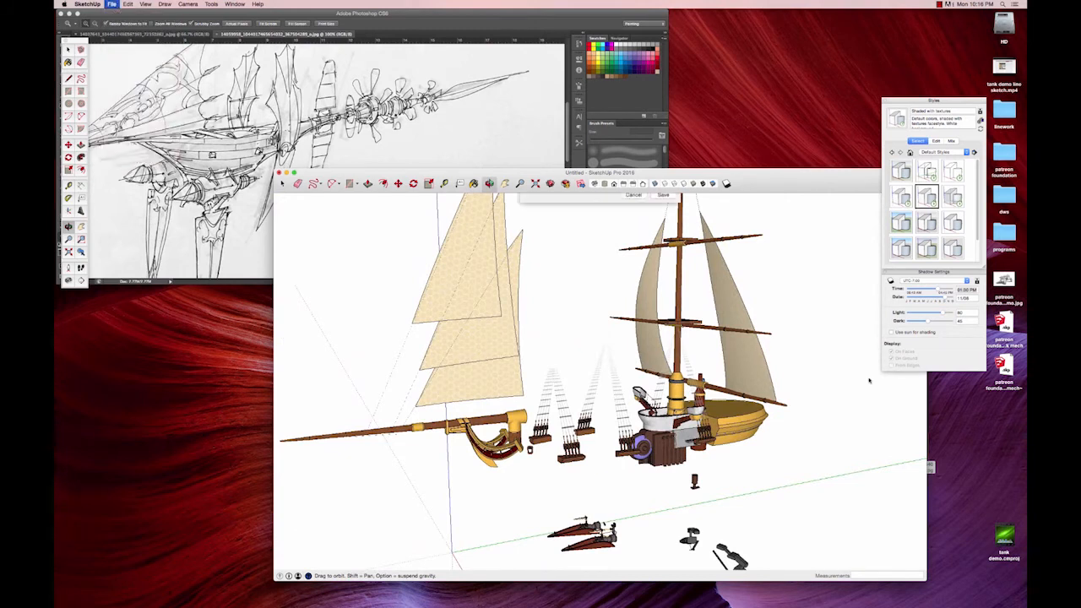
text(fans)
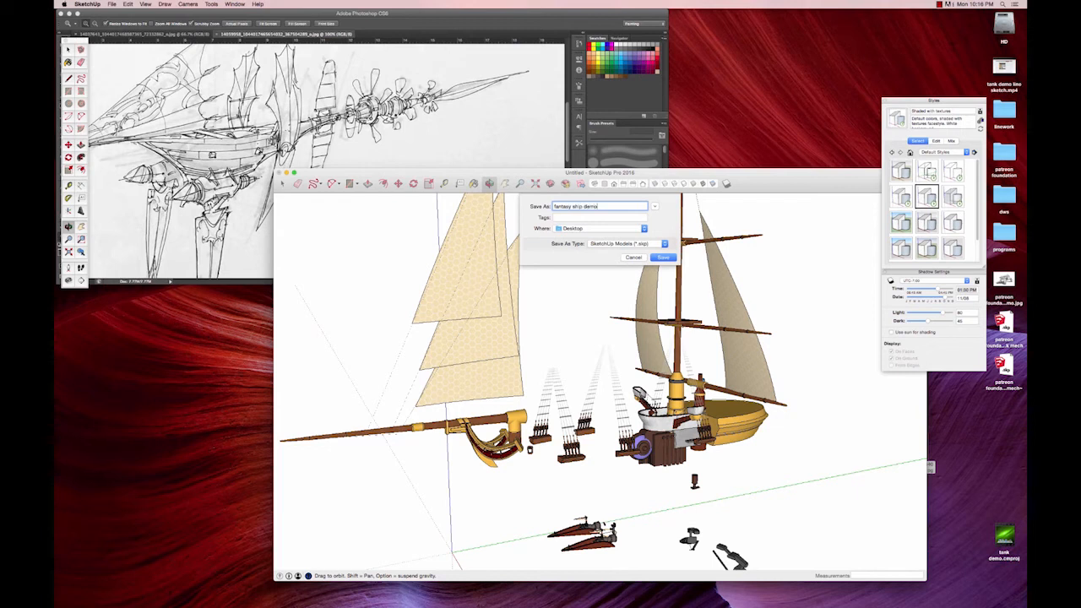
click(664, 257)
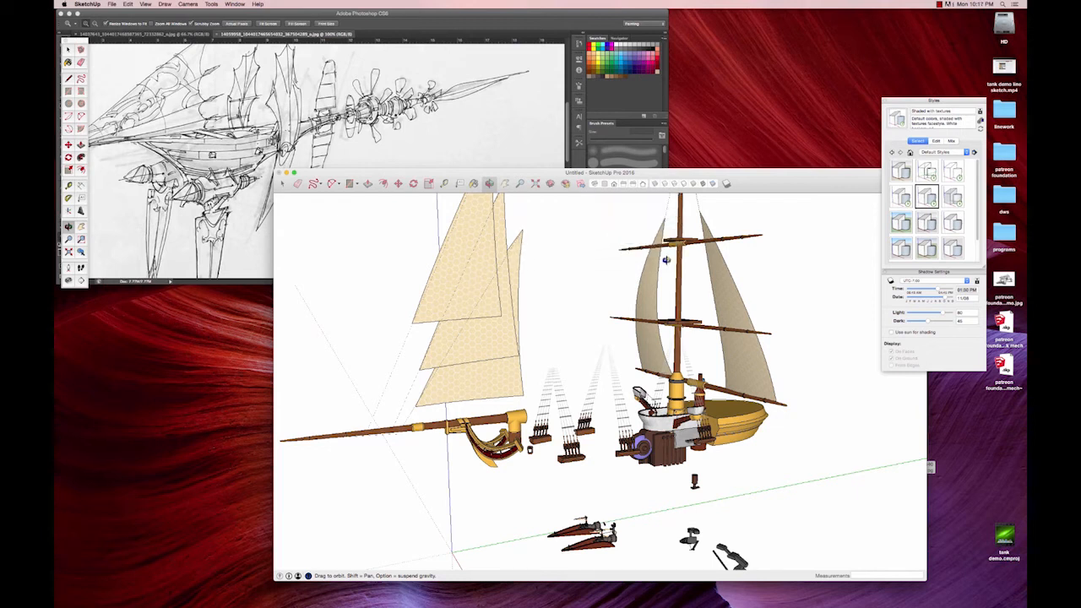
click(724, 588)
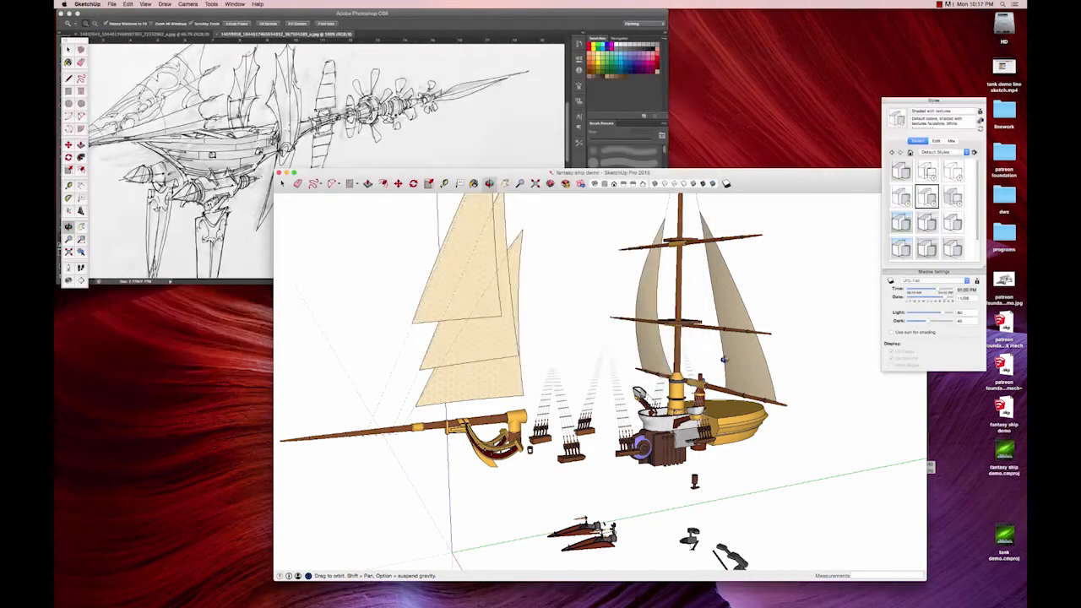
- Move the model window over the sketch and enlarge it to fill most of the screen
key(h)
drag(641, 353, 641, 357)
drag(479, 175, 303, 36)
drag(749, 441, 987, 559)
- Delete the rear pair of loose rope ladders with their wooden blocks, between the bow piece and the stern assembly
middle_drag(512, 375, 547, 417)
mouse_move(405, 270)
middle_down()
mouse_move(414, 297)
mouse_move(438, 249)
middle_up()
scroll(469, 372, up, 5)
middle_drag(453, 369, 656, 547)
key(space)
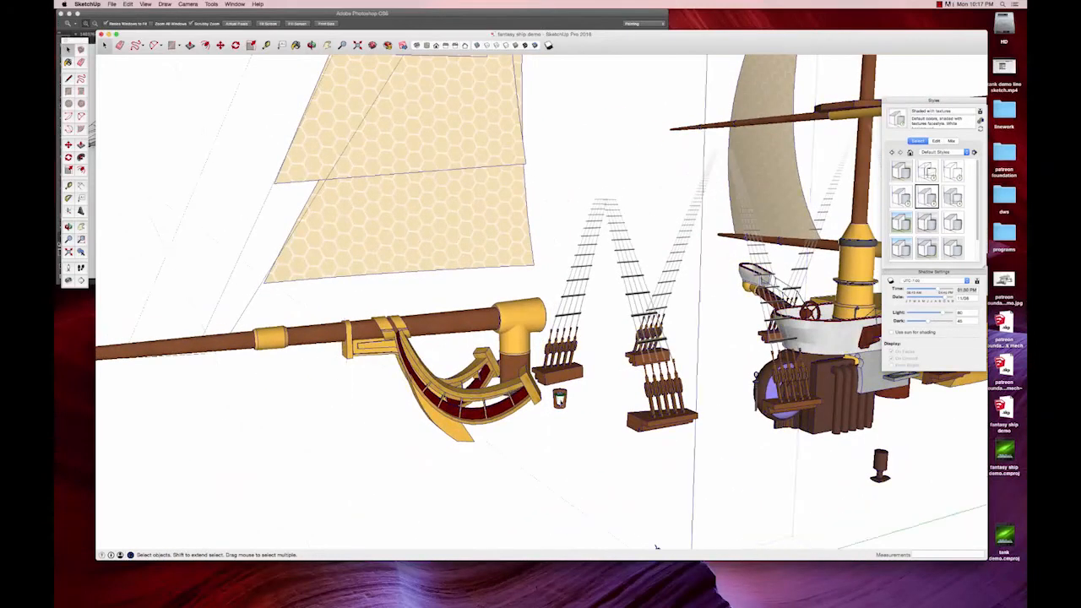
middle_drag(602, 376, 622, 454)
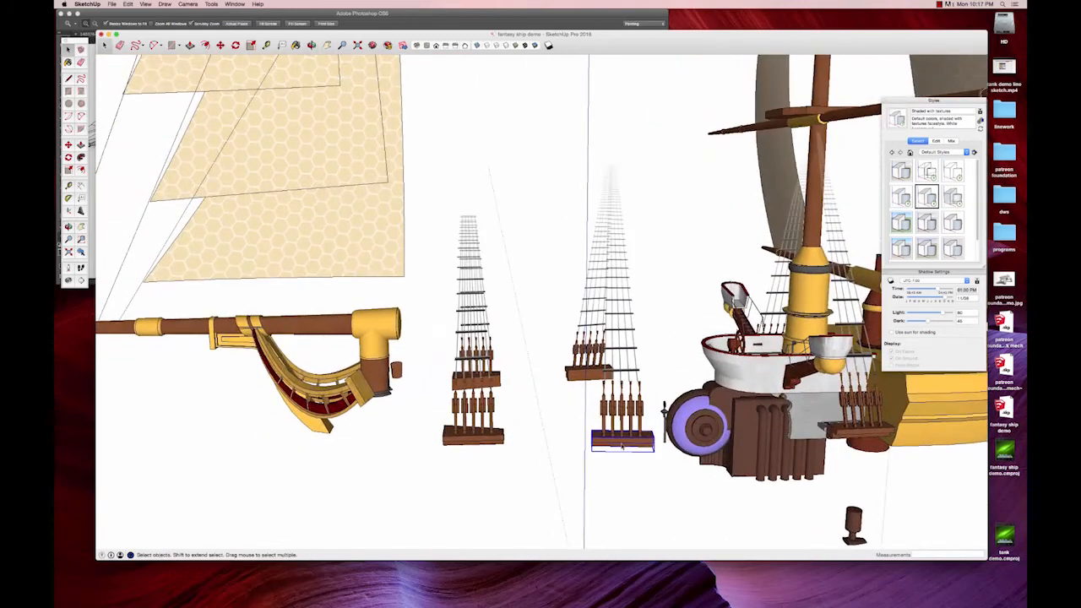
key(Delete)
drag(557, 152, 648, 466)
key(Delete)
- Examine the remaining mast, sails and stern assembly up close and from several sides
mouse_move(667, 430)
middle_down()
mouse_move(603, 439)
mouse_move(617, 425)
mouse_move(414, 548)
mouse_move(656, 412)
mouse_move(685, 430)
middle_up()
scroll(656, 412, down, 6)
scroll(682, 427, up, 10)
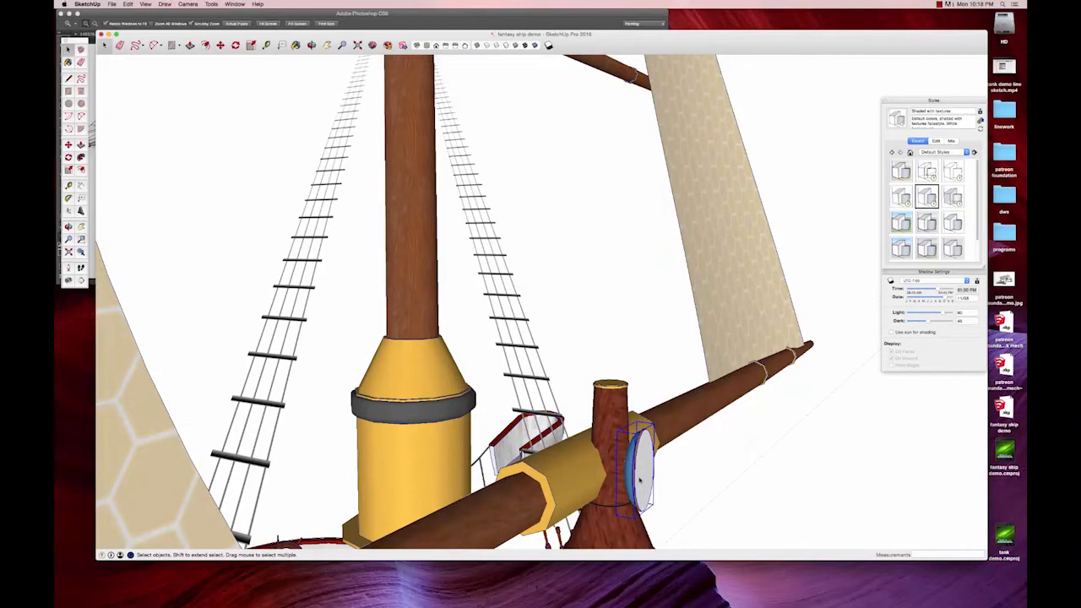
scroll(655, 479, down, 10)
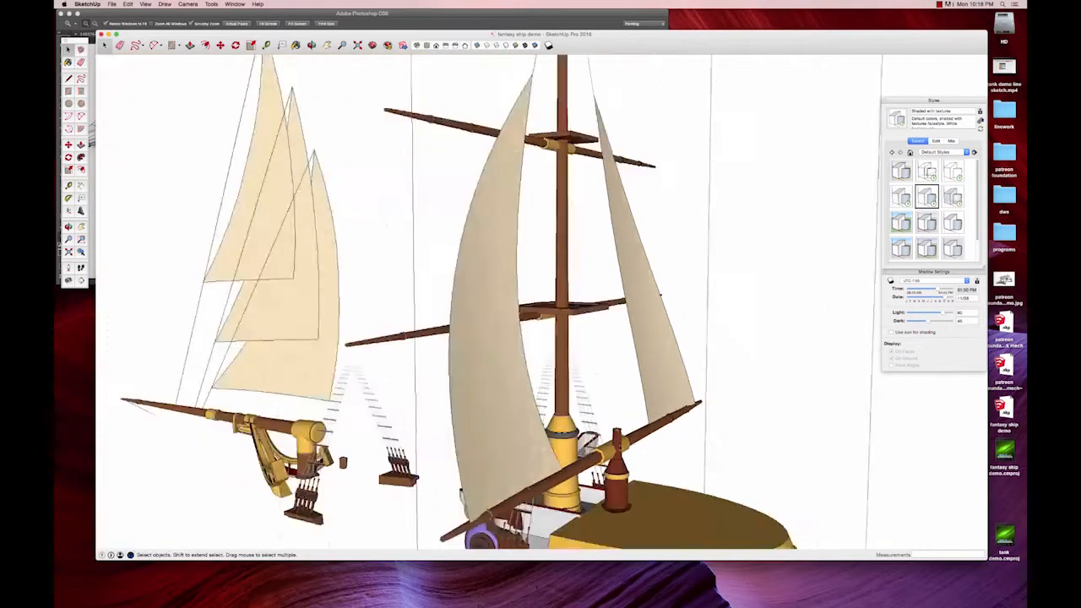
middle_drag(653, 475, 800, 305)
middle_drag(751, 440, 767, 438)
key(Escape)
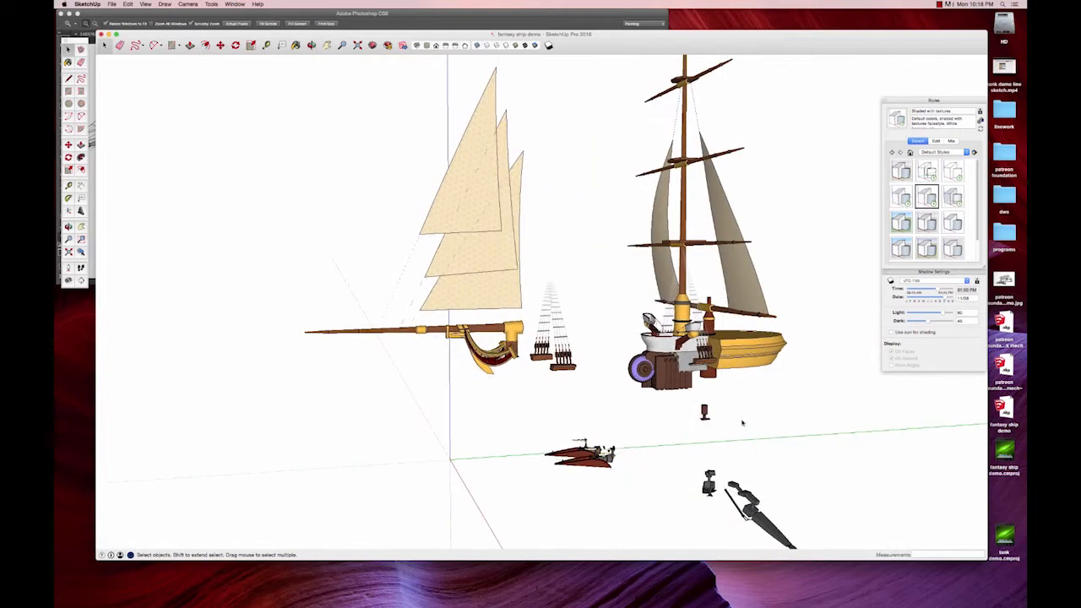
- Move the model window down and aside to uncover the airship concept sketch
middle_drag(494, 344, 519, 331)
mouse_move(229, 35)
mouse_down()
mouse_move(279, 87)
mouse_move(315, 75)
mouse_move(281, 74)
mouse_up()
mouse_move(151, 72)
mouse_down()
mouse_move(290, 188)
mouse_move(275, 208)
mouse_up()
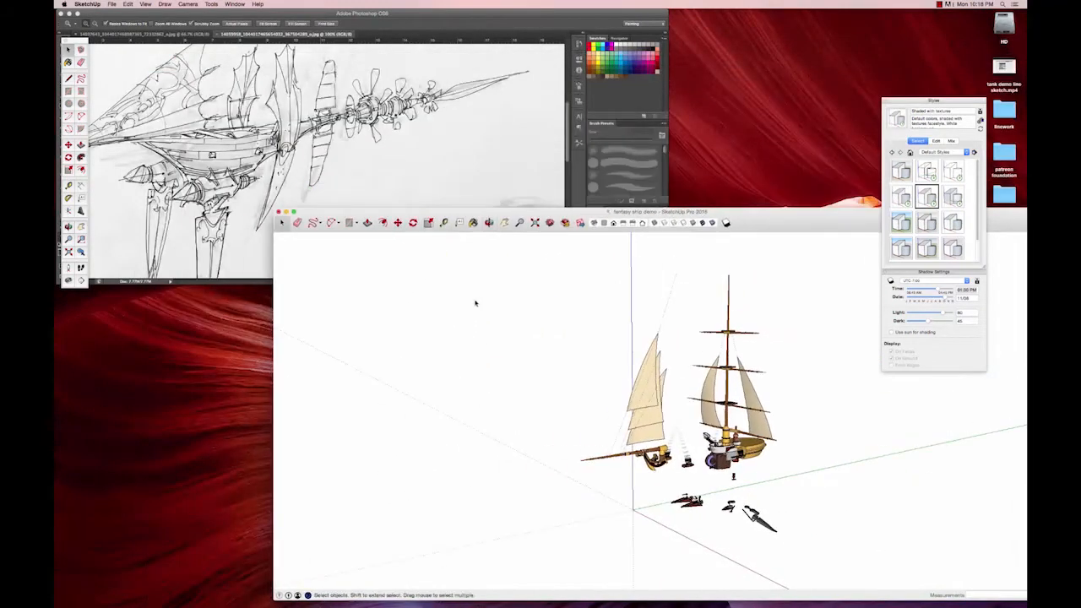
- Find the "Ship "Feather" unfinished version 3" model among the account's liked models in 3D Warehouse and open its page
click(110, 3)
mouse_move(140, 114)
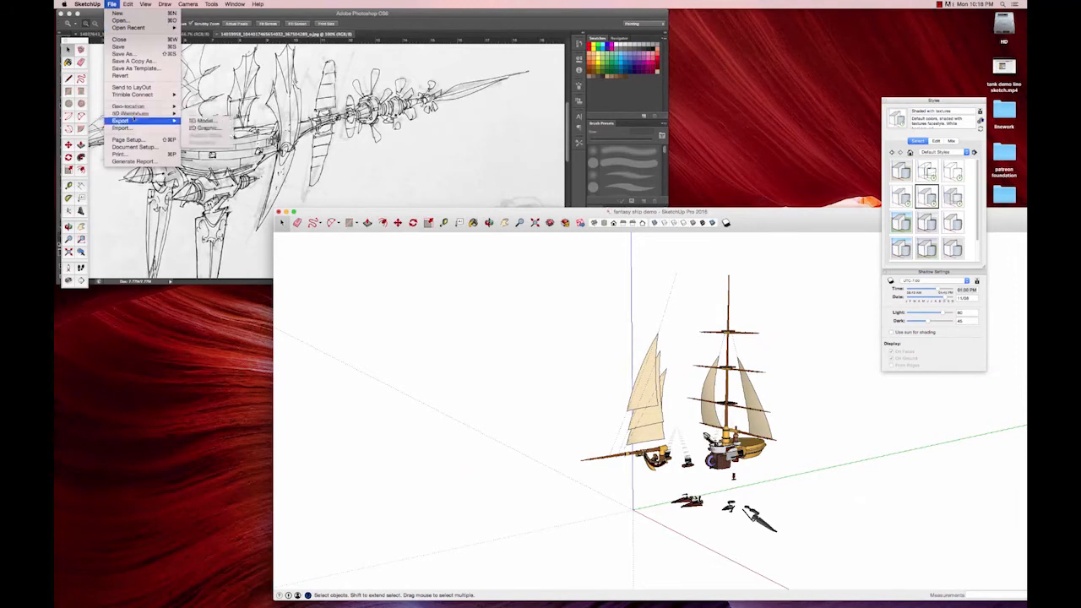
click(203, 113)
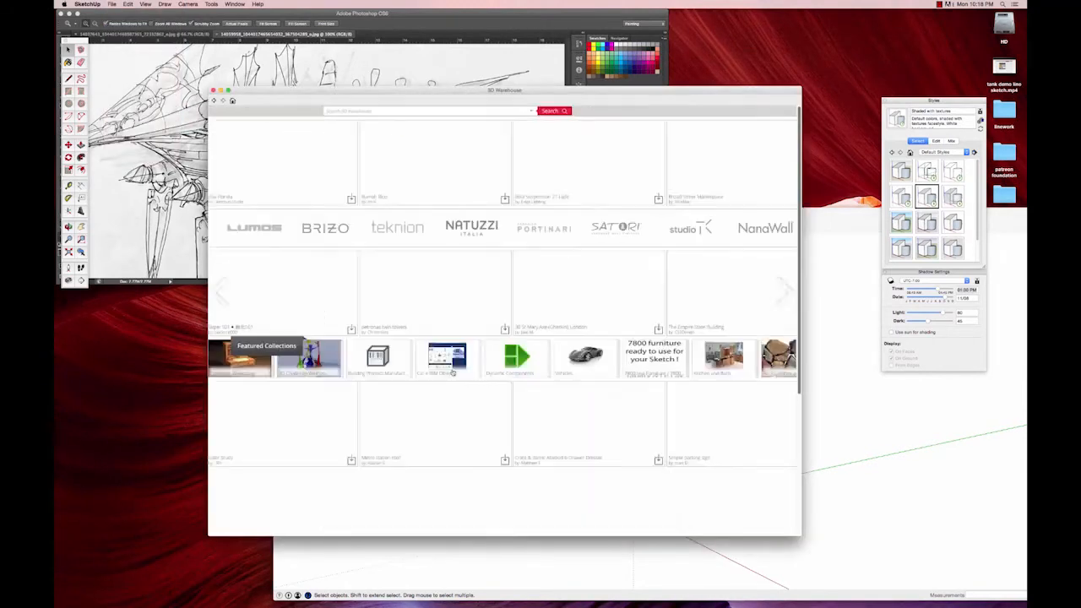
click(625, 110)
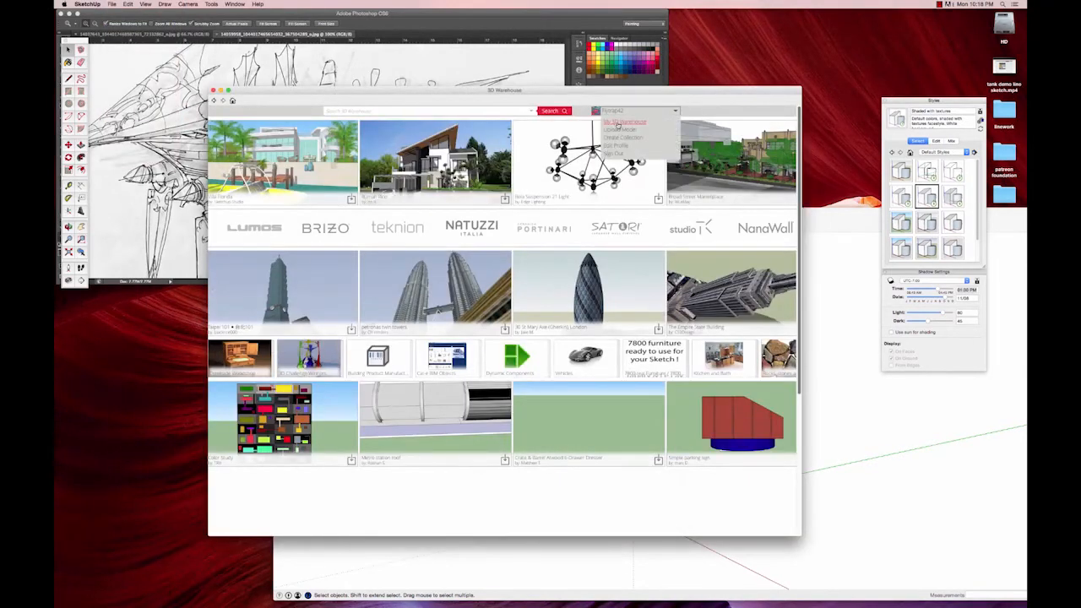
click(623, 122)
click(545, 207)
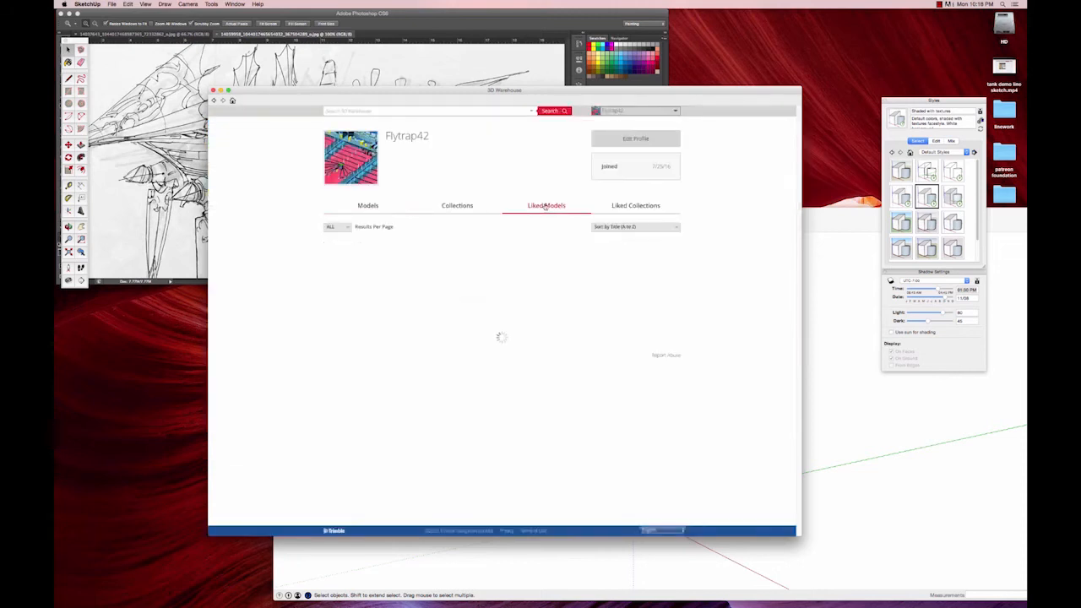
scroll(659, 342, down, 15)
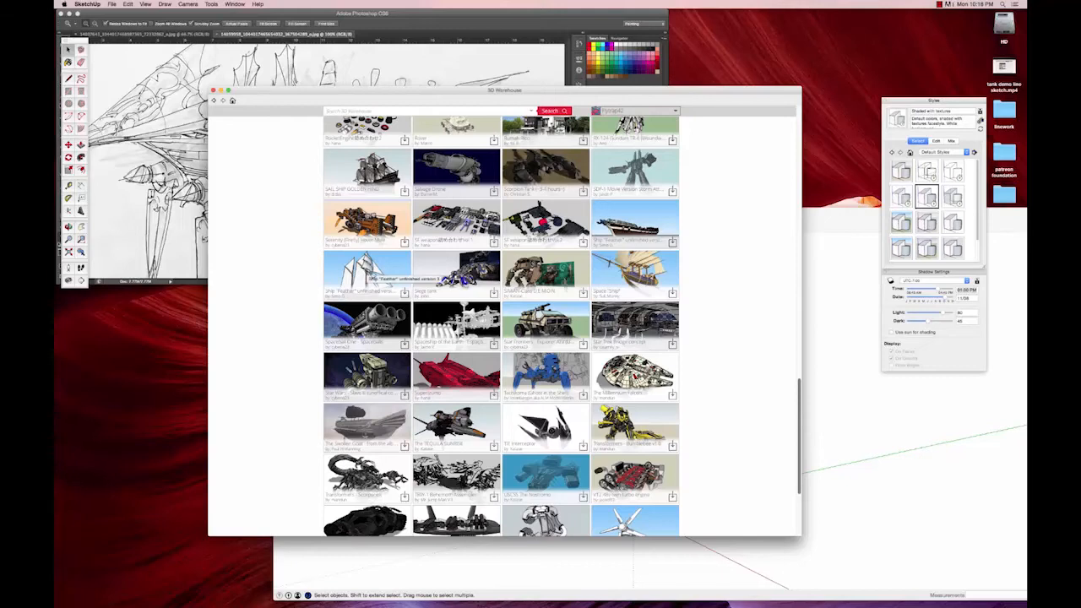
click(365, 268)
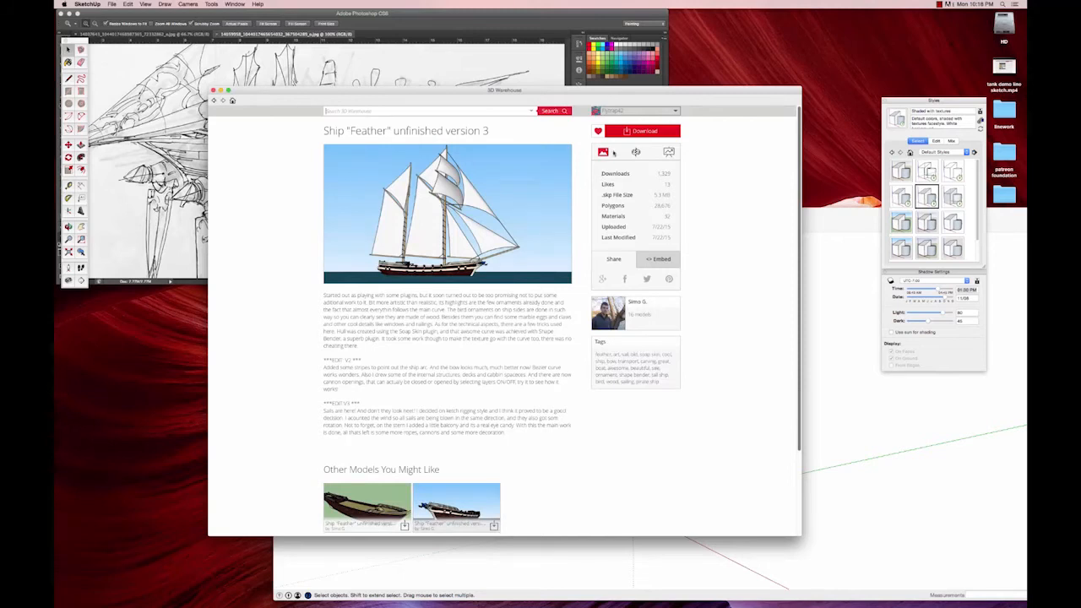
- Look at the pages of the two related "Feather" ship versions and return to the version 3 page
click(366, 505)
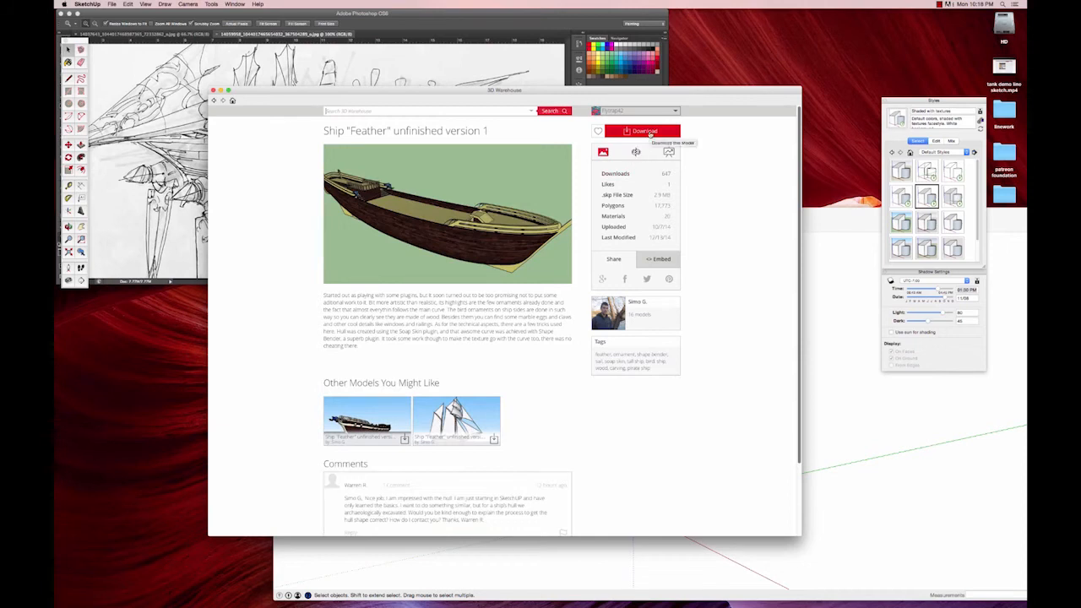
click(216, 101)
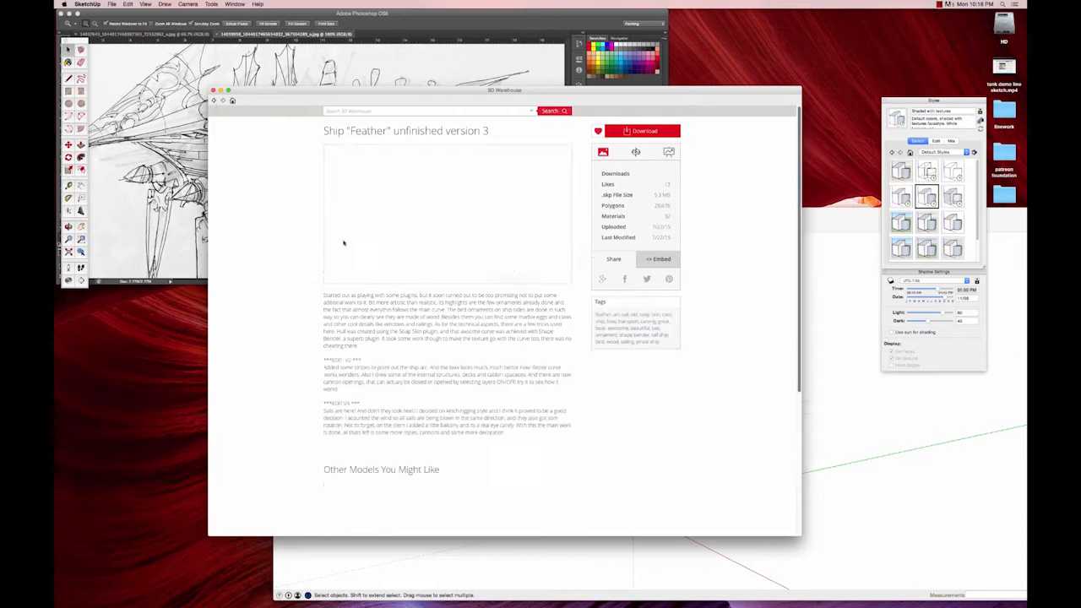
click(456, 505)
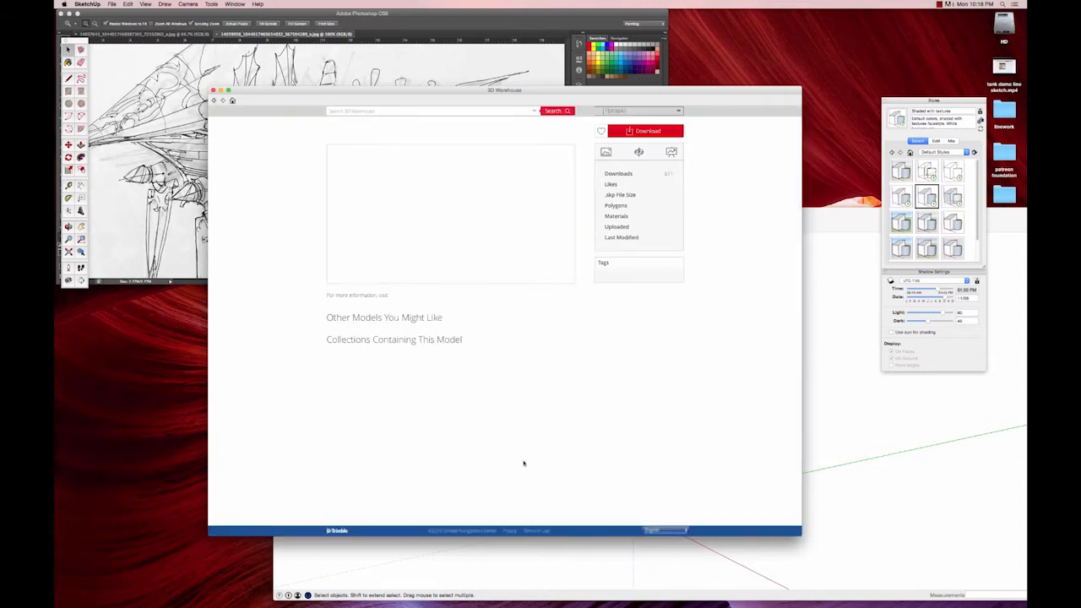
click(214, 100)
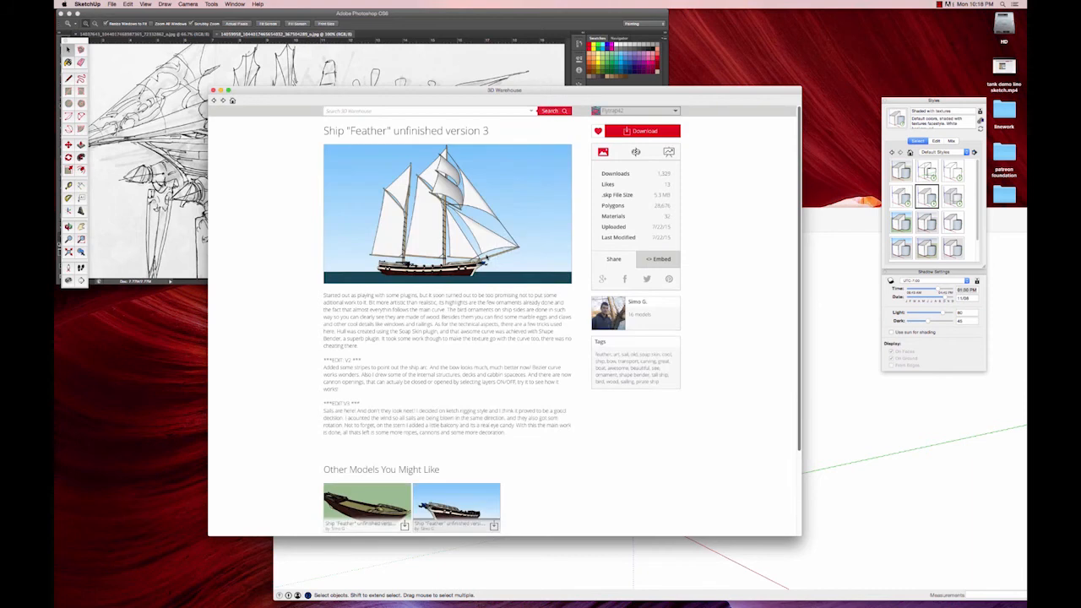
- Download the version 3 "Feather" ship directly into the current model and place it beside the existing ship parts
click(634, 132)
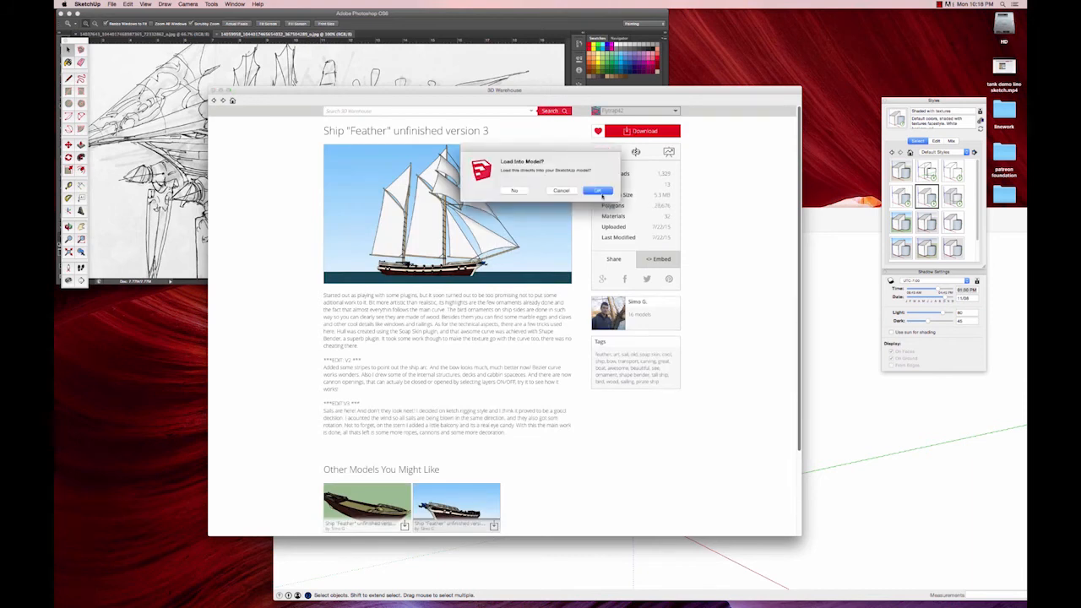
click(600, 192)
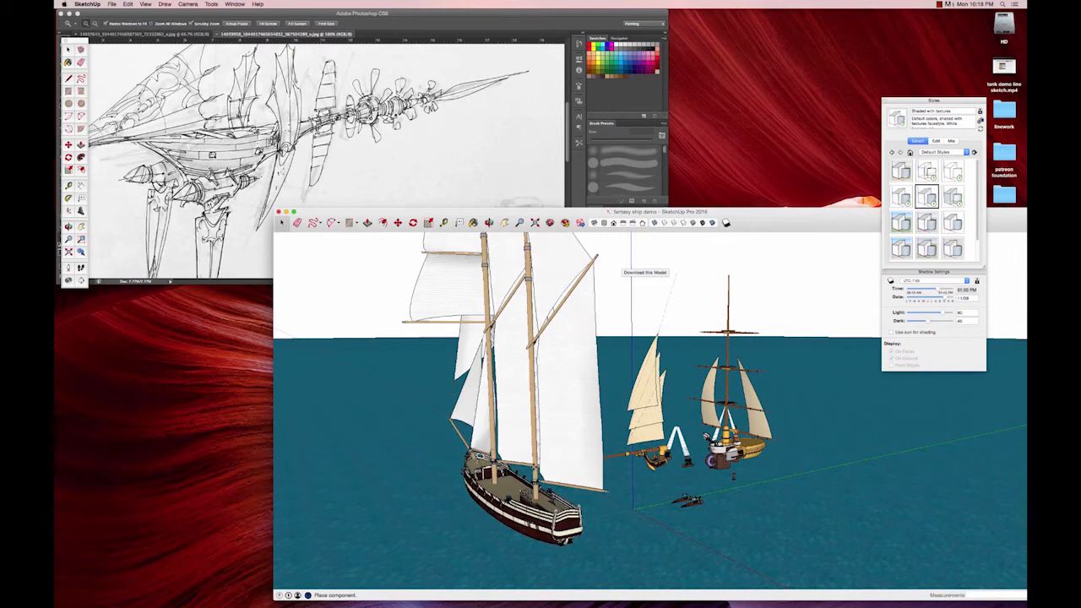
click(535, 469)
- Delete the large blue sea surface that belongs to the imported sailing ship
middle_drag(536, 469, 618, 420)
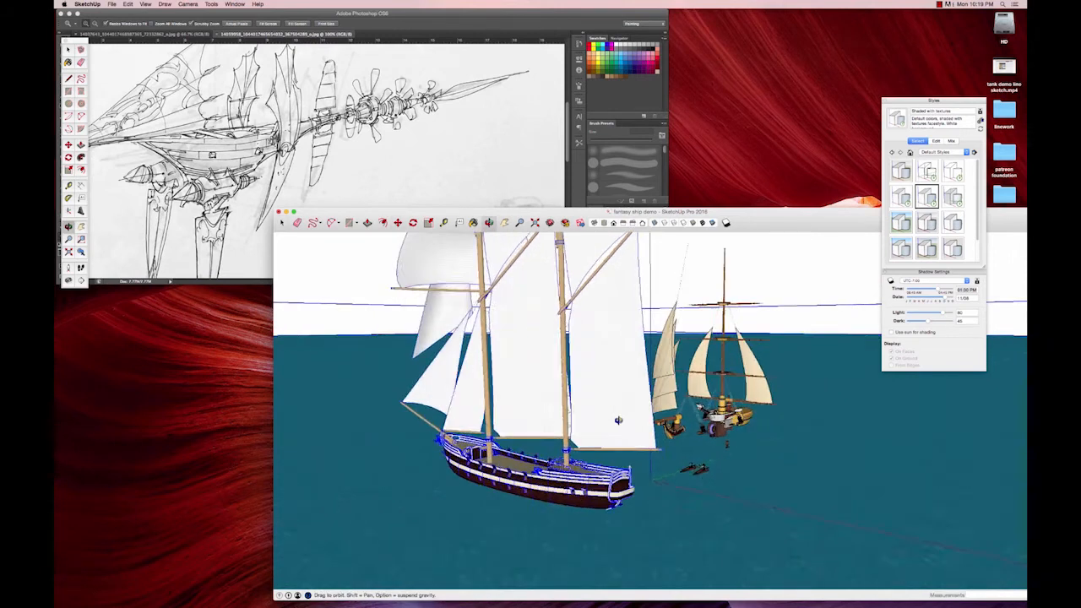
scroll(618, 420, down, 5)
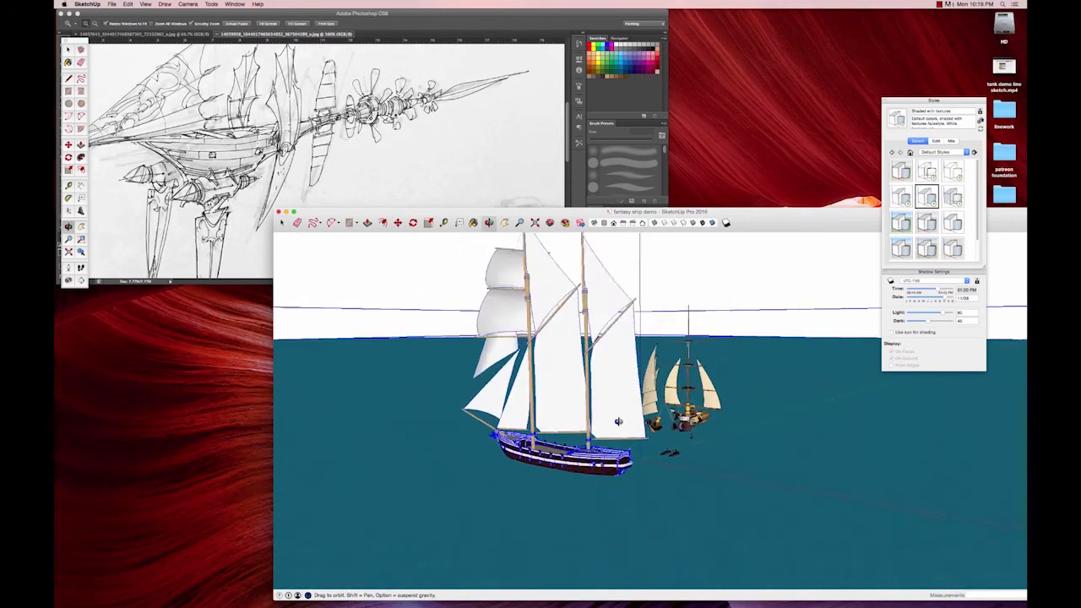
click(714, 433)
key(Delete)
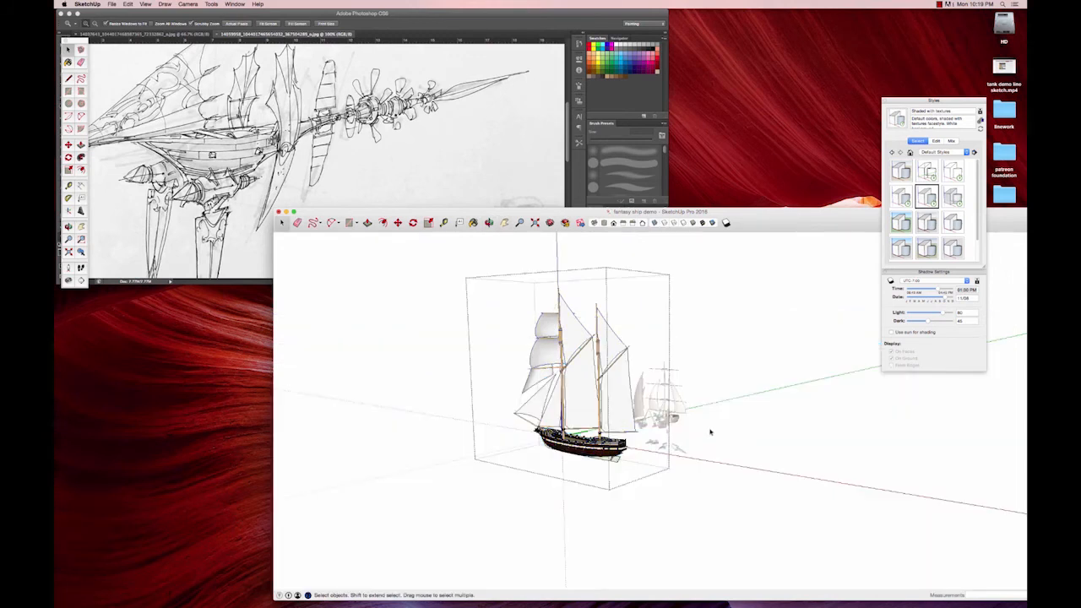
- Rotate the whole imported sailing ship horizontally by roughly a quarter turn
scroll(709, 381, up, 5)
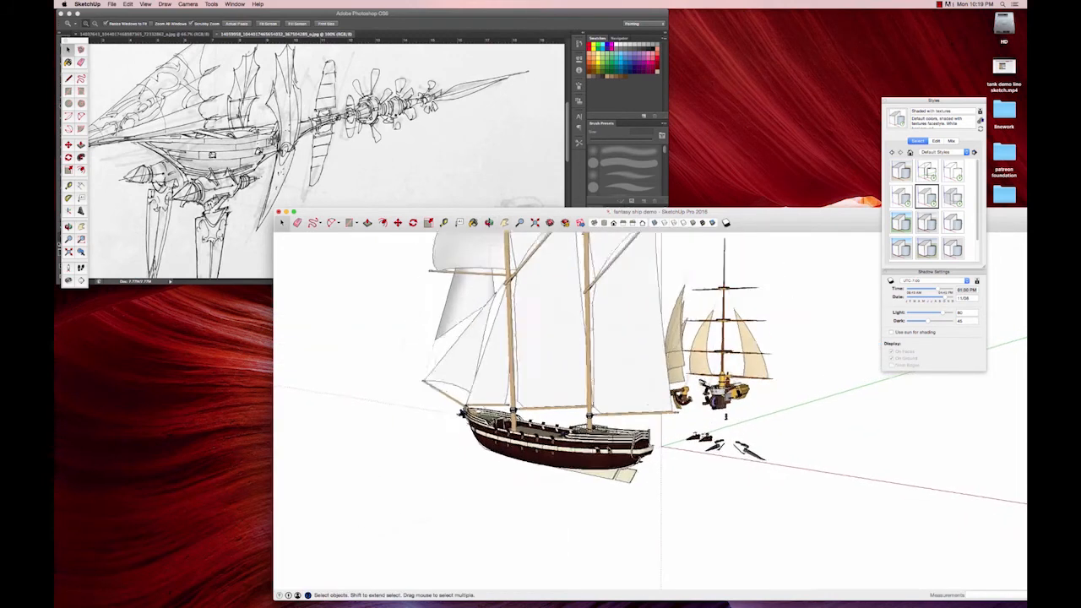
click(597, 450)
shift+middle_drag(581, 399, 582, 457)
scroll(588, 435, down, 5)
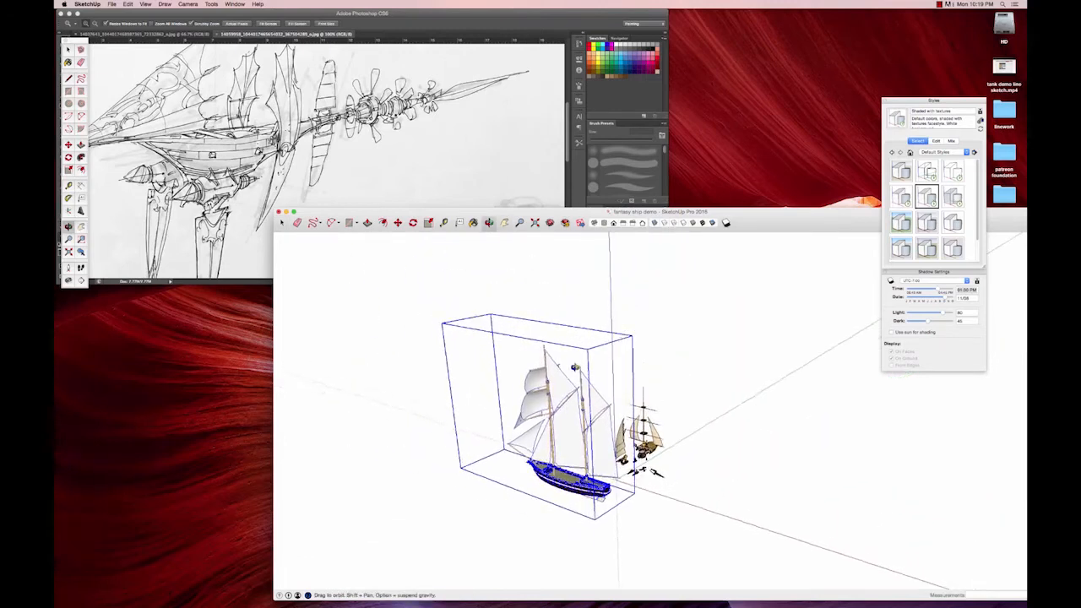
scroll(575, 366, up, 3)
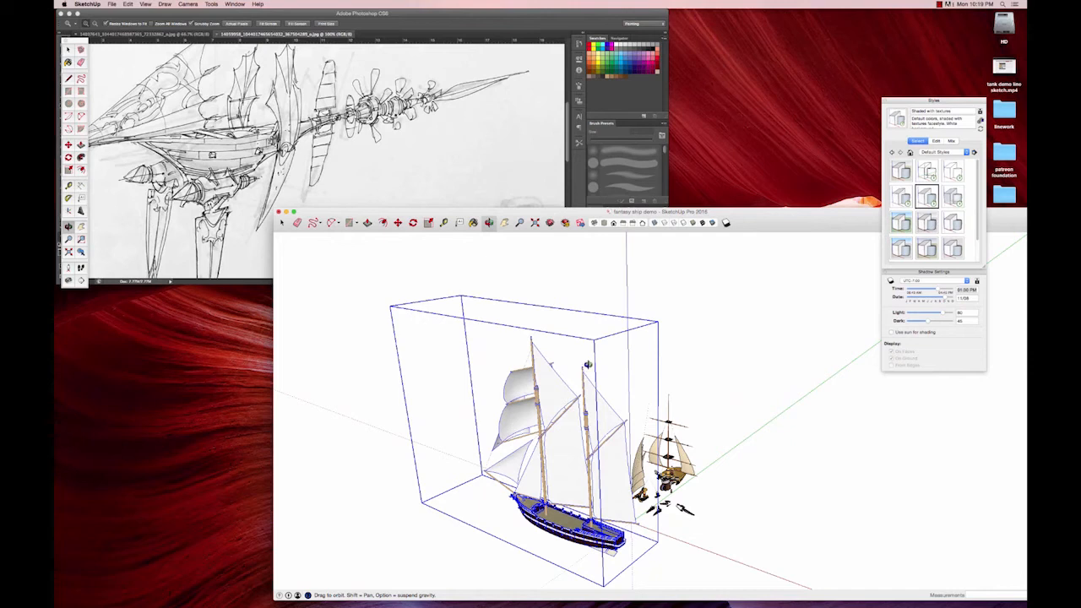
key(m)
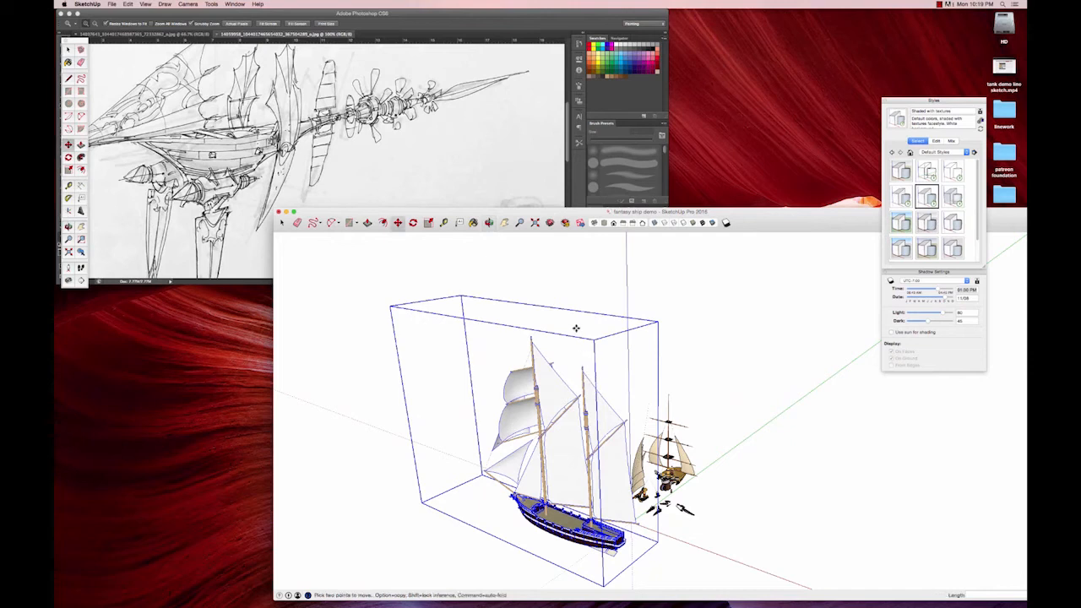
mouse_move(574, 465)
scroll(564, 321, up, 4)
middle_drag(566, 328, 579, 412)
key(space)
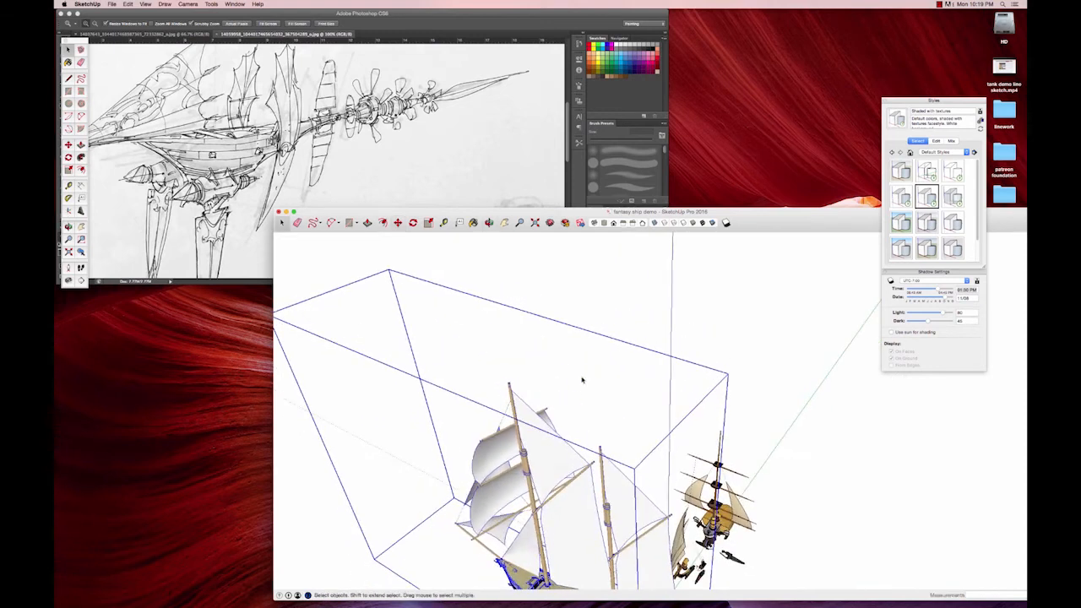
key(m)
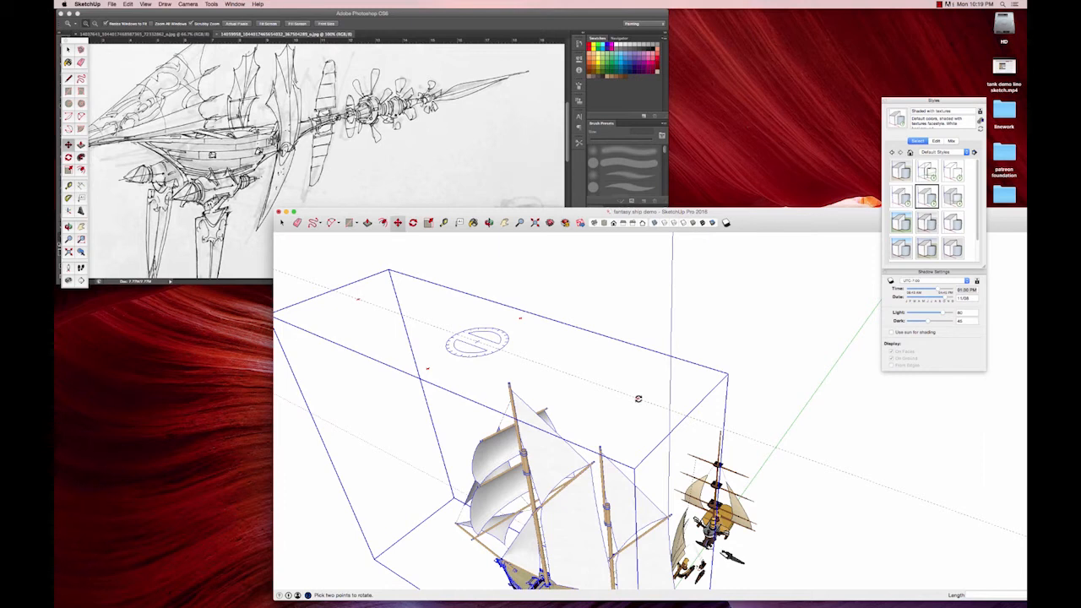
click(637, 398)
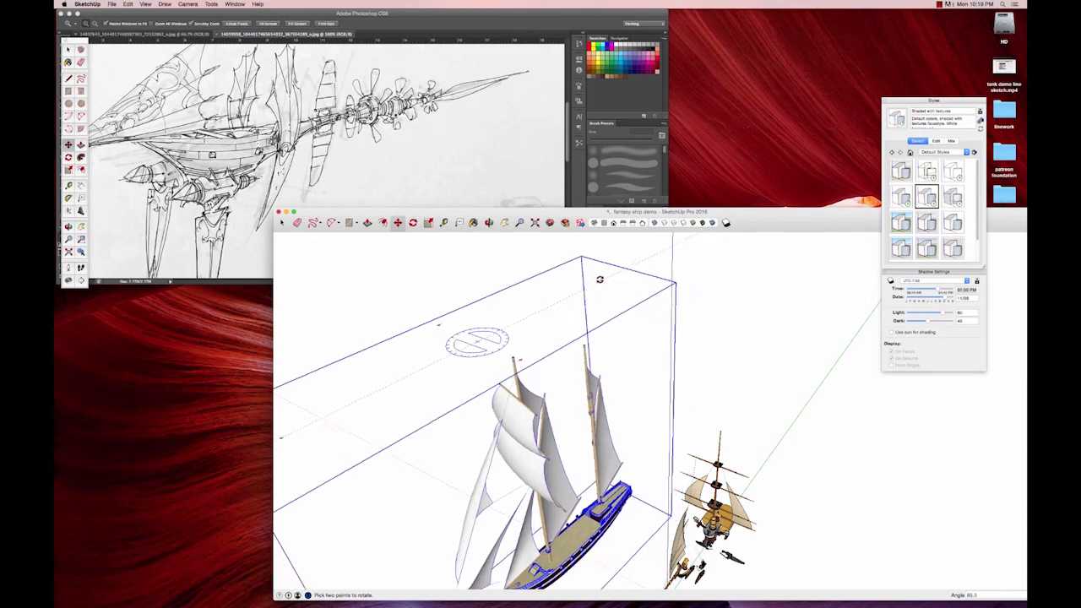
click(595, 277)
- Move the model window back over the concept sketch, enlarge it, and frame both ships from a low side angle
shift+middle_drag(601, 331, 584, 319)
drag(602, 212, 463, 105)
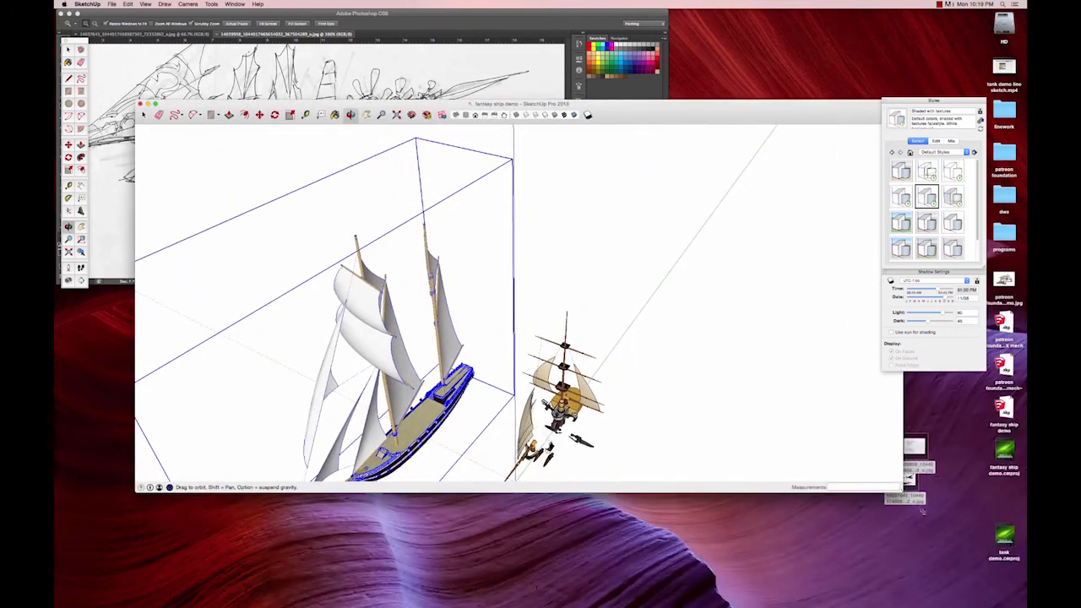
drag(923, 511, 987, 565)
drag(616, 422, 507, 283)
scroll(475, 397, up, 3)
shift+middle_drag(477, 397, 568, 368)
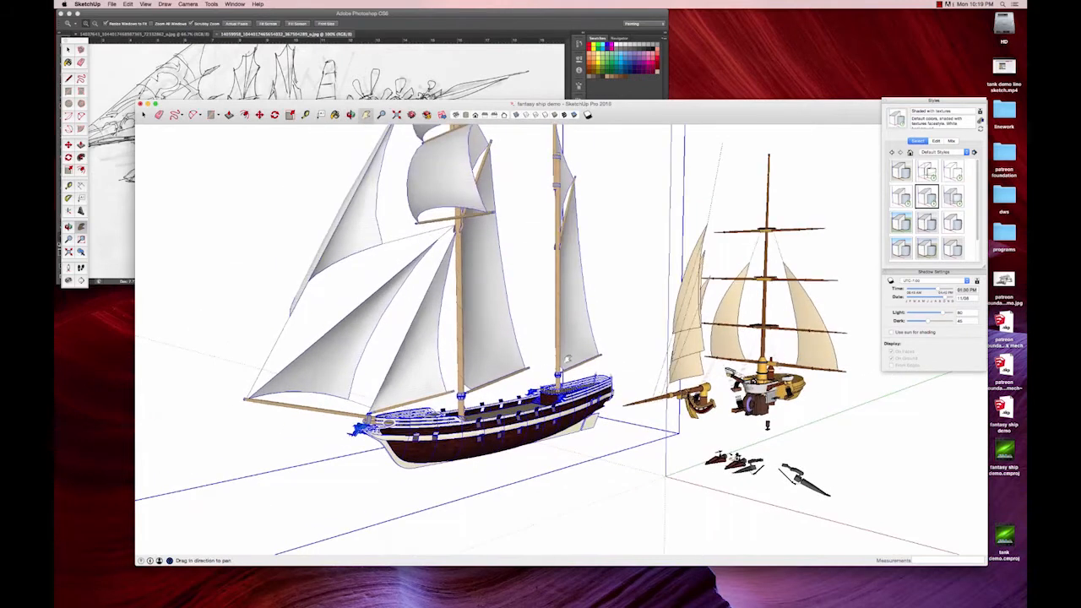
- Open the imported ship's nested groups for editing, down to the uppermost triangular headsail at the bow
click(584, 451)
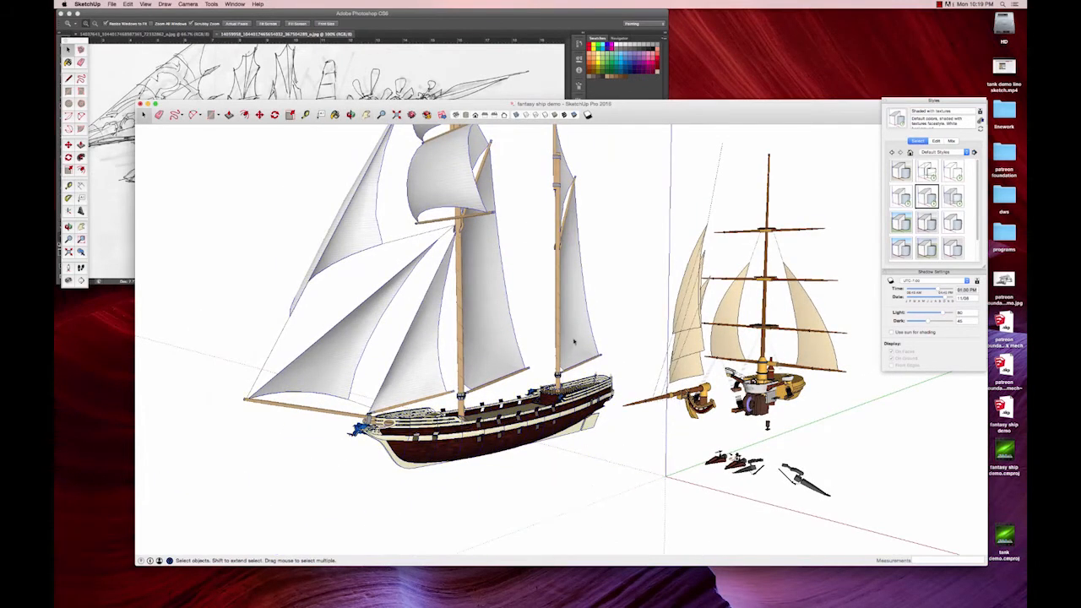
shift+middle_drag(550, 337, 532, 378)
scroll(534, 373, down, 6)
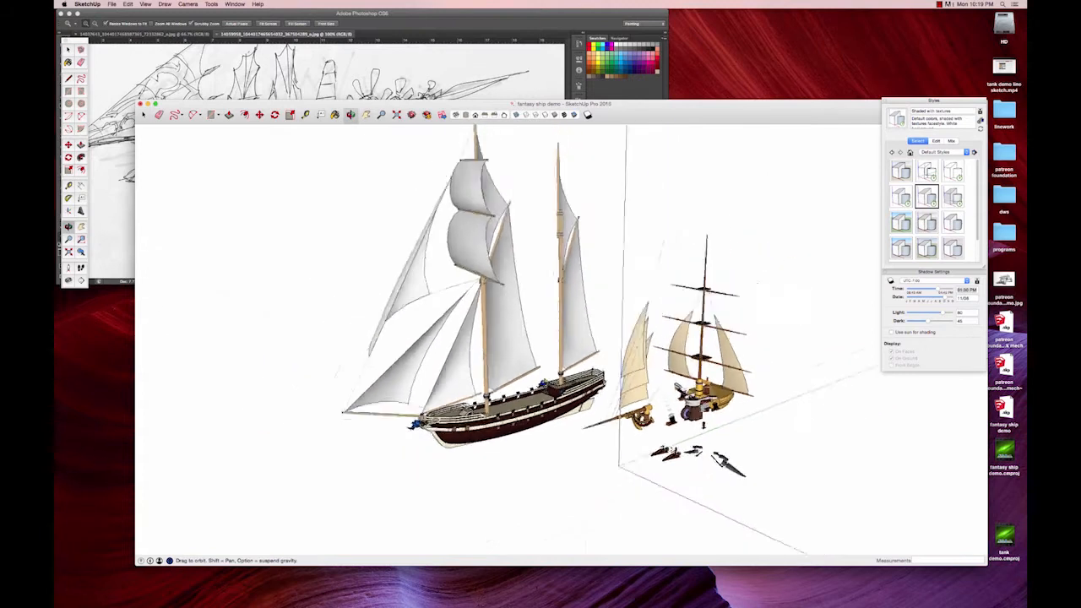
scroll(535, 372, up, 5)
shift+middle_drag(502, 312, 519, 370)
click(486, 246)
double_click(443, 367)
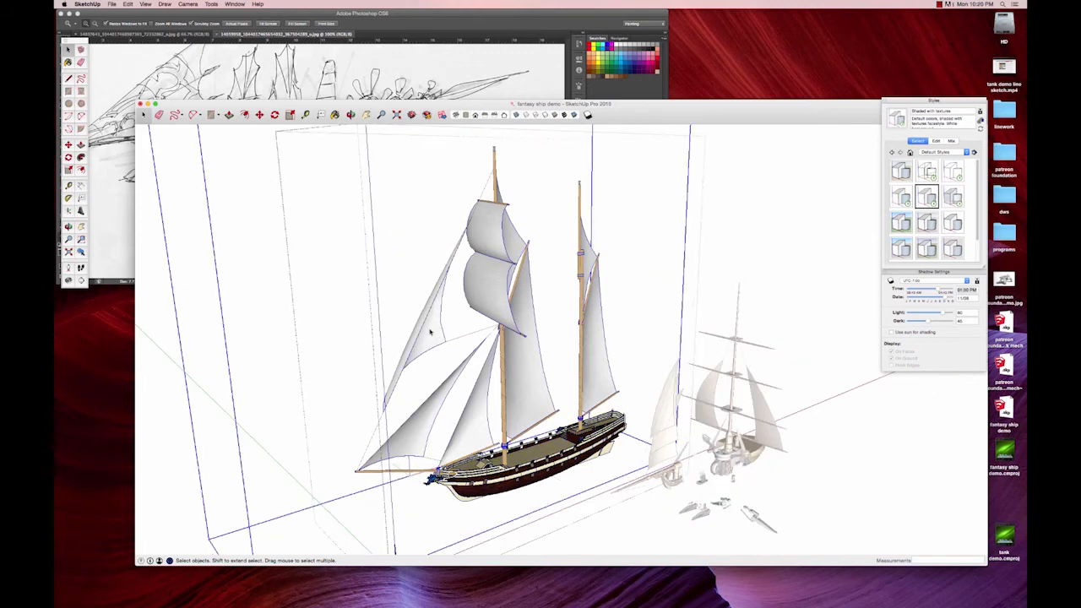
click(429, 334)
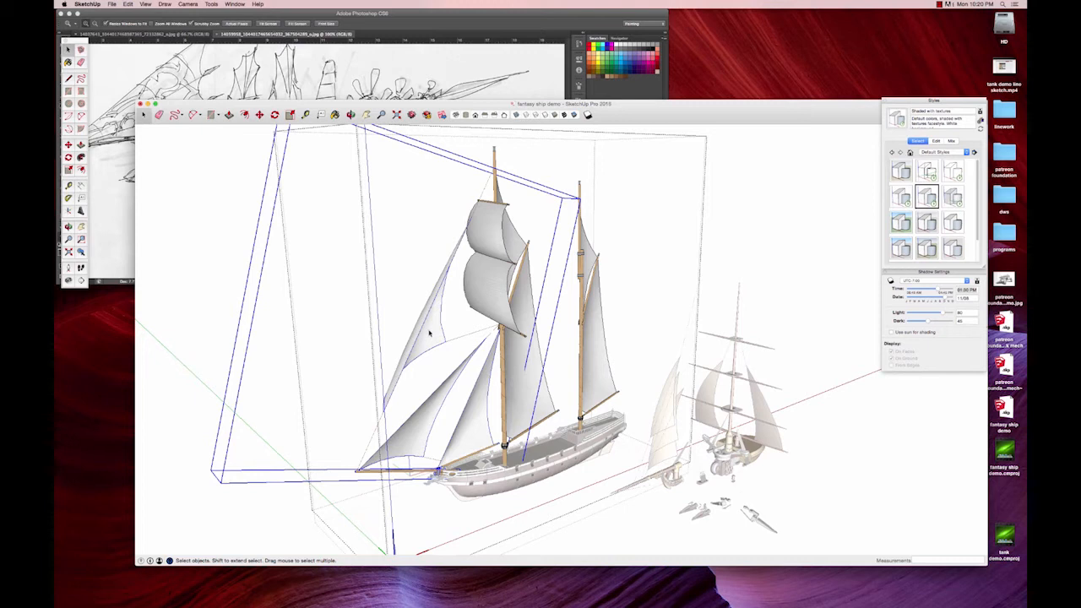
double_click(429, 335)
- Lower the uppermost bow headsail and tilt it flatter so that it lies closer to the headsails beneath it
key(m)
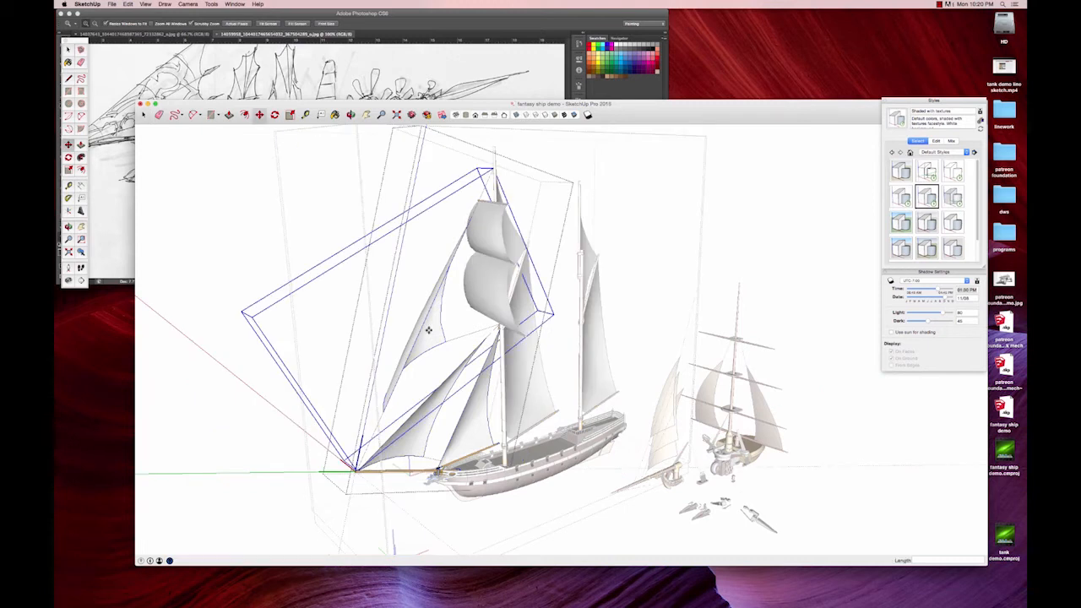
click(429, 339)
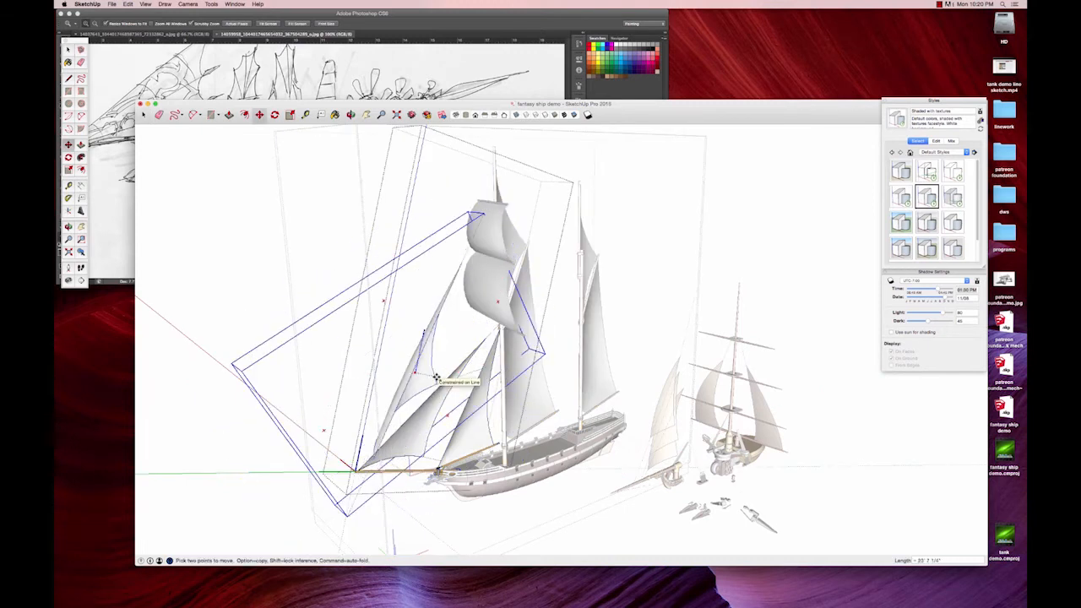
click(436, 377)
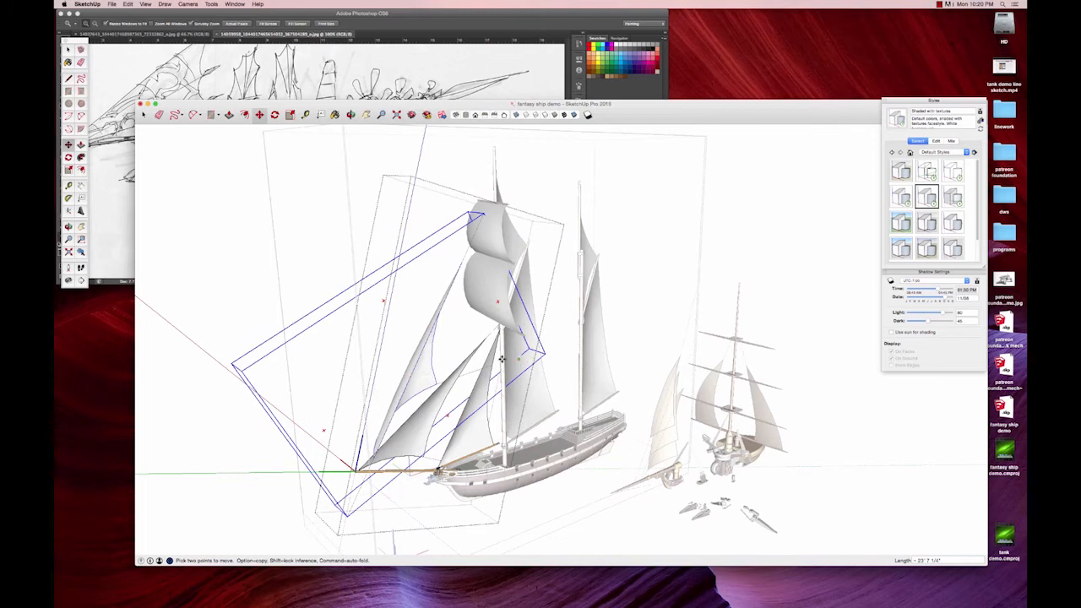
click(499, 301)
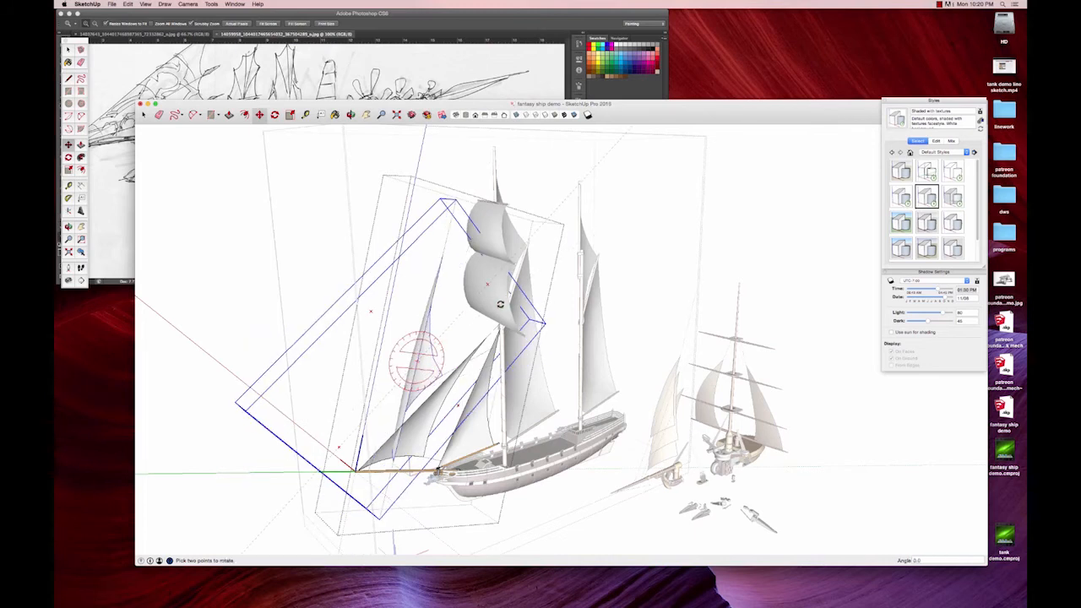
click(554, 293)
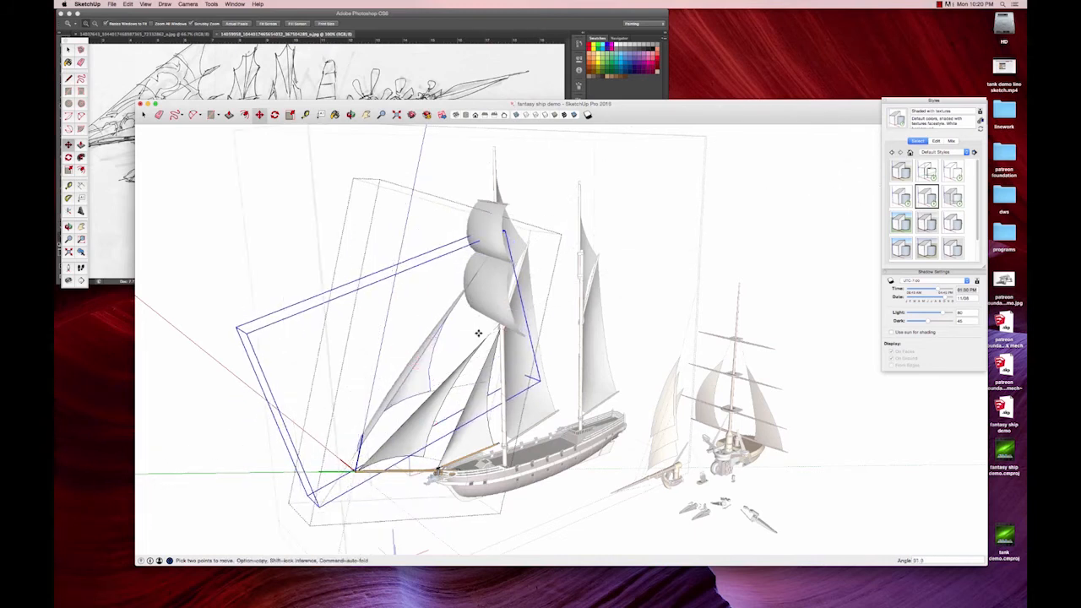
click(431, 348)
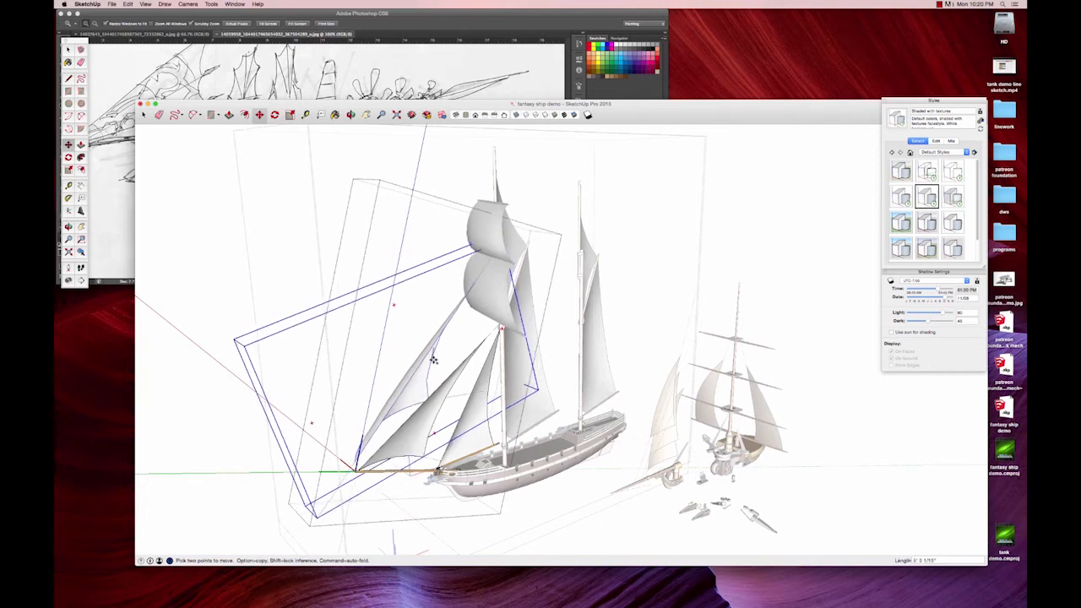
key(space)
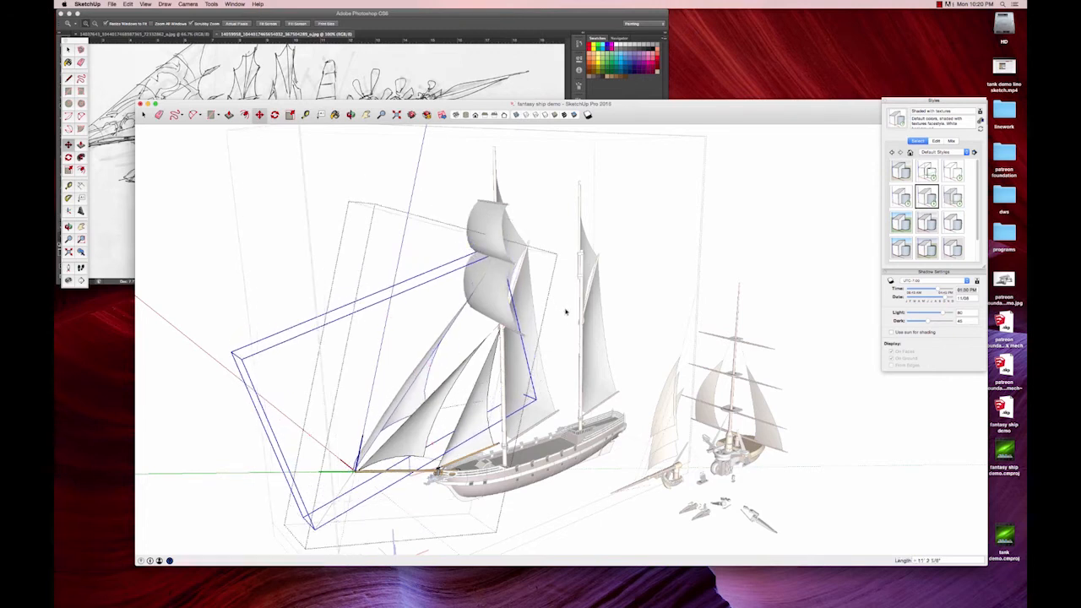
- Leave the headsail group and scale the foremast with its attached sails vertically down to about half its height
click(559, 321)
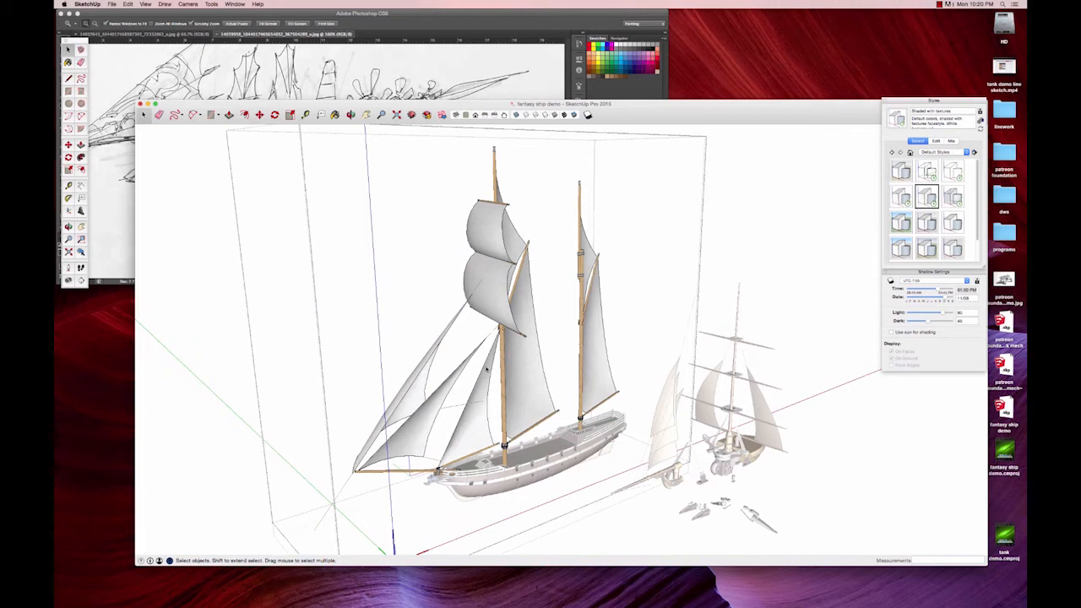
click(496, 157)
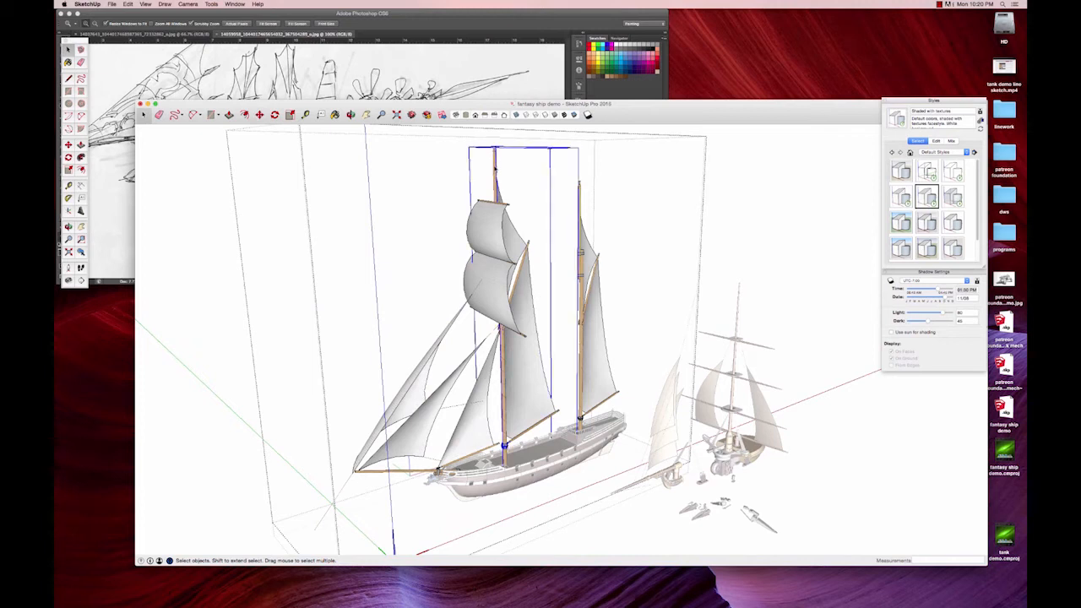
key(s)
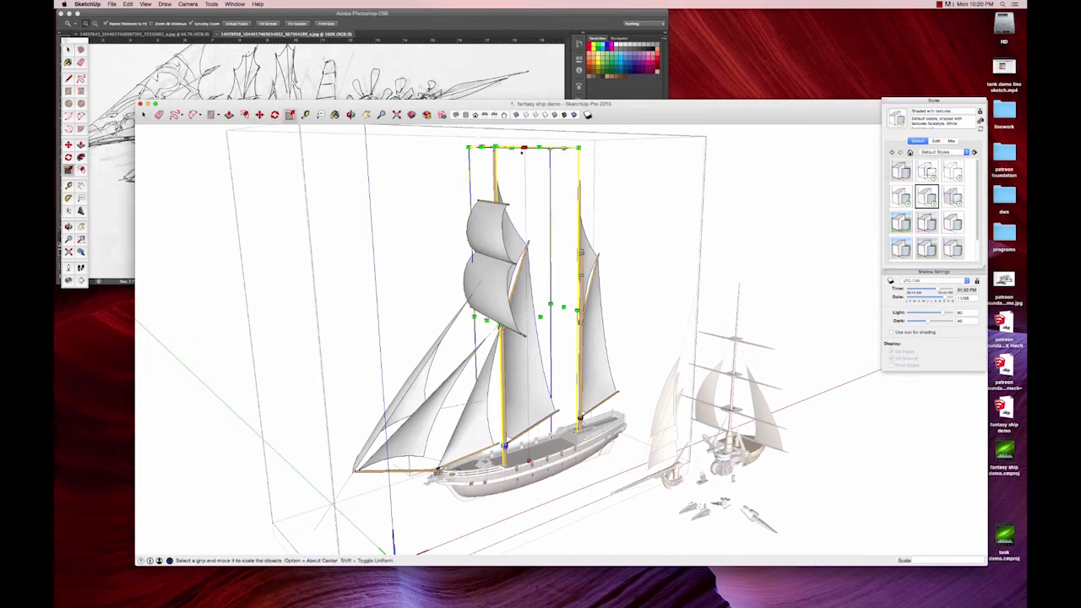
drag(515, 146, 542, 306)
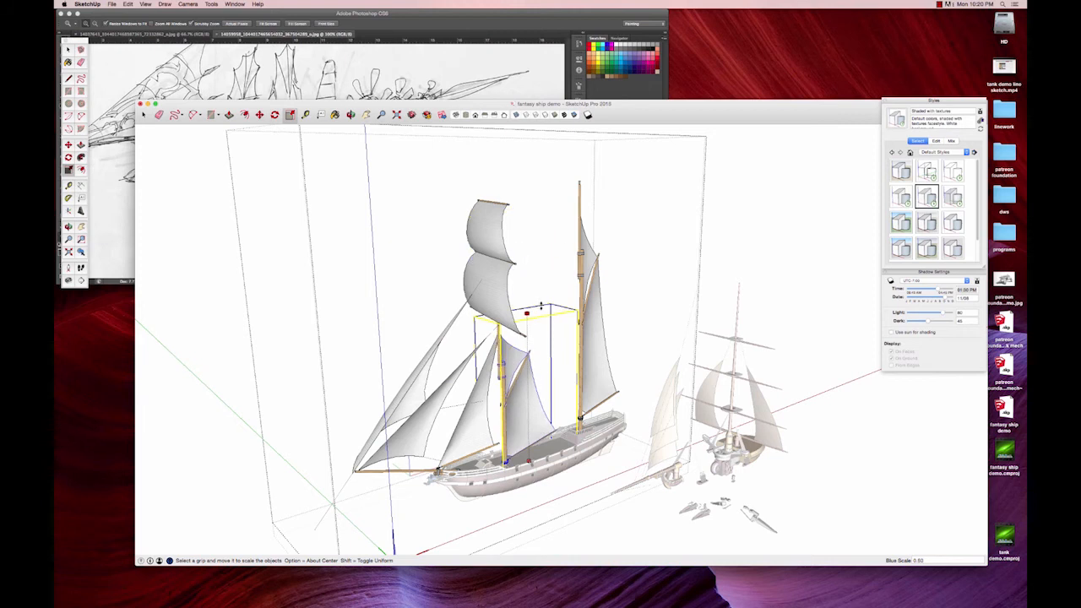
key(space)
click(618, 253)
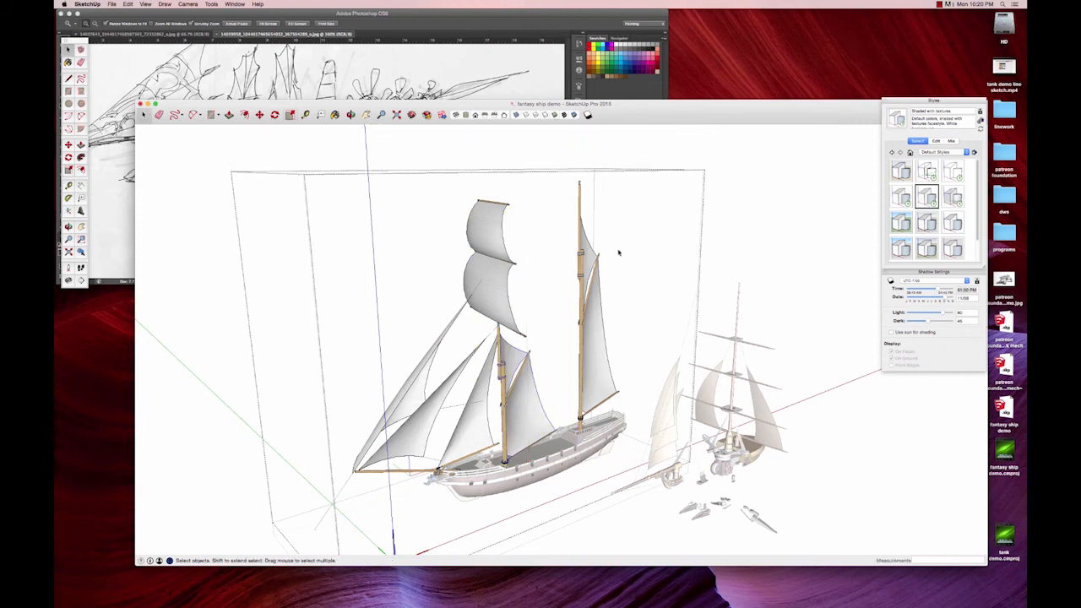
- Scale the aft mast with its sails vertically down to match the shortened foremast
click(591, 227)
key(s)
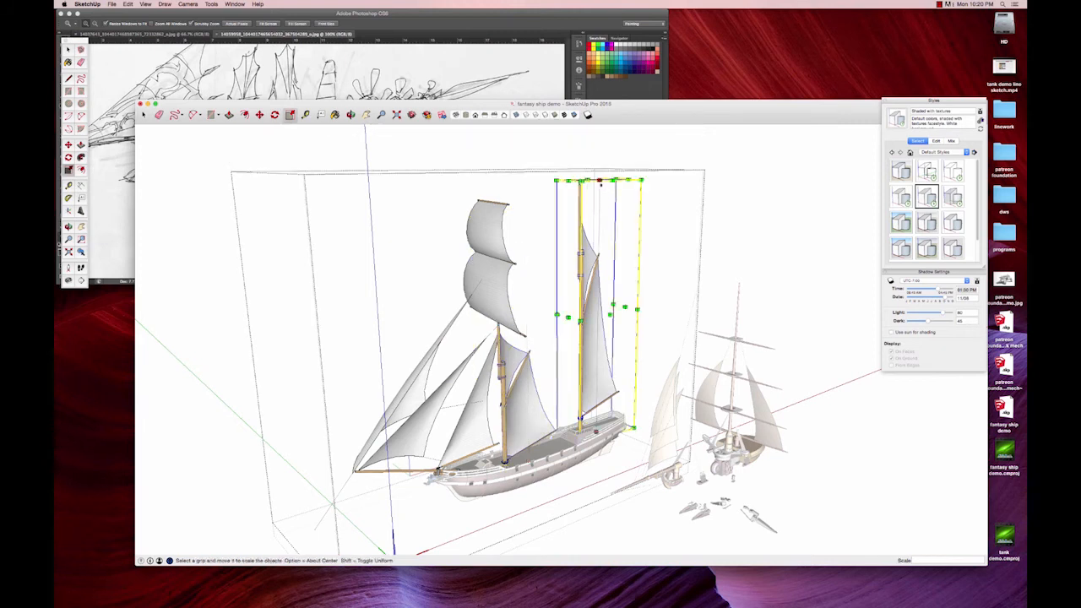
drag(599, 180, 596, 313)
key(space)
- Delete the two square sails floating above the shortened foremast
click(490, 280)
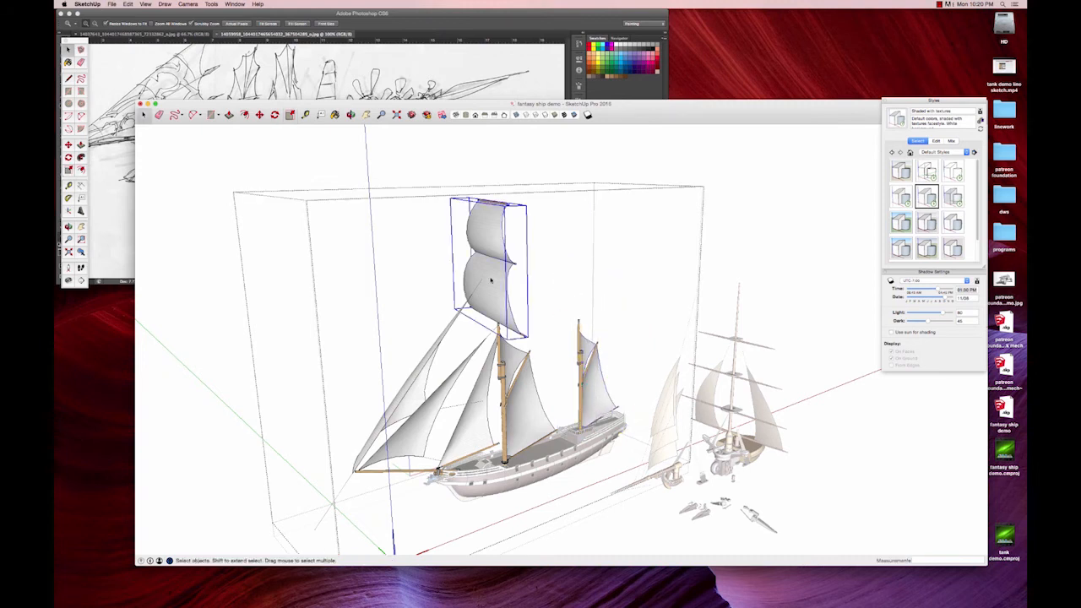
key(Delete)
middle_drag(525, 402, 528, 384)
shift+middle_drag(528, 384, 518, 374)
scroll(518, 374, up, 5)
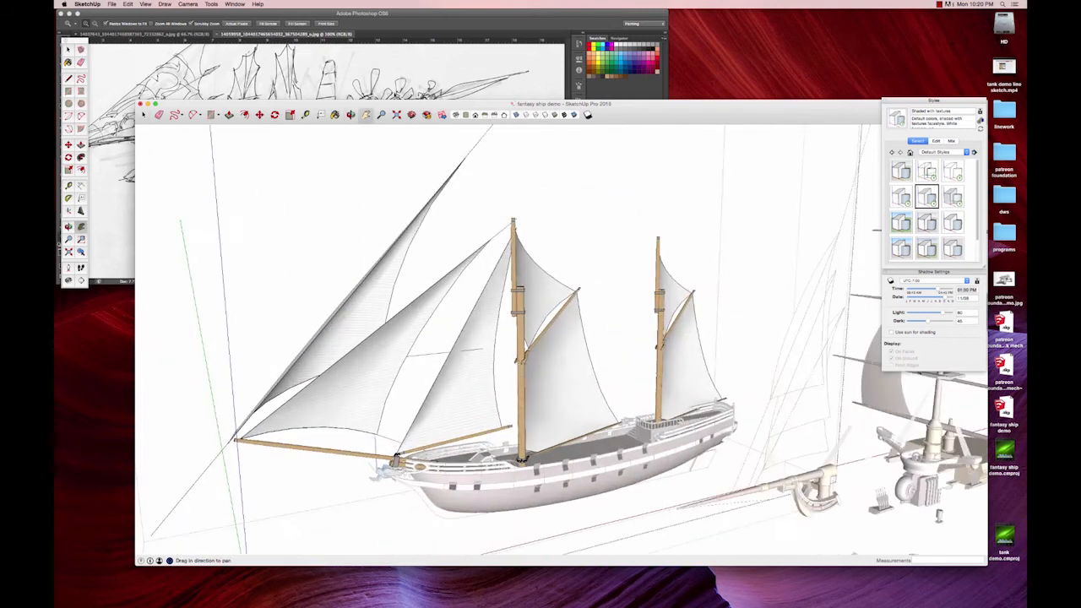
- Lower the model window to uncover the concept sketch, and reposition the sketch in Photoshop to show the airship from bow to propellers
drag(188, 104, 171, 207)
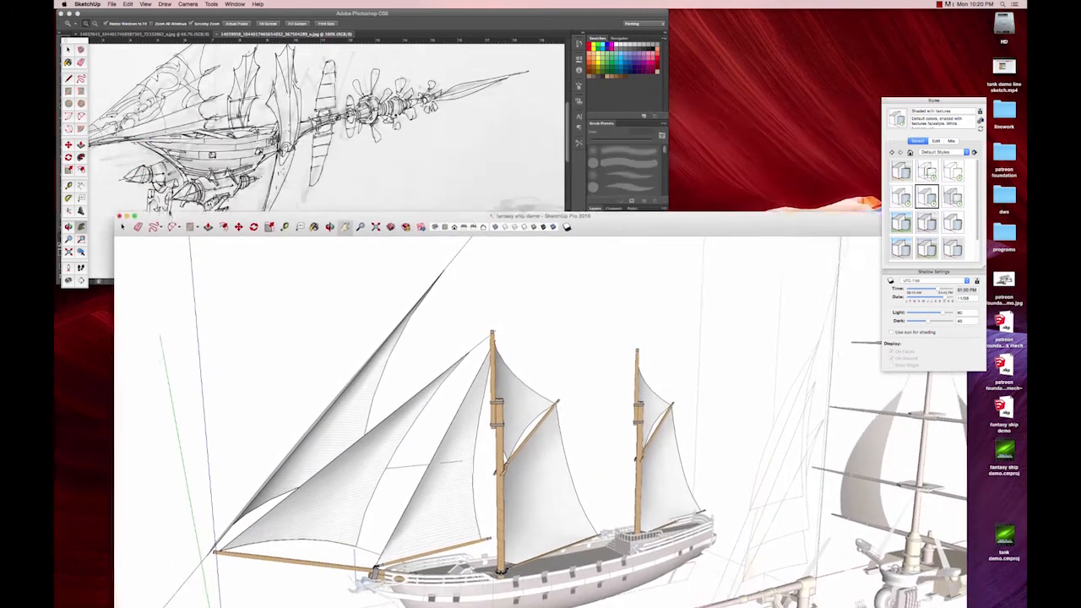
scroll(437, 363, down, 10)
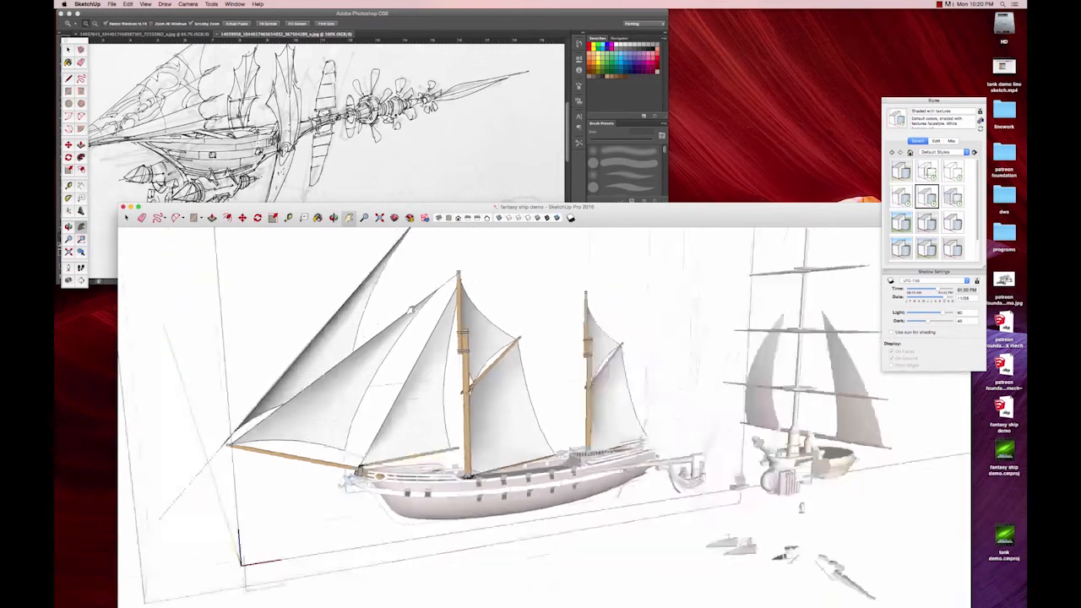
shift+middle_drag(401, 347, 431, 427)
middle_drag(296, 244, 314, 262)
click(389, 146)
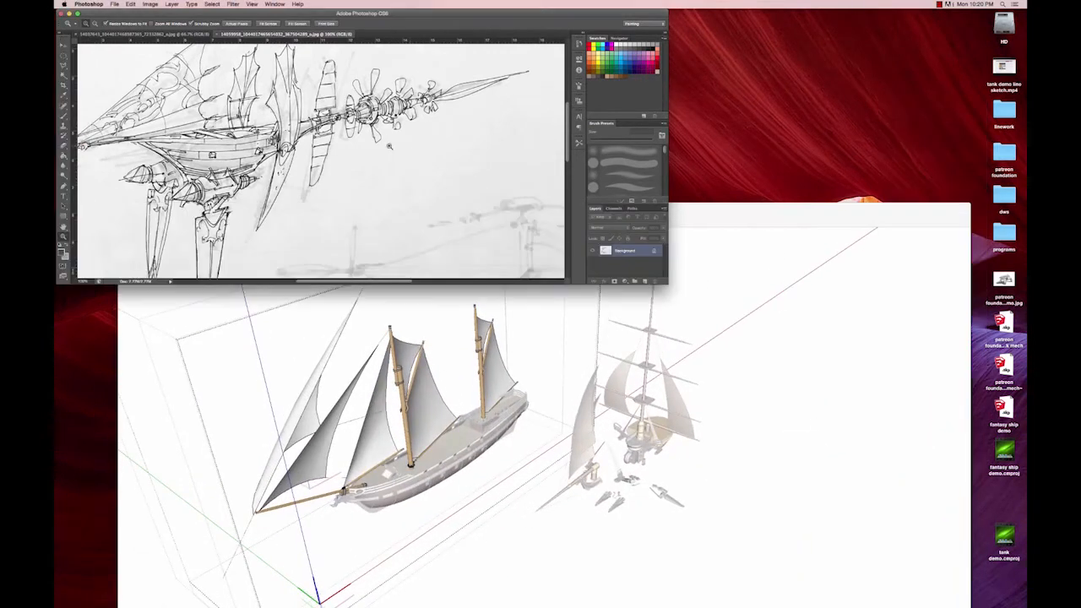
key(space)
mouse_move(363, 153)
mouse_down()
mouse_move(393, 184)
mouse_move(431, 201)
mouse_move(440, 188)
mouse_up()
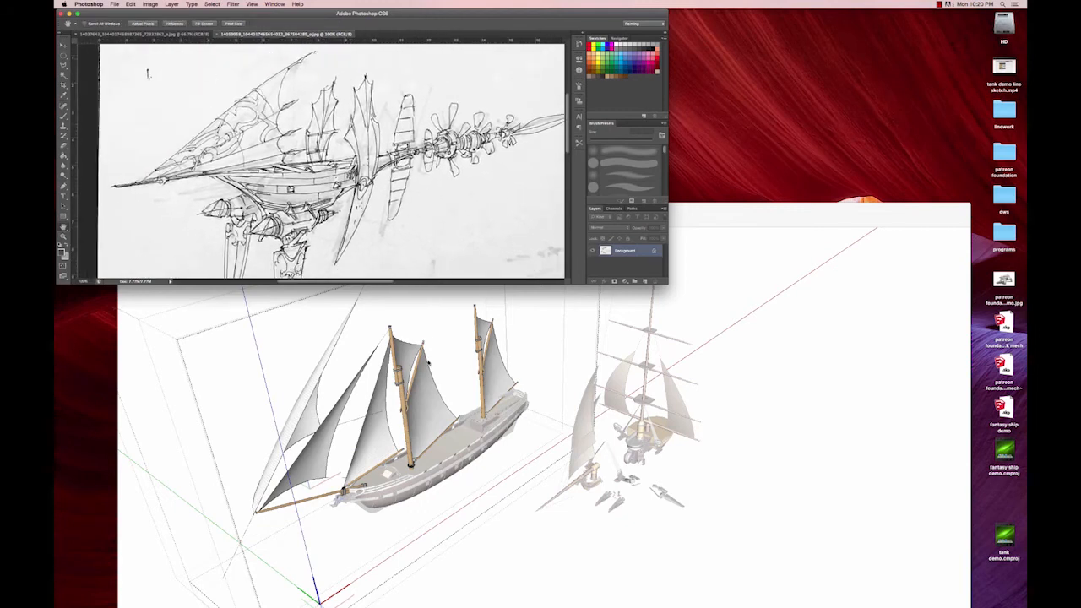
- Return to SketchUp and move the foremast with its sails aft along the ship to about the middle of the deck
click(456, 394)
scroll(467, 424, up, 3)
scroll(468, 425, down, 2)
scroll(468, 425, up, 2)
mouse_move(439, 406)
middle_down()
mouse_move(465, 371)
mouse_move(442, 323)
mouse_move(347, 360)
mouse_move(377, 395)
middle_up()
mouse_move(377, 395)
shift+middle_down()
mouse_move(435, 436)
mouse_move(379, 358)
mouse_move(427, 380)
mouse_move(414, 412)
shift+middle_up()
click(415, 412)
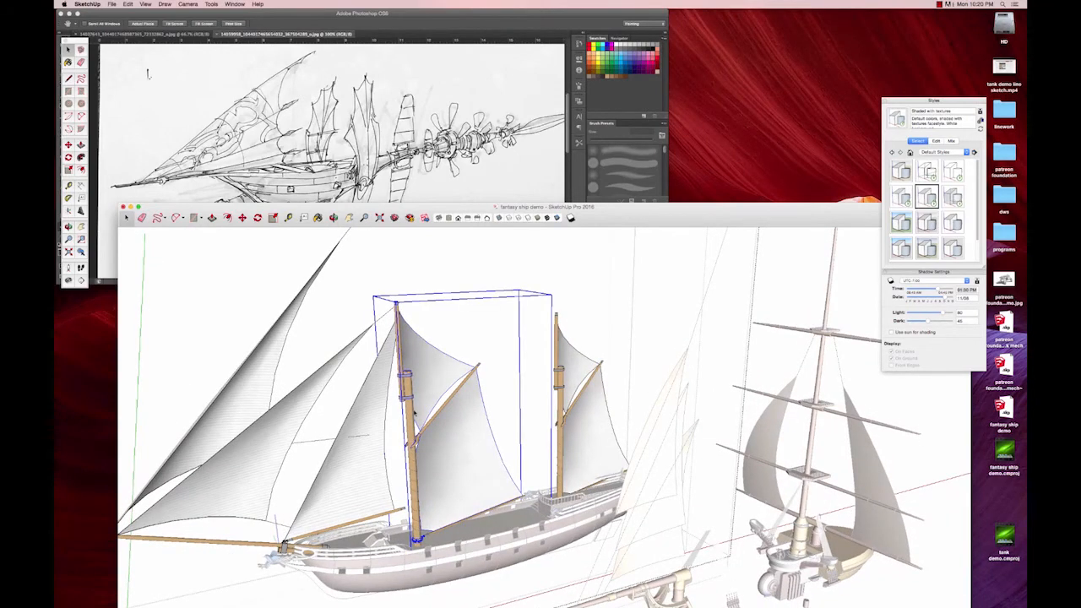
mouse_move(414, 412)
middle_down()
mouse_move(516, 410)
mouse_move(570, 377)
mouse_move(552, 473)
middle_up()
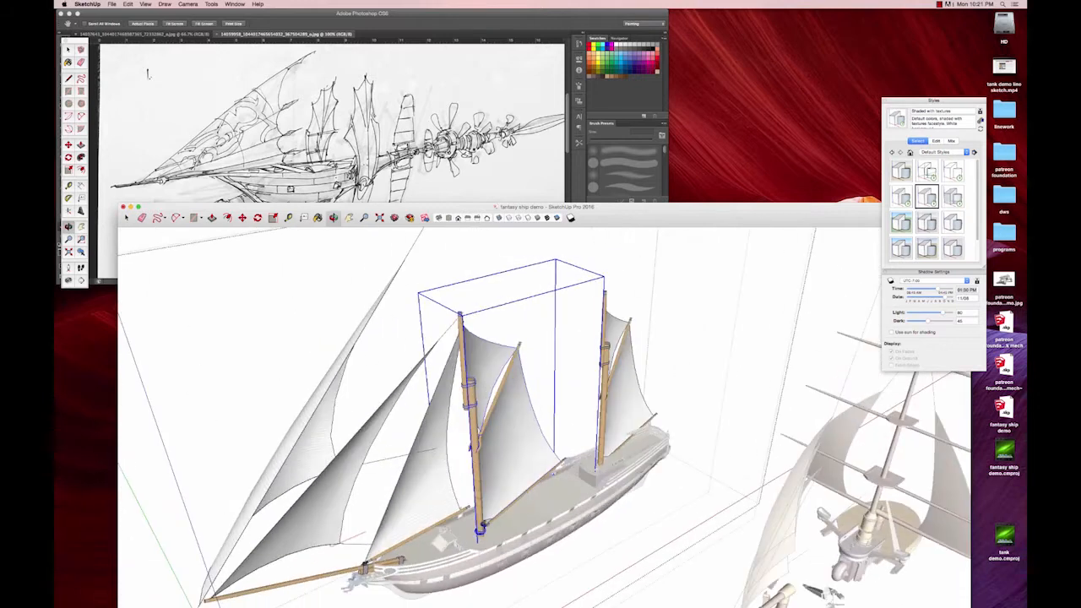
key(m)
drag(475, 526, 527, 487)
- Delete the original aft mast together with its sails
click(695, 413)
click(628, 409)
key(Delete)
- Copy the remaining mast and its sails sideways to the near edge of the deck, fine-tuning the copy's position
click(533, 459)
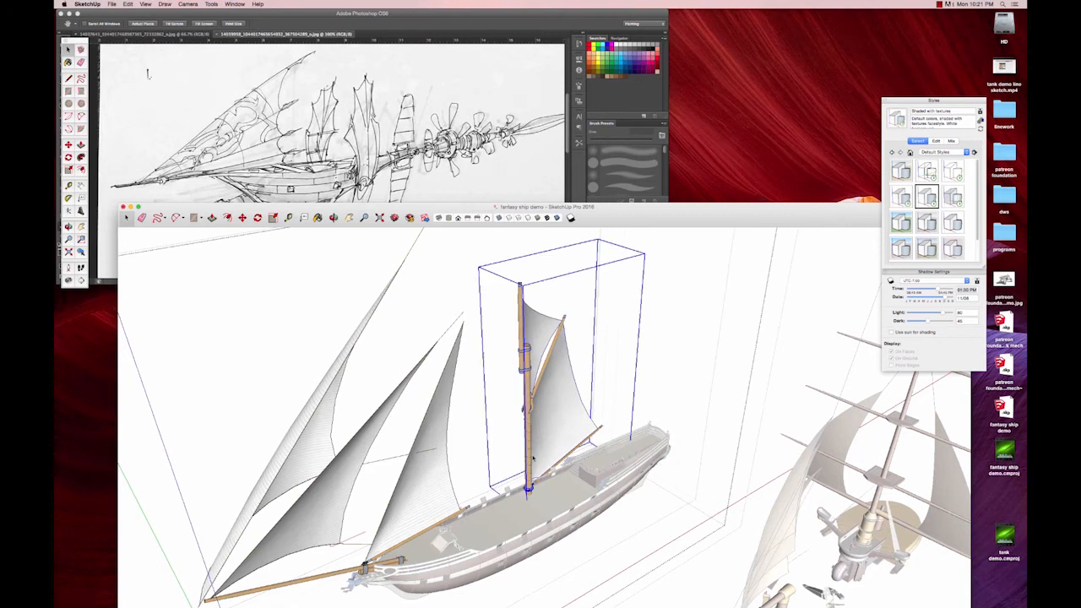
key(m)
drag(532, 458, 554, 479)
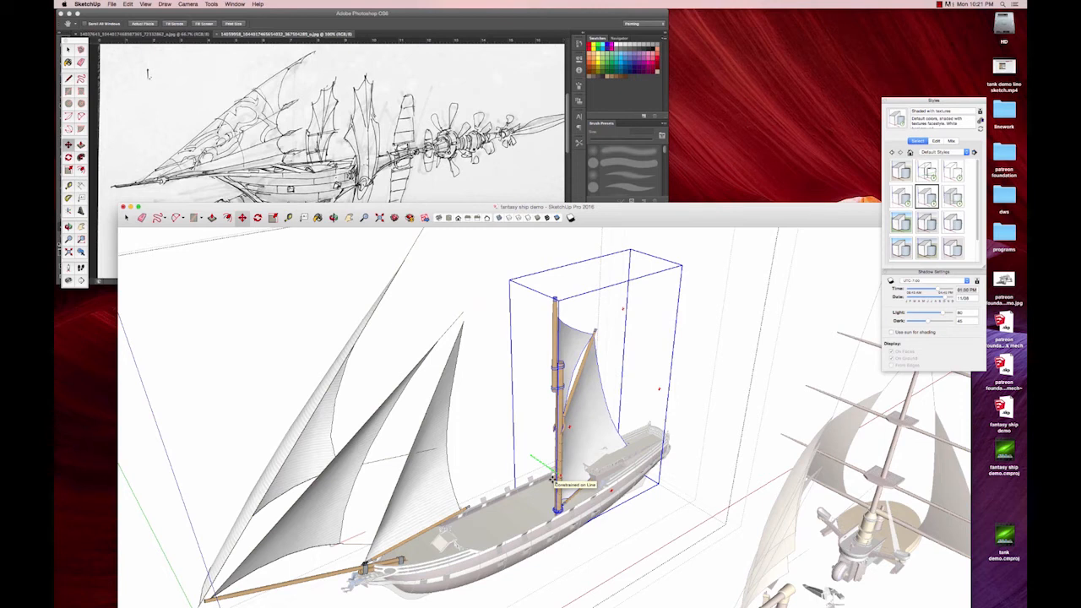
key(alt)
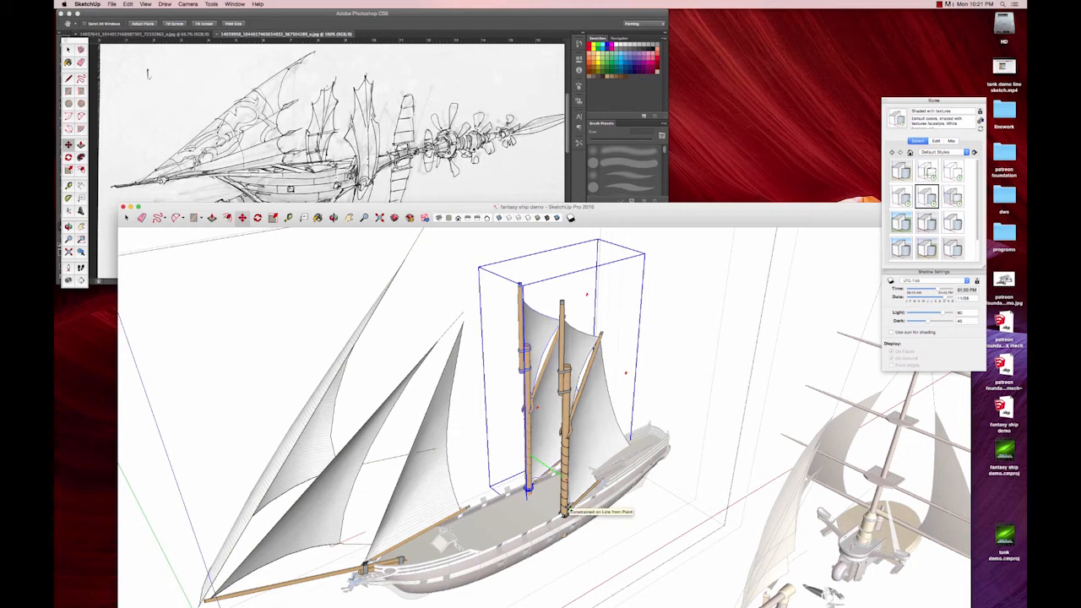
click(564, 510)
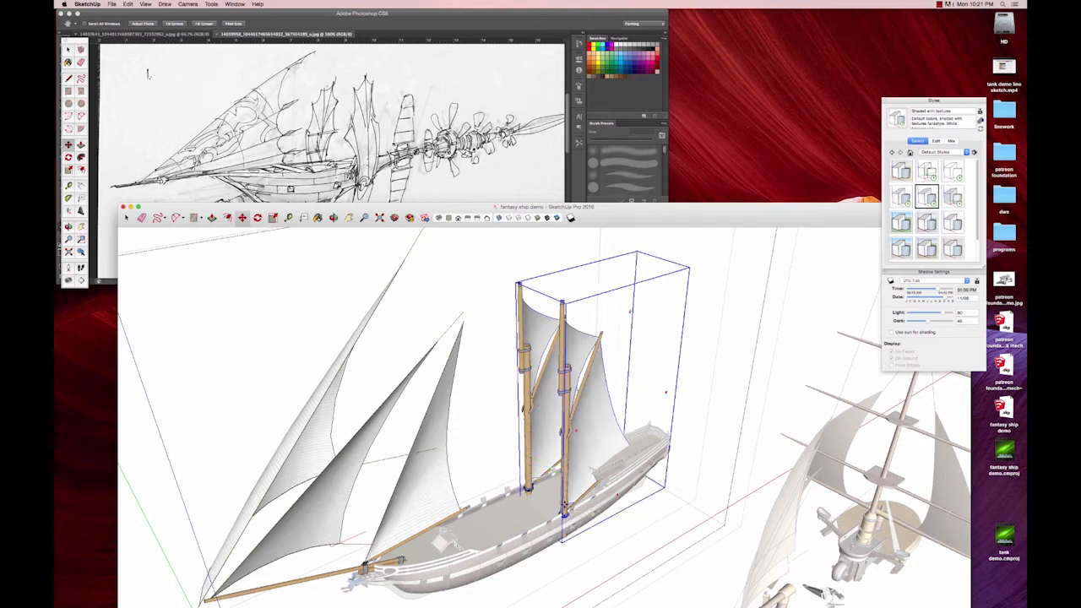
click(564, 504)
click(560, 502)
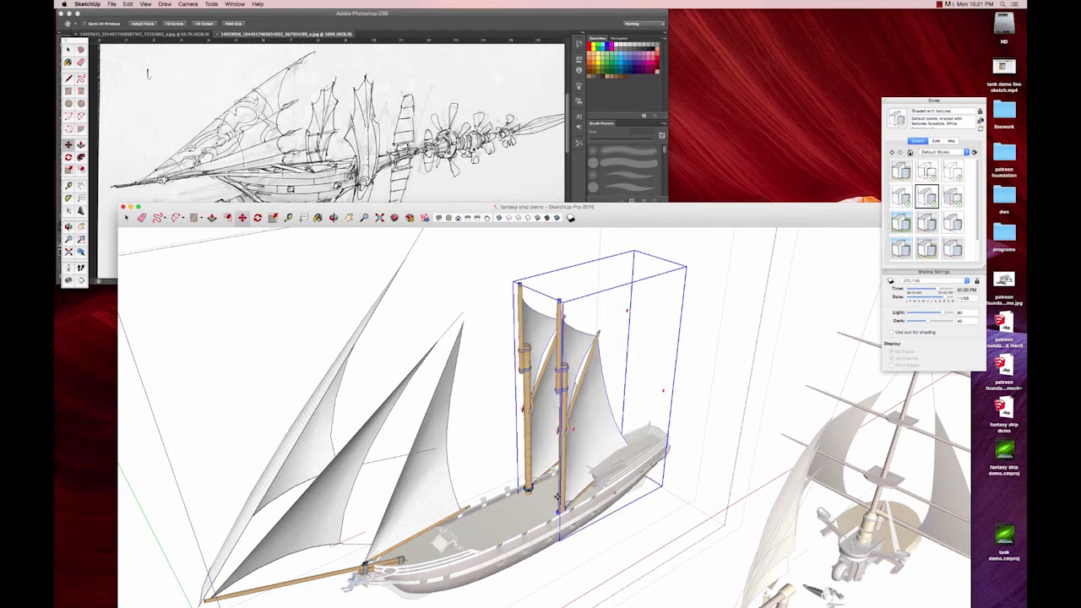
mouse_move(553, 483)
middle_down()
mouse_move(608, 473)
mouse_move(710, 419)
mouse_move(590, 516)
mouse_move(682, 450)
mouse_move(611, 506)
mouse_move(560, 512)
middle_up()
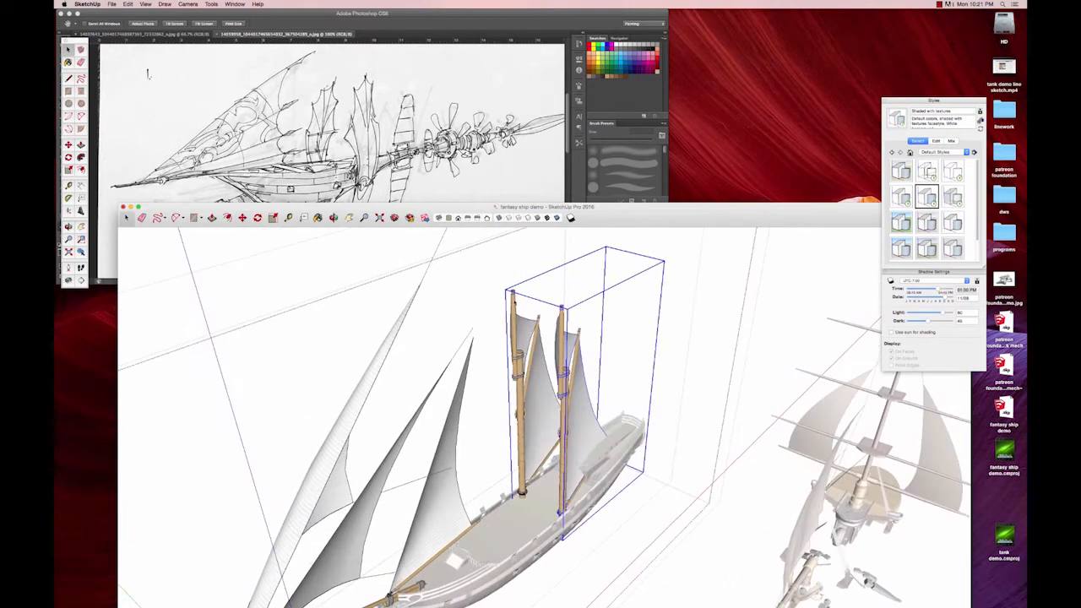
click(111, 4)
mouse_move(176, 108)
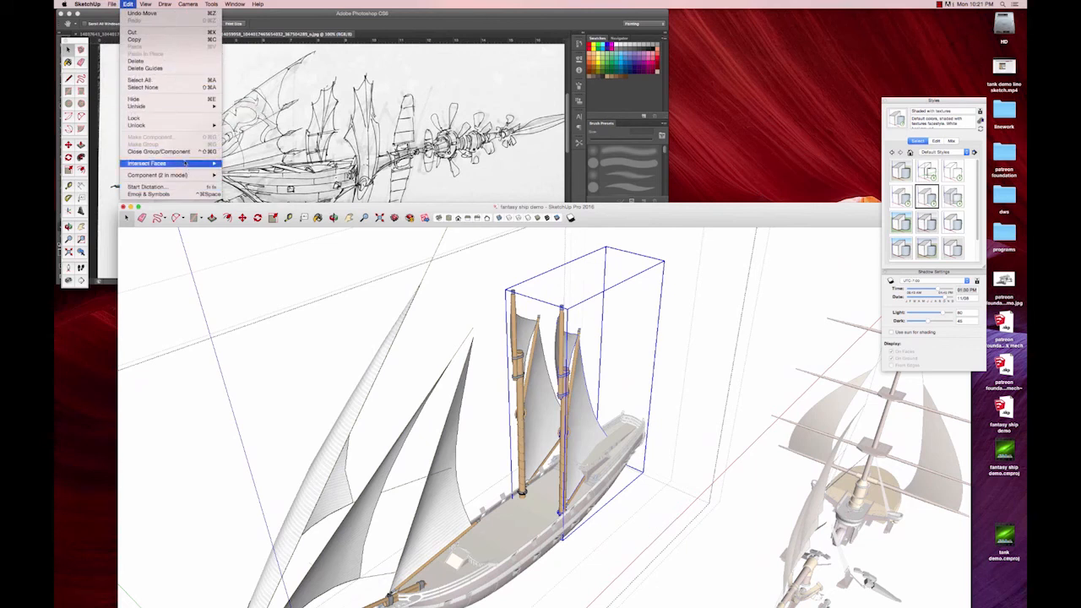
mouse_move(146, 4)
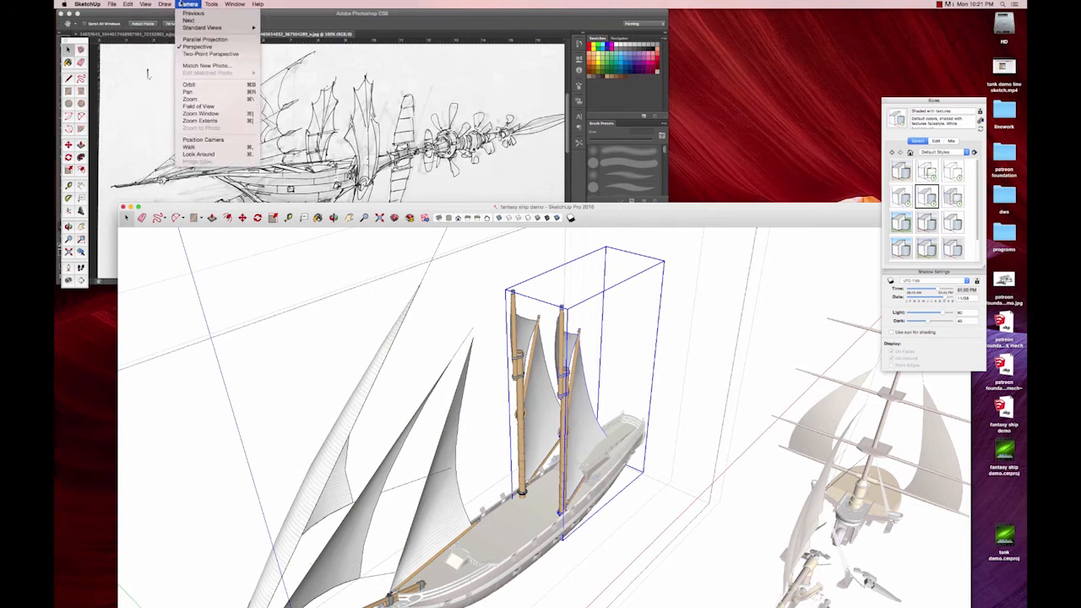
click(335, 268)
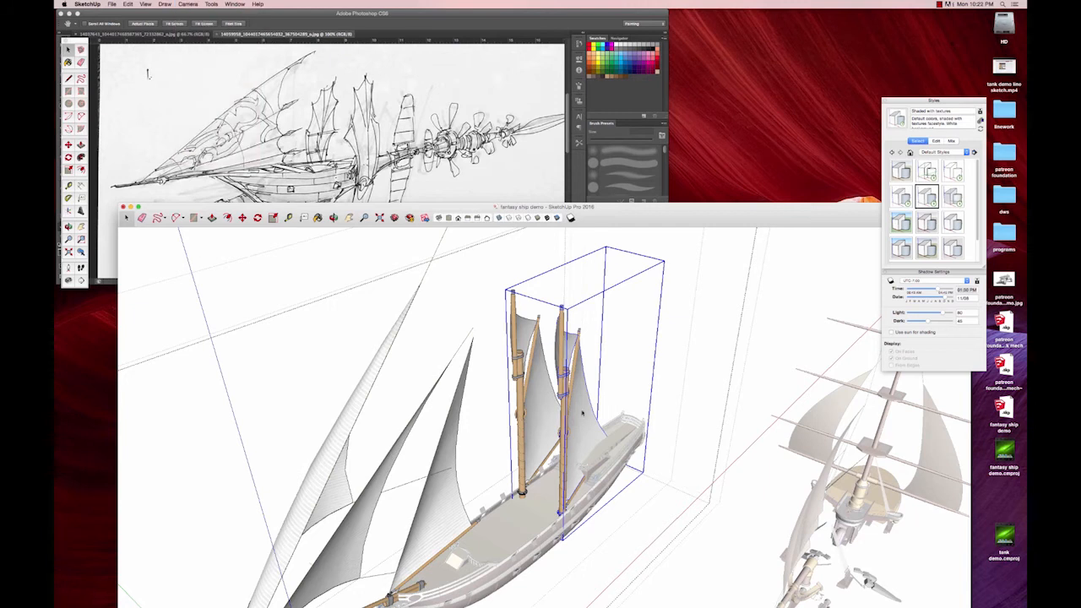
mouse_move(845, 603)
click(786, 592)
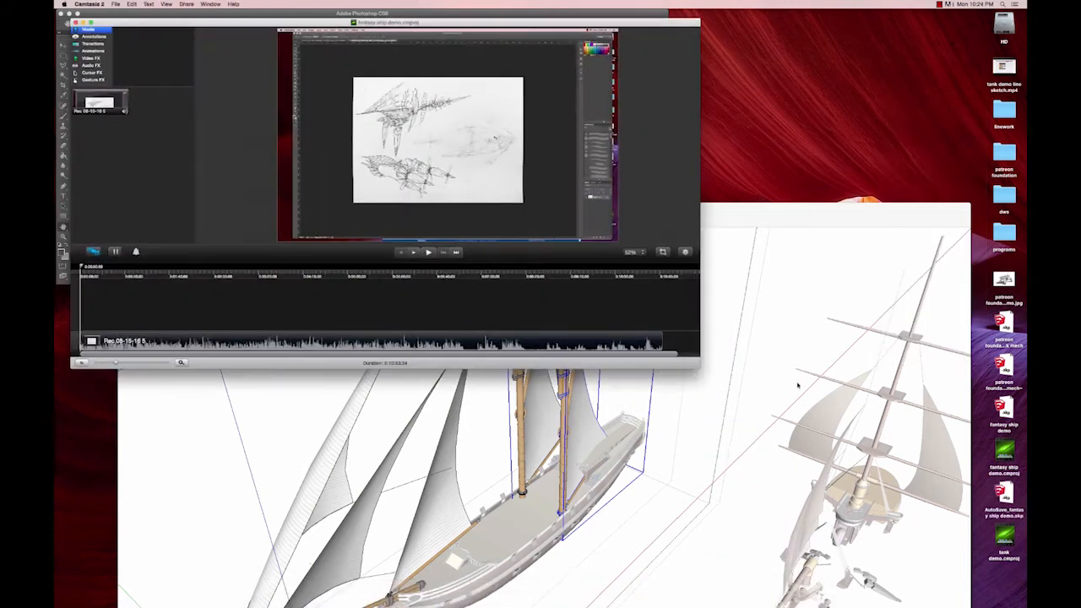
click(692, 424)
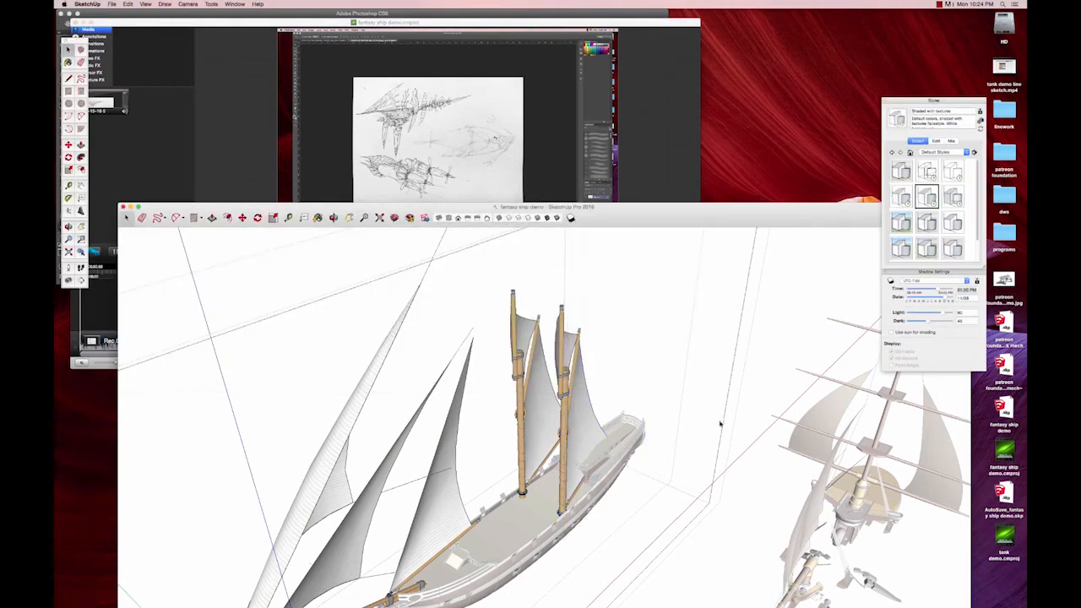
- Try flipping the copied mast along the component's red axis, and undo the flip
click(587, 436)
right_click(587, 436)
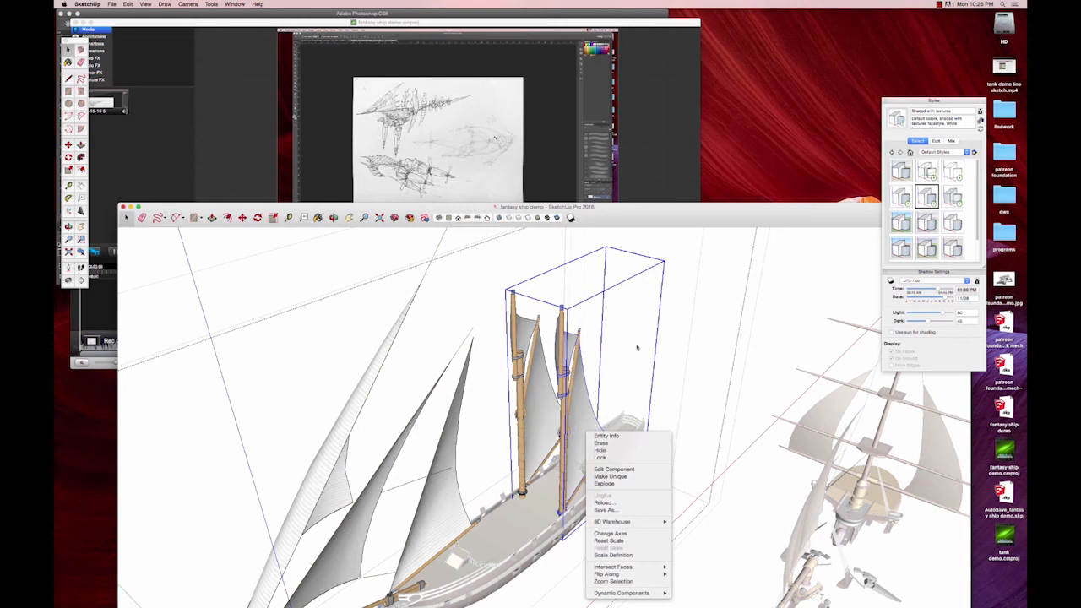
click(667, 383)
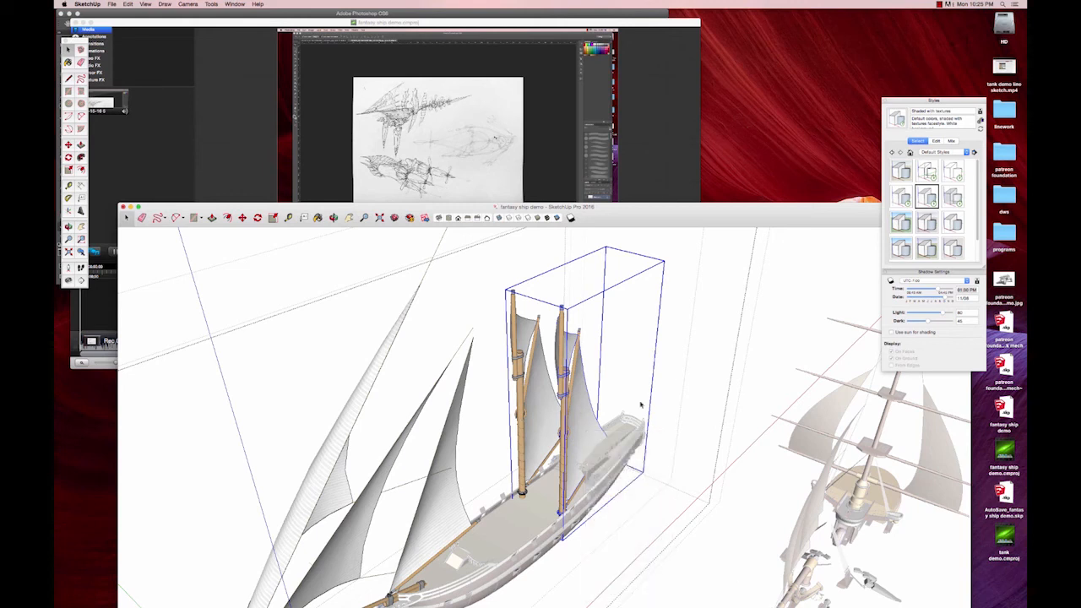
right_click(562, 426)
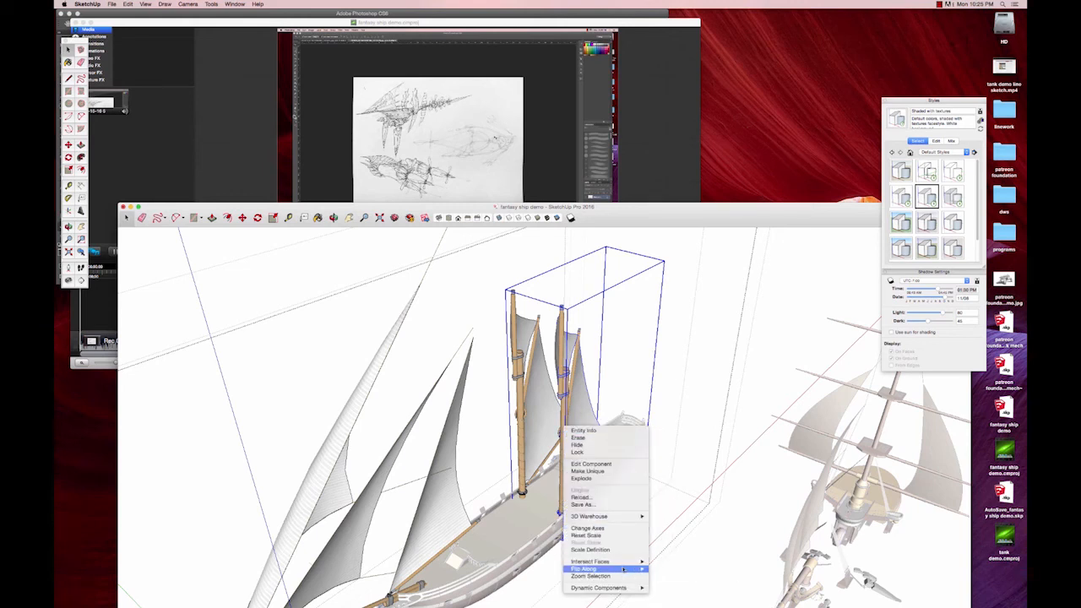
mouse_move(603, 569)
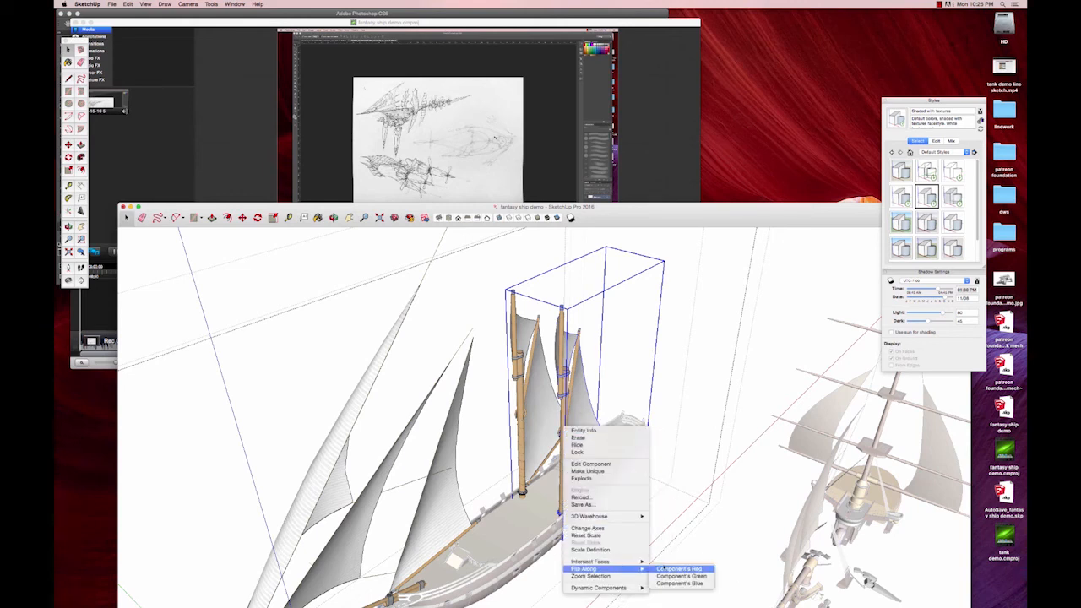
click(684, 571)
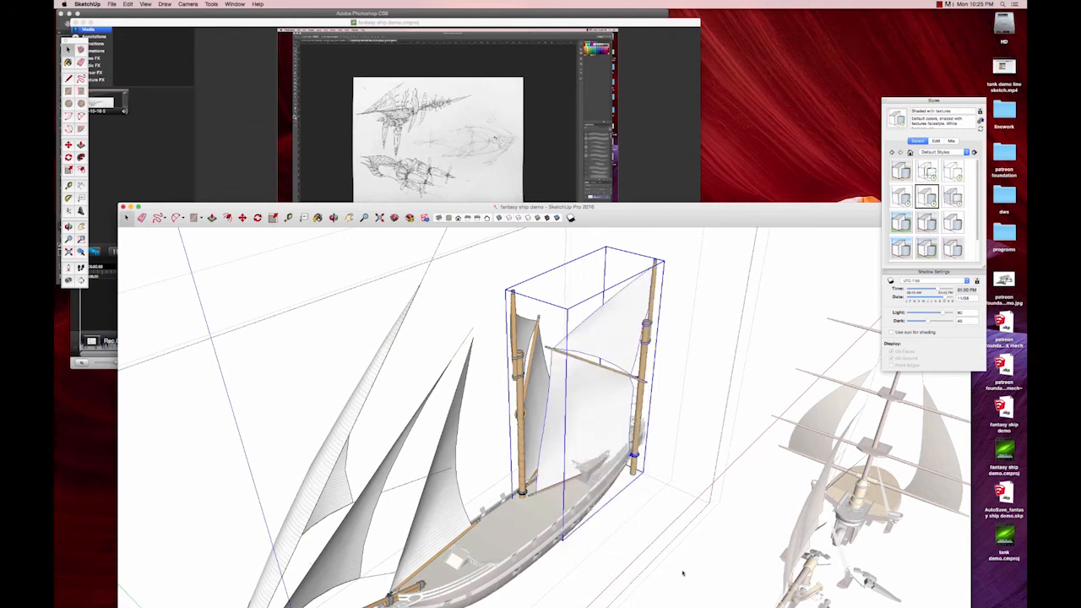
key(super+z)
- Flip the copied mast along the component's green axis and move it back to the near side of the deck
right_click(577, 415)
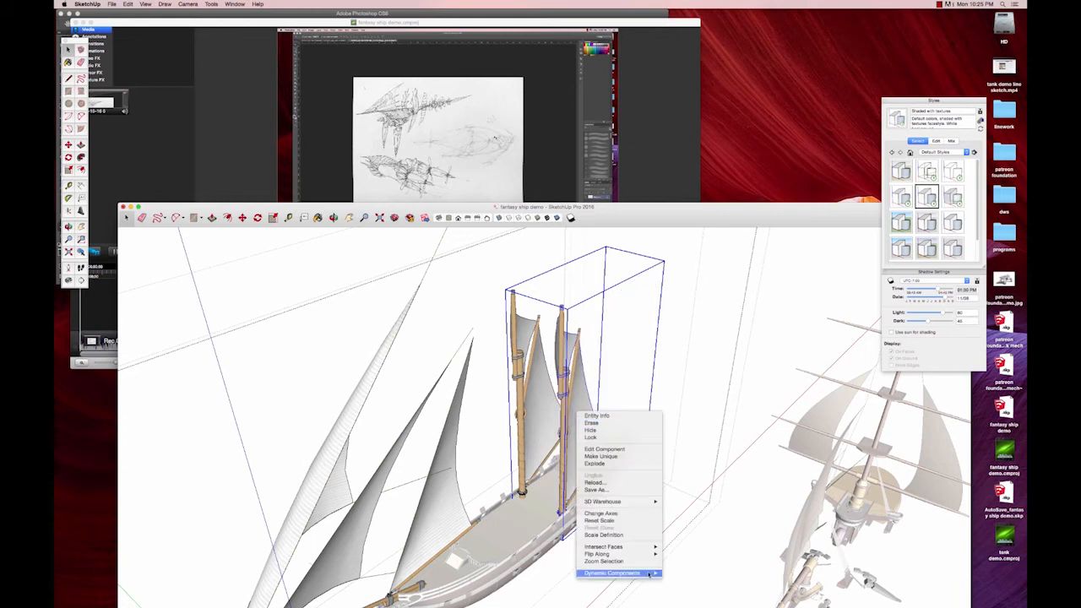
mouse_move(642, 554)
click(680, 562)
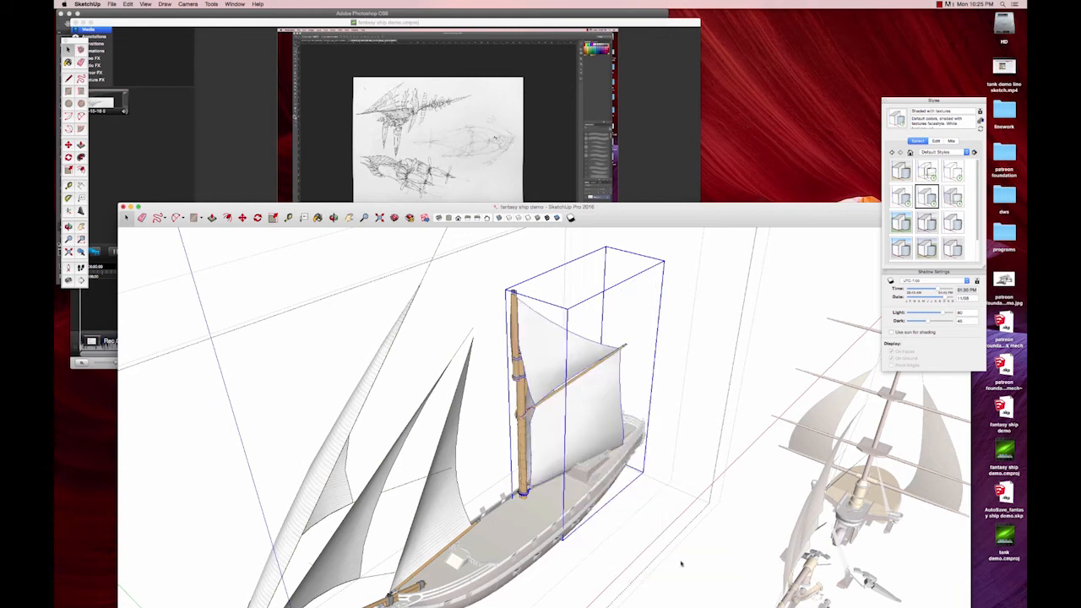
key(m)
drag(547, 446, 575, 470)
- Scale both mast components together to shorten their sails along the ship's length from the stern side
middle_drag(561, 459, 563, 406)
mouse_move(564, 498)
middle_down()
mouse_move(442, 458)
mouse_move(708, 440)
mouse_move(644, 482)
mouse_move(625, 305)
middle_up()
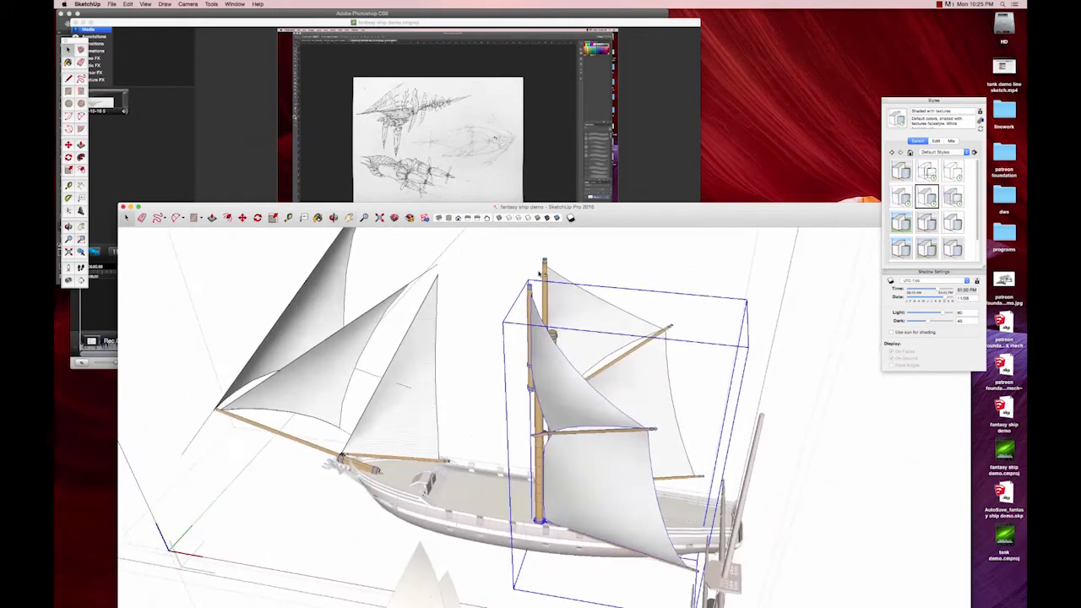
key(s)
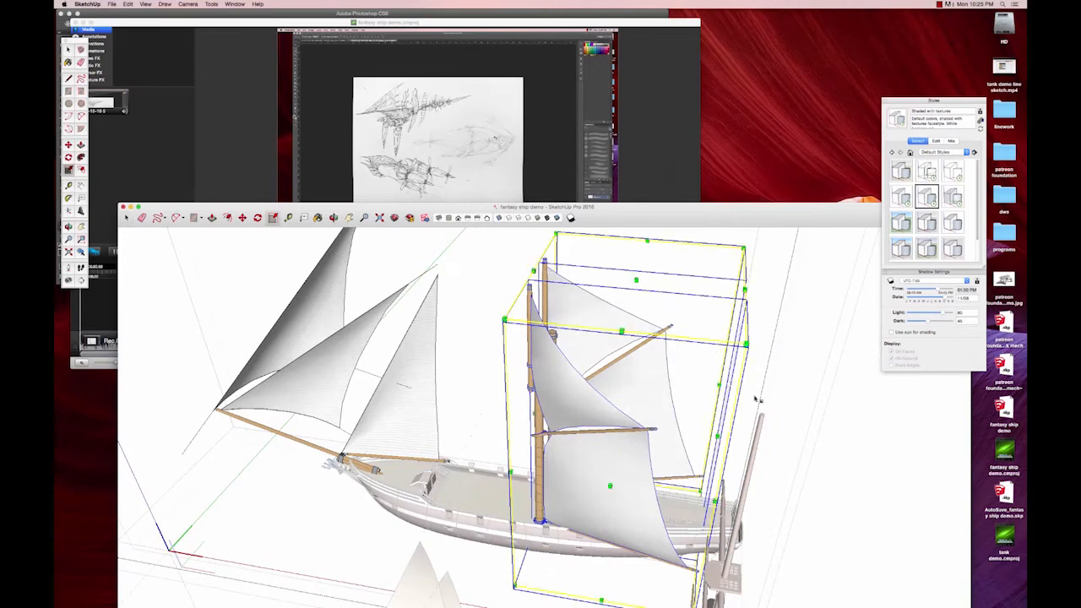
drag(717, 436, 668, 439)
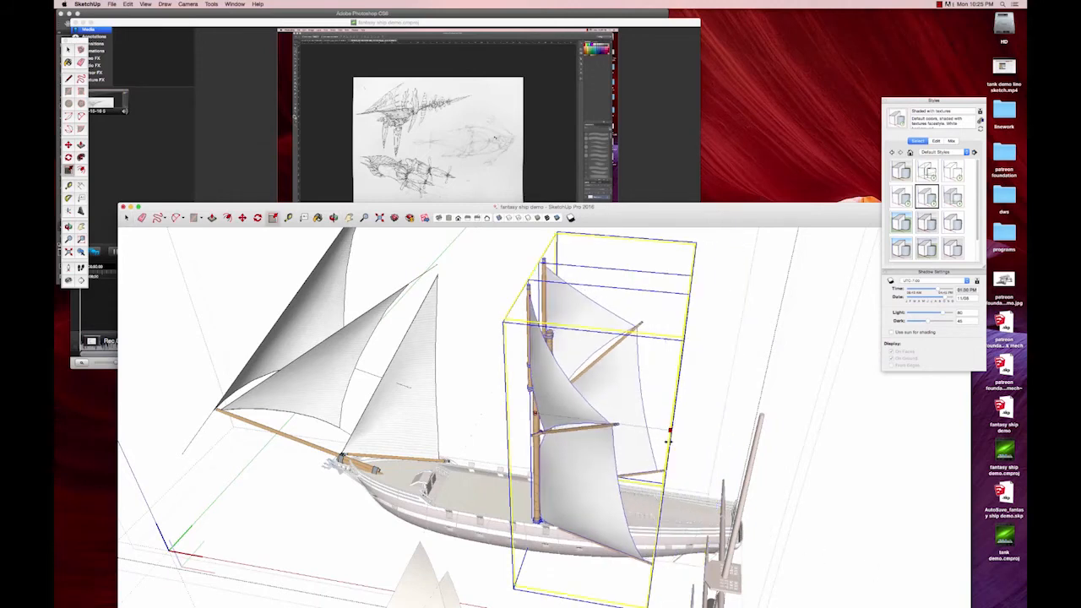
- Minimize the Camtasia window to bring the airship sketch in Photoshop into view as a reference
mouse_move(670, 446)
middle_down()
mouse_move(770, 359)
mouse_move(717, 433)
mouse_move(731, 429)
middle_up()
click(743, 434)
scroll(591, 456, down, 5)
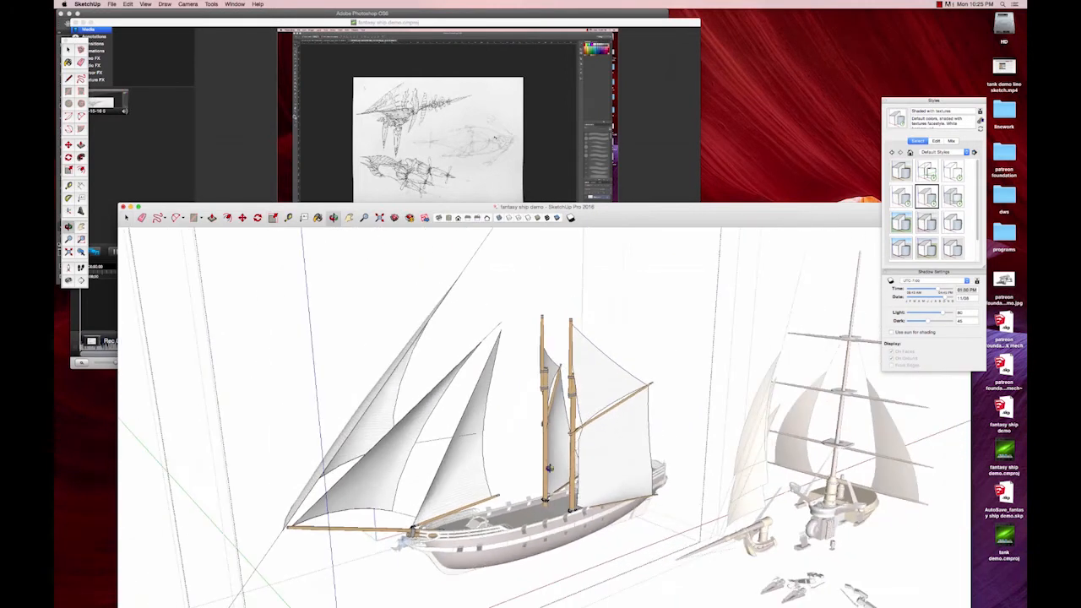
scroll(461, 456, up, 2)
middle_drag(463, 454, 463, 467)
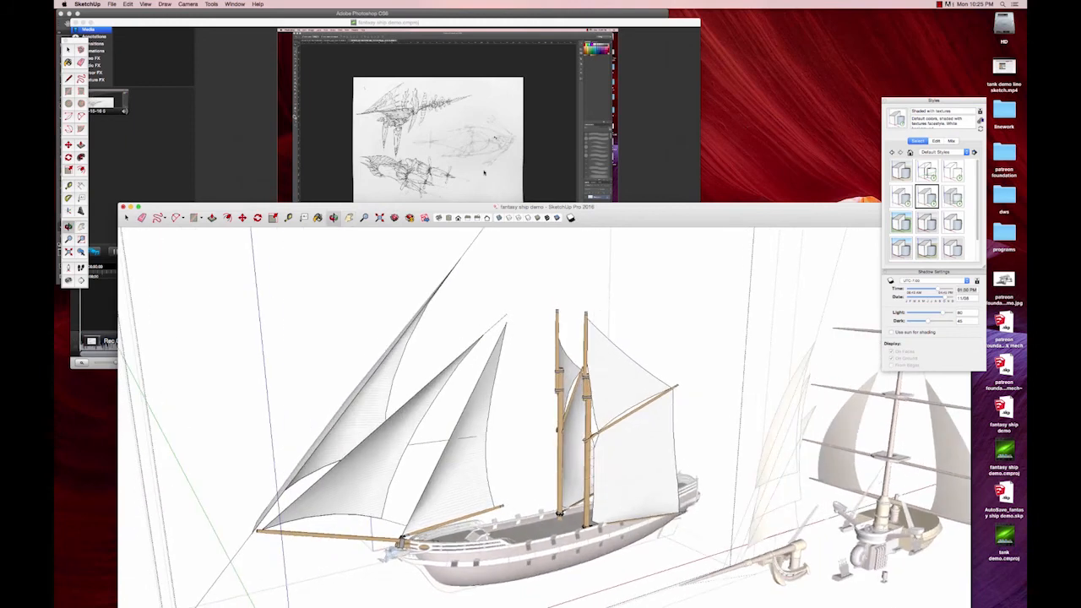
click(388, 19)
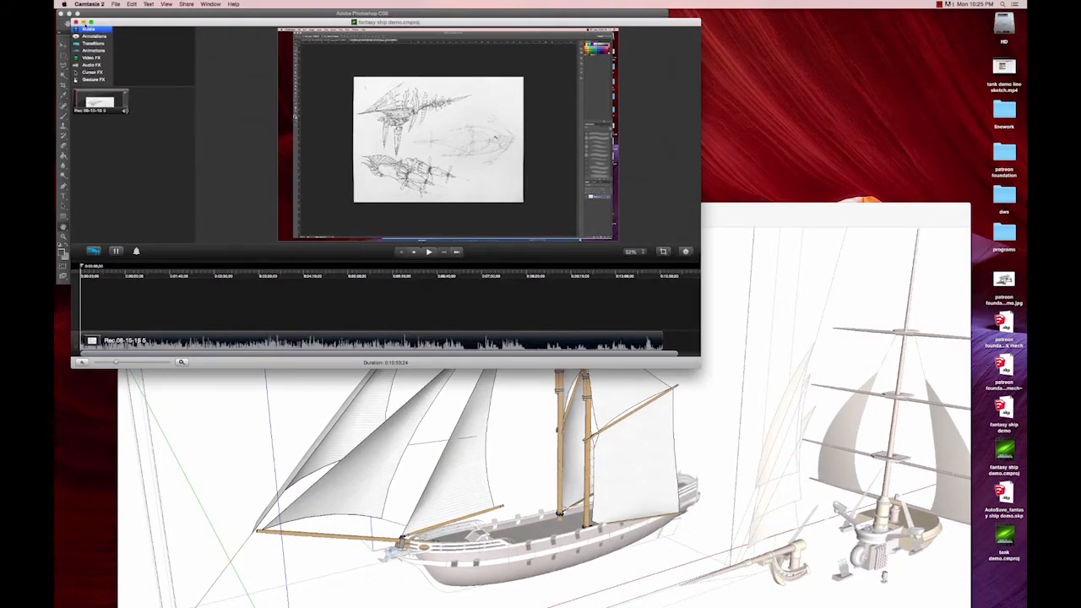
click(83, 23)
click(123, 24)
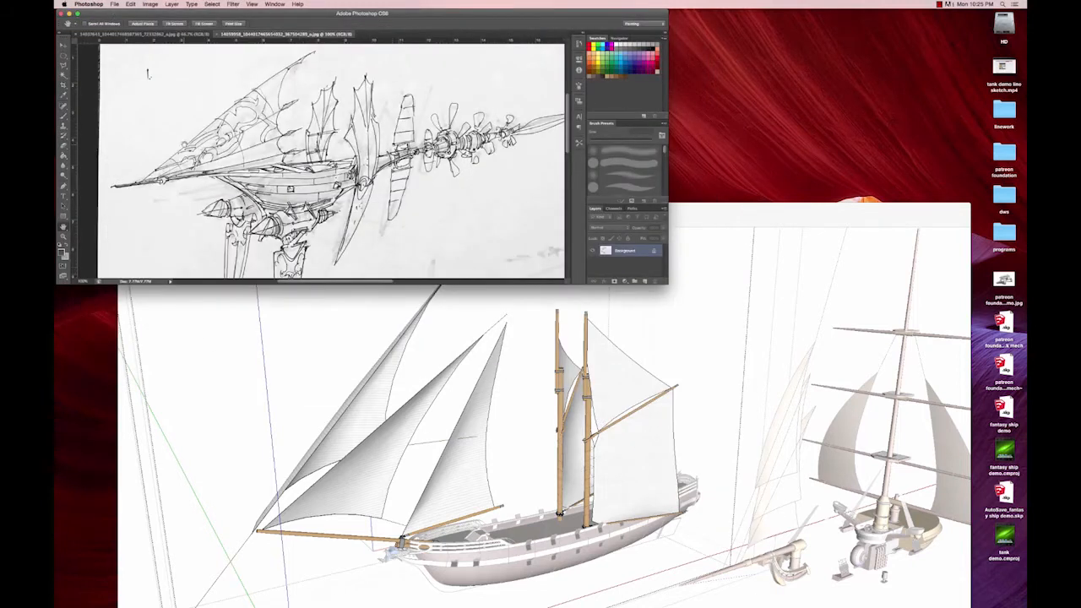
- In SketchUp, scale the headsail nearest the masts to be lower in height and stretched out toward the stern
click(435, 546)
scroll(415, 494, up, 2)
middle_drag(415, 493, 483, 369)
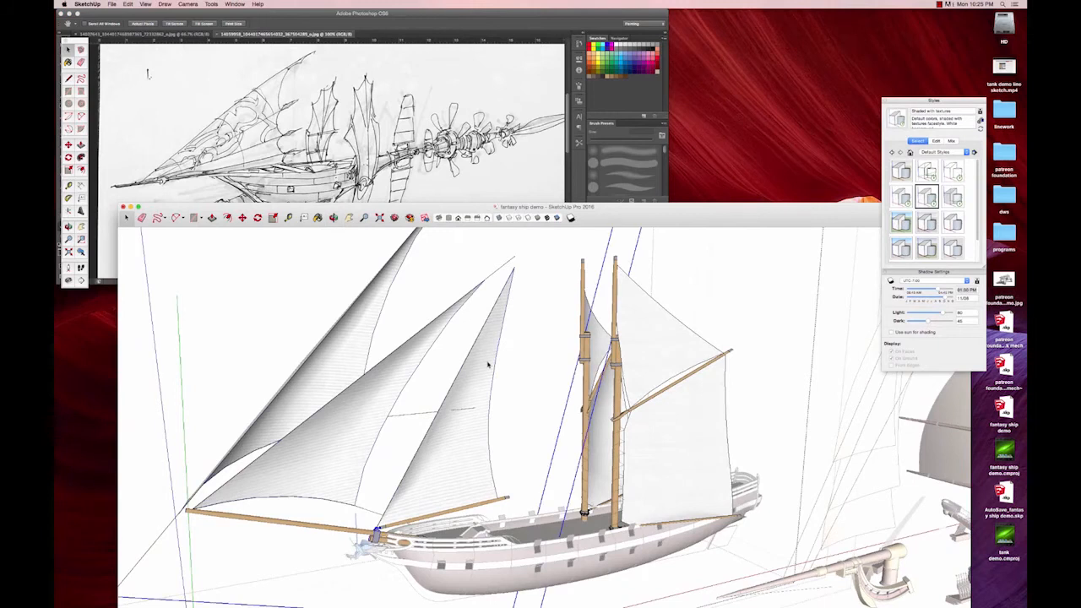
click(487, 365)
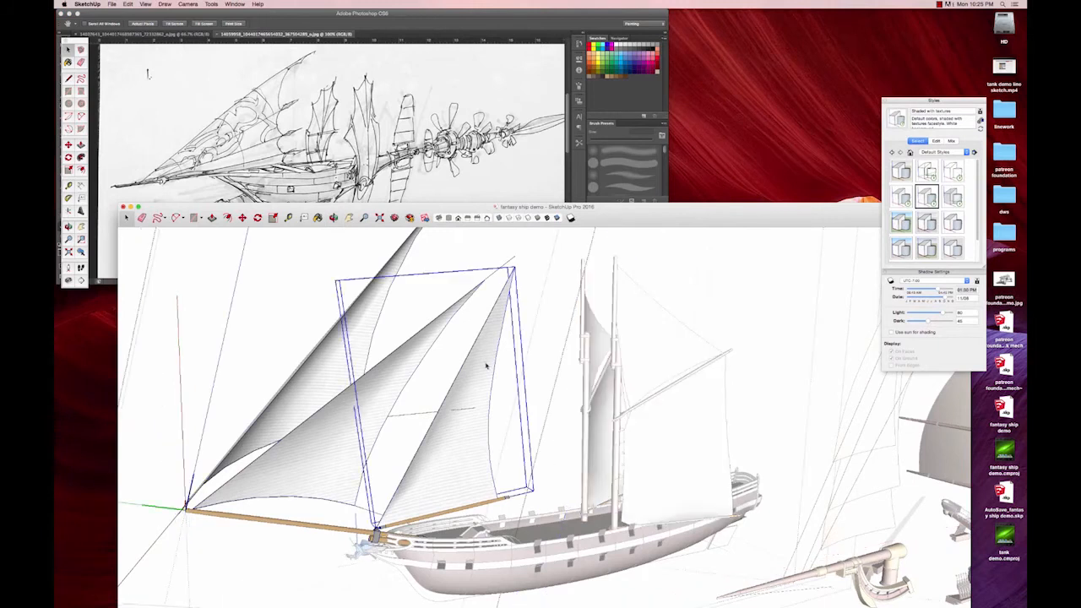
key(m)
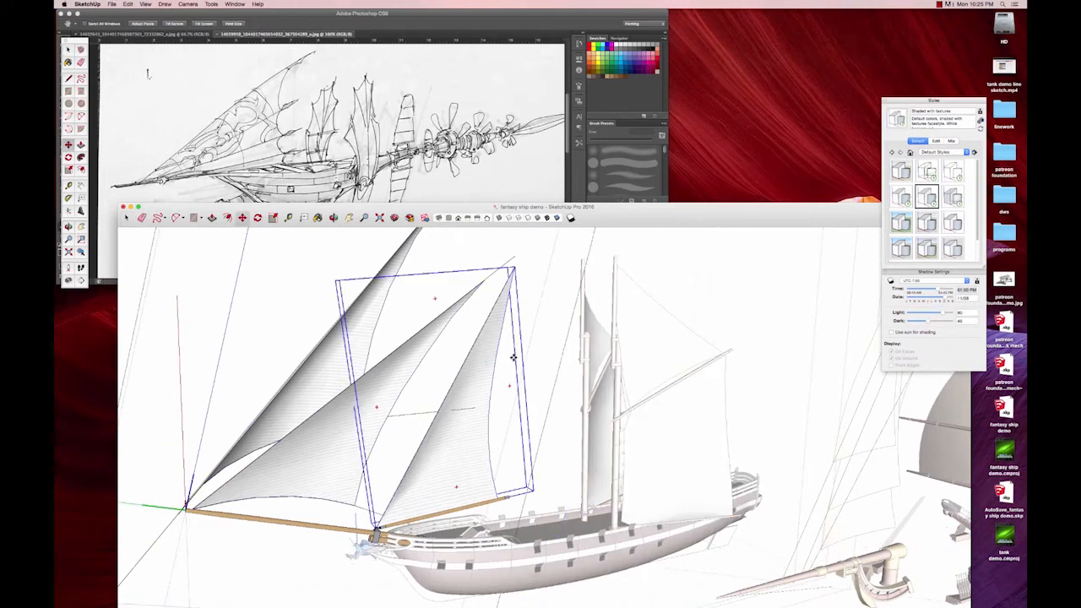
drag(510, 388, 527, 411)
key(super+z)
key(s)
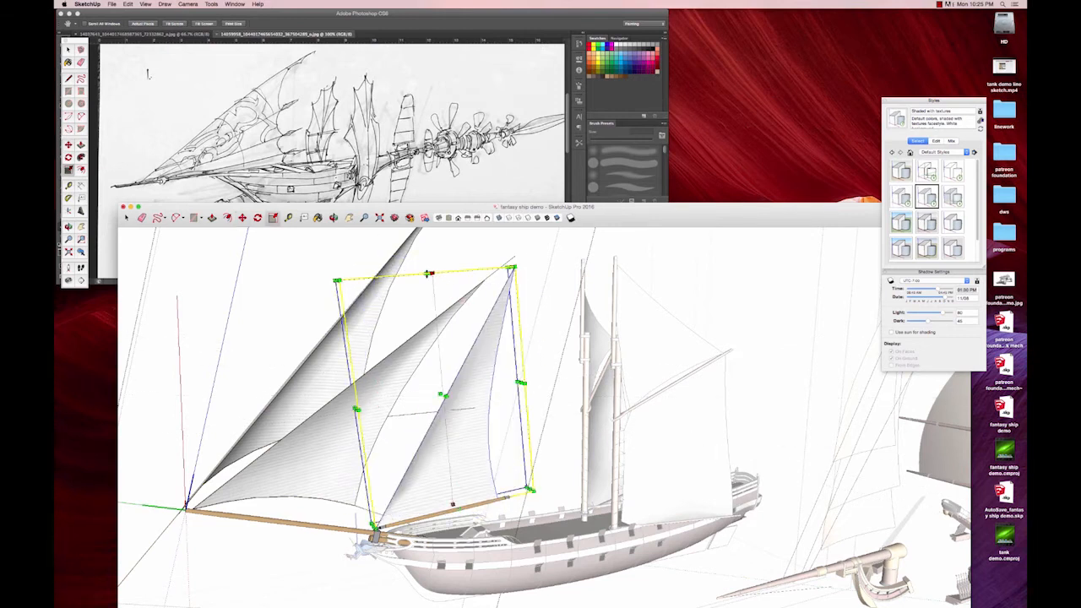
drag(429, 273, 439, 322)
drag(523, 403, 554, 420)
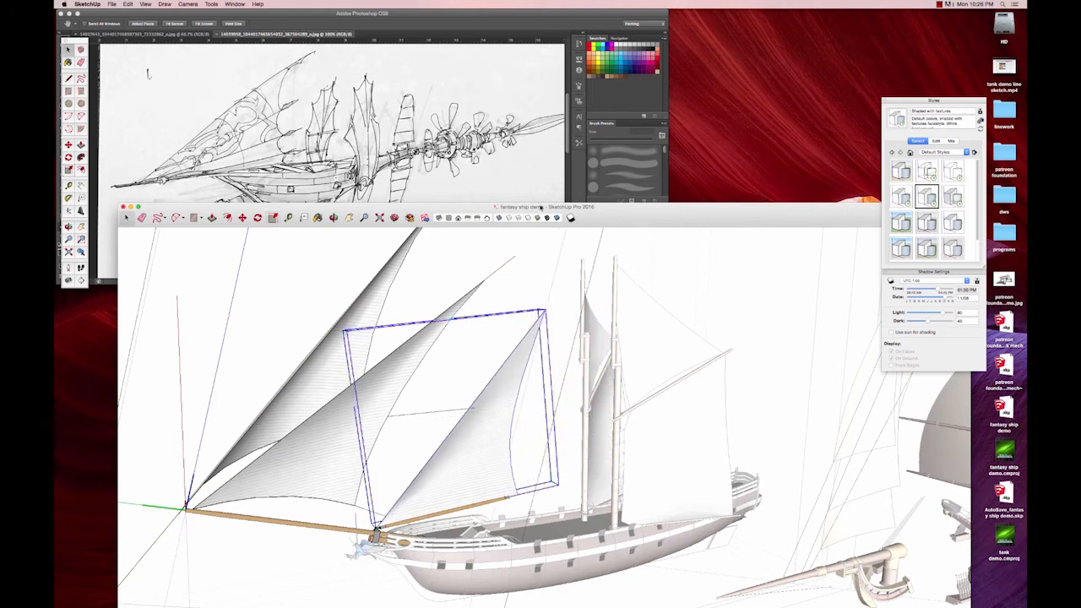
- Scale the middle headsail lower and stretch it aft until its peak reaches the innermost headsail's peak
click(483, 287)
click(462, 304)
key(s)
drag(377, 229, 517, 453)
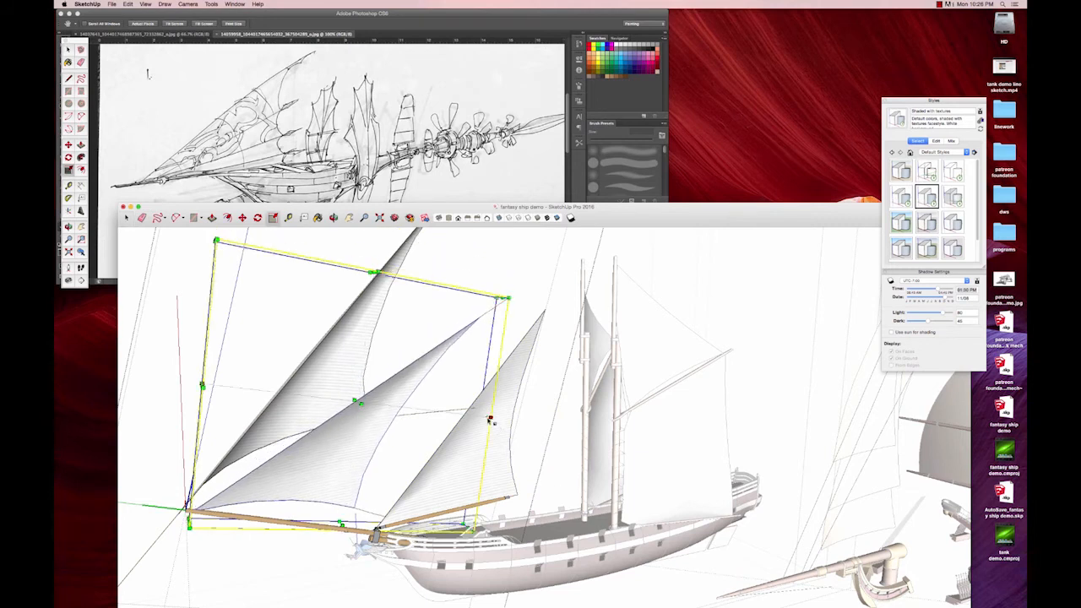
drag(490, 417, 528, 421)
key(space)
- Rotate the foremost headsail down toward the deck and move its lower corner back to the bowsprit tip
click(369, 322)
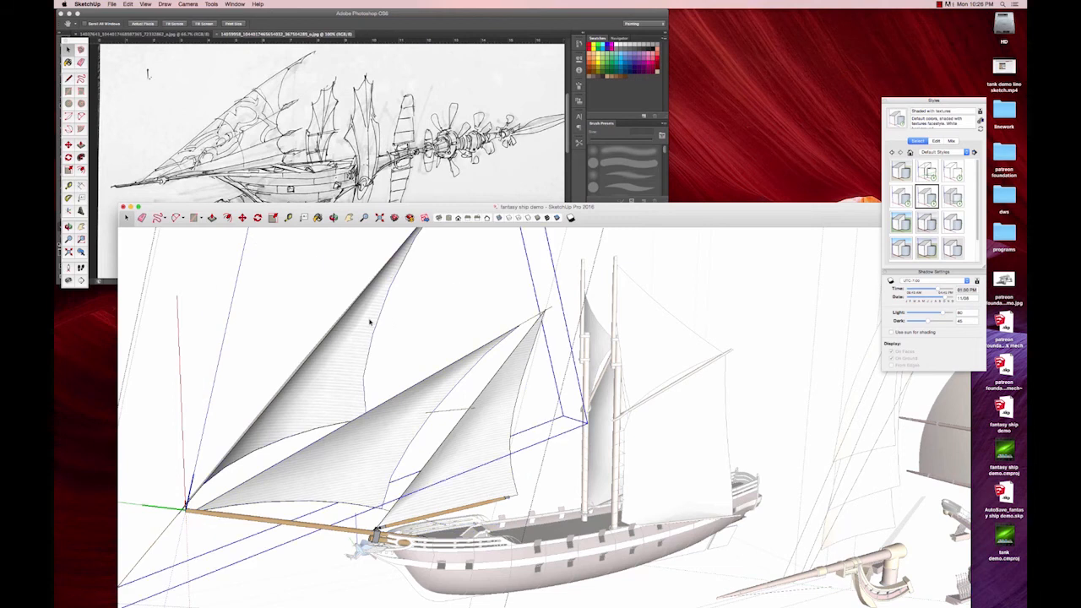
mouse_move(384, 324)
middle_down()
mouse_move(468, 465)
mouse_move(430, 401)
middle_up()
key(m)
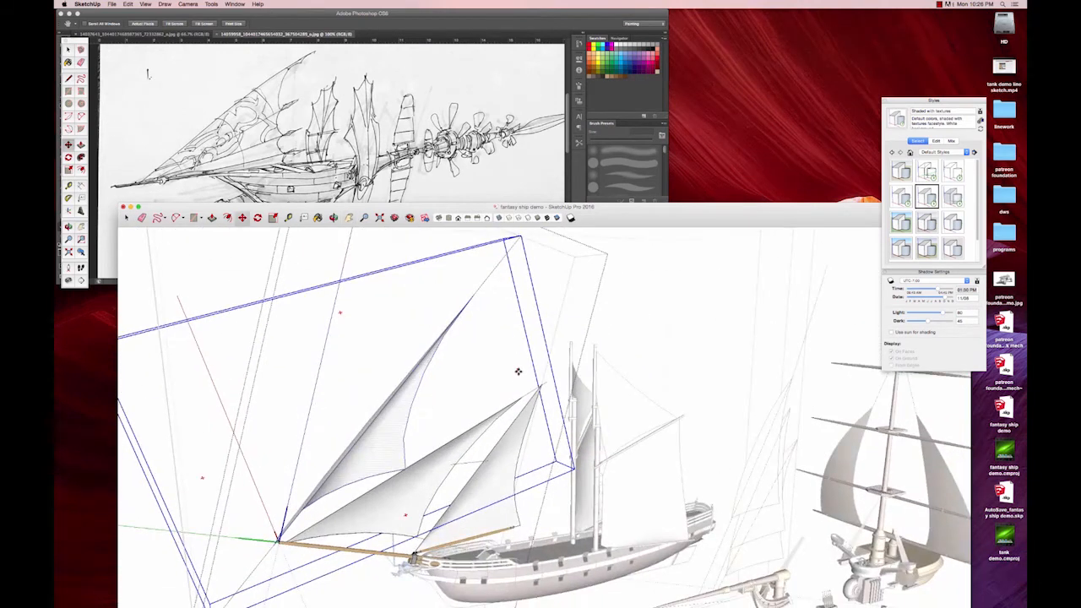
drag(519, 372, 532, 407)
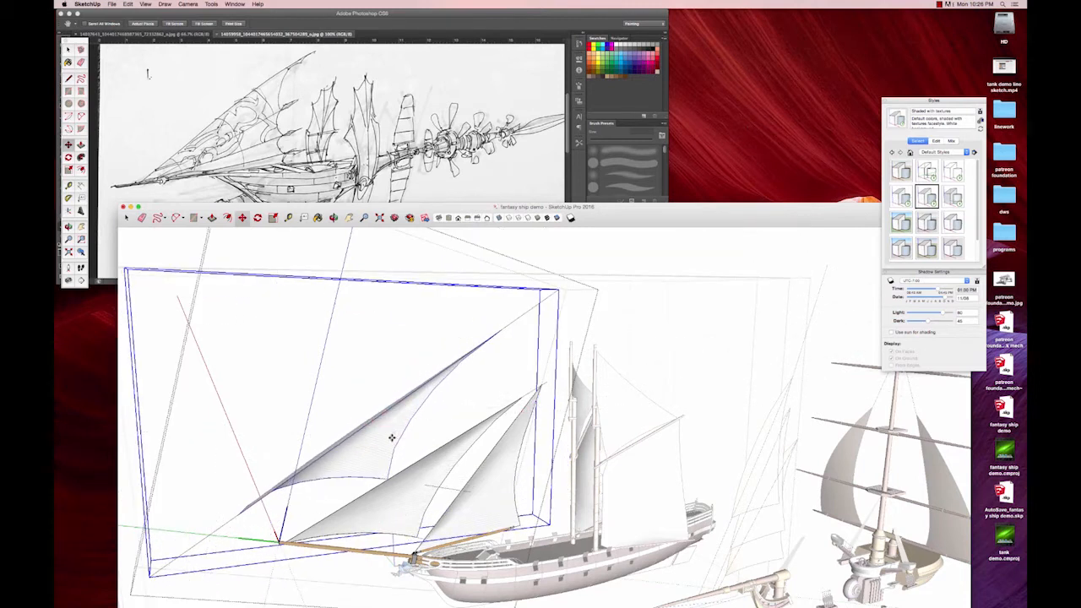
drag(392, 437, 417, 440)
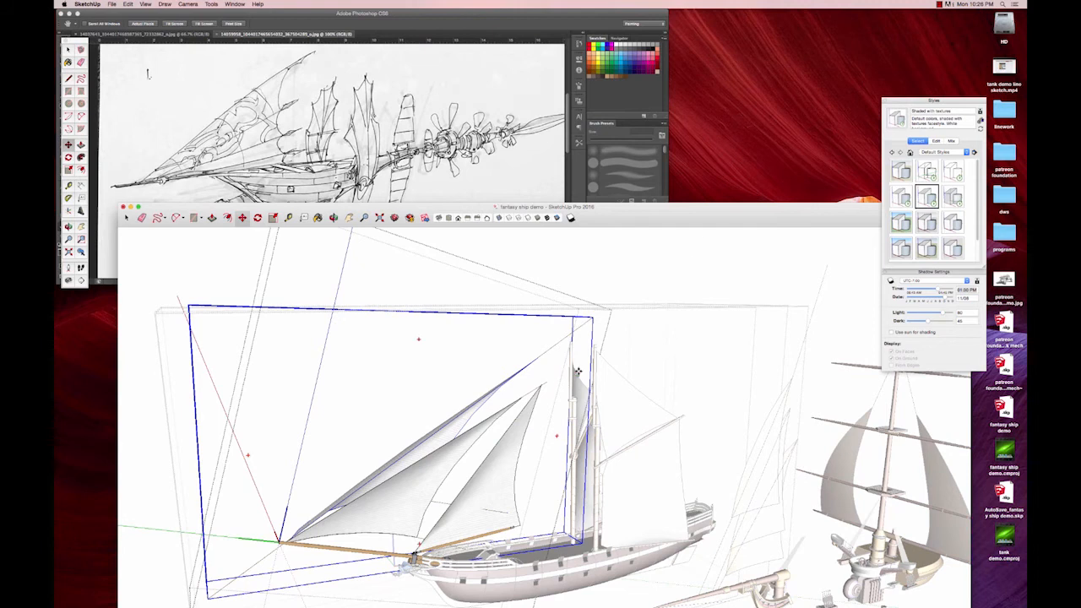
- Open the ship's mast-and-sail component to pick the stay line that extends beyond the foremost headsail's peak
mouse_move(569, 369)
middle_down()
mouse_move(518, 369)
mouse_move(494, 337)
mouse_move(487, 360)
mouse_move(516, 386)
mouse_move(483, 379)
mouse_move(485, 369)
middle_up()
double_click(564, 328)
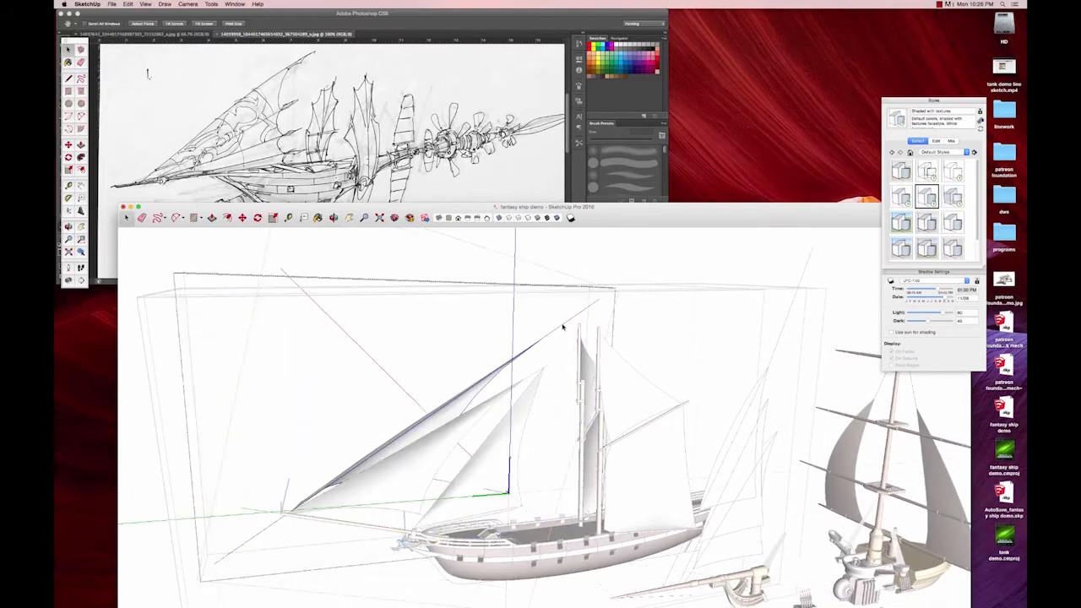
click(563, 327)
click(566, 344)
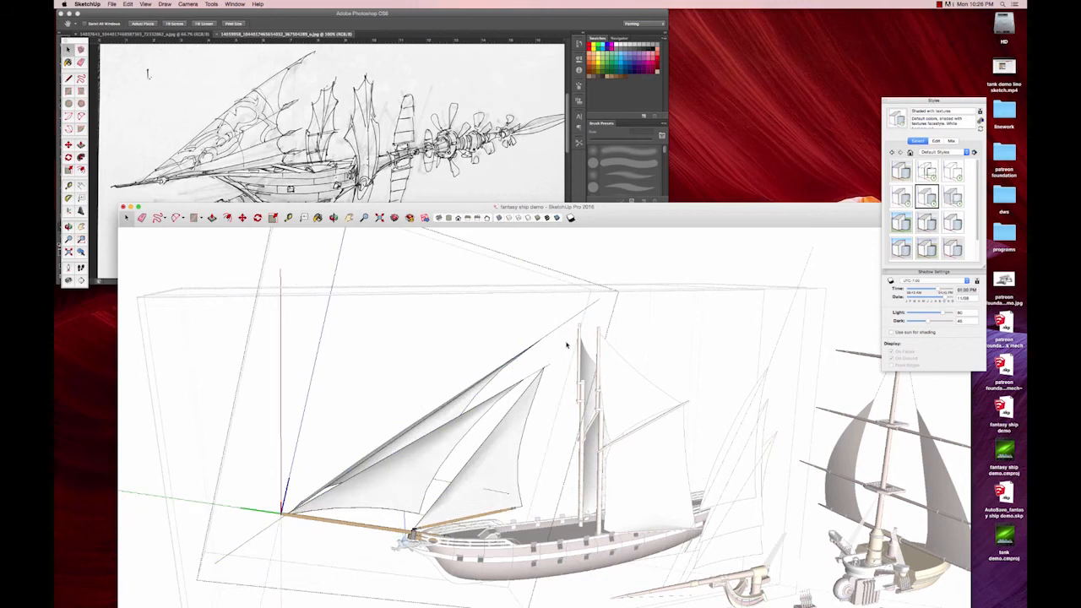
click(669, 321)
middle_drag(356, 562, 551, 343)
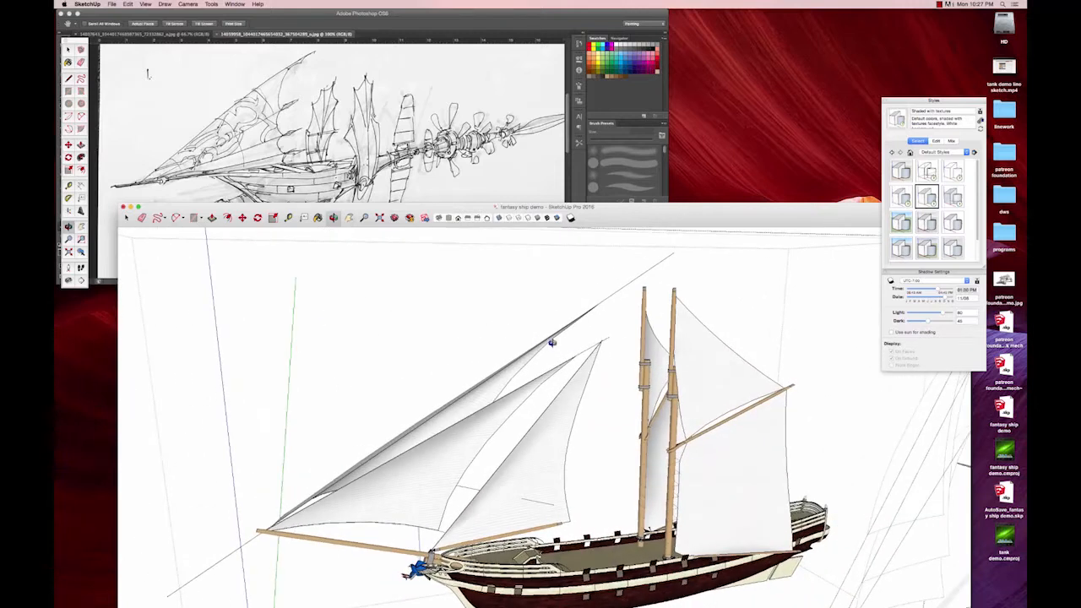
key(space)
click(598, 309)
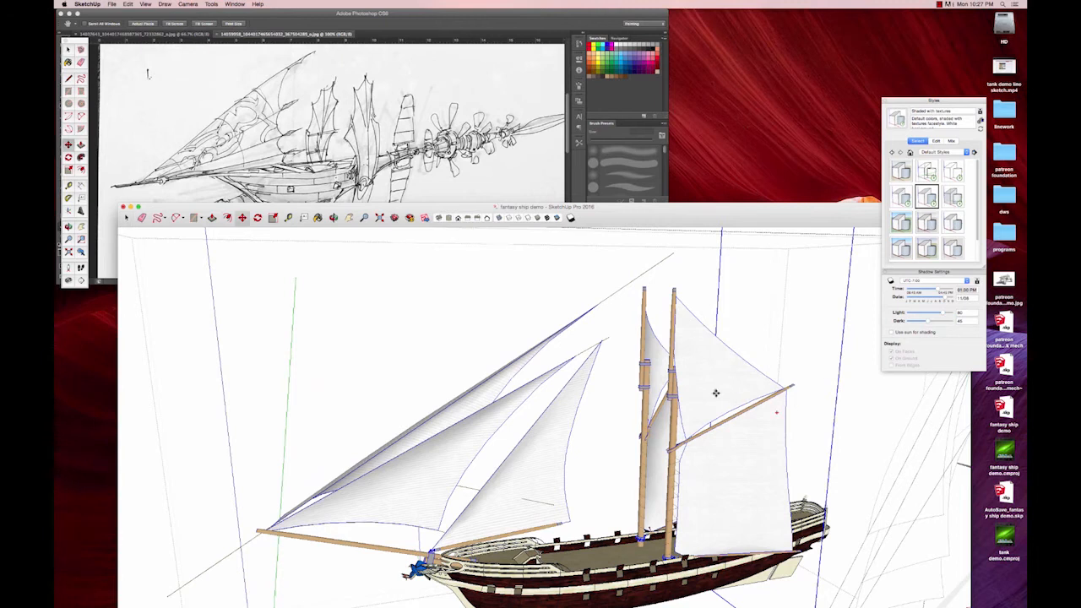
scroll(715, 393, down, 5)
key(space)
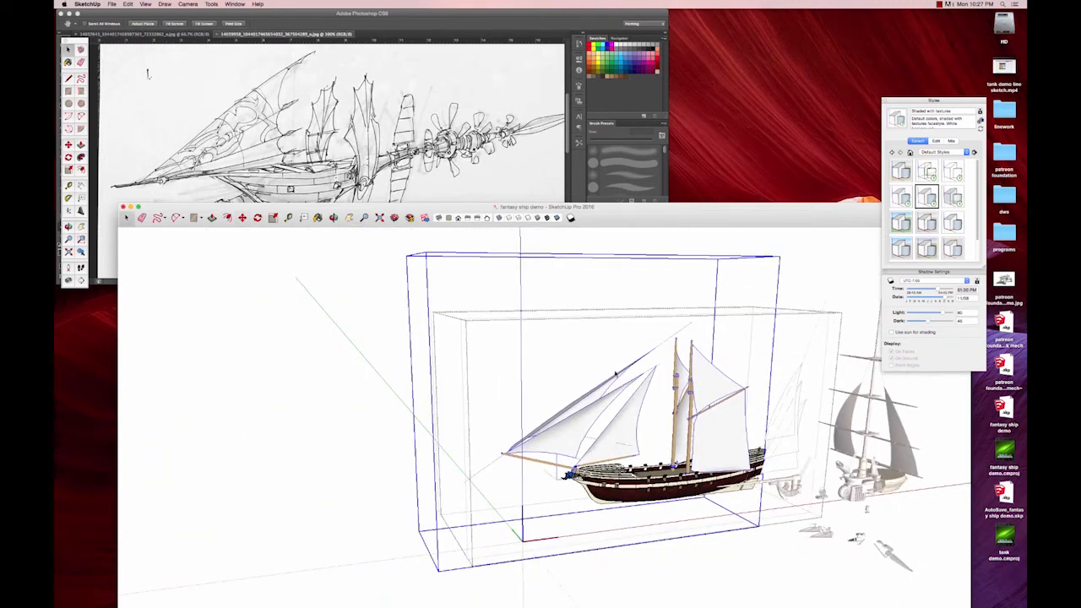
double_click(618, 376)
click(623, 374)
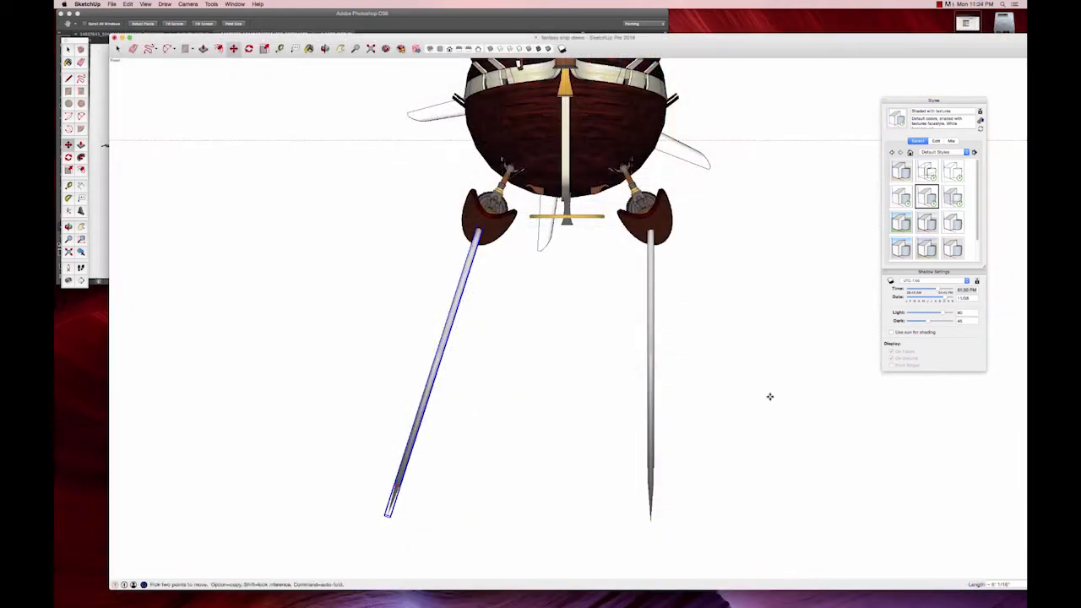
- Rotate the vertical leg blade outward to mirror the opposite one, and move it sideways about 5' back under its engine pod
key(space)
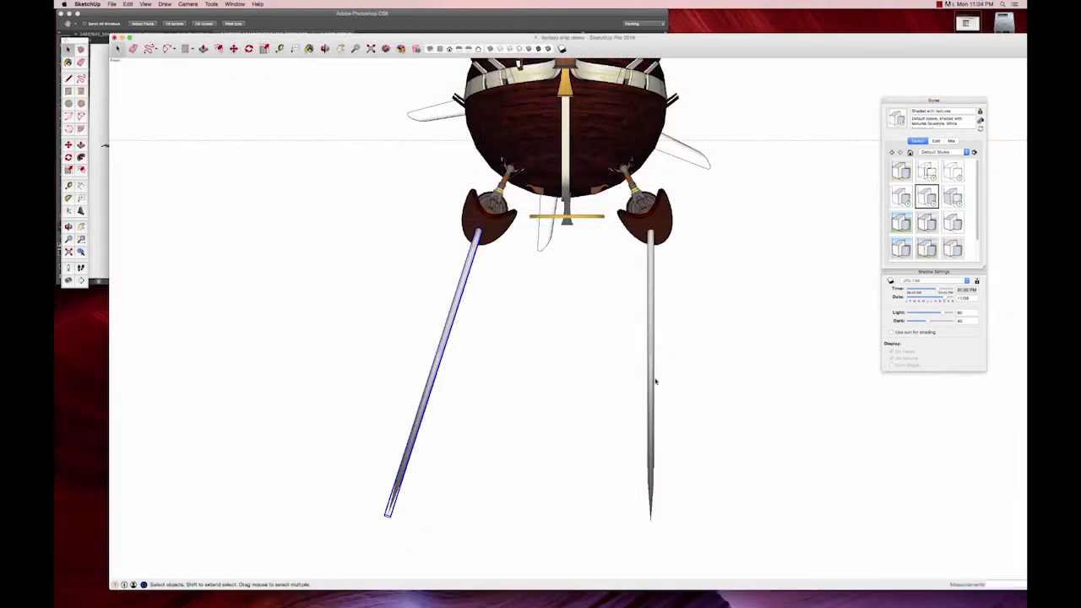
click(651, 383)
key(m)
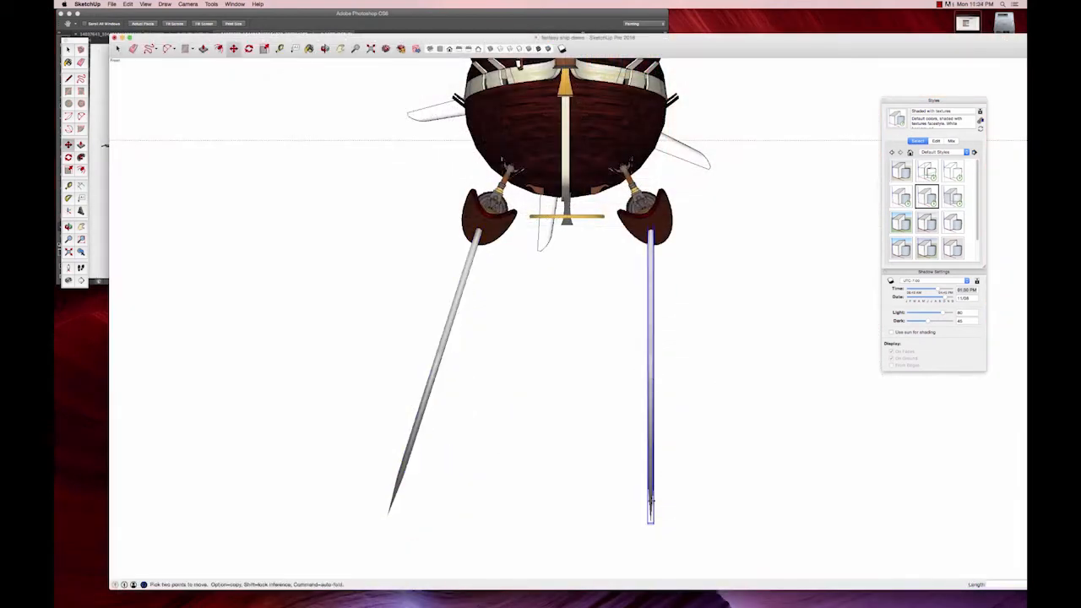
key(q)
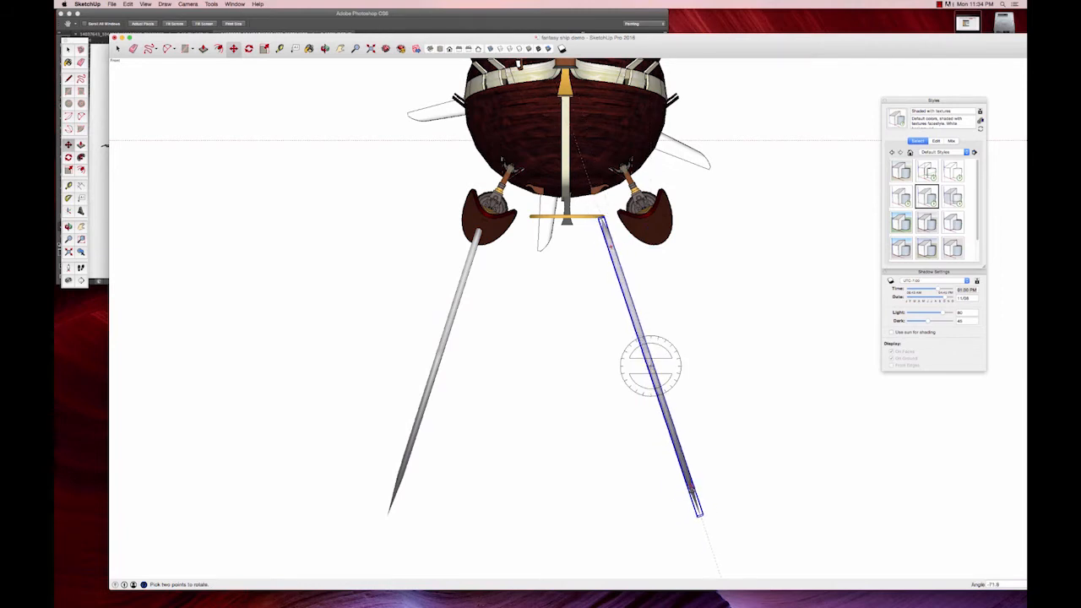
click(691, 490)
key(m)
click(690, 490)
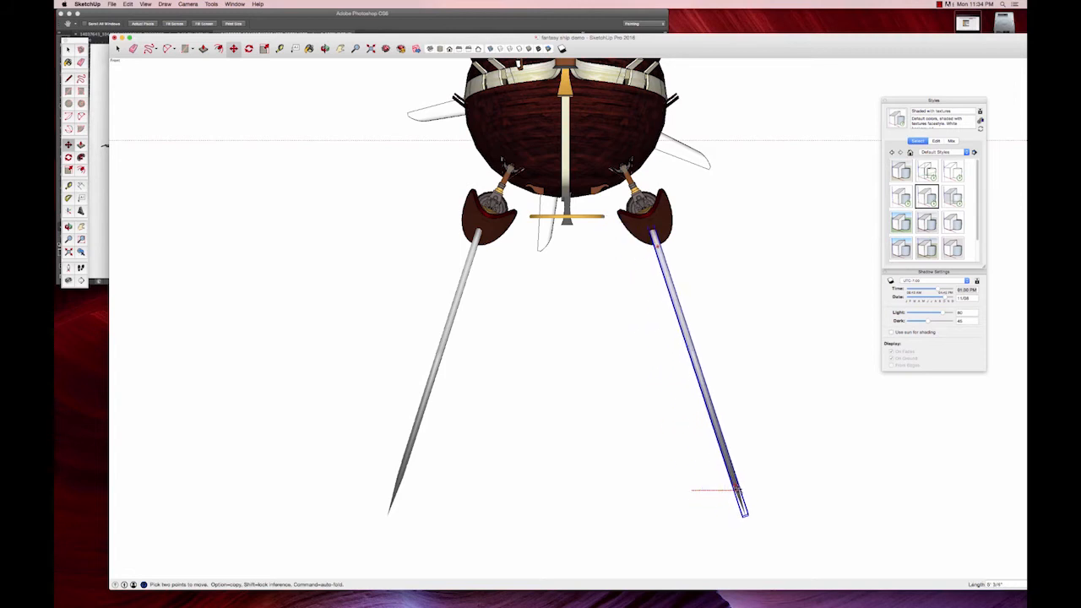
click(740, 493)
- Examine the splayed legs and engine pods from the side and compare them with the airship sketch in Photoshop
key(super+shift+a)
key(space)
key(h)
middle_drag(620, 364, 462, 400)
scroll(396, 360, down, 7)
middle_drag(463, 400, 479, 234)
scroll(432, 355, up, 6)
scroll(450, 372, up, 4)
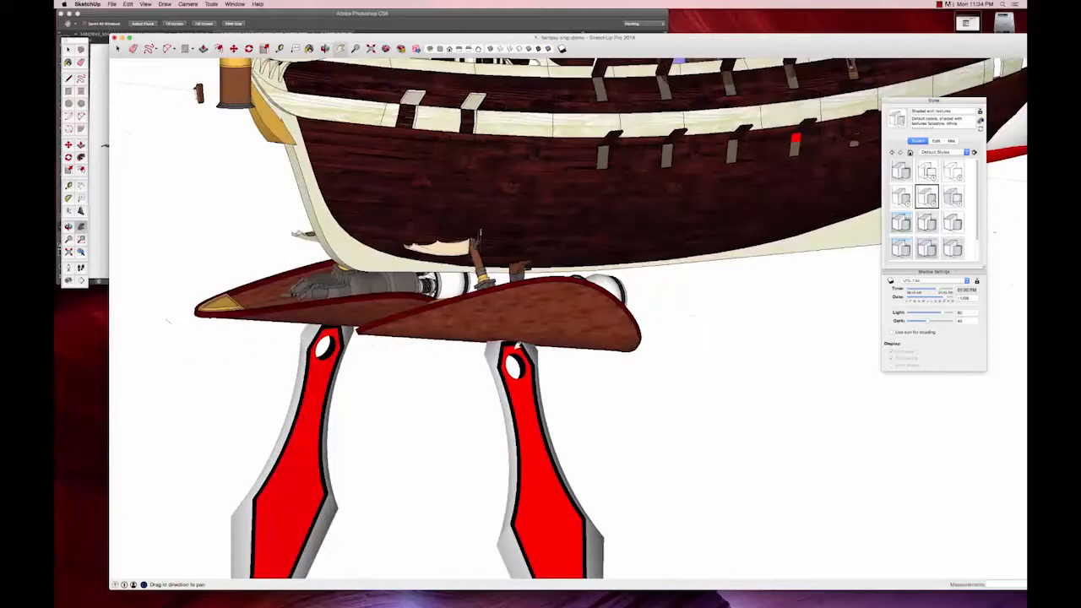
click(279, 14)
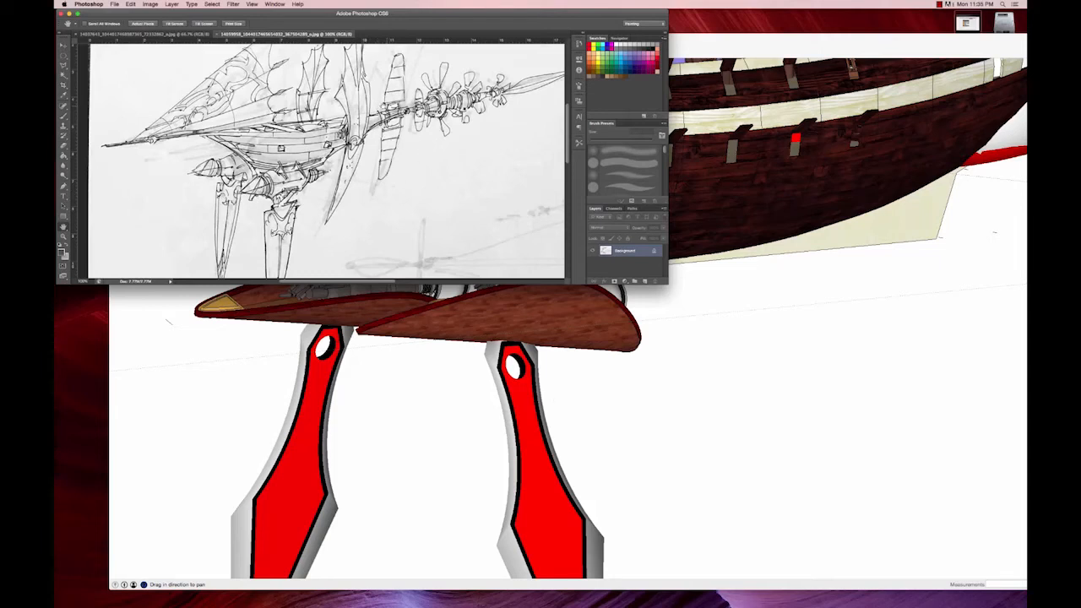
scroll(532, 449, down, 3)
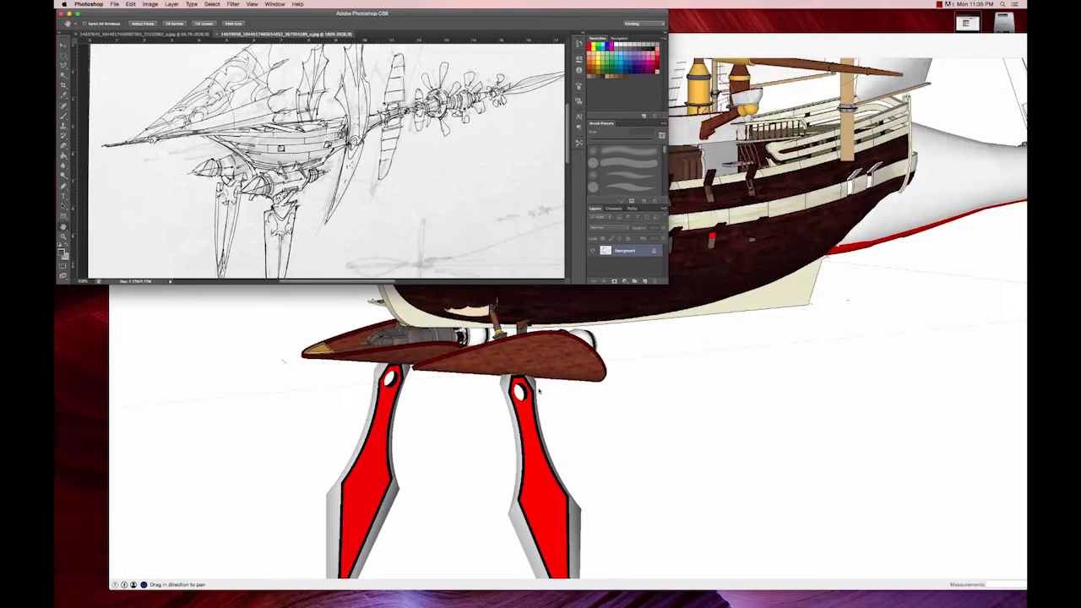
drag(556, 400, 541, 367)
- Delete the wooden shell from inside the near engine pod's component, keeping the engine and its mount
key(space)
click(580, 281)
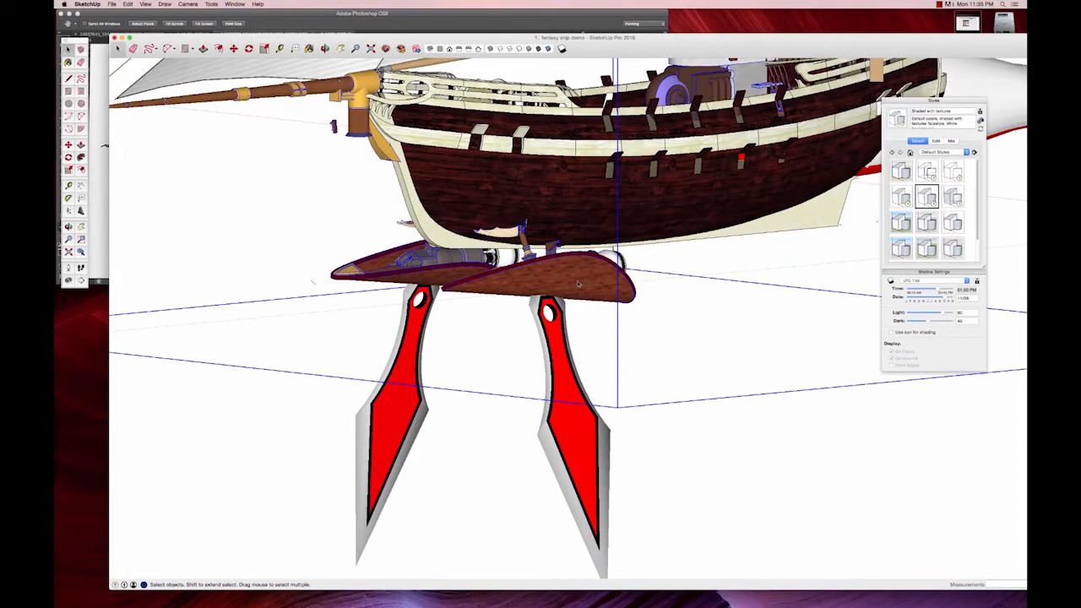
double_click(577, 283)
click(578, 284)
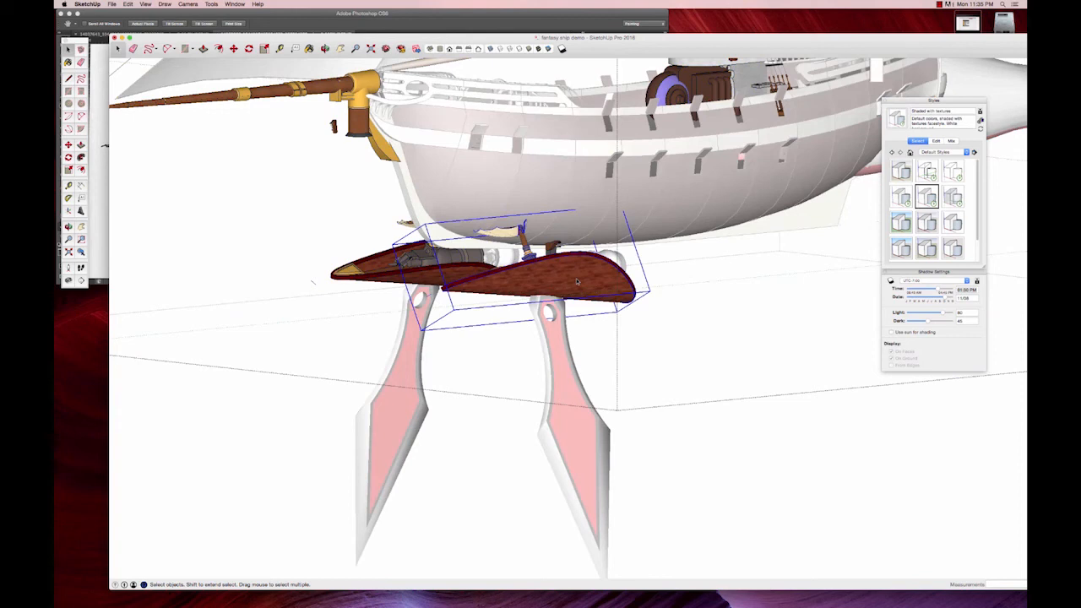
key(Delete)
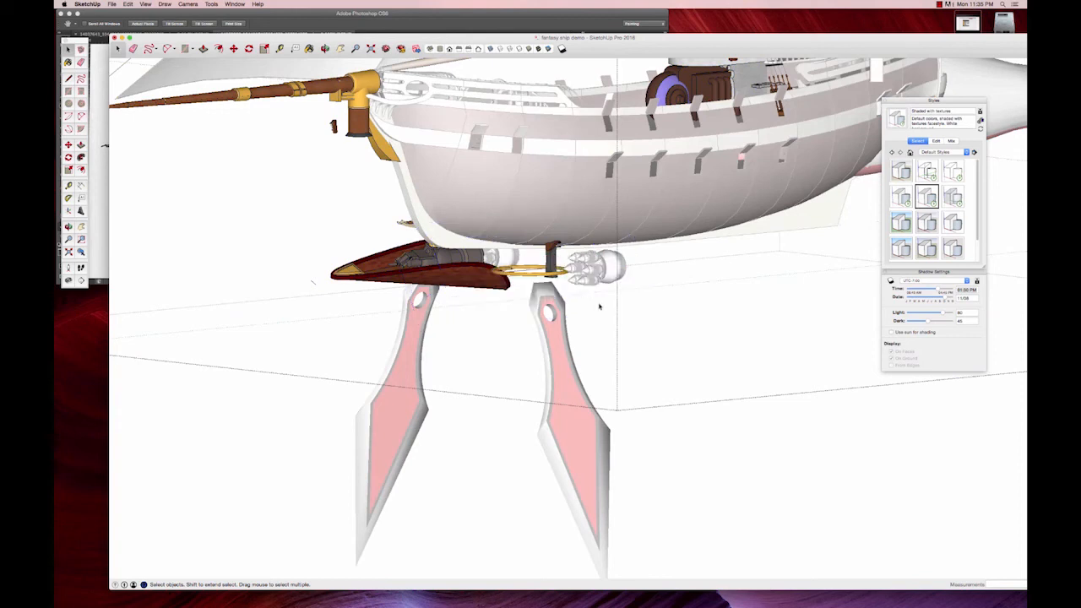
key(super+z)
double_click(598, 289)
click(592, 284)
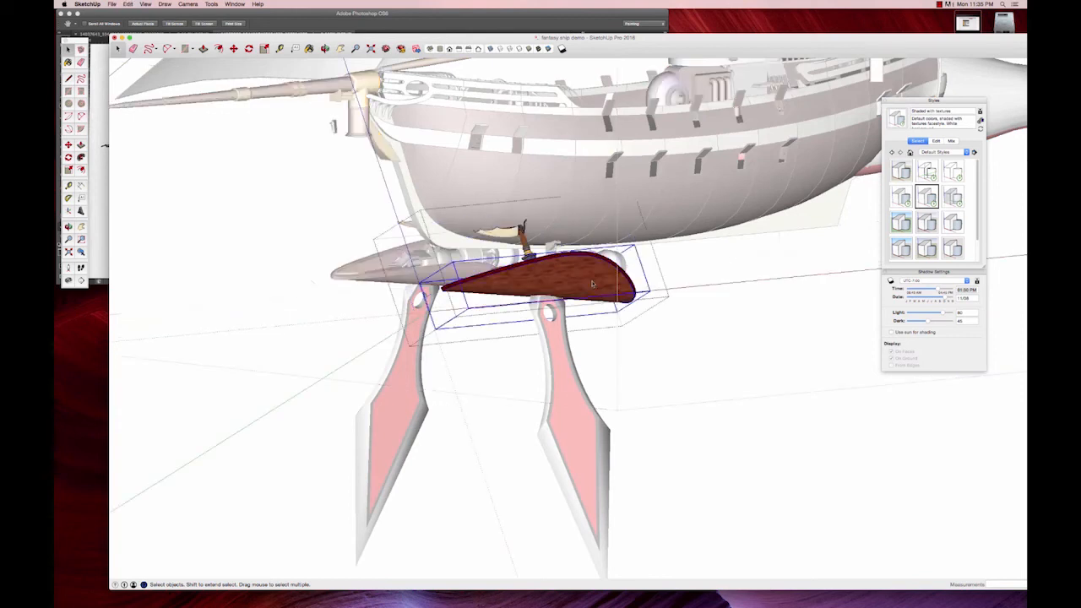
key(Delete)
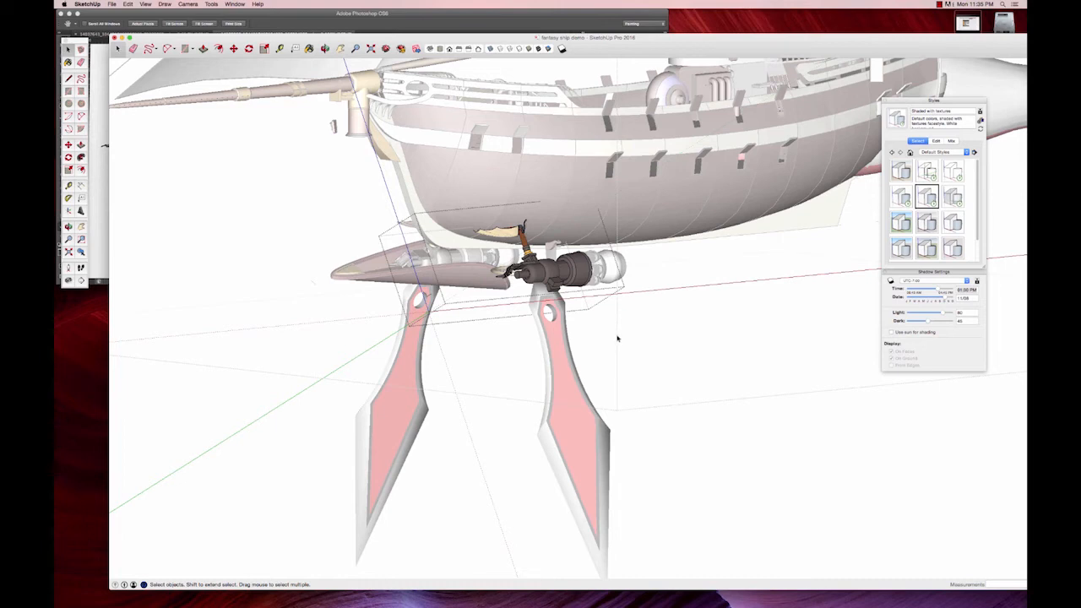
- Delete the matching wooden shell from the far engine pod's component and leave the component
click(617, 338)
double_click(415, 274)
click(429, 276)
key(Delete)
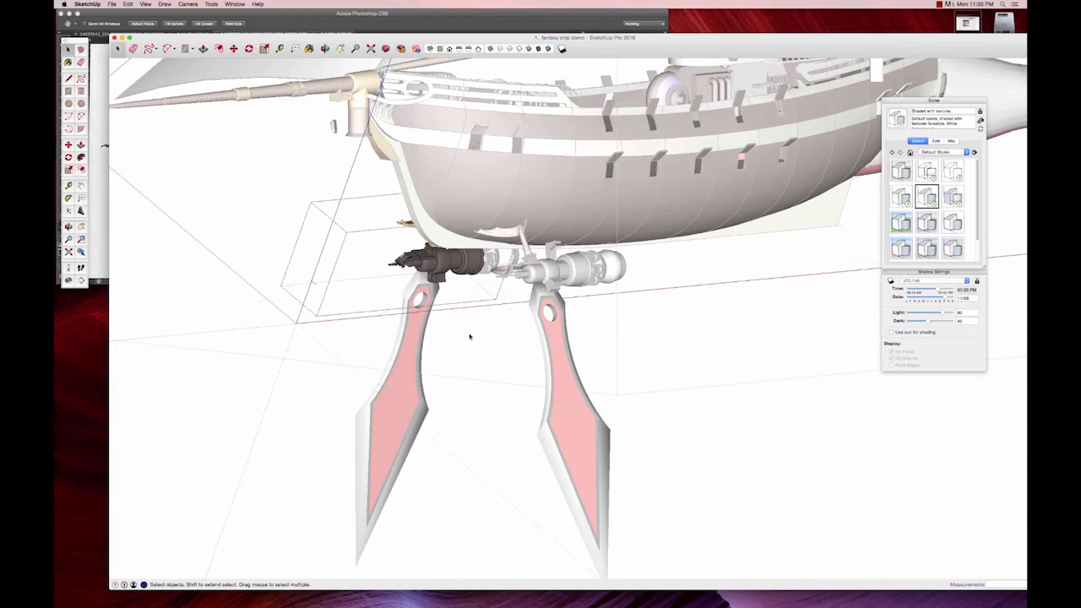
click(470, 336)
- Close the engine pod's component and inspect the stripped engine pods and leg blades beneath the bow
middle_drag(581, 336, 478, 378)
scroll(565, 265, down, 4)
drag(566, 264, 566, 194)
scroll(574, 302, up, 4)
scroll(574, 303, up, 5)
key(space)
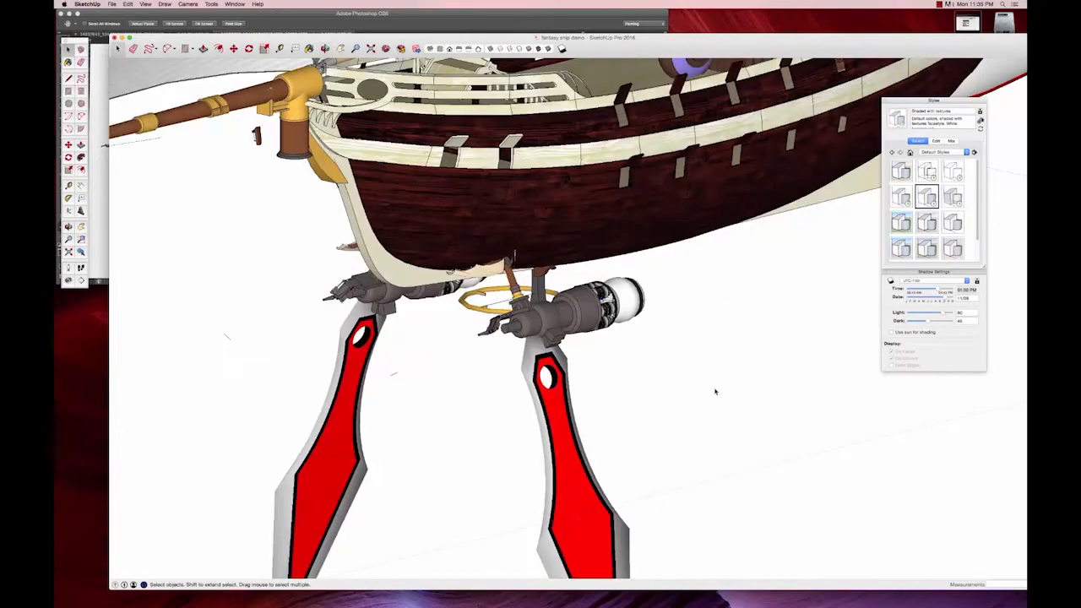
- Open the 3D Warehouse and go to the profile's liked collection "Engines, Motors & Machinery"
click(112, 4)
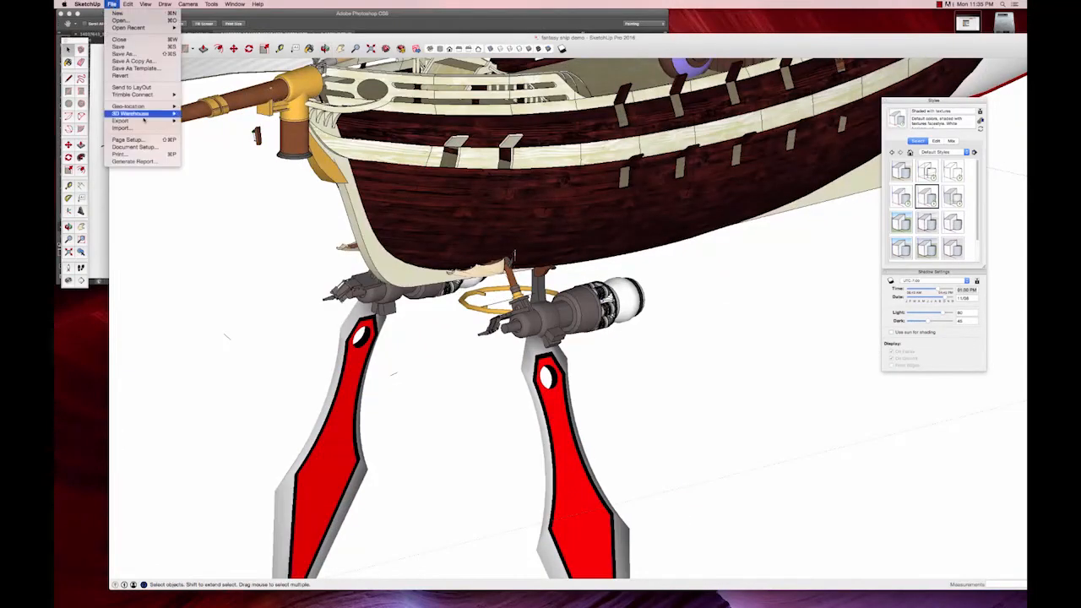
mouse_move(135, 113)
click(203, 113)
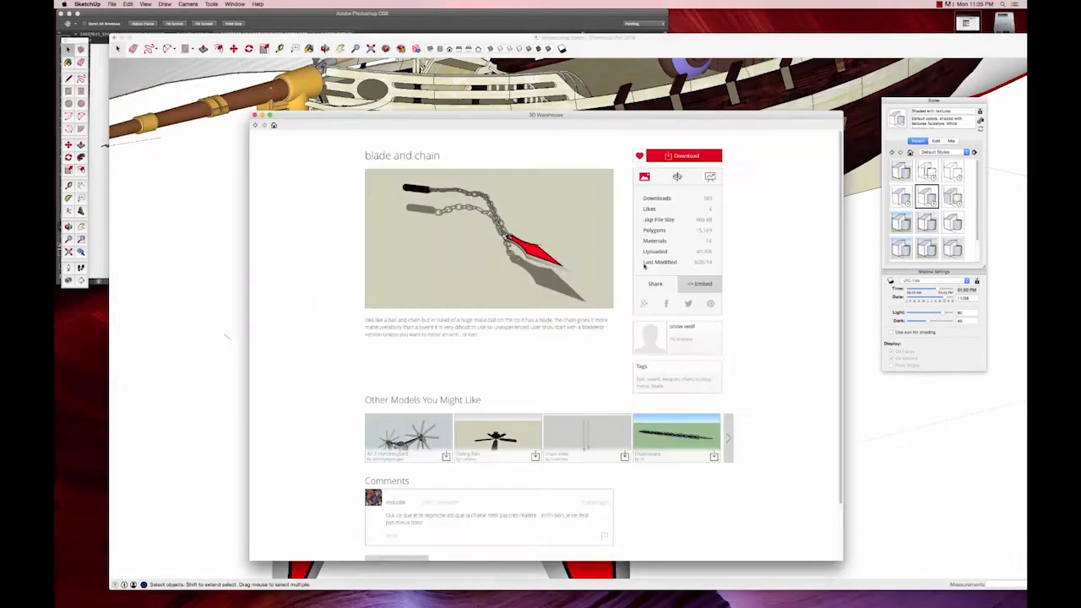
click(658, 137)
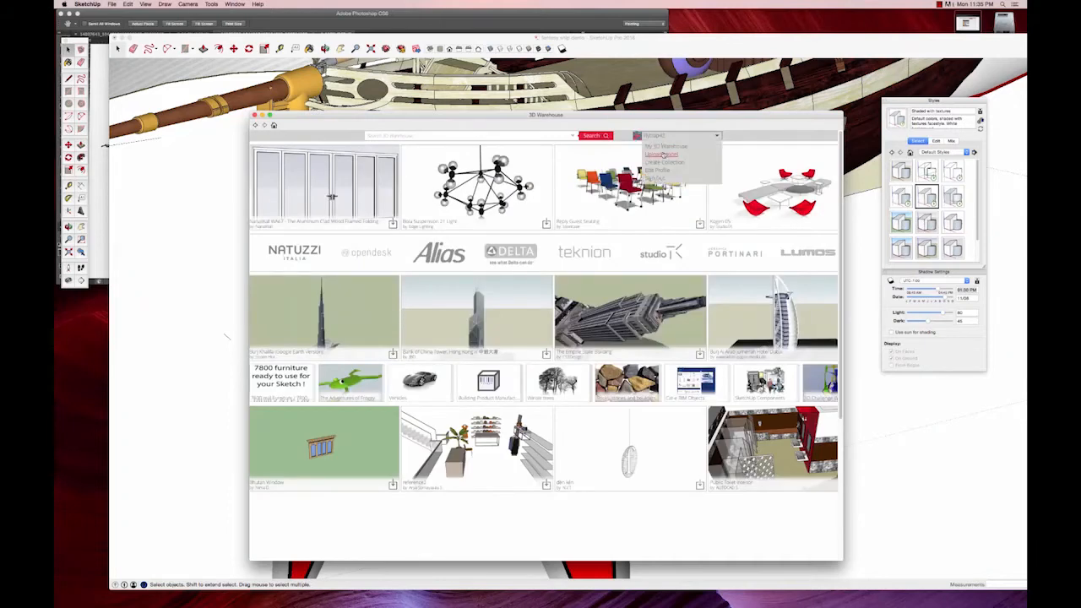
click(666, 152)
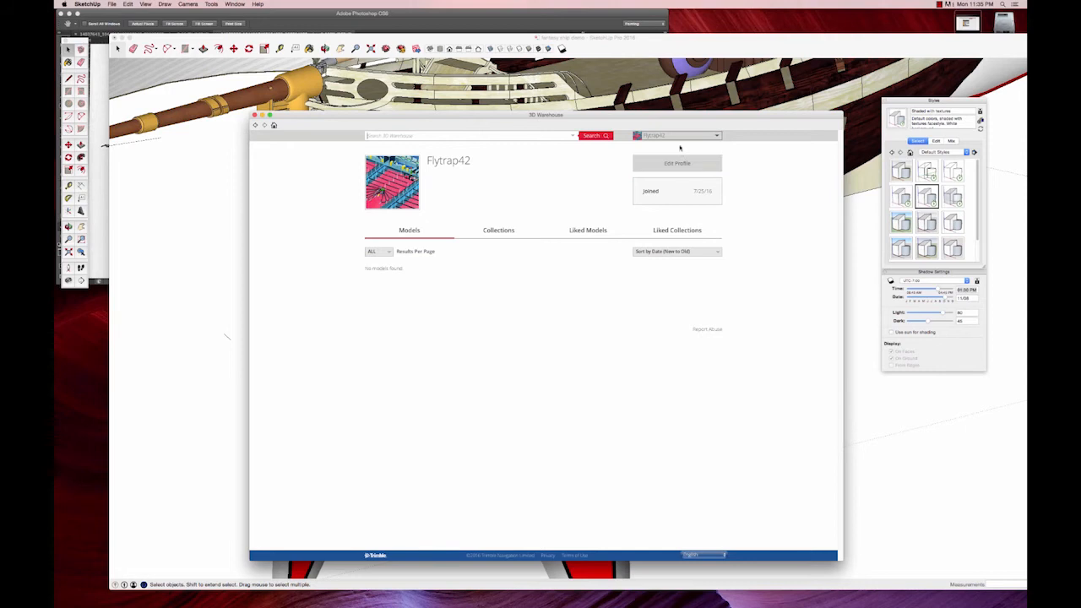
click(599, 232)
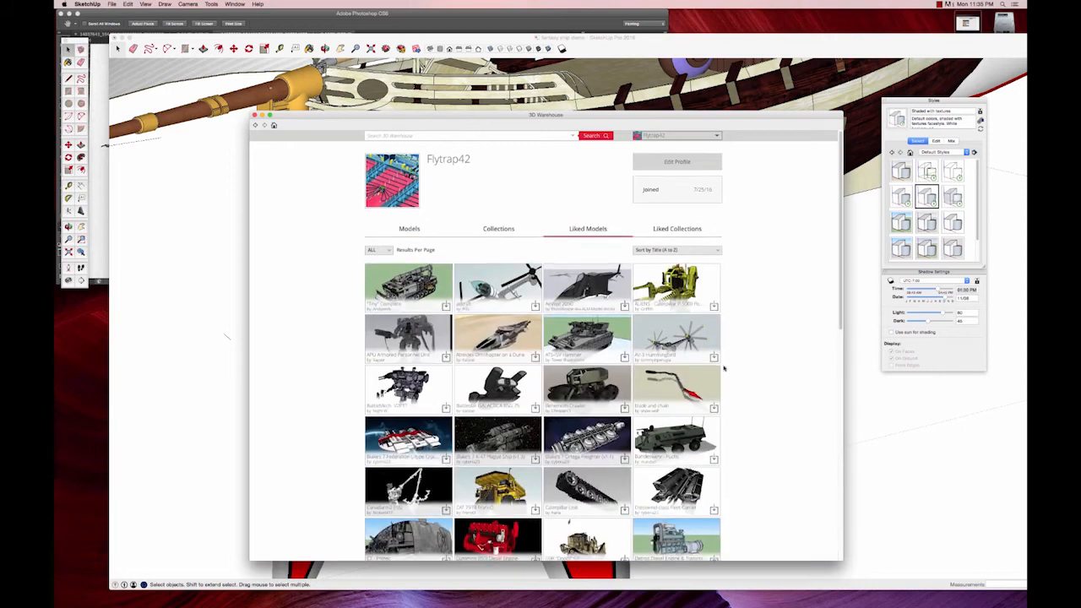
click(675, 236)
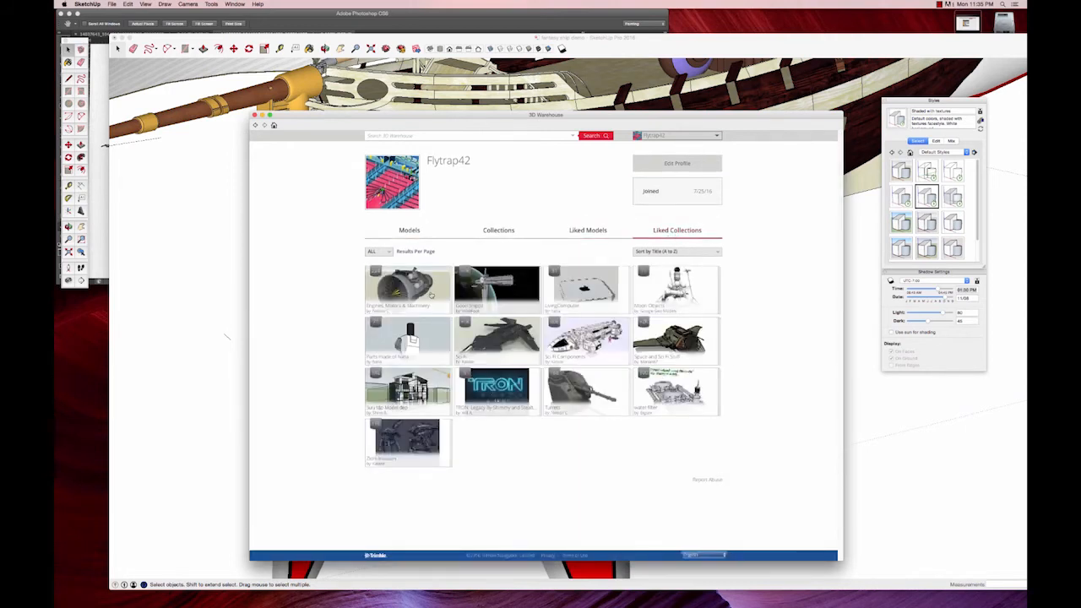
click(432, 295)
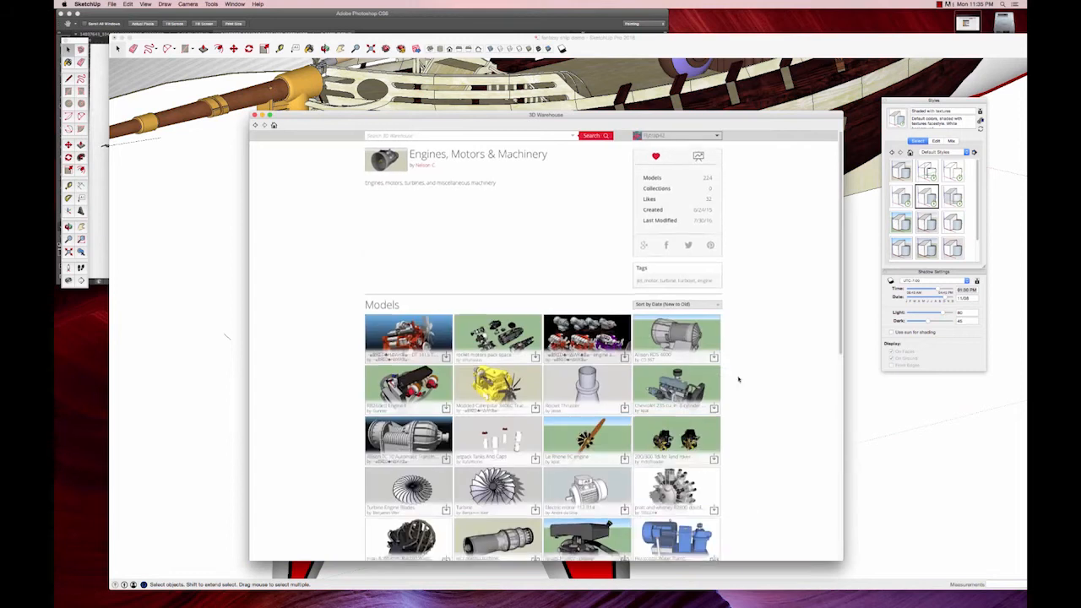
- Browse the engine and turbine models in the collection for parts to use on the engine pods
scroll(594, 399, down, 1)
click(510, 335)
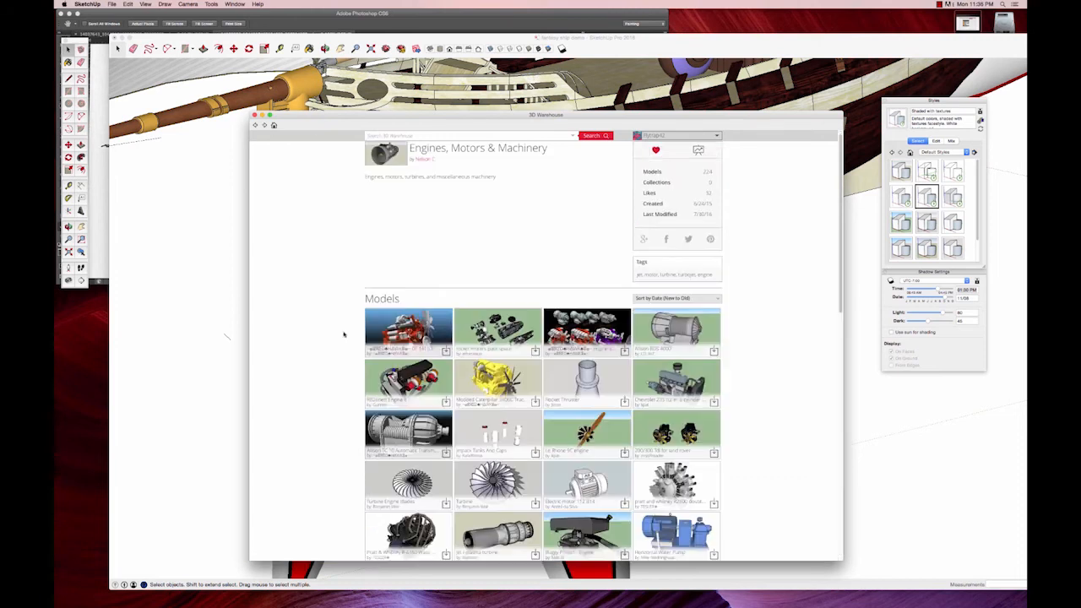
scroll(746, 411, down, 3)
scroll(745, 411, down, 3)
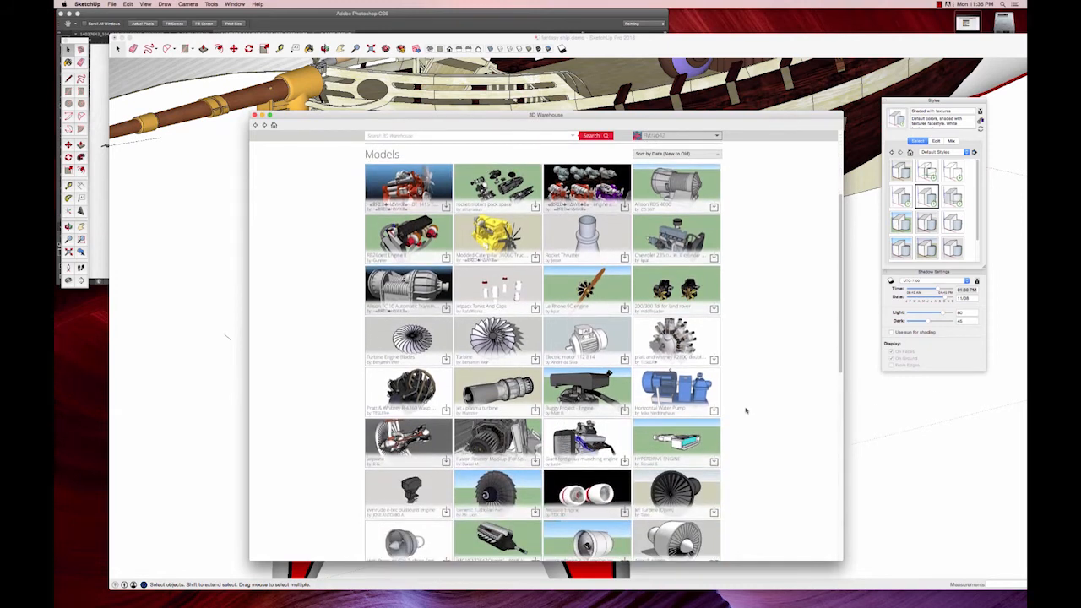
scroll(746, 411, down, 5)
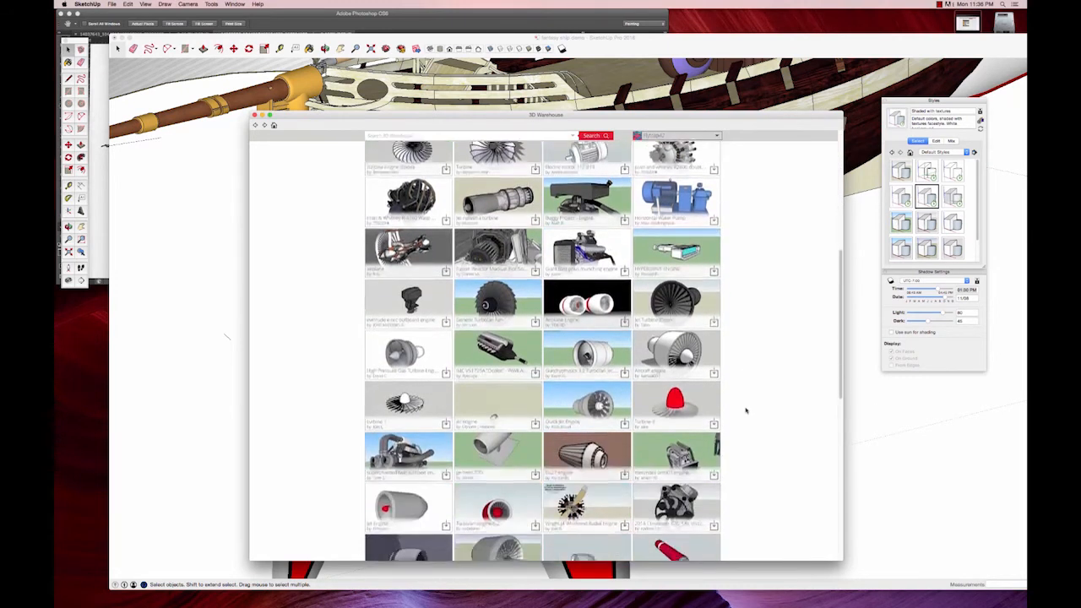
scroll(745, 411, down, 4)
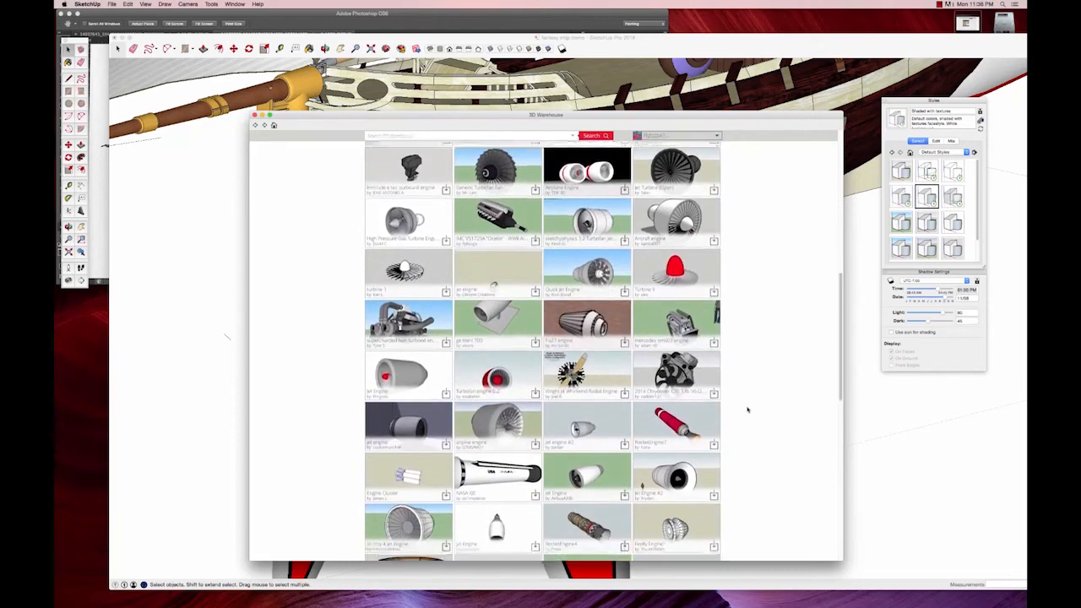
scroll(747, 410, down, 7)
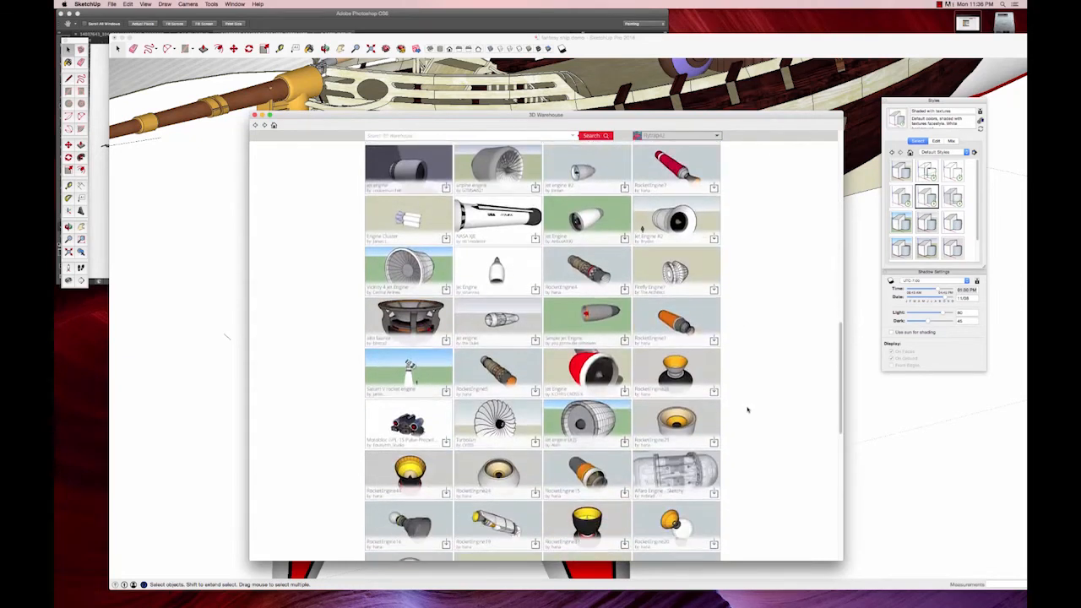
scroll(747, 410, down, 8)
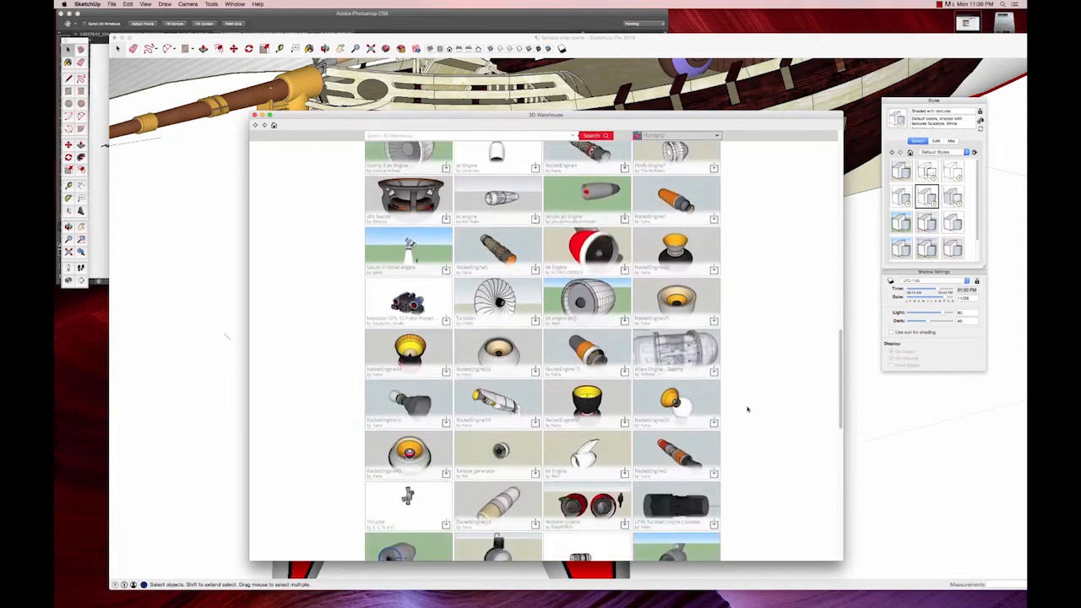
scroll(747, 410, up, 20)
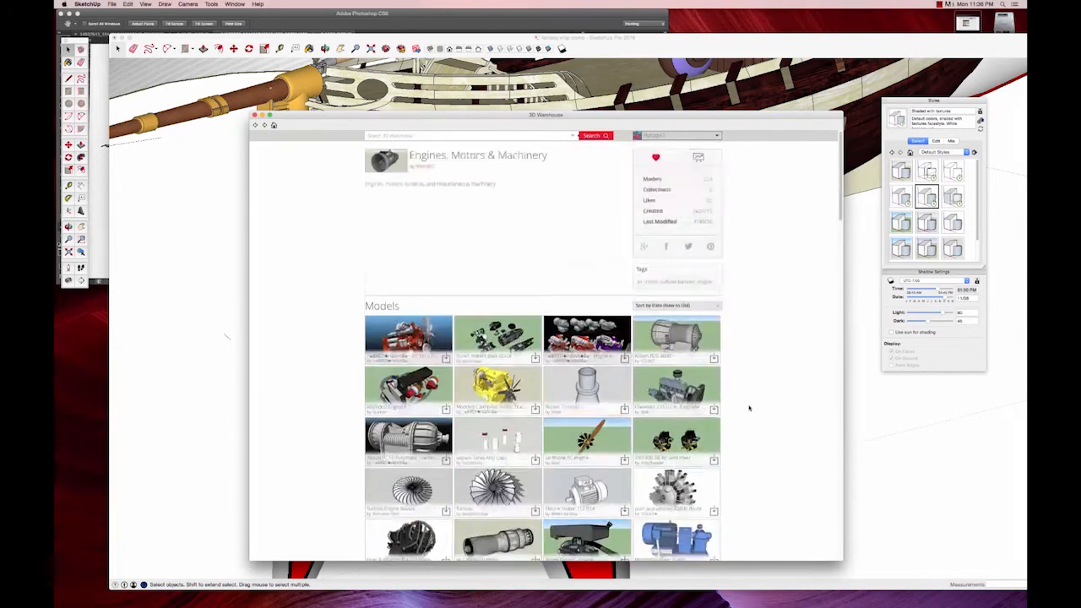
- Download the "rocket motors pack space" model directly into the current model and place it beside the ship
click(498, 337)
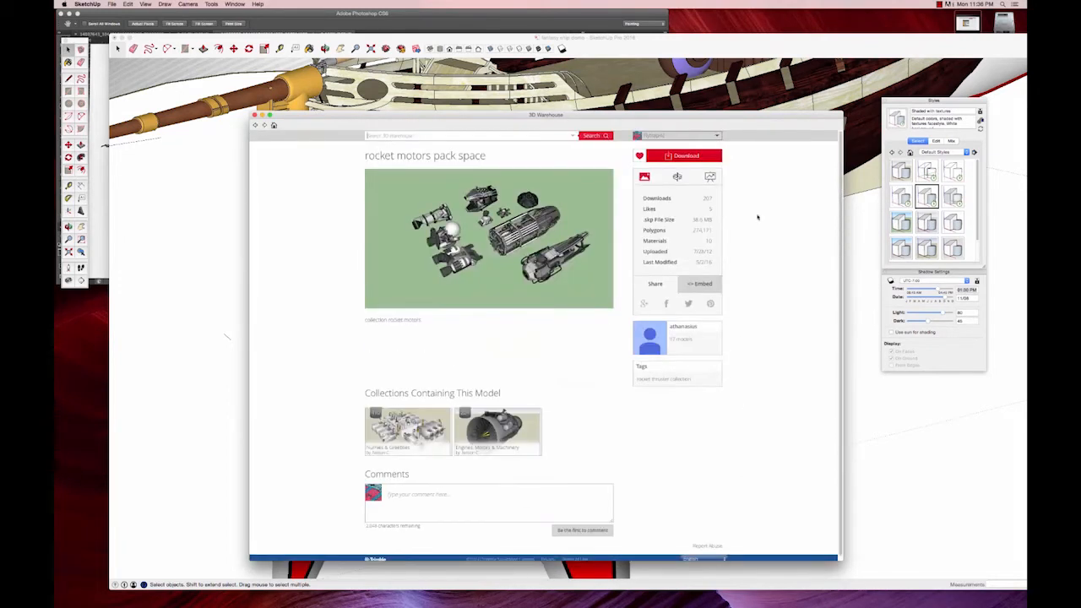
click(710, 156)
click(597, 191)
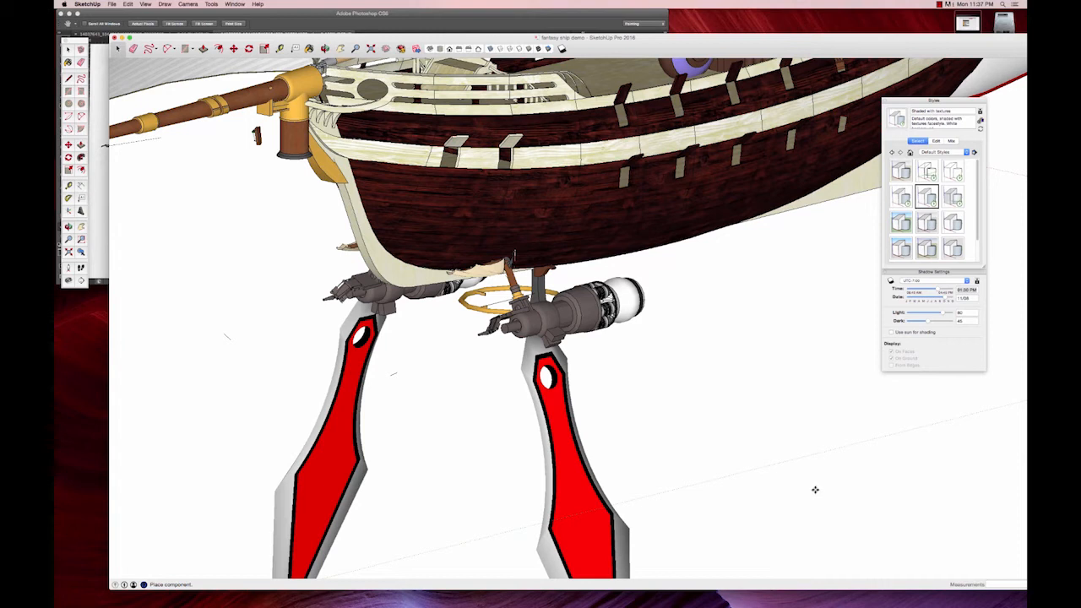
click(770, 593)
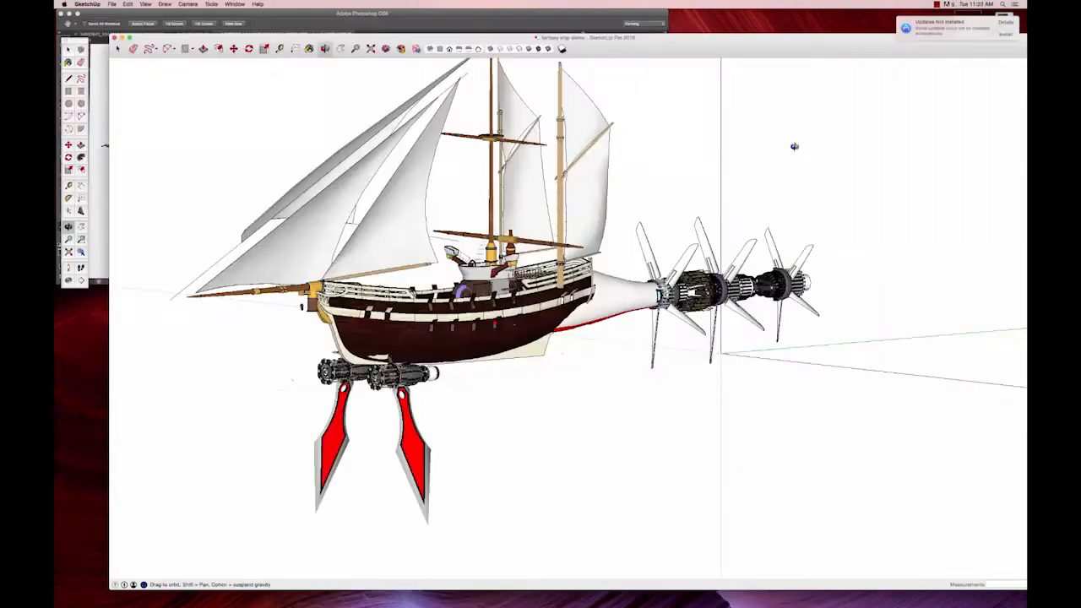
- Decline installing the pending software updates and close the App Store window
click(959, 36)
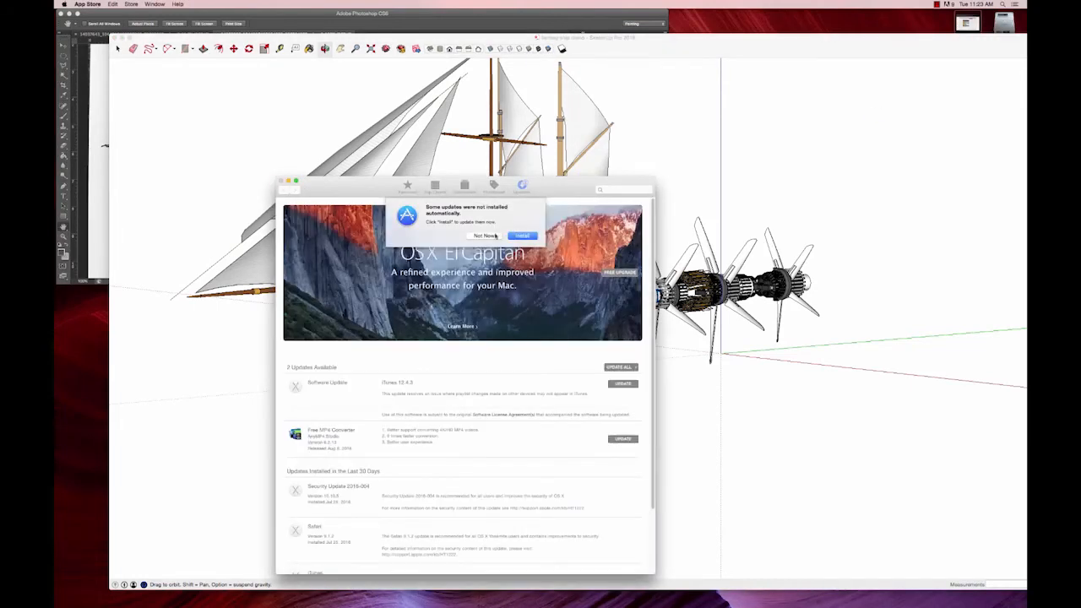
click(492, 236)
click(281, 182)
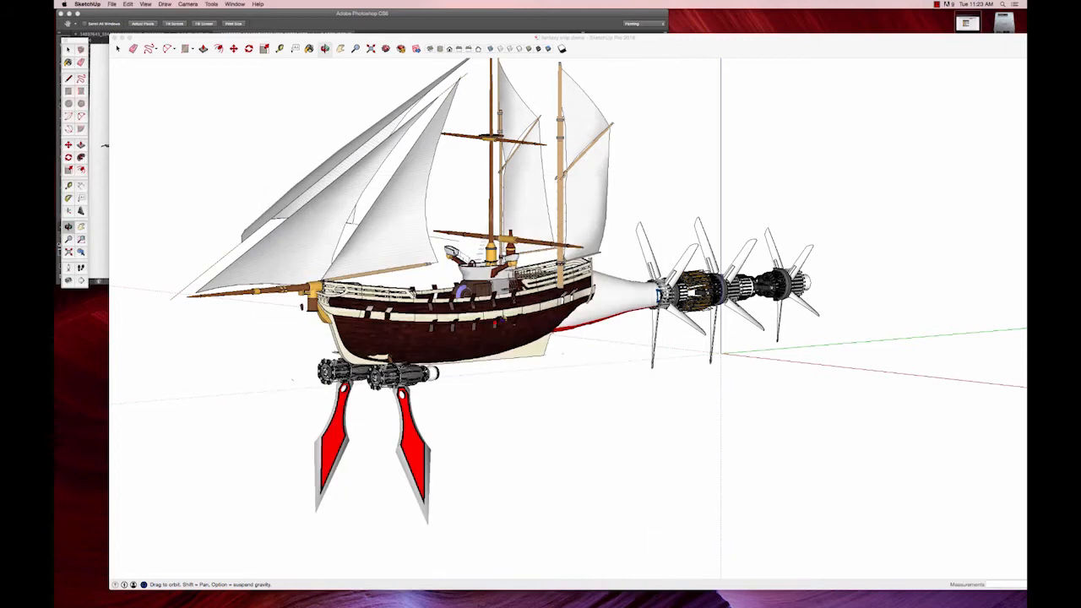
- Inspect the rocket motors on the pods up close, opening the near pod's component to check the wooden shell fragment, and leave the component
key(h)
drag(384, 383, 458, 390)
scroll(395, 388, up, 6)
key(o)
scroll(420, 396, up, 5)
drag(457, 390, 400, 357)
scroll(444, 386, up, 3)
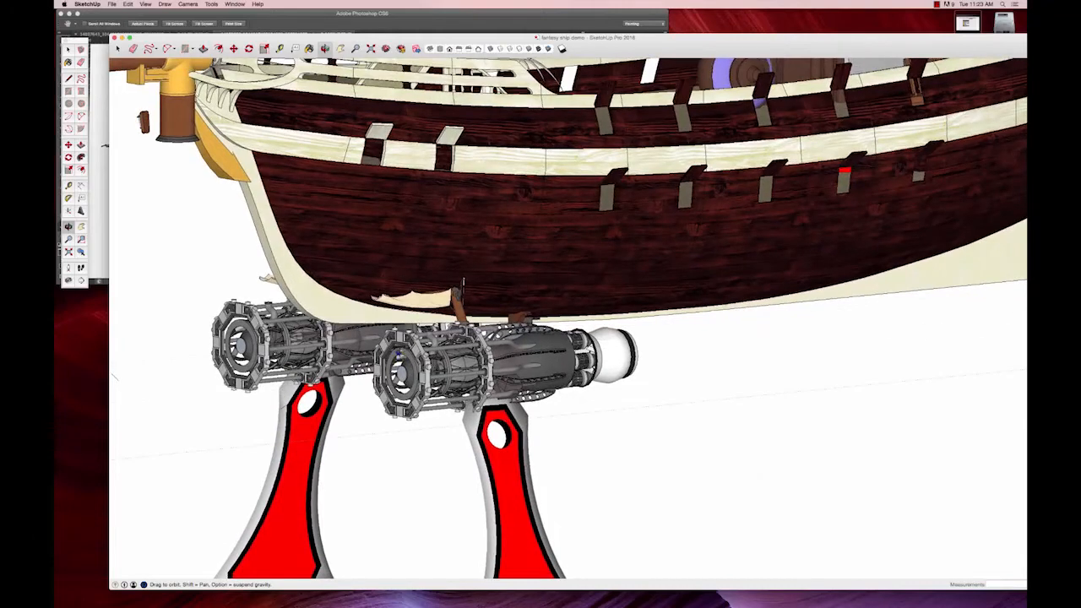
key(h)
drag(414, 302, 485, 314)
key(space)
double_click(485, 314)
double_click(485, 315)
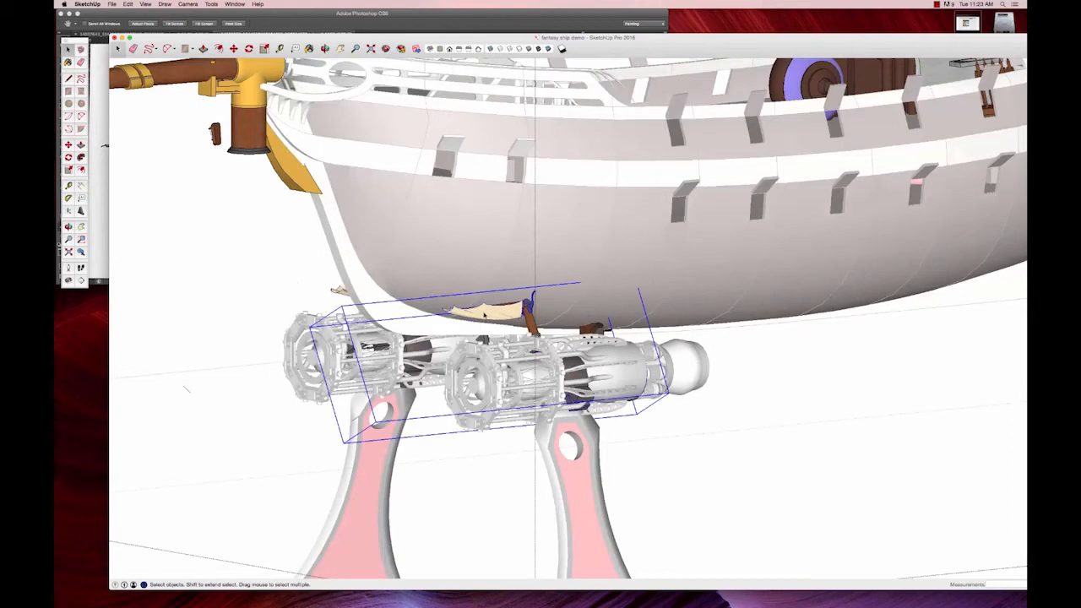
click(483, 316)
click(797, 459)
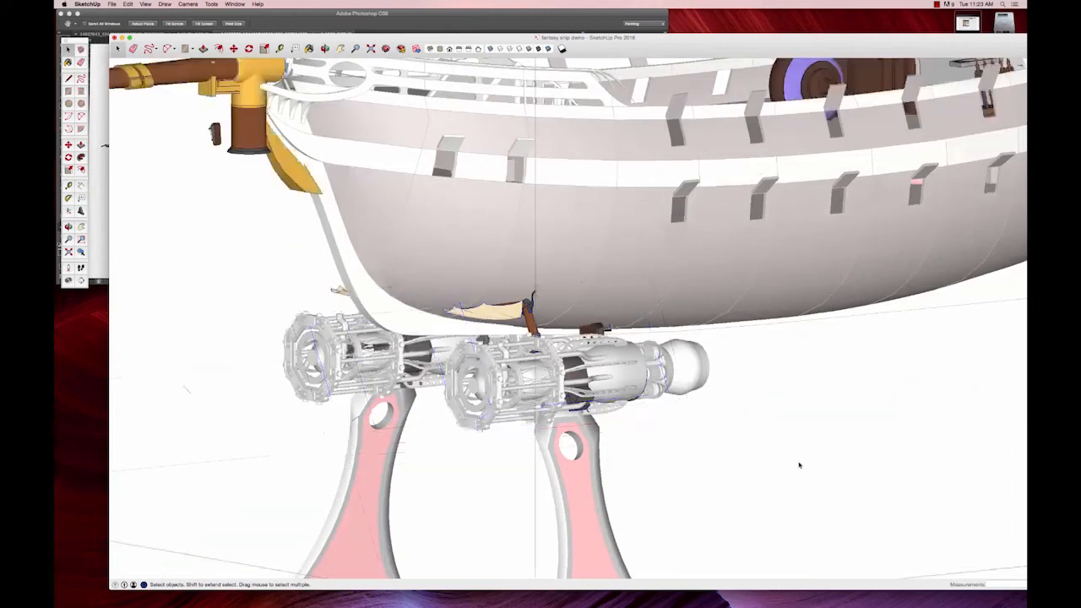
- Examine the pods and legs together with the hull, compare them with the airship sketch in Photoshop, and return to SketchUp
shift+middle_drag(600, 384, 600, 352)
scroll(606, 391, down, 6)
middle_drag(599, 353, 550, 378)
scroll(548, 380, up, 3)
key(space)
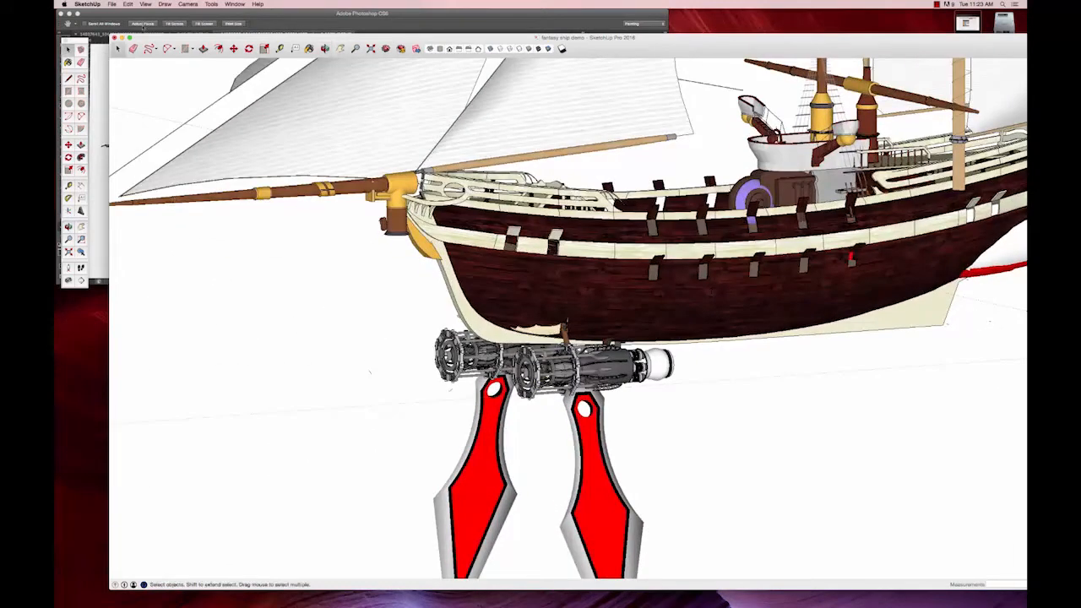
click(129, 5)
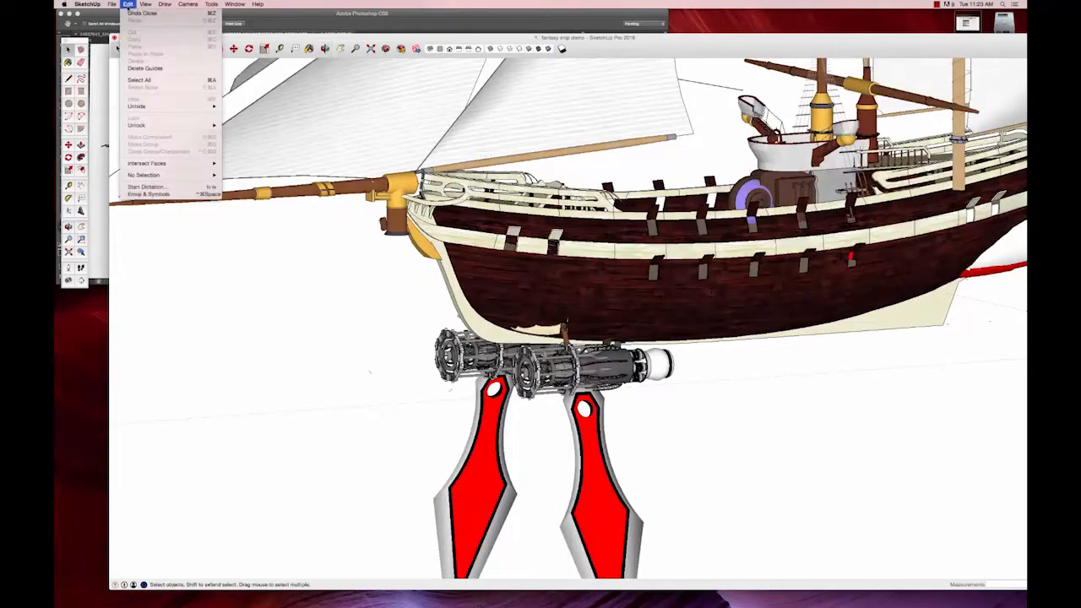
click(309, 24)
click(309, 23)
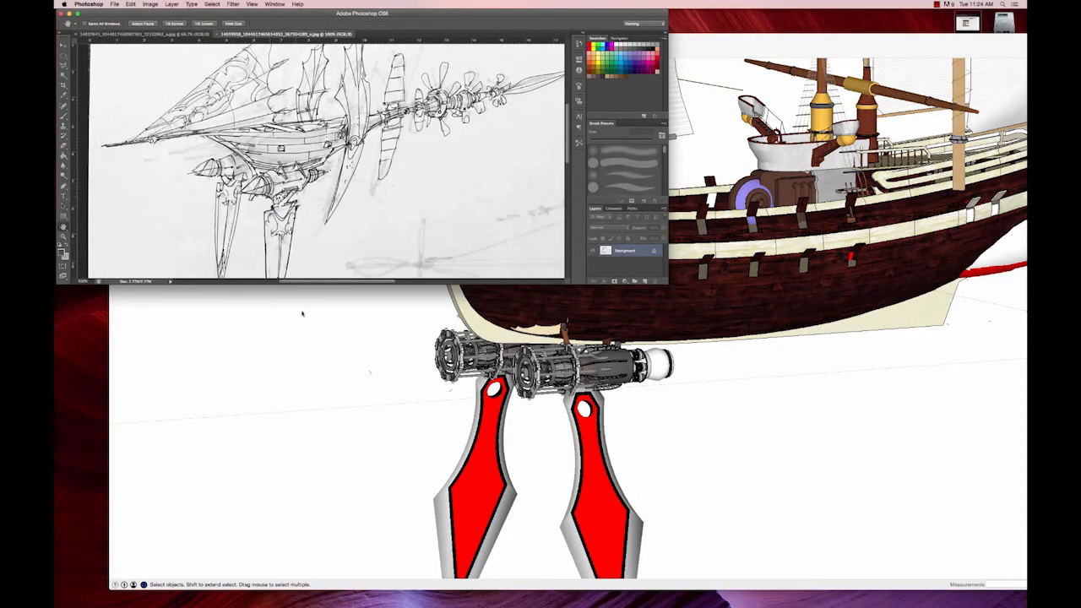
click(316, 387)
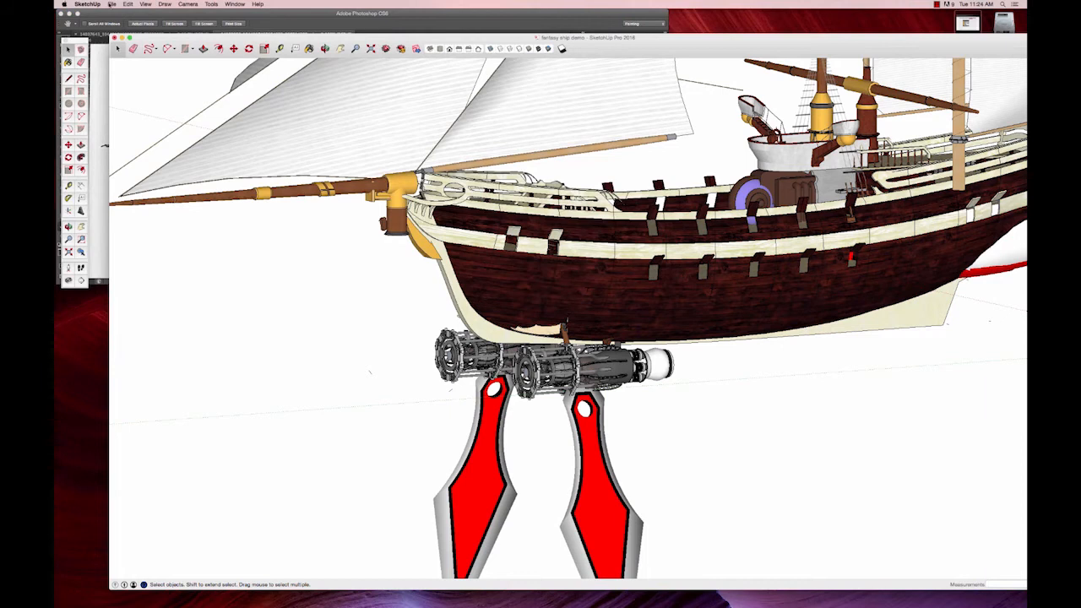
- Search the 3D Warehouse for "screw" and look through the results for a part suited to the pods
click(111, 4)
mouse_move(164, 113)
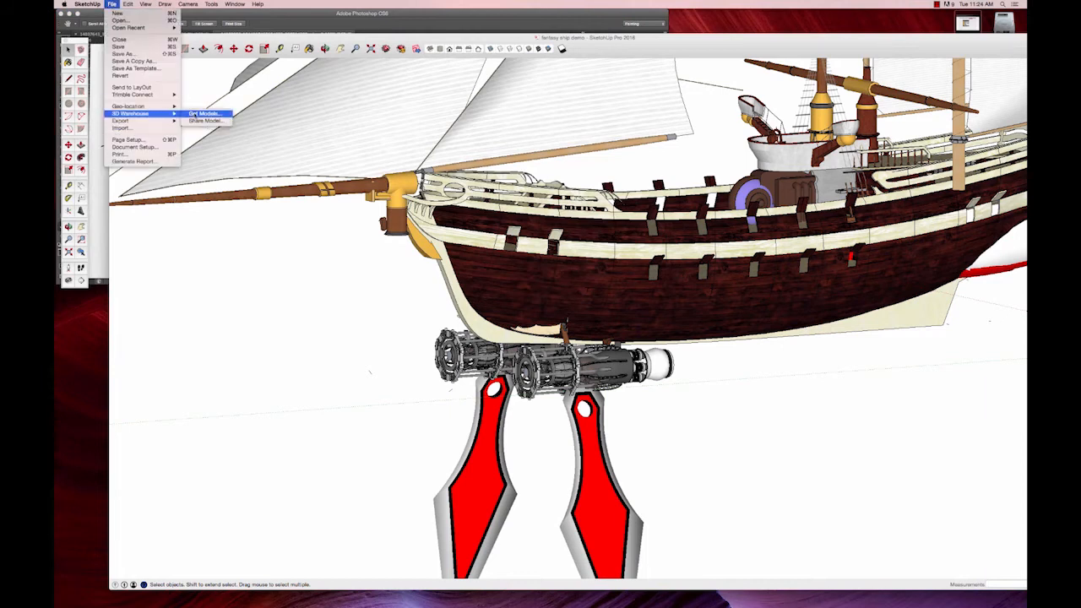
click(203, 114)
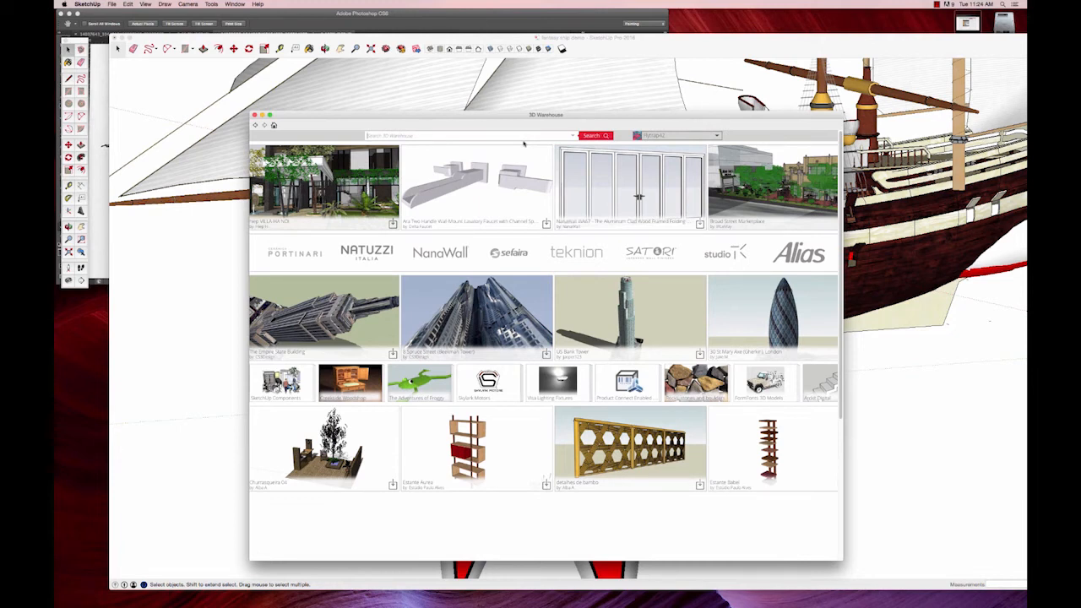
text(al)
key(Return)
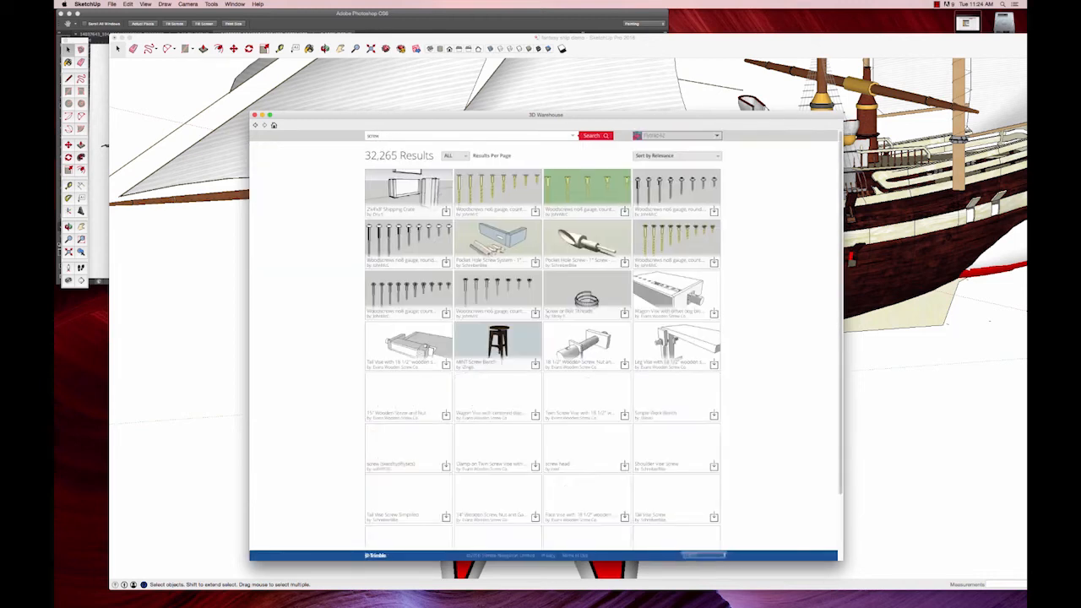
scroll(578, 158, down, 10)
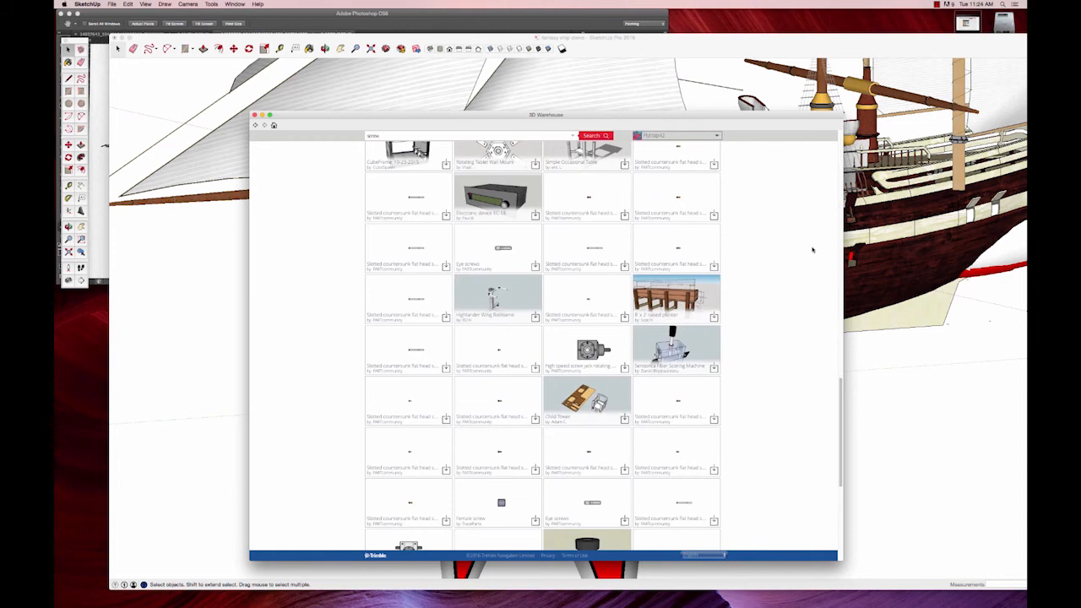
scroll(744, 440, up, 15)
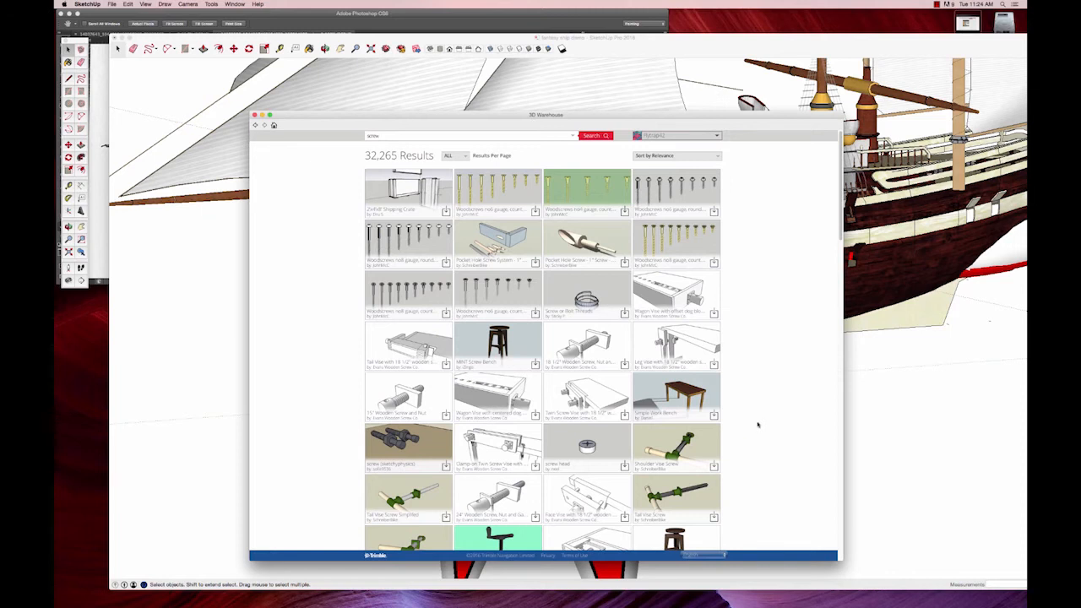
scroll(781, 411, down, 12)
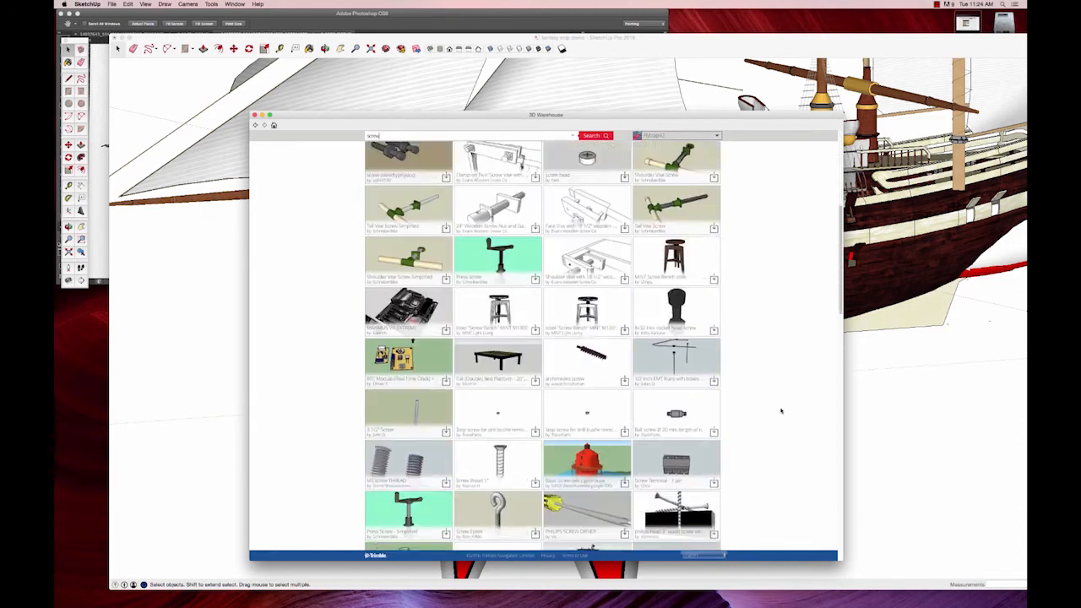
scroll(781, 411, down, 6)
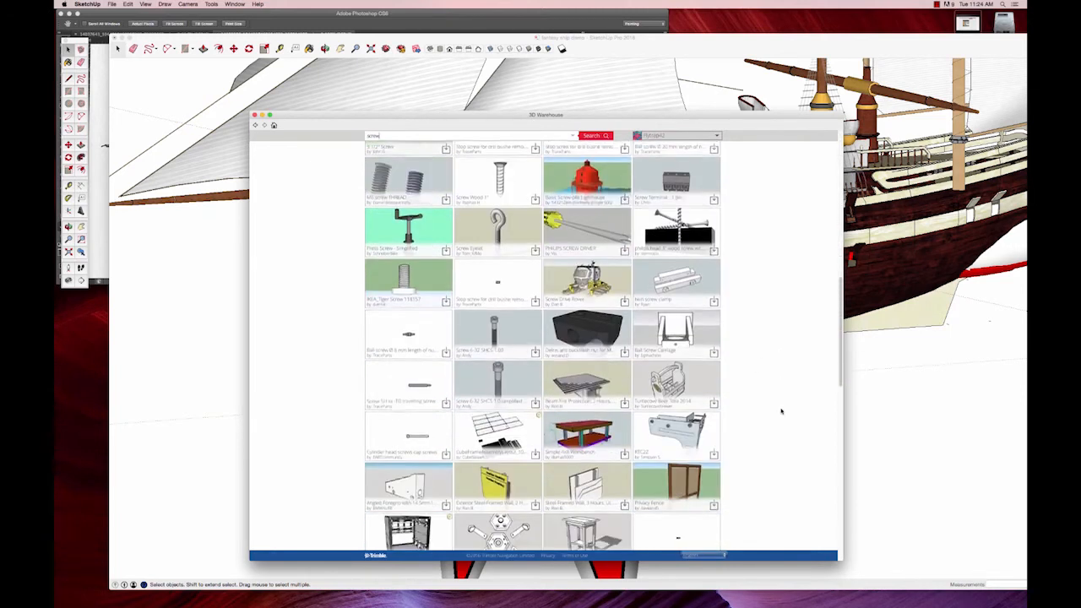
scroll(781, 411, down, 8)
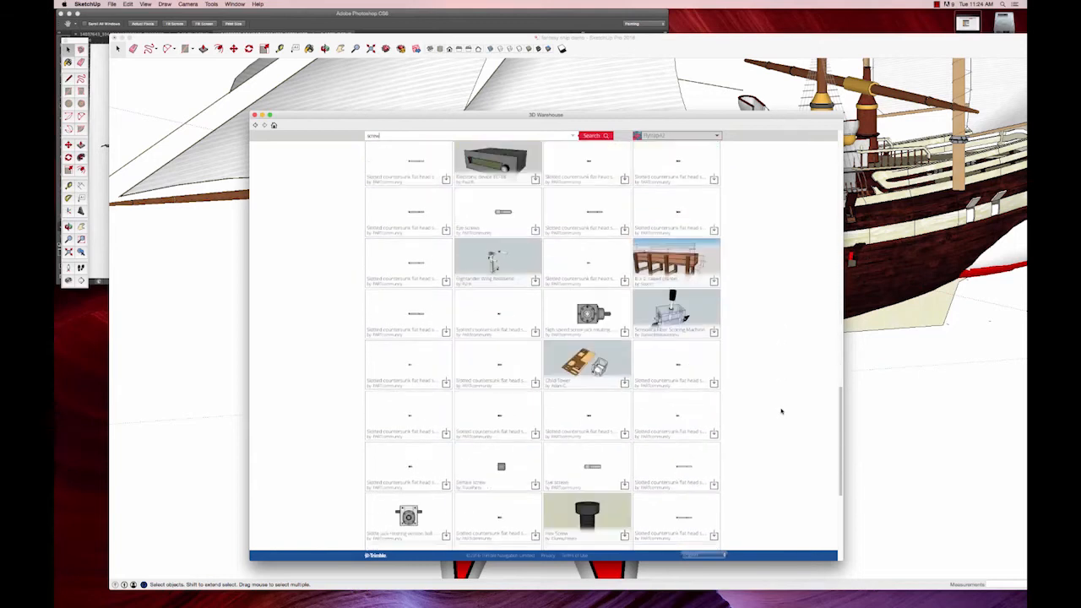
scroll(781, 411, down, 8)
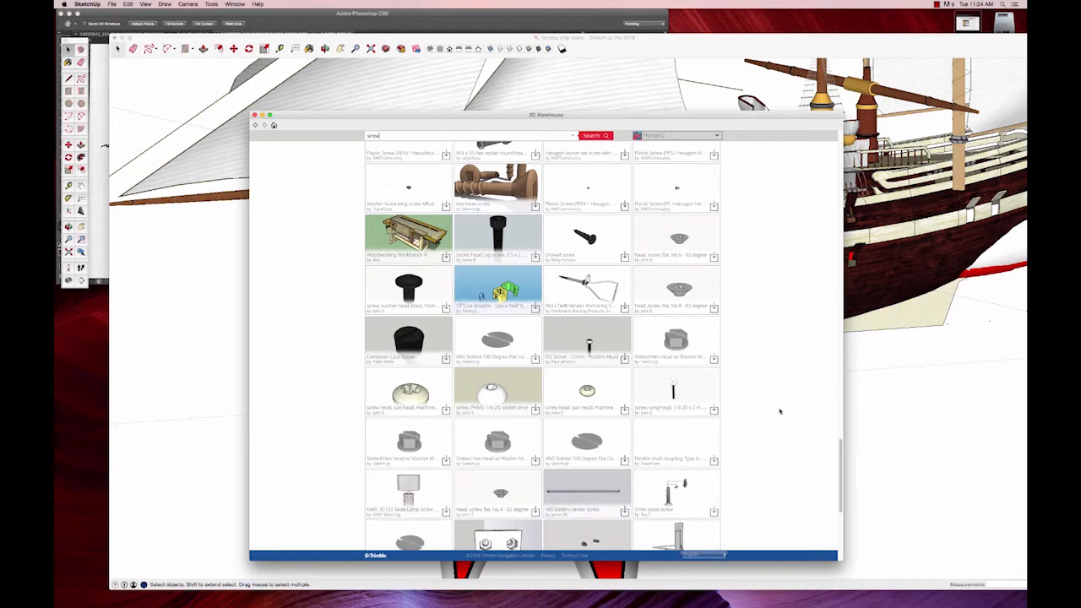
scroll(780, 411, down, 4)
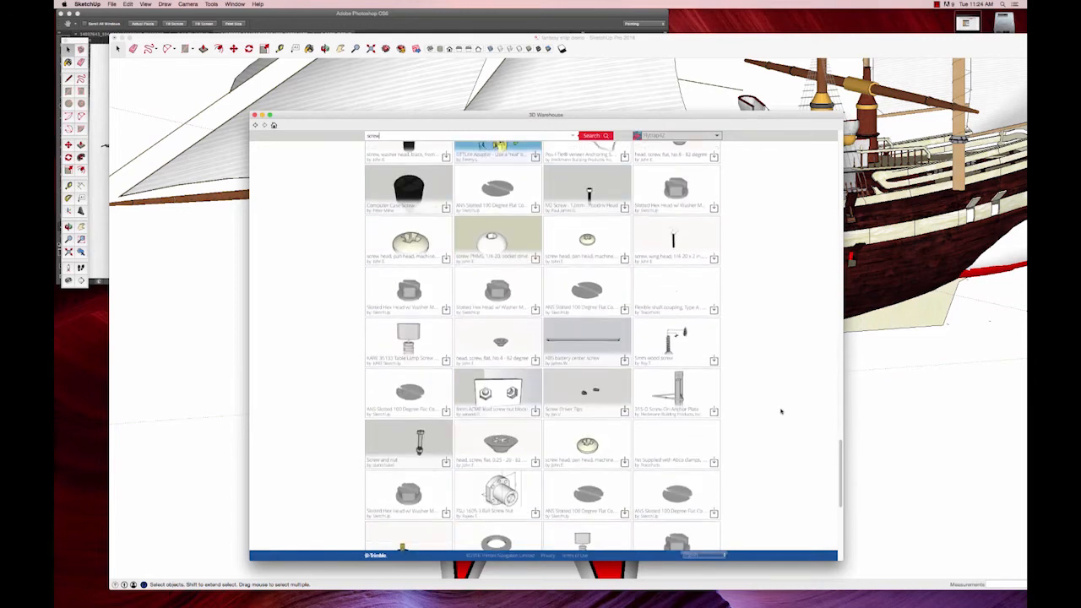
scroll(781, 411, up, 20)
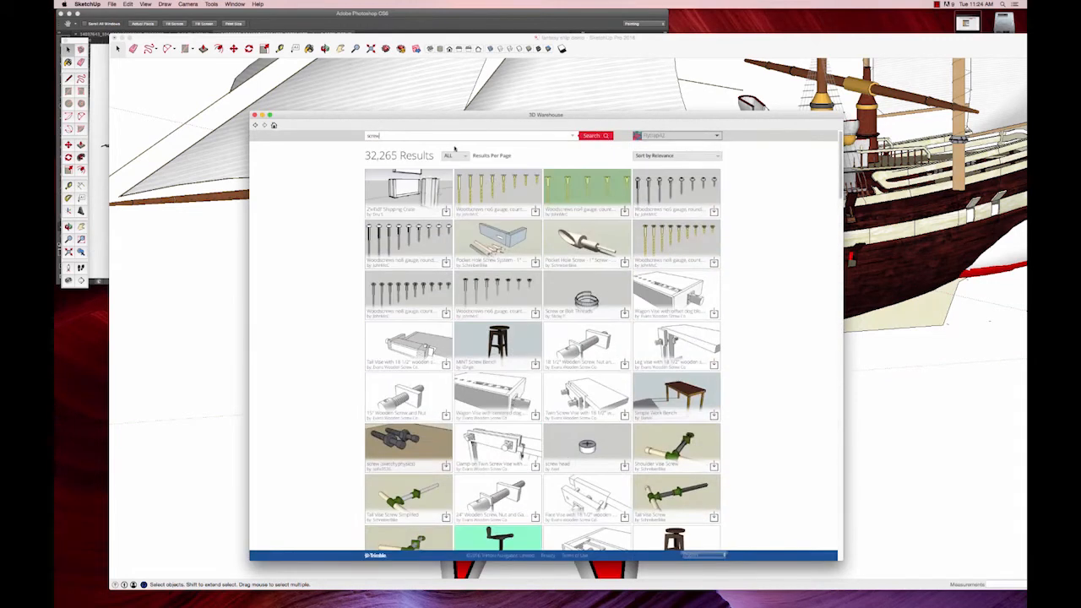
- Search the 3D Warehouse for "mining vehicle", check the Futuristic Mining Vehicle's page, and return to the results
drag(434, 138, 323, 136)
text(wining w)
text(ehicle)
key(Return)
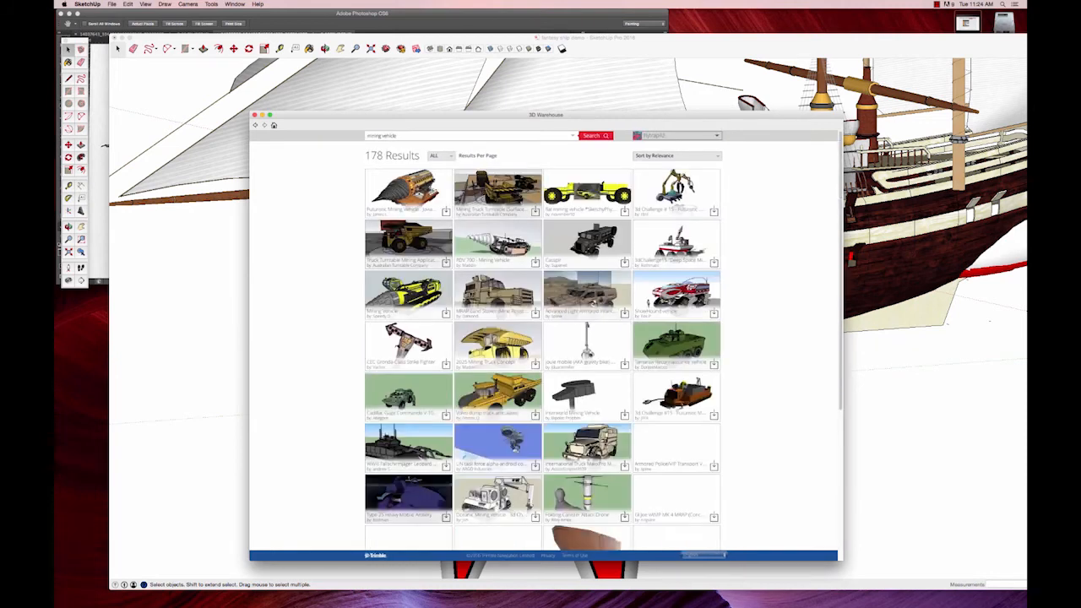
click(430, 209)
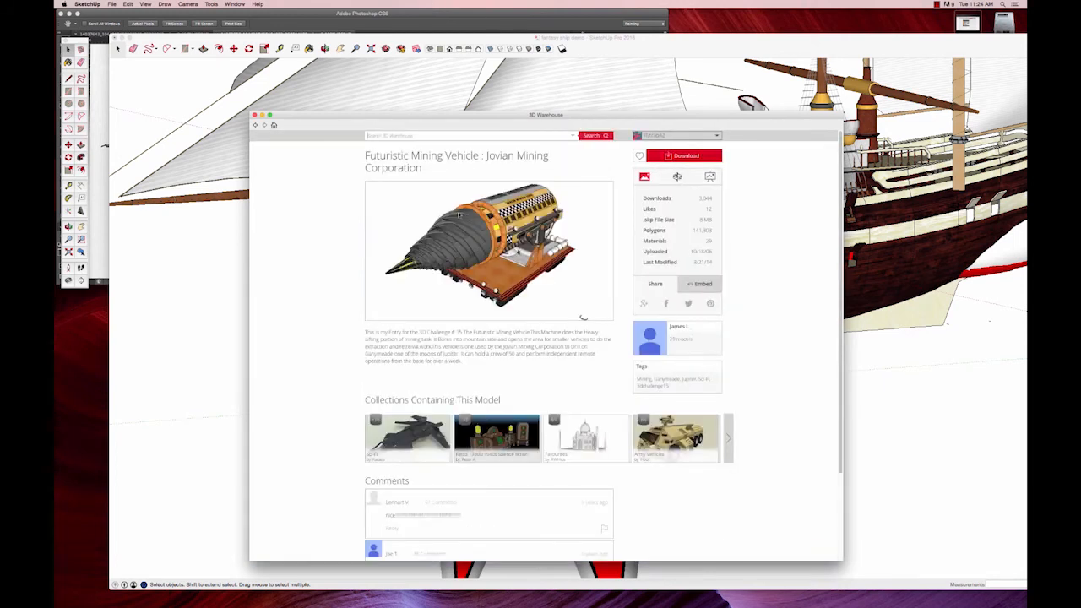
click(256, 125)
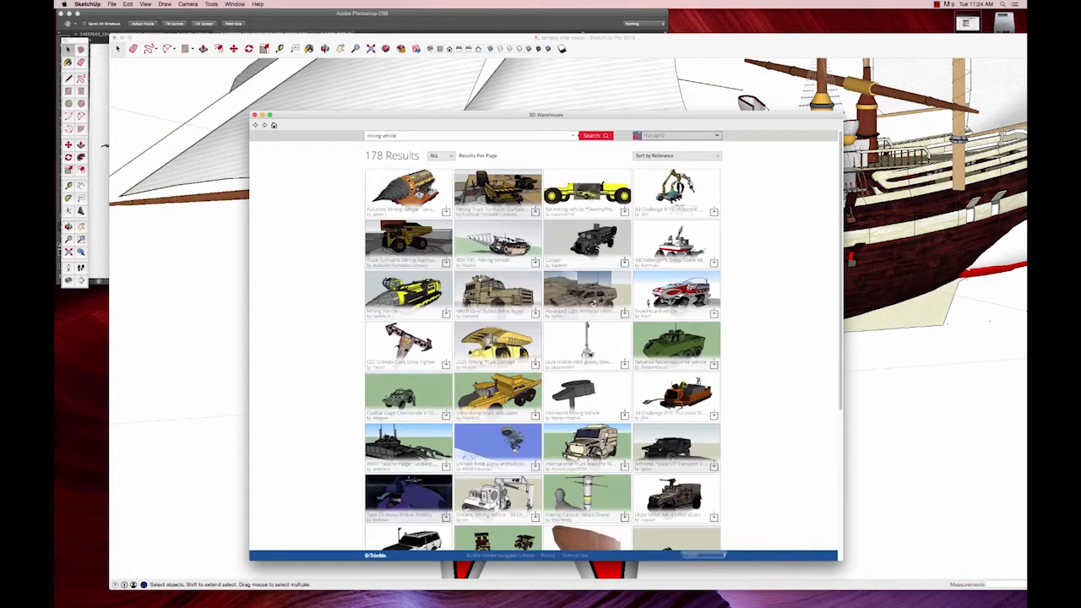
- Download the "RDV 700 - Mining Vehicle" model directly into the current model and place it beside the red legs
click(494, 198)
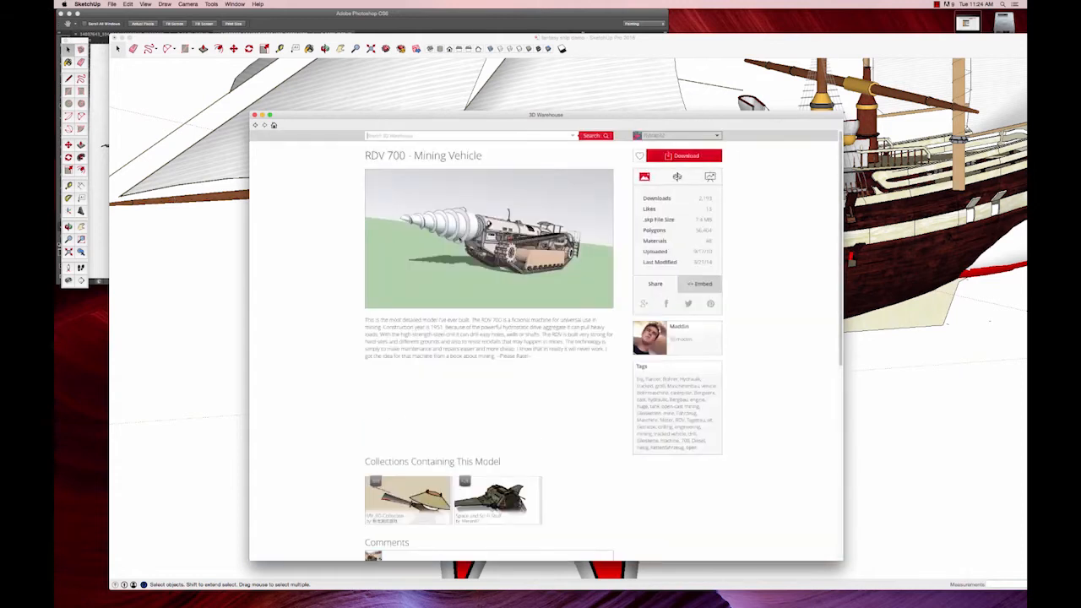
click(671, 155)
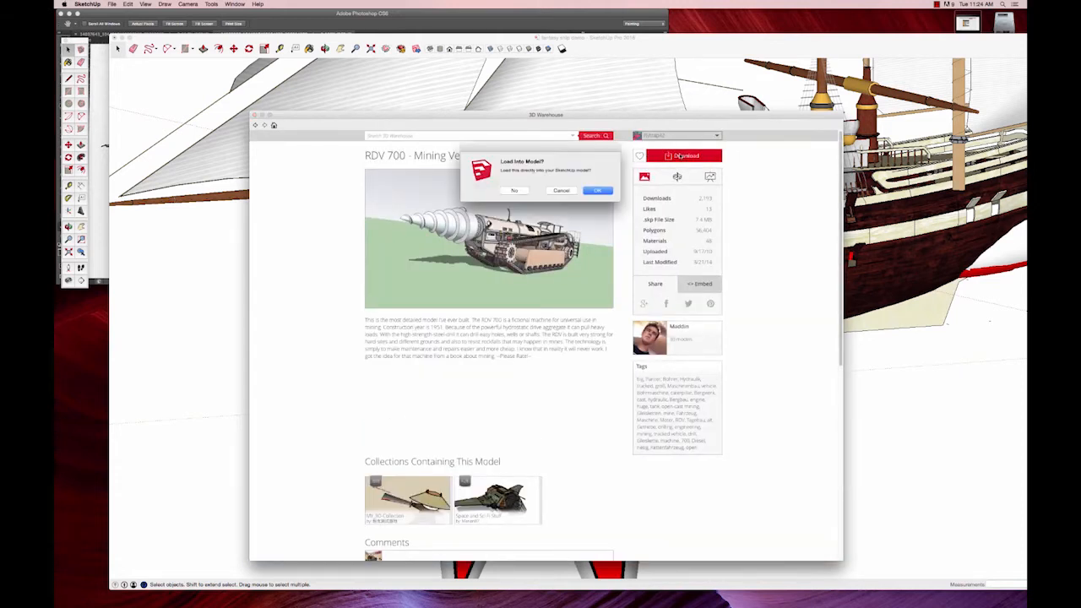
click(595, 197)
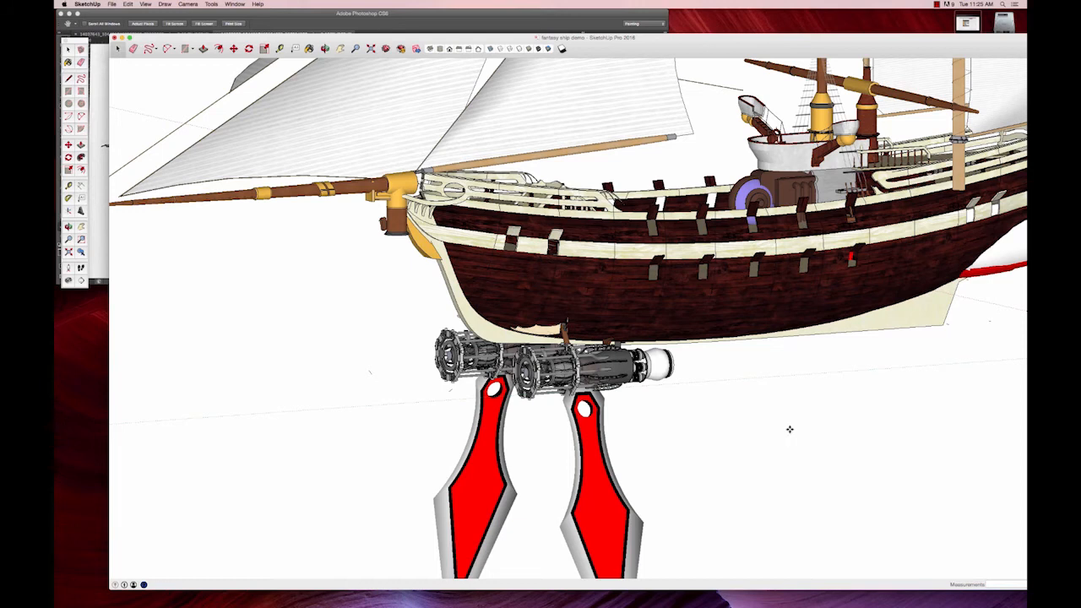
click(790, 429)
key(space)
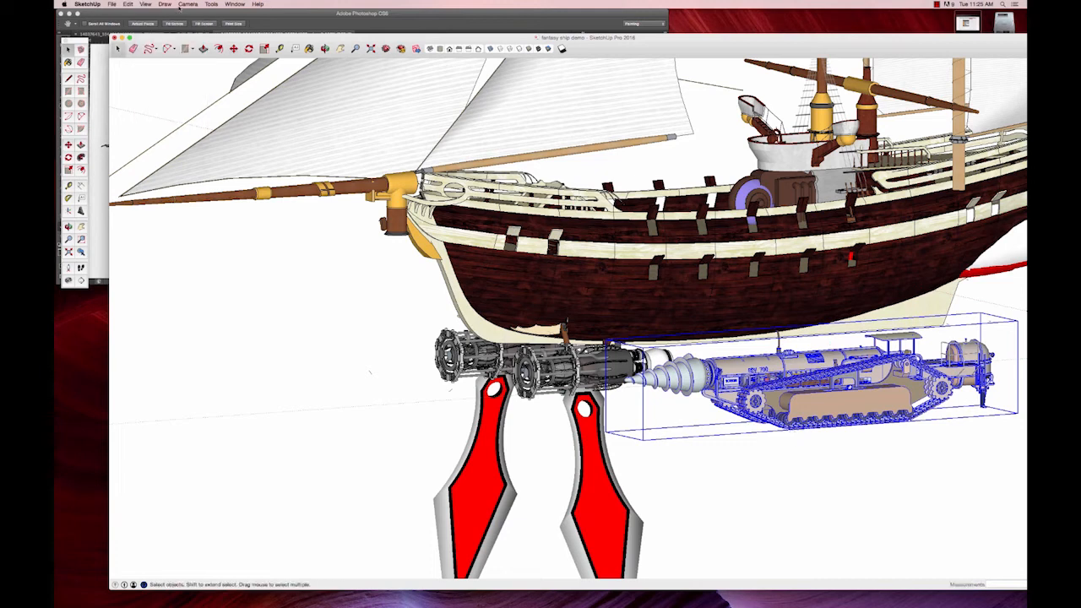
- Switch the camera to Perspective, check the drill vehicle against the airship sketch in Photoshop, and return to SketchUp
click(185, 5)
click(196, 47)
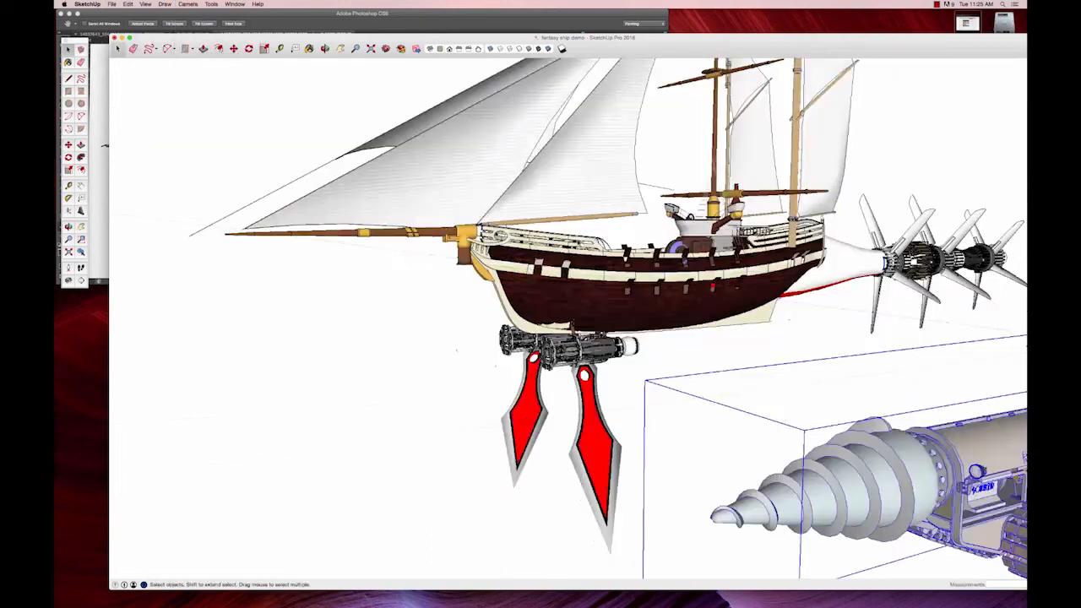
mouse_move(823, 430)
middle_down()
mouse_move(735, 473)
mouse_move(750, 496)
mouse_move(734, 498)
middle_up()
click(239, 13)
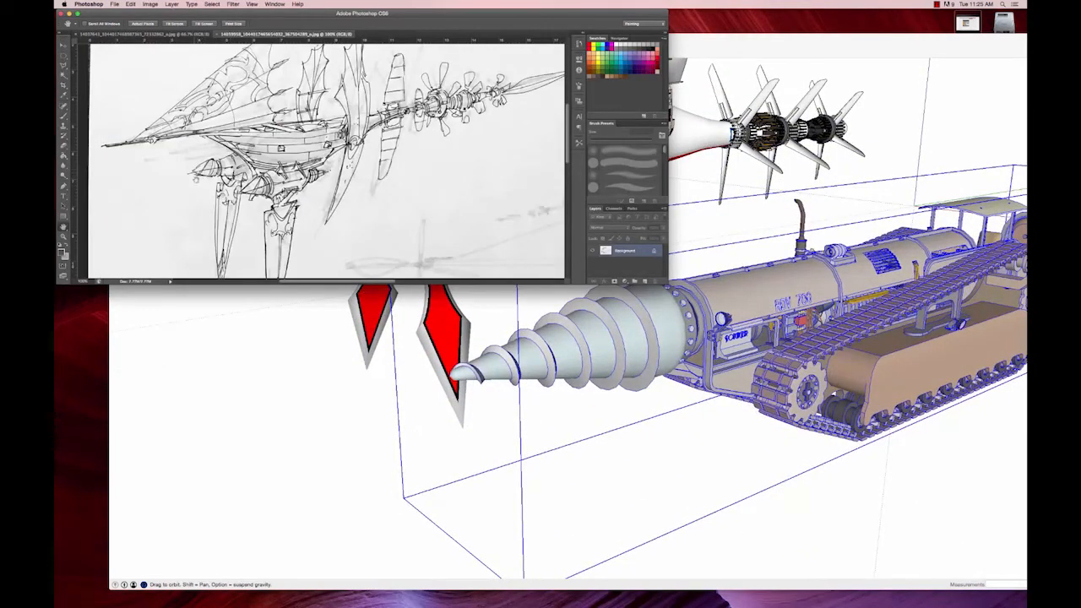
click(889, 466)
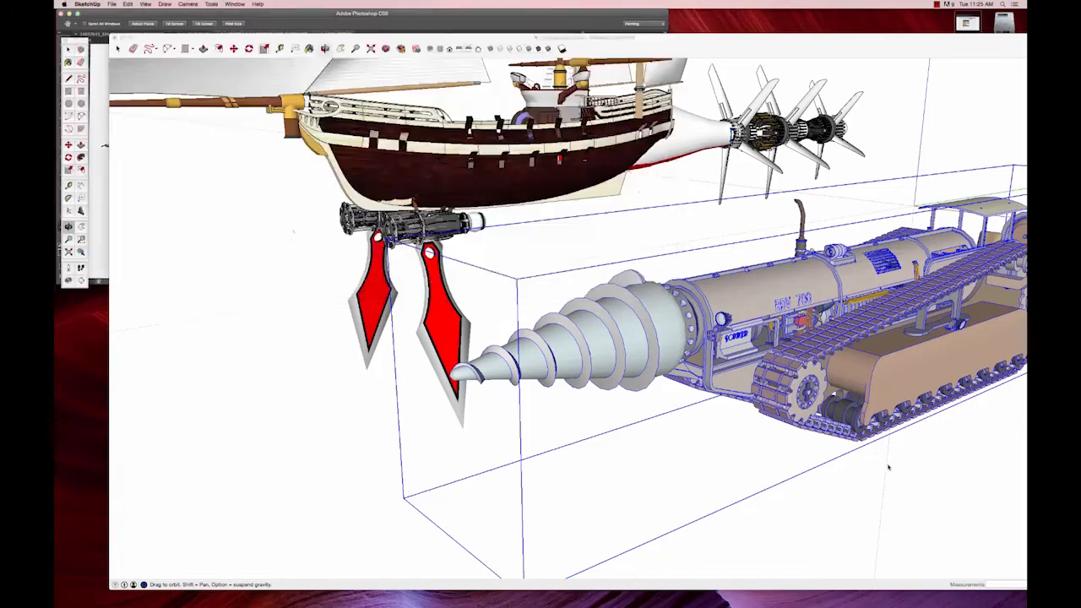
middle_drag(886, 387, 881, 379)
key(space)
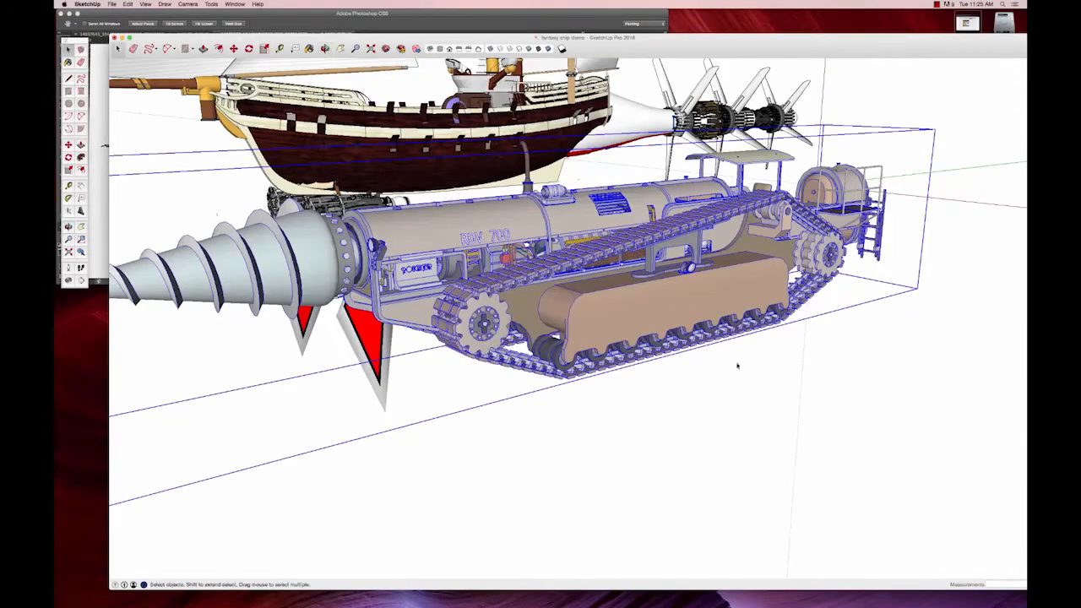
- Open the mining vehicle's component for editing and delete the side panels covering the track wheels
click(742, 397)
double_click(671, 268)
click(664, 273)
double_click(657, 284)
click(656, 286)
key(Delete)
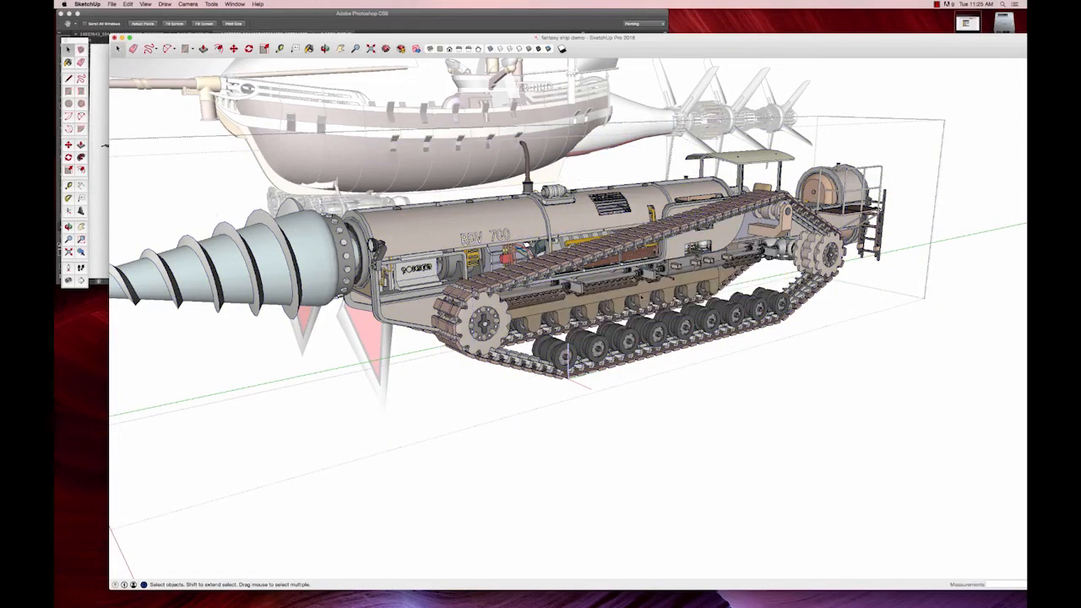
click(651, 292)
key(Delete)
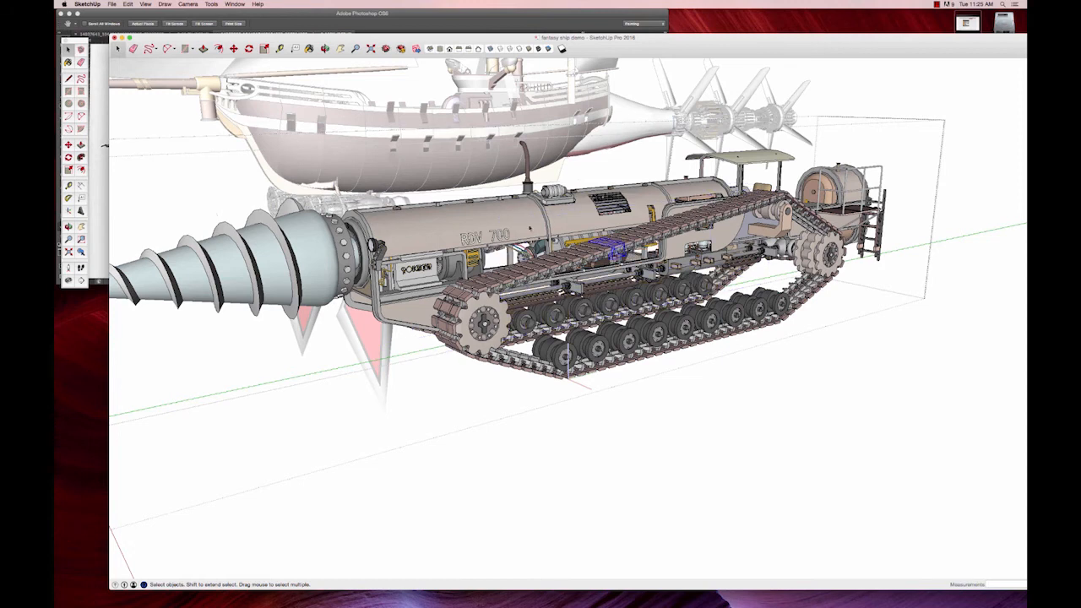
- Delete the vehicle's tracks and wheels, the rear cab, and the tubular frame with its ladder and railings
drag(395, 199, 922, 458)
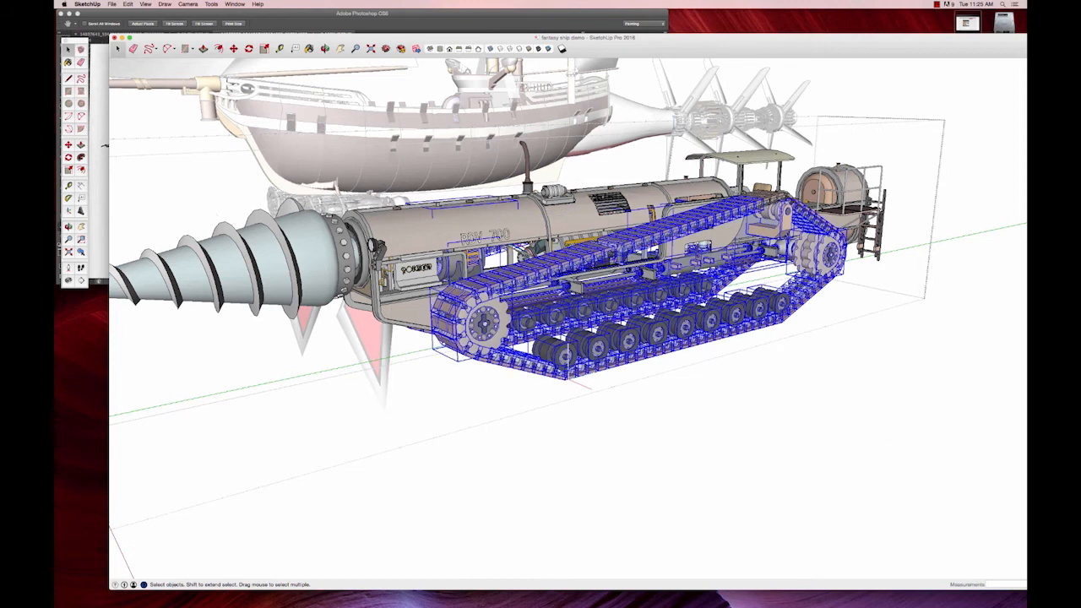
key(Delete)
drag(588, 151, 940, 333)
key(Delete)
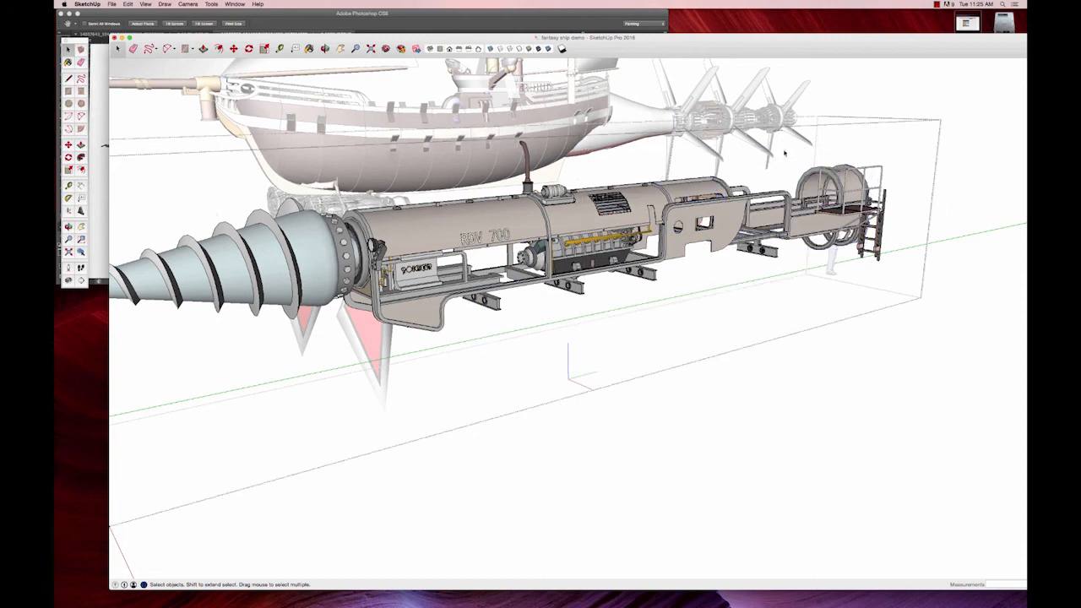
drag(724, 144, 905, 327)
key(Delete)
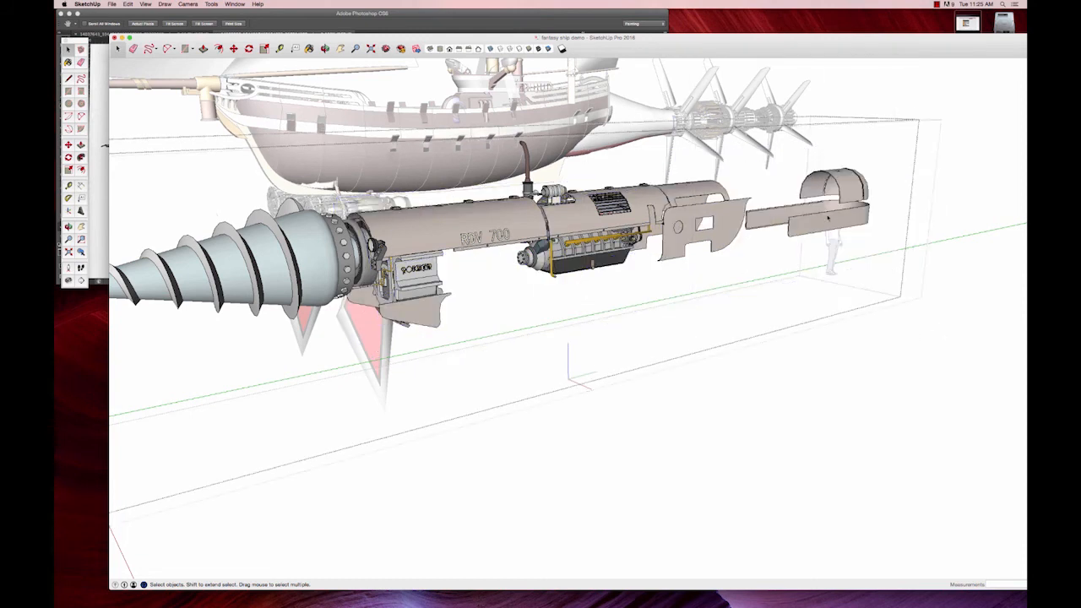
- Delete the vehicle's body shell, the housing behind the drill, and the engine block
click(439, 245)
key(Delete)
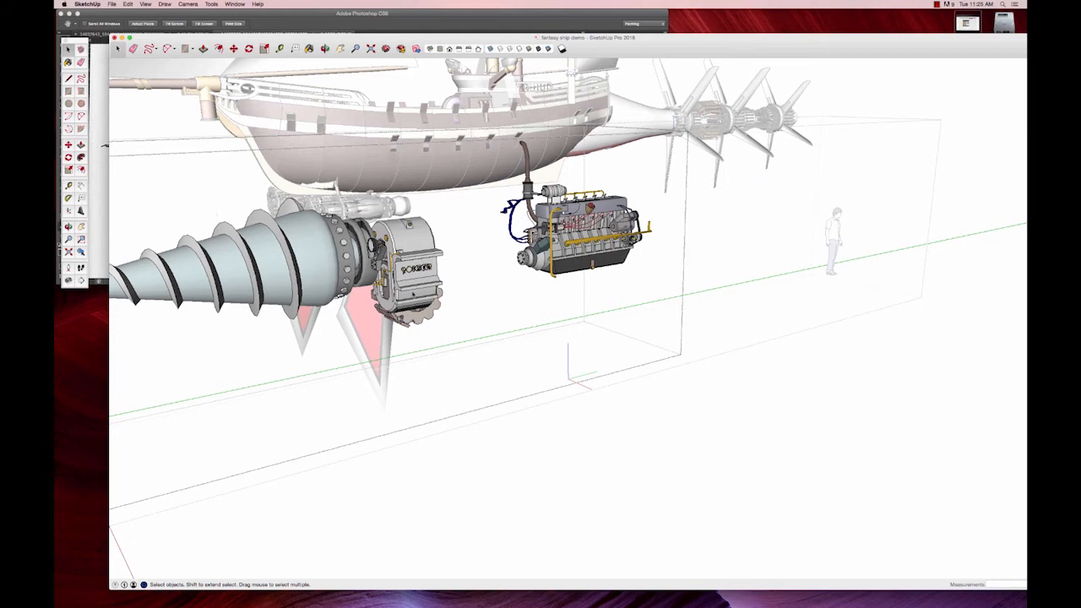
click(413, 294)
key(Delete)
click(413, 294)
key(Delete)
click(559, 243)
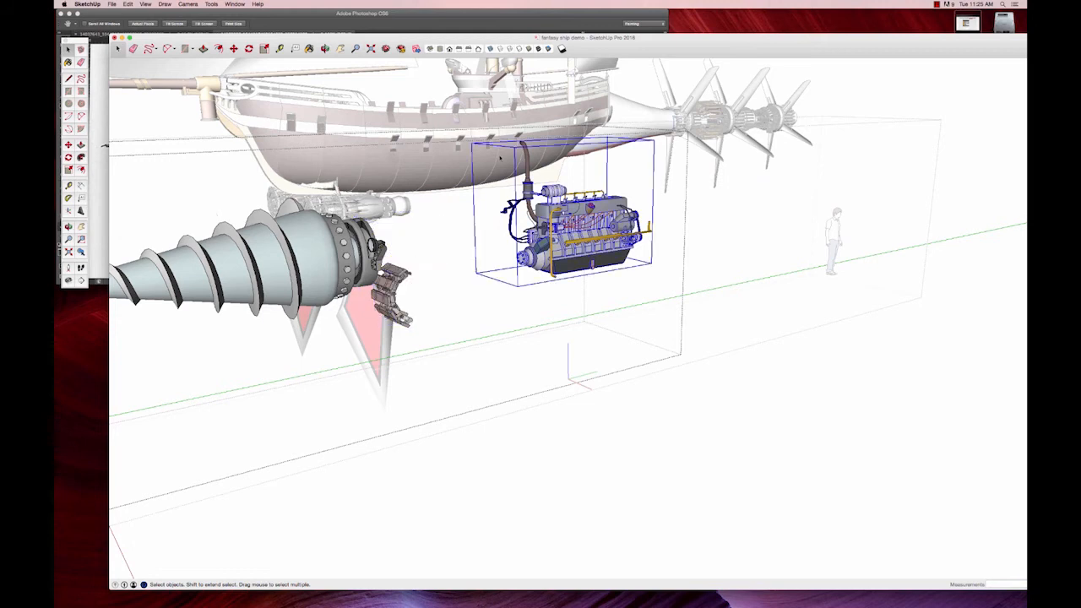
key(Delete)
- Delete the leftover machinery fragments below and behind the drill's collar
click(387, 297)
key(Delete)
click(389, 284)
key(Delete)
click(396, 274)
key(Delete)
click(401, 309)
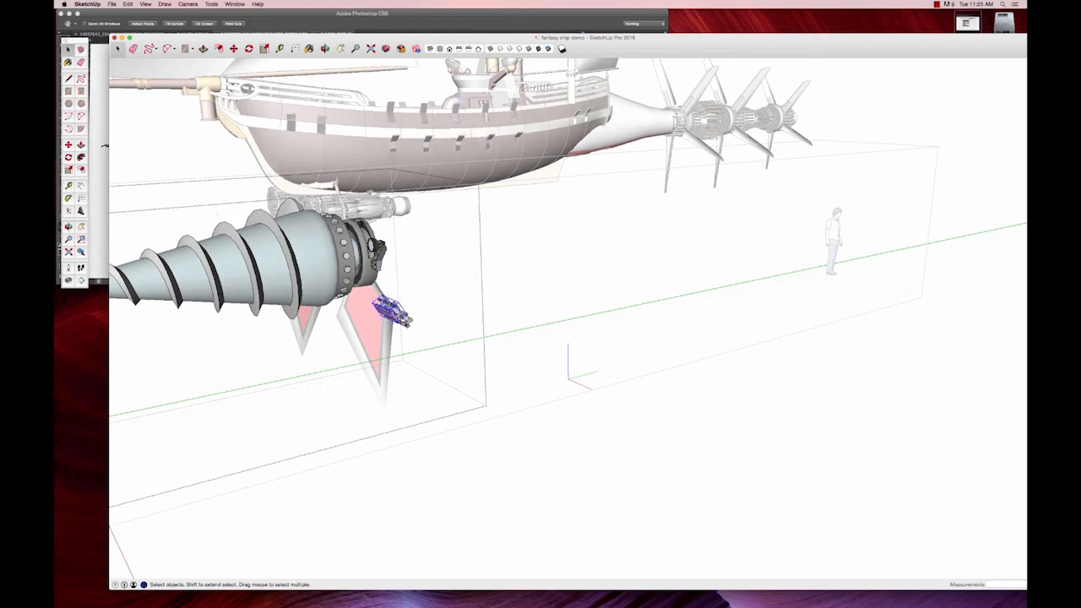
key(Delete)
click(377, 250)
key(Delete)
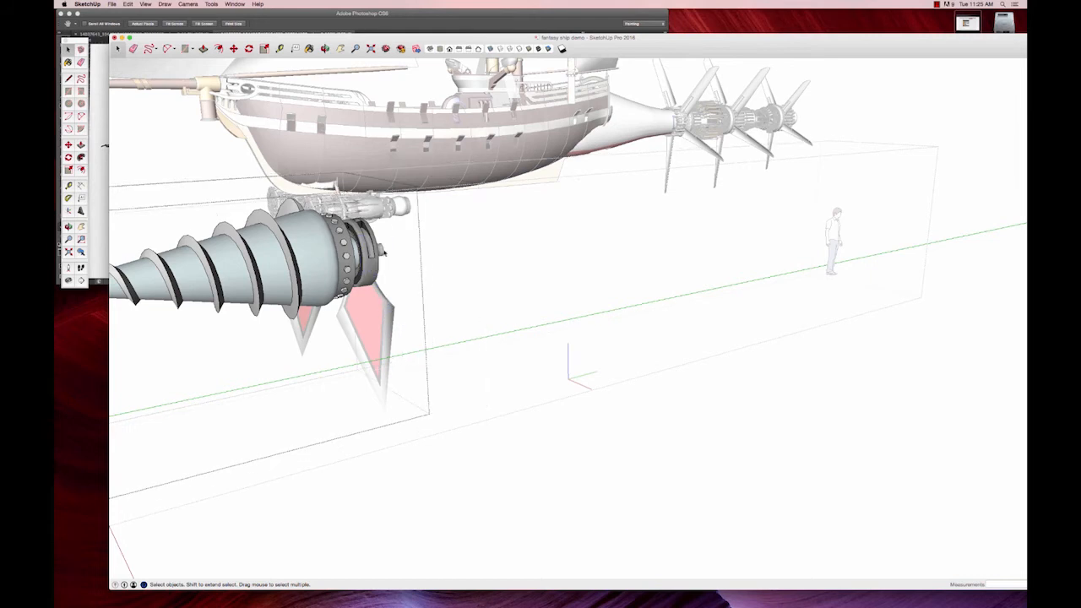
- Delete the small bracket beside the drill's collar and the human scale figure inside the vehicle component
middle_drag(382, 250, 667, 380)
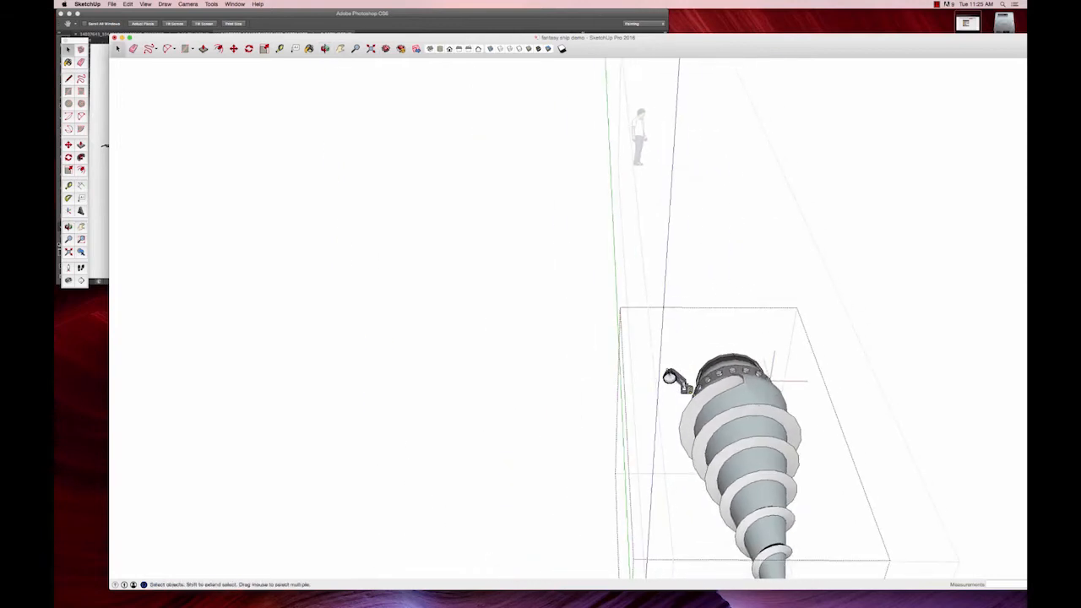
click(669, 377)
key(Delete)
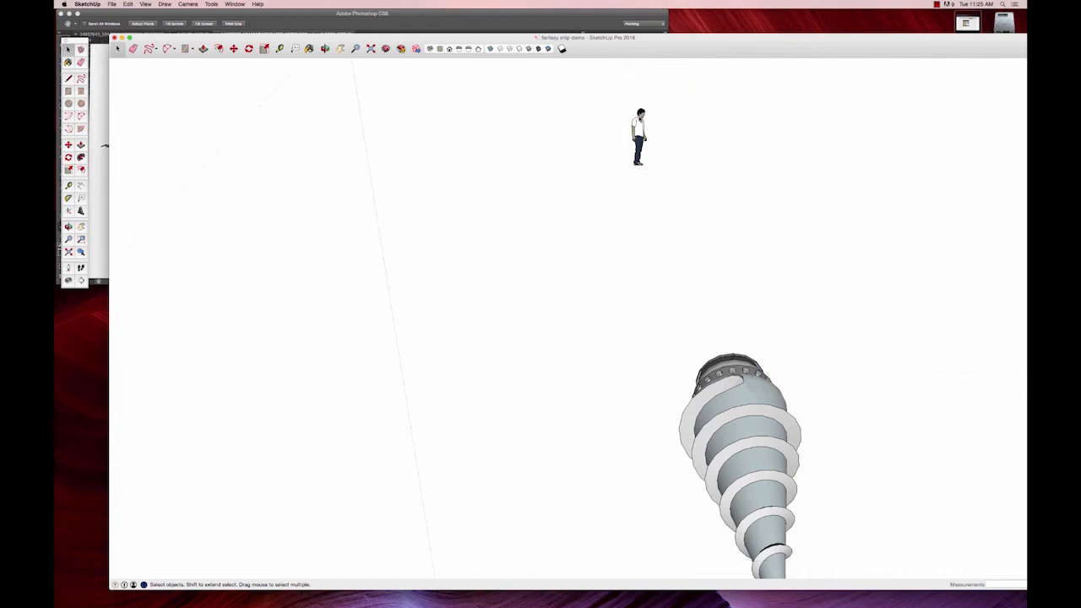
double_click(640, 121)
click(641, 125)
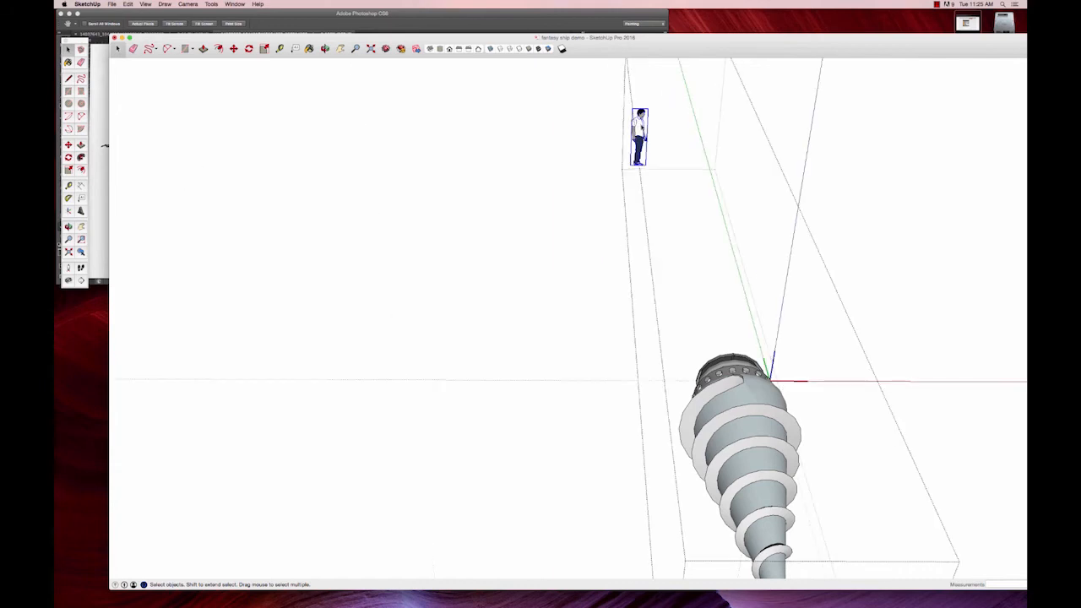
key(Delete)
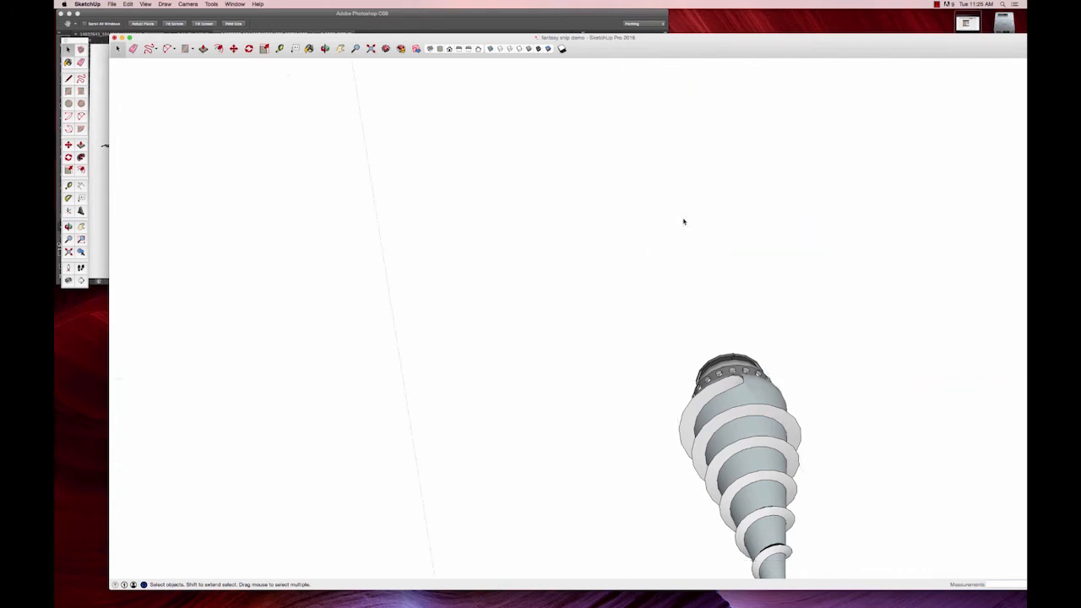
- Delete the remaining slotted mounting-ring parts behind the drill's bolted collar and leave the component's editing mode
middle_drag(677, 258, 571, 368)
scroll(570, 368, up, 6)
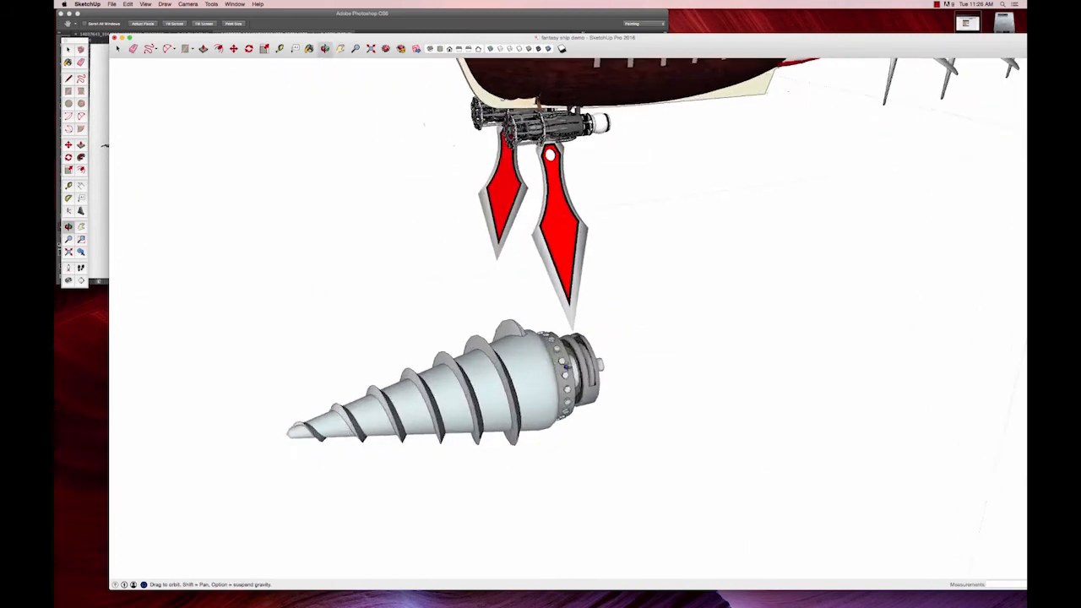
scroll(571, 368, up, 1)
double_click(597, 380)
click(597, 381)
double_click(597, 380)
click(597, 381)
key(Delete)
click(609, 382)
double_click(610, 382)
click(611, 384)
key(Delete)
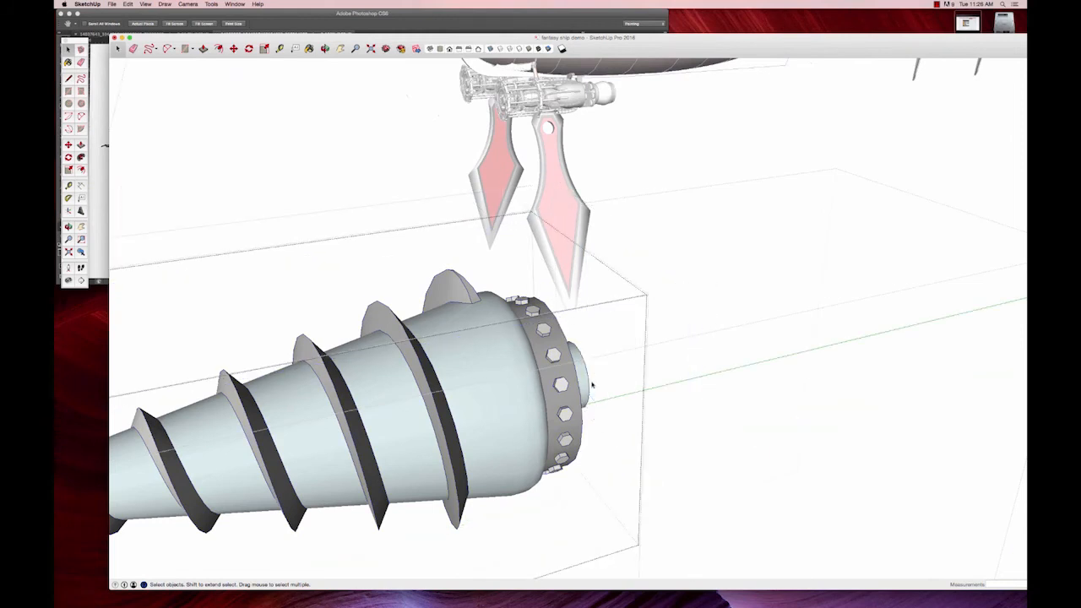
triple_click(586, 385)
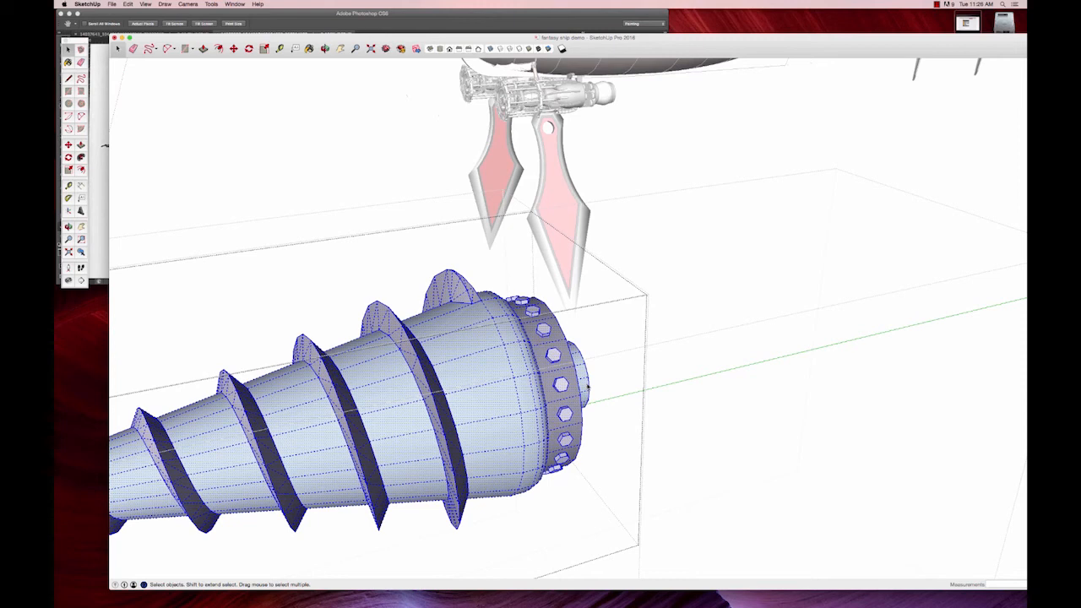
click(586, 386)
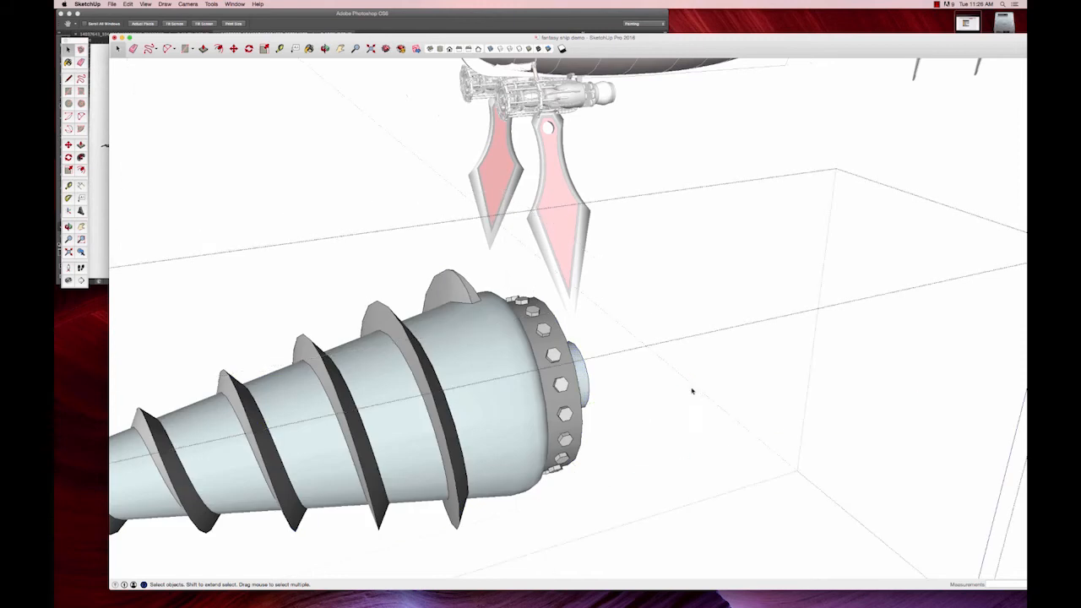
scroll(695, 390, down, 6)
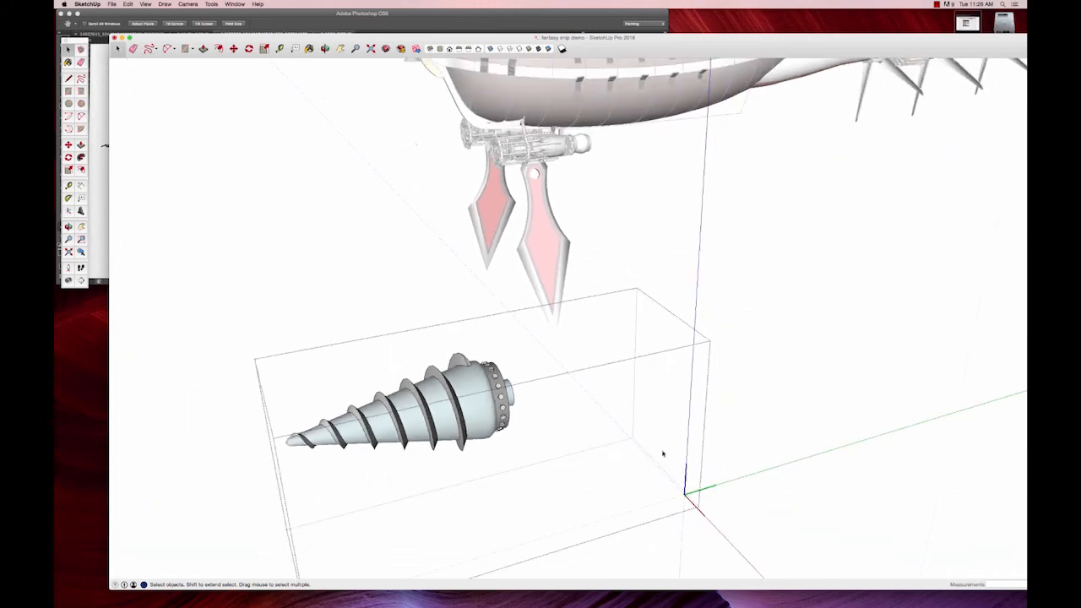
key(Escape)
- In a parallel-projection side view, move the drill down and back against the front end of the pod under the bow
click(462, 49)
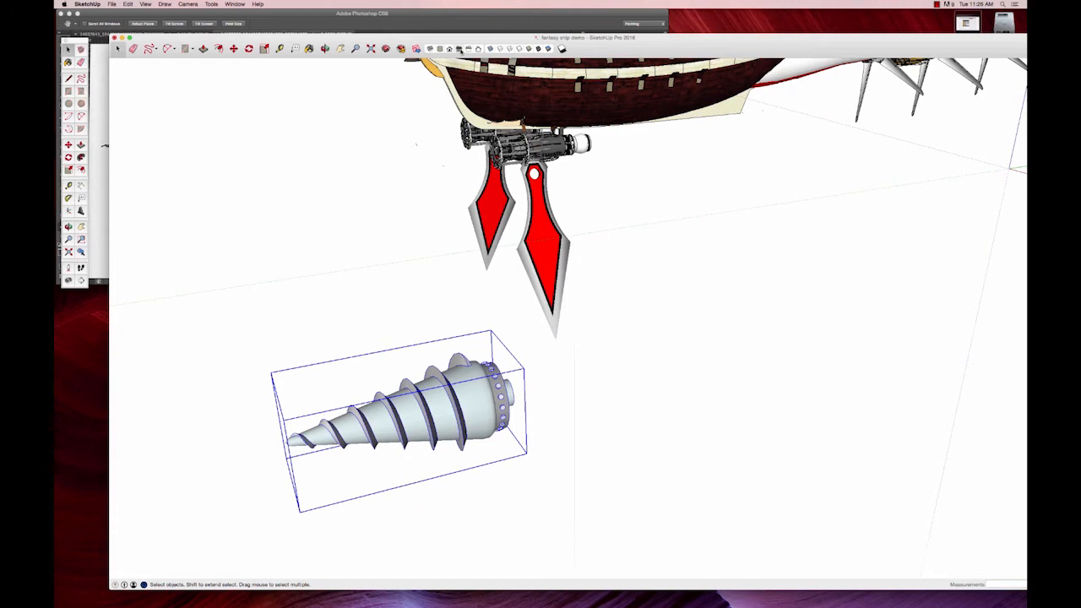
click(187, 4)
click(205, 39)
scroll(608, 313, down, 5)
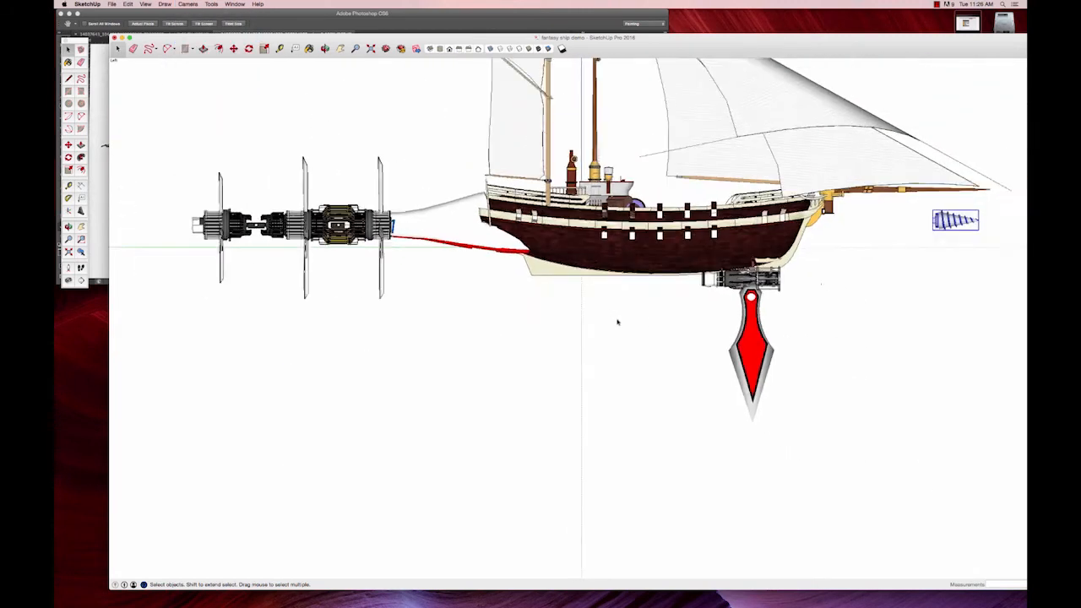
scroll(878, 237, up, 6)
scroll(845, 260, up, 3)
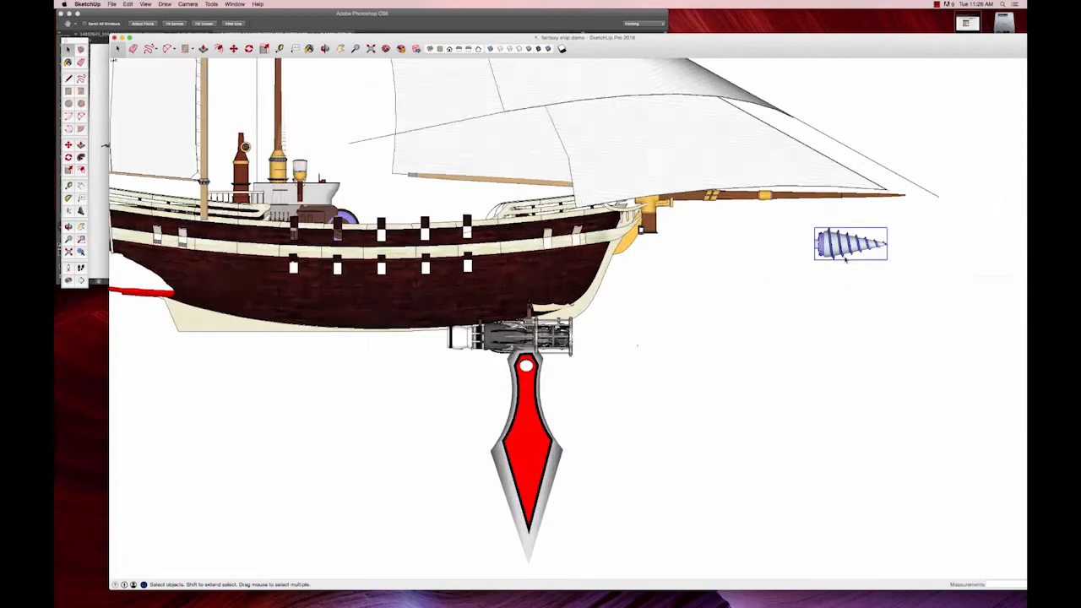
key(m)
click(840, 247)
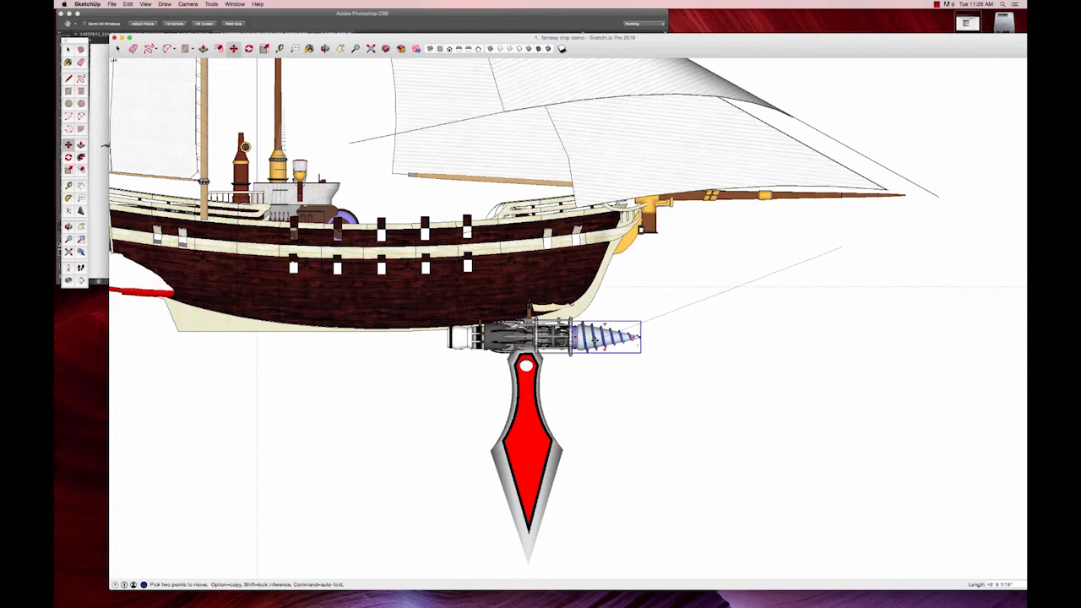
click(593, 336)
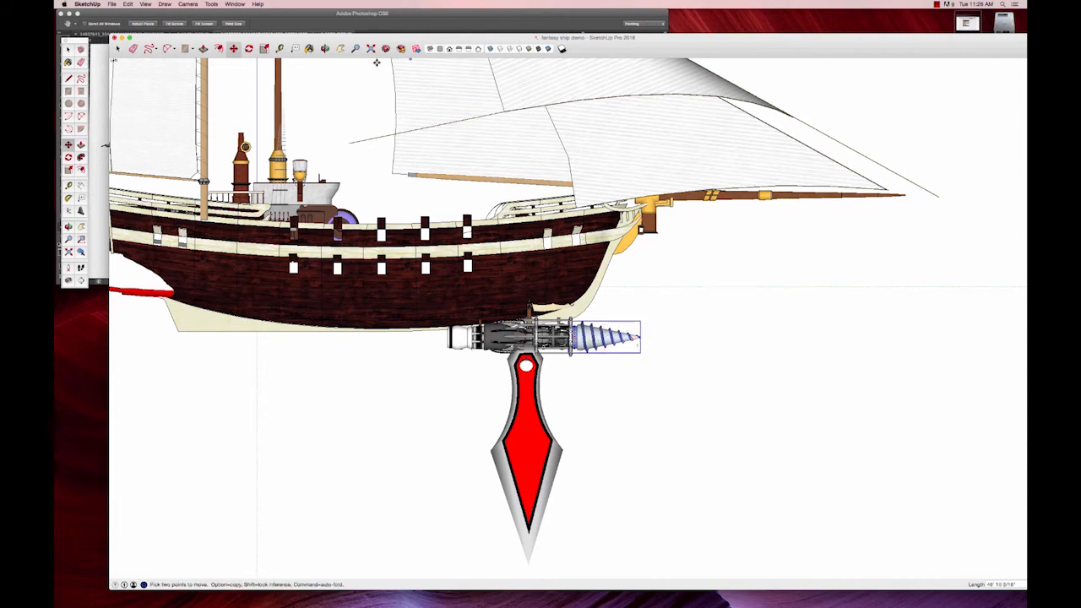
- In the front view, move the drill along the red axis onto the nearer of the two pods beneath the hull
click(448, 48)
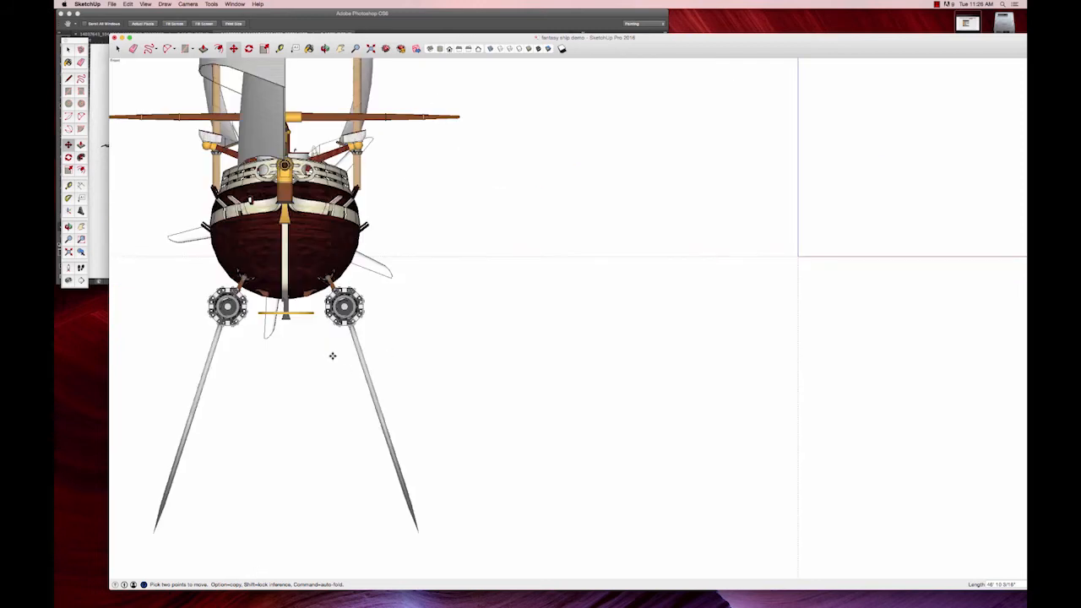
scroll(332, 355, down, 7)
scroll(700, 333, up, 1)
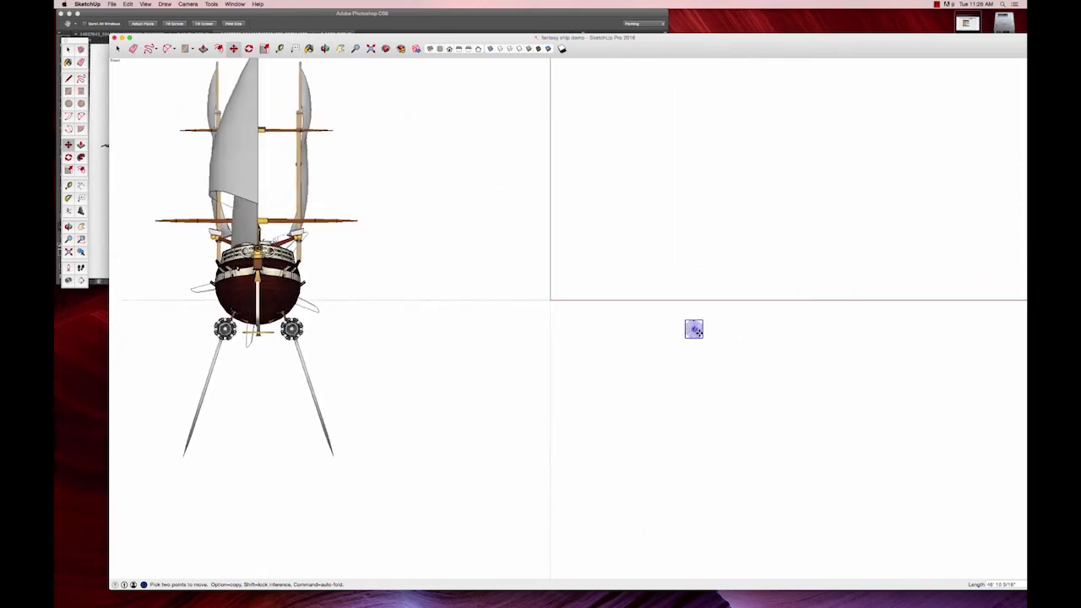
scroll(693, 329, up, 1)
click(691, 331)
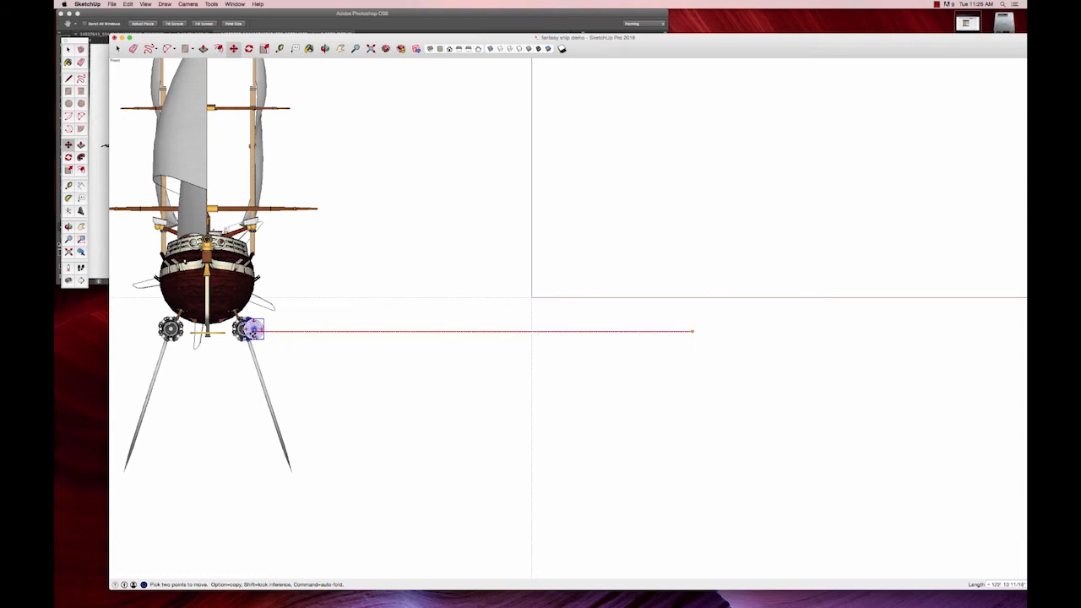
click(244, 328)
- Center the drill on its pod and copy it along the red axis about 20' 7" onto the opposite pod
key(h)
drag(307, 349, 543, 378)
scroll(492, 370, up, 4)
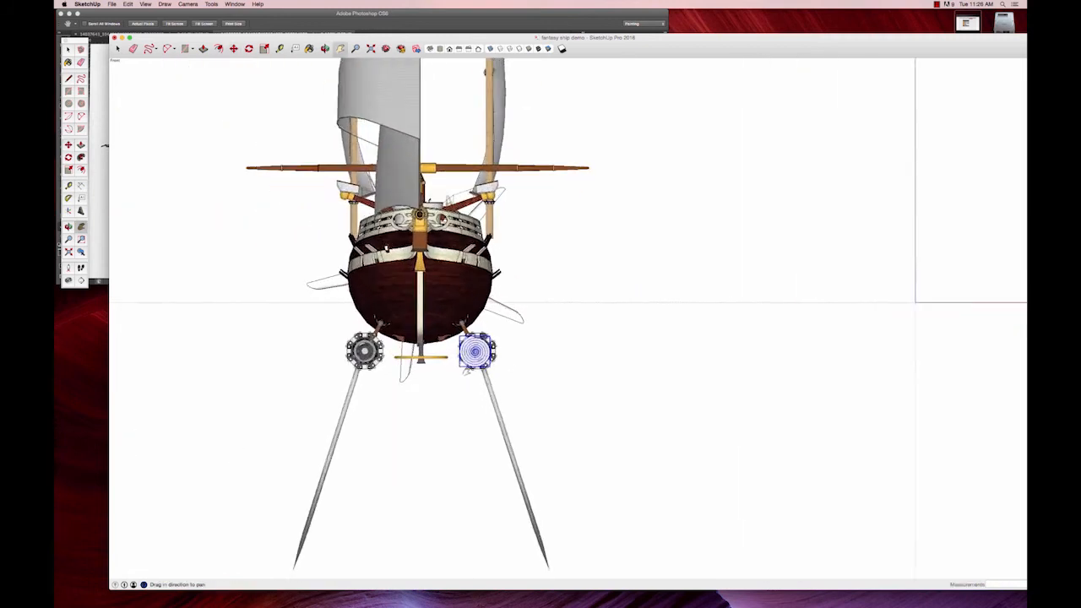
scroll(468, 369, up, 7)
drag(413, 363, 570, 360)
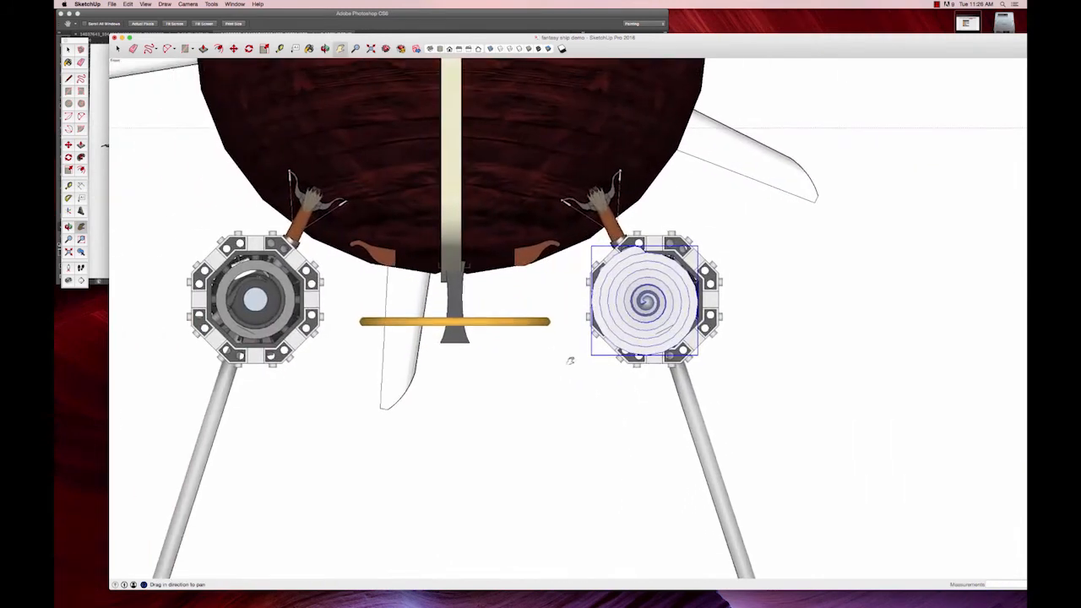
key(m)
click(647, 319)
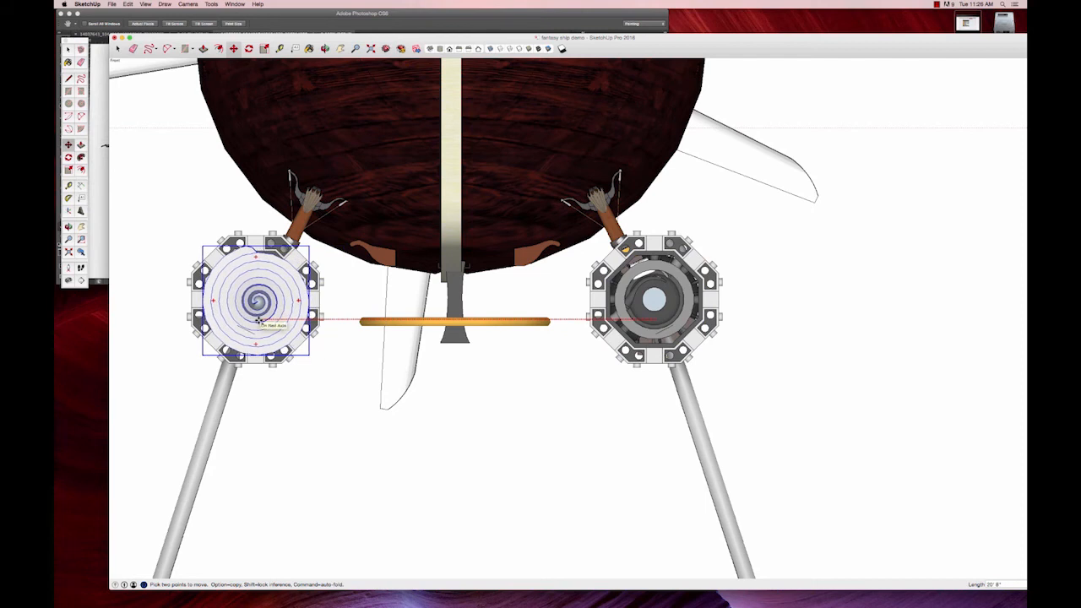
key(alt)
click(257, 321)
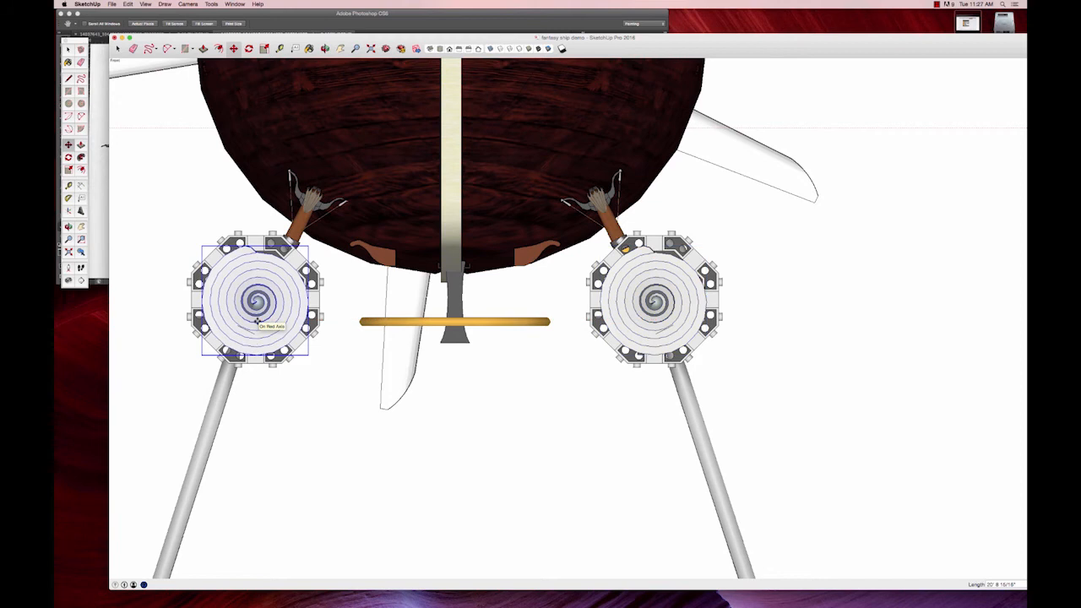
- Inspect the two drills at the front of the pods for fit and placement against the rest of the ship
middle_drag(732, 335, 722, 372)
middle_drag(722, 371, 637, 342)
middle_drag(540, 422, 533, 461)
key(space)
click(533, 464)
click(510, 409)
shift+click(371, 356)
click(394, 393)
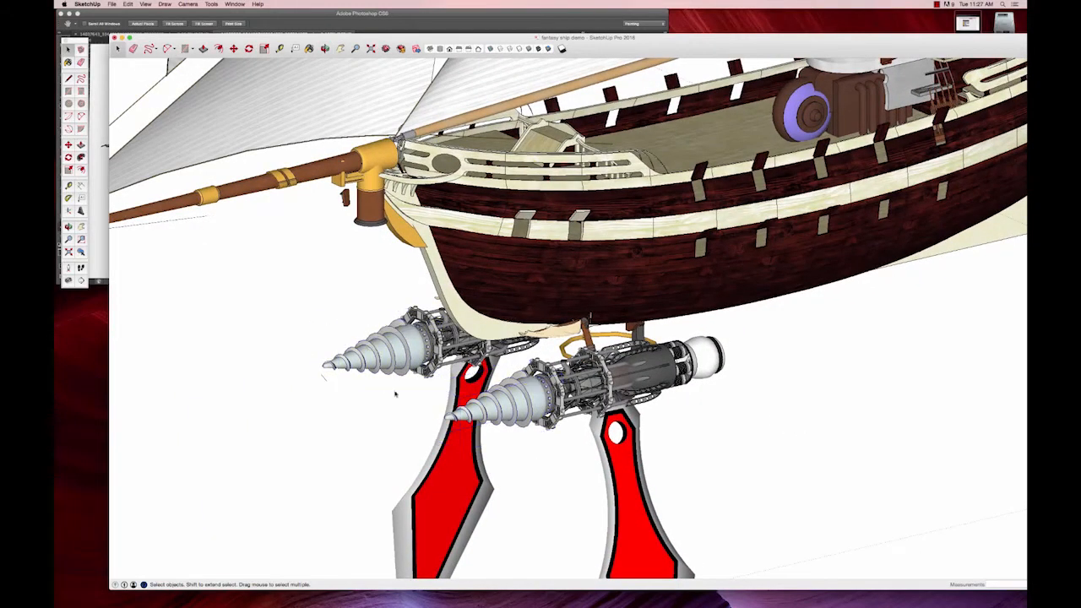
click(489, 403)
scroll(533, 405, down, 5)
shift+middle_drag(628, 439, 687, 398)
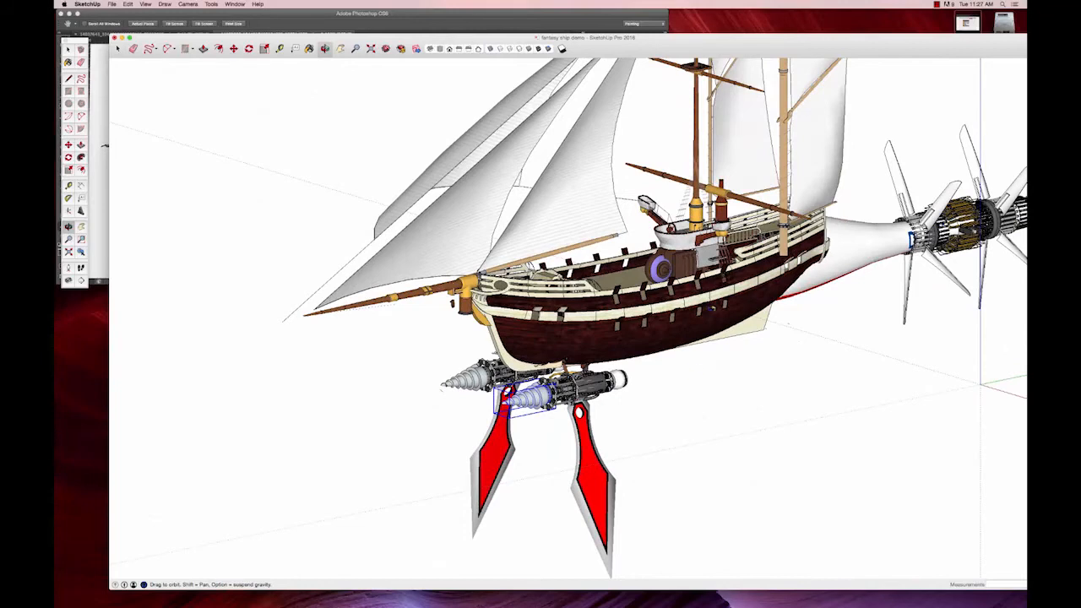
- Switch to the airship sketch in Photoshop and compare its pods and their hull mounts with the model
key(h)
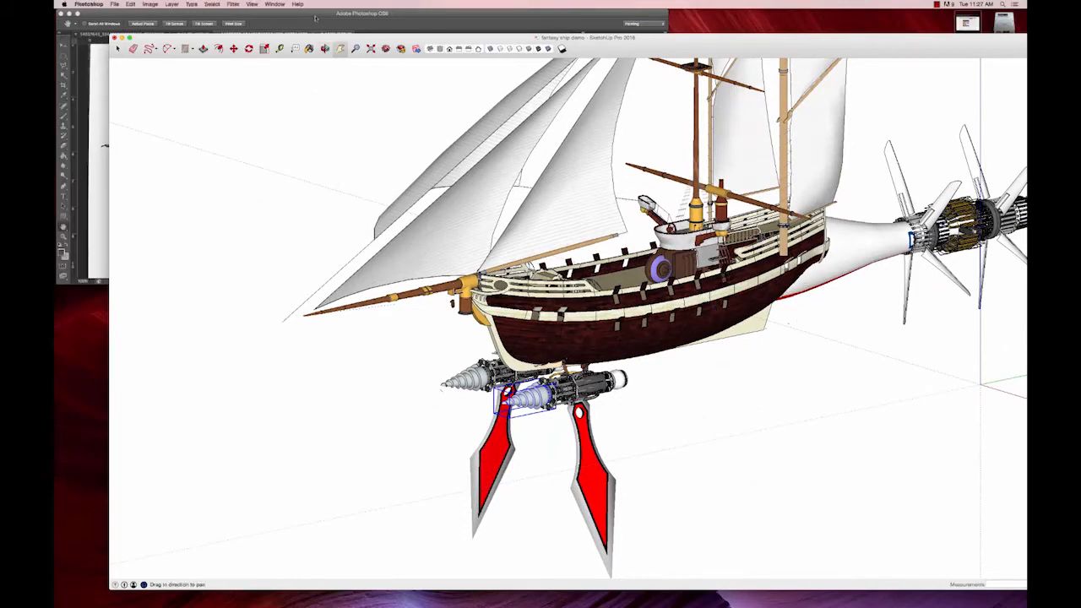
click(314, 15)
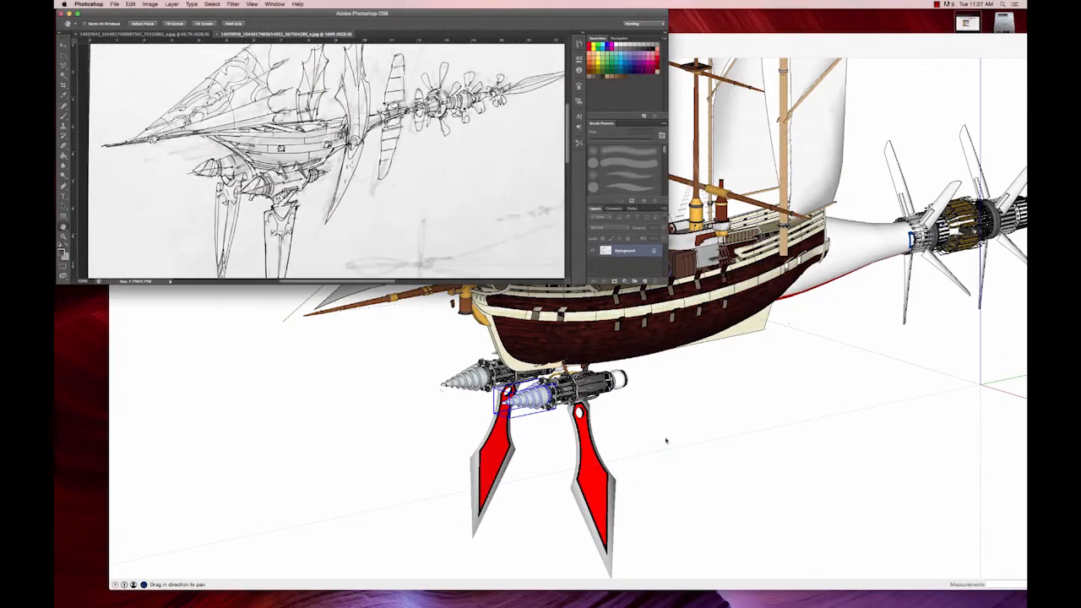
scroll(570, 383, up, 10)
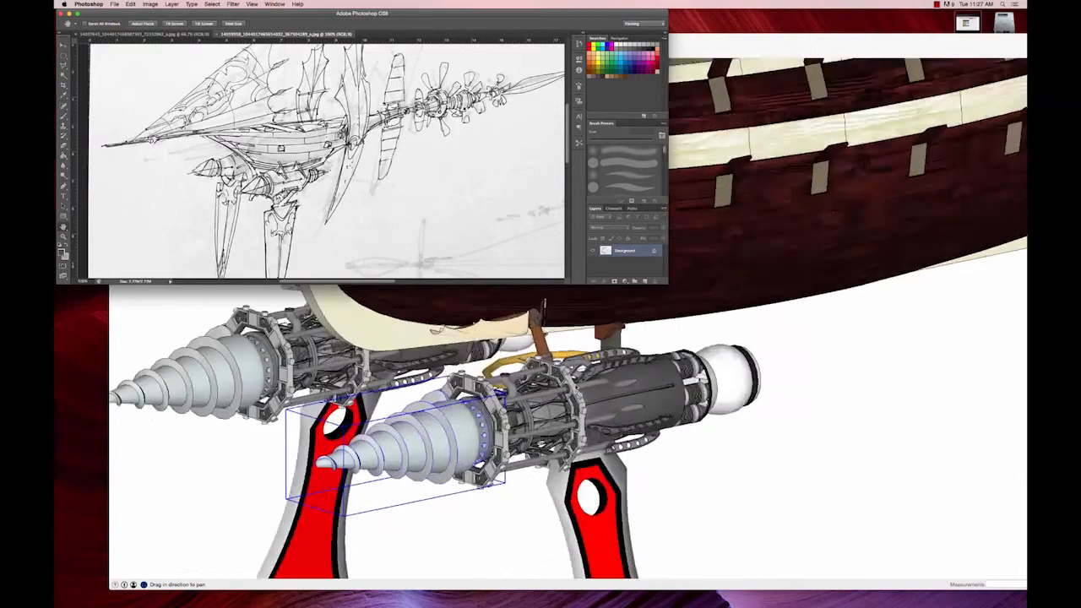
scroll(577, 379, up, 3)
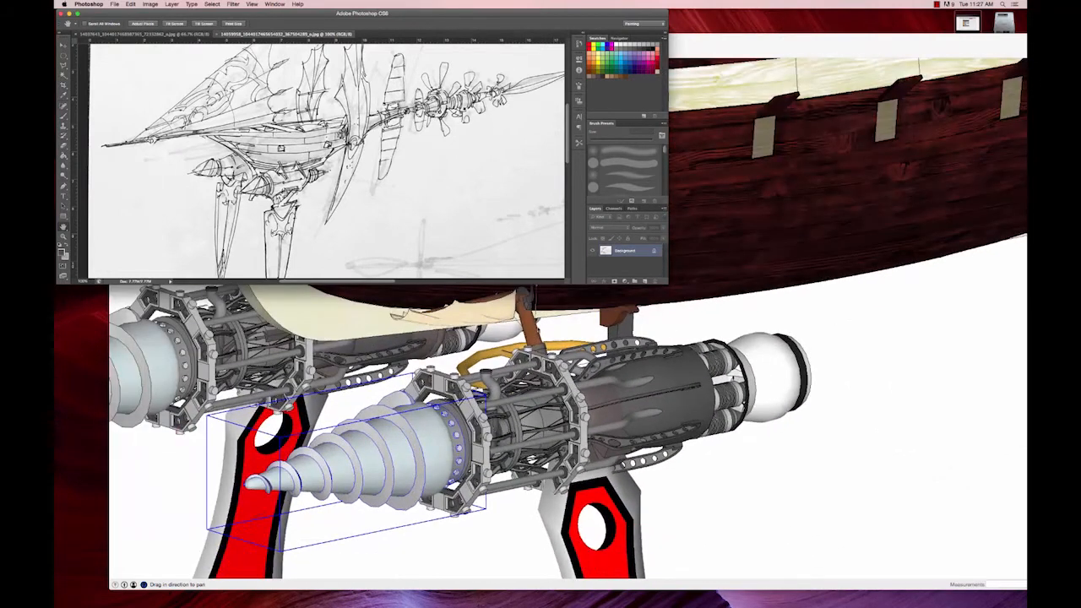
- Return to the SketchUp model and try to delete the torn canvas piece beside the pod's mounting strut
mouse_move(491, 330)
shift+middle_down()
mouse_move(575, 403)
mouse_move(733, 405)
shift+middle_up()
scroll(679, 404, up, 5)
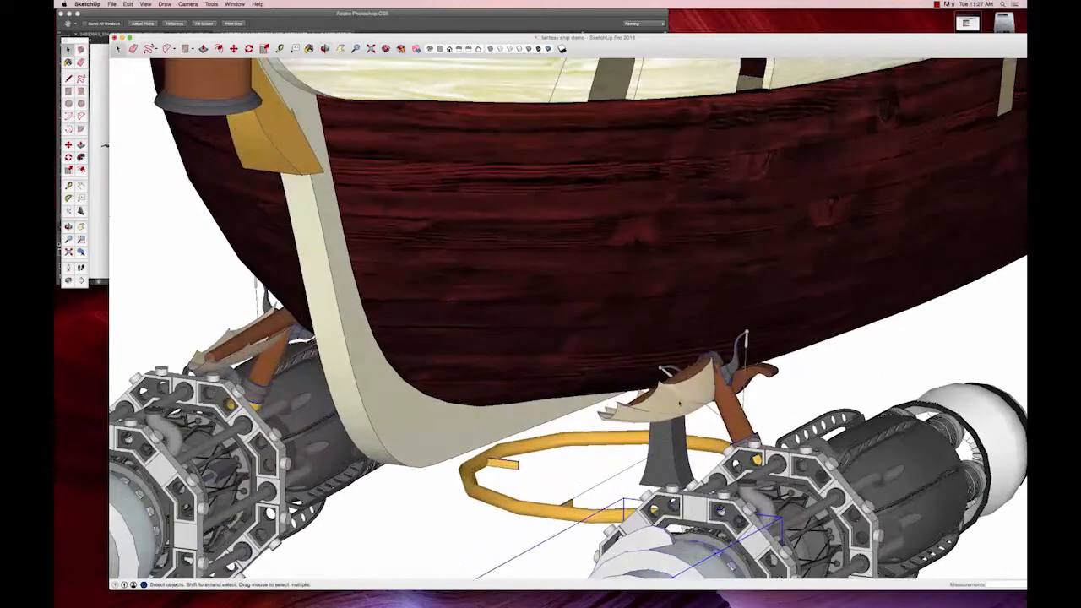
double_click(679, 404)
double_click(678, 404)
click(675, 406)
double_click(675, 406)
click(677, 405)
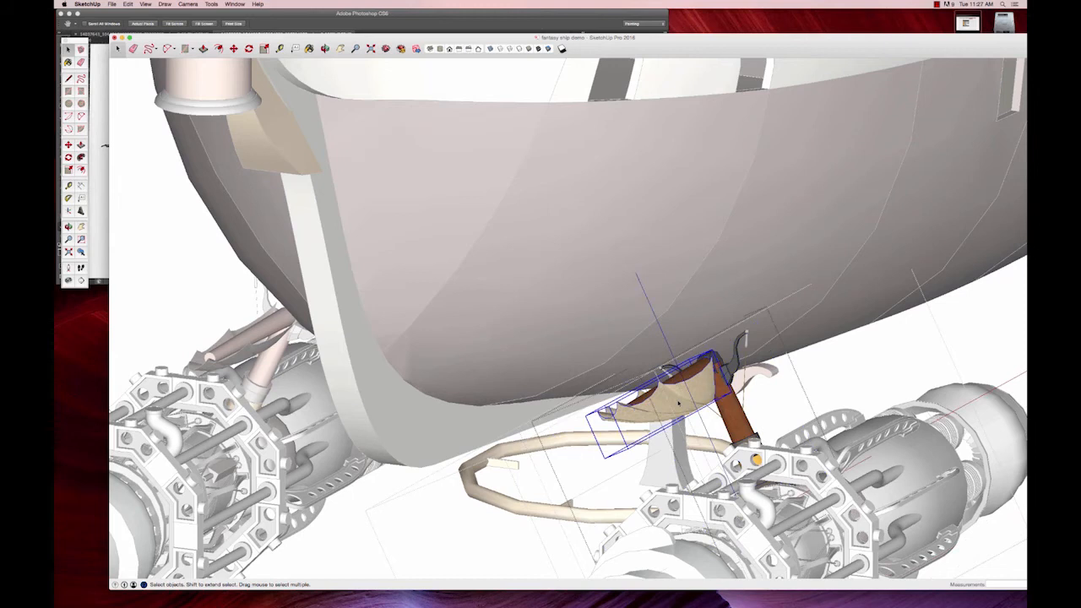
key(Delete)
- Check the mount on the opposite pod and undo the canvas piece deletion
middle_drag(642, 401, 765, 405)
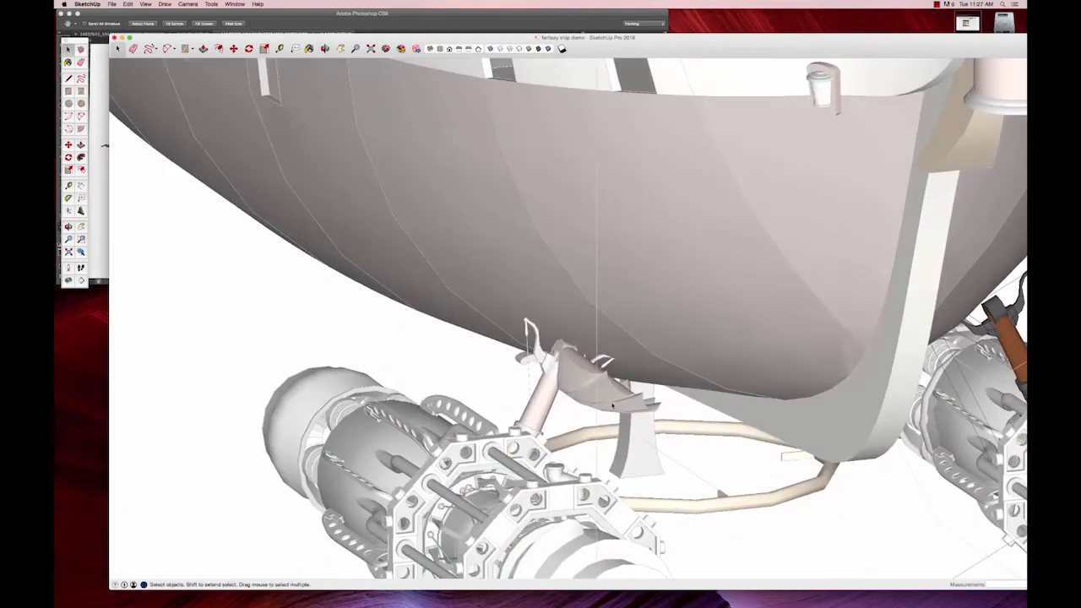
key(super+z)
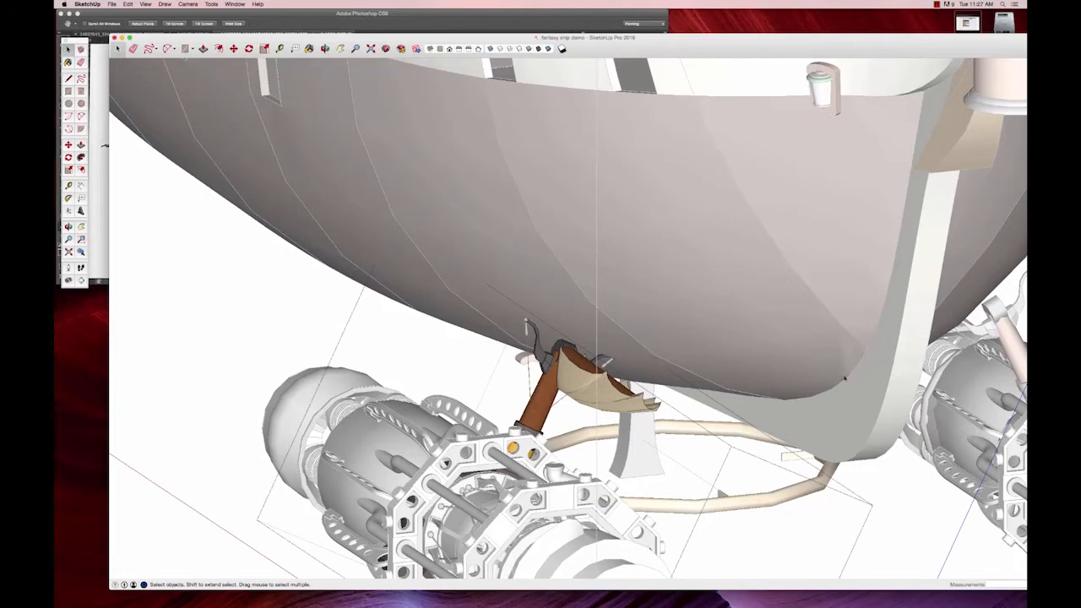
key(super+z)
key(super+z)
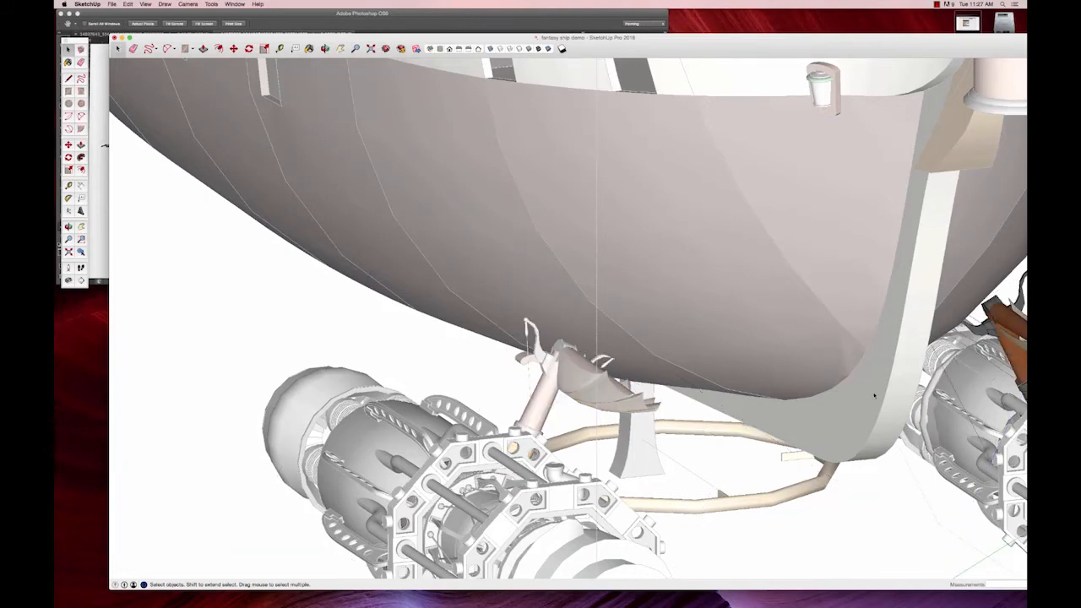
- Copy the pod's brown mounting strut with its bracket and base about 9' 2" rearward along the pod
shift+middle_drag(873, 386, 604, 392)
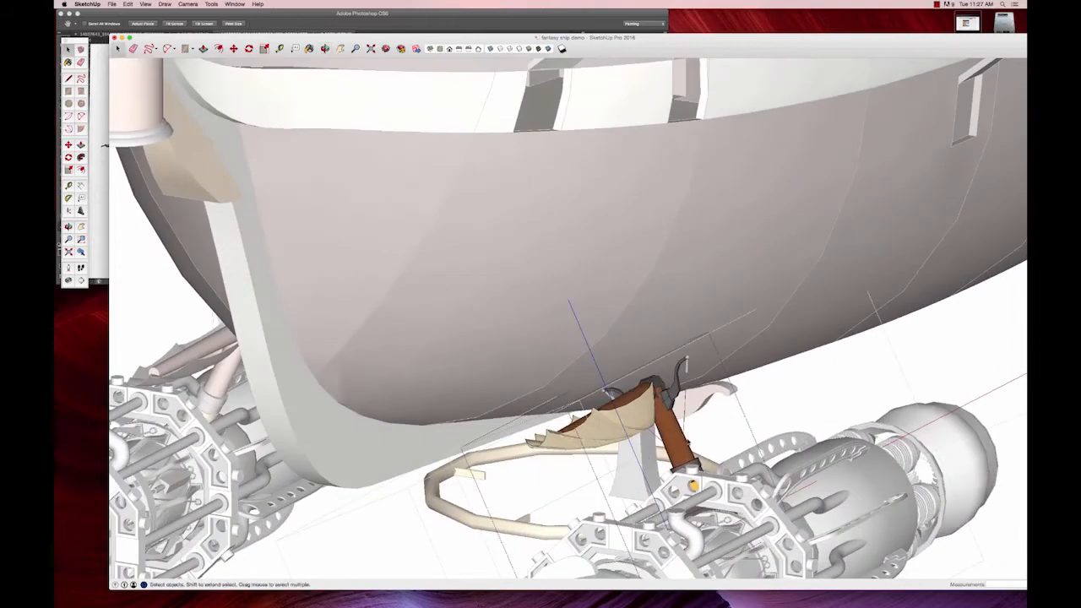
click(809, 411)
double_click(680, 440)
click(676, 443)
double_click(677, 442)
click(676, 443)
click(657, 384)
click(679, 392)
click(611, 392)
right_click(671, 436)
click(694, 499)
key(m)
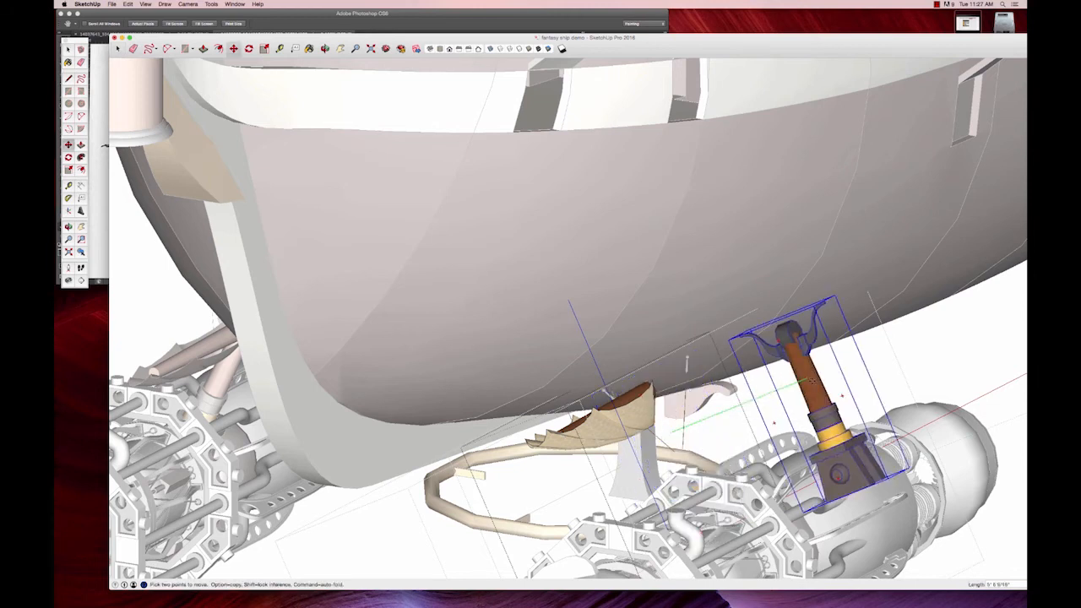
key(alt)
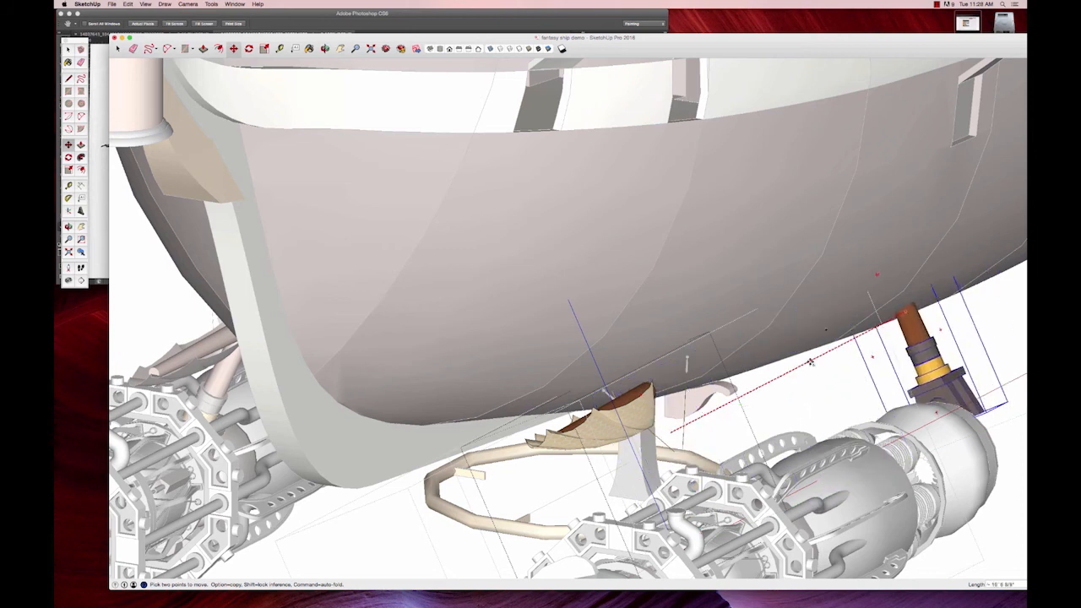
key(alt)
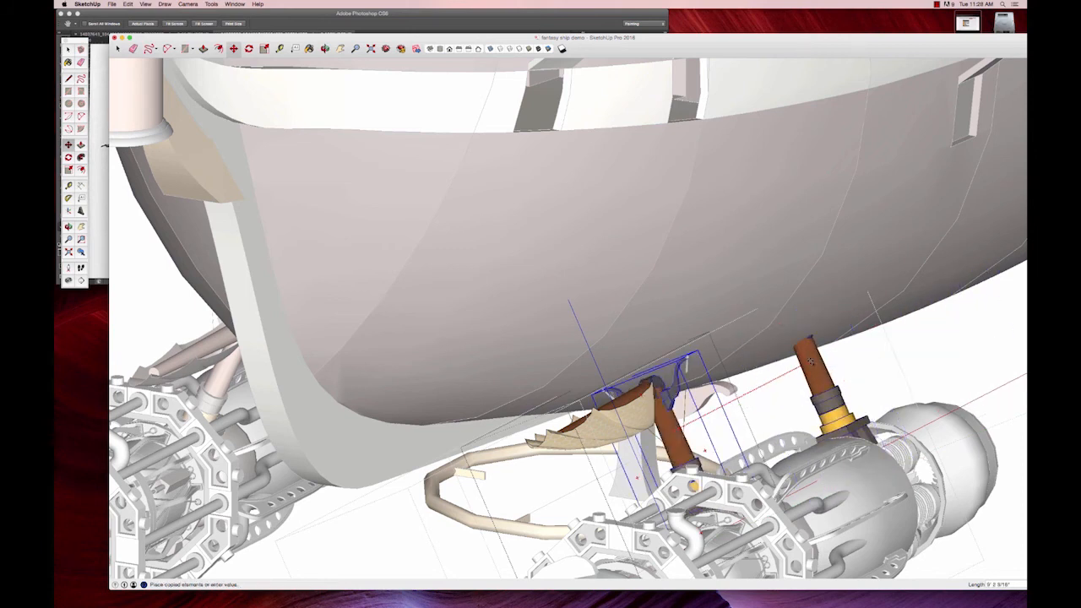
click(810, 362)
- Shift the copied rear strut slightly forward along the pod beneath the hull
key(h)
middle_drag(809, 362, 623, 385)
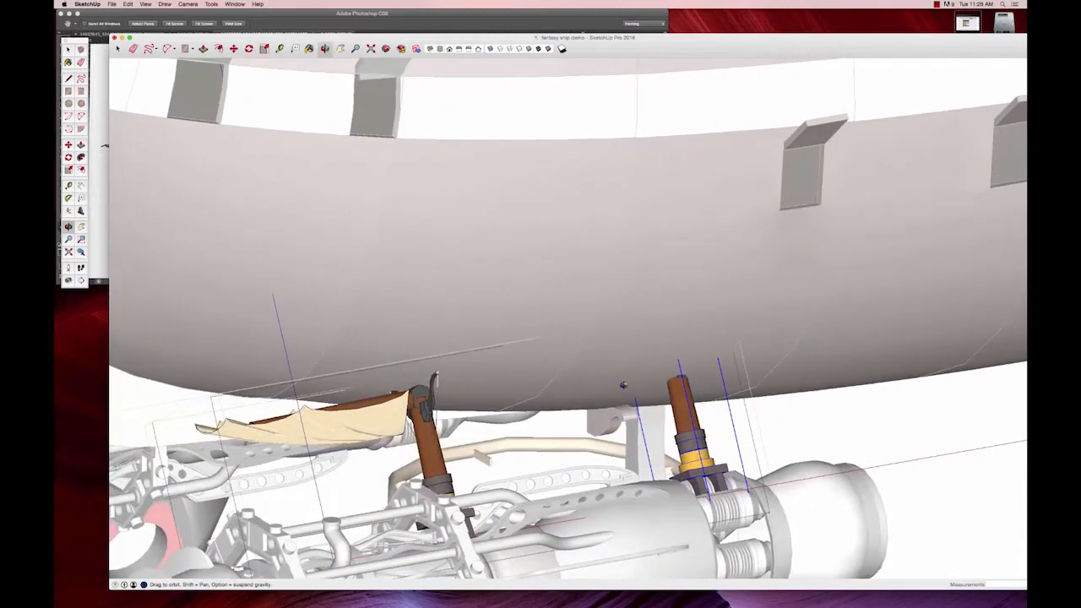
click(691, 438)
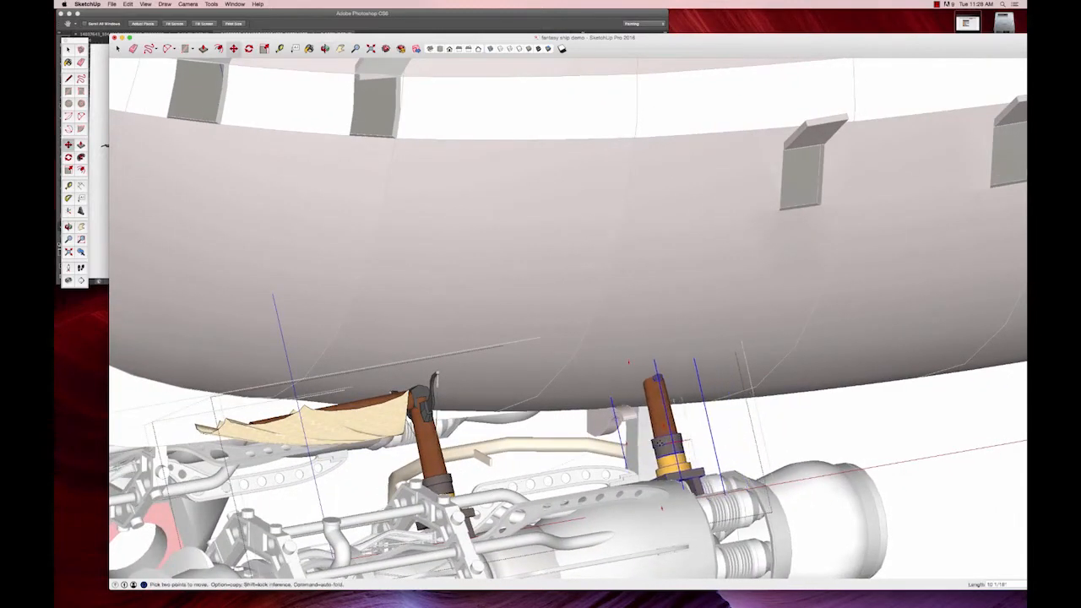
- Place the copied support strut on the rear of the engine casing beneath the hull
click(640, 445)
scroll(601, 458, down, 5)
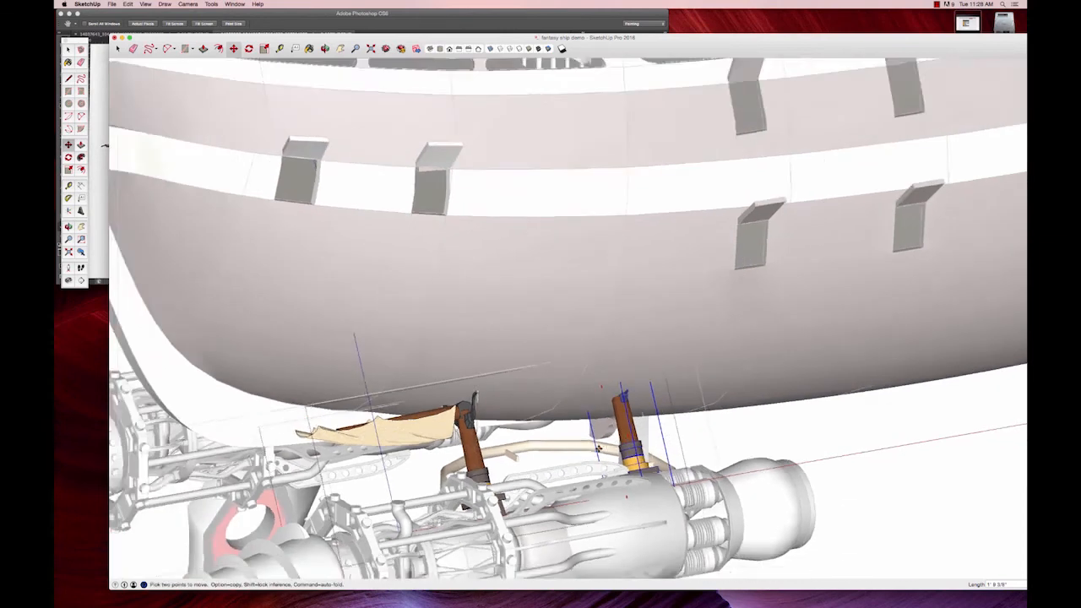
middle_drag(599, 460, 1020, 407)
middle_drag(591, 424, 677, 441)
scroll(617, 425, up, 5)
key(space)
- Turn off textures and open the nested groups around the front strut on the opposite engine for editing
key(shift+t)
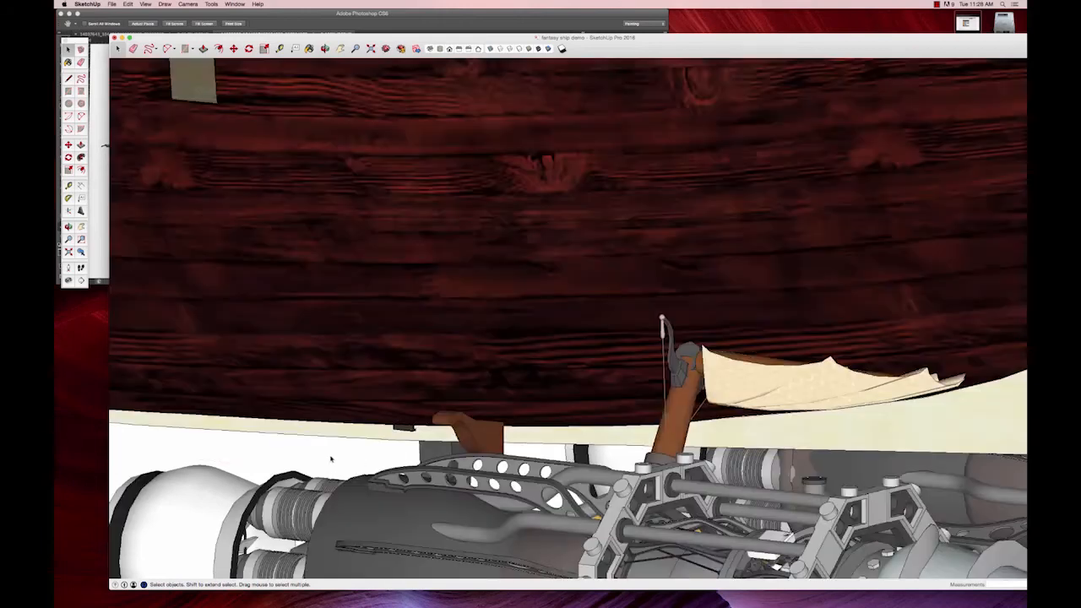
key(shift+m)
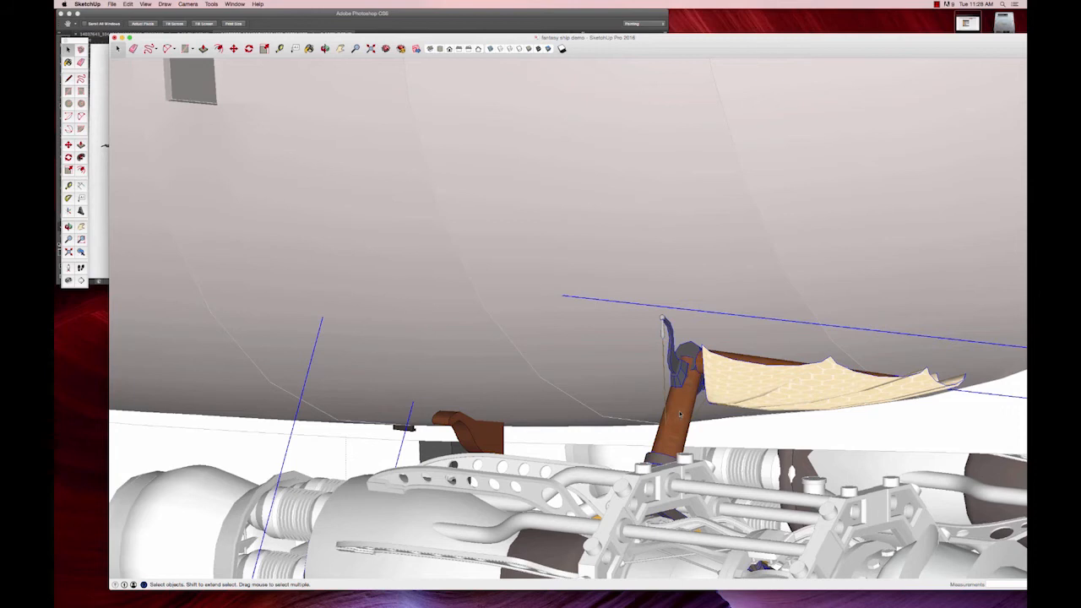
double_click(680, 412)
click(680, 412)
double_click(680, 411)
click(681, 409)
double_click(683, 400)
click(684, 396)
double_click(684, 395)
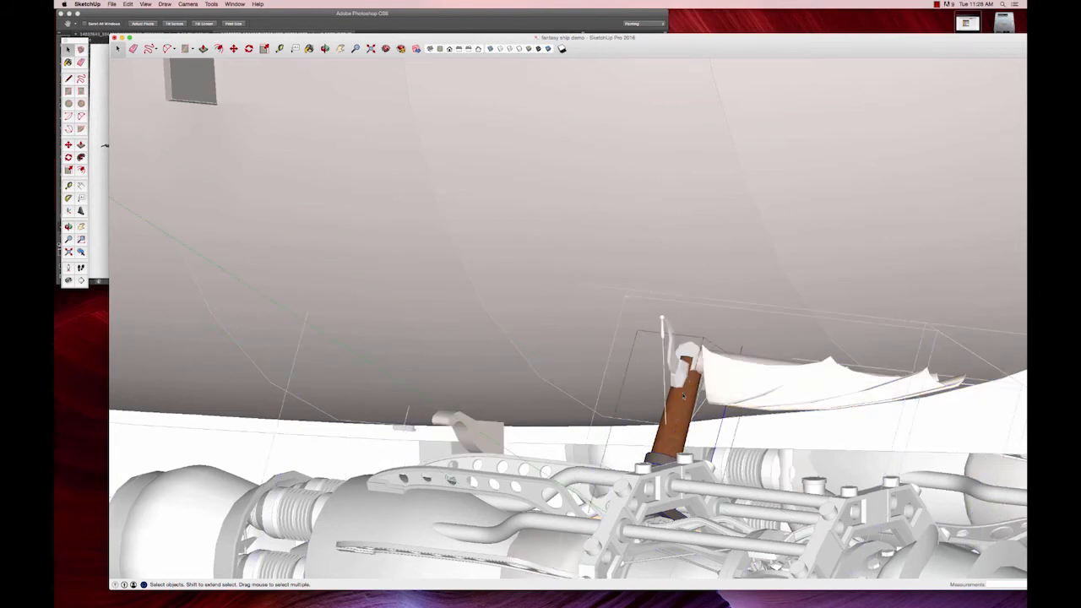
- Select the front strut together with its attached bracket parts and combine them into a group
click(363, 463)
click(685, 399)
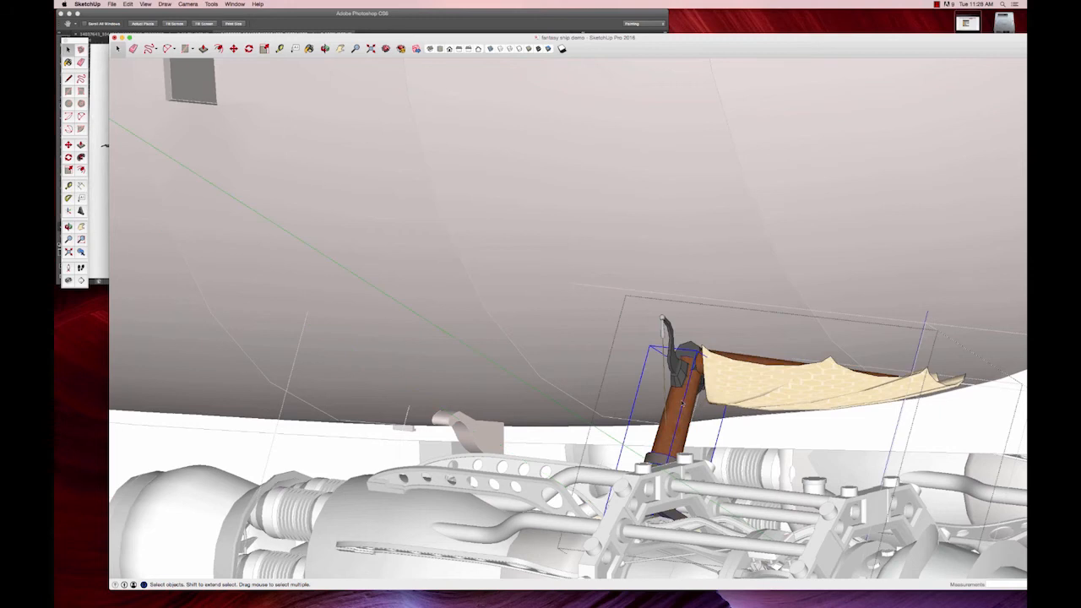
shift+click(683, 383)
shift+click(708, 388)
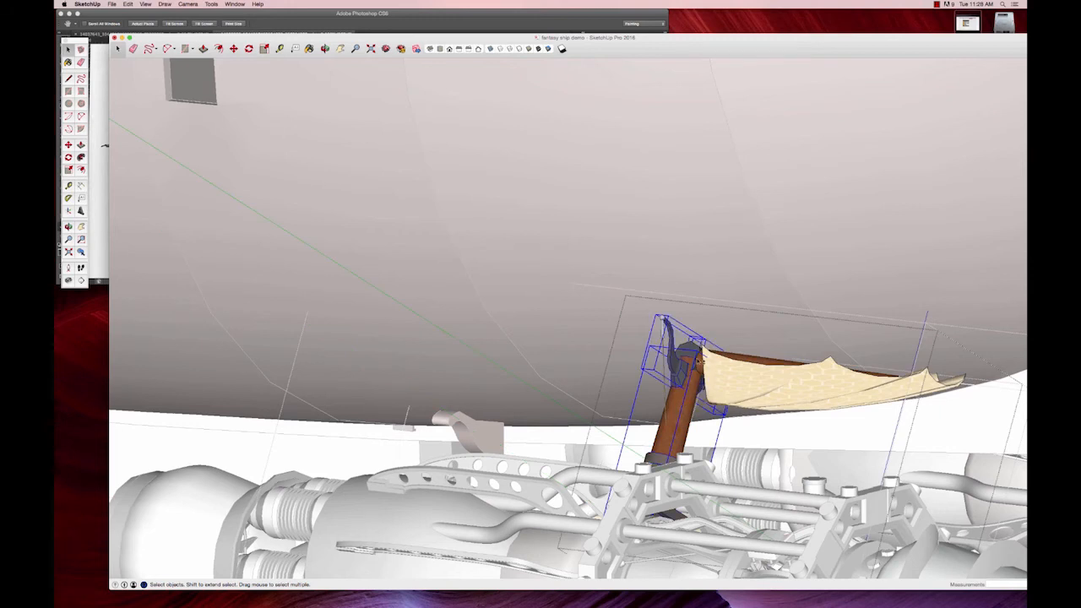
shift+click(695, 356)
right_click(687, 365)
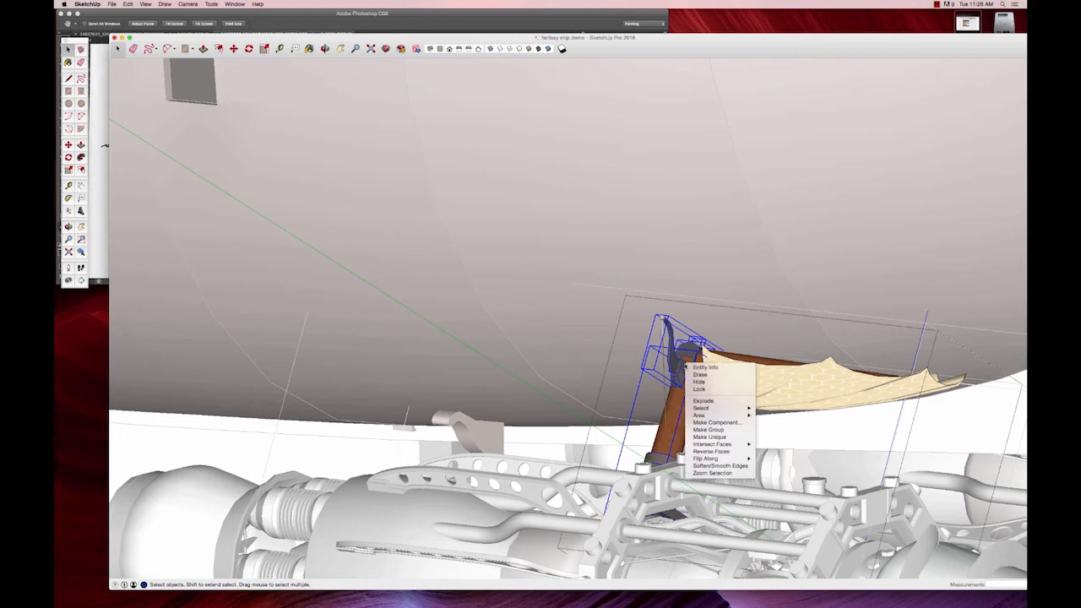
click(725, 428)
- Copy the grouped front strut backward along the red axis to the rear of the engine casing
key(m)
click(685, 407)
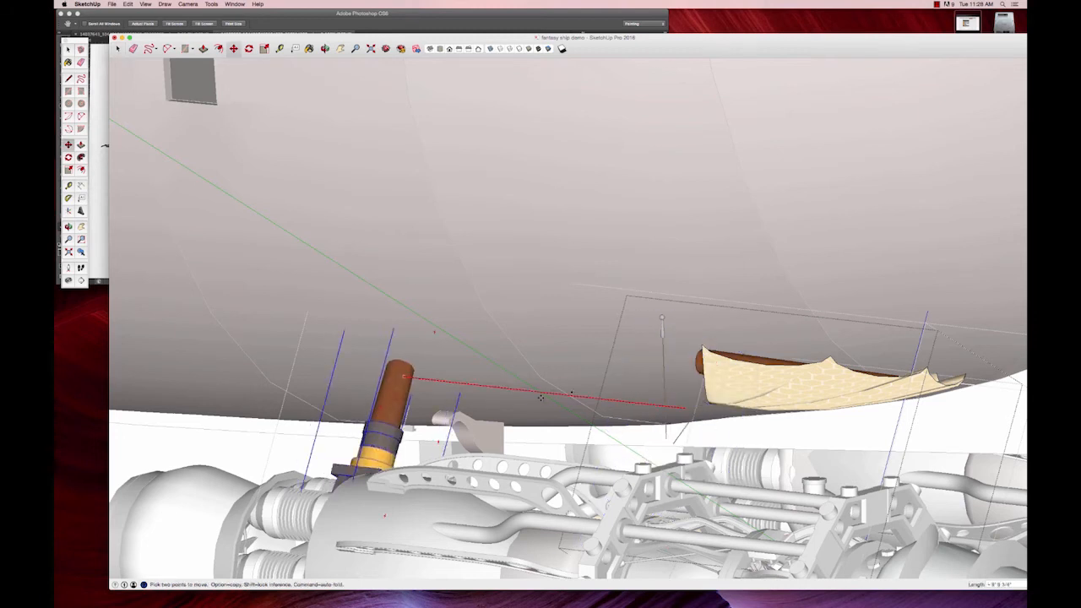
key(alt)
click(505, 427)
- Adjust the copied rear strut's position so that it sits on top of the engine casing, and deselect it
middle_drag(490, 448, 464, 501)
scroll(497, 535, up, 2)
shift+middle_drag(464, 502, 442, 415)
click(443, 415)
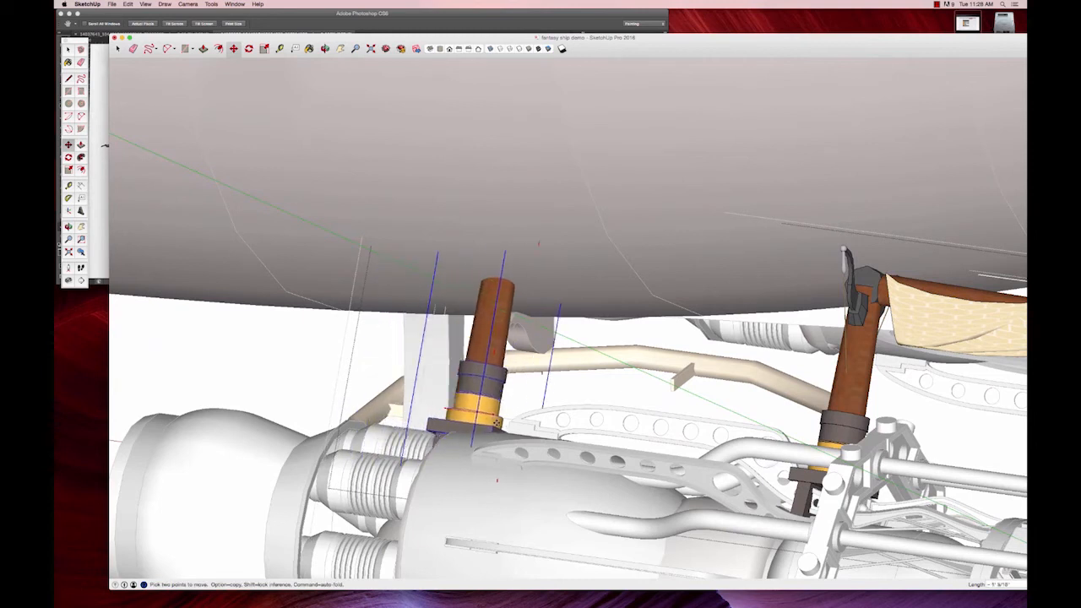
scroll(582, 411, down, 3)
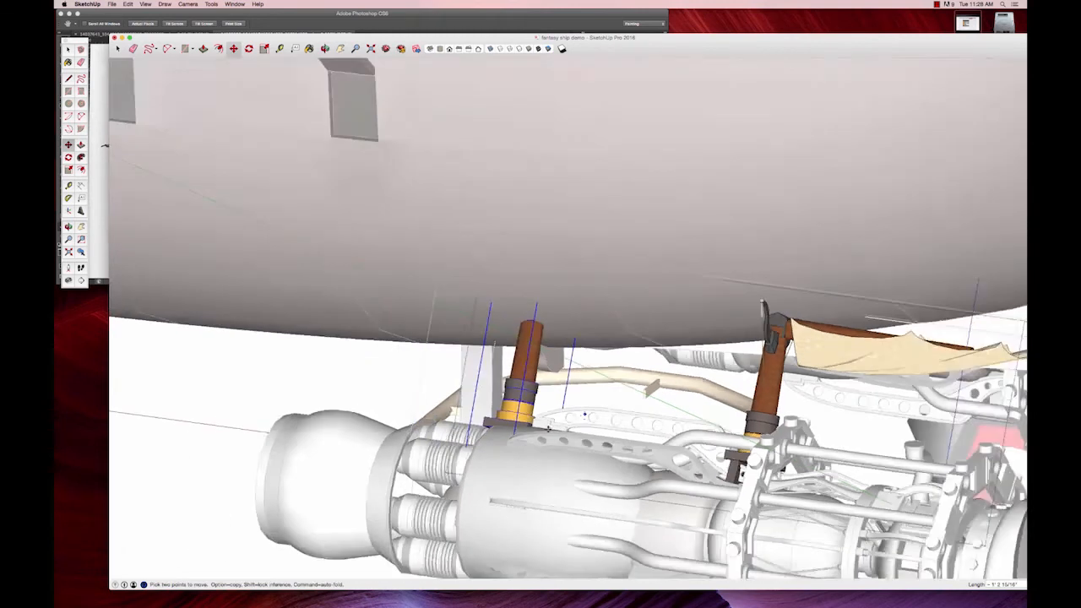
key(space)
click(296, 429)
- Check the struts on both engines against the whole ship and save the model
middle_drag(627, 418, 497, 425)
drag(760, 407, 353, 363)
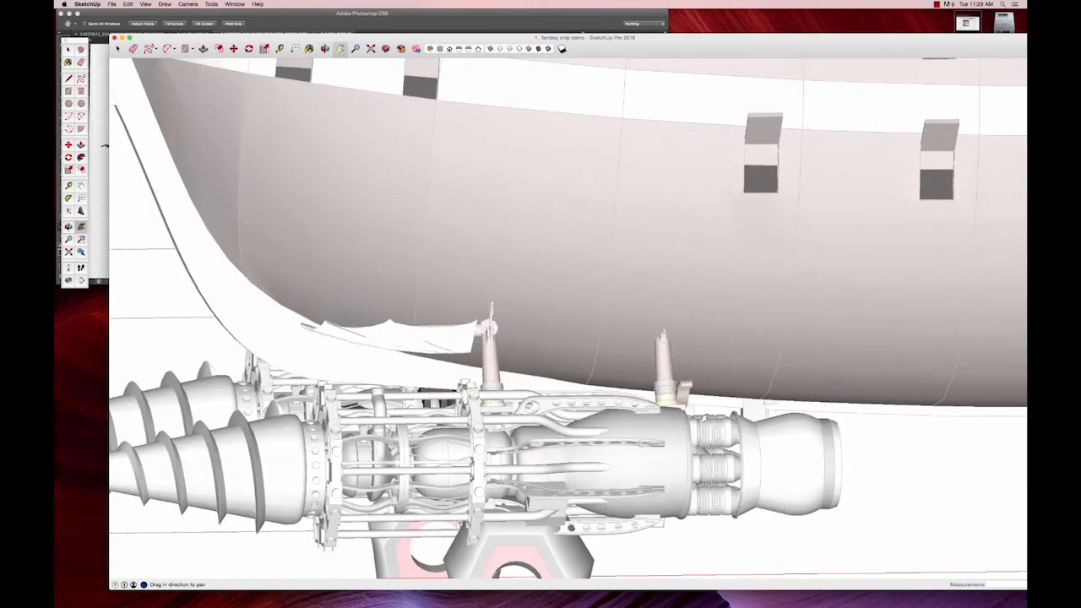
drag(687, 322, 592, 341)
scroll(660, 487, down, 6)
drag(625, 478, 757, 428)
key(o)
key(space)
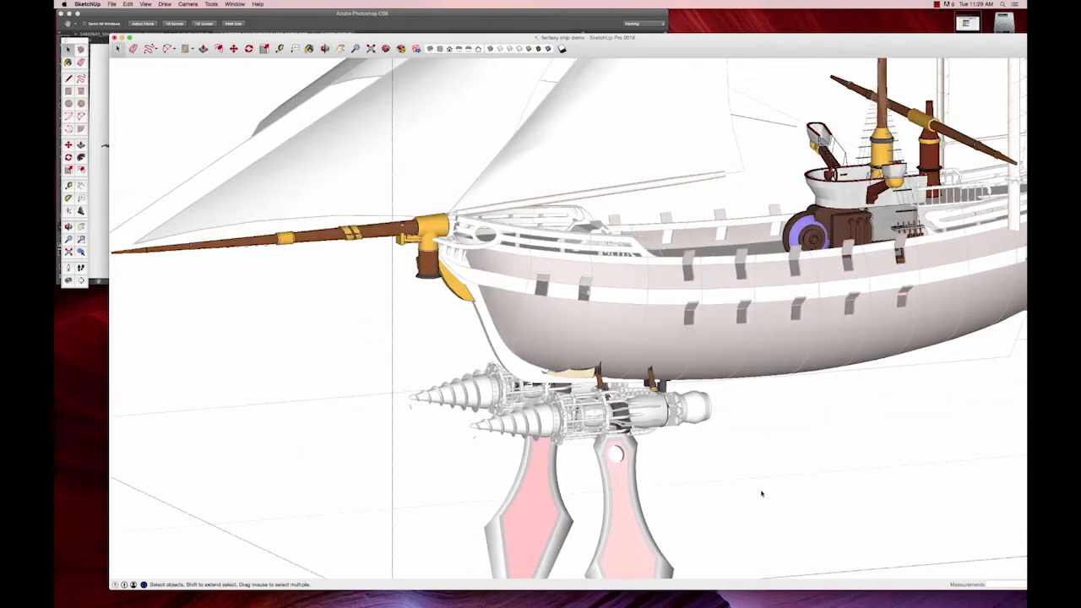
click(110, 4)
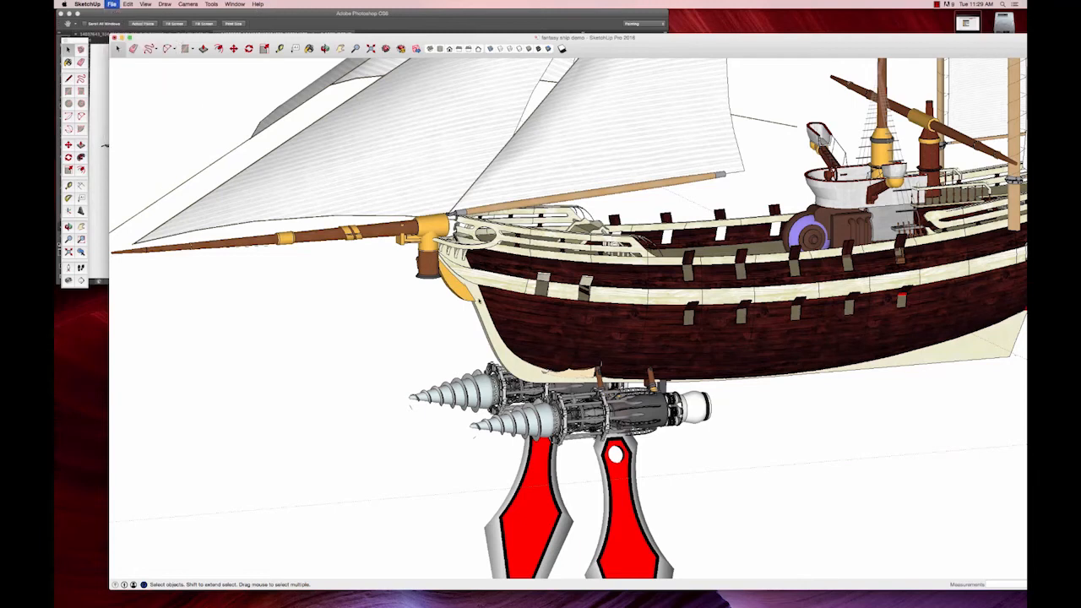
- Switch to Photoshop to examine the blade-shaped legs in the reference sketch, and return to SketchUp
click(344, 22)
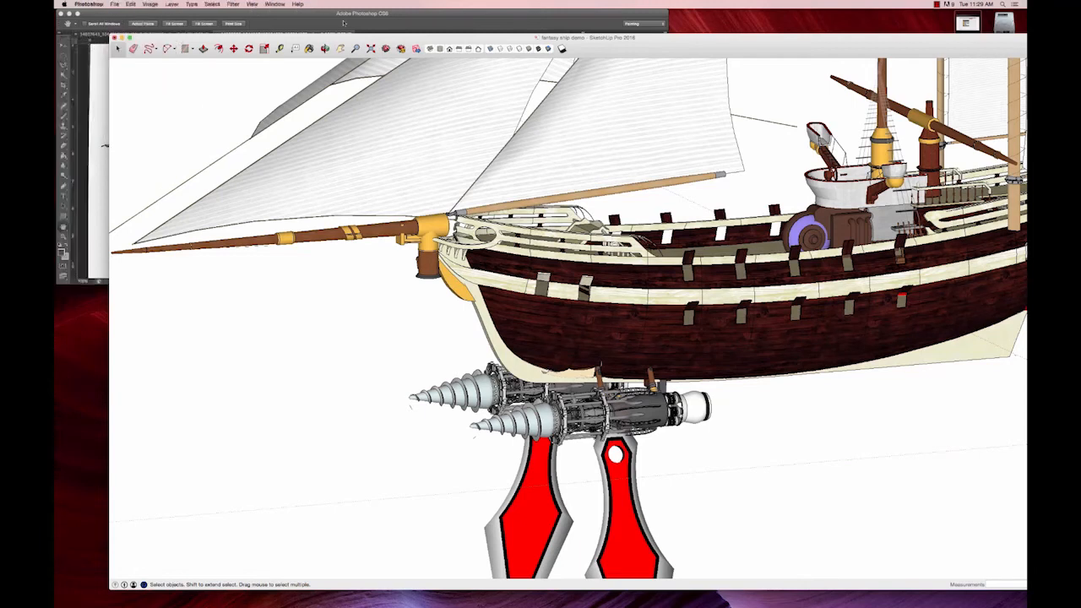
scroll(411, 192, down, 5)
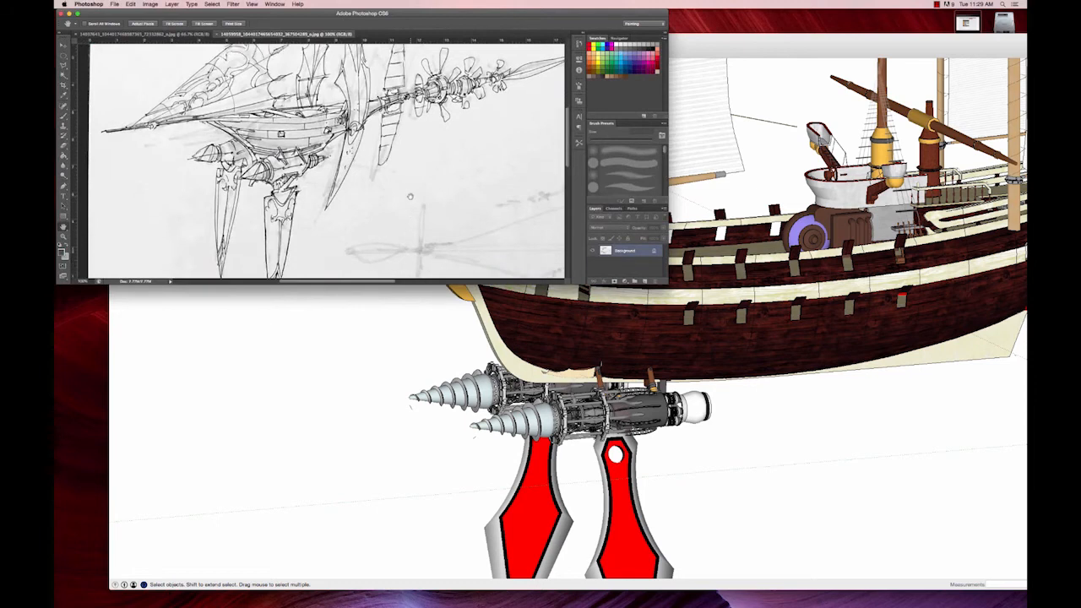
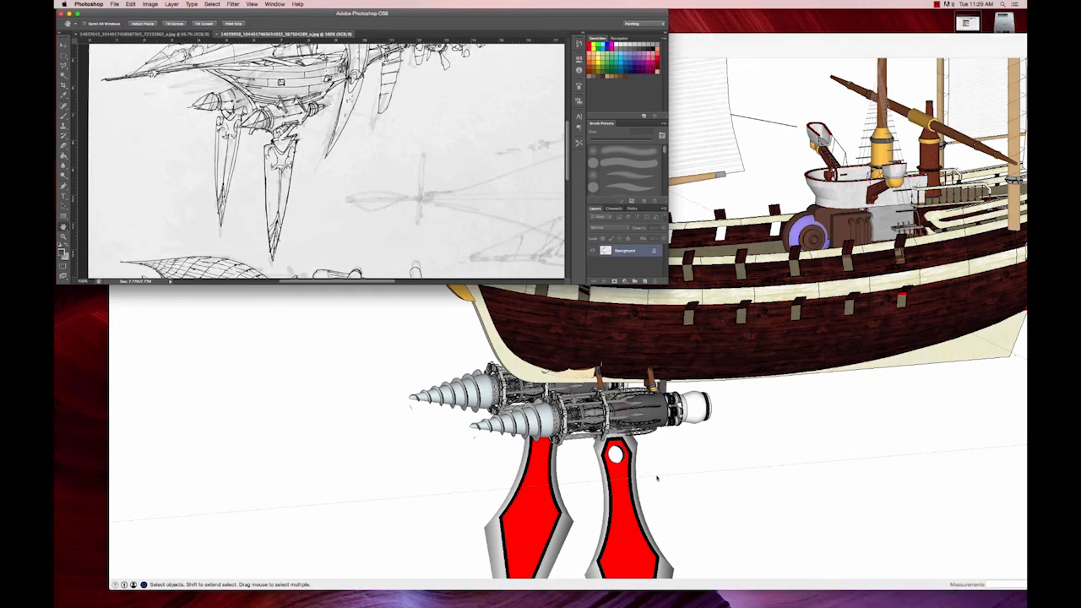
click(657, 478)
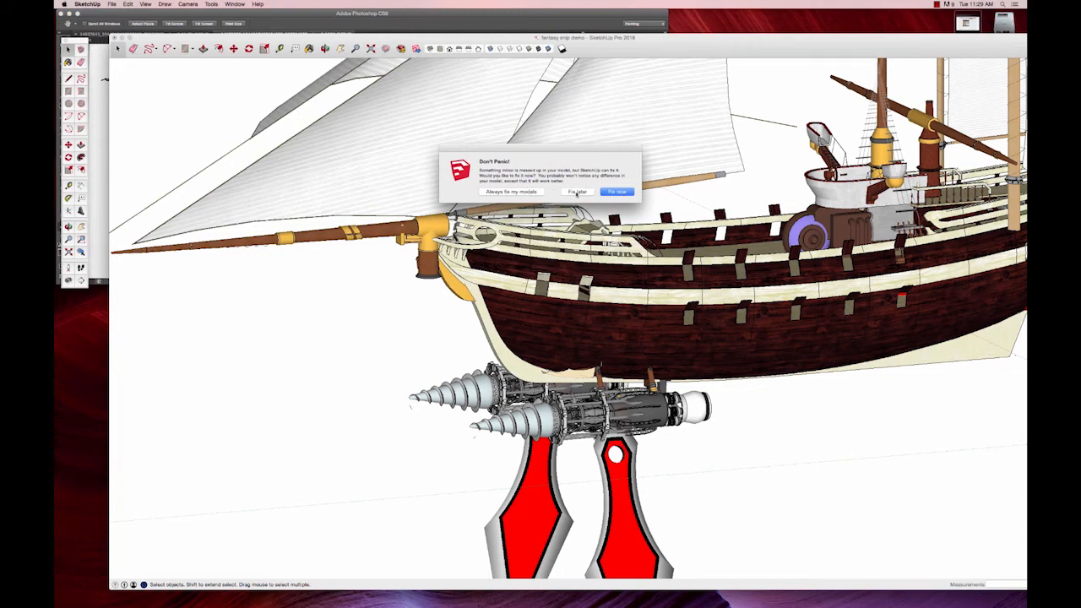
- Postpone the model repair and examine where the red blade legs meet the undersides of the engines
click(579, 191)
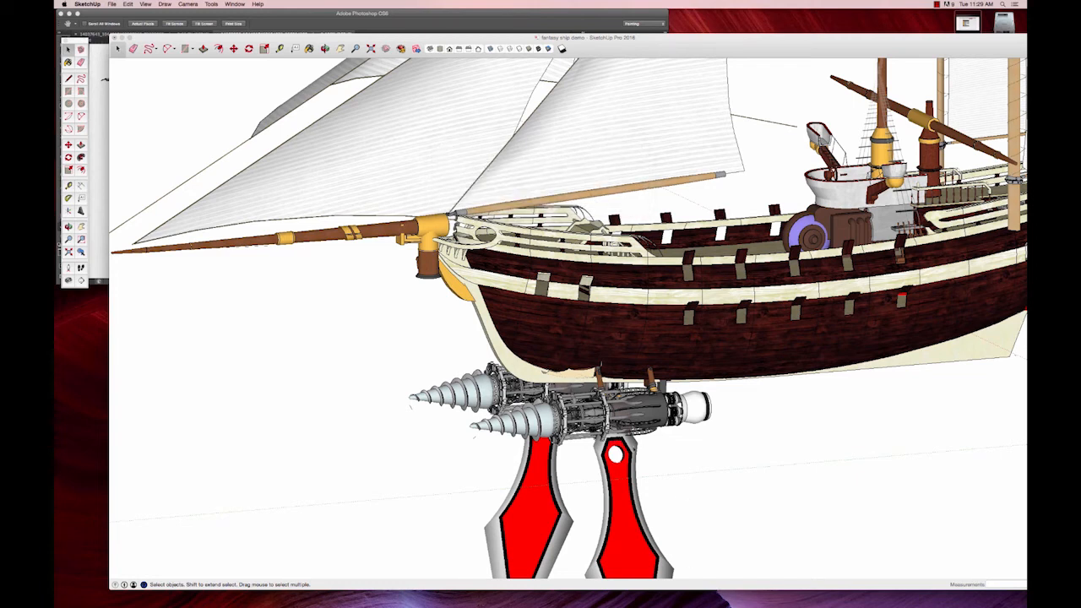
scroll(379, 338, up, 6)
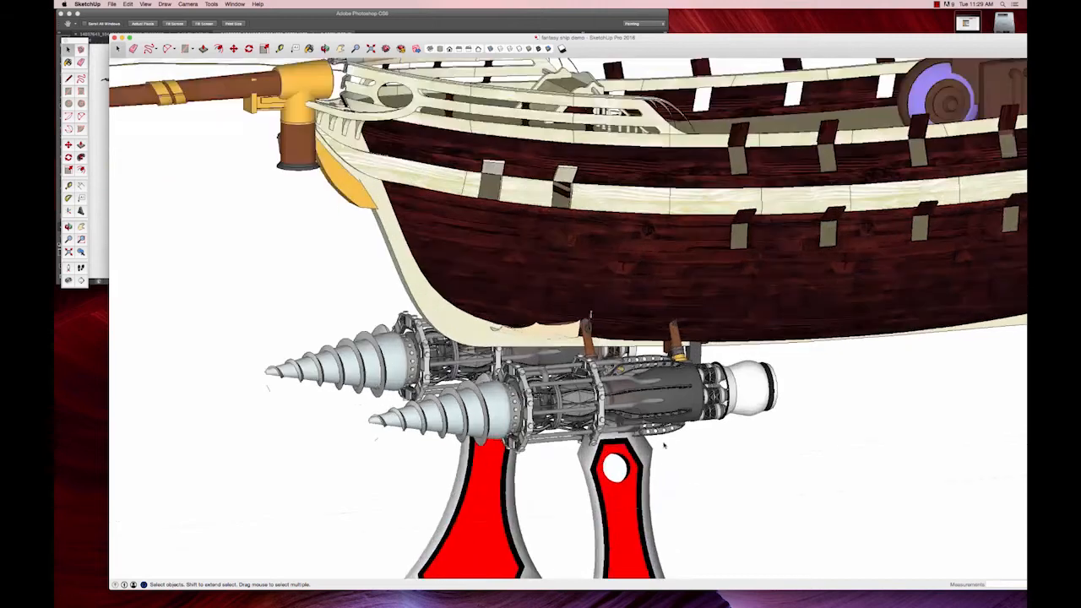
scroll(671, 448, down, 6)
mouse_move(667, 452)
shift+middle_down()
mouse_move(636, 455)
mouse_move(709, 325)
mouse_move(618, 340)
mouse_move(572, 399)
mouse_move(459, 379)
mouse_move(590, 402)
shift+middle_up()
scroll(621, 344, down, 6)
scroll(589, 402, up, 5)
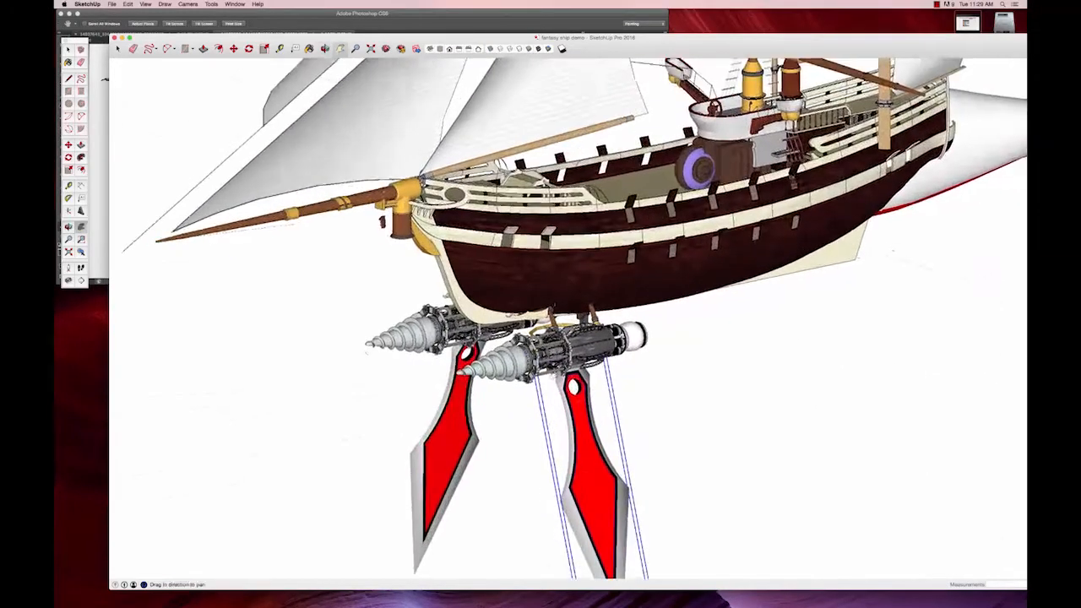
scroll(557, 380, up, 4)
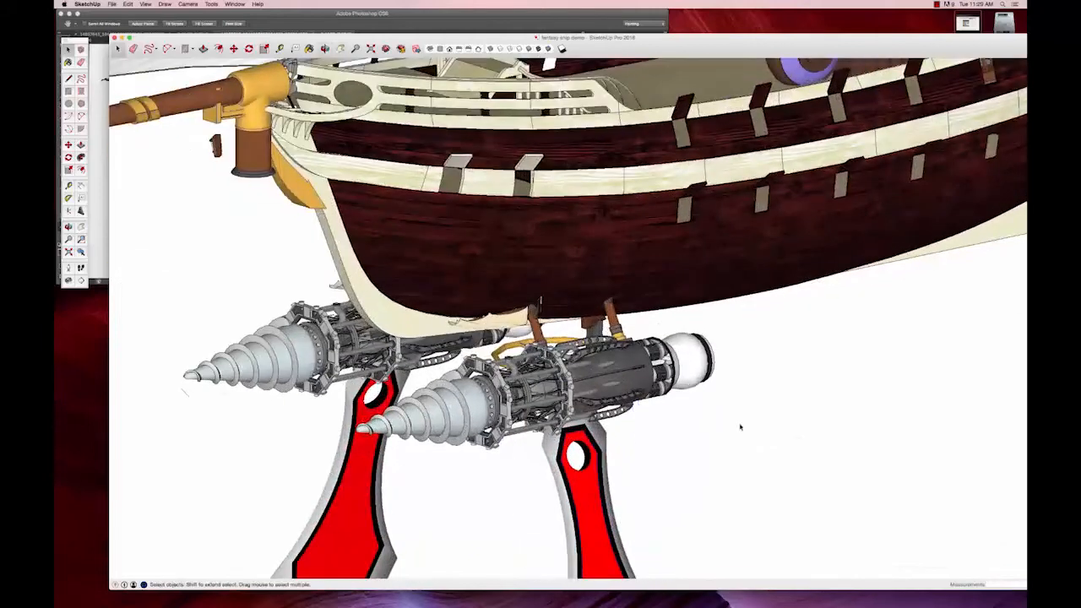
- Search the 3D Warehouse for "hydraulics" and browse the results for usable mechanical parts
click(112, 4)
mouse_move(143, 113)
click(201, 113)
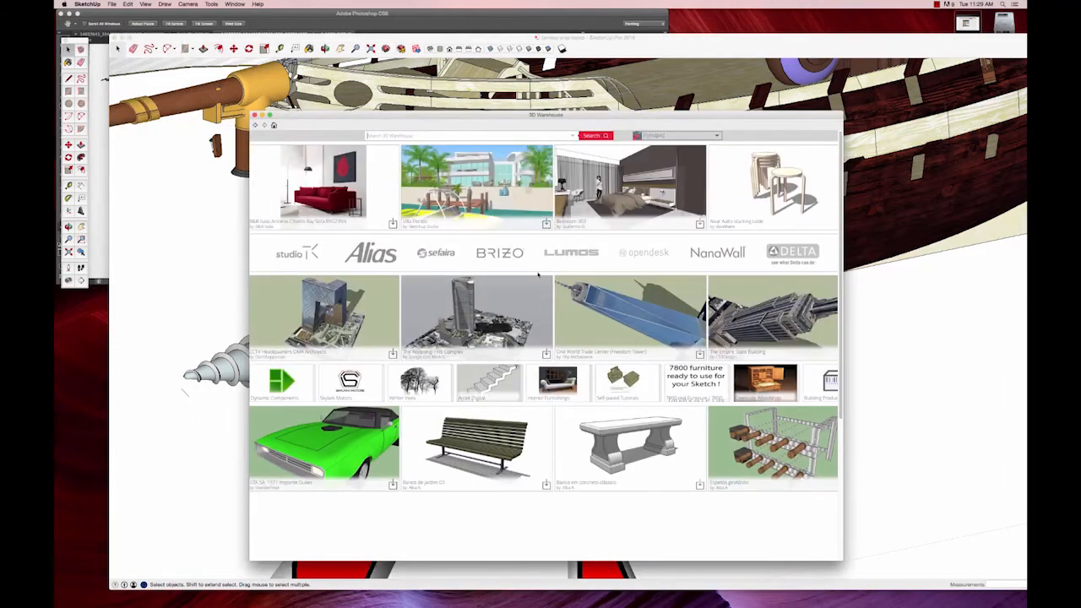
click(470, 137)
text(hydraulics)
key(Return)
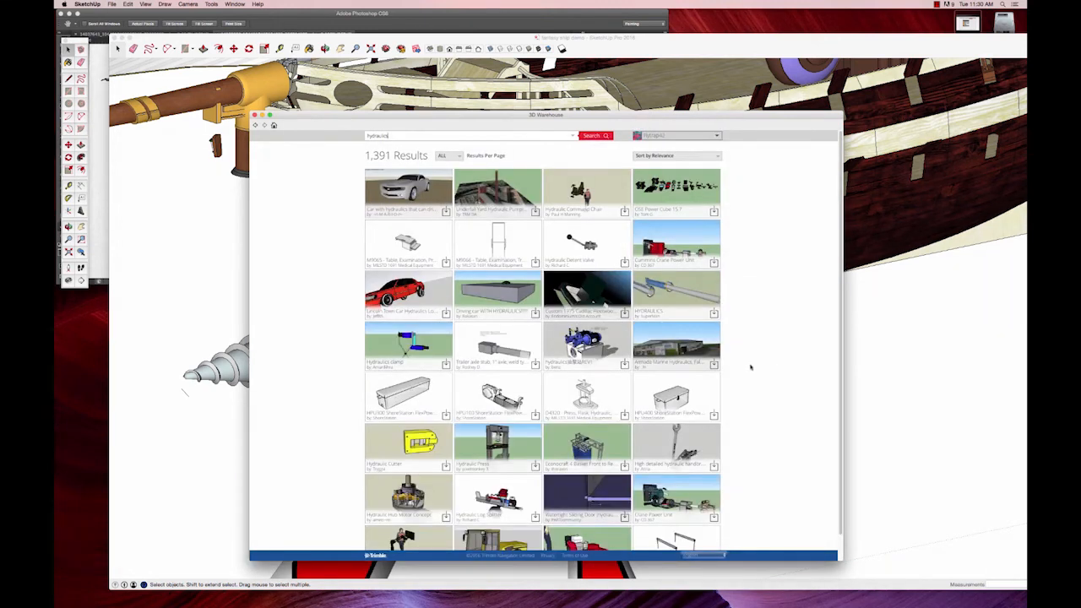
scroll(749, 329, down, 5)
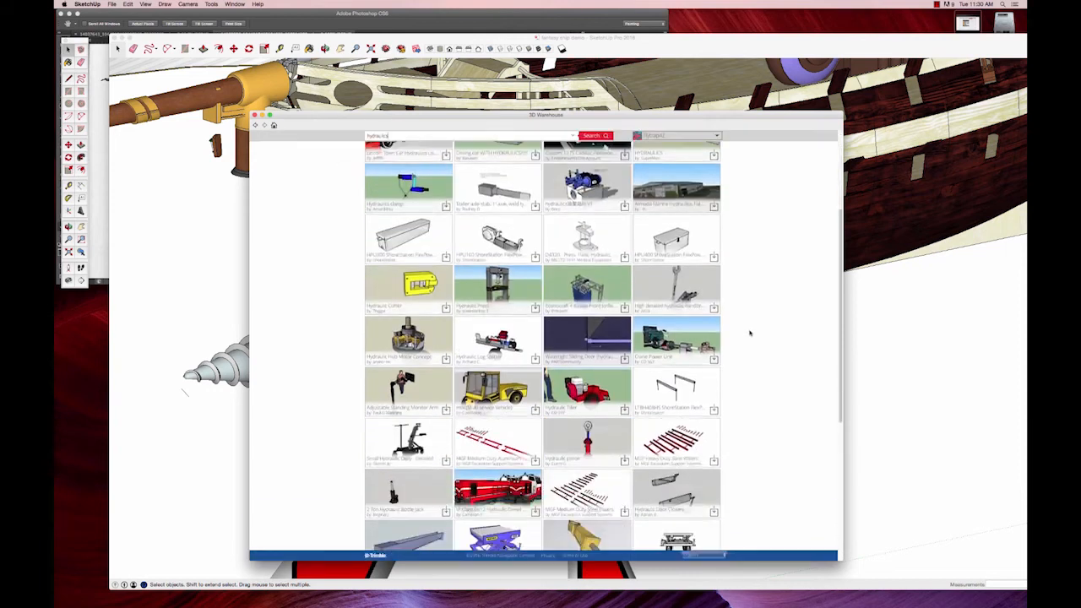
scroll(748, 333, down, 6)
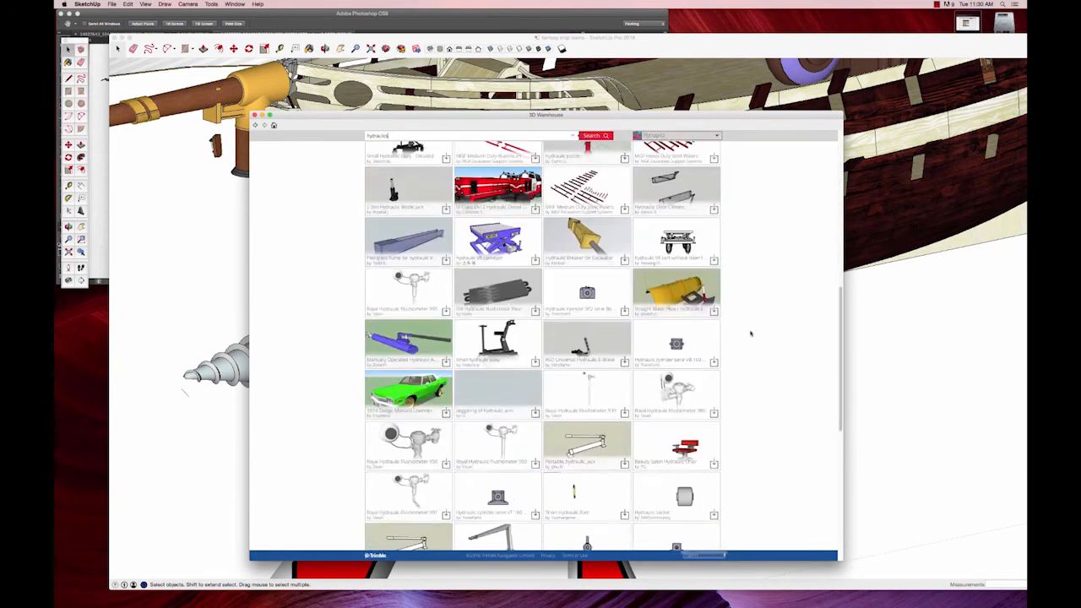
scroll(750, 333, up, 3)
scroll(750, 333, up, 8)
scroll(749, 333, down, 15)
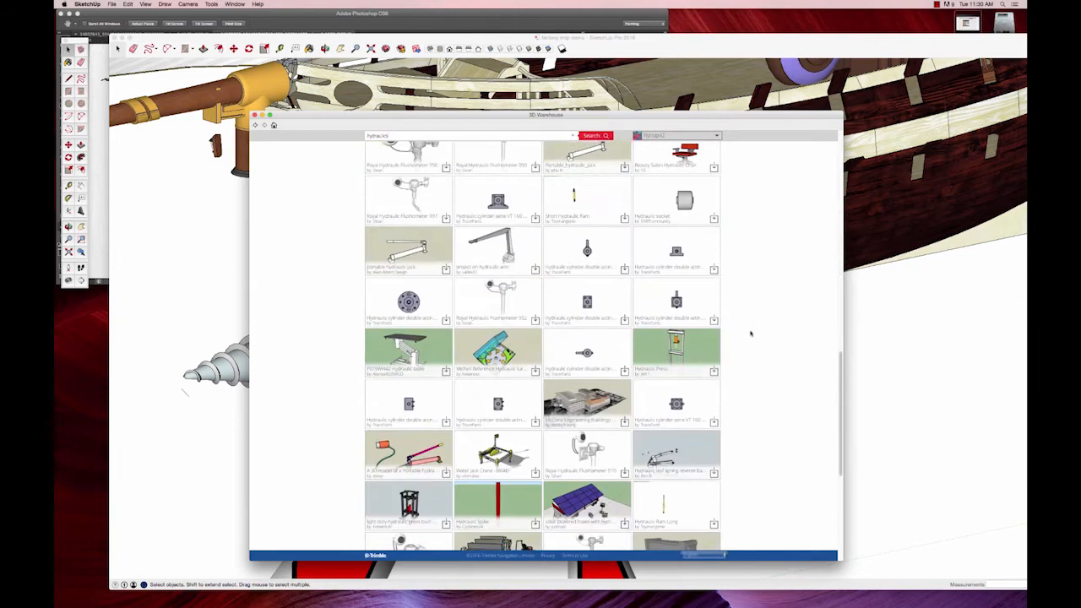
scroll(750, 334, down, 6)
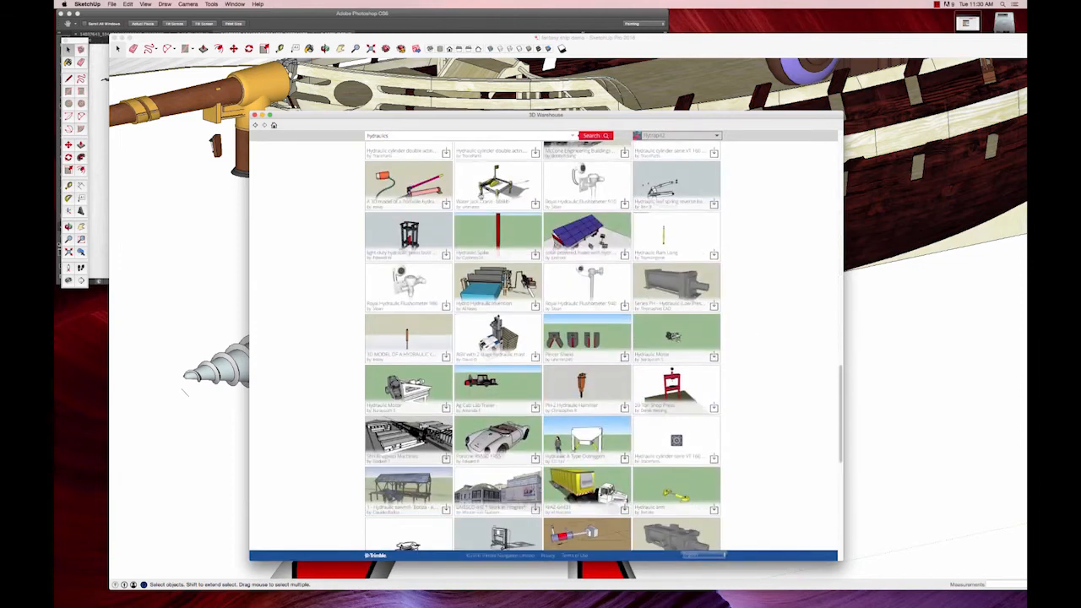
- Search the 3D Warehouse for "f1 race car" and look through the models for suspension parts
drag(394, 136, 359, 136)
text(f1 race car)
key(Return)
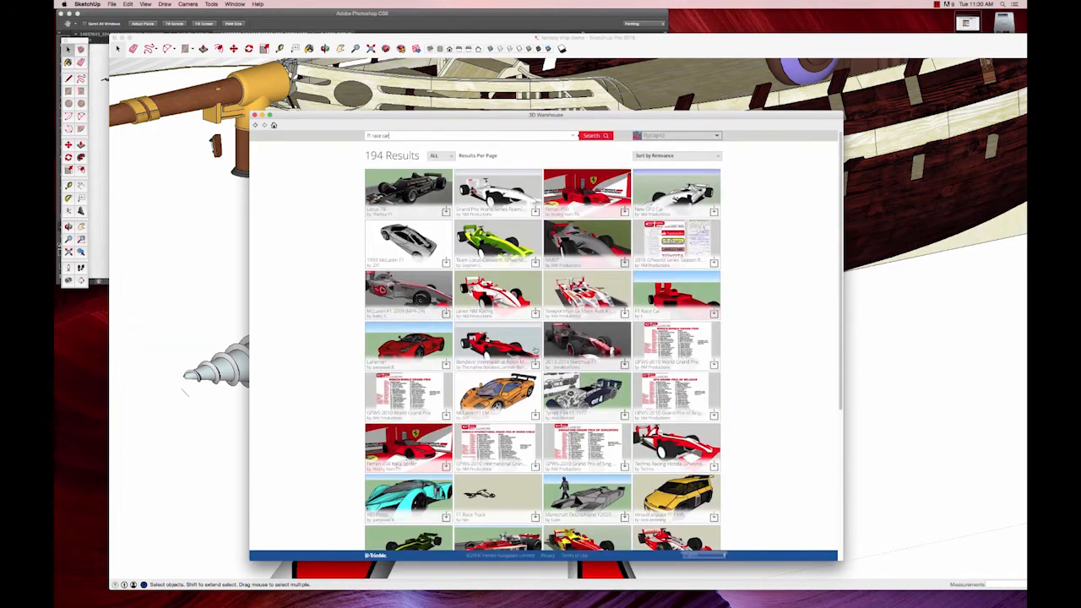
scroll(605, 279, down, 5)
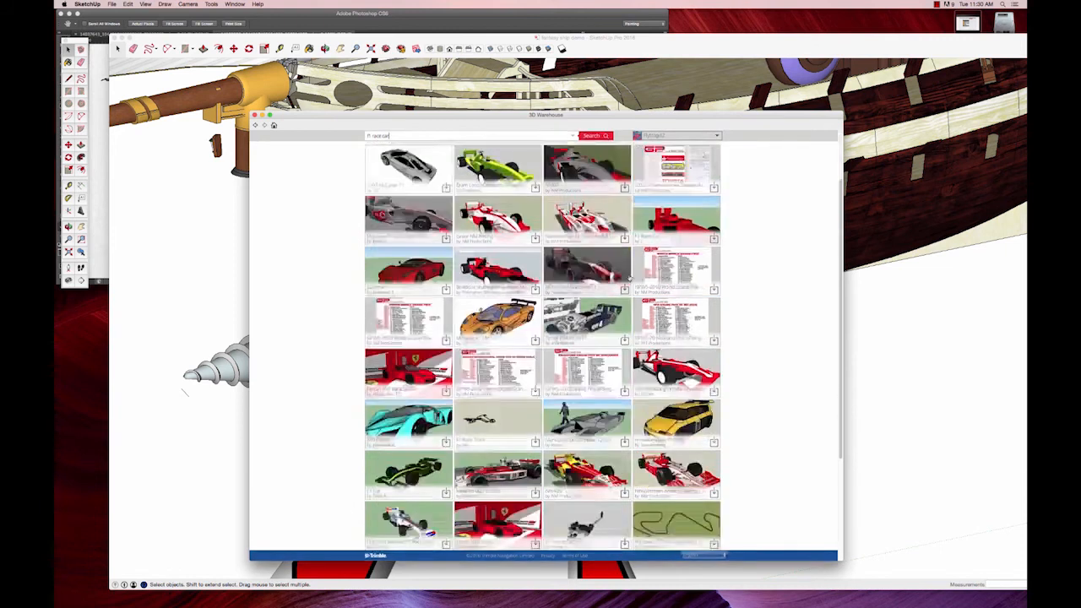
scroll(457, 331, down, 5)
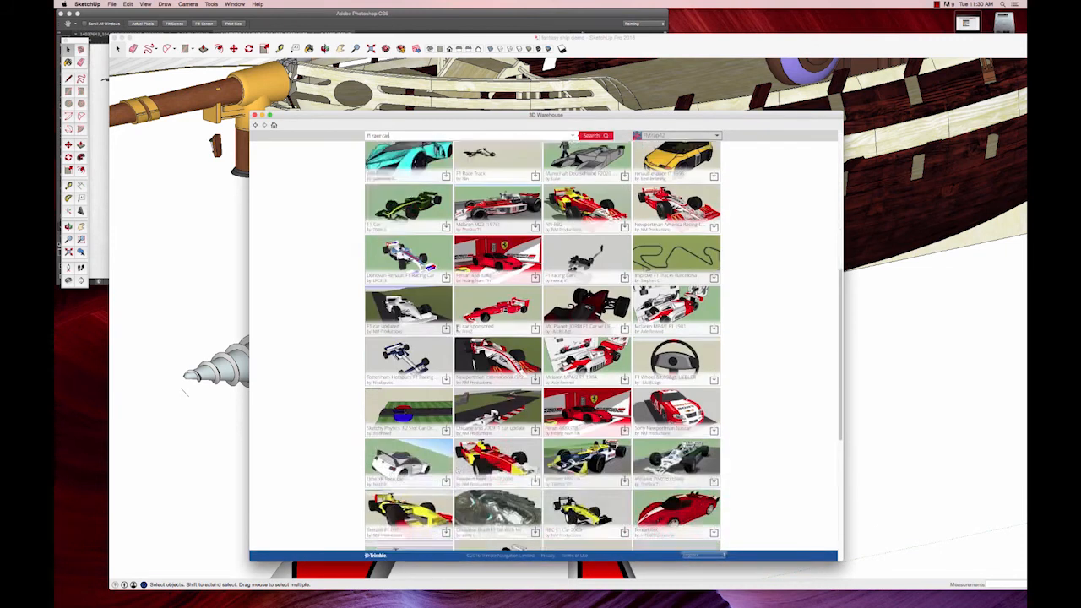
scroll(457, 331, down, 5)
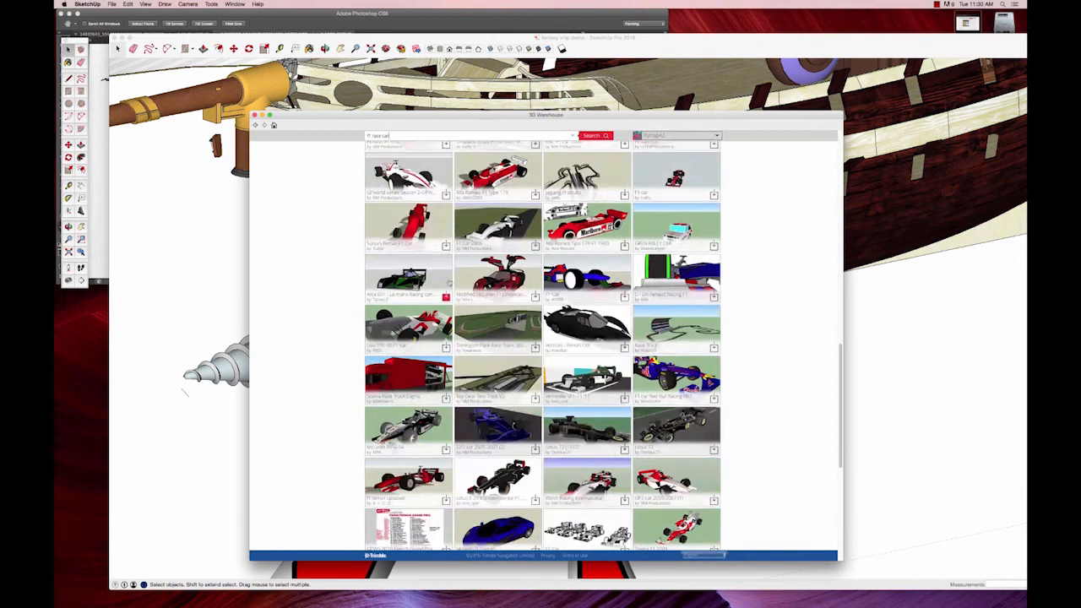
- Search the 3D Warehouse for "monster trucks"
drag(406, 135, 353, 132)
text(mi)
text(nster trucks)
key(Return)
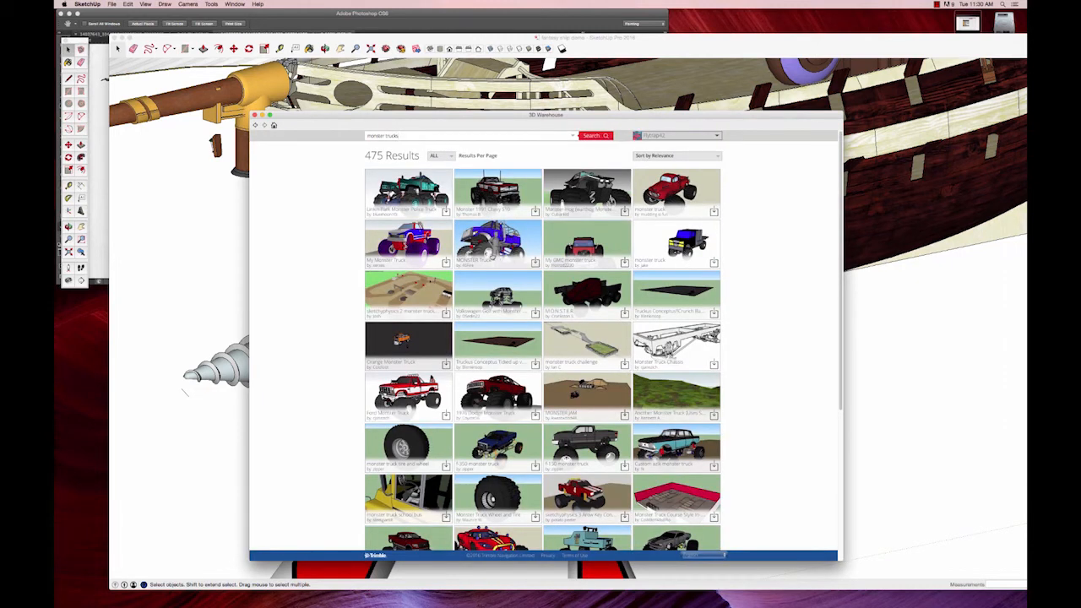
- Inspect the MONSTER Truck model's page, return to the results and open the f-350 monster truck's page
click(498, 241)
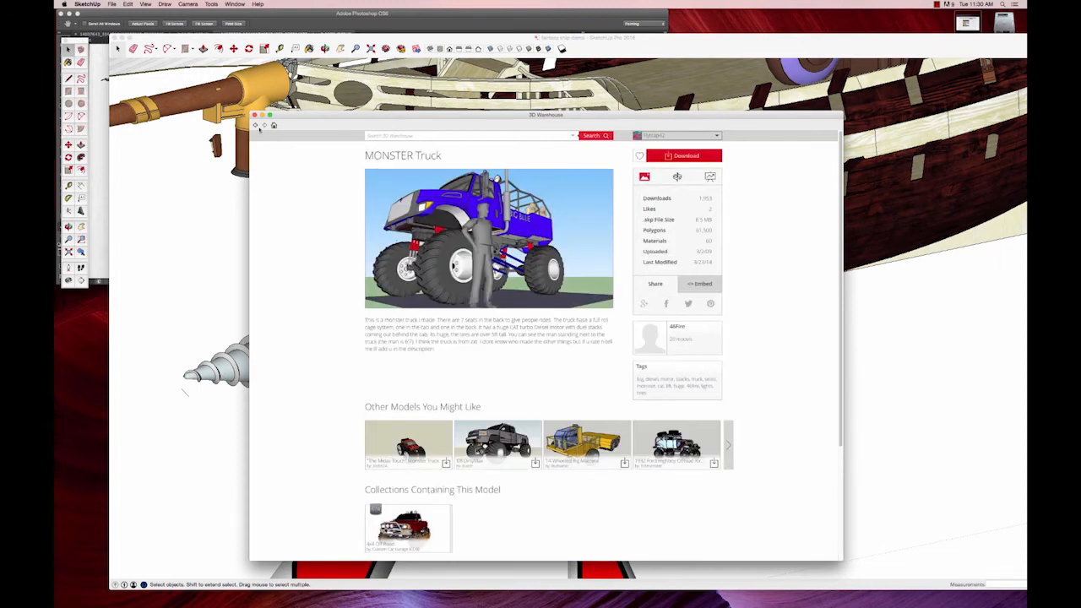
click(255, 125)
scroll(541, 338, down, 1)
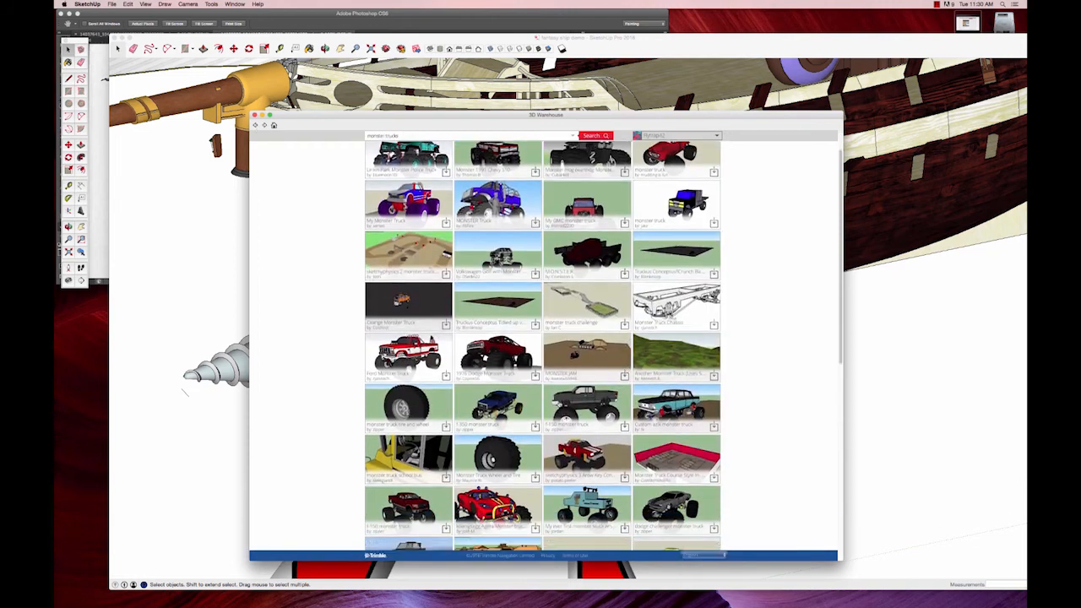
click(499, 410)
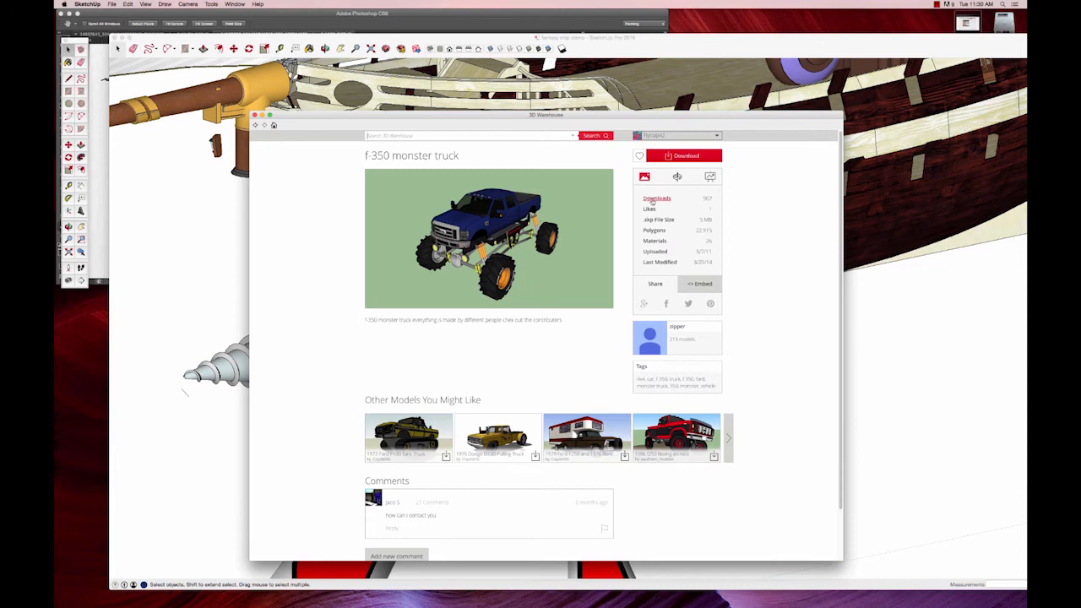
- Download the f-350 monster truck from the 3D Warehouse directly into the ship model
click(686, 156)
click(596, 190)
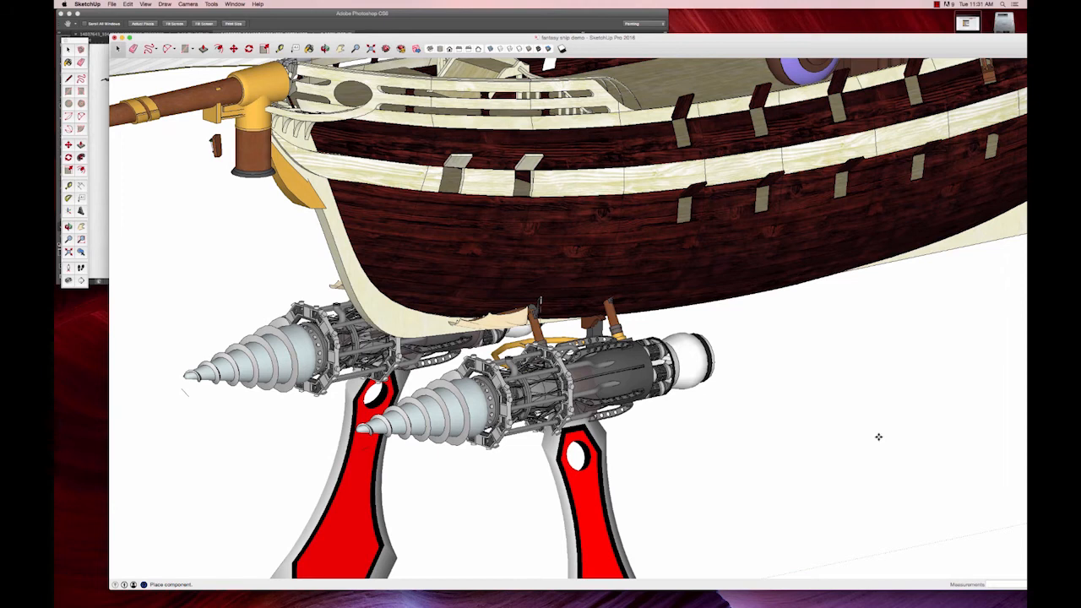
scroll(878, 437, down, 6)
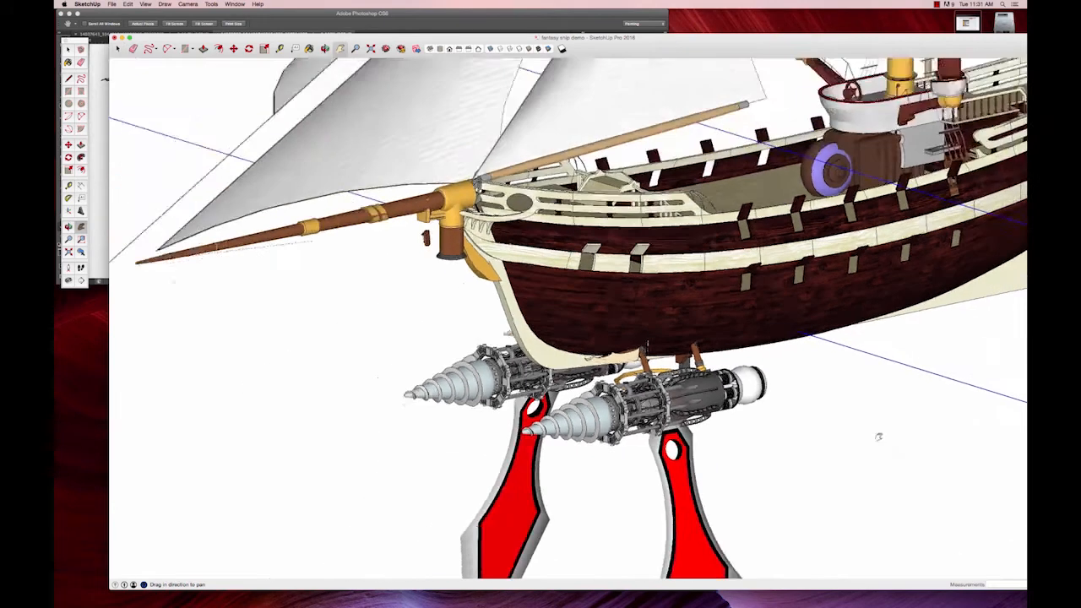
- Delete the small loose brown part floating beneath the bowsprit, beside its yellow and brown support
scroll(532, 279, up, 10)
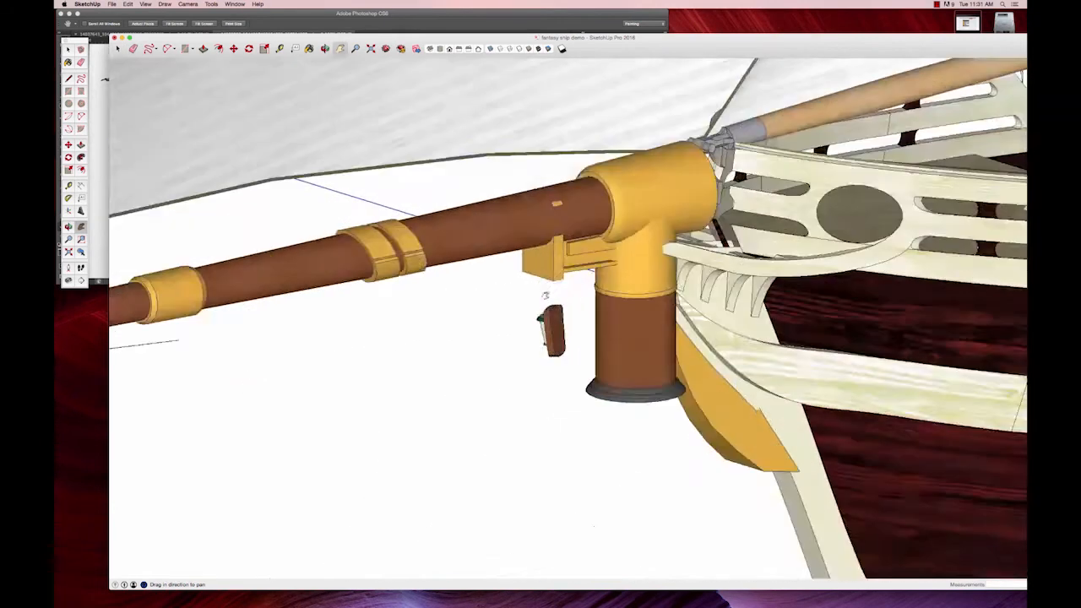
click(544, 325)
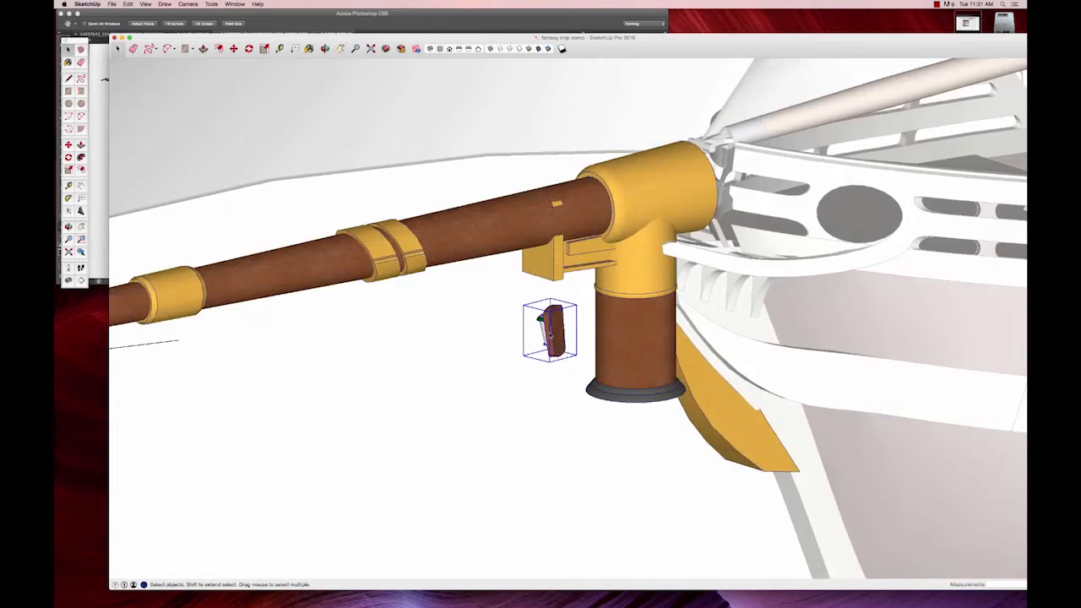
key(Delete)
scroll(548, 338, down, 8)
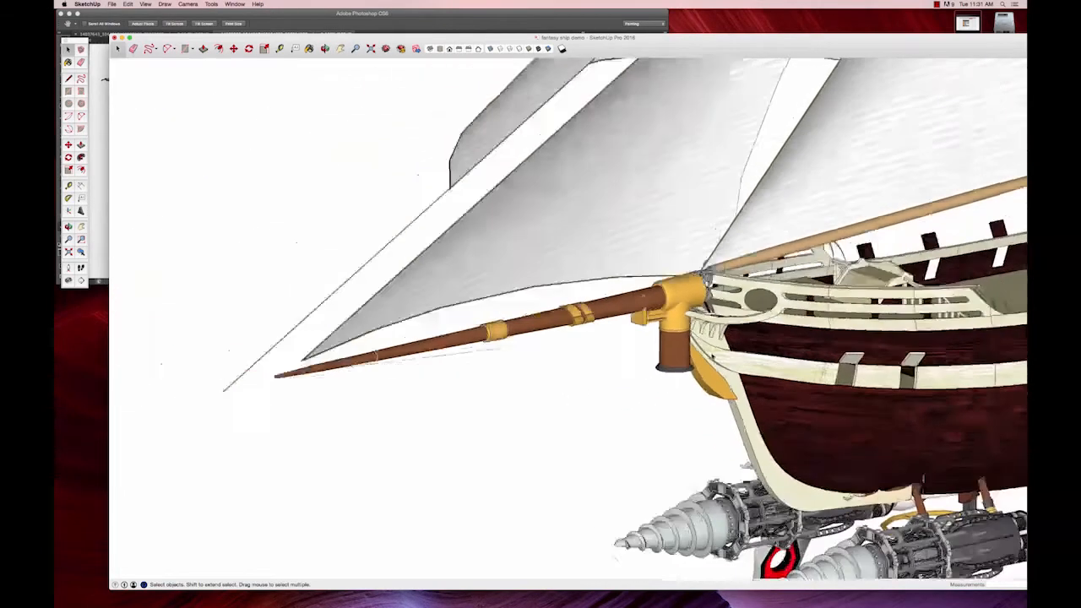
- Open the monster truck behind the ship for editing and delete its blue body
scroll(730, 352, down, 8)
scroll(764, 345, down, 4)
scroll(764, 345, up, 2)
shift+middle_drag(765, 344, 523, 331)
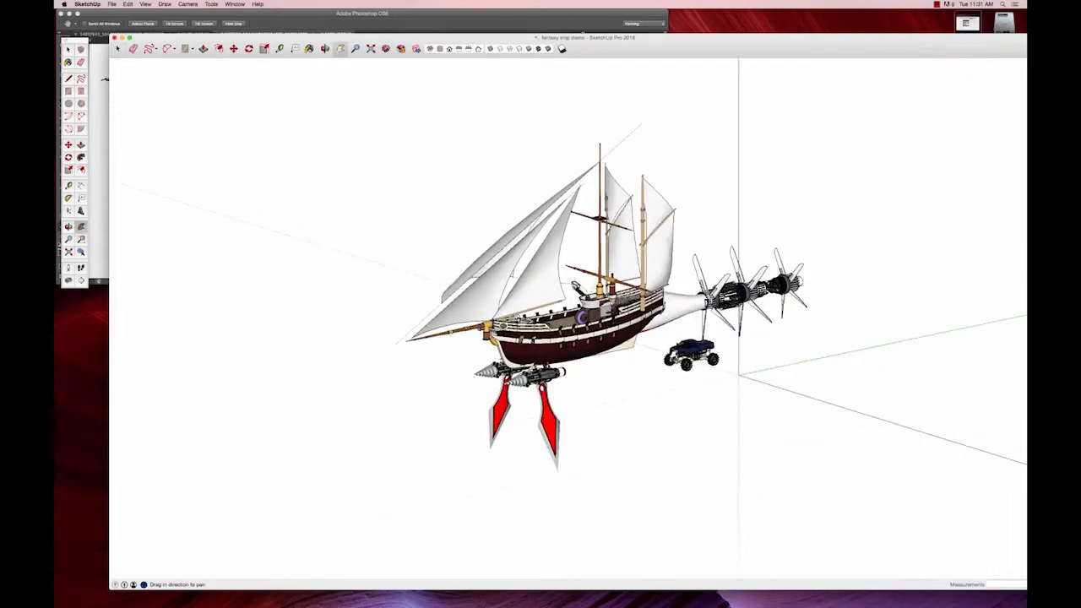
scroll(684, 352, up, 10)
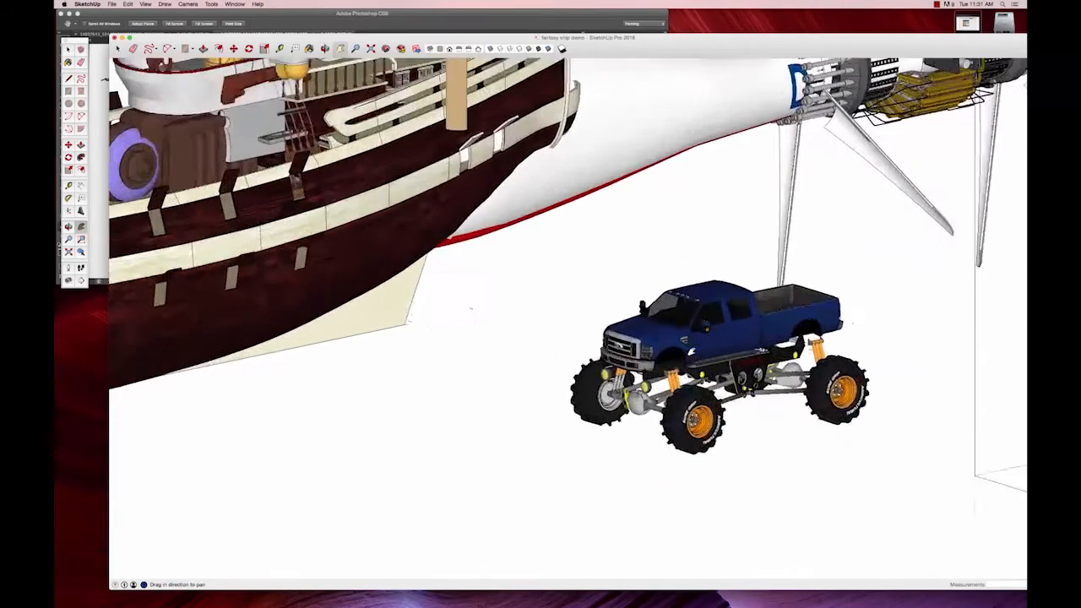
scroll(711, 345, up, 6)
key(space)
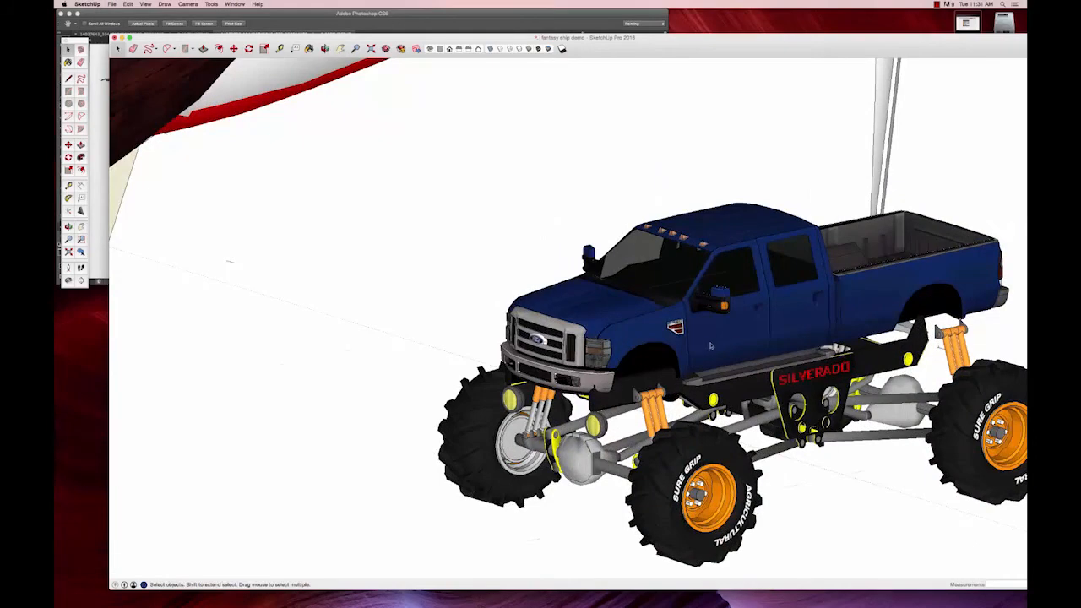
double_click(710, 346)
click(719, 341)
key(Delete)
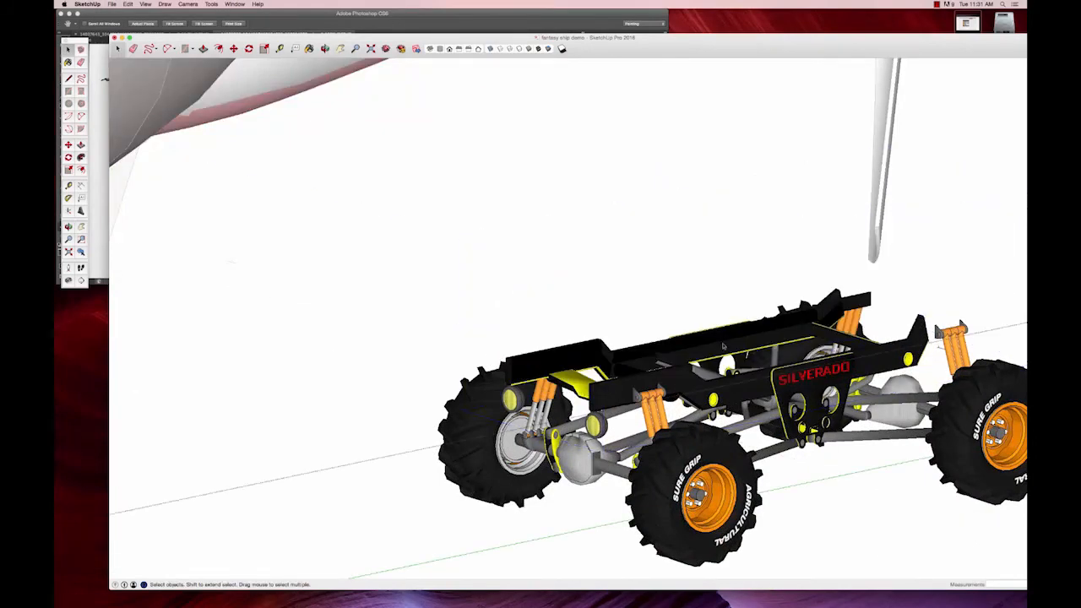
click(795, 374)
key(Delete)
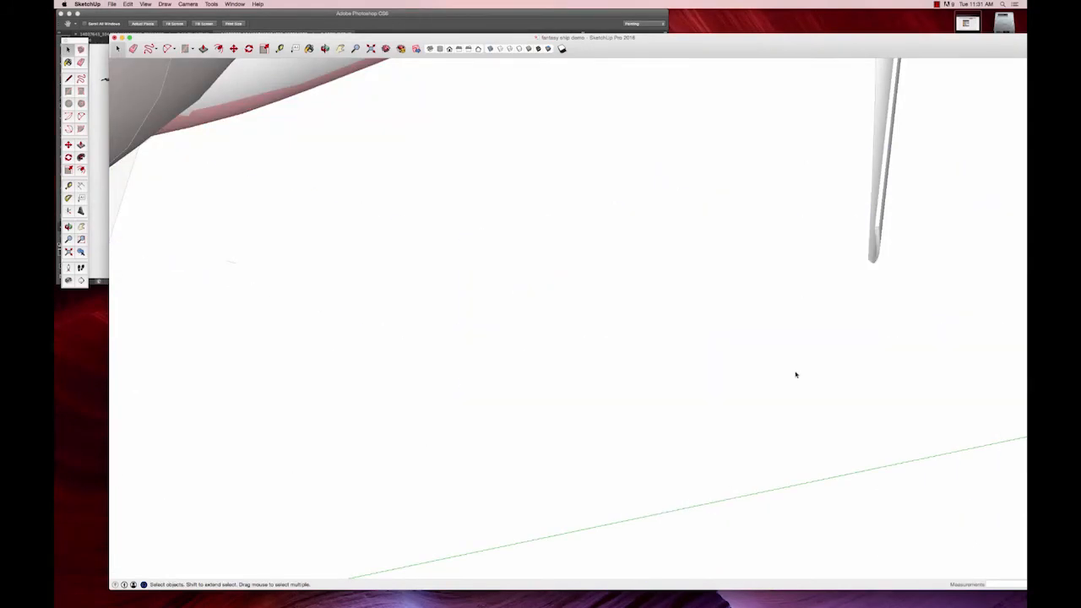
key(super+z)
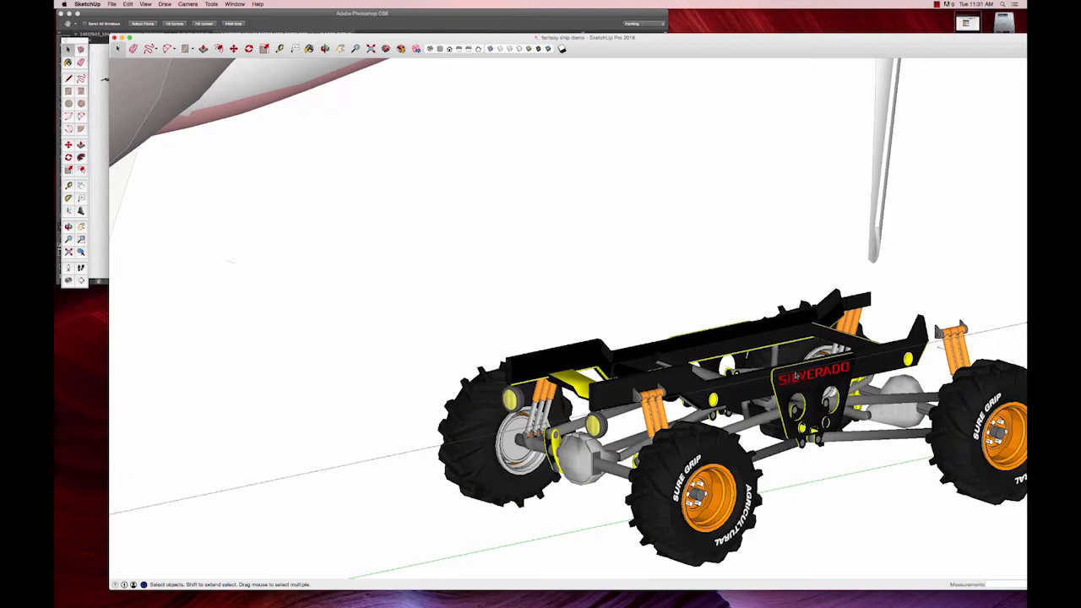
- Open the truck's chassis group for editing and delete the black side plates beneath the SILVERADO lettering
double_click(798, 383)
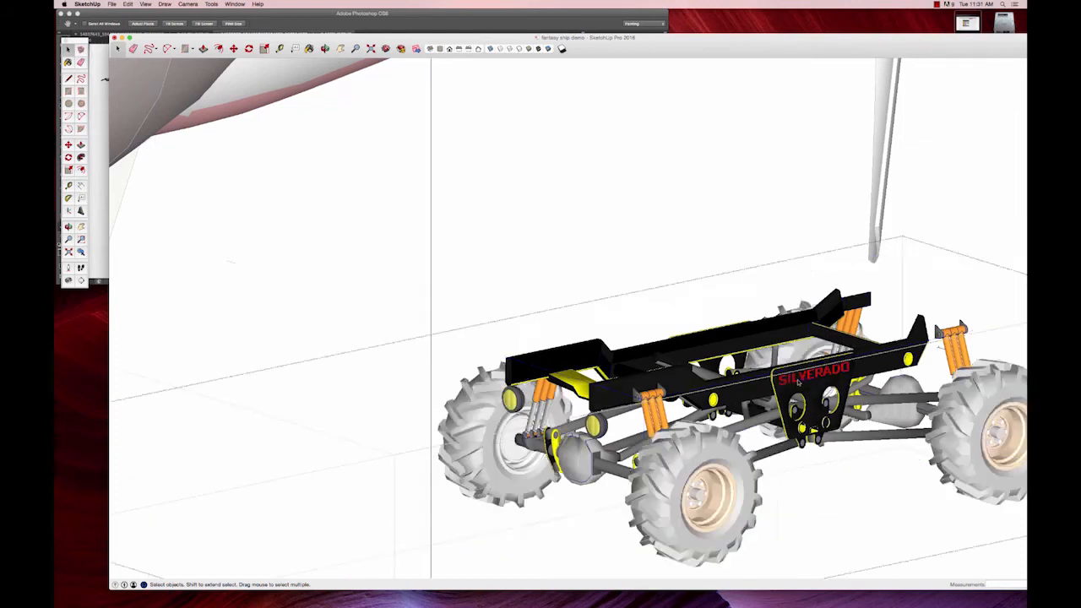
double_click(799, 385)
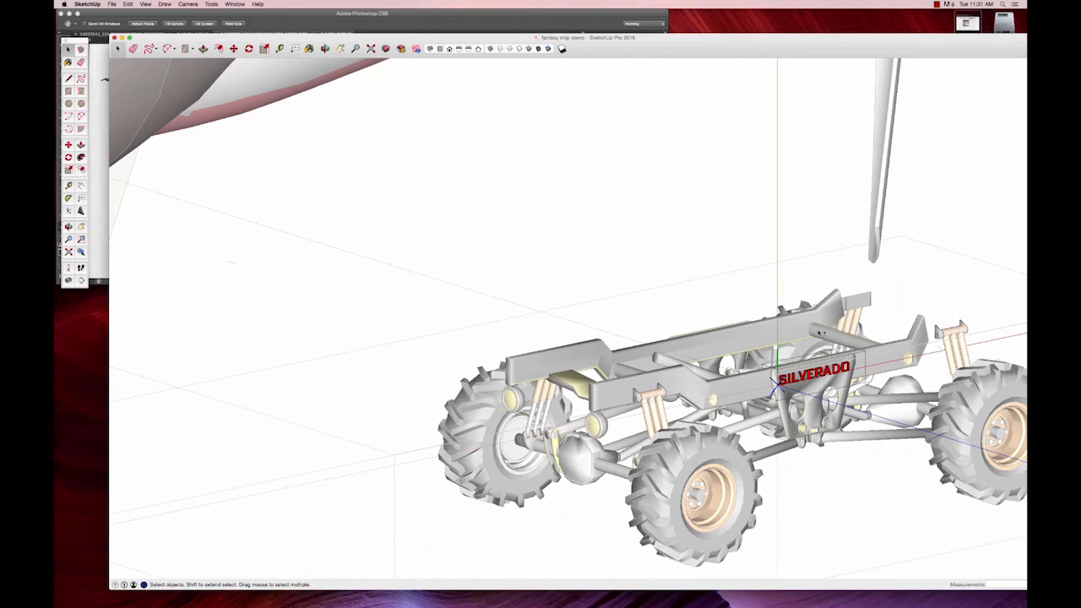
click(895, 316)
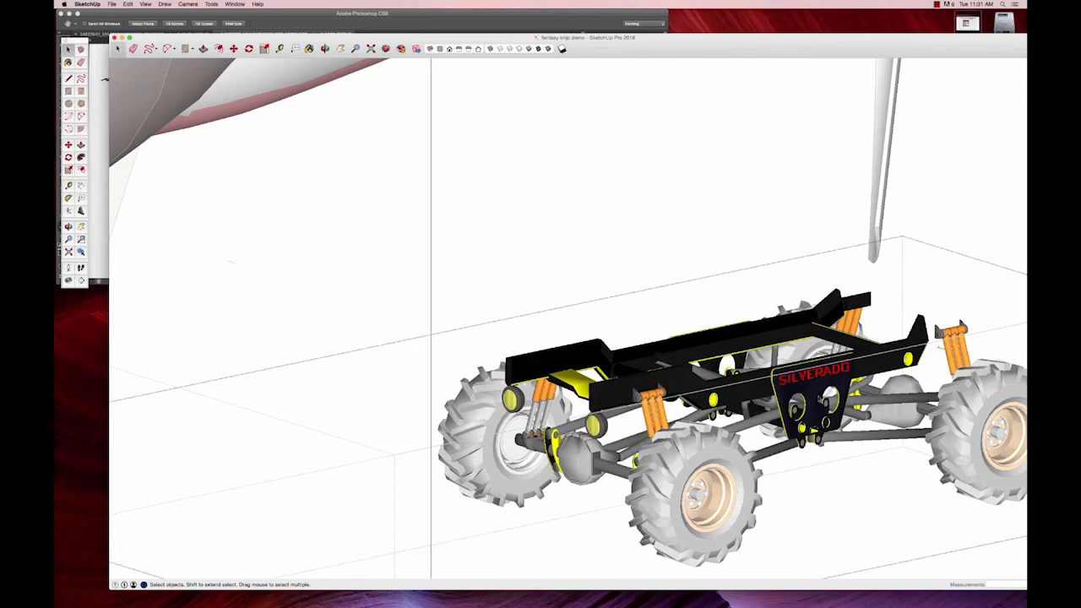
click(816, 392)
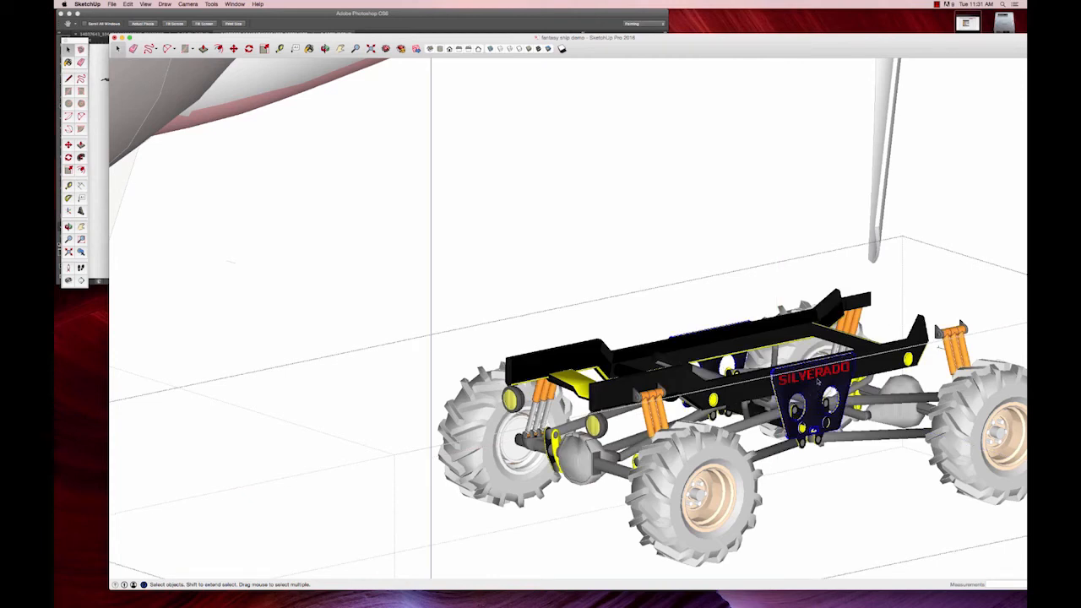
key(Delete)
- Delete the two long black frame rails from the truck chassis
double_click(788, 382)
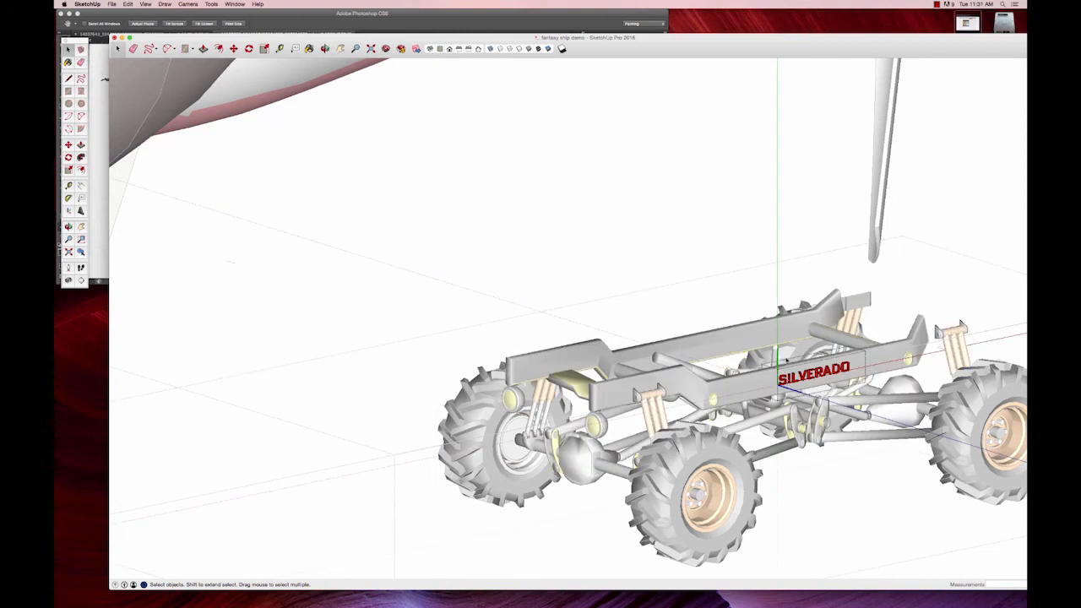
click(765, 267)
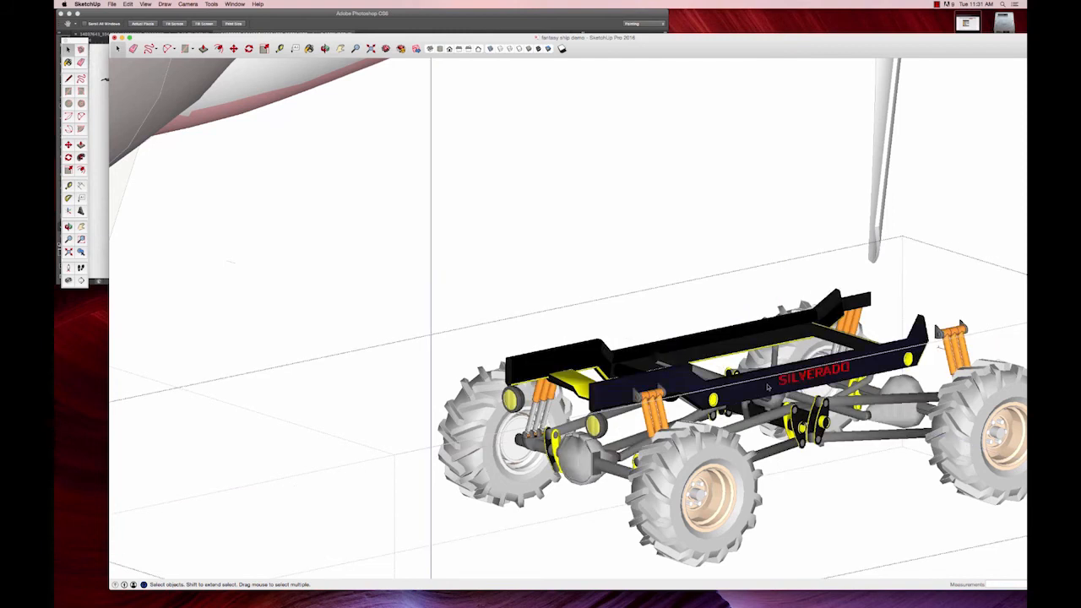
key(Delete)
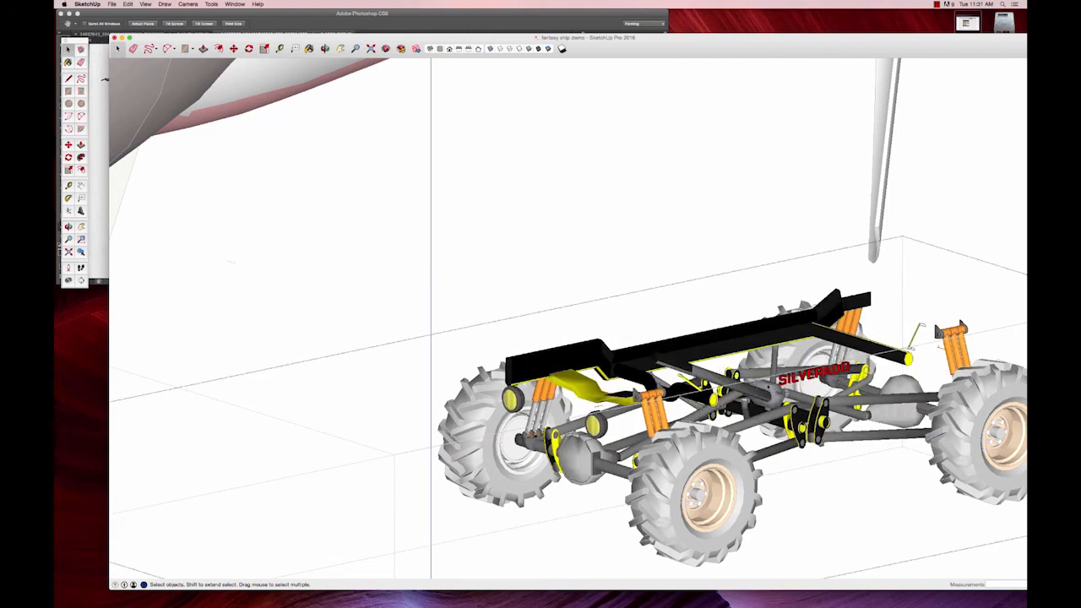
click(690, 352)
key(Delete)
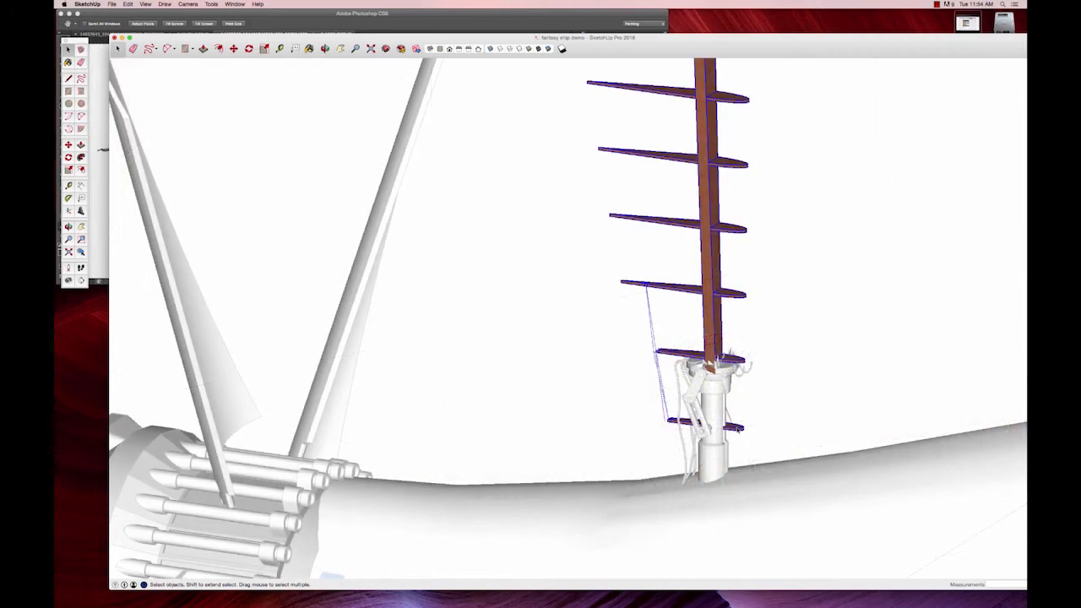
- Delete the lowest crossbar of the brown mast, where it overlaps the mechanical base on the tail
click(734, 427)
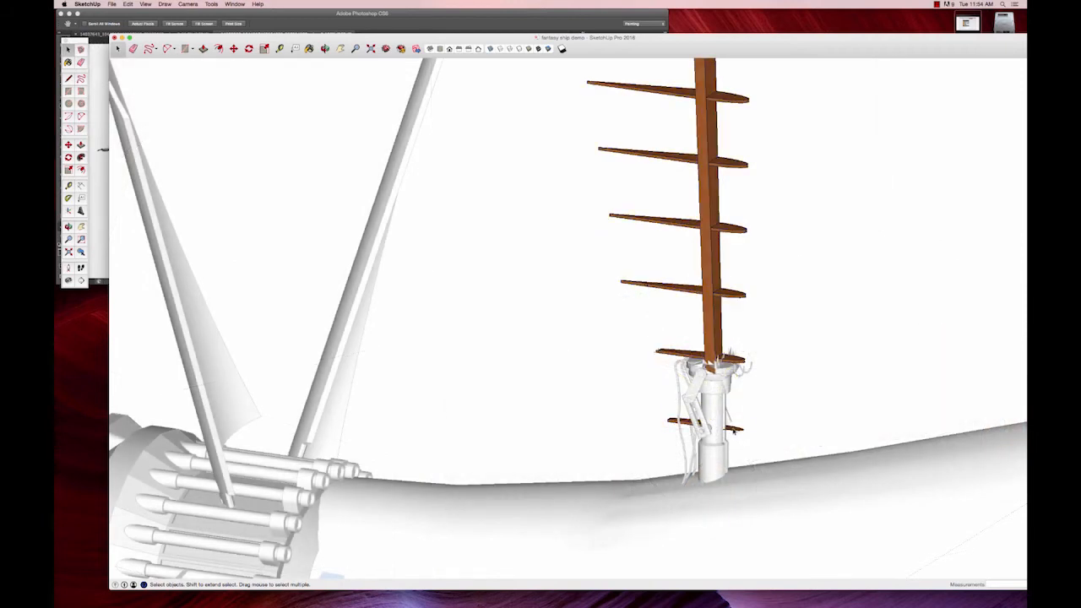
key(Delete)
click(684, 425)
drag(664, 417, 751, 443)
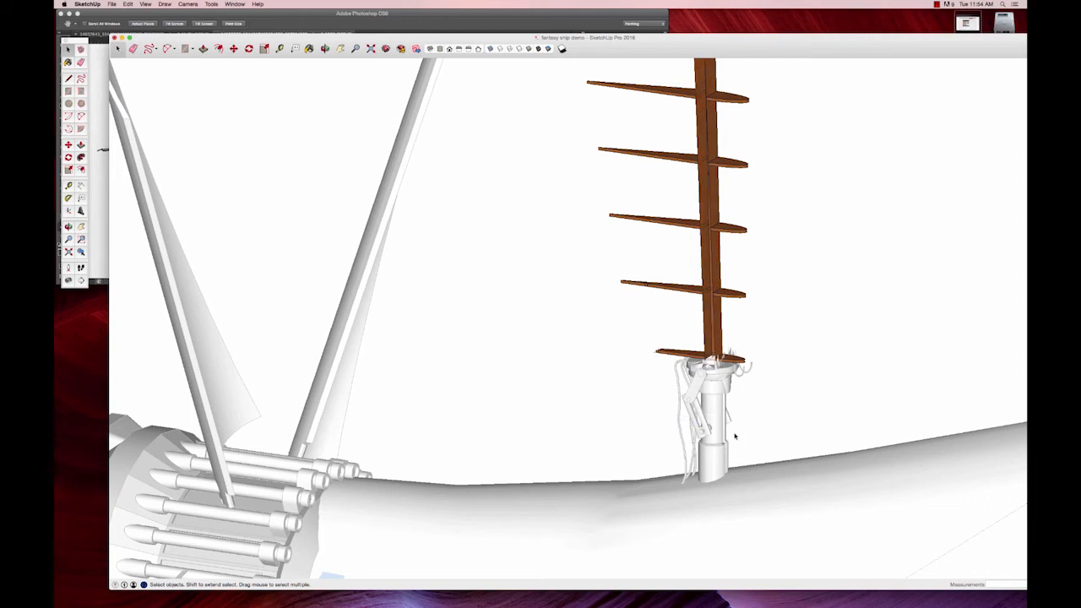
key(super+z)
drag(636, 395, 727, 420)
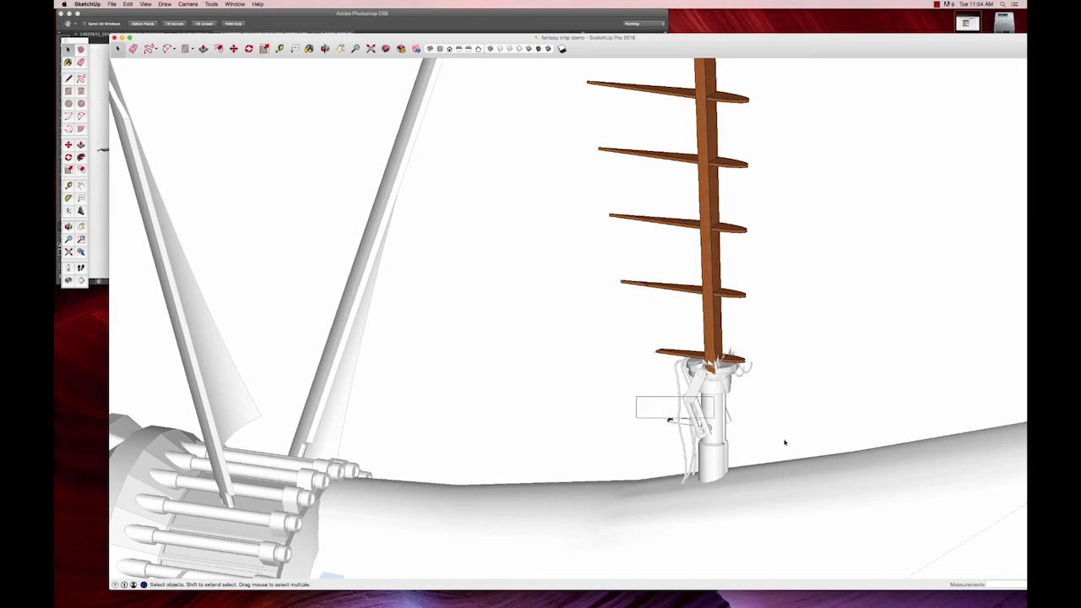
key(Delete)
click(794, 442)
- Switch to Photoshop and examine the reference sketch of the airship, including its tail
shift+middle_drag(714, 425, 848, 407)
scroll(682, 425, down, 5)
scroll(699, 422, down, 3)
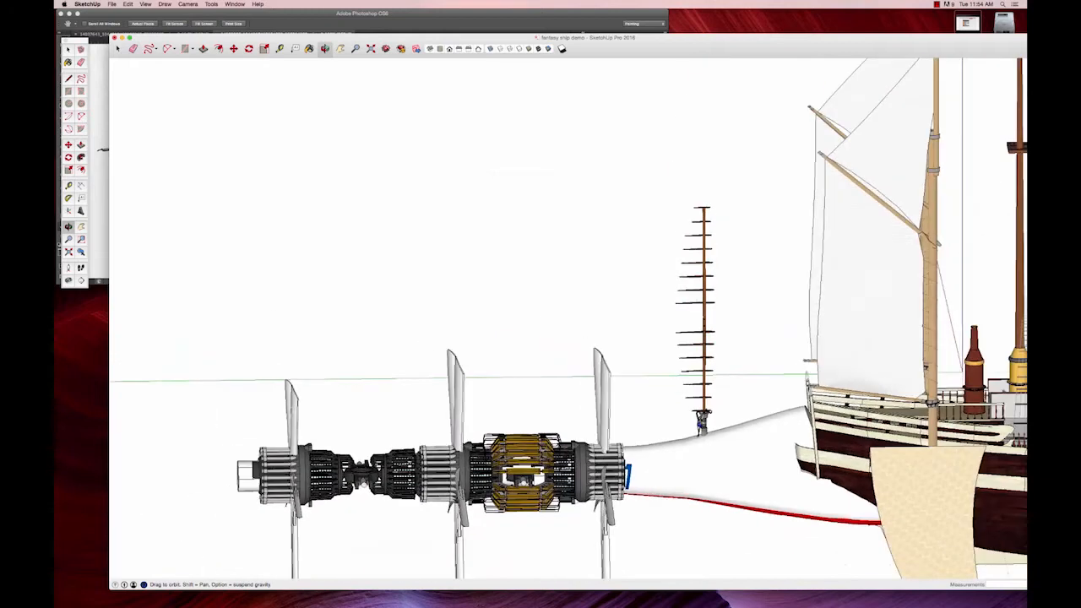
middle_drag(699, 422, 871, 393)
click(113, 5)
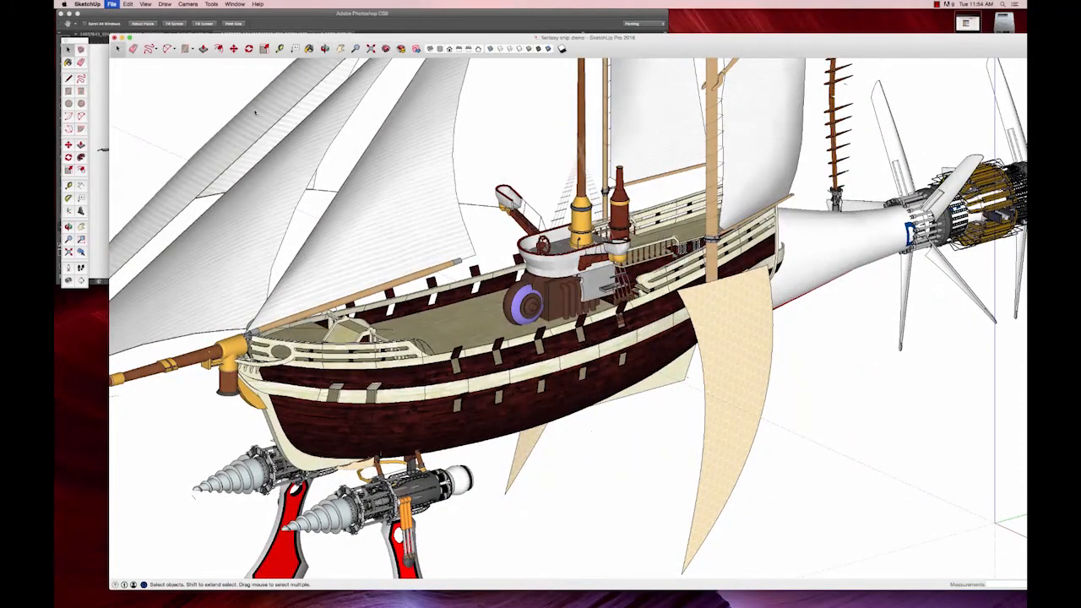
click(204, 14)
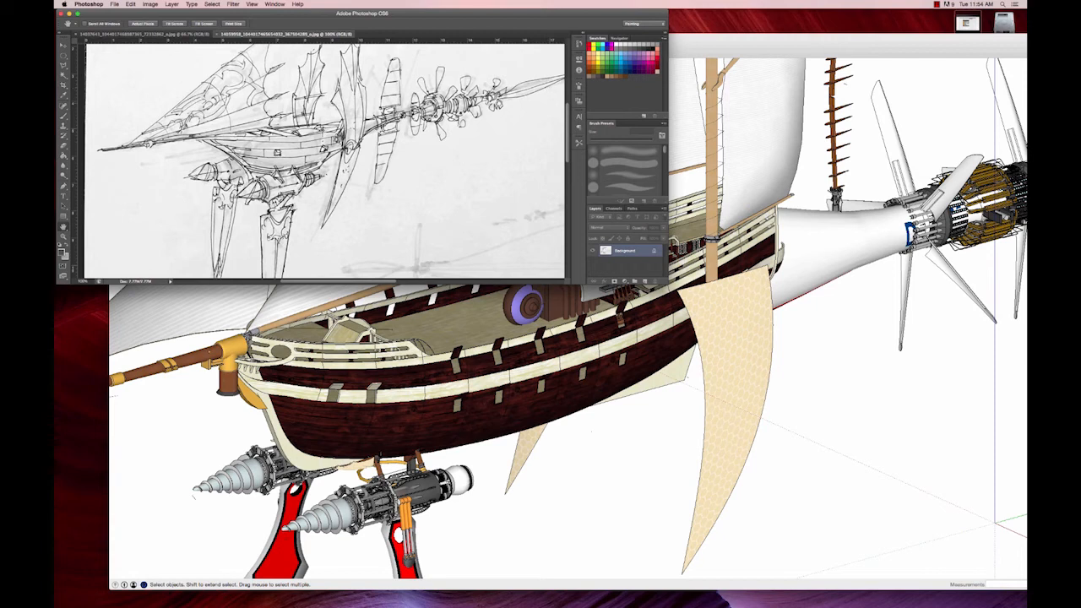
drag(342, 284, 358, 285)
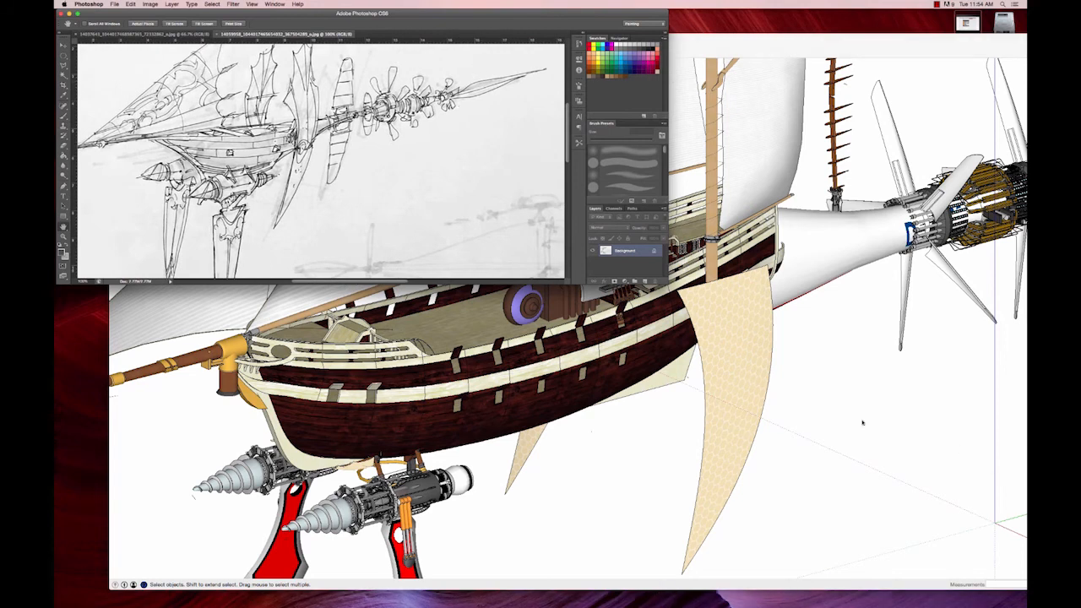
- Return to SketchUp, postpone the offered model fix and open the 3D Warehouse
click(664, 605)
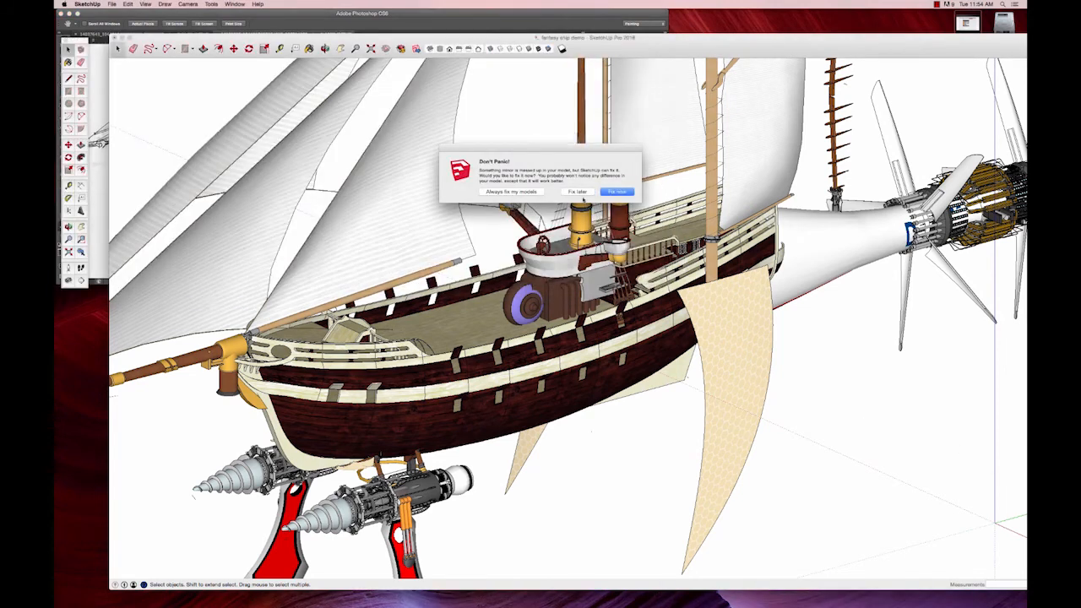
click(580, 193)
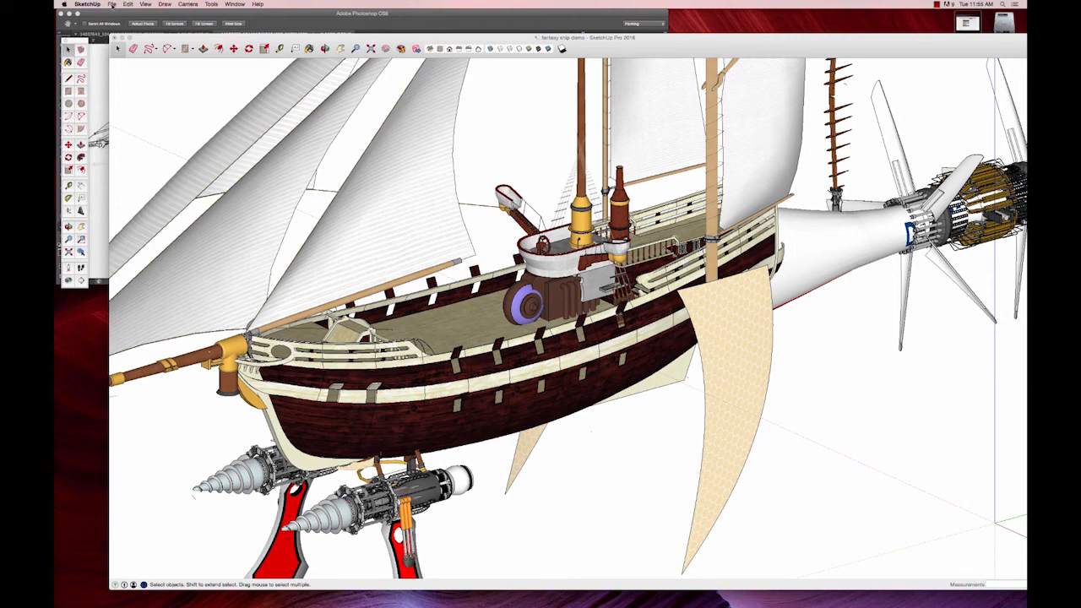
click(111, 4)
click(112, 4)
click(112, 5)
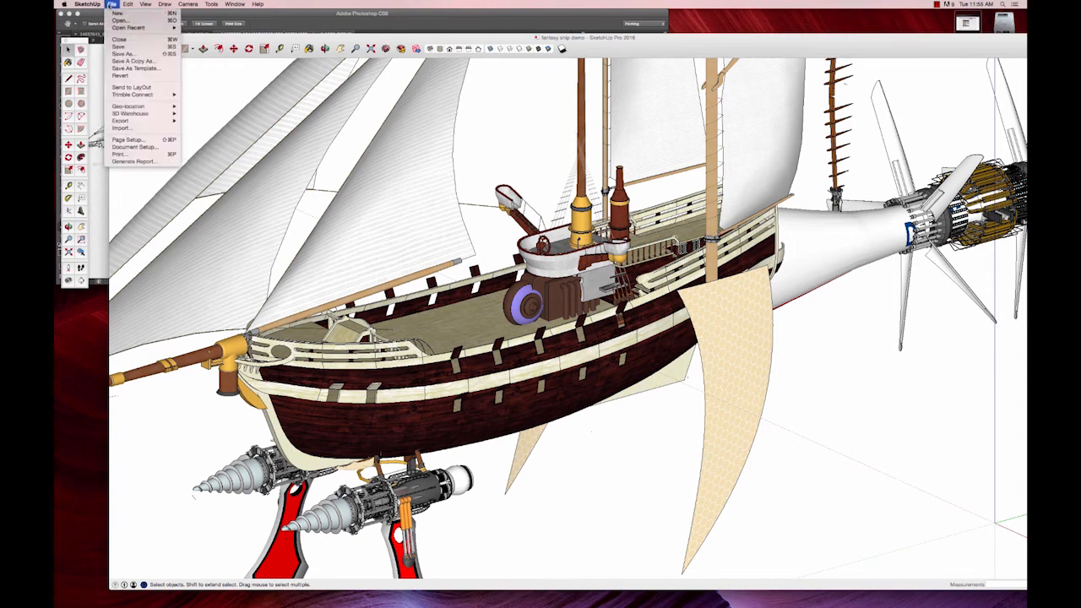
mouse_move(135, 114)
click(203, 113)
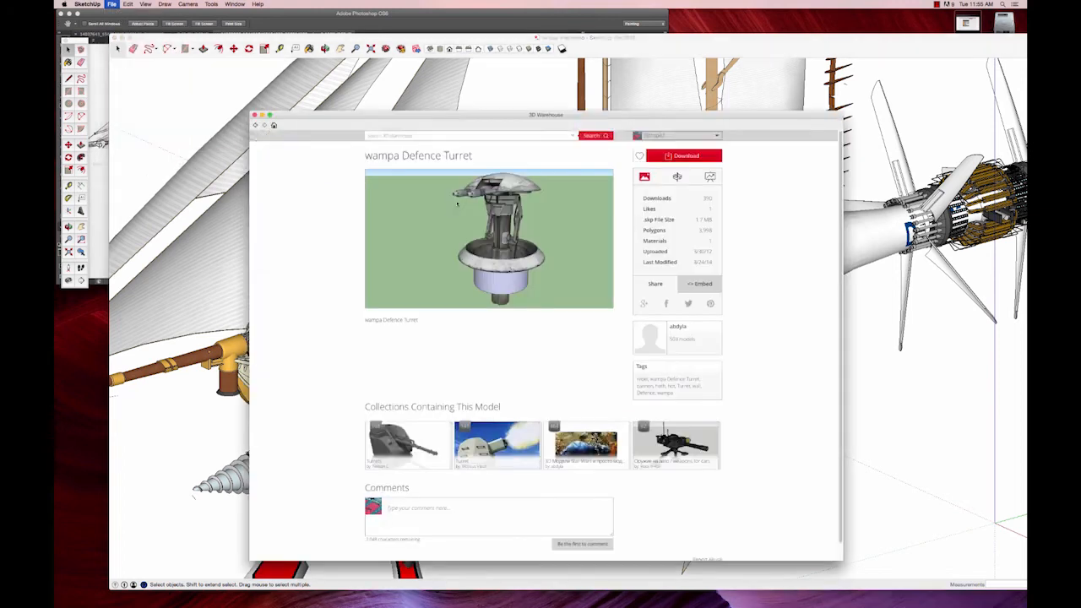
- Search the 3D Warehouse for "fantasy" and browse through the resulting models
click(476, 136)
text(tentas)
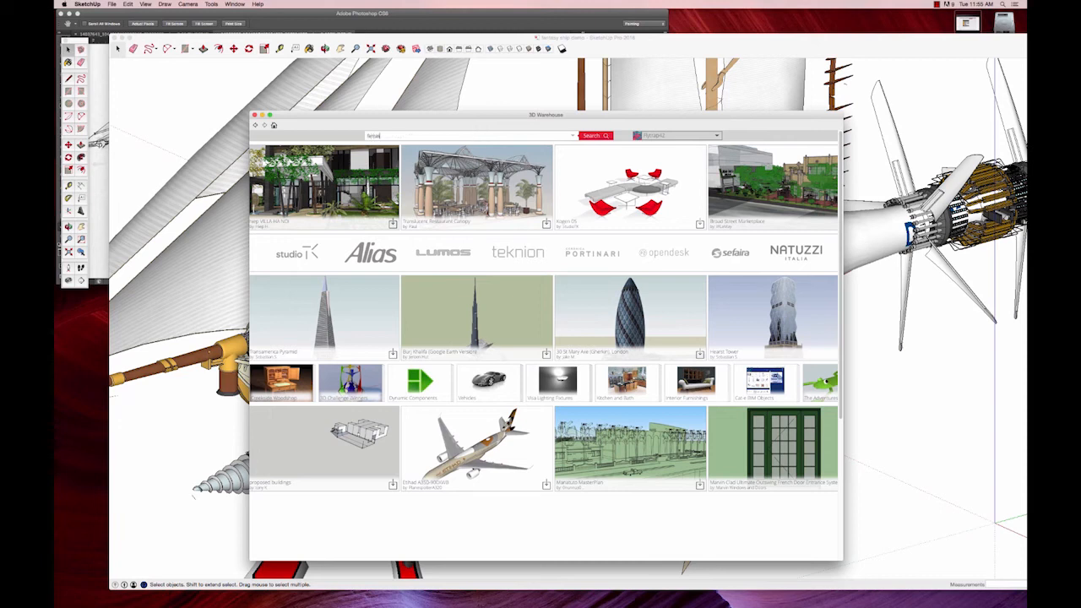
key(Return)
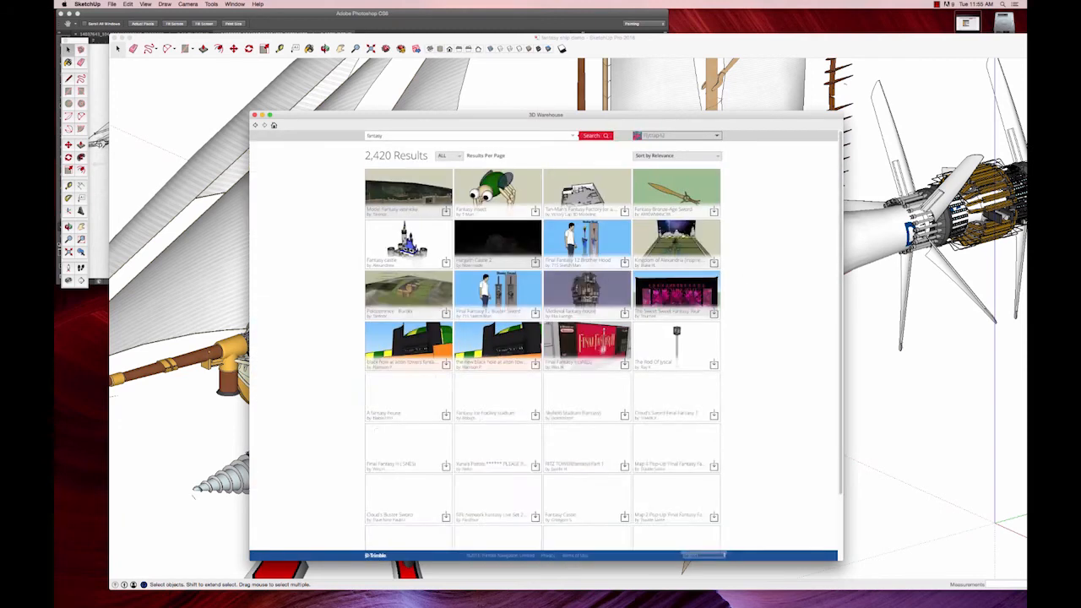
scroll(779, 299, down, 10)
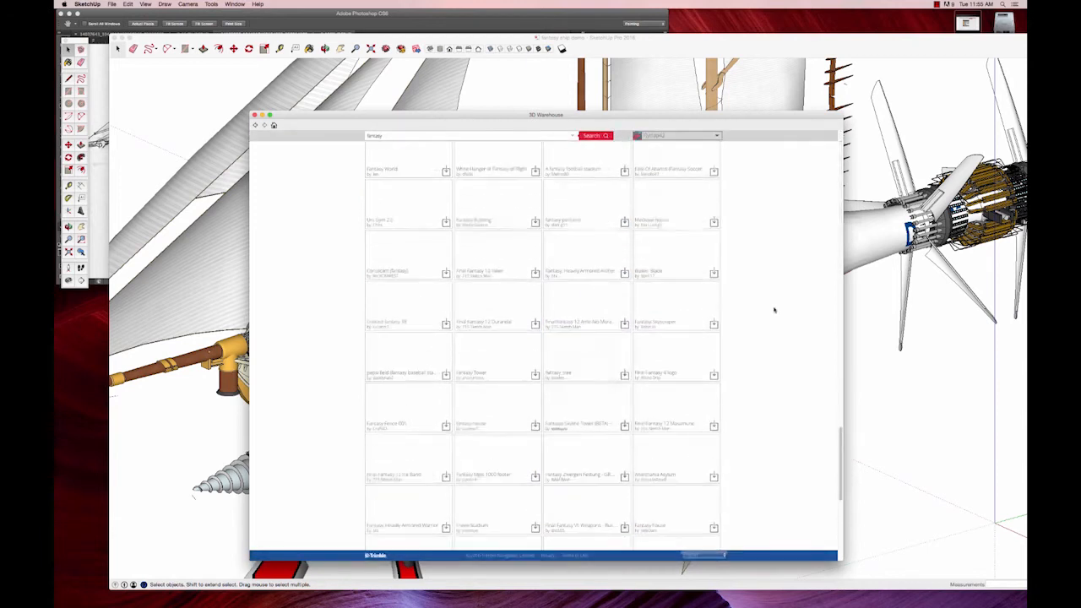
scroll(772, 311, up, 10)
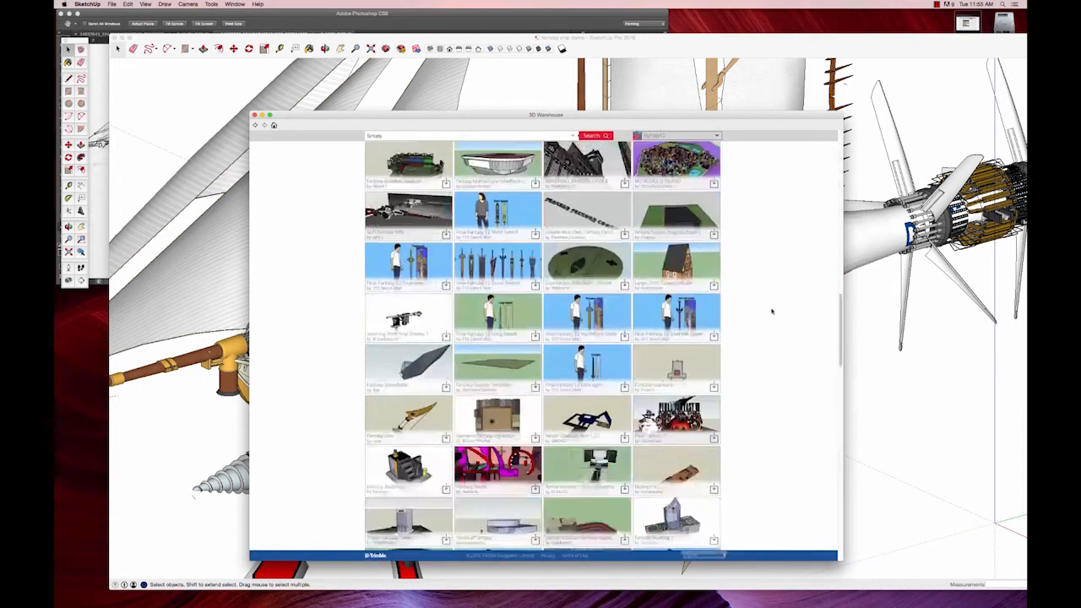
scroll(772, 312, up, 5)
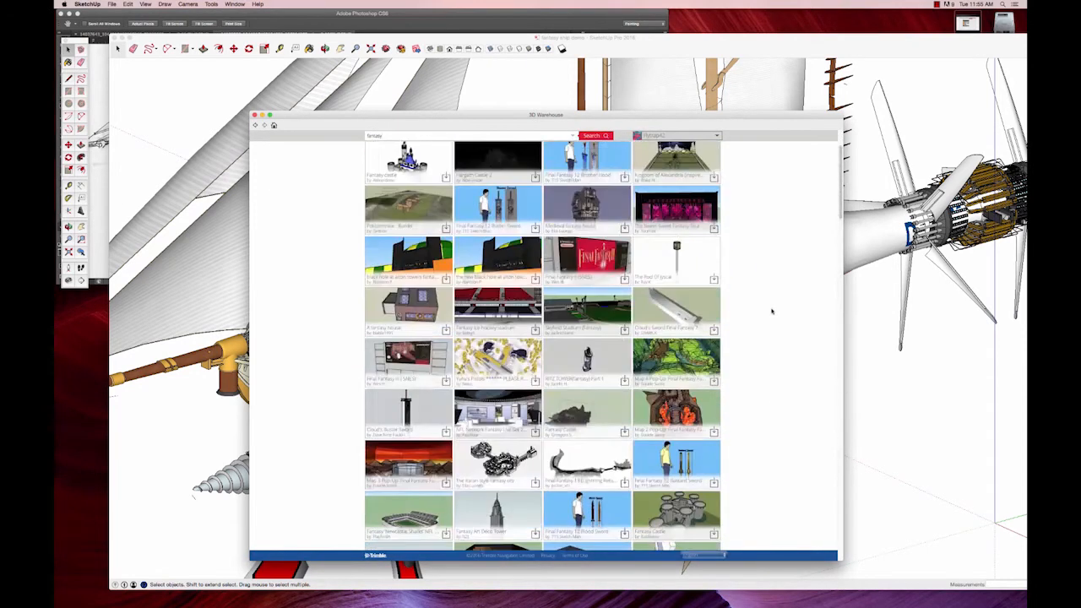
- Search the 3D Warehouse for "fantasy jewel"
scroll(772, 312, up, 3)
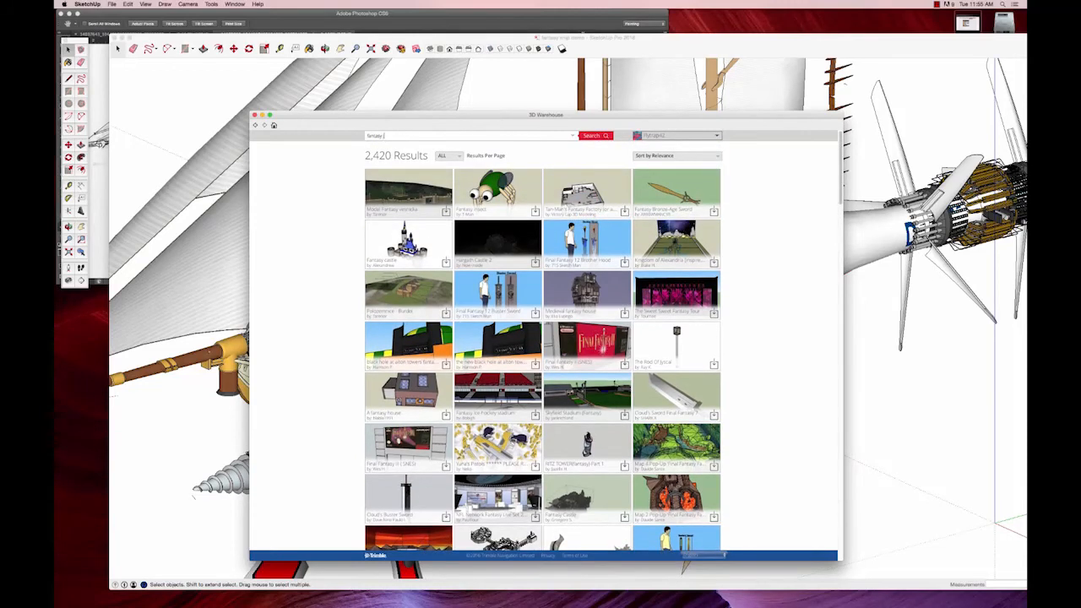
text(el)
key(Return)
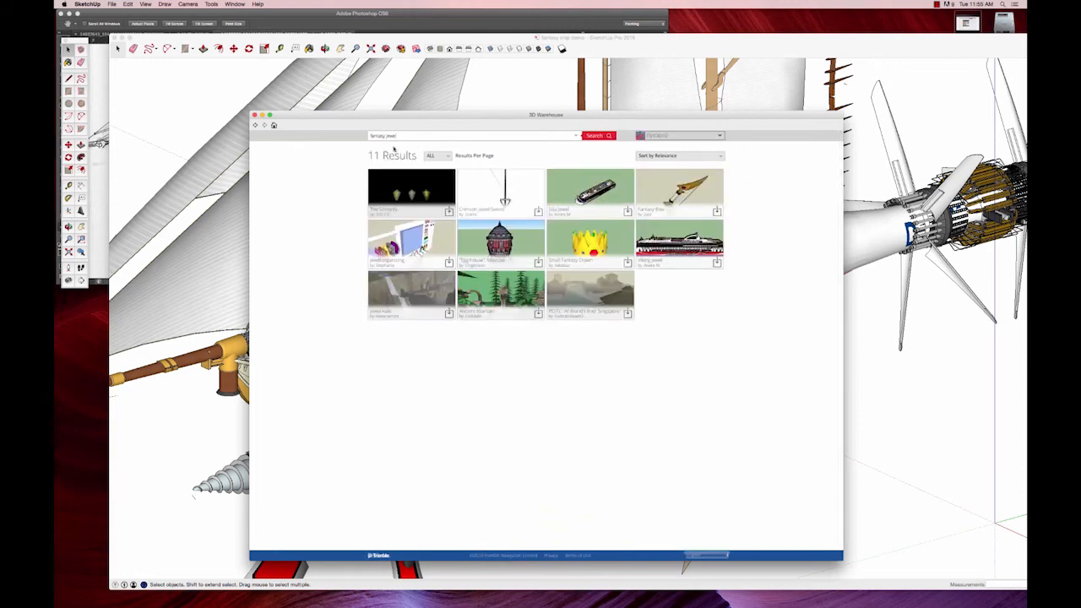
- Search the 3D Warehouse for "jewlery" and browse through the resulting models
triple_click(386, 137)
key(BackSpace)
text(i)
key(BackSpace)
key(BackSpace)
text(lery)
key(Return)
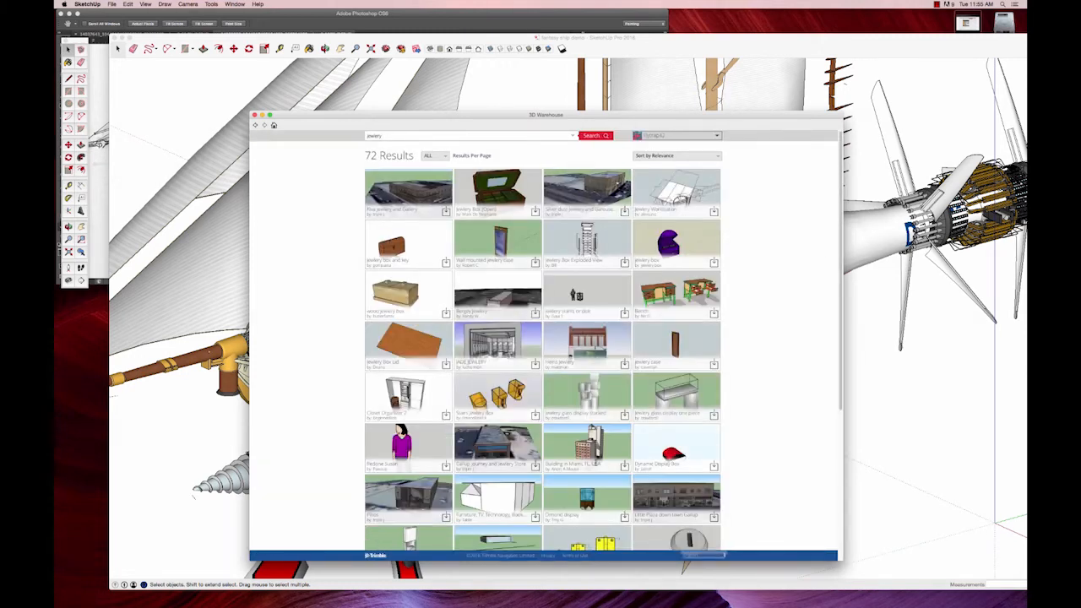
scroll(789, 391, down, 5)
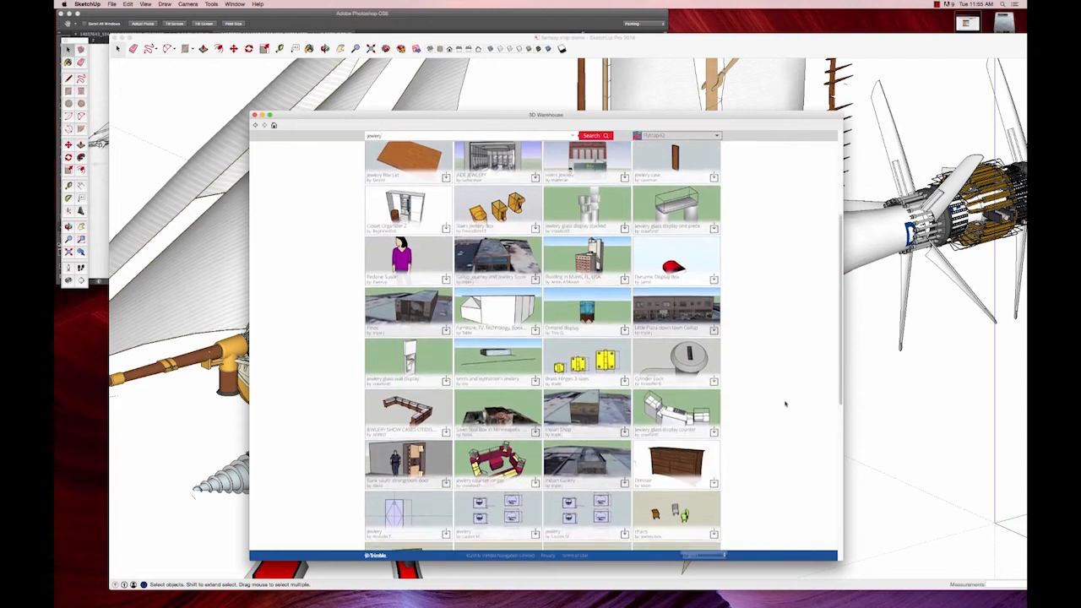
scroll(785, 405, down, 10)
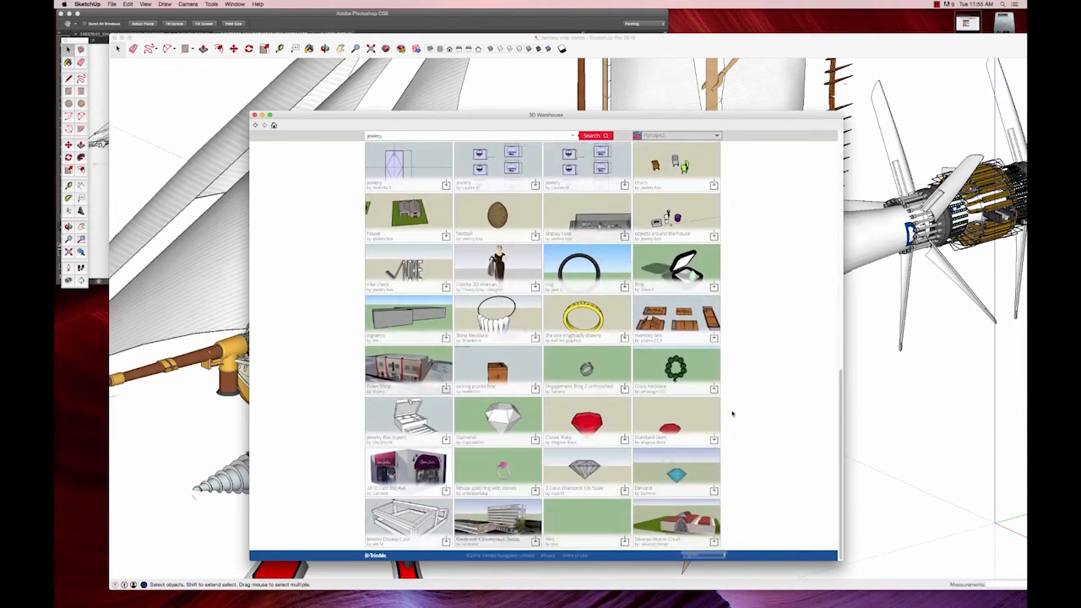
scroll(732, 413, up, 1)
scroll(733, 412, down, 1)
- Check the airship reference sketch in Photoshop, then return to the 3D Warehouse and look over the jewelry results again
click(437, 24)
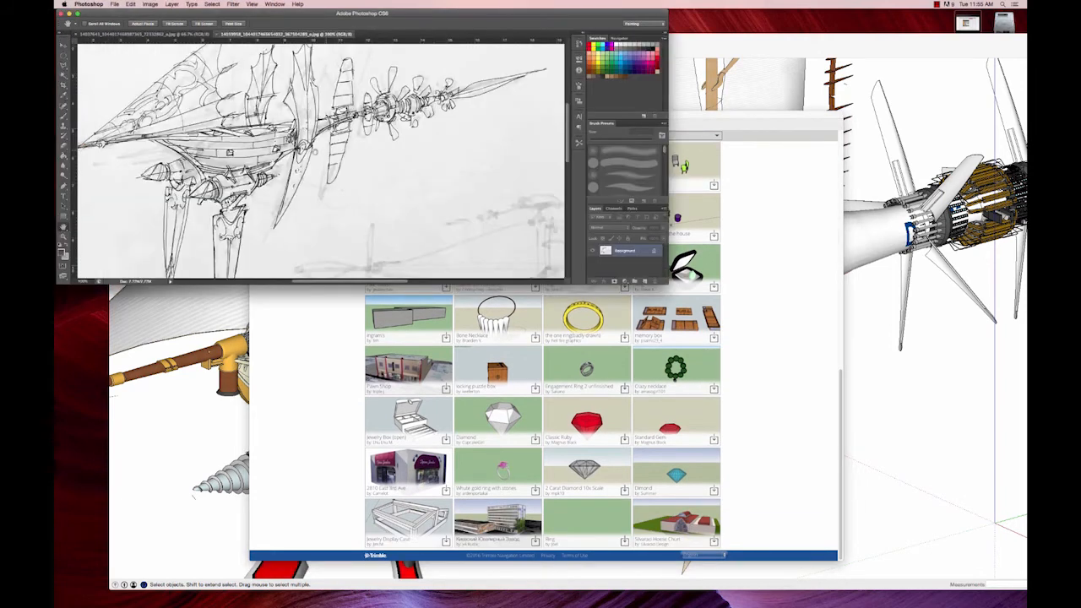
click(781, 358)
scroll(780, 364, up, 1)
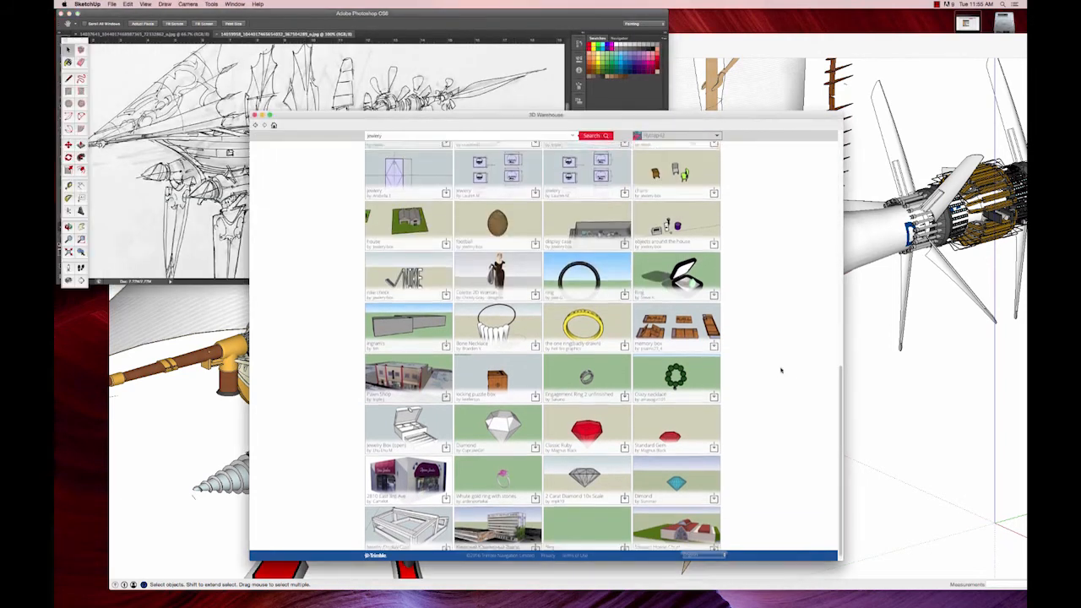
scroll(780, 371, down, 1)
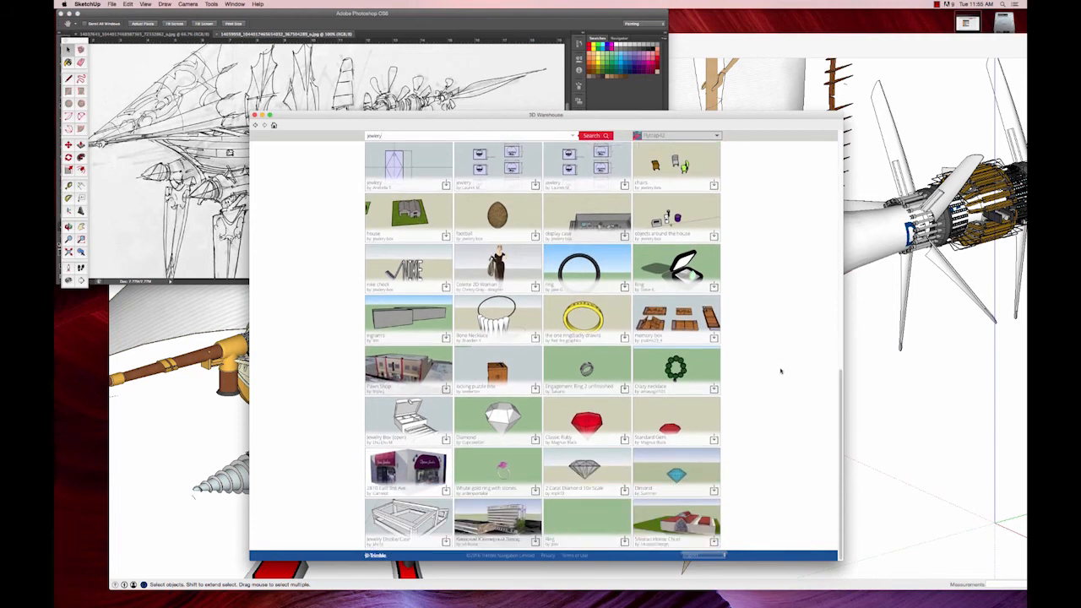
scroll(780, 371, up, 5)
scroll(780, 371, up, 3)
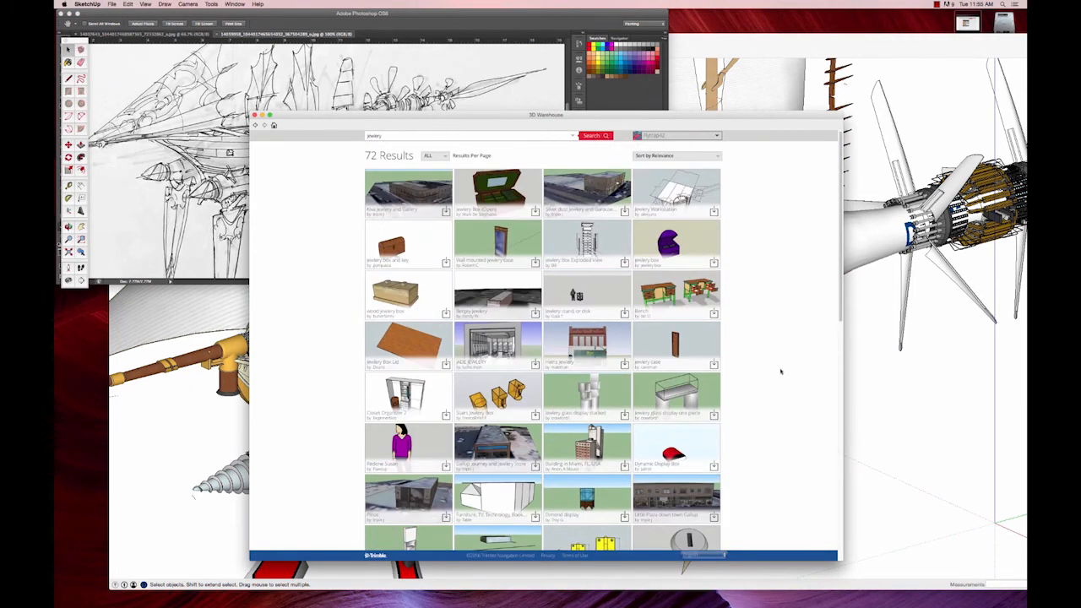
- Open the signed-in account's 3D Warehouse profile and view its liked models and liked collections
drag(404, 136, 328, 136)
click(667, 137)
click(667, 147)
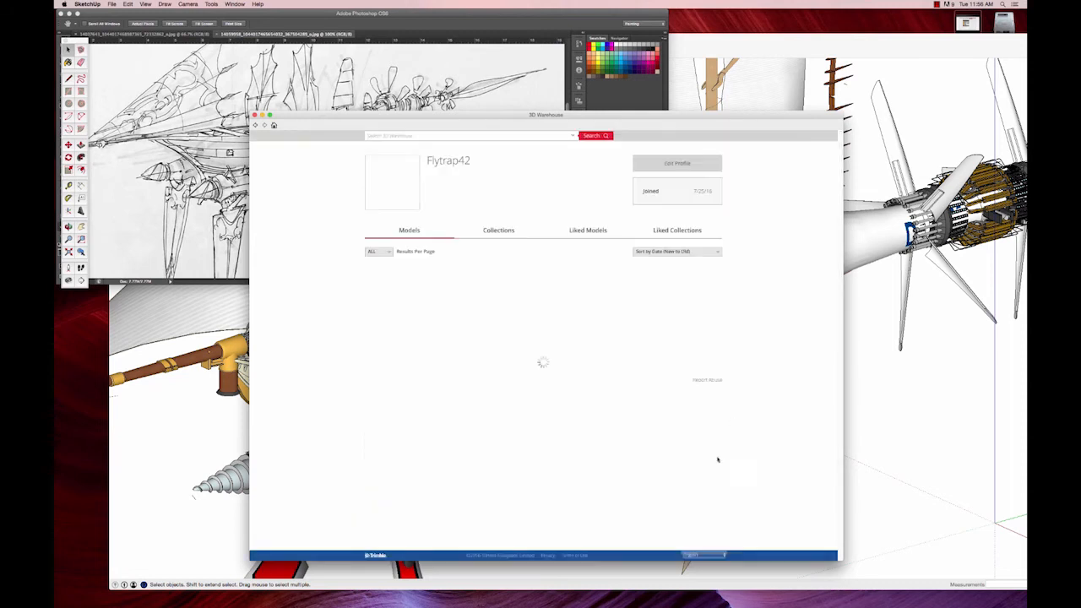
click(578, 232)
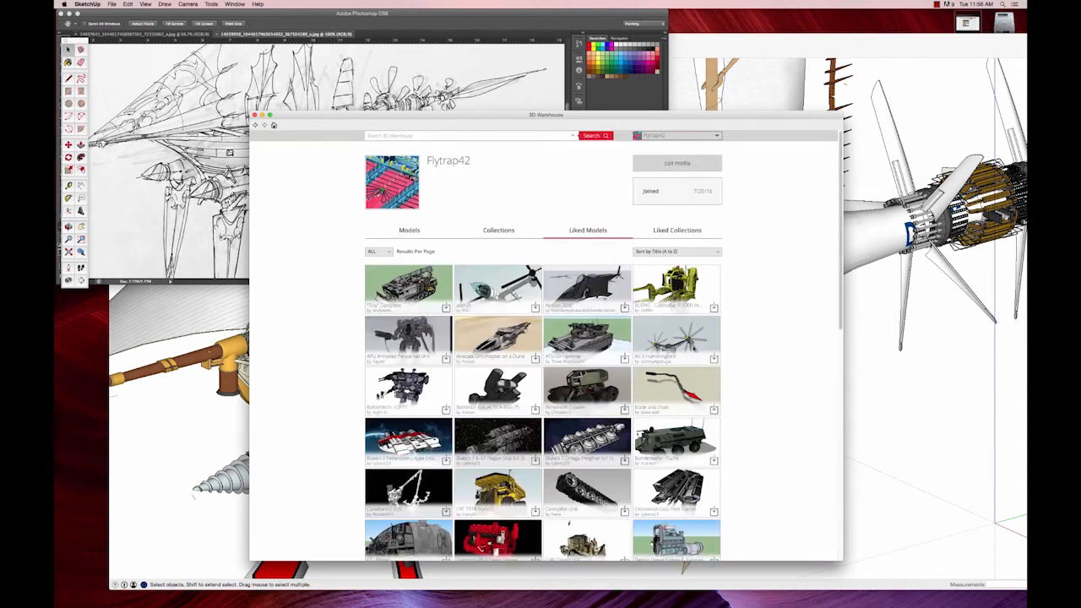
click(688, 235)
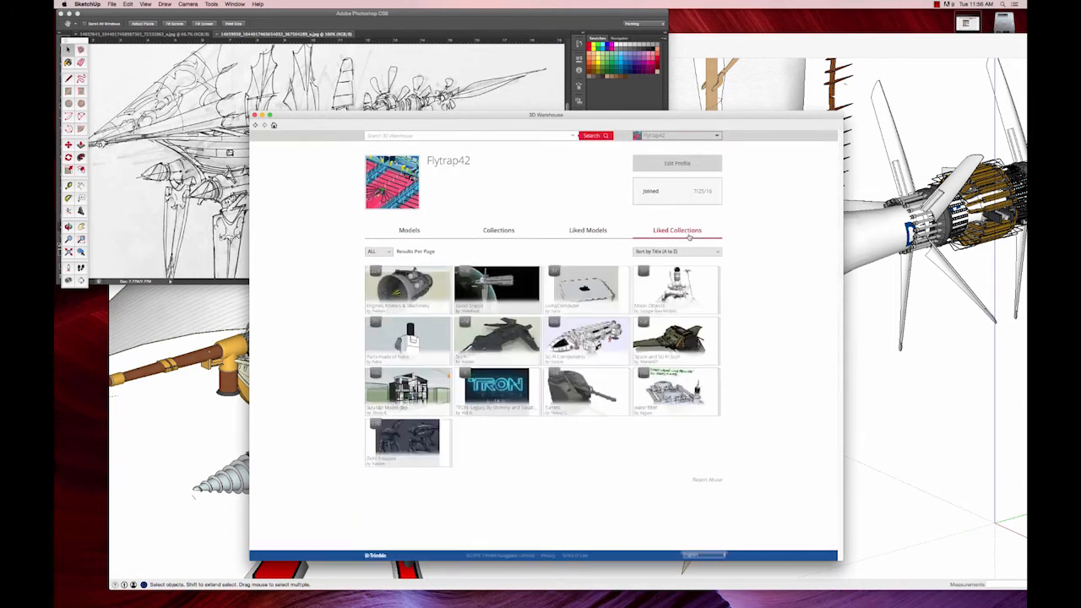
- Open the Sci-Fi Components collection and browse its models for a suitable ring-shaped part
click(595, 342)
scroll(662, 356, down, 3)
scroll(661, 356, down, 5)
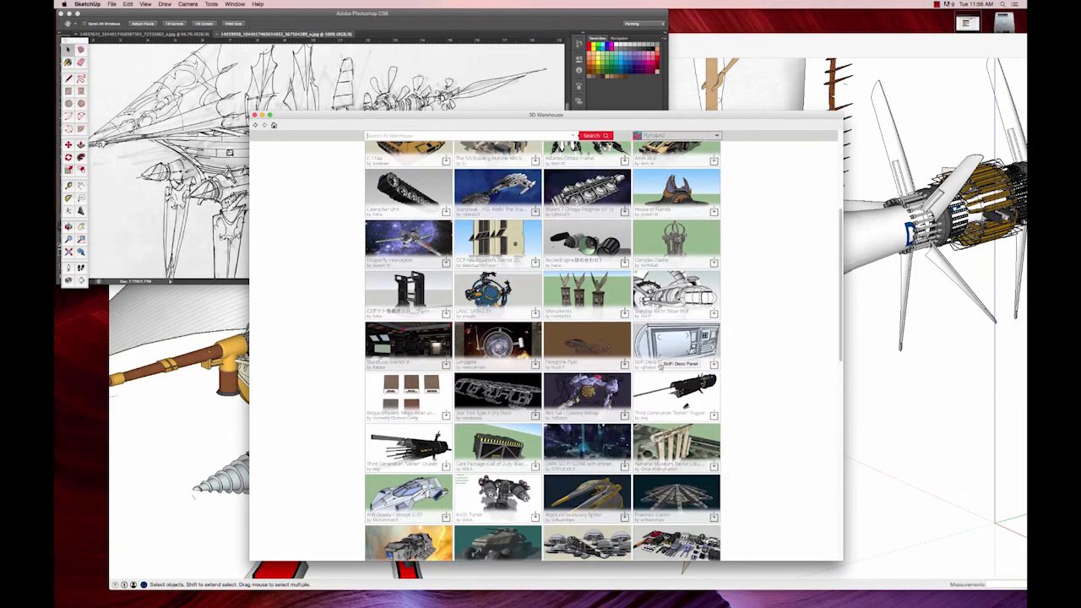
scroll(660, 358, down, 2)
scroll(660, 369, down, 3)
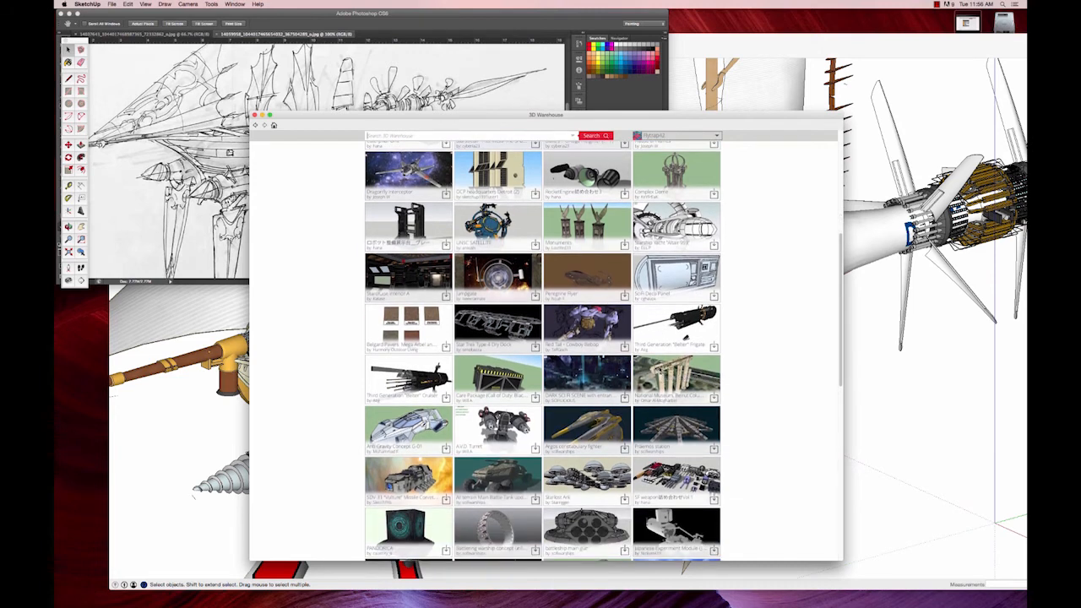
scroll(660, 369, down, 5)
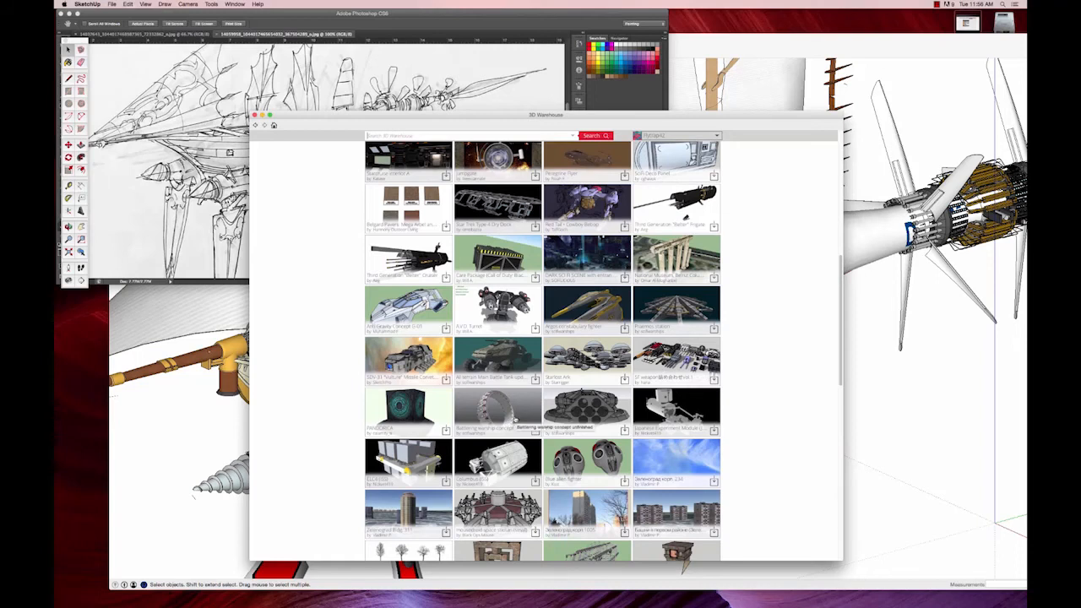
- Download the "Battlering warship concept unfinished" model directly into the SketchUp scene and place it beside the airship
click(515, 420)
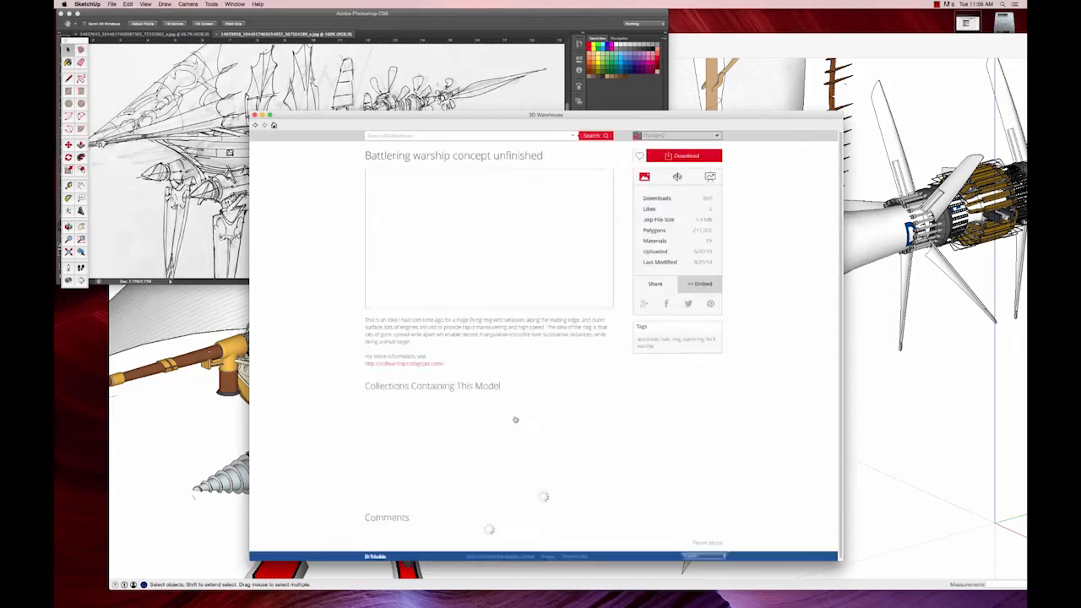
click(688, 156)
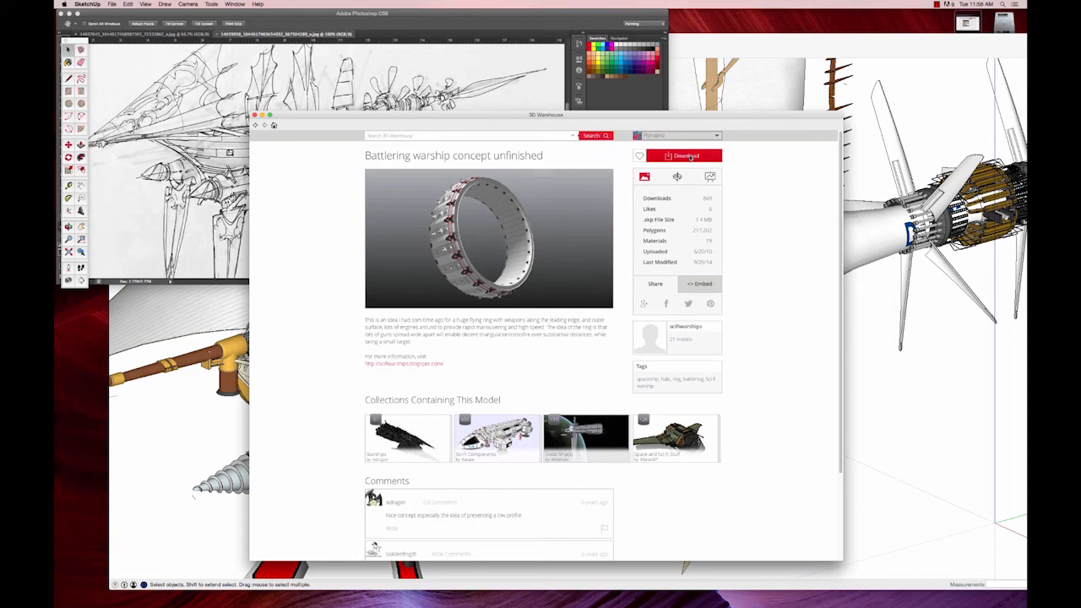
click(598, 191)
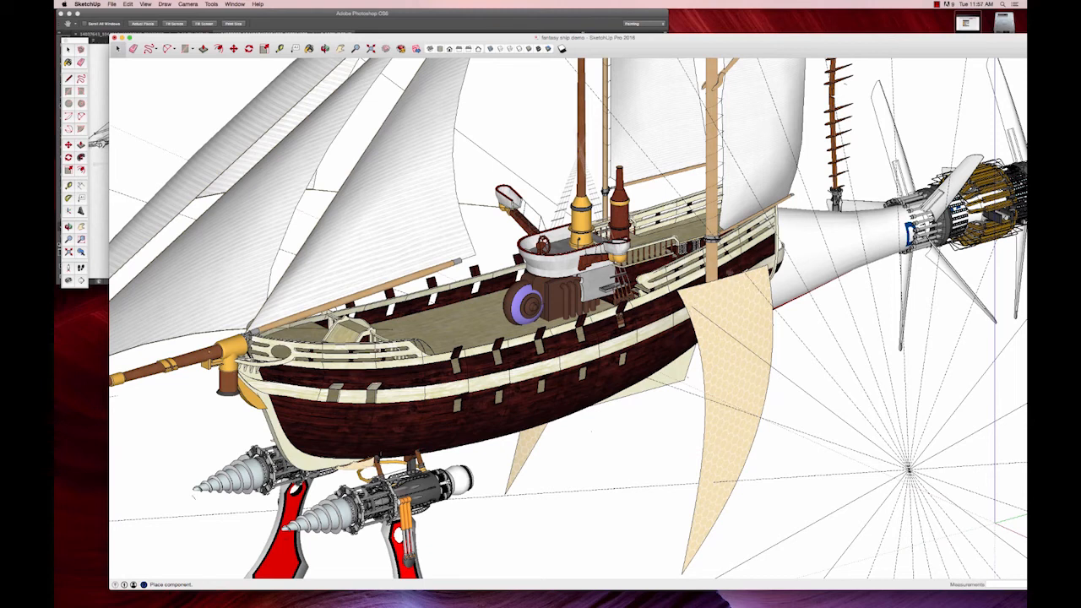
click(829, 338)
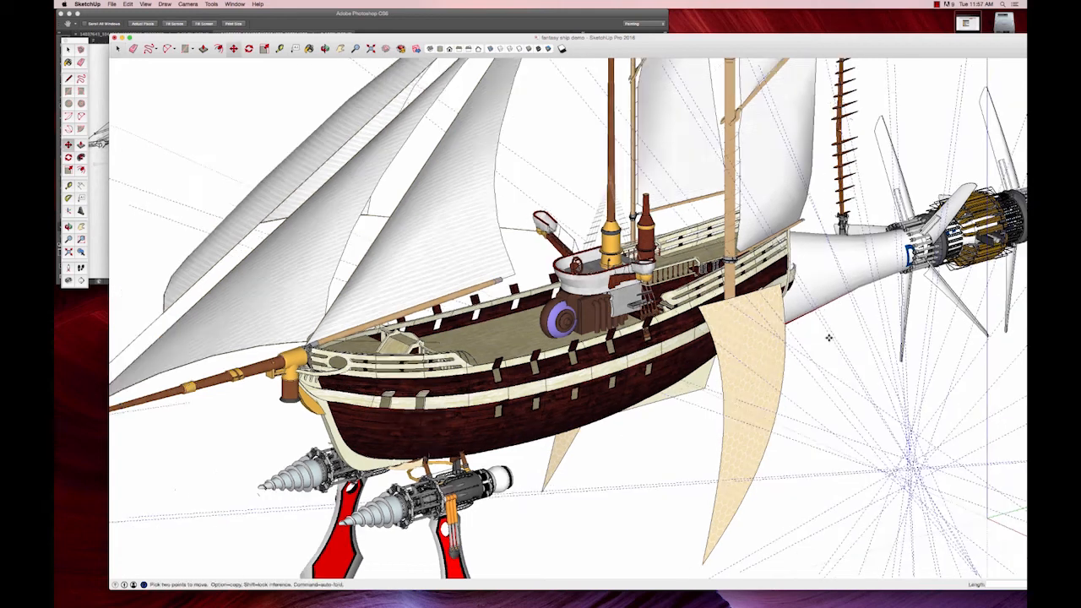
- Check the imported battle ring's size against the airship, start scaling it, and delete it from the scene
scroll(873, 400, down, 10)
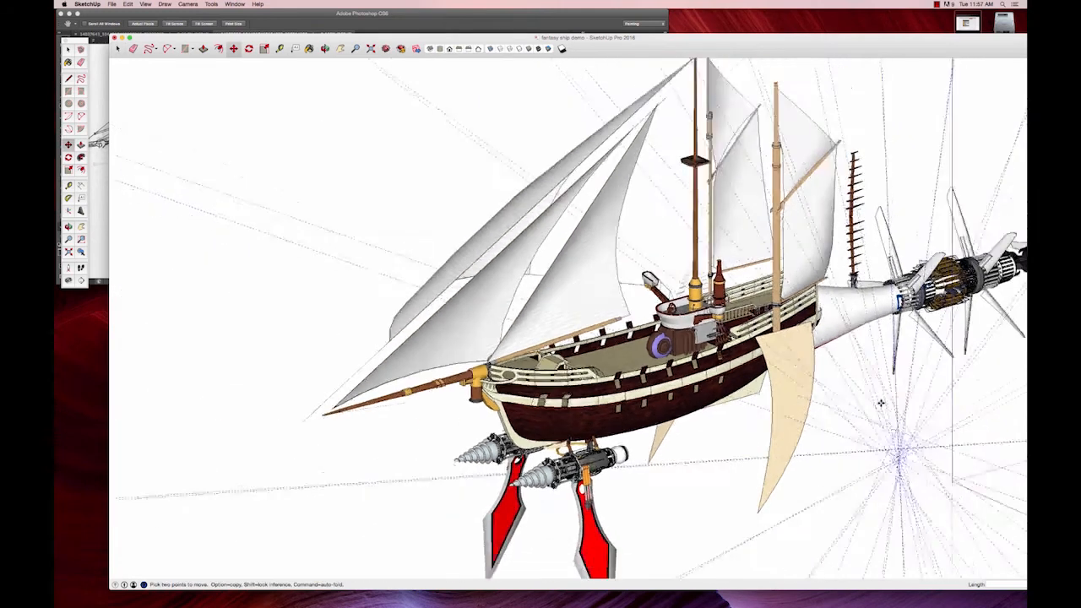
scroll(881, 404, down, 10)
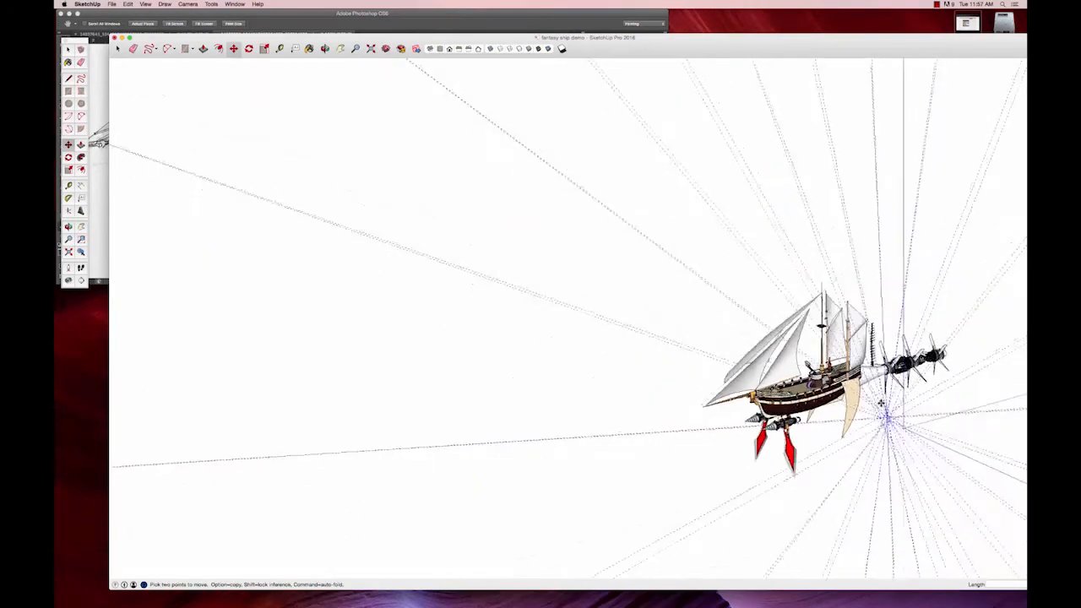
scroll(882, 409, down, 10)
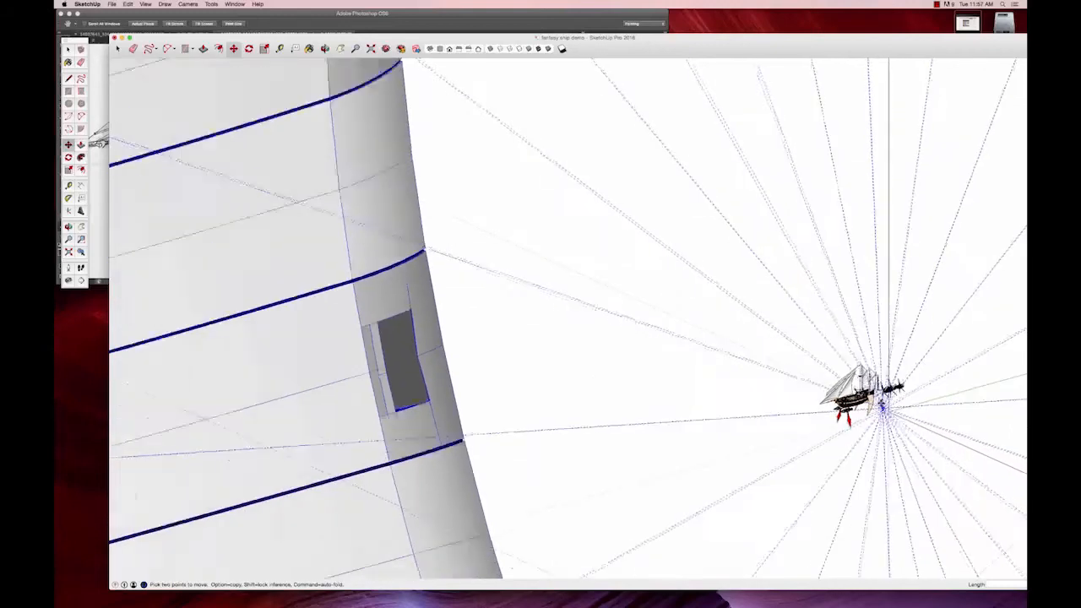
scroll(878, 400, down, 10)
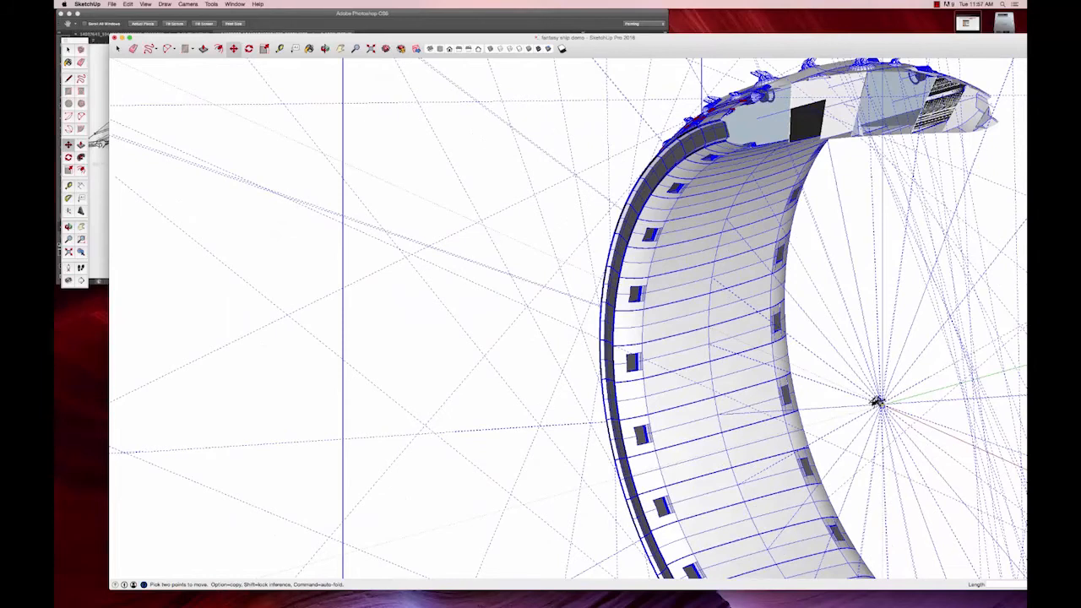
scroll(777, 353, down, 1)
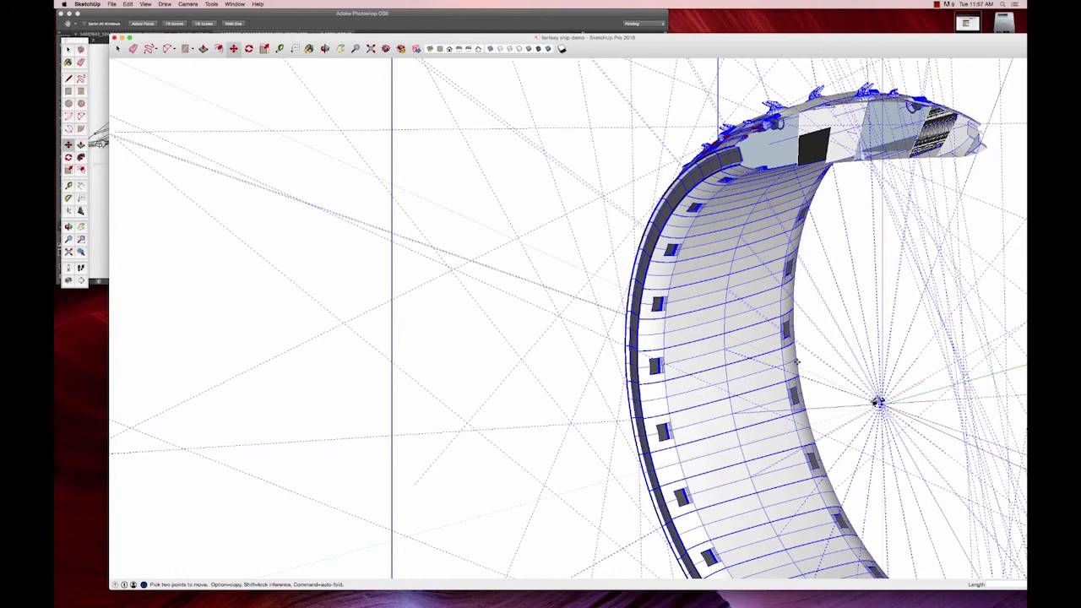
scroll(812, 342, down, 2)
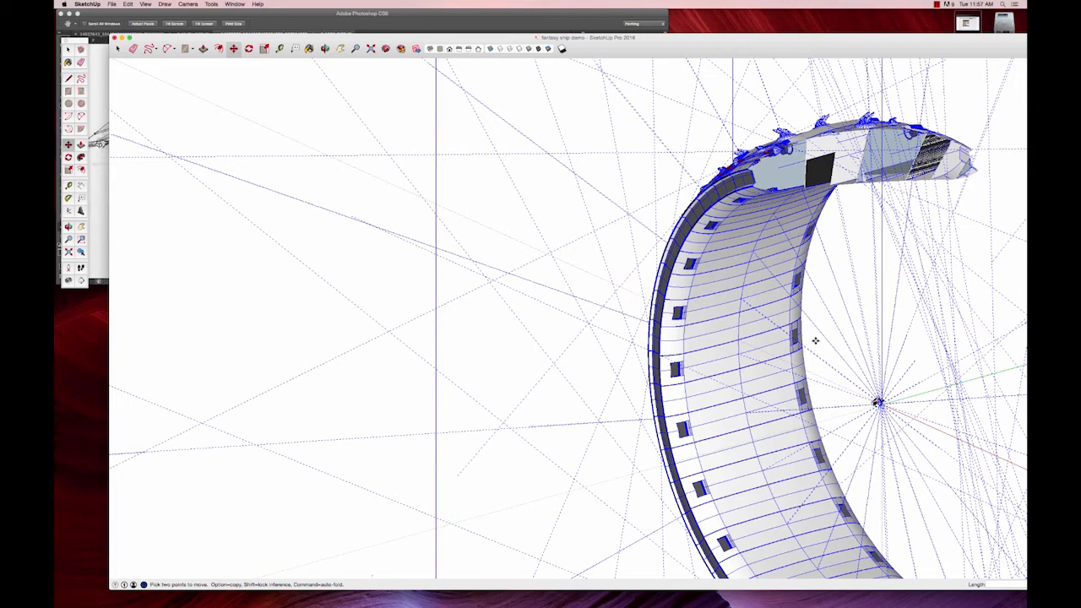
scroll(815, 340, down, 1)
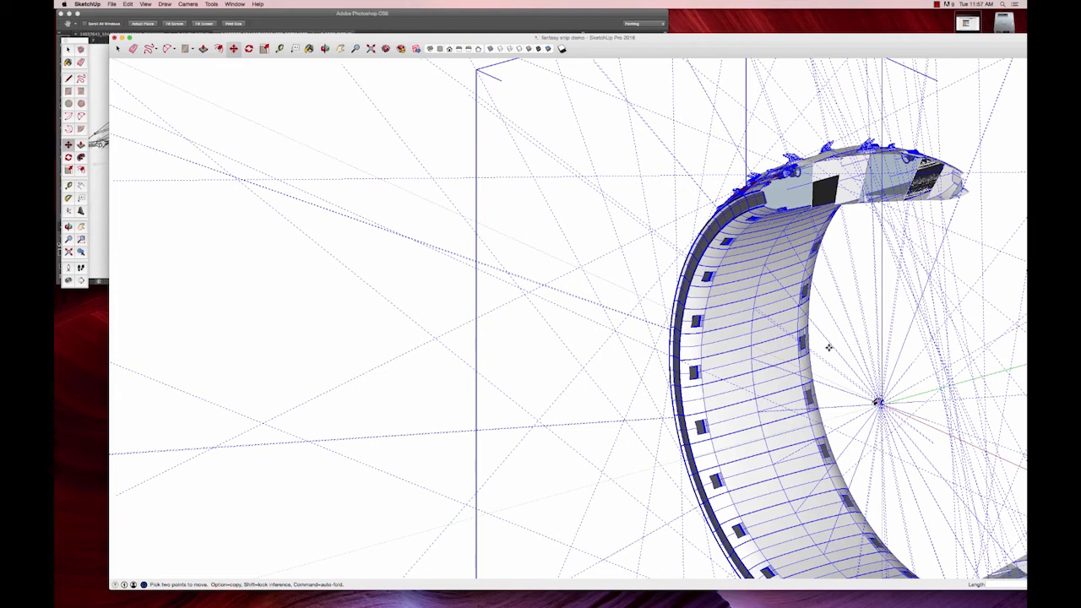
scroll(828, 347, down, 1)
shift+middle_drag(828, 347, 733, 375)
key(s)
scroll(828, 351, down, 3)
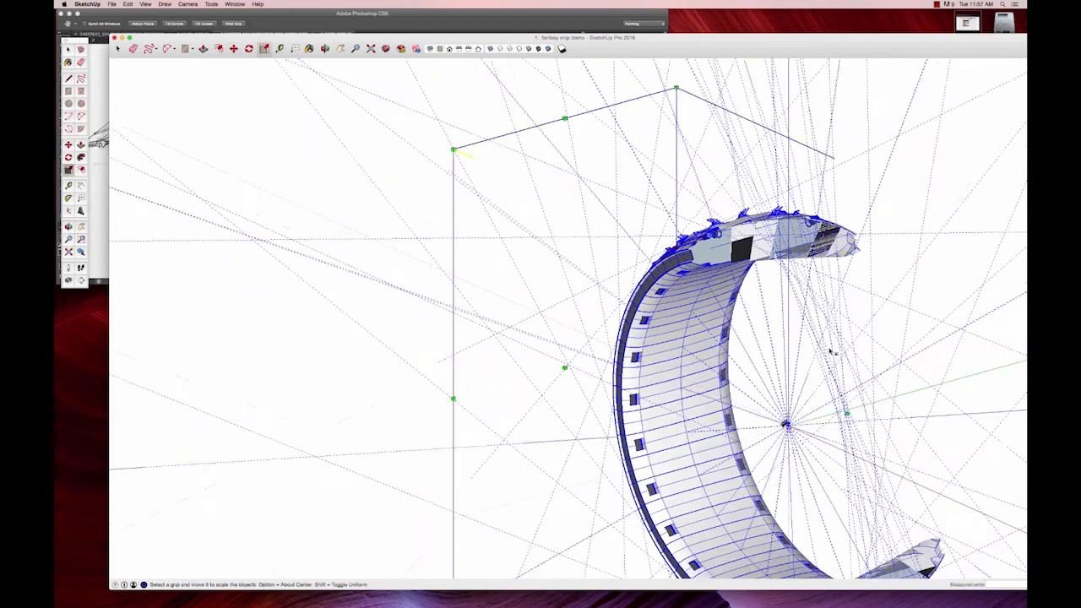
scroll(827, 351, down, 4)
key(Delete)
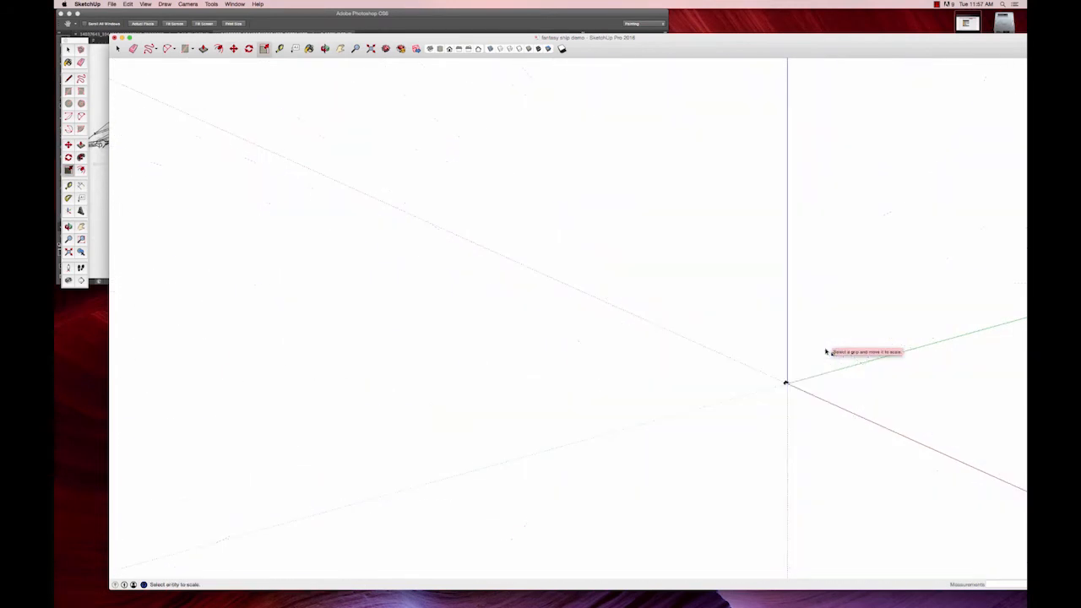
- Examine the airship's hull and underside engines from the front, and the whole ship from an angled bow-side view
scroll(792, 380, up, 5)
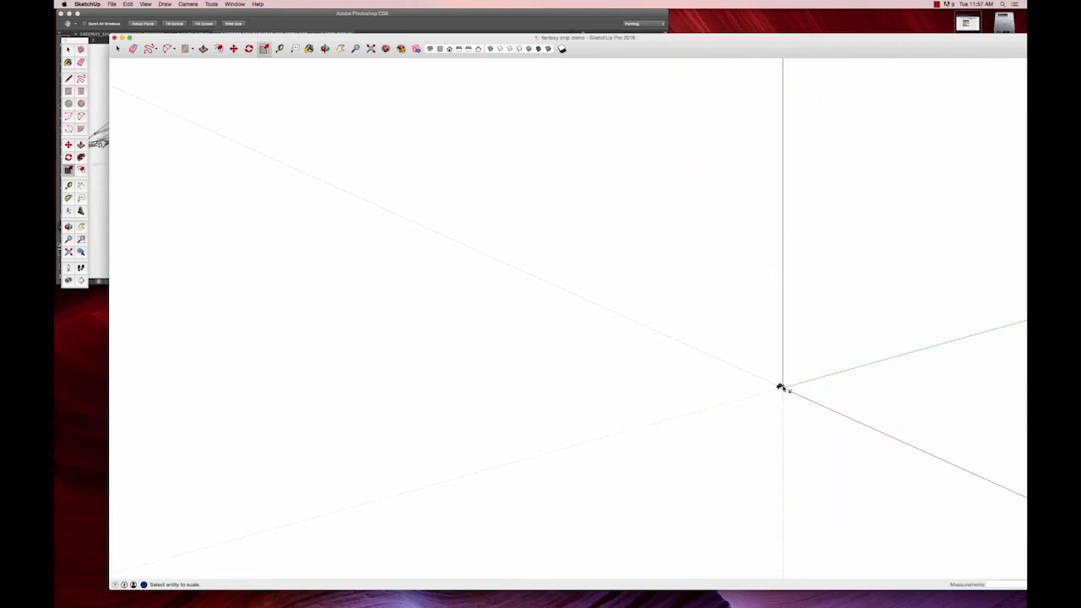
scroll(779, 388, up, 5)
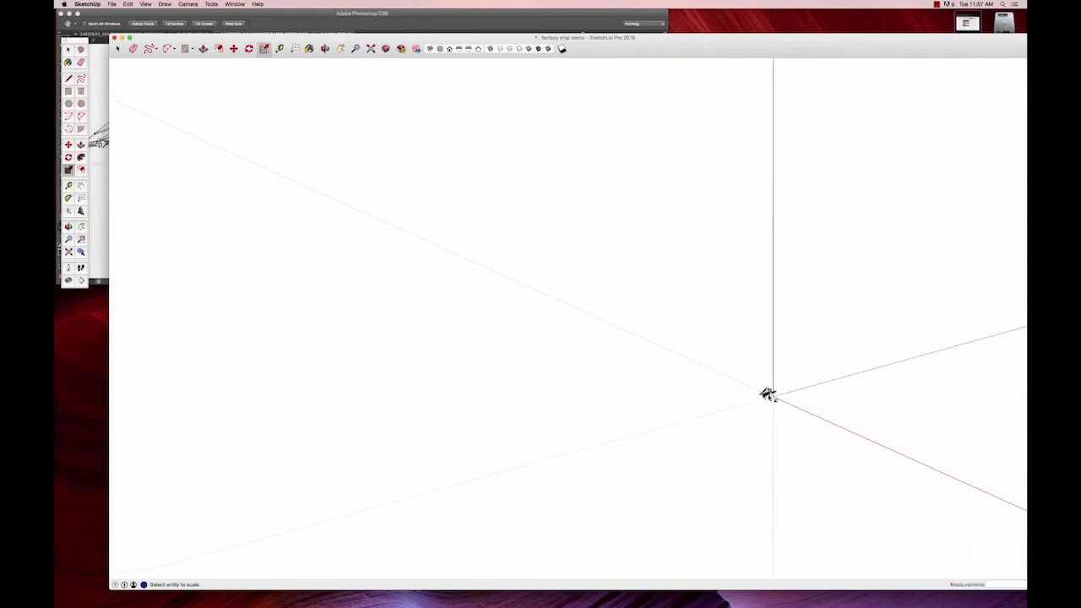
scroll(773, 397, up, 5)
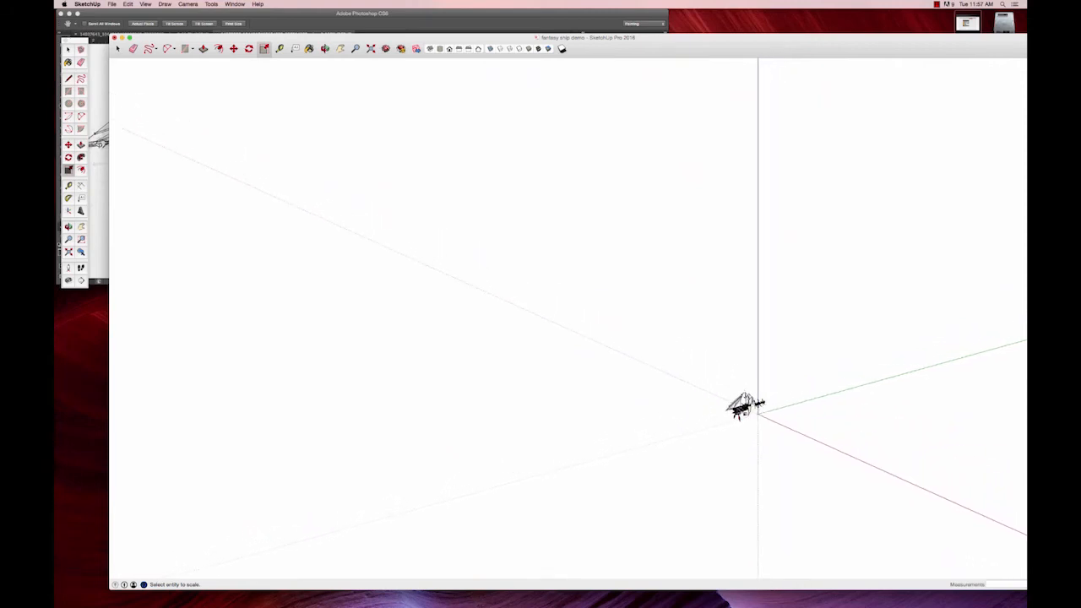
scroll(781, 384, up, 5)
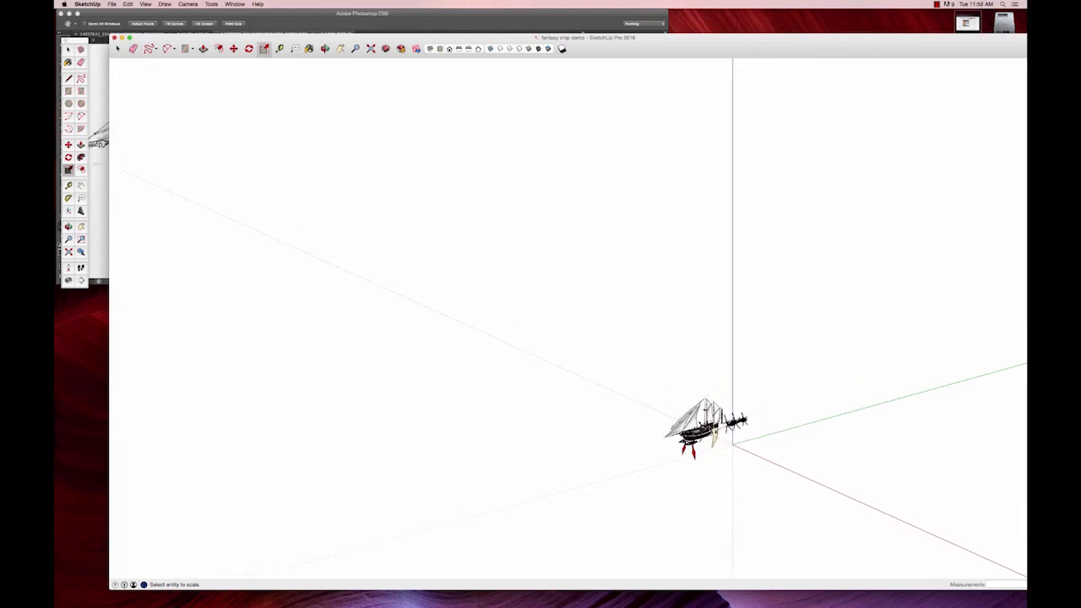
scroll(772, 390, up, 5)
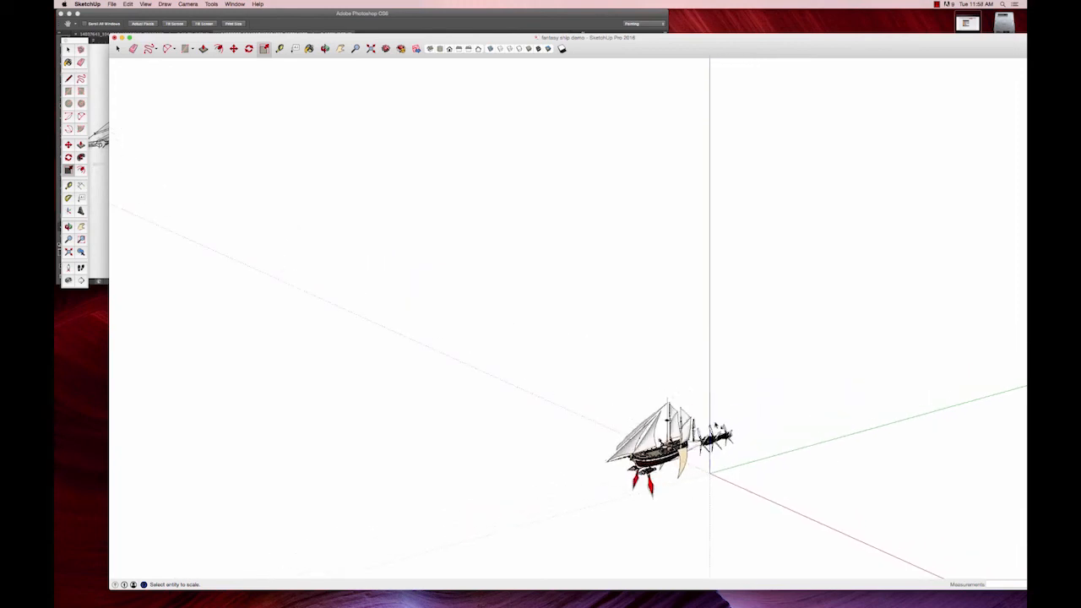
click(340, 49)
scroll(620, 524, up, 8)
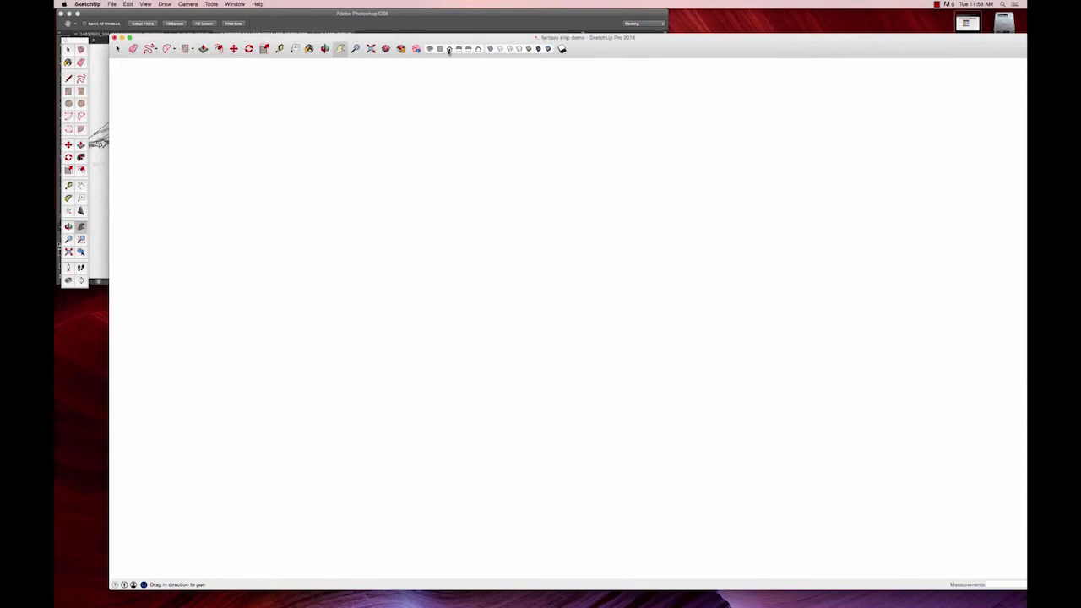
scroll(473, 263, down, 6)
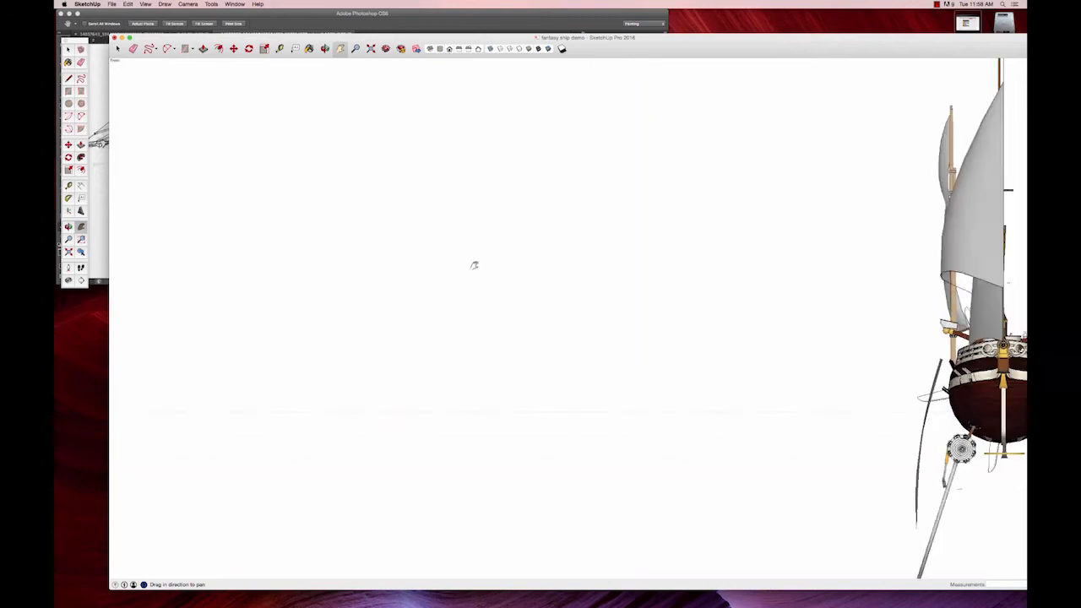
scroll(855, 357, up, 5)
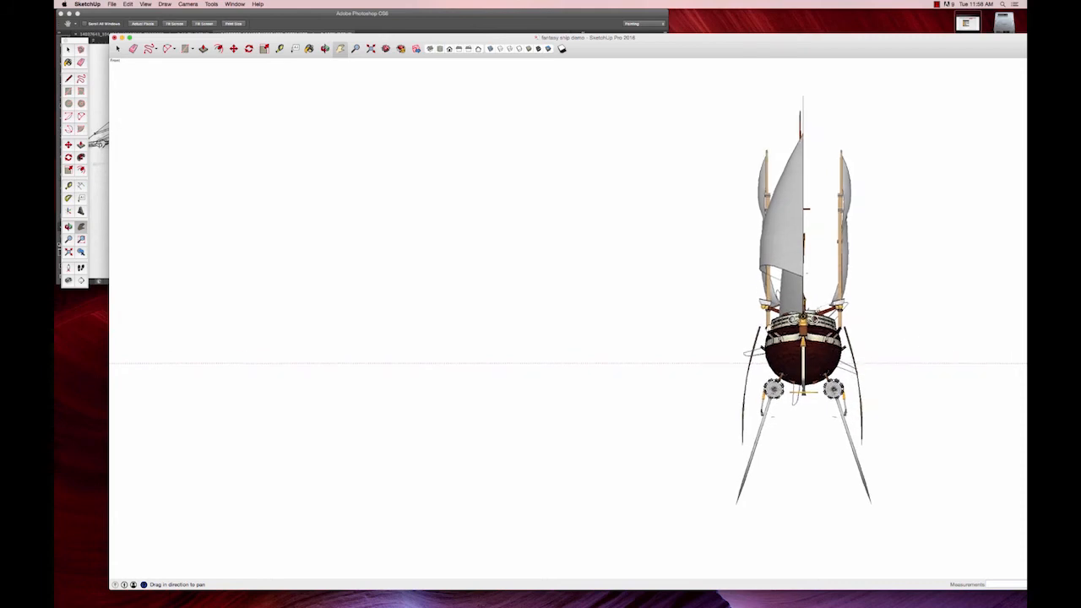
scroll(856, 338, up, 2)
key(space)
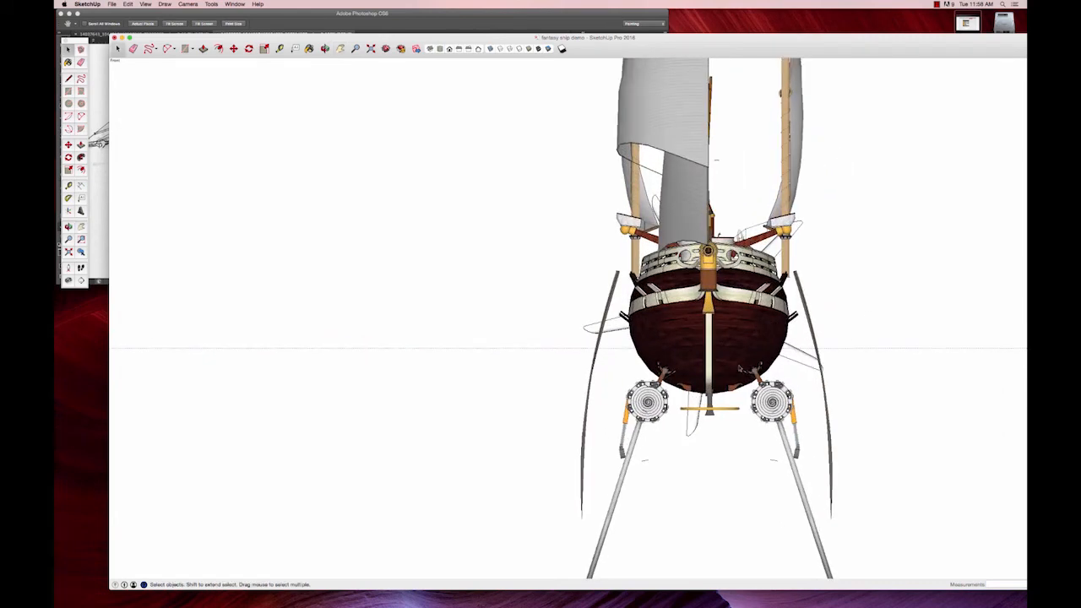
click(112, 4)
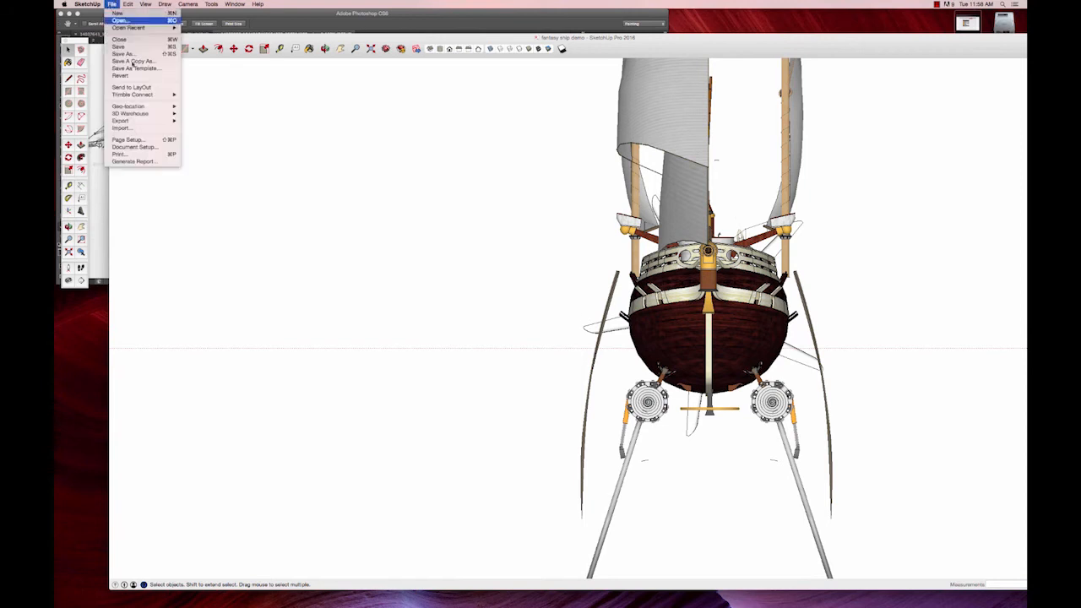
mouse_move(139, 113)
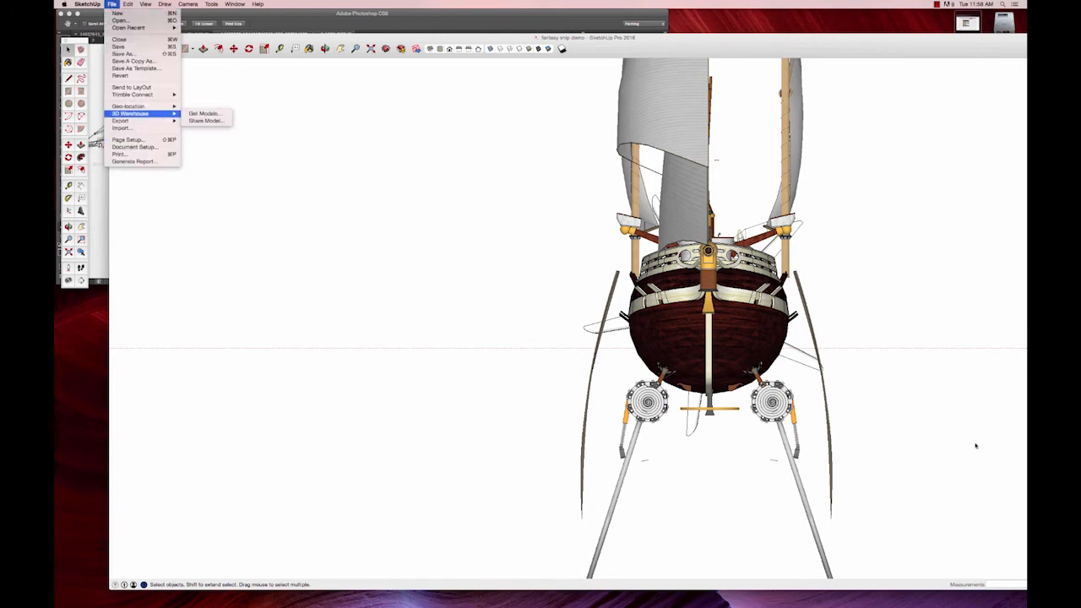
click(970, 382)
shift+middle_drag(856, 414, 582, 506)
shift+middle_drag(827, 384, 833, 381)
scroll(832, 381, down, 4)
drag(828, 326, 694, 305)
key(space)
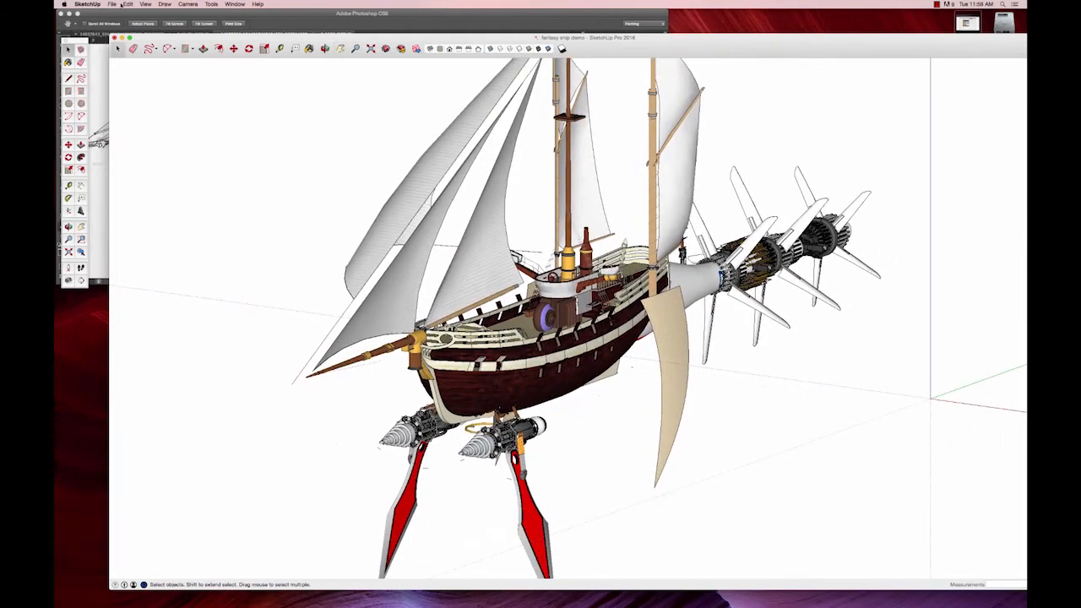
- Open the 3D Warehouse and browse the signed-in account's liked models for a ring-shaped part
click(113, 5)
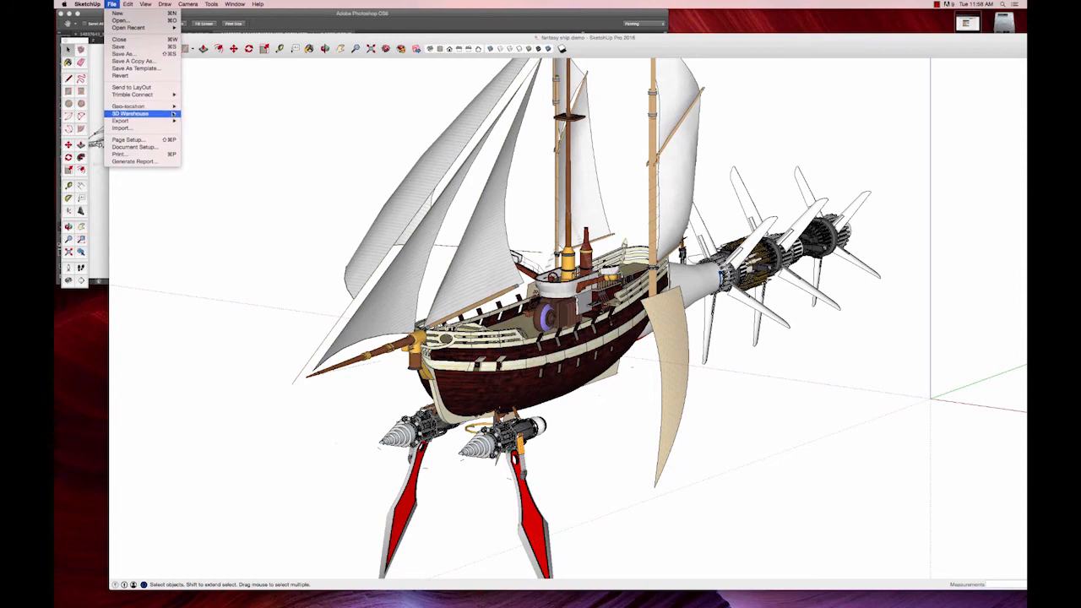
click(202, 112)
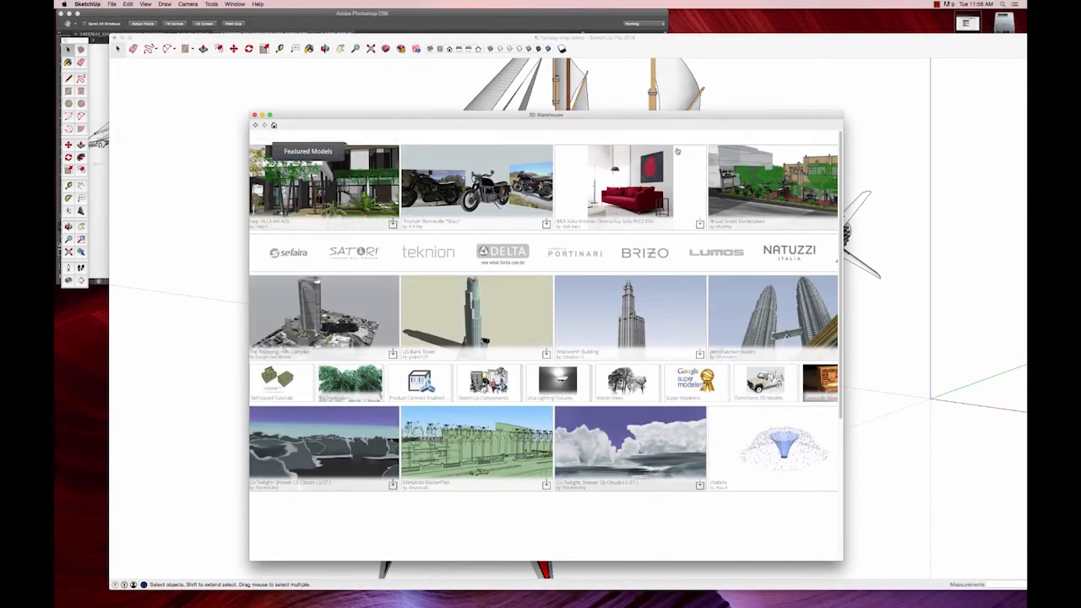
click(677, 151)
click(596, 233)
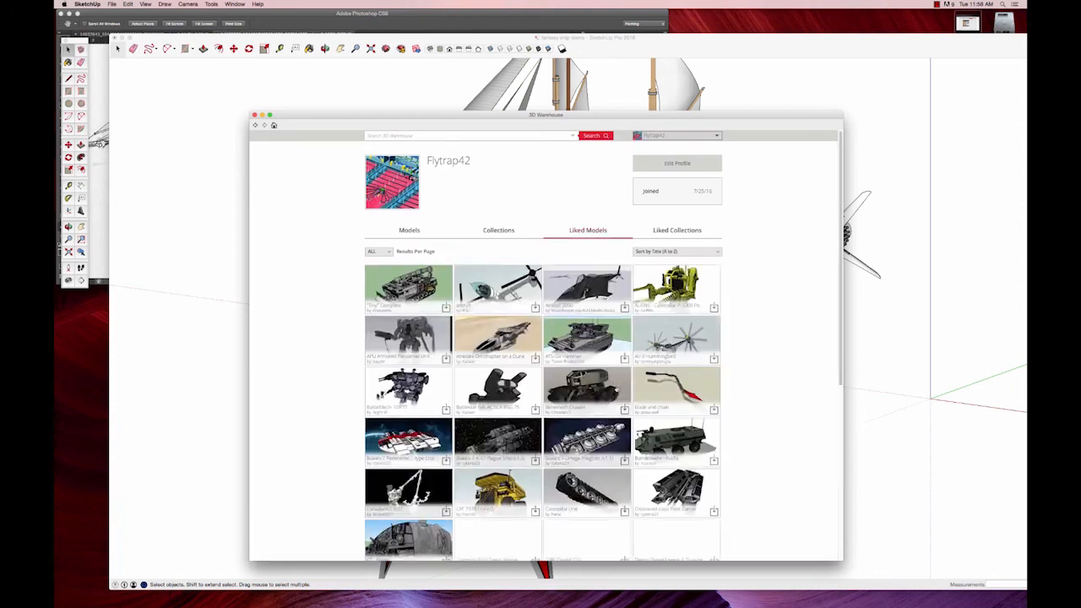
scroll(569, 348, down, 5)
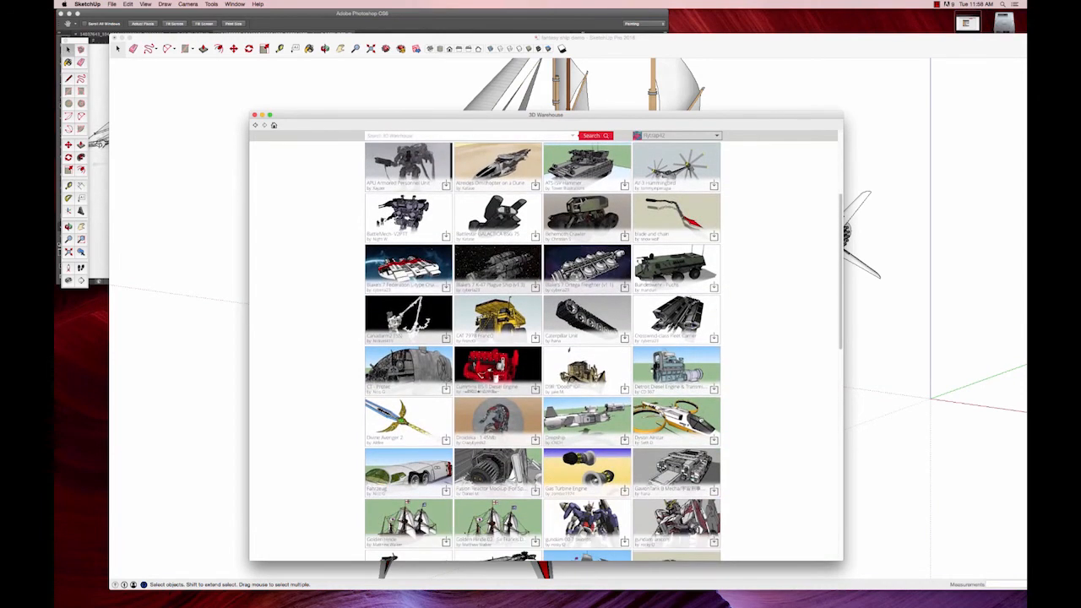
- Download the "Dyson Airstar" model directly into the scene and place it near the origin beside the airship
click(692, 413)
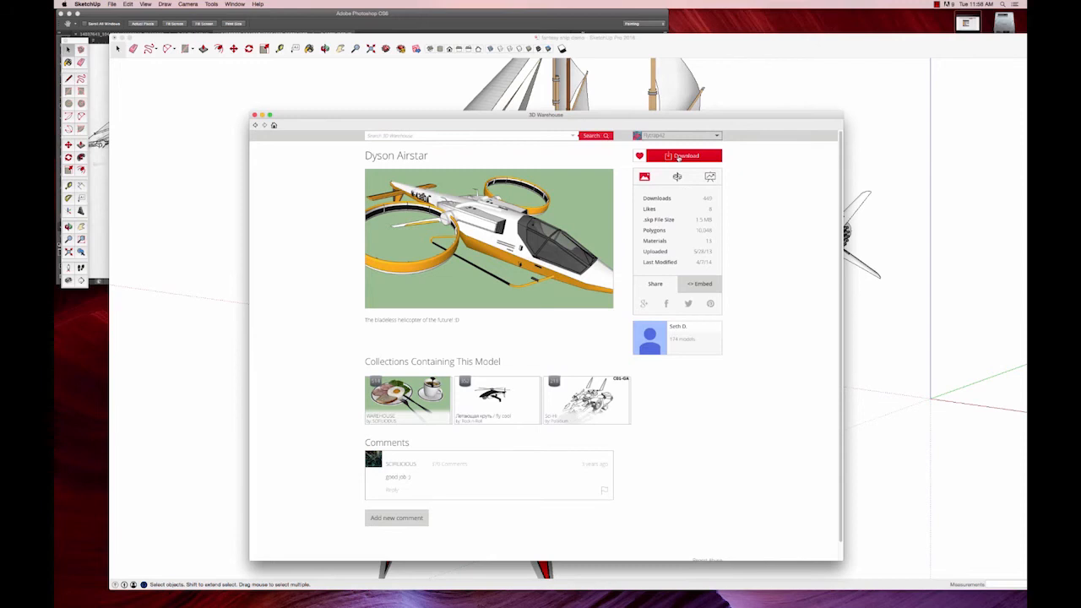
click(678, 157)
click(599, 191)
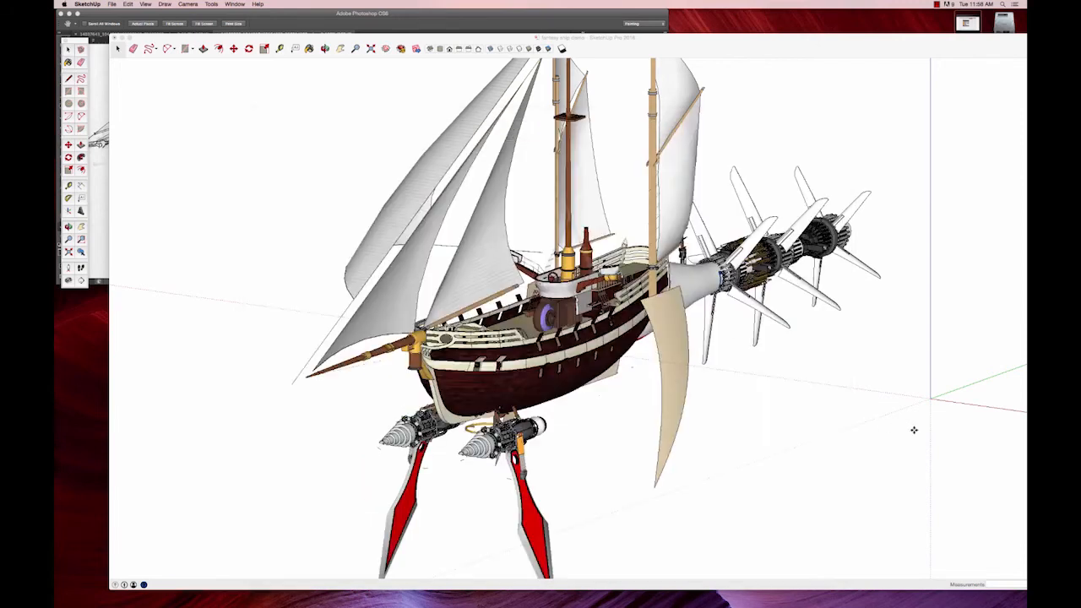
click(954, 423)
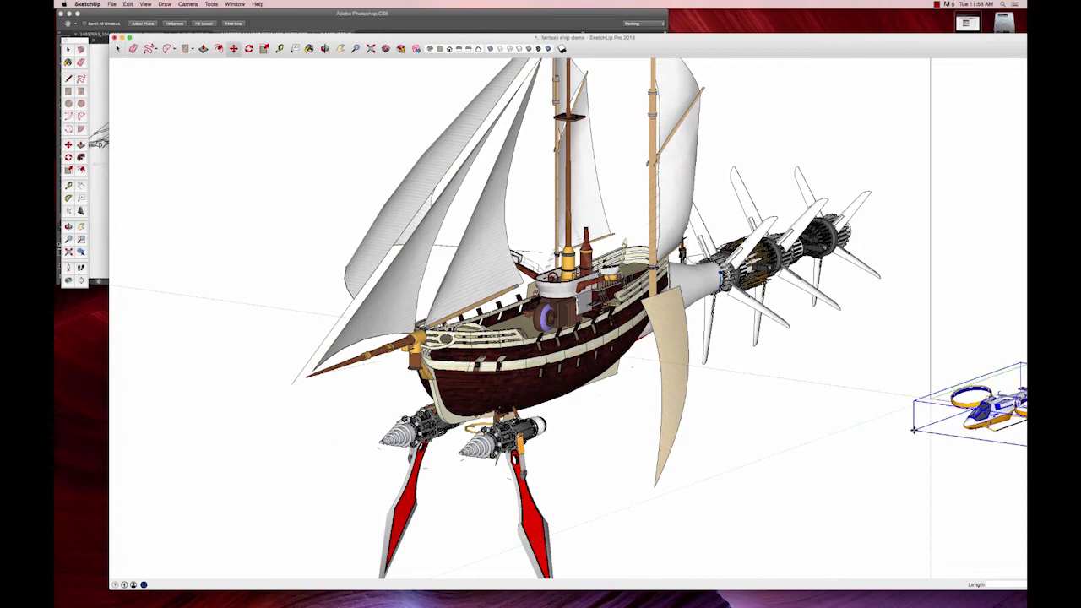
- Open the Dyson Airstar for editing and delete its fuselage, one of the two rotor rings and the tail pieces
key(h)
drag(920, 414, 741, 413)
scroll(831, 409, up, 4)
scroll(831, 408, up, 3)
key(space)
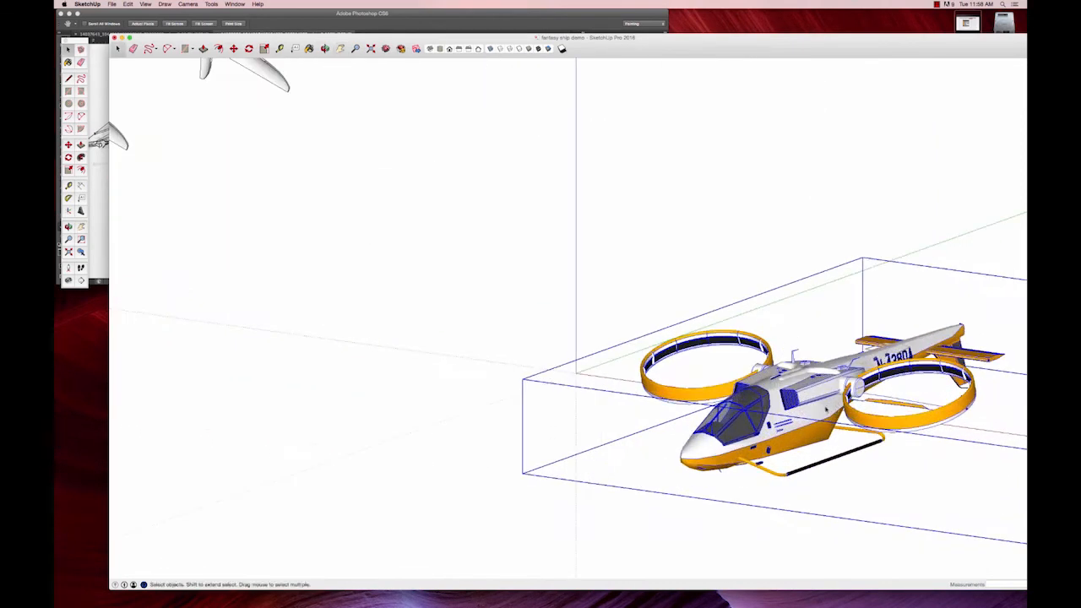
double_click(826, 410)
triple_click(825, 411)
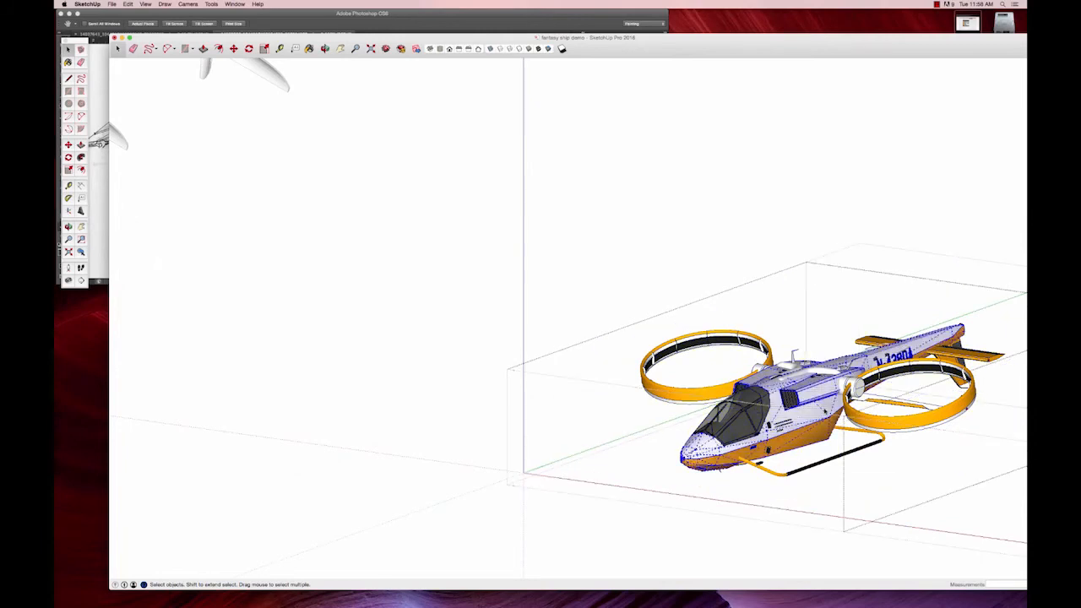
key(Delete)
drag(796, 302, 1003, 473)
key(Delete)
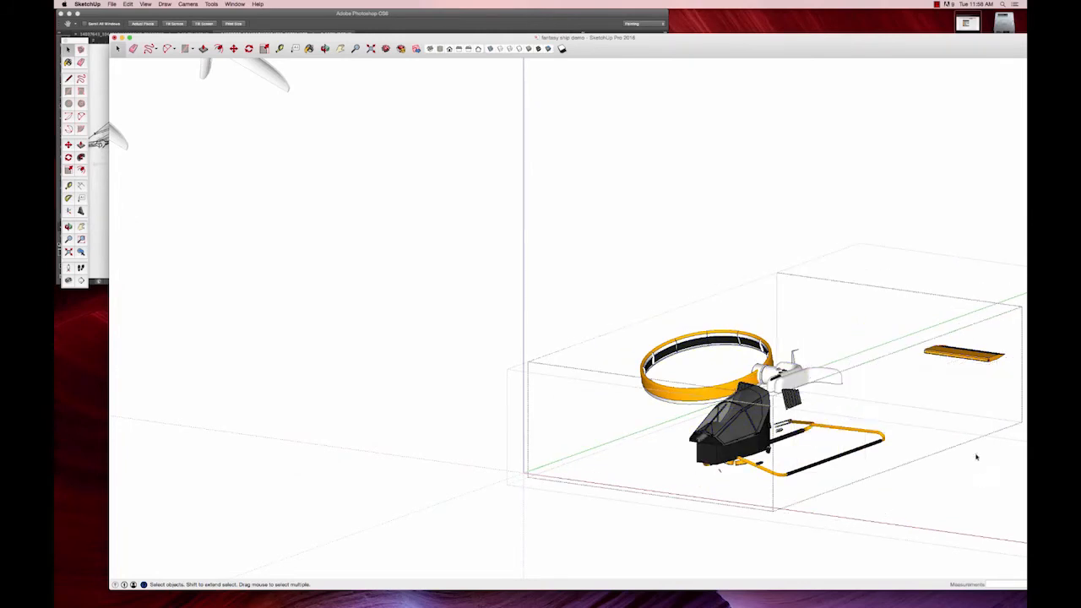
drag(859, 305, 1025, 429)
key(Delete)
- Delete the Airstar's landing skids, cockpit and rotor mount so only one ring is left, and finish editing the component
drag(681, 416, 825, 475)
key(Delete)
drag(681, 417, 999, 541)
key(Delete)
key(o)
drag(797, 464, 532, 364)
key(space)
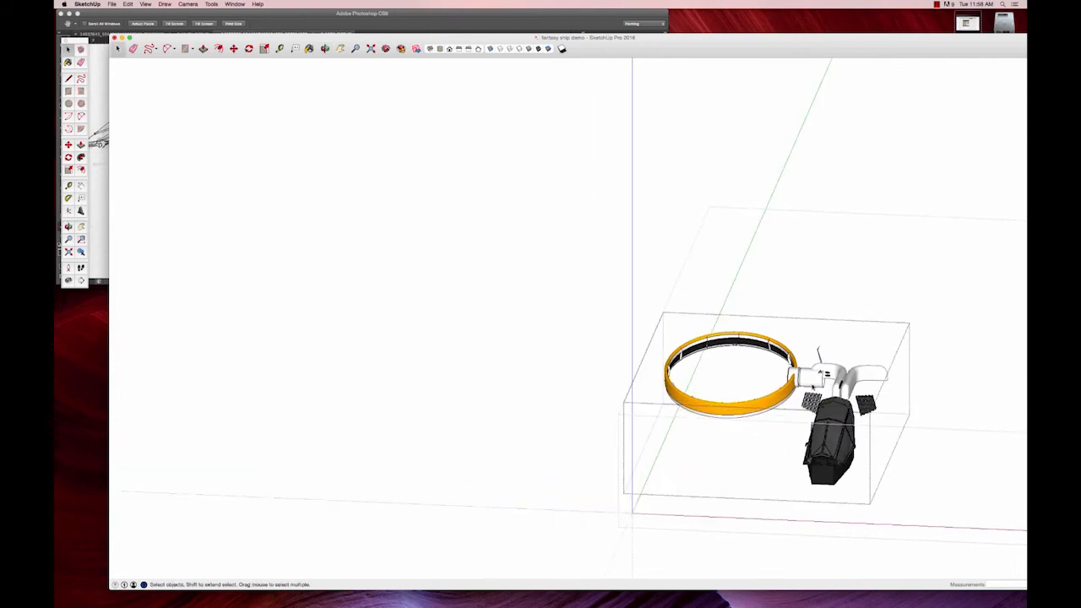
drag(801, 331, 907, 538)
key(Delete)
key(Escape)
key(Escape)
- Scale the remaining orange ring up uniformly by about 2.59 to suit the airship's size
middle_drag(751, 412, 463, 450)
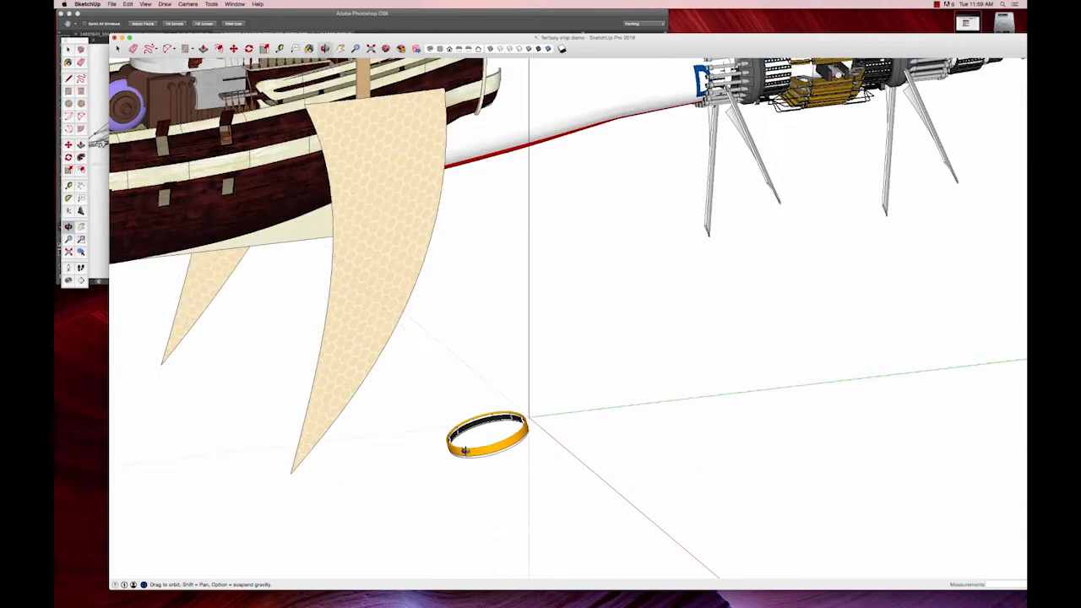
drag(464, 450, 473, 456)
scroll(492, 489, down, 8)
key(space)
click(497, 495)
key(s)
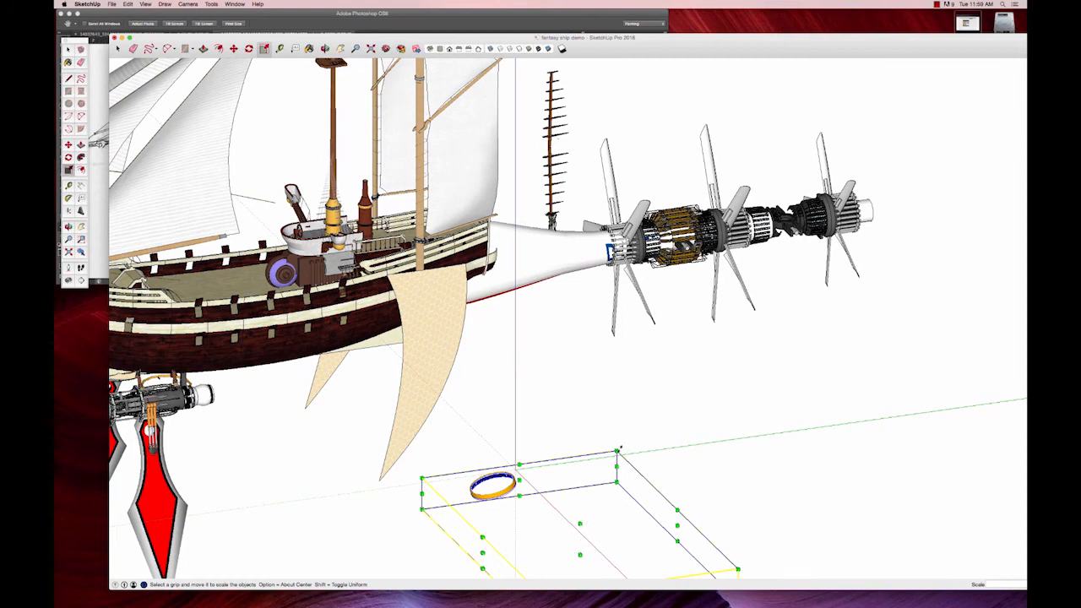
drag(617, 453, 580, 538)
drag(672, 309, 672, 310)
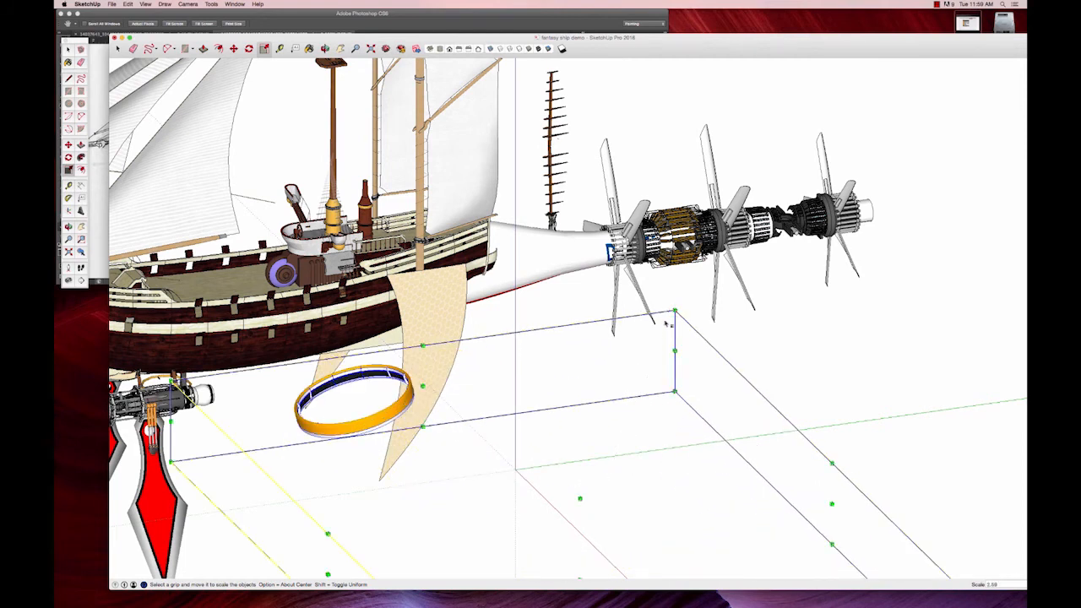
- Set the camera to Perspective and rotate the ring about 105 degrees so it stands upright beside the airship
click(203, 4)
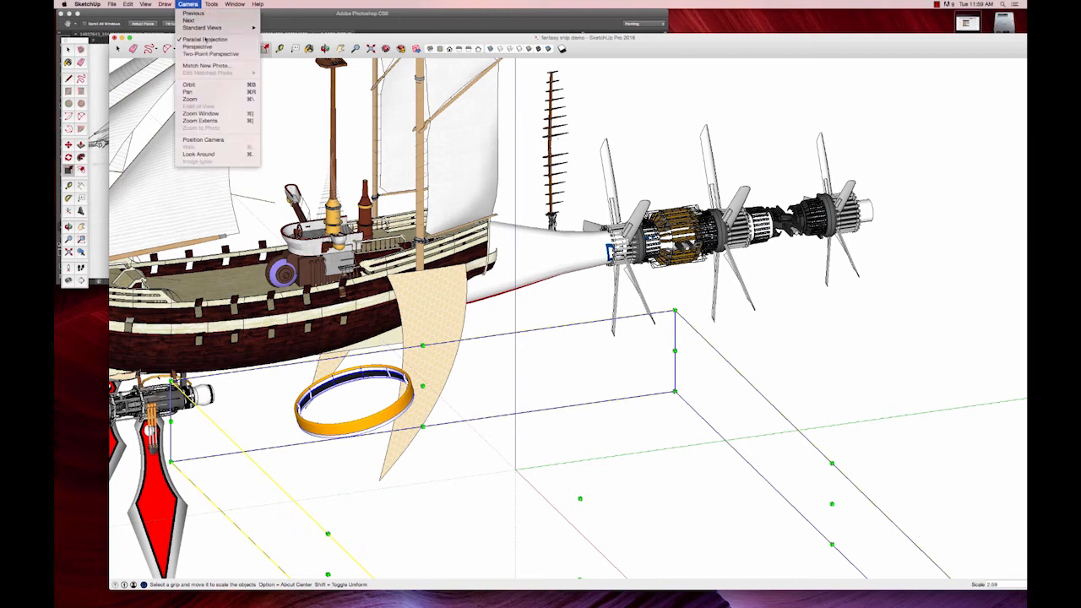
click(203, 41)
scroll(597, 405, up, 5)
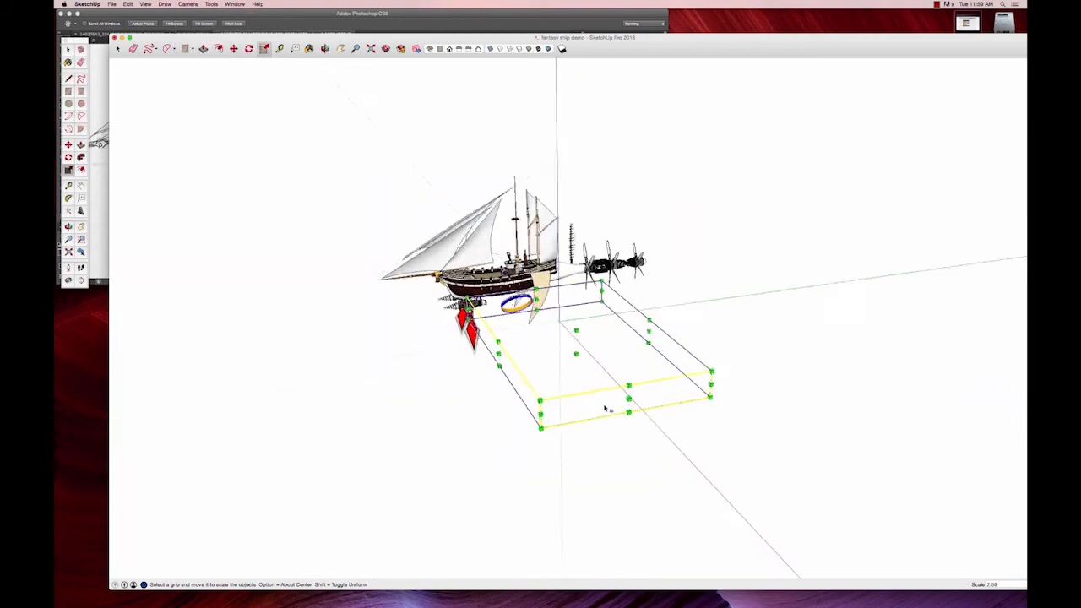
key(m)
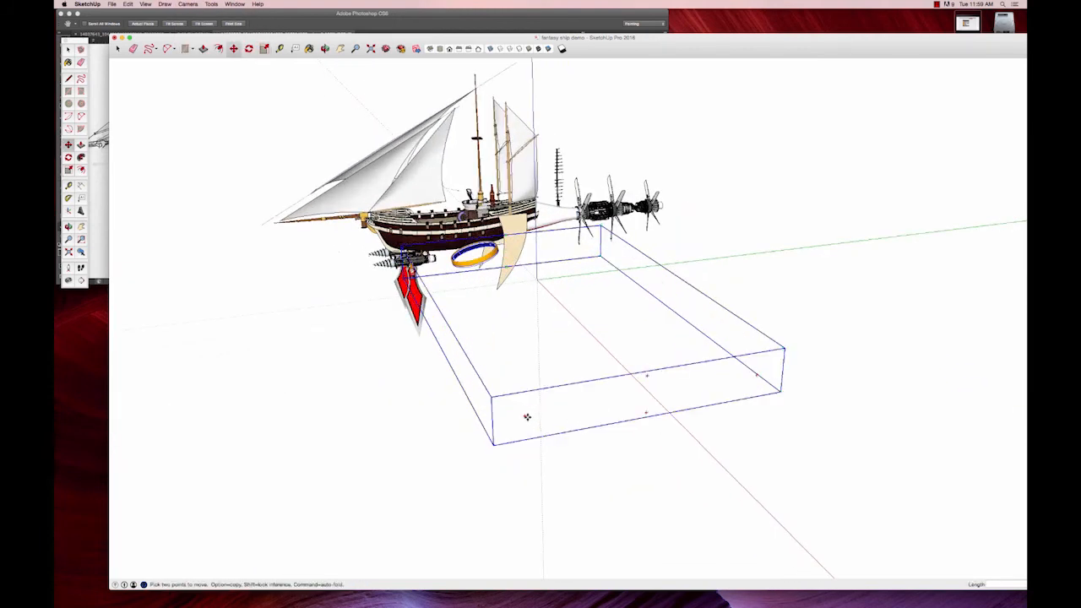
click(525, 416)
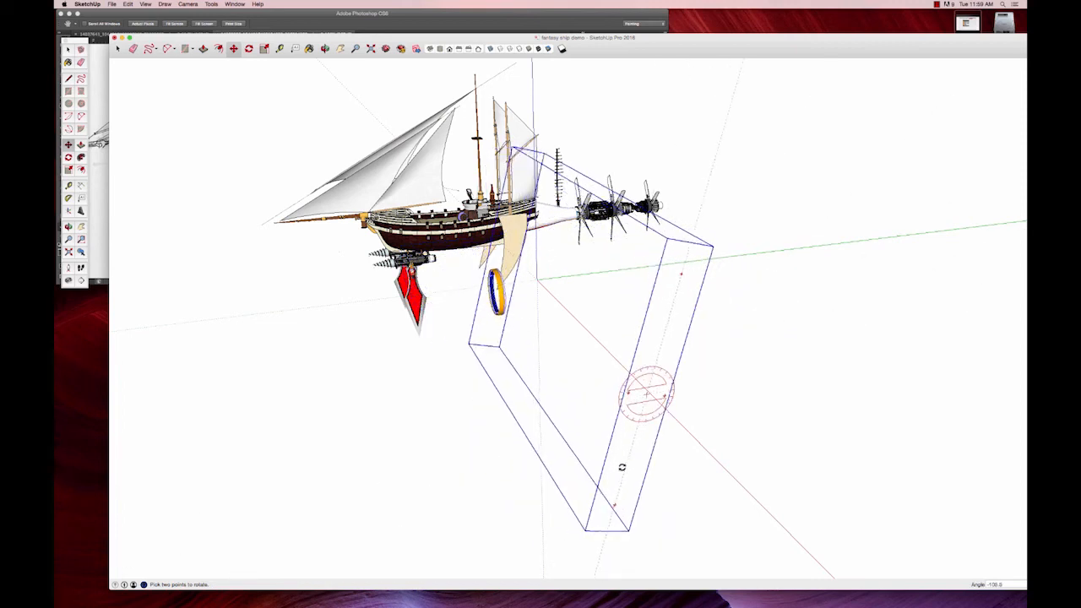
click(621, 467)
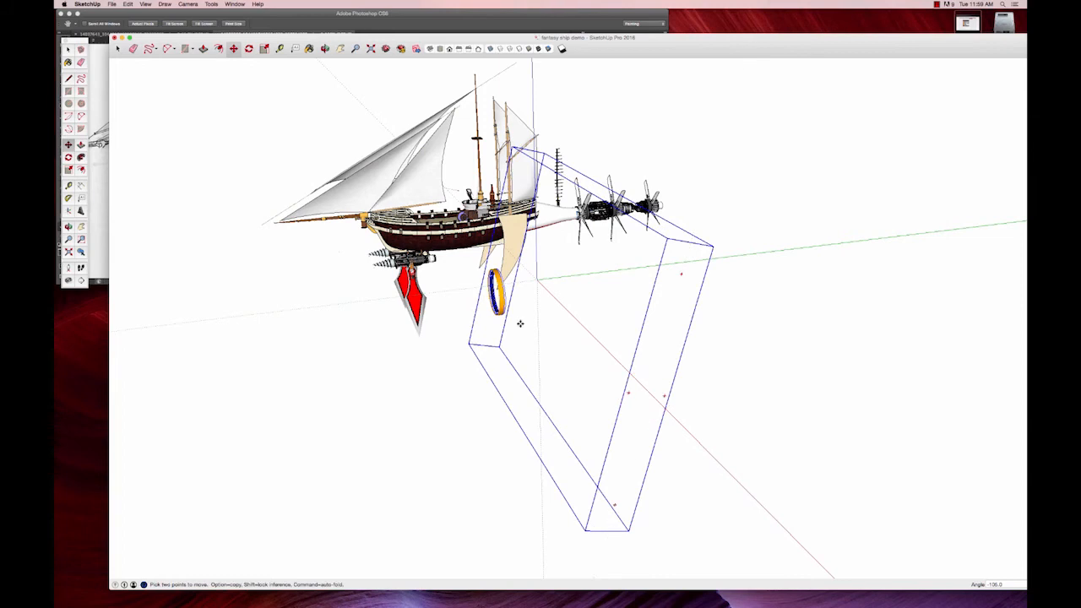
- Move the ring about 70' to just beneath the hull, and show the model from the front in Parallel Projection
click(503, 308)
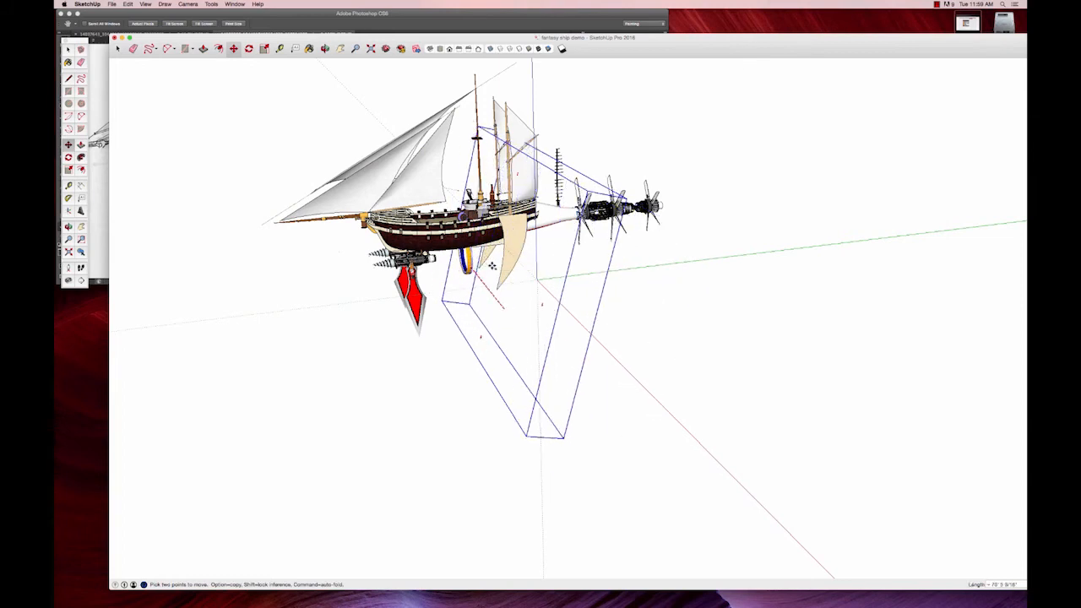
click(187, 4)
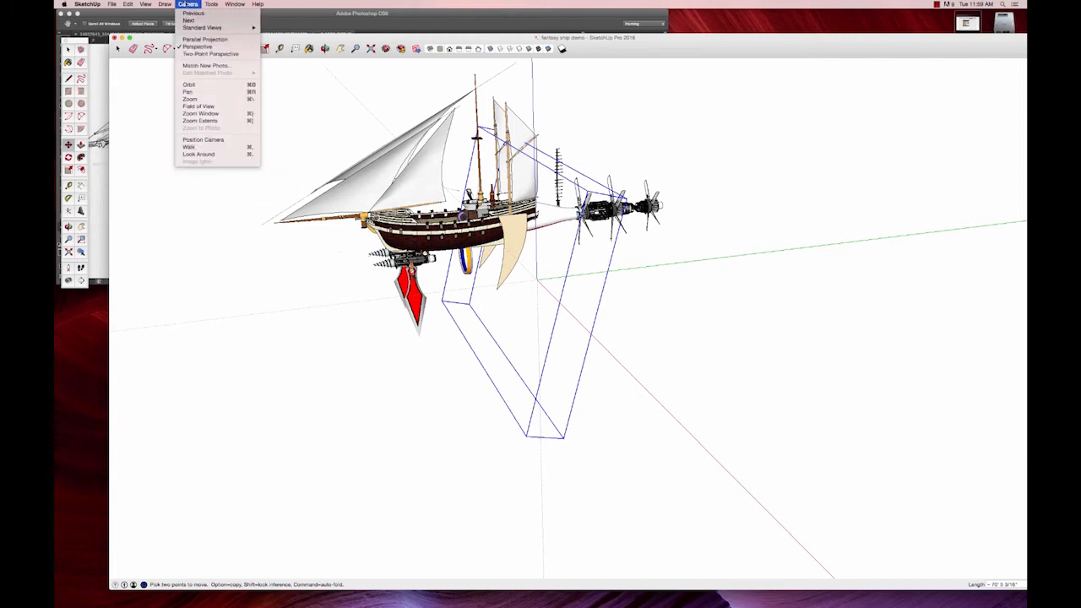
click(204, 39)
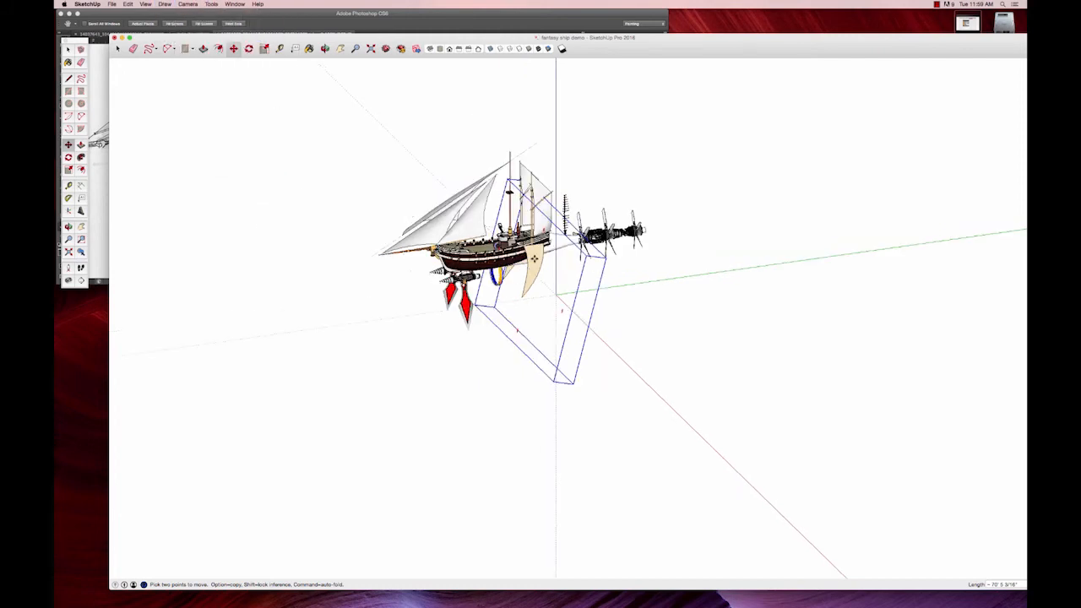
click(449, 49)
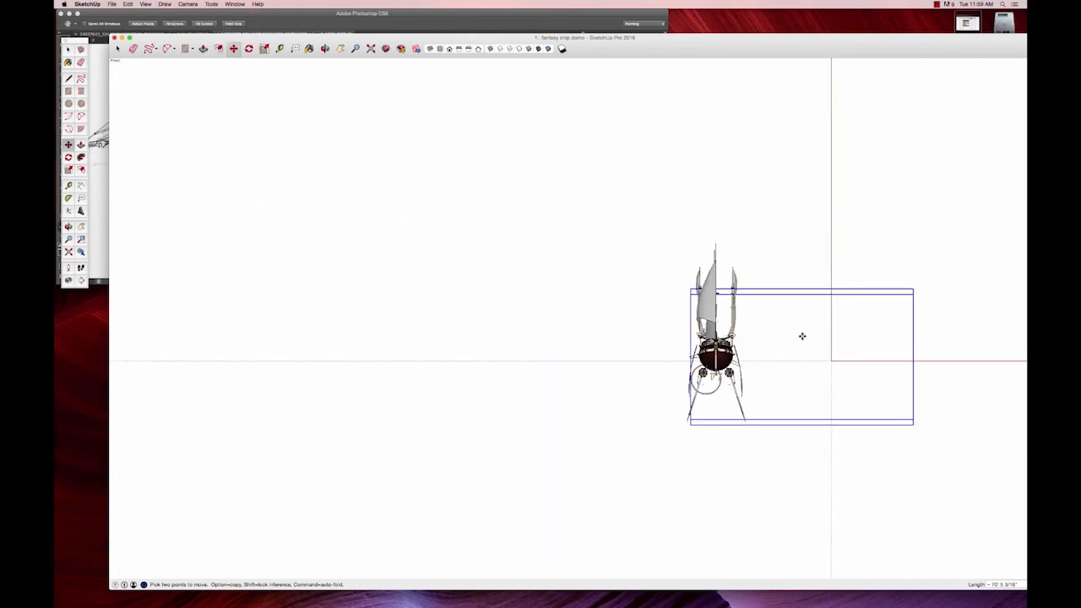
- Centre the orange ring on the hull by moving it about 6' sideways, and raise it about 22' along the vertical axis
scroll(687, 395, up, 5)
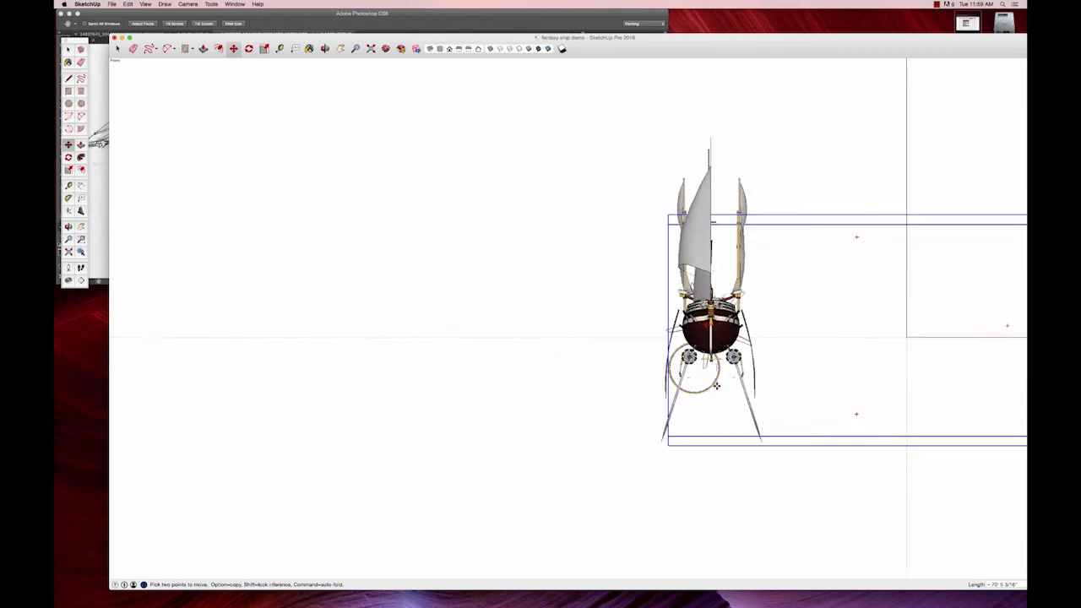
scroll(715, 386, up, 5)
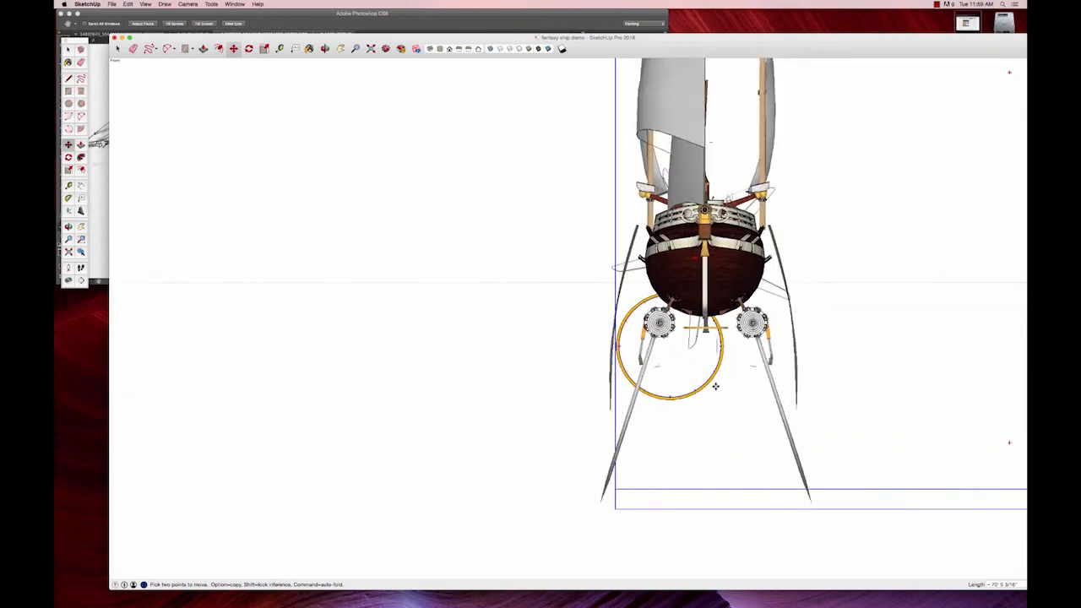
scroll(715, 386, up, 1)
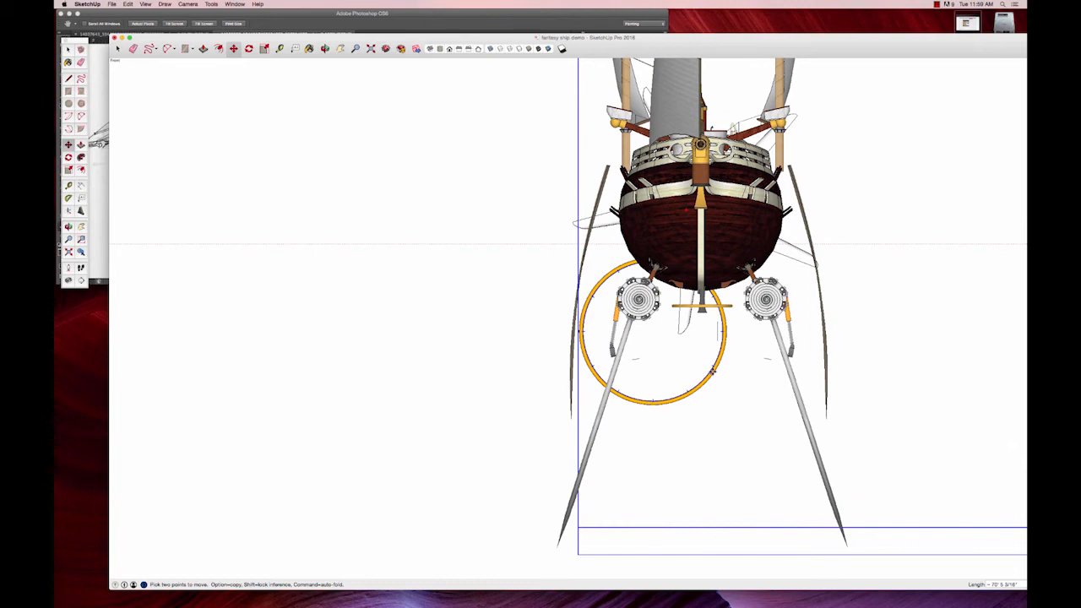
click(712, 371)
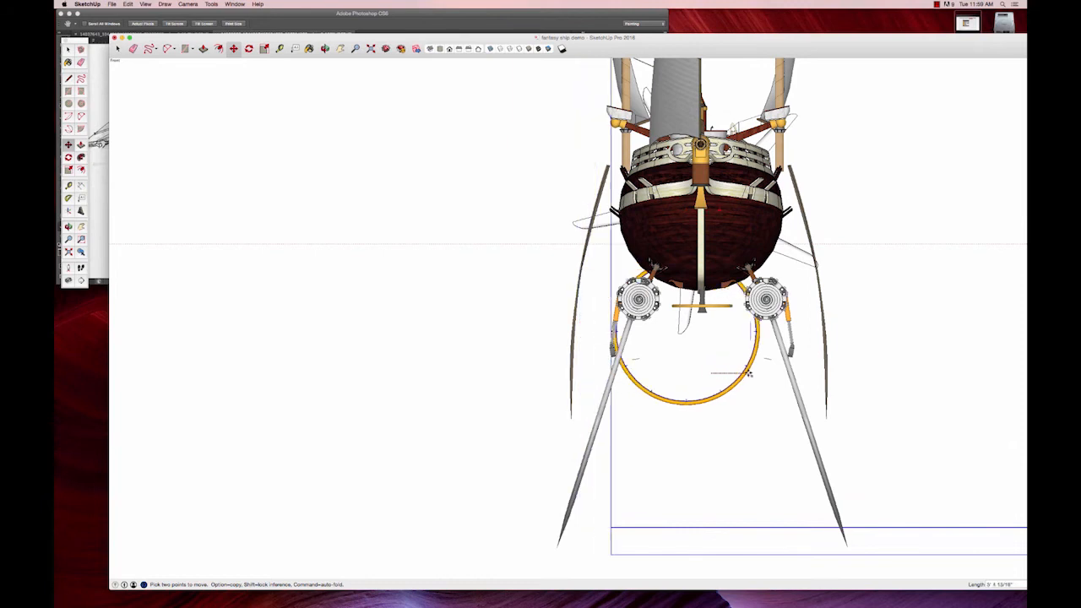
click(759, 377)
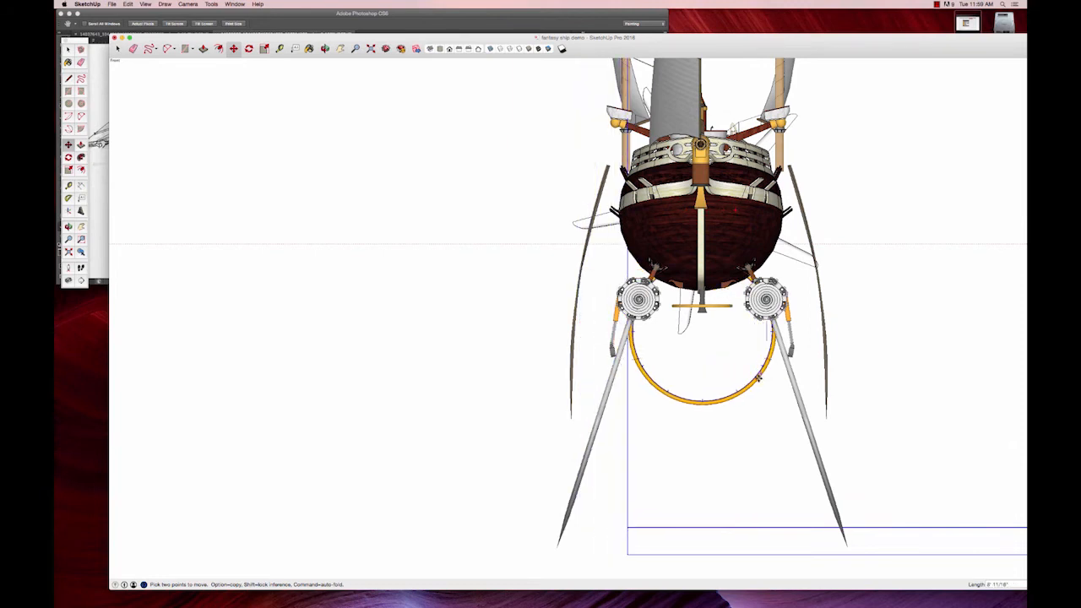
click(750, 365)
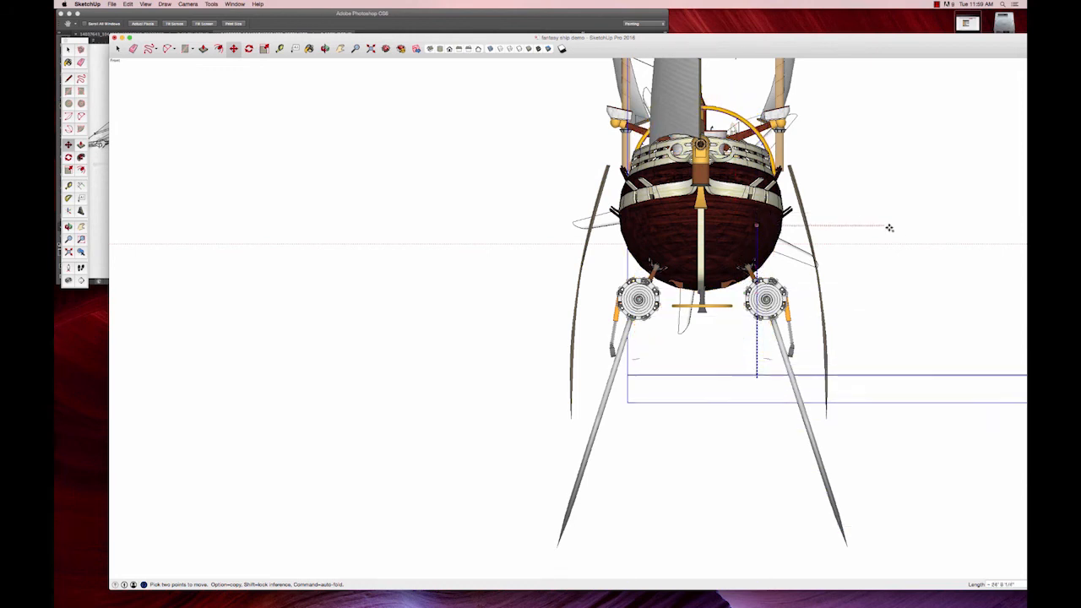
click(909, 244)
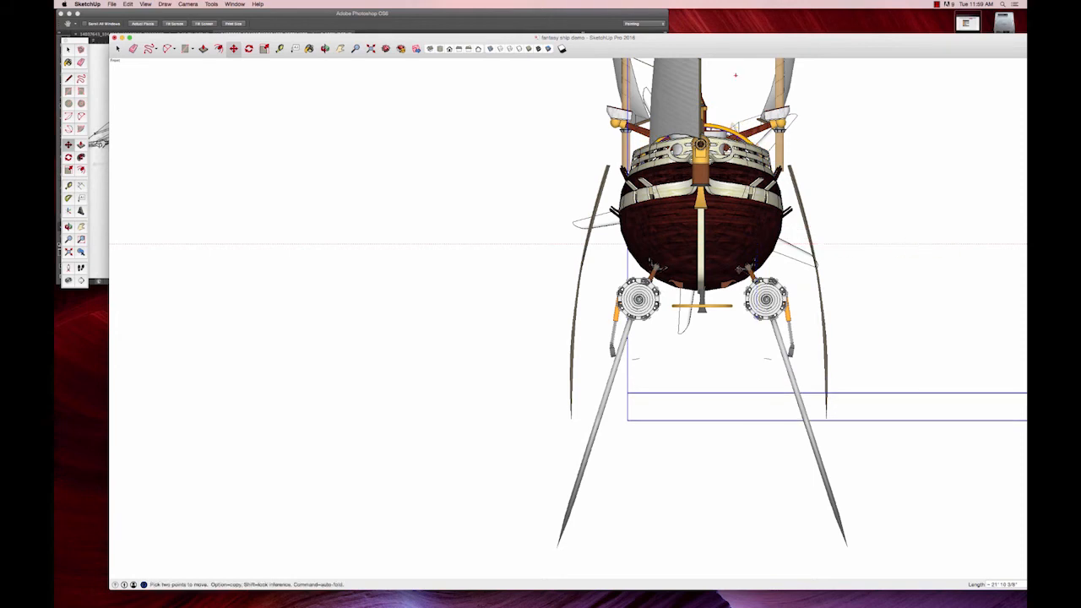
- Move the ring along the green axis to the stern so it encircles the white tail cone just ahead of the propellers
shift+middle_drag(714, 274, 717, 292)
middle_drag(717, 292, 215, 371)
scroll(751, 236, down, 5)
shift+middle_drag(752, 237, 613, 316)
click(569, 307)
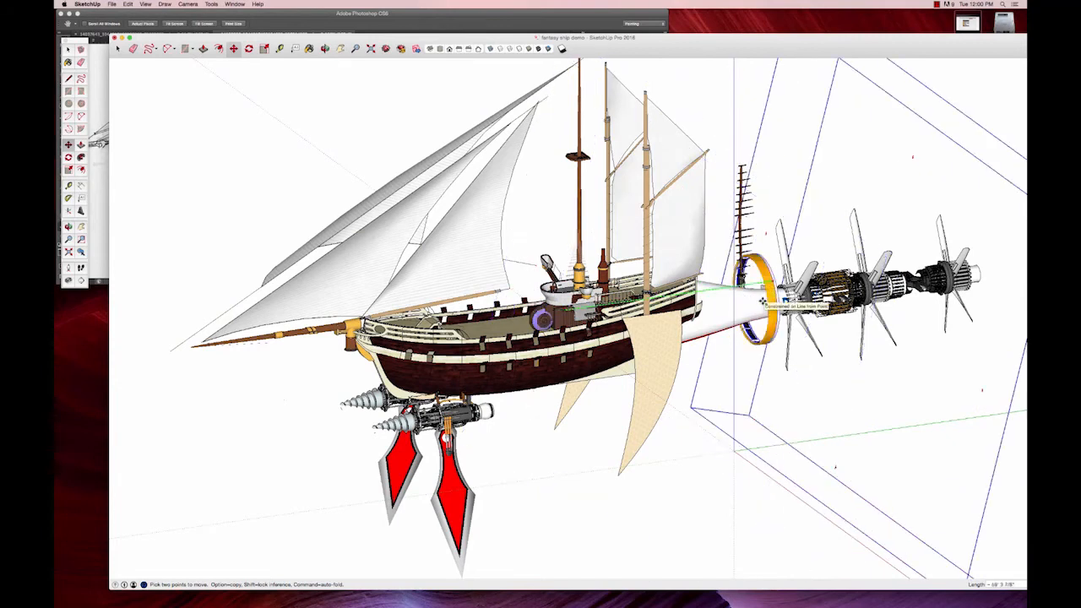
click(763, 300)
scroll(764, 298, up, 3)
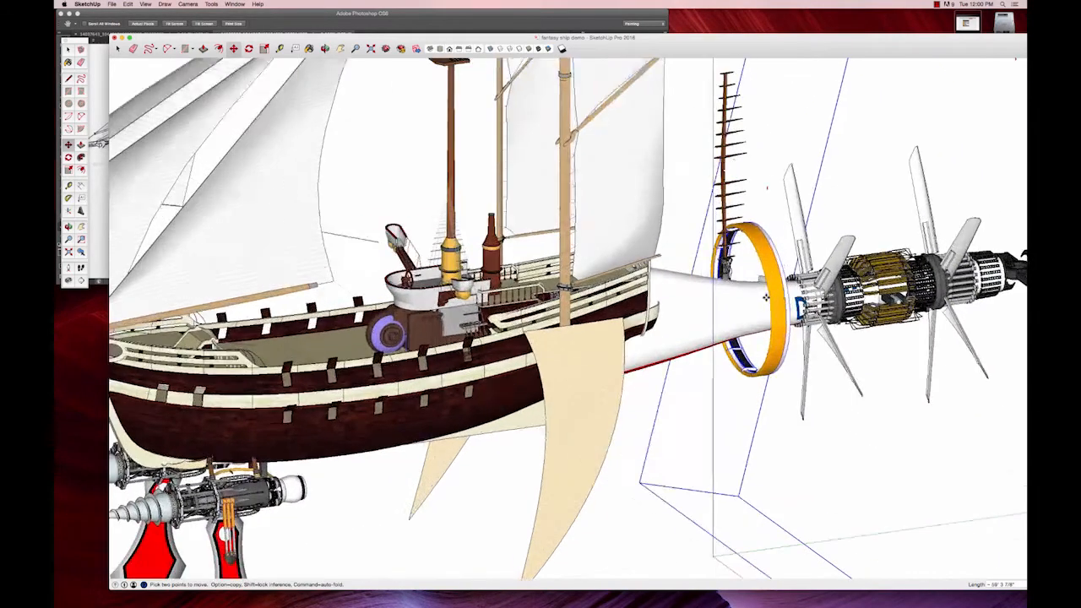
scroll(769, 297, up, 3)
middle_drag(771, 300, 773, 327)
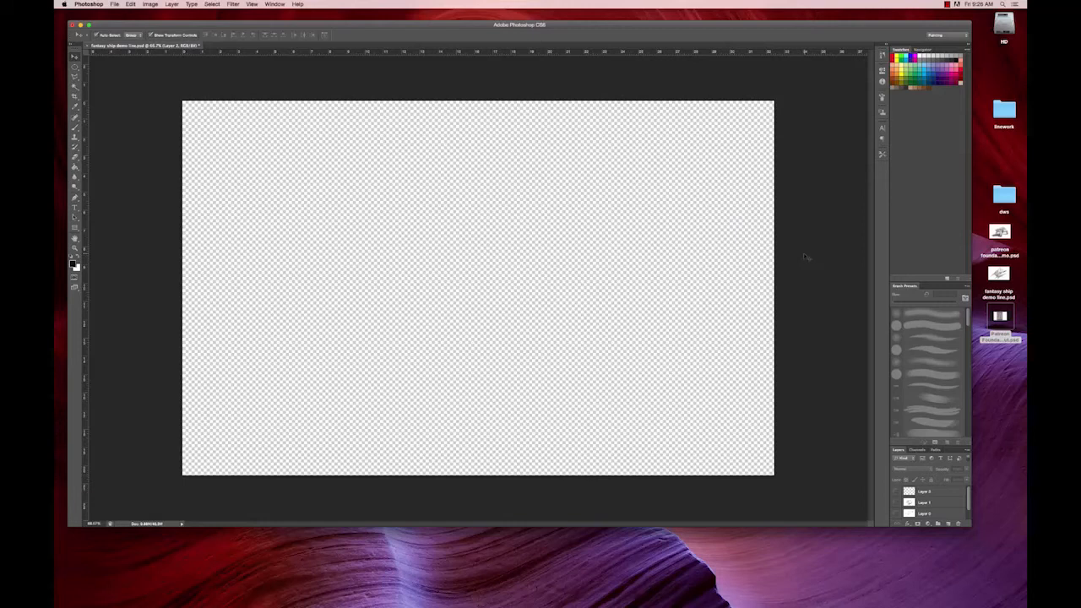
- In Photoshop, examine the shadow, line-art and greyscale shading layers of fantasy ship demo line.psd one at a time
click(815, 258)
click(896, 504)
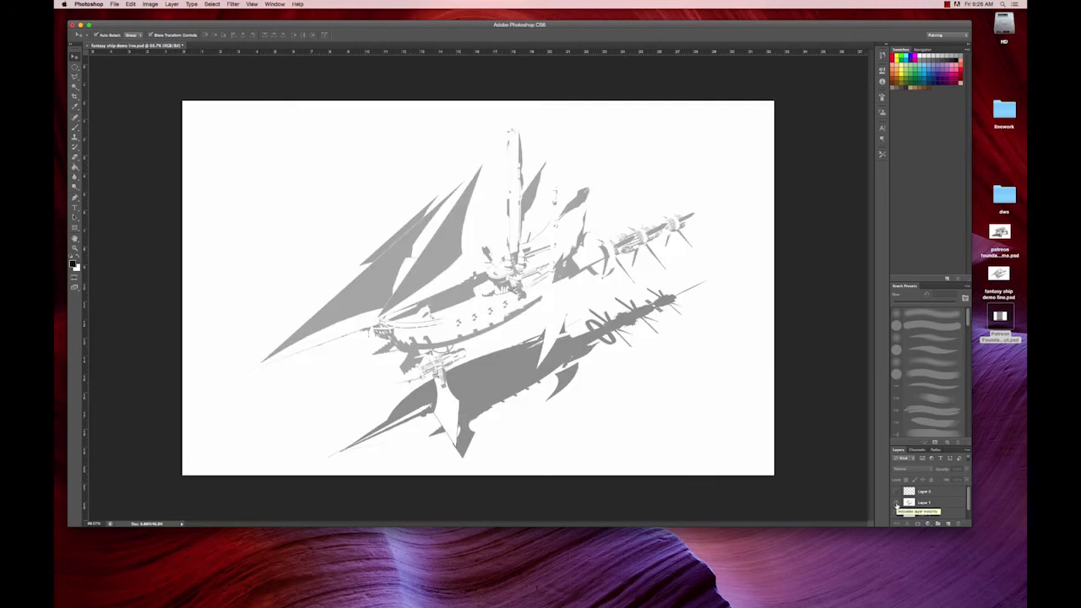
scroll(896, 505, down, 1)
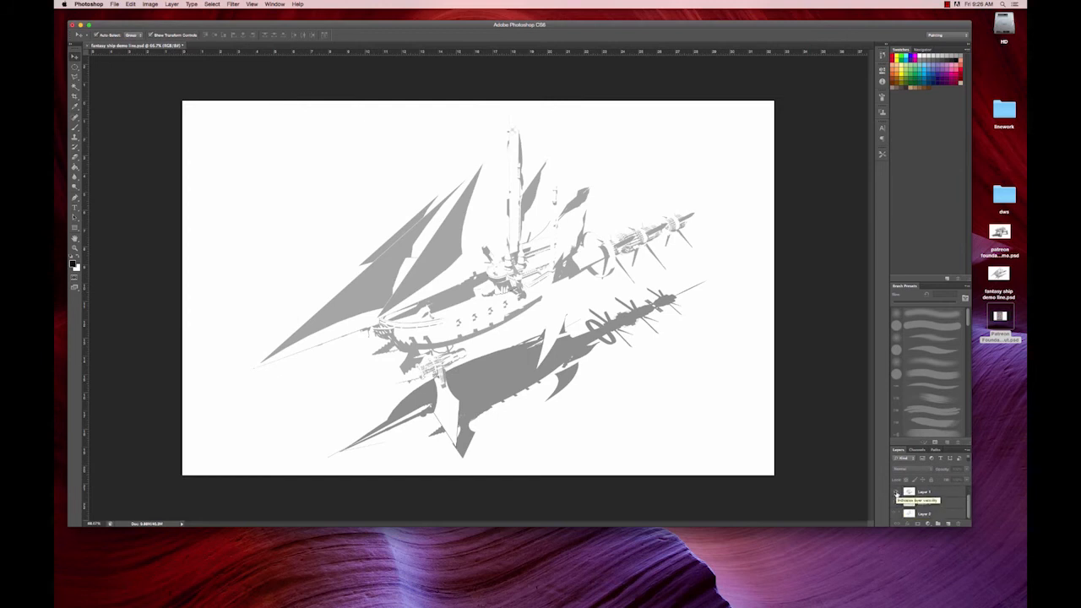
click(895, 513)
click(895, 504)
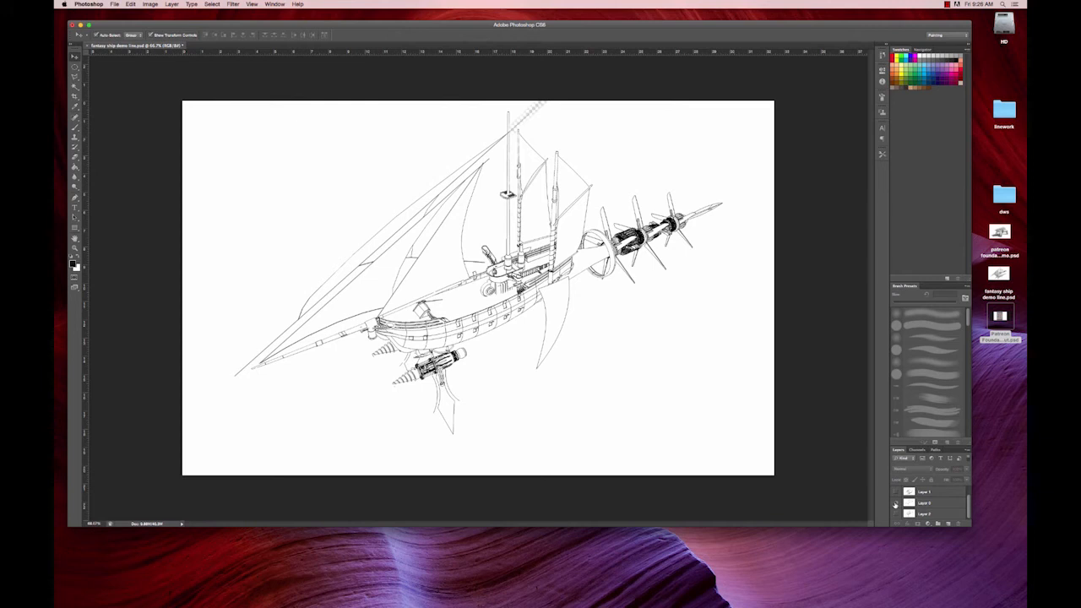
click(895, 504)
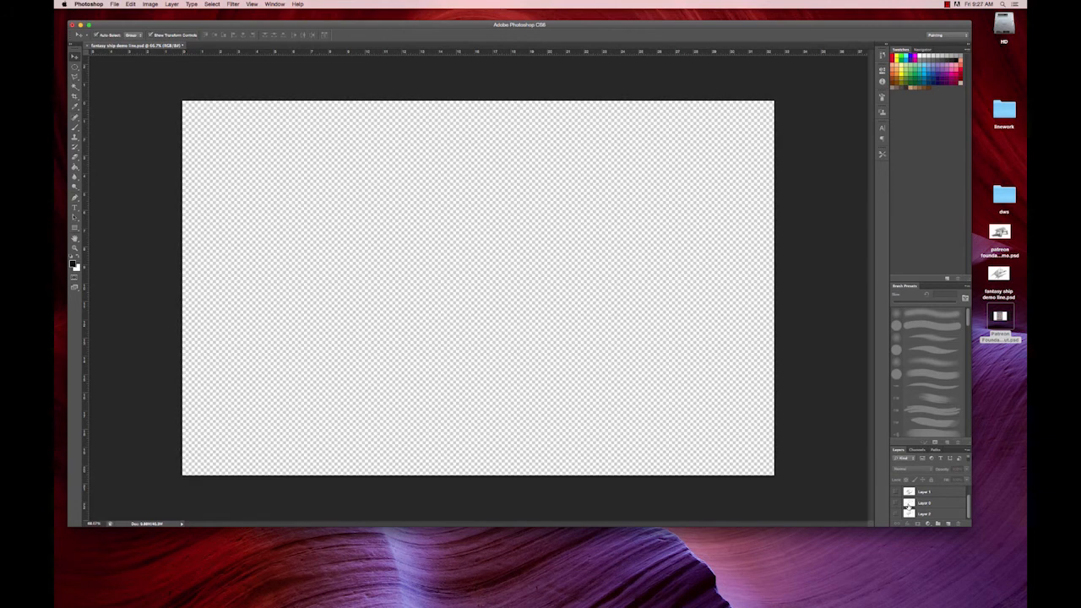
click(895, 513)
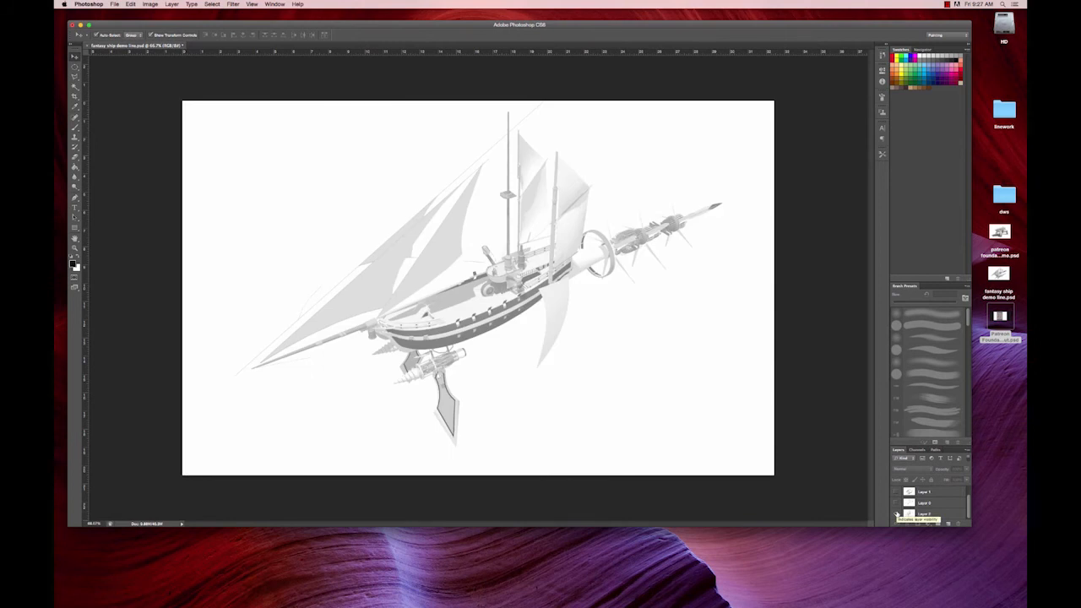
scroll(909, 509, up, 1)
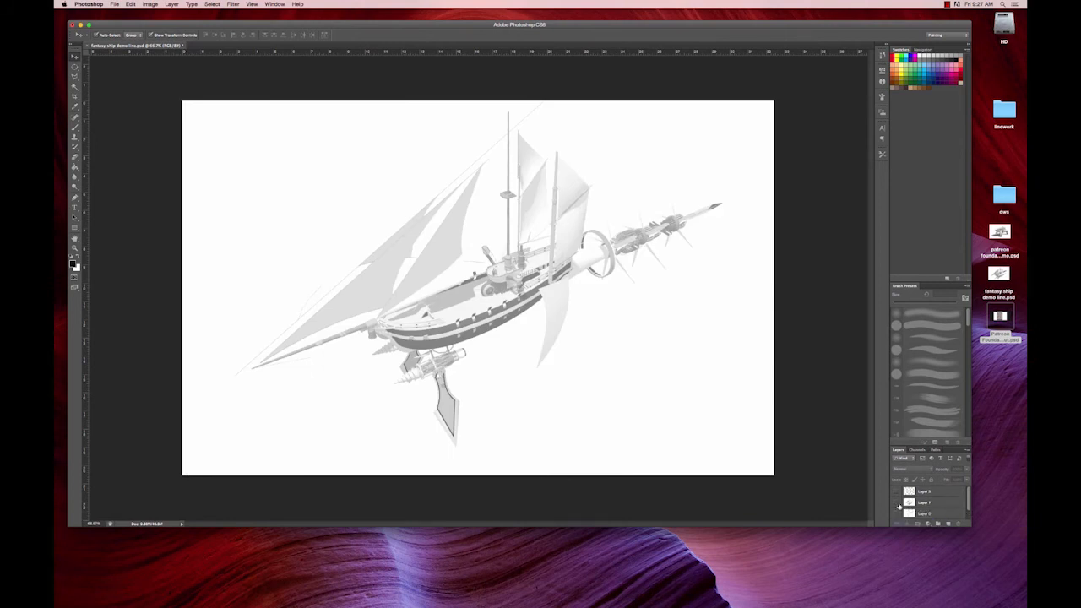
scroll(897, 505, down, 3)
click(896, 513)
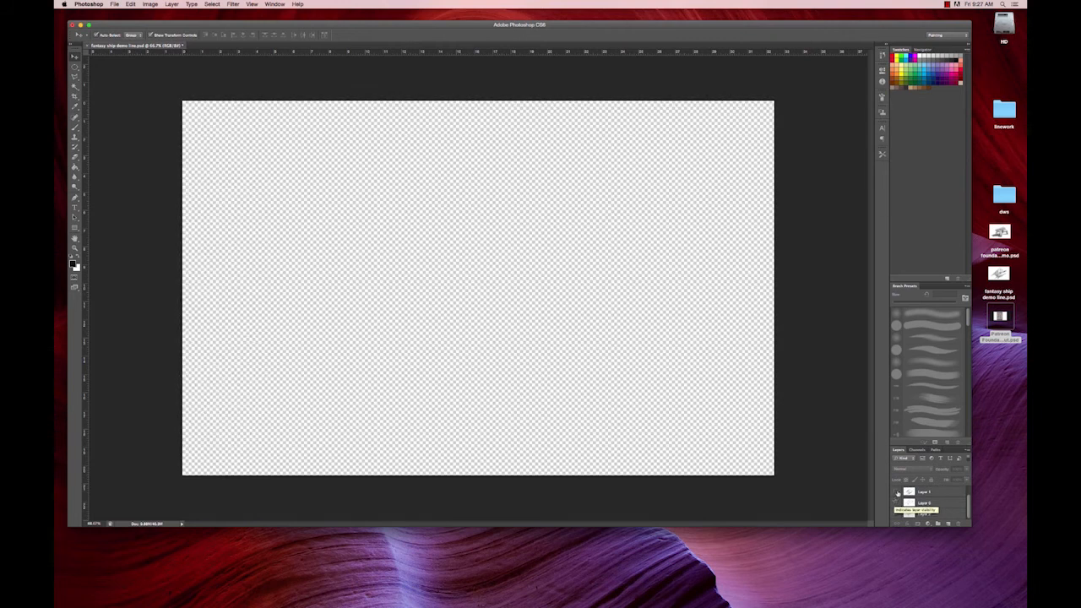
- Show the shadow layer together with the line-art layer, and keep the shadow layer's blend mode at Multiply
click(897, 493)
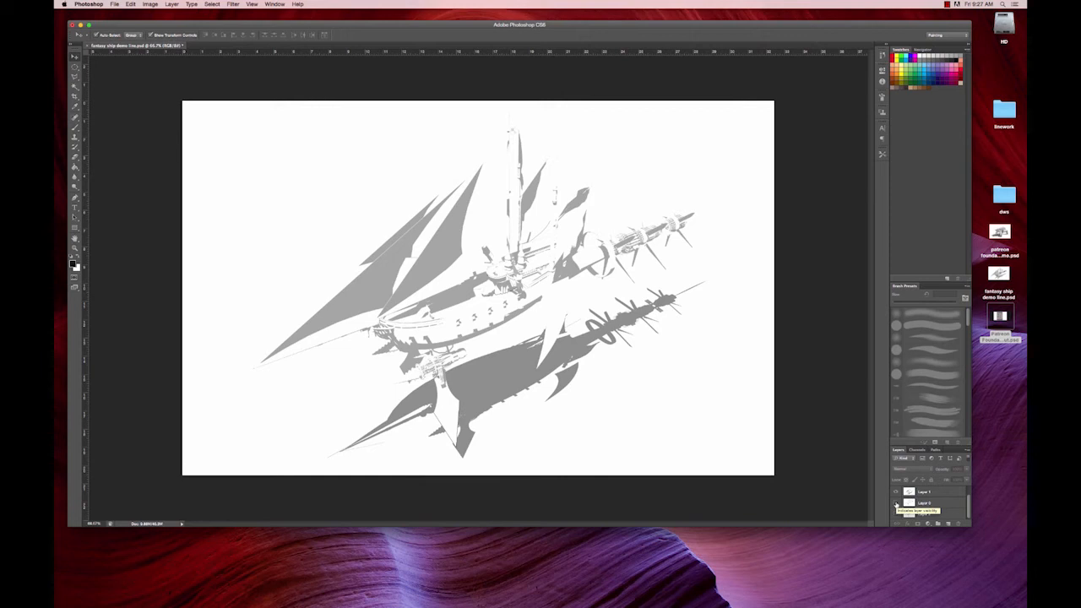
click(897, 505)
click(941, 505)
click(930, 494)
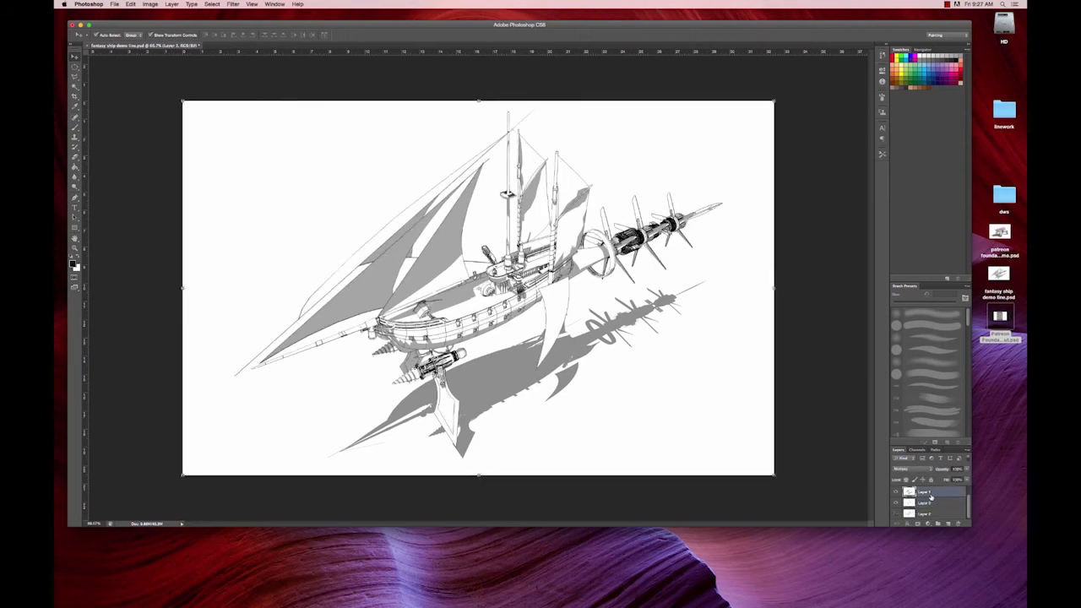
click(923, 471)
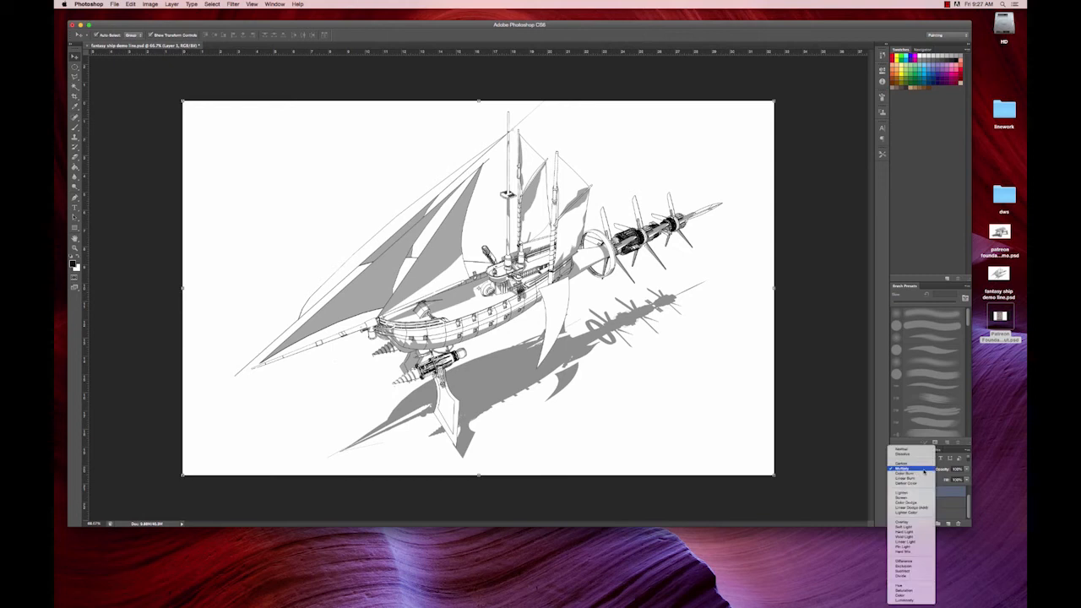
click(923, 471)
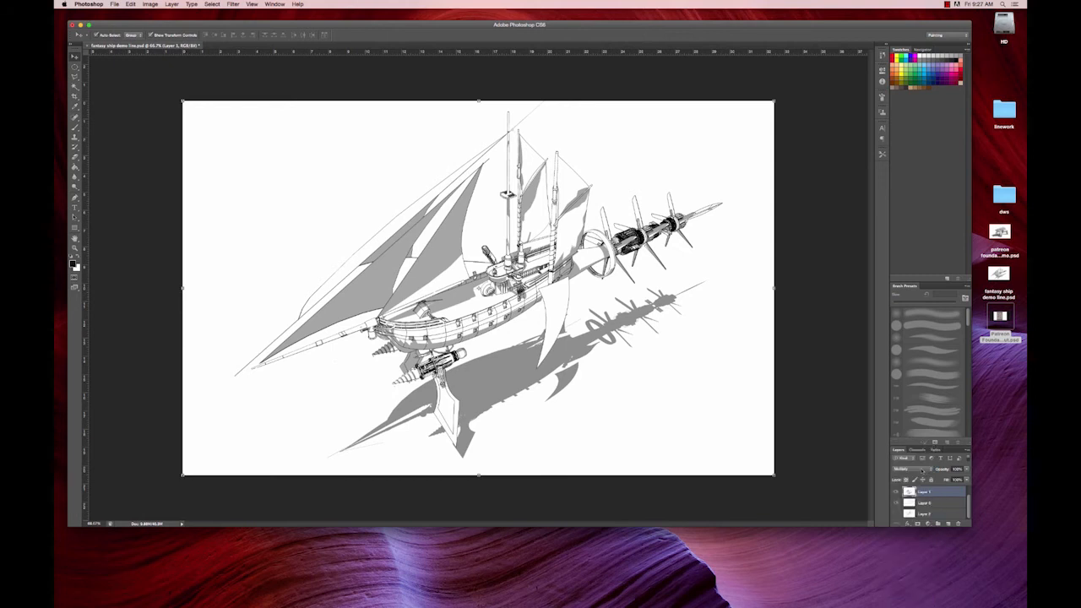
click(921, 470)
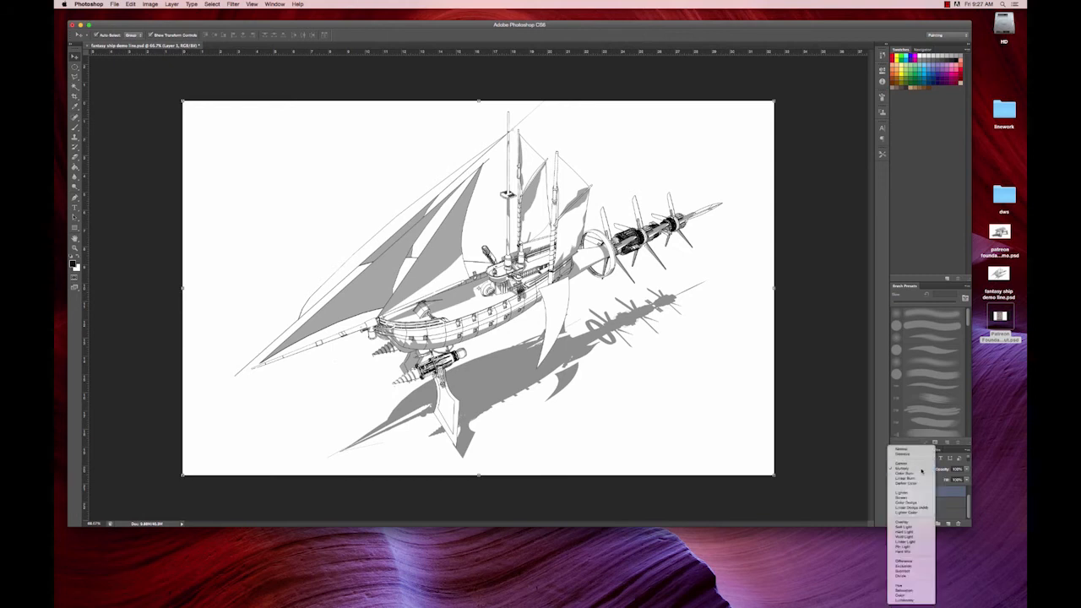
click(922, 470)
- Check the line-art layer by toggling its visibility, and show the greyscale shading layer beneath it and the rigging layer at the top
click(933, 504)
click(896, 503)
click(896, 502)
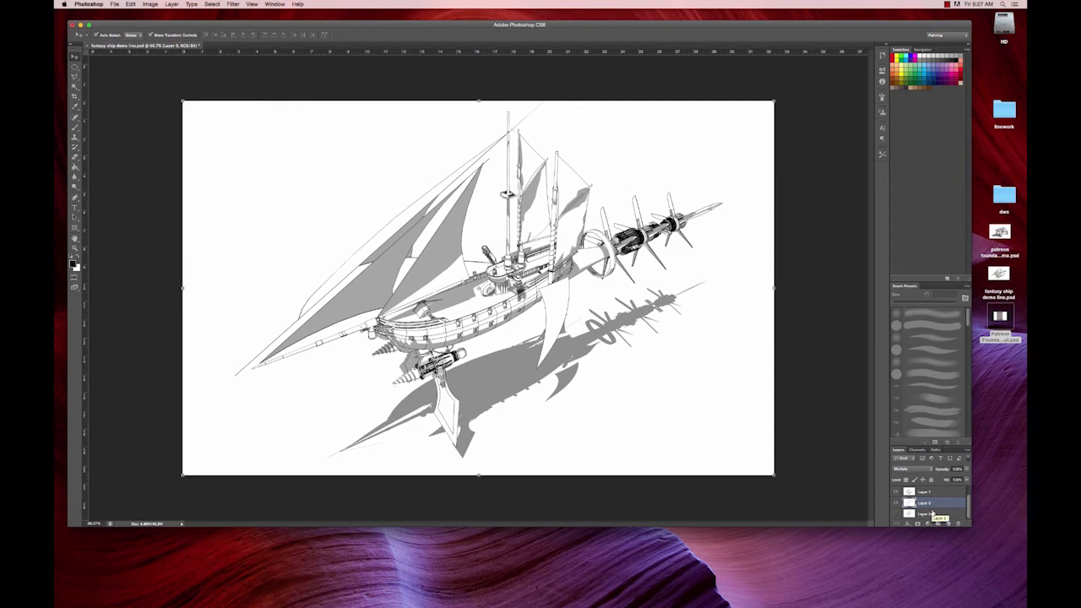
click(896, 514)
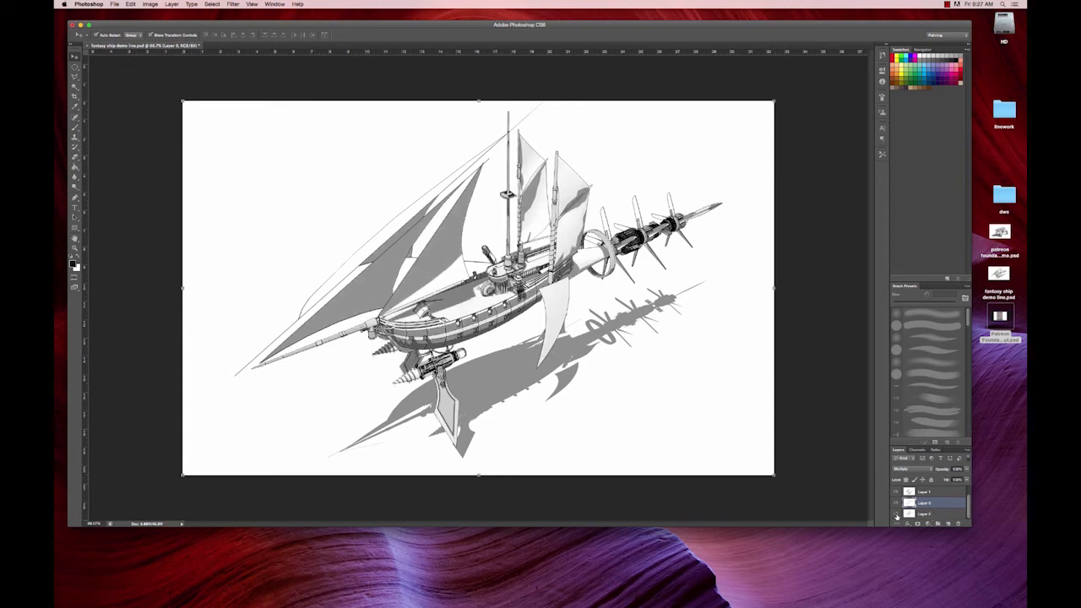
click(936, 517)
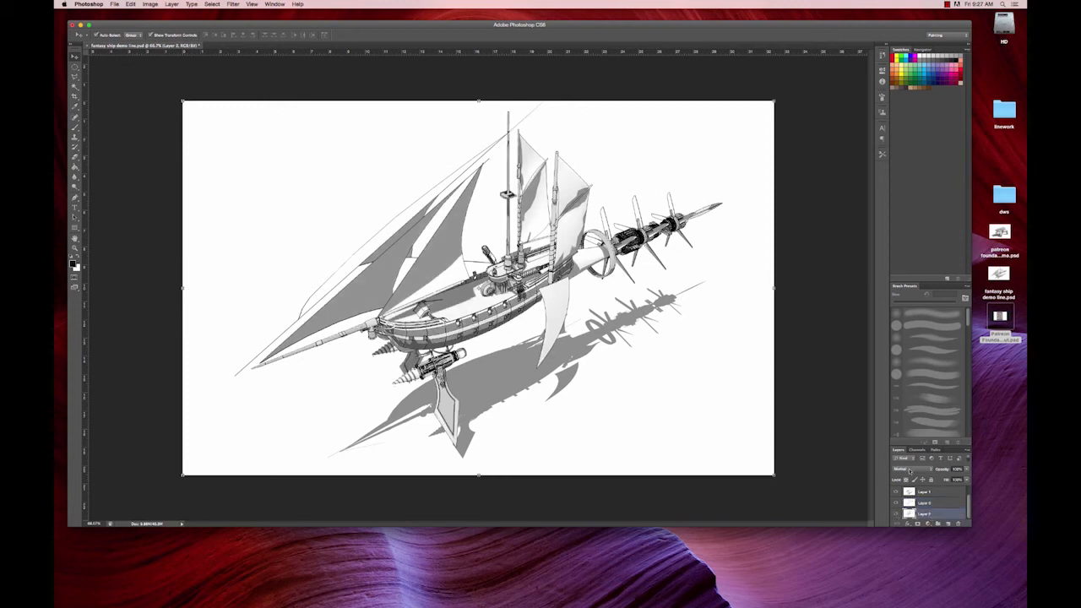
scroll(928, 507, up, 1)
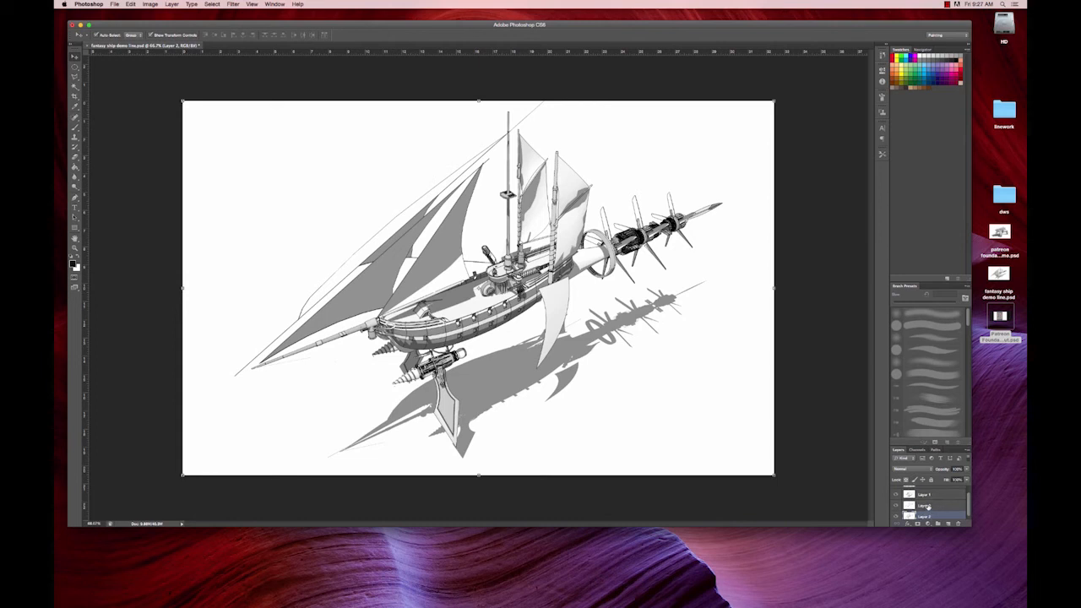
click(897, 492)
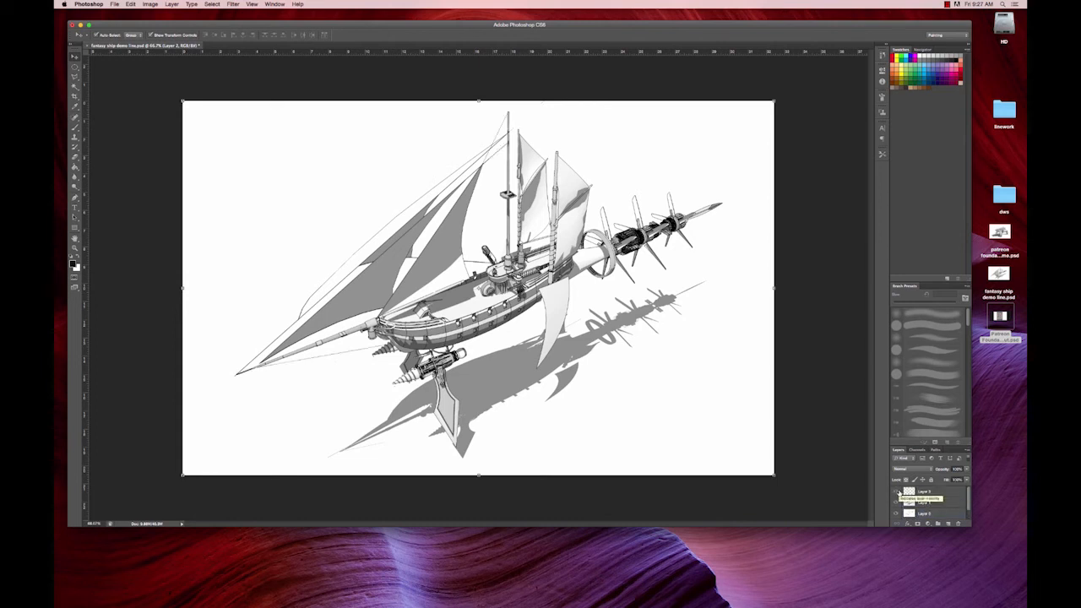
- Examine the bow rigging up close with the rigging layer off and on, and look over the sails, hull and propellers
key(z)
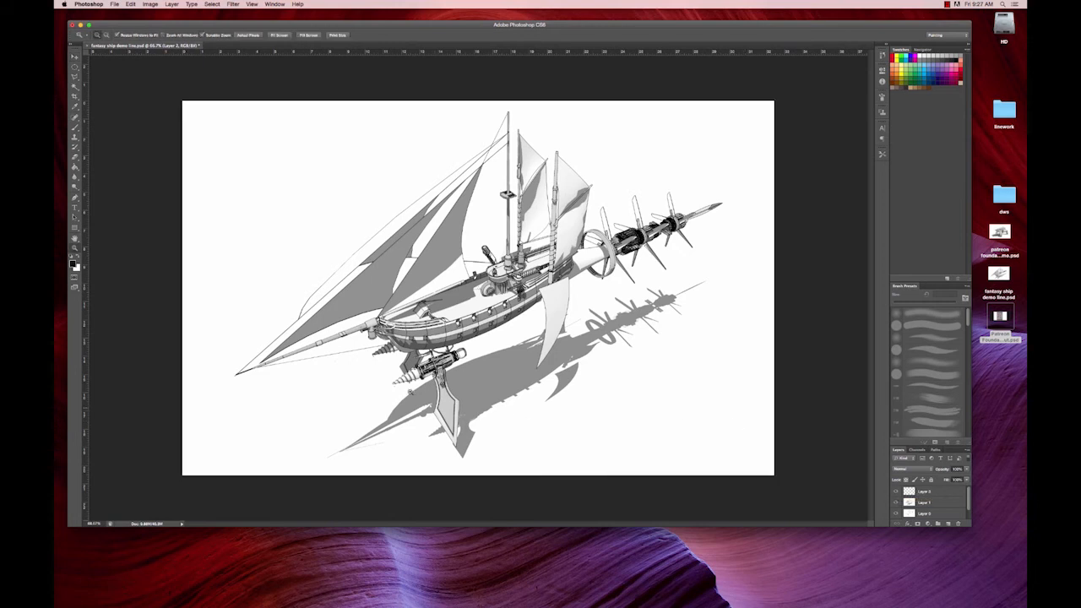
drag(340, 366, 493, 373)
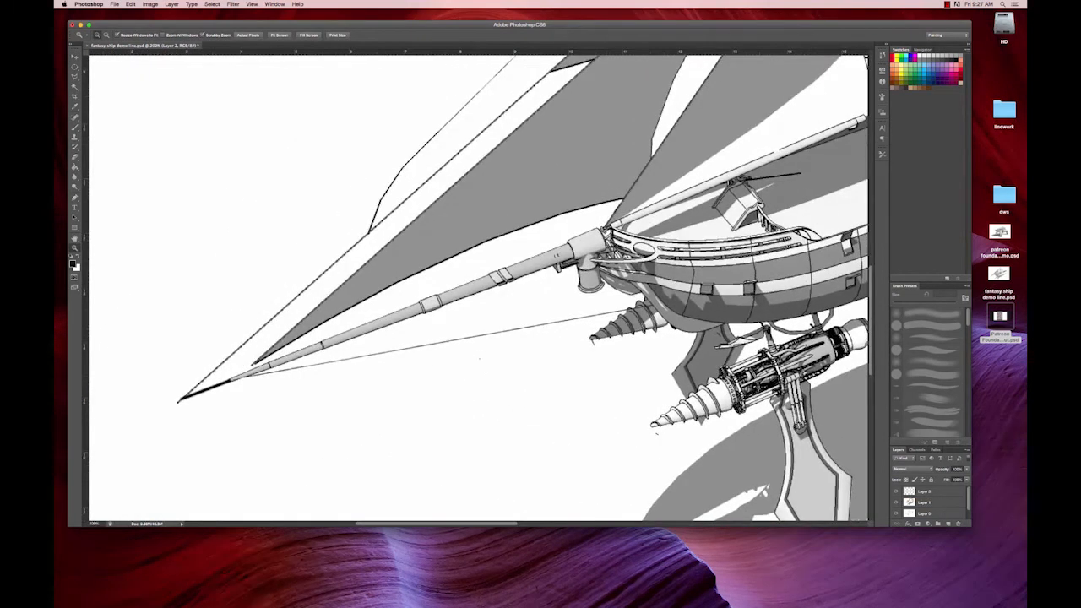
click(897, 493)
click(898, 492)
alt+click(614, 396)
drag(743, 193, 622, 329)
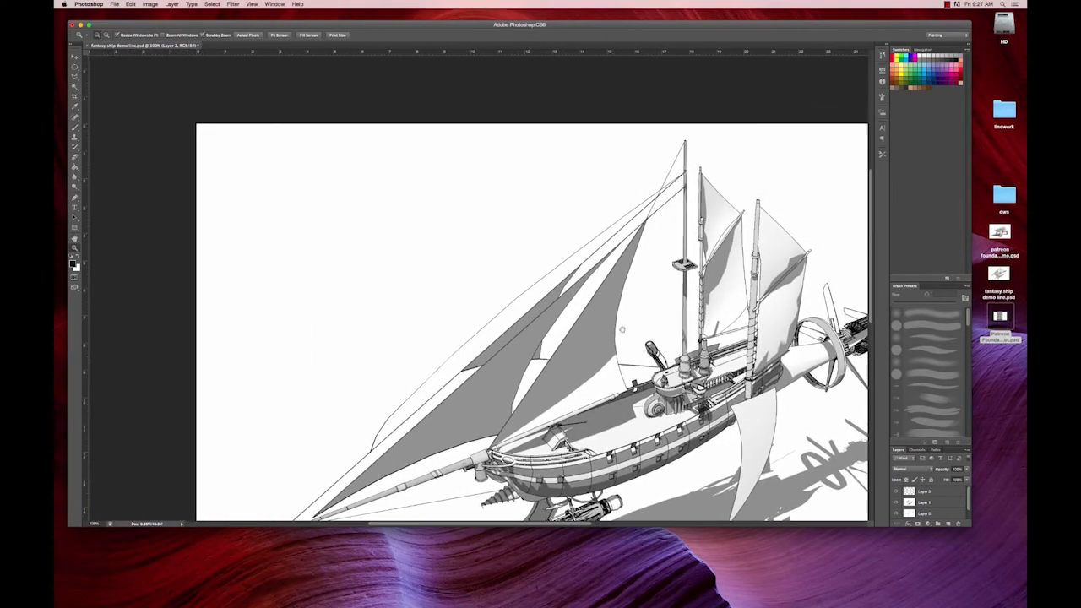
drag(767, 441, 686, 394)
alt+click(686, 393)
click(688, 393)
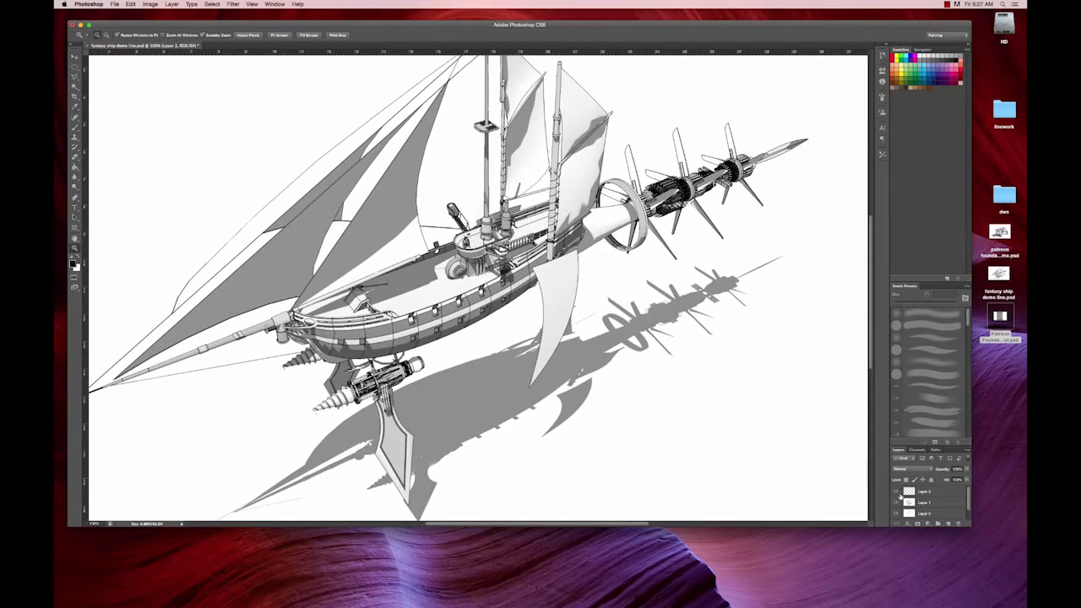
- Compare the ship with the shadow and line-art layers switched off and on, and view the whole composite
click(897, 502)
click(897, 503)
click(897, 502)
click(896, 503)
click(896, 517)
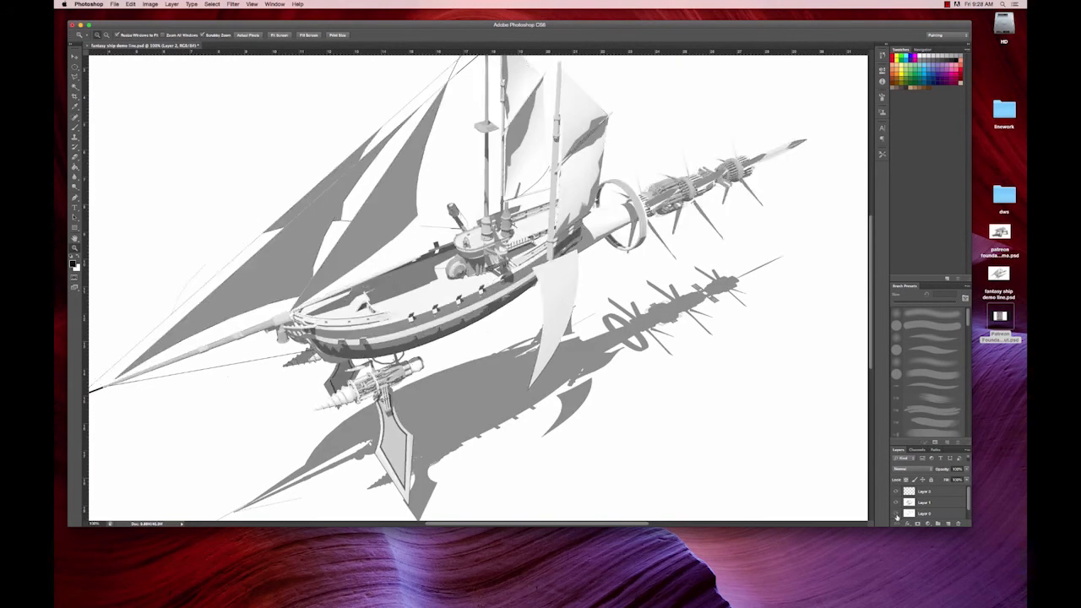
alt+click(733, 453)
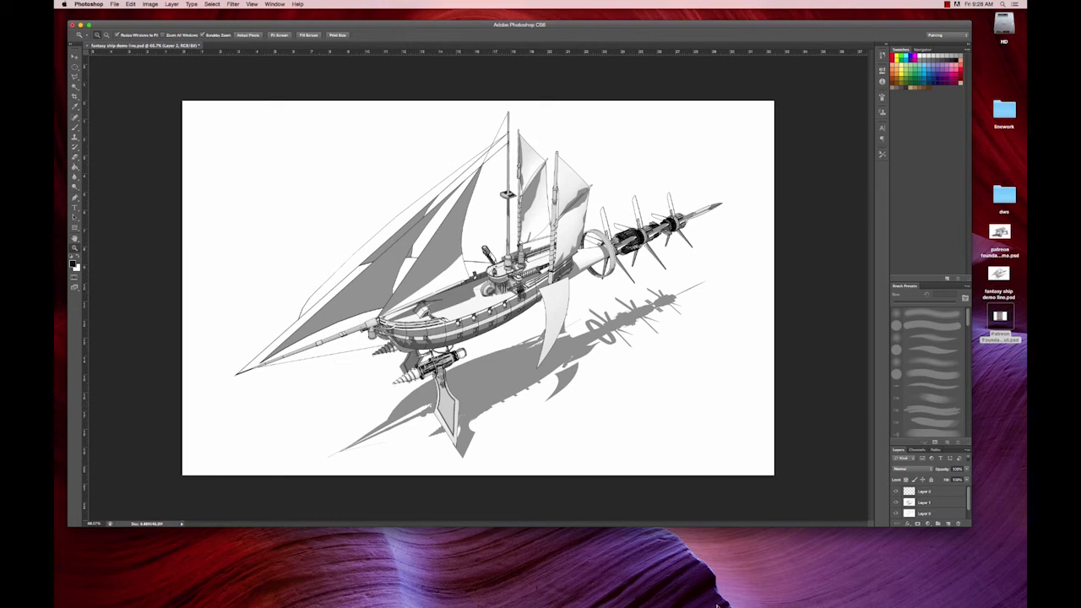
- In fantasy ship demo rendering.psd, show the black silhouette mask layer above the shadow layer
click(768, 588)
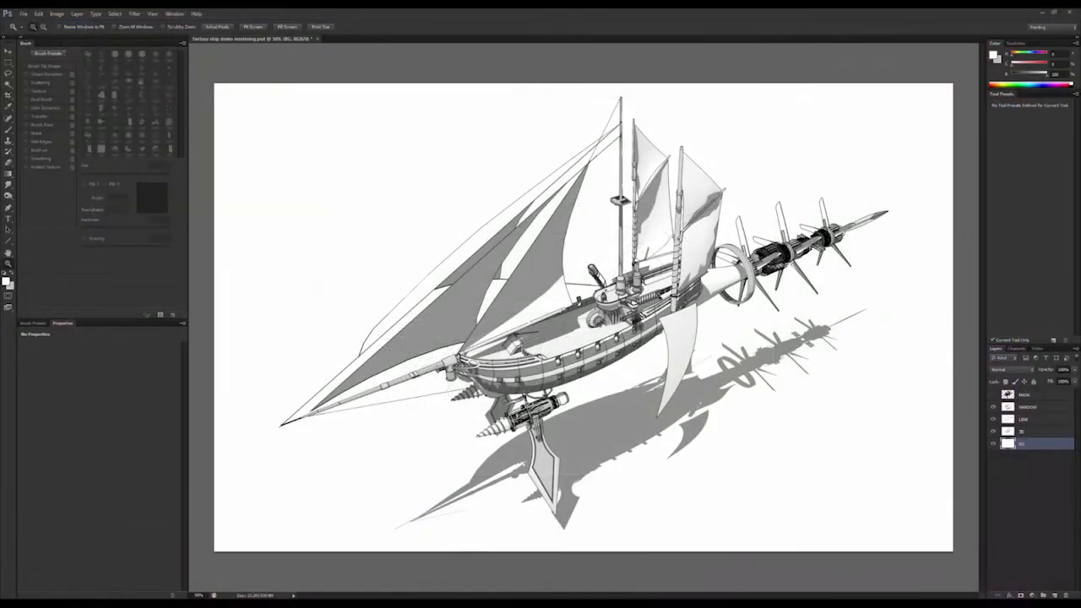
click(993, 394)
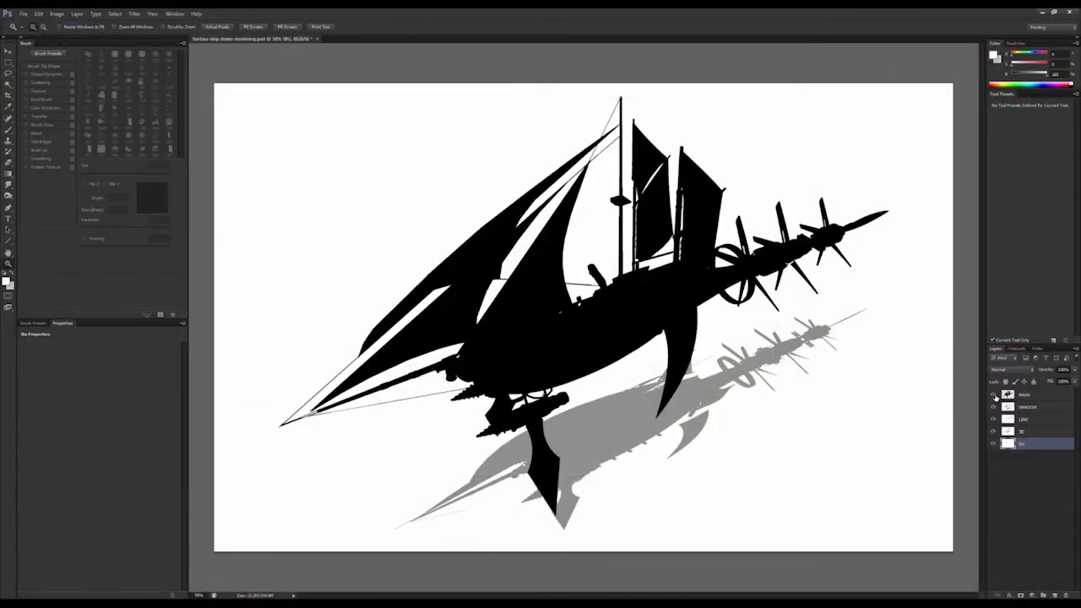
- Duplicate the MASK layer with the original hidden, move the copy between 3D and BG, and make the copy visible
click(993, 394)
click(994, 395)
click(995, 396)
click(1002, 398)
key(ctrl+j)
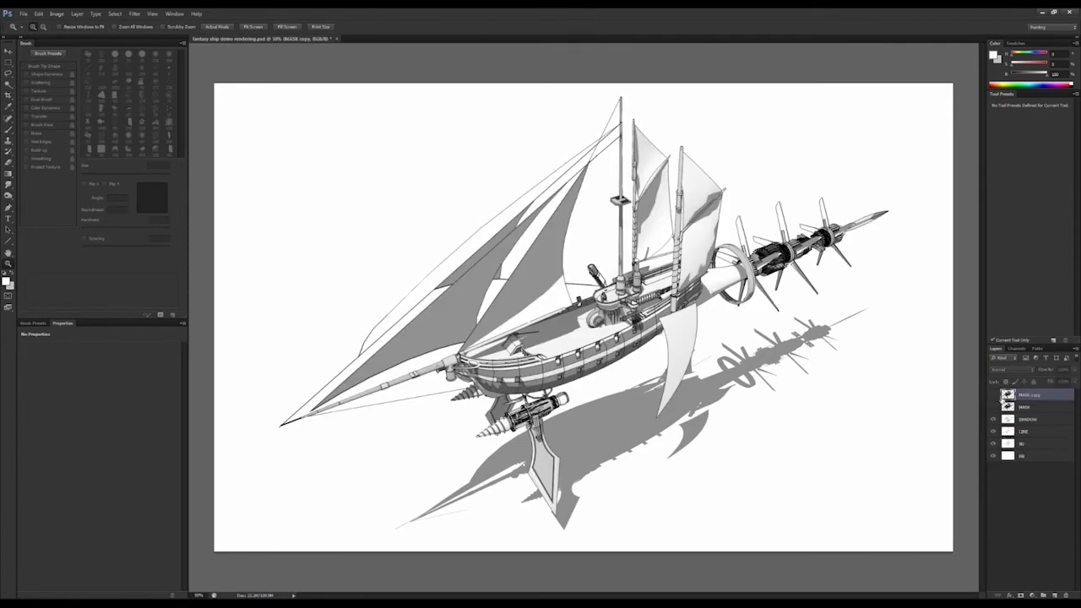
drag(1015, 395, 1014, 444)
click(993, 444)
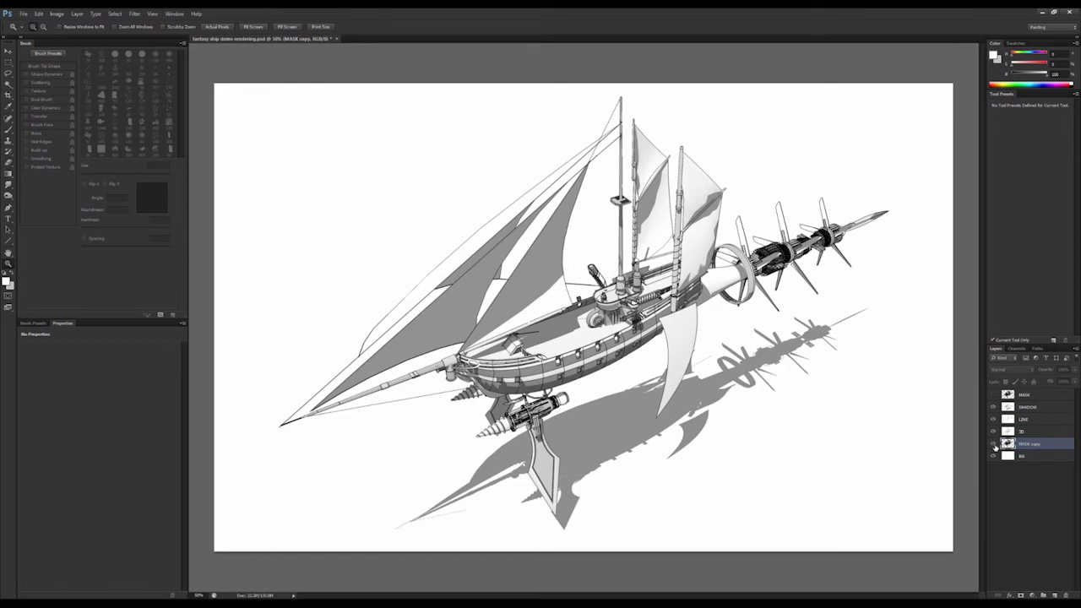
- Set the foreground colour's brightness to 75 and fill the MASK copy silhouette with it, locking the layer's transparent pixels
double_click(1057, 75)
text(75)
key(Return)
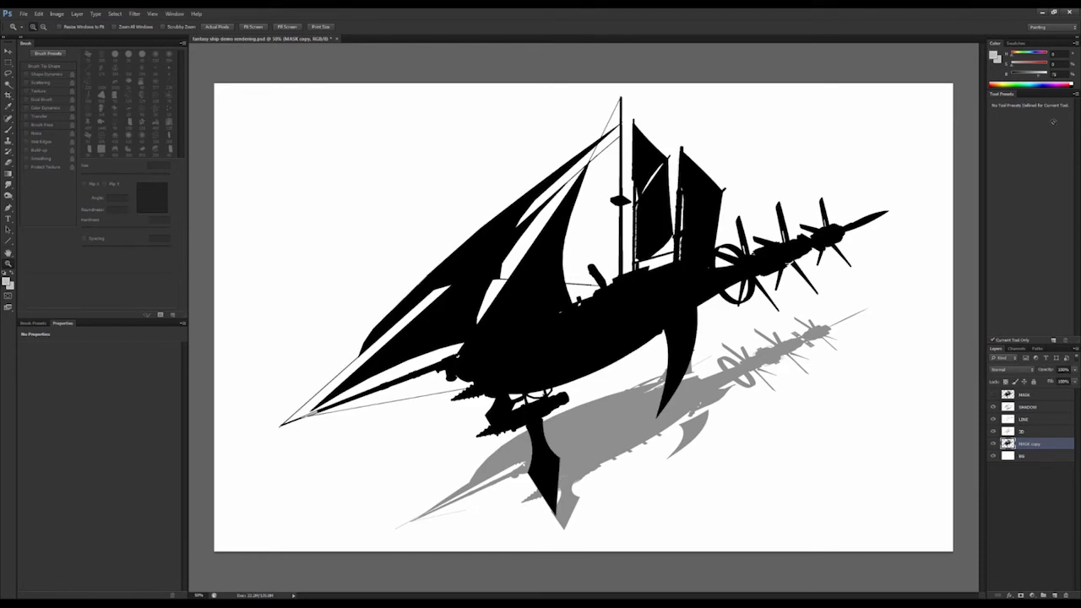
click(1005, 381)
key(alt+BackSpace)
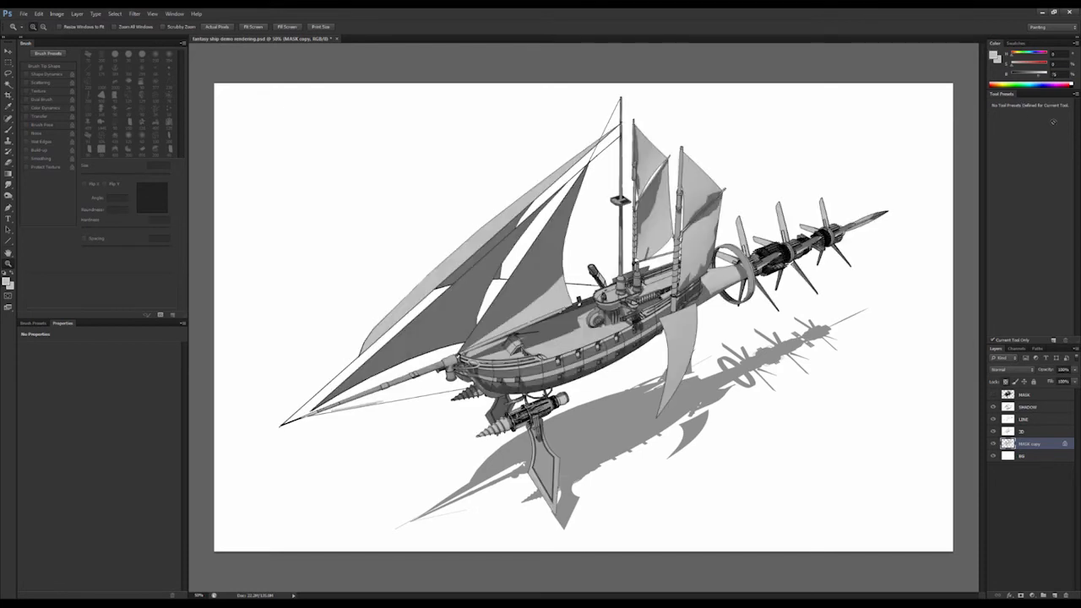
- Duplicate the BG layer and darken the copy to a light grey by lowering its Levels output white
click(1032, 462)
key(ctrl+j)
key(d)
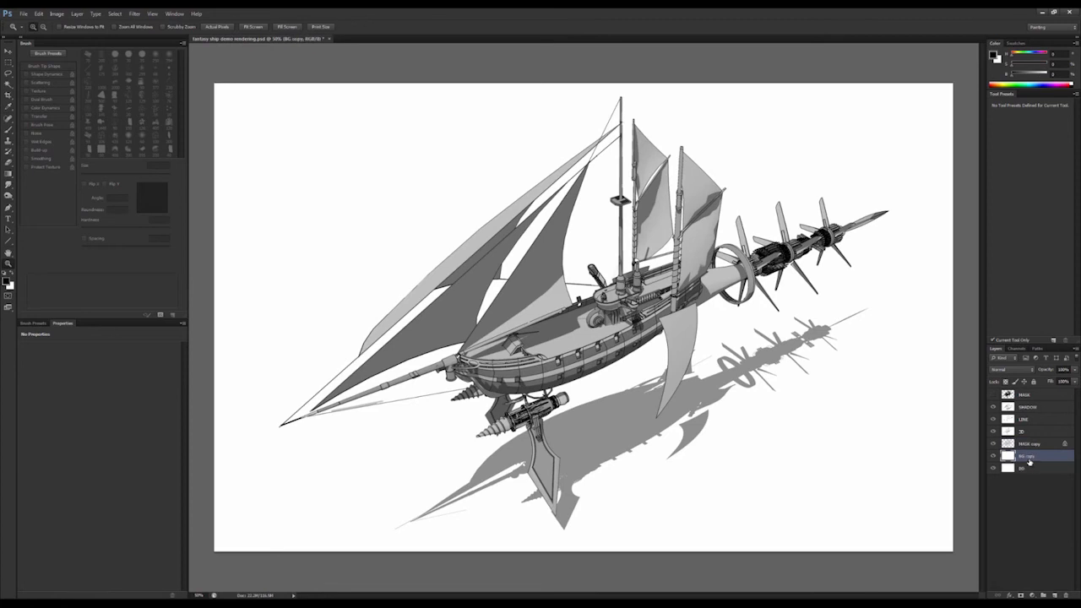
key(ctrl+l)
drag(187, 218, 175, 221)
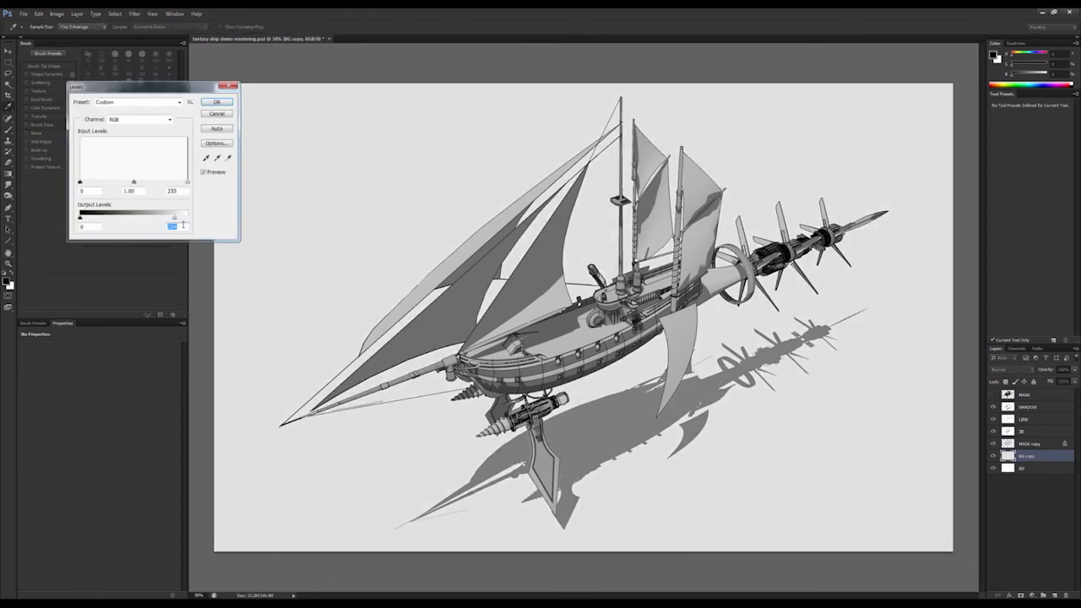
key(Return)
- Try a 50% black gradient fading down from the top of the BG copy layer
key(g)
key(3)
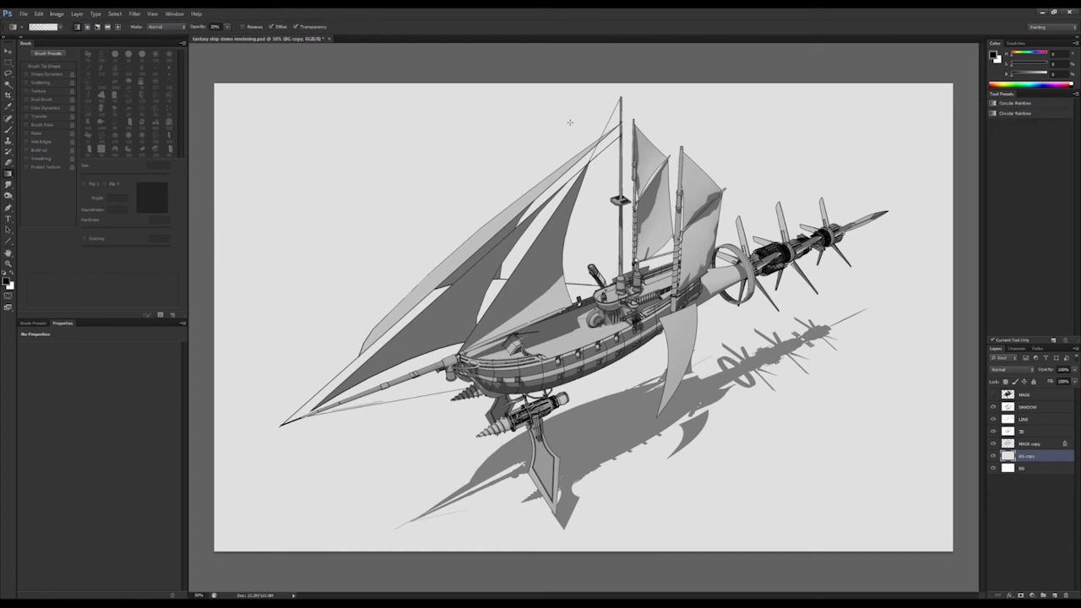
alt+click(573, 123)
alt+click(573, 124)
key(5)
drag(578, 157, 579, 253)
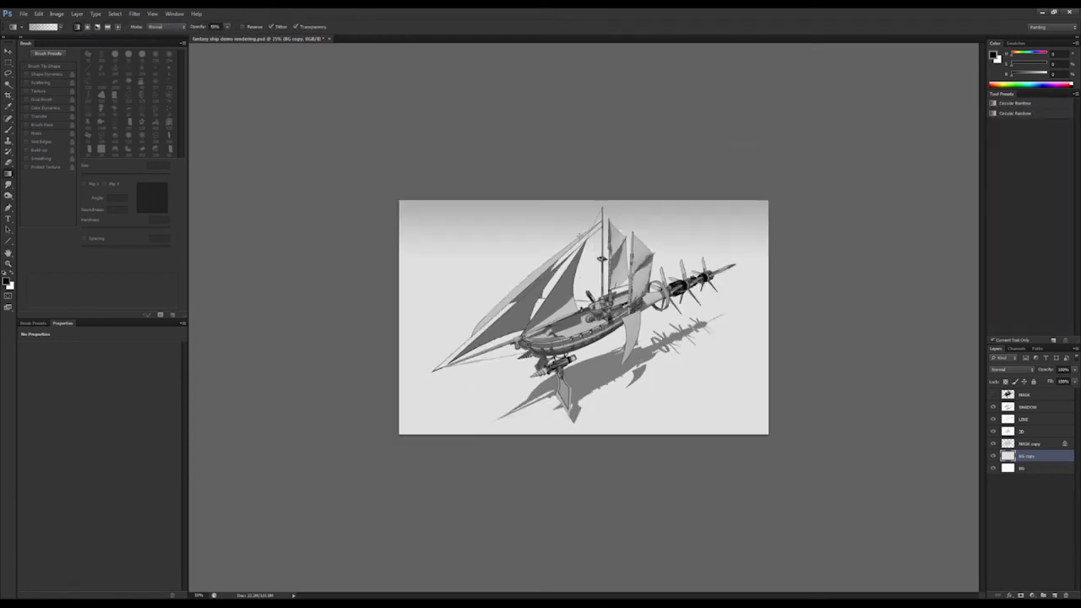
key(ctrl+z)
drag(587, 149, 588, 284)
key(ctrl+z)
- Darken the upper part of the BG copy with downward black gradients at 80% and 20% opacity
key(8)
drag(592, 142, 592, 282)
key(ctrl+z)
drag(579, 159, 580, 309)
drag(578, 132, 579, 297)
key(ctrl+z)
key(2)
drag(570, 188, 572, 298)
key(z)
click(564, 287)
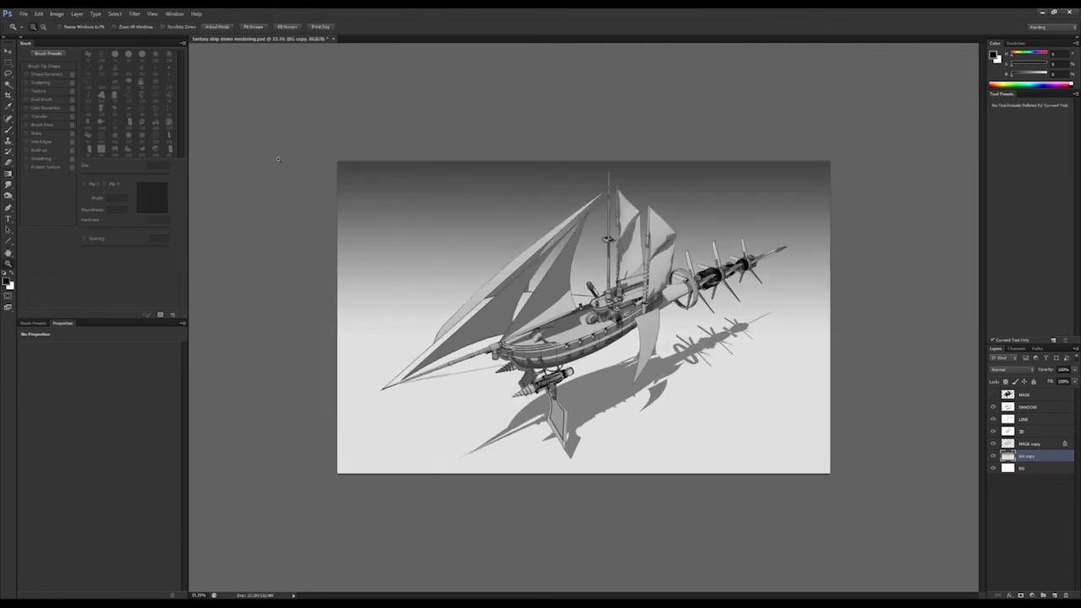
- Smooth the BG copy gradient with a Gaussian Blur
click(134, 13)
mouse_move(138, 101)
click(96, 160)
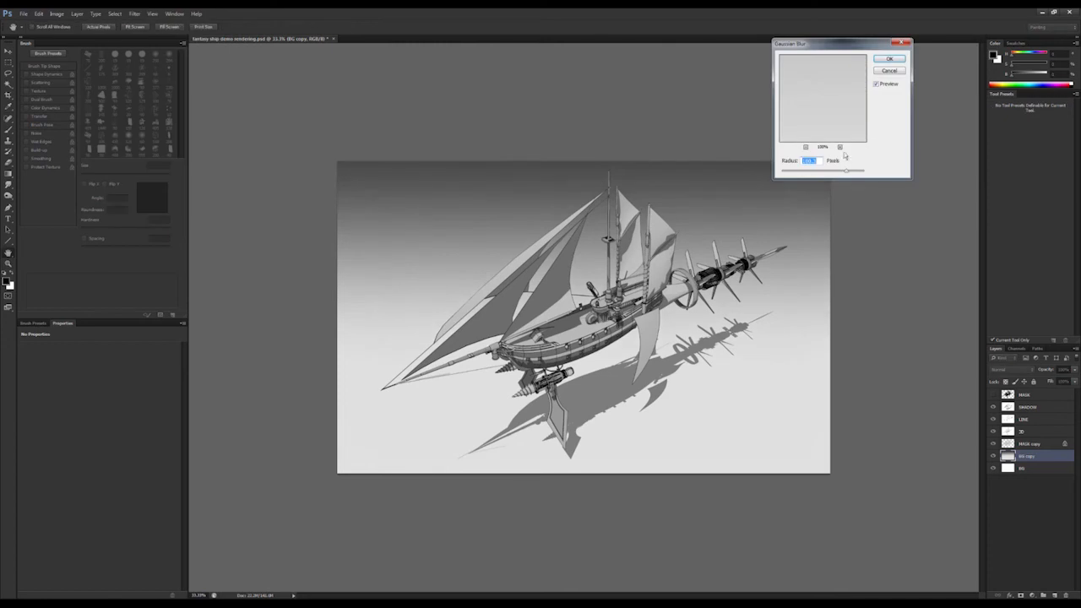
key(Return)
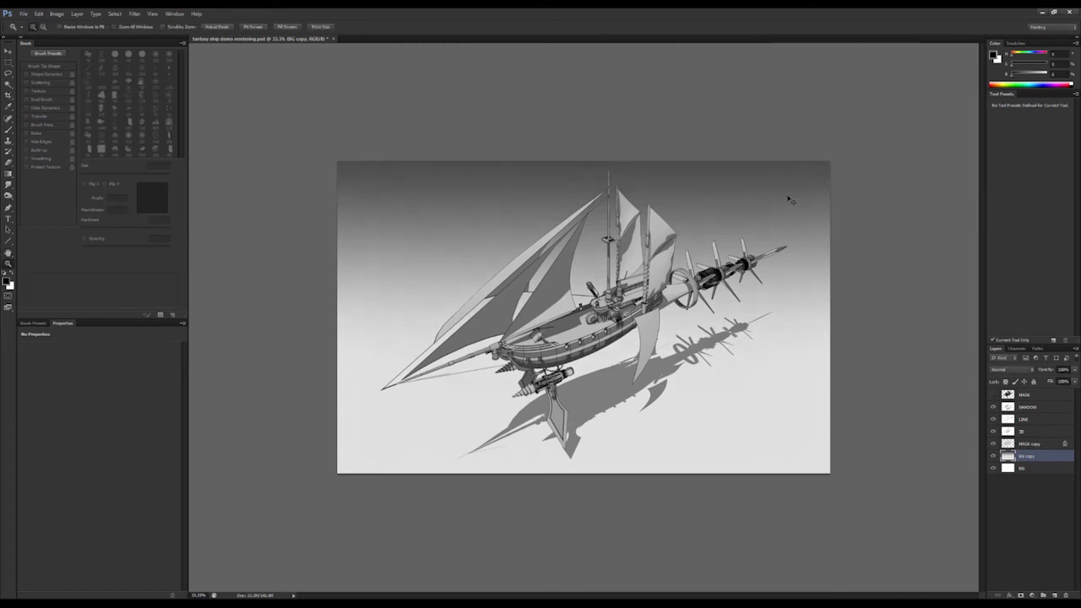
- Try a Levels change on the BG copy that moves both the highlight and shadow input points inward, and undo it
click(733, 195)
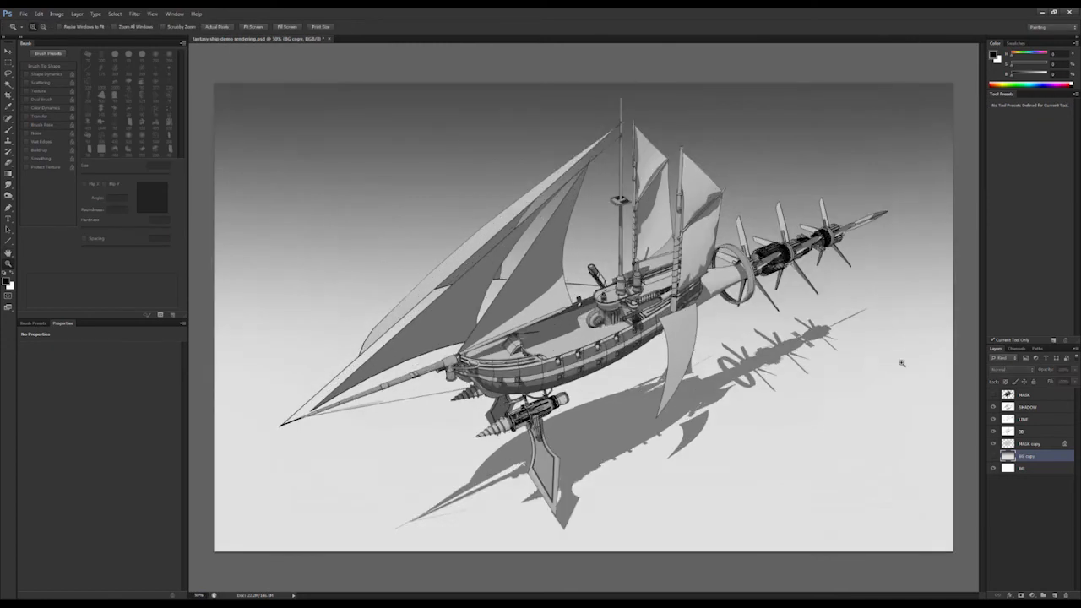
key(ctrl+l)
drag(187, 182, 180, 185)
drag(80, 183, 136, 185)
key(Return)
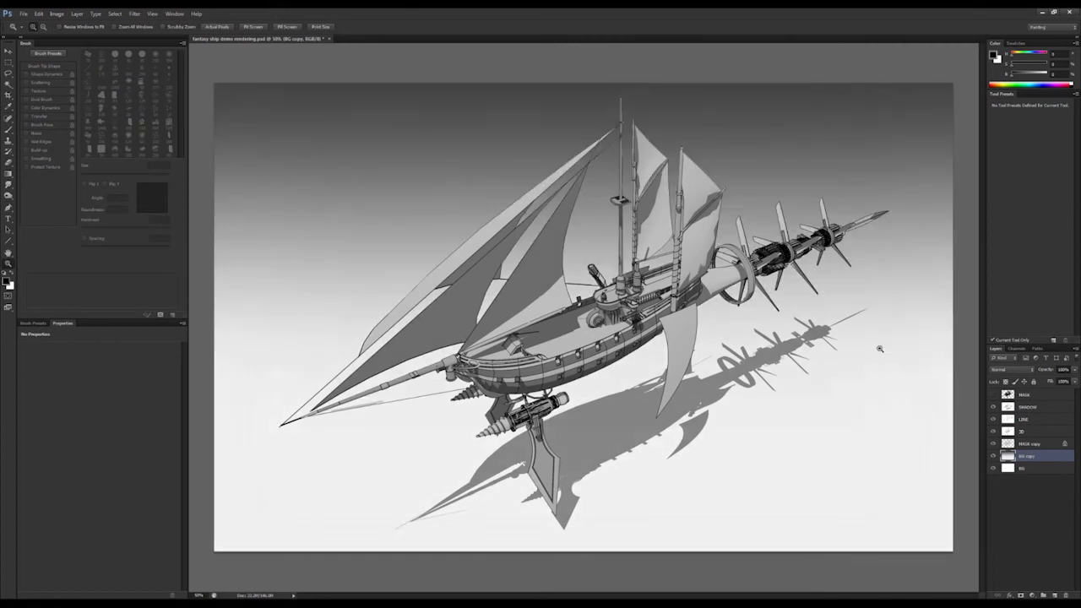
key(ctrl+z)
key(ctrl+z)
key(ctrl+z)
- Brighten the BG copy gradient with Levels by moving only the highlight input point slightly inward
key(ctrl+l)
drag(187, 183, 182, 184)
key(Return)
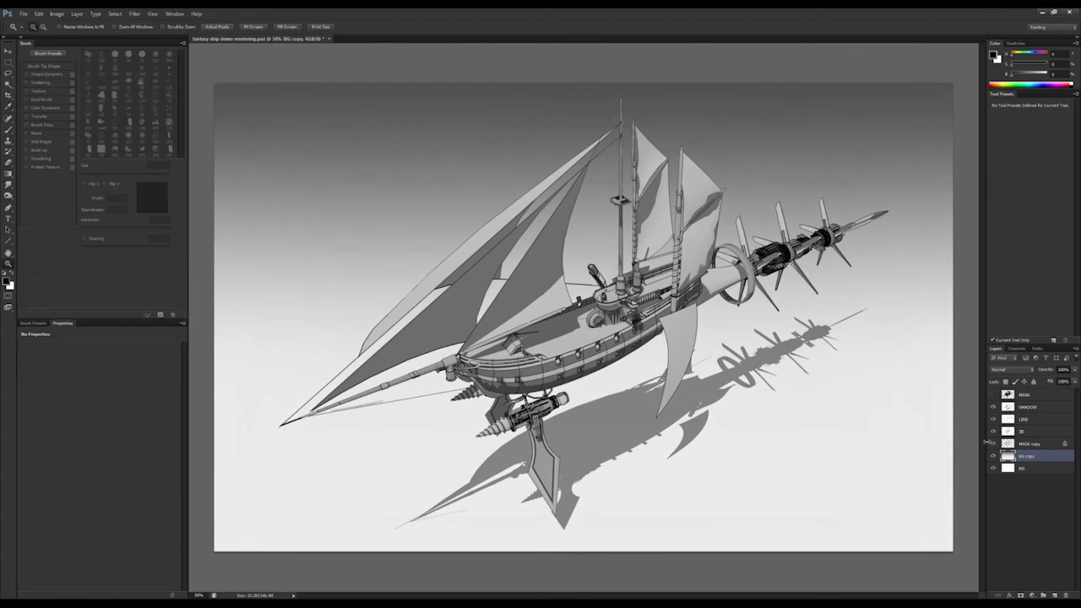
- Add a Levels adjustment clipped to the MASK copy layer and set its output white to 125
click(1007, 444)
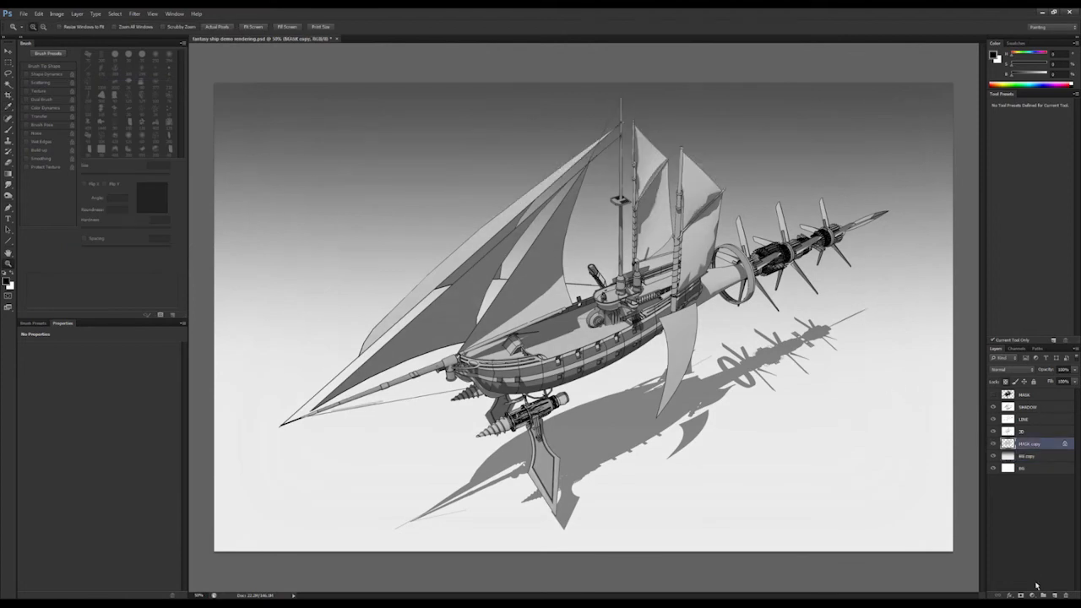
click(1032, 594)
click(1029, 456)
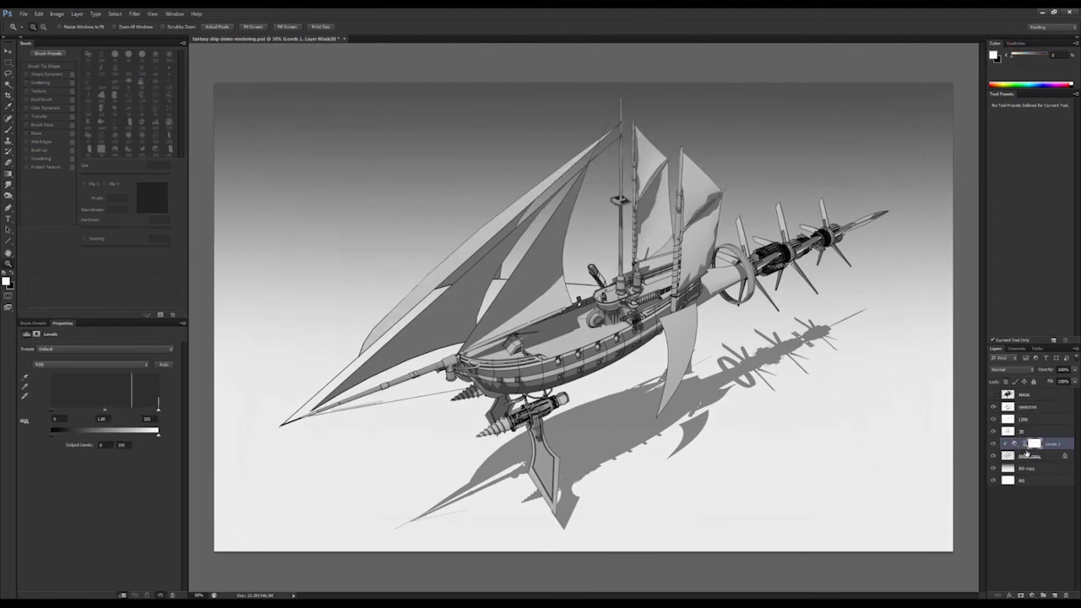
drag(131, 444, 100, 466)
text(125)
key(Return)
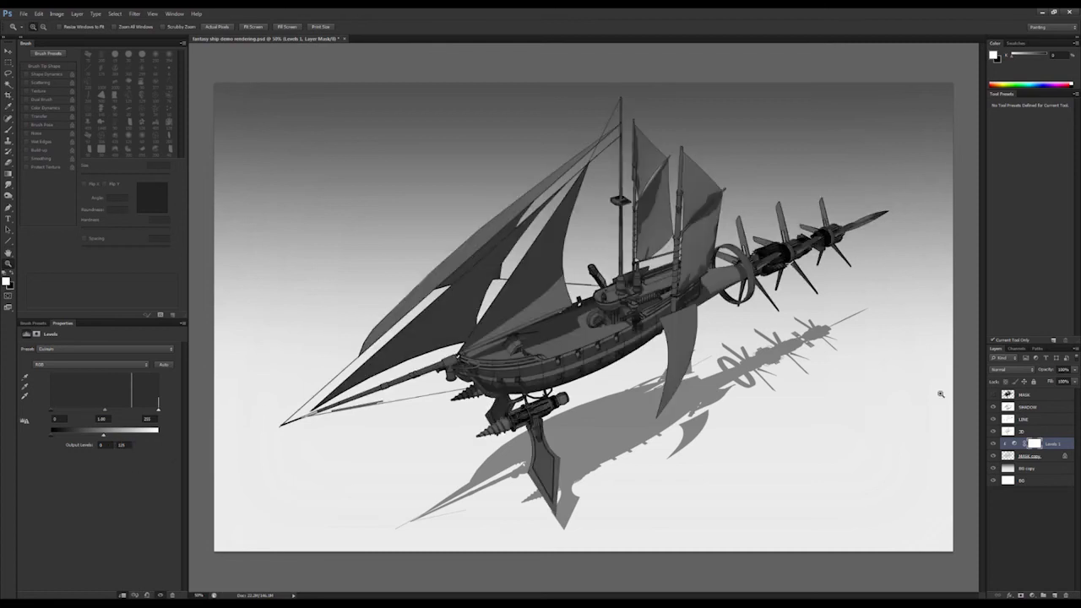
- Invert the Levels 1 mask to black, choose the SOFT brush preset and give the layer list more room
click(1034, 443)
key(ctrl+i)
key(b)
click(1010, 205)
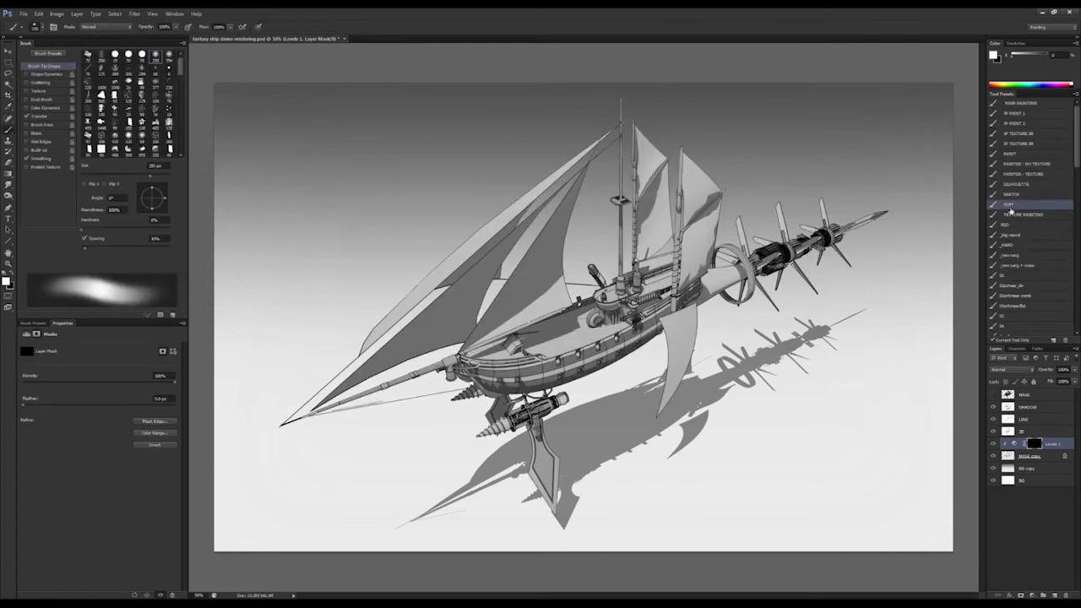
drag(1031, 343, 1031, 237)
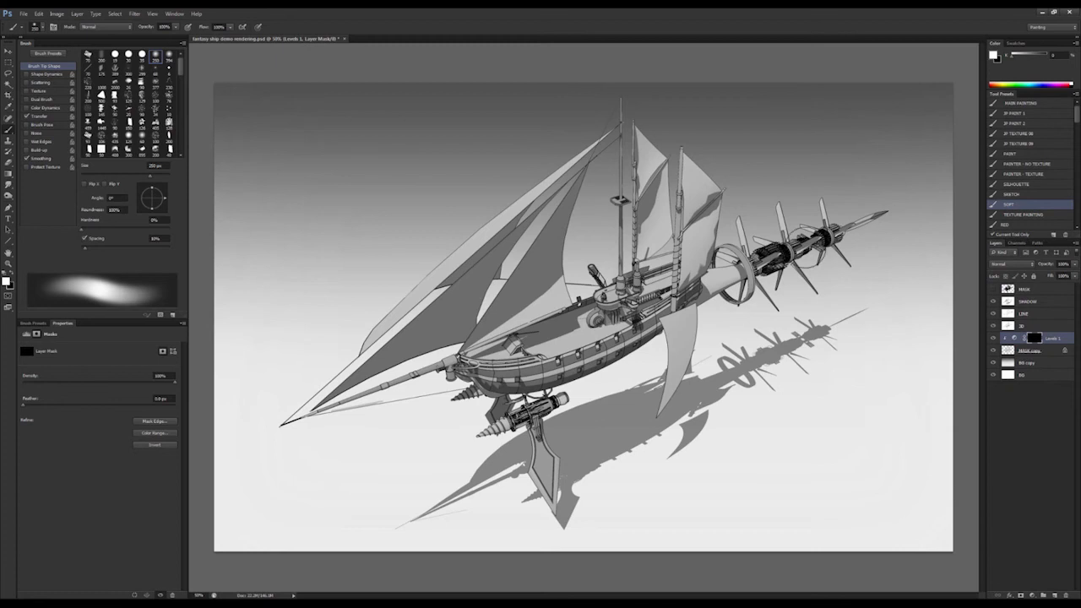
- Sketch a small light-direction arrow near the canvas's upper-left corner on a new layer with the SKETCH brush, and delete that layer
click(1055, 596)
click(1020, 167)
click(1017, 123)
click(1018, 194)
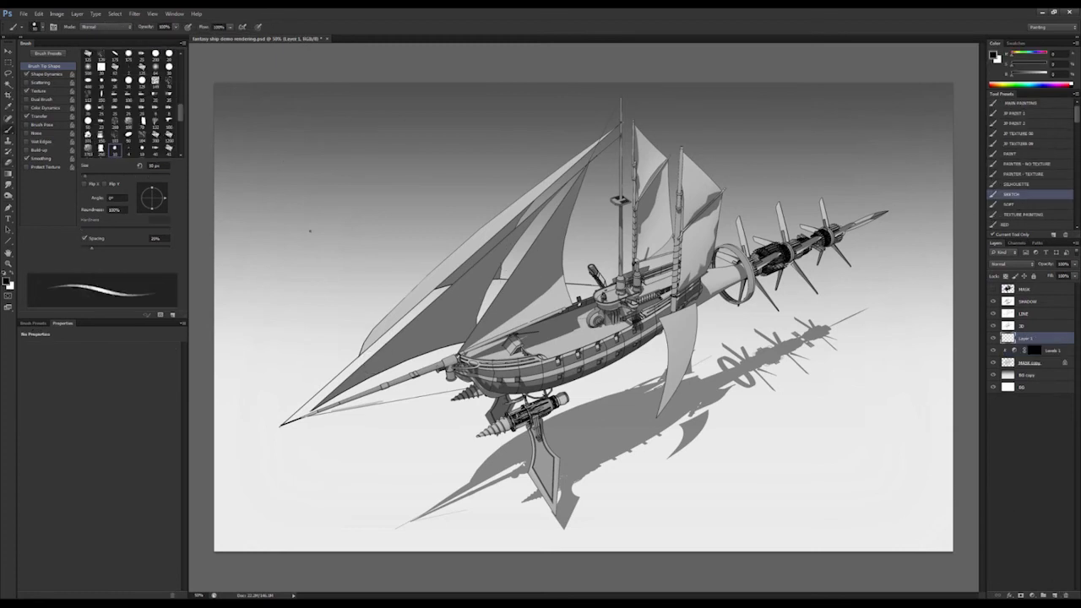
key(bracketleft)
key(bracketleft)
key(bracketleft)
drag(322, 142, 309, 105)
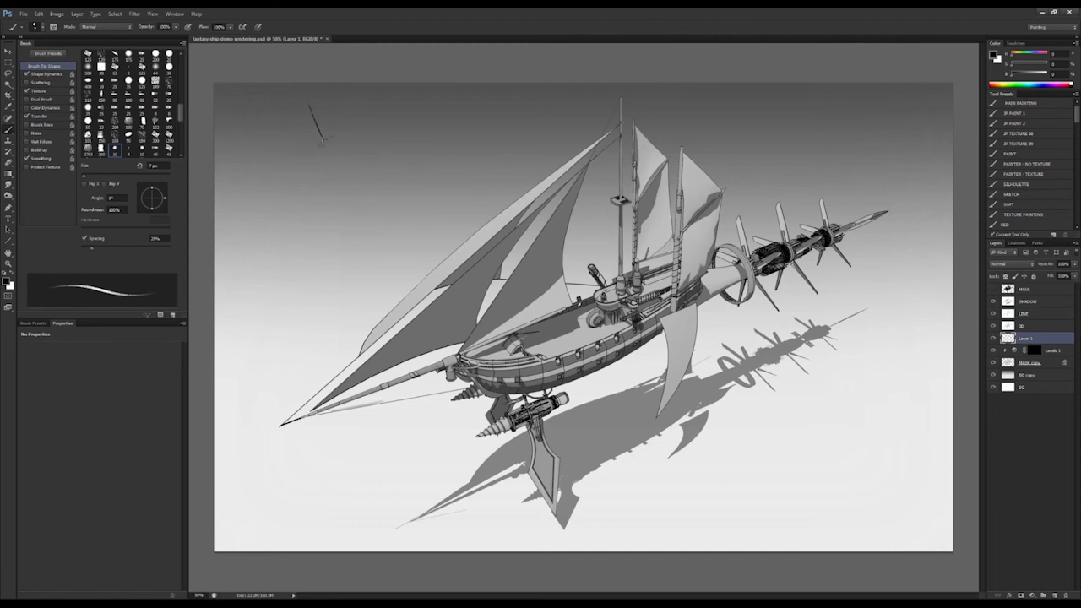
key(e)
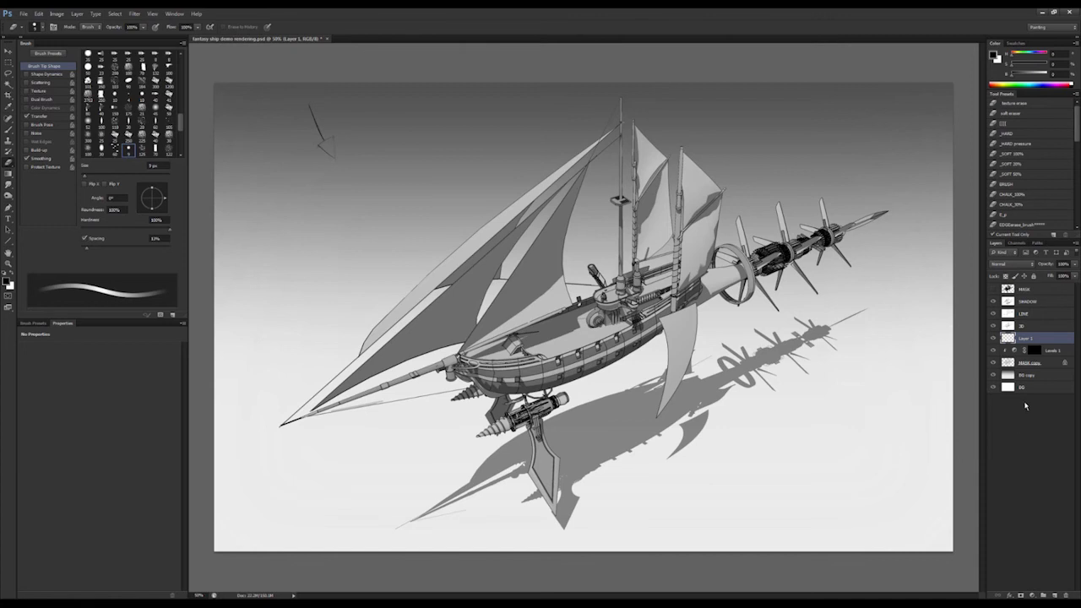
key(Delete)
- Paint soft shadow over the front sails on the Levels 1 mask with the SOFT brush
key(b)
click(1028, 214)
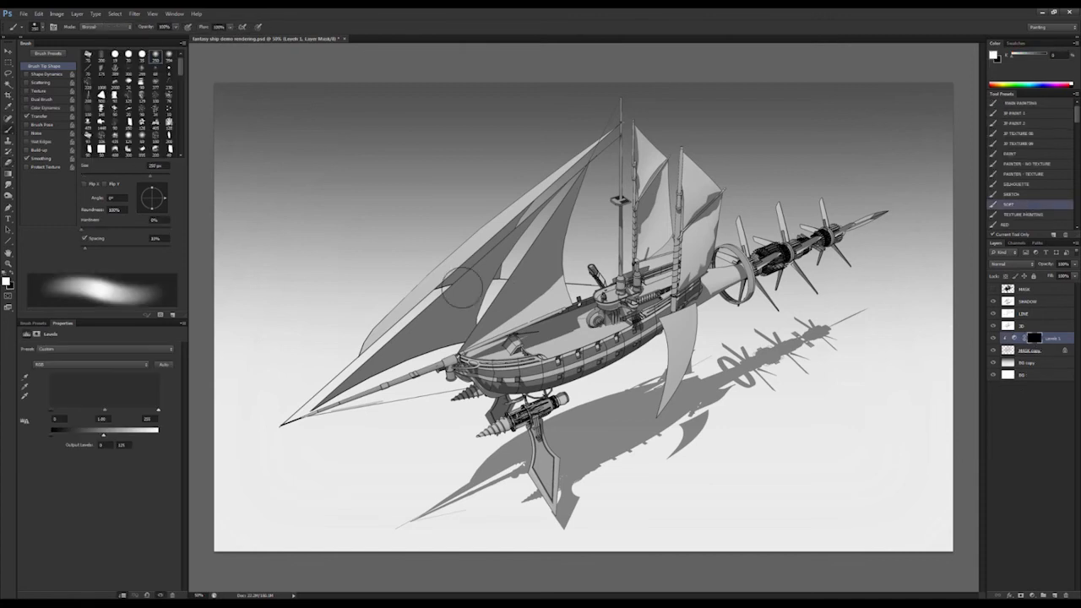
mouse_move(317, 404)
mouse_down()
mouse_move(433, 342)
mouse_move(539, 221)
mouse_move(394, 331)
mouse_move(472, 296)
mouse_move(494, 302)
mouse_up()
- Hide the Levels 1, 3D and SHADOW layers, and move the LINE layer above SHADOW
click(993, 338)
click(994, 350)
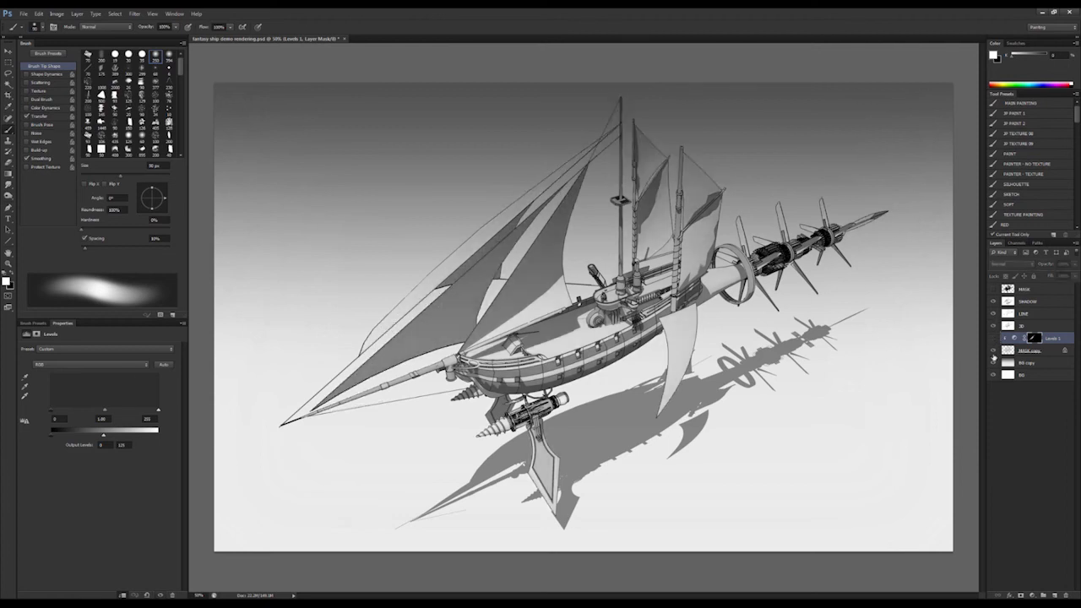
click(993, 351)
click(995, 326)
click(994, 315)
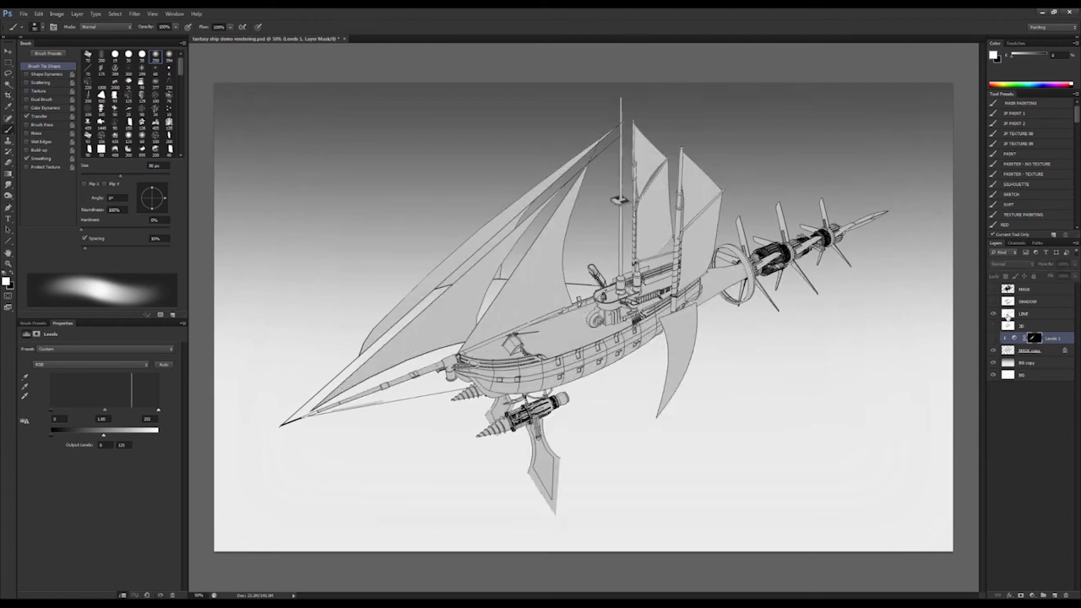
drag(1007, 314, 1009, 297)
- Hide the BG copy gradient, and show the MASK copy silhouette with its Levels 1 adjustment
click(994, 350)
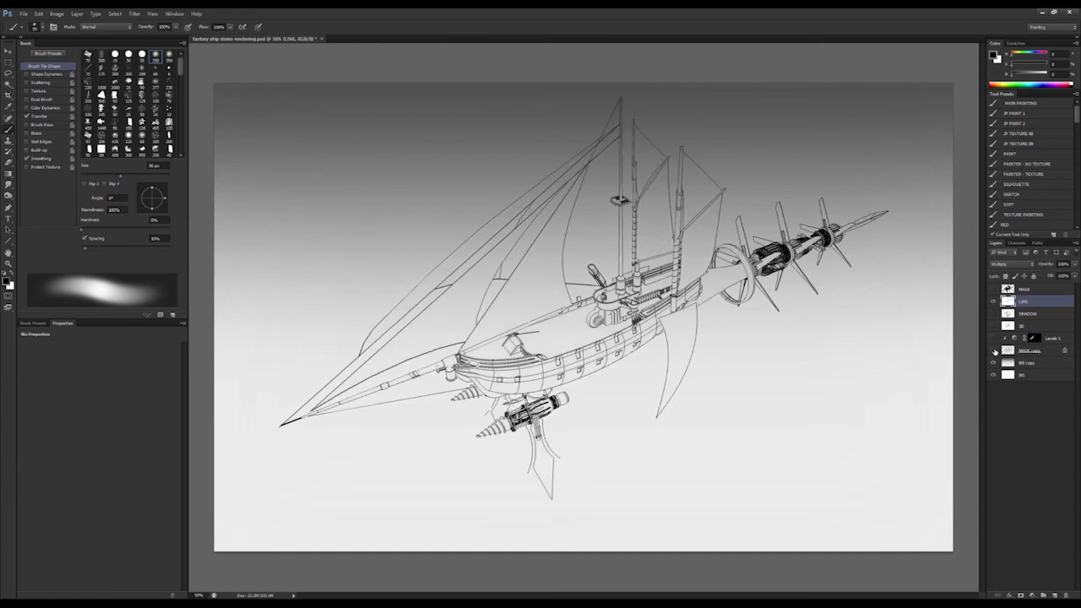
click(994, 363)
click(994, 363)
click(994, 362)
click(994, 351)
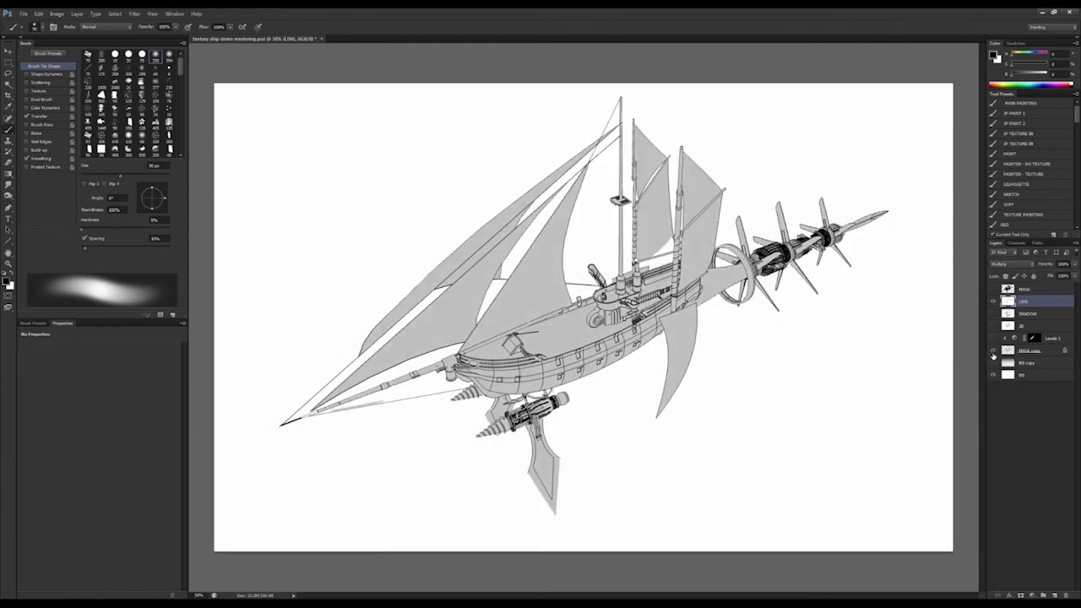
click(994, 340)
- Paint darker shading over the front sails and along their edges on the Levels 1 mask, using smaller soft brush sizes
click(1034, 339)
mouse_move(418, 337)
mouse_down()
mouse_move(383, 360)
mouse_move(420, 343)
mouse_up()
drag(355, 399, 319, 409)
key(bracketleft)
key(bracketleft)
mouse_move(484, 307)
mouse_down()
mouse_move(498, 272)
mouse_move(458, 289)
mouse_move(477, 309)
mouse_up()
drag(533, 211, 424, 307)
drag(497, 252, 433, 304)
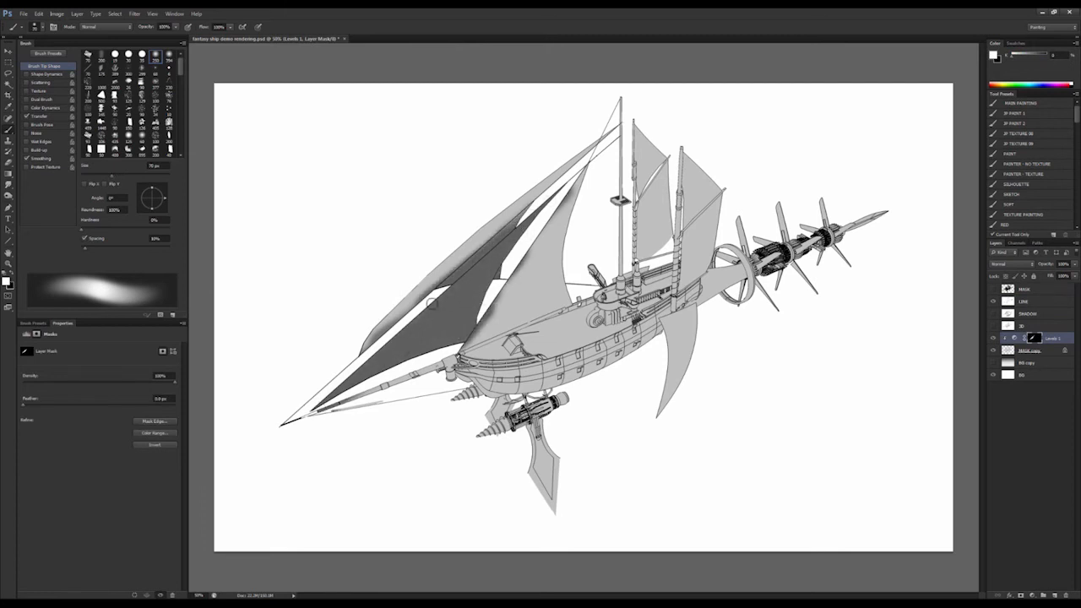
drag(538, 199, 428, 308)
key(bracketleft)
key(bracketleft)
mouse_move(534, 290)
mouse_down()
mouse_move(472, 346)
mouse_move(603, 158)
mouse_up()
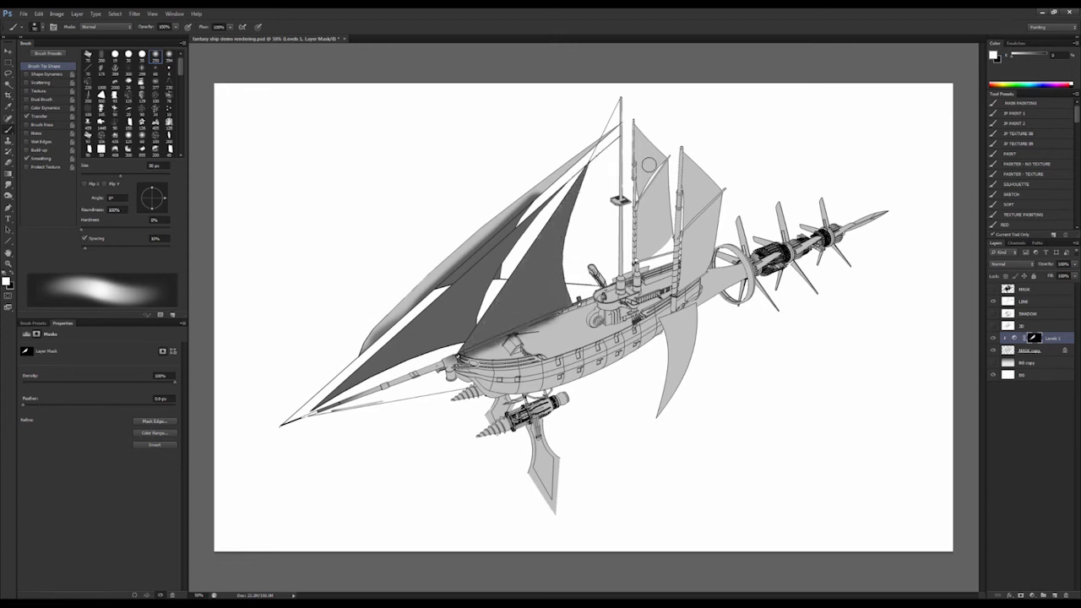
- Paint soft shading on the two rear sails in the Levels 1 mask, switching the SHADOW layer on and off as a guide
mouse_move(992, 326)
mouse_down()
mouse_move(993, 313)
mouse_move(993, 326)
mouse_up()
key(bracketleft)
key(bracketleft)
drag(634, 124, 644, 221)
click(993, 313)
click(1009, 314)
key(bracketright)
key(ctrl+z)
click(1027, 341)
click(1034, 340)
drag(667, 174, 639, 253)
click(993, 314)
click(993, 314)
mouse_move(691, 227)
mouse_down()
mouse_move(713, 211)
mouse_move(683, 242)
mouse_move(701, 198)
mouse_move(724, 178)
mouse_move(722, 226)
mouse_move(688, 291)
mouse_move(639, 253)
mouse_move(667, 176)
mouse_up()
- Shade the bowsprit on the Levels 1 mask with a small soft brush, with the SHADOW layer hidden
key(bracketleft)
key(bracketleft)
key(bracketleft)
key(bracketleft)
drag(309, 414, 393, 384)
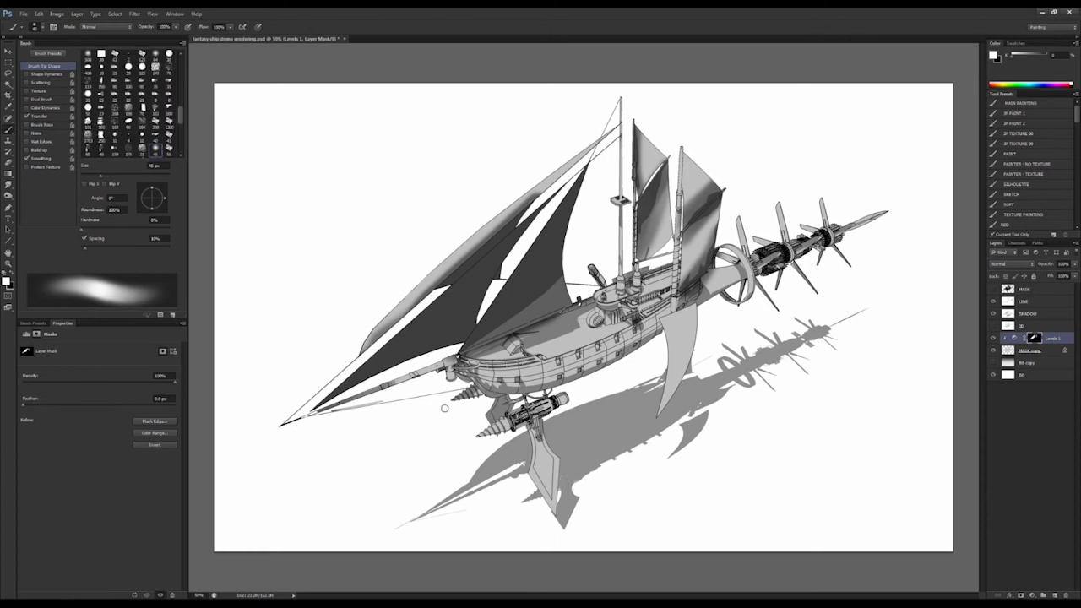
key(bracketright)
key(bracketright)
key(bracketright)
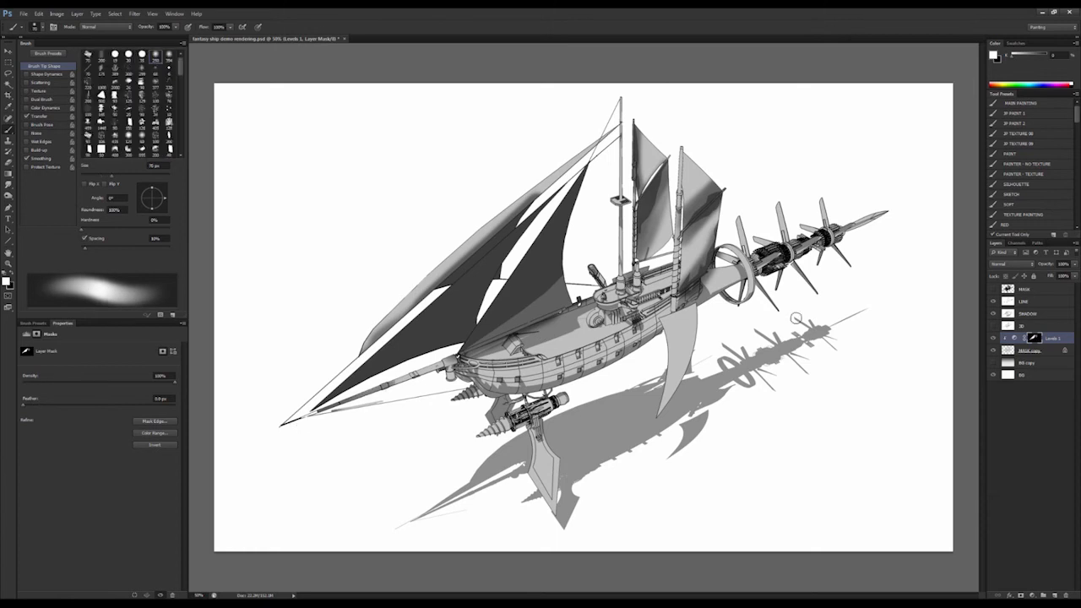
click(994, 325)
alt+scroll(499, 422, up, 1)
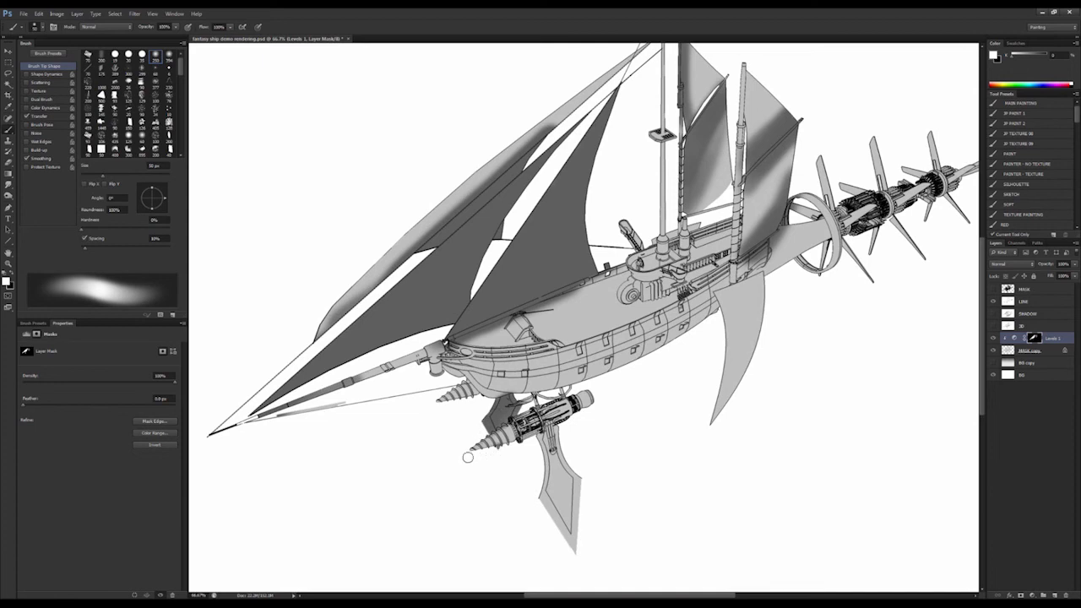
key(bracketleft)
mouse_move(210, 440)
mouse_down()
mouse_move(423, 369)
mouse_move(448, 349)
mouse_move(423, 366)
mouse_move(441, 351)
mouse_move(436, 374)
mouse_up()
- Paint shading along the hull's side from bow to stern and over the lower part of the side fin
key(bracketright)
mouse_move(444, 353)
mouse_down()
mouse_move(541, 349)
mouse_move(477, 376)
mouse_move(471, 368)
mouse_move(557, 381)
mouse_move(675, 325)
mouse_move(708, 297)
mouse_move(681, 295)
mouse_move(708, 287)
mouse_up()
key(])
key(])
key(])
key(])
key(])
key(])
key(])
drag(743, 369, 709, 409)
- Deepen the shading on the hull's side and side fin and shade the tail boom with its ring on the Levels 1 mask
key([)
key([)
key([)
key([)
key([)
key([)
key([)
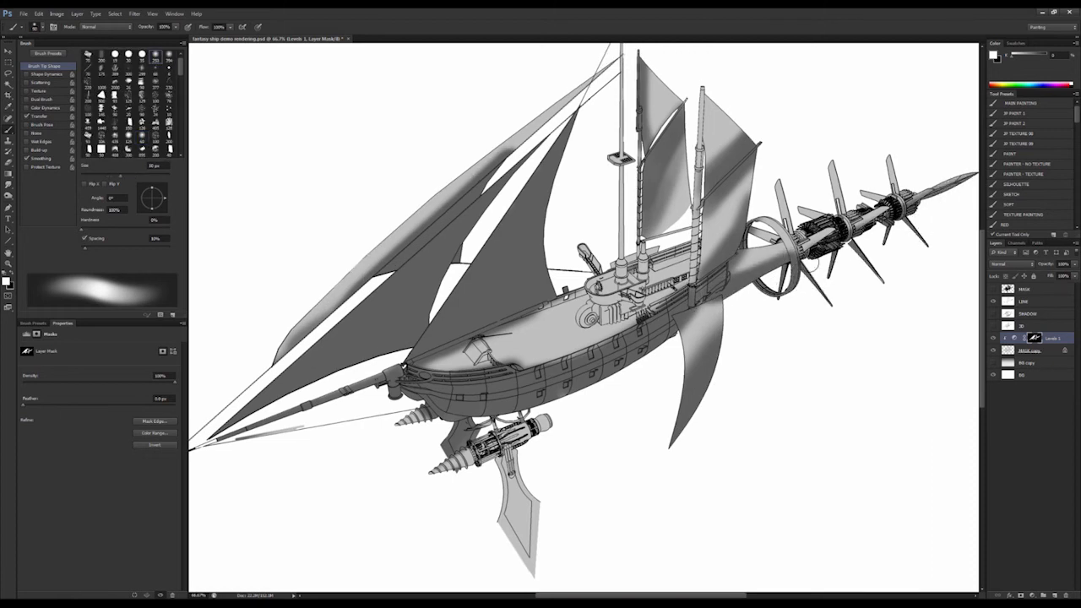
- Shade the main mast from its tip down to the deck on the Levels 1 mask with a narrow soft brush
key([)
key([)
key([)
key([)
key([)
key([)
key([)
key(])
key(])
key(])
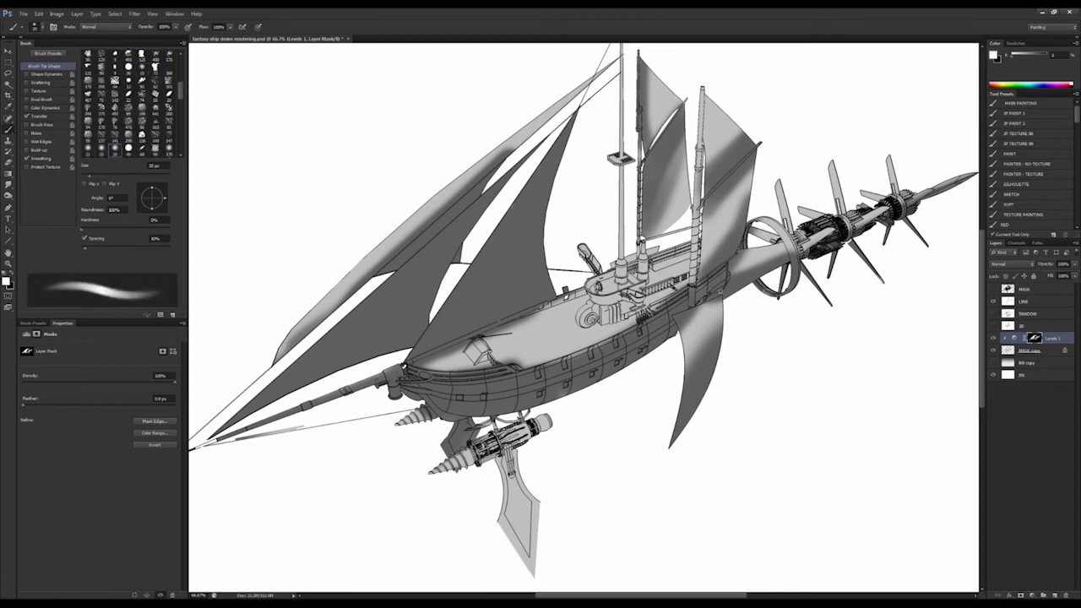
key(])
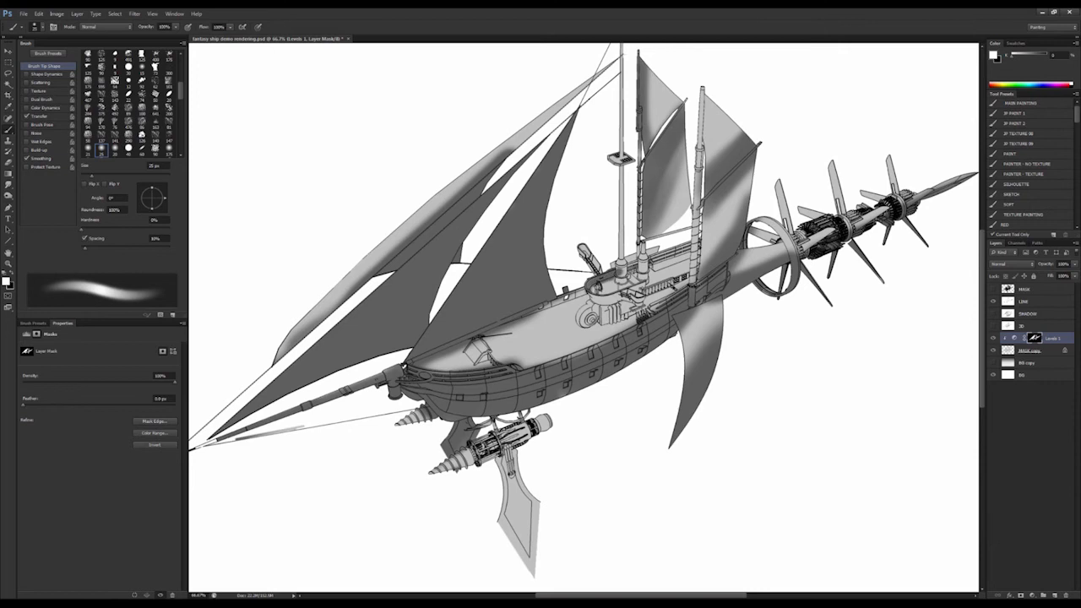
key(x)
key([)
key([)
key([)
drag(622, 260, 620, 316)
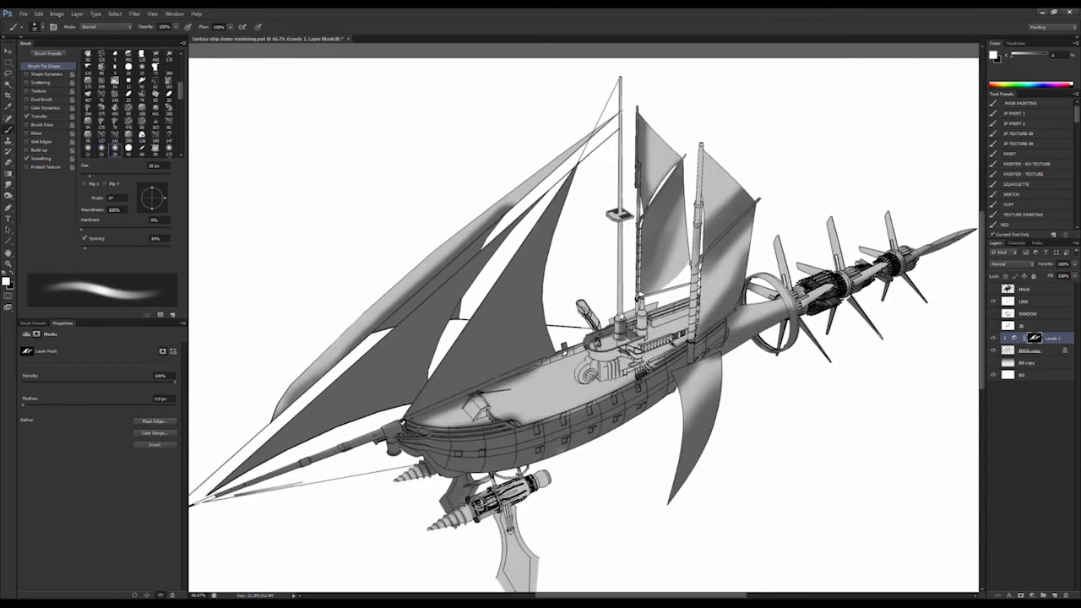
key(])
drag(621, 77, 620, 310)
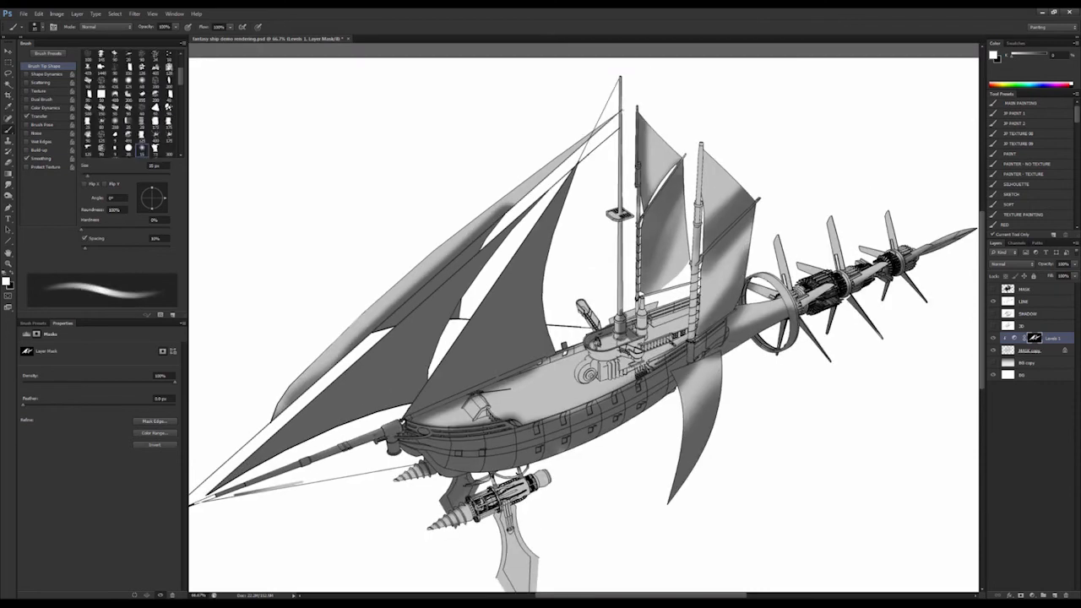
drag(620, 83, 621, 309)
- Paint shading over the wheel and the raised deck structure around the base of the main mast
key(])
key(])
key(])
key(])
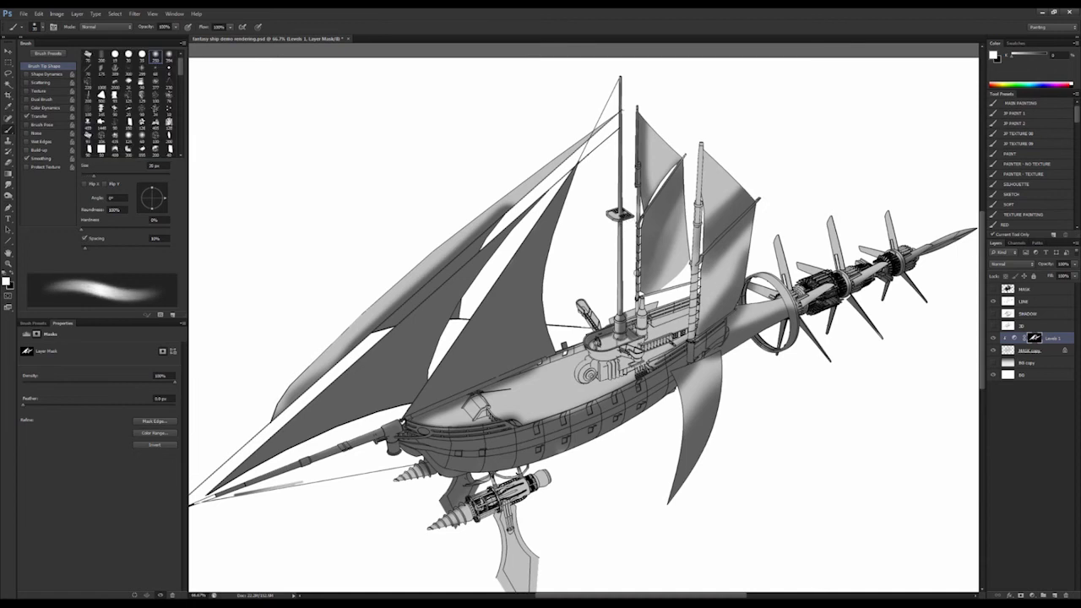
key([)
key([)
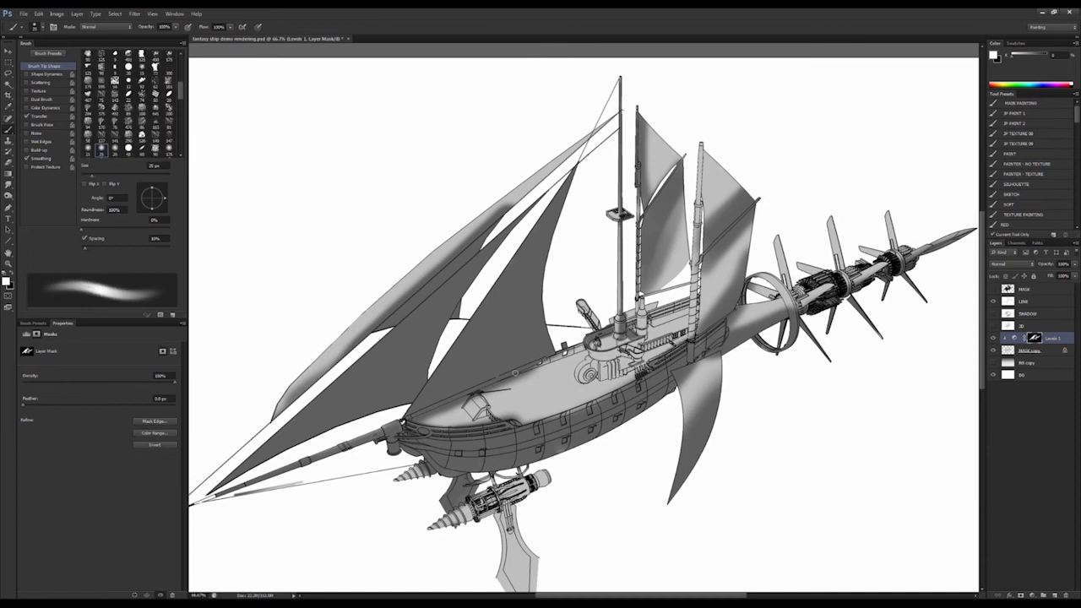
key(])
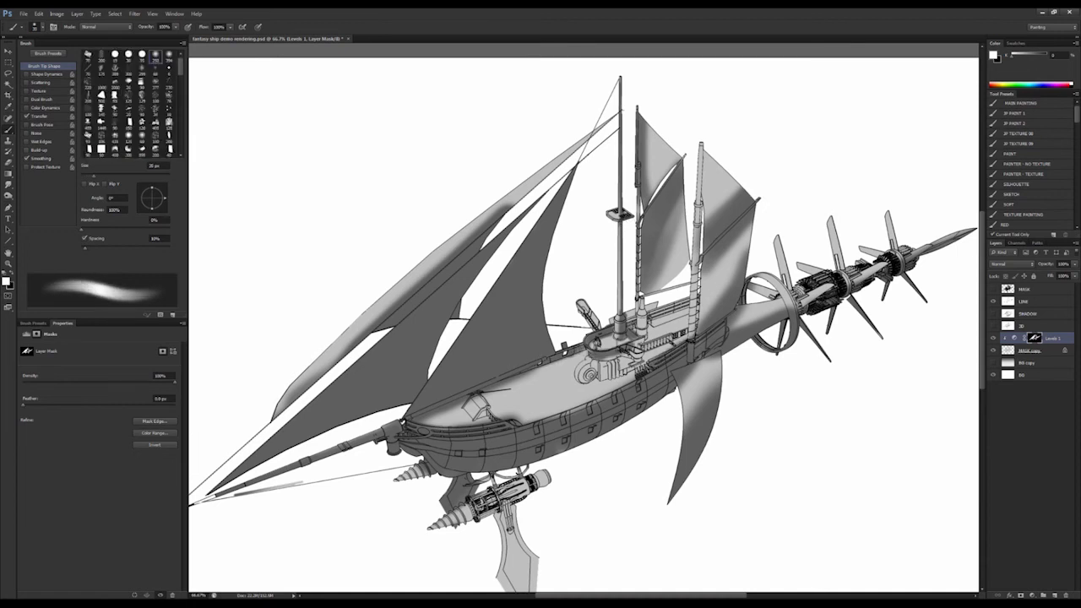
key(])
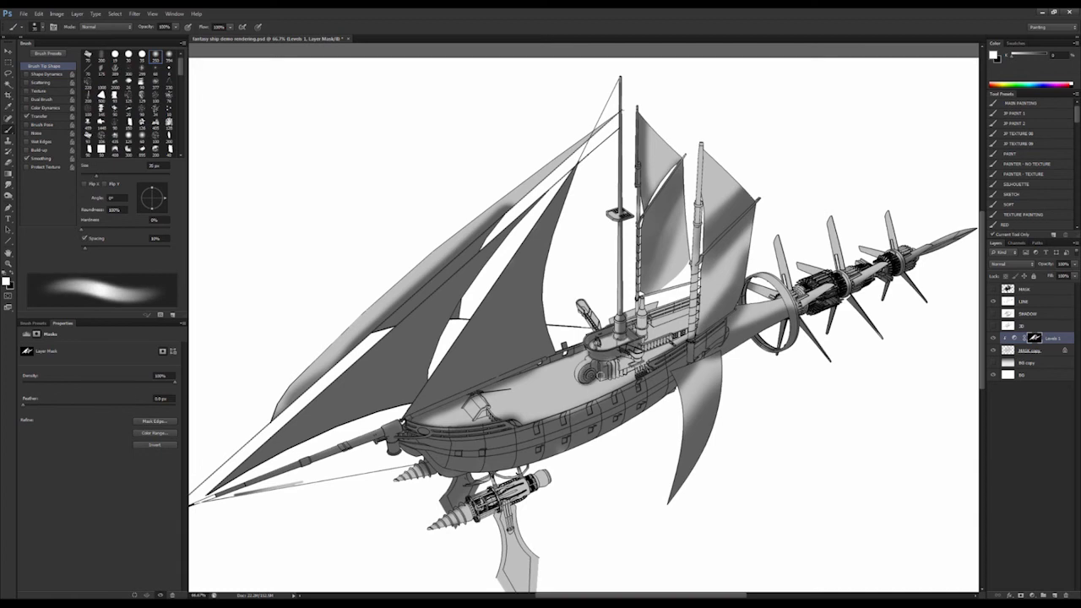
key([)
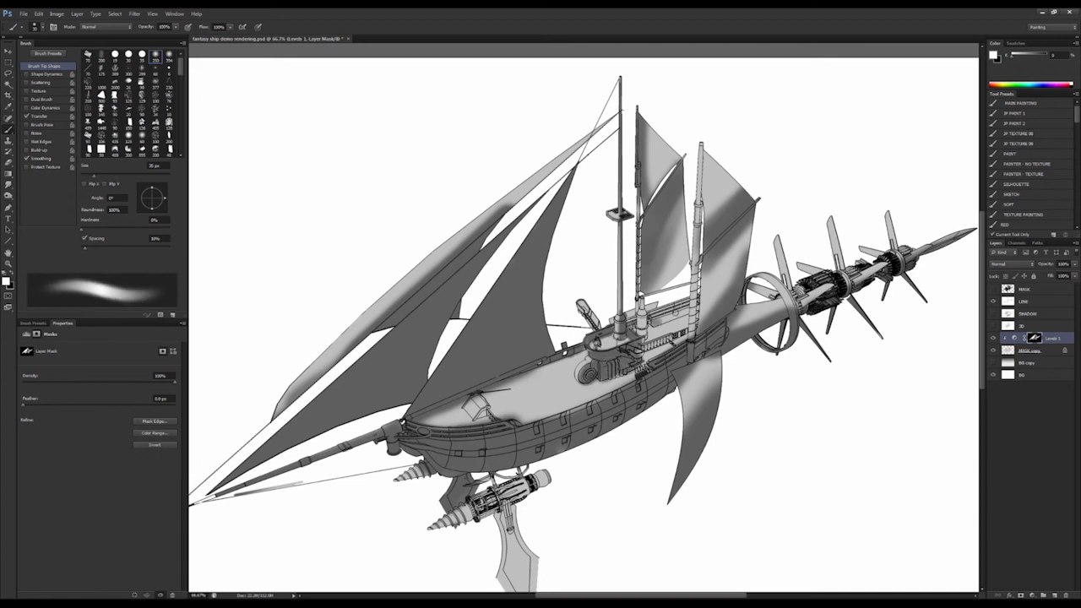
key(])
drag(694, 328, 724, 313)
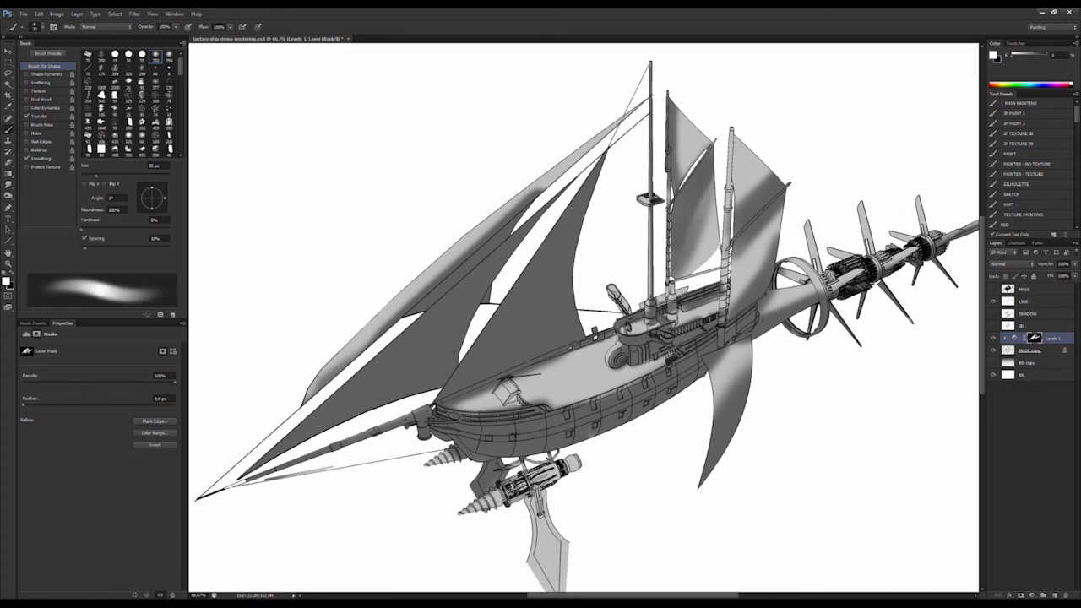
- Shade the aft mast and the engines and drills beneath the hull with a smaller soft brush
key([)
key([)
key([)
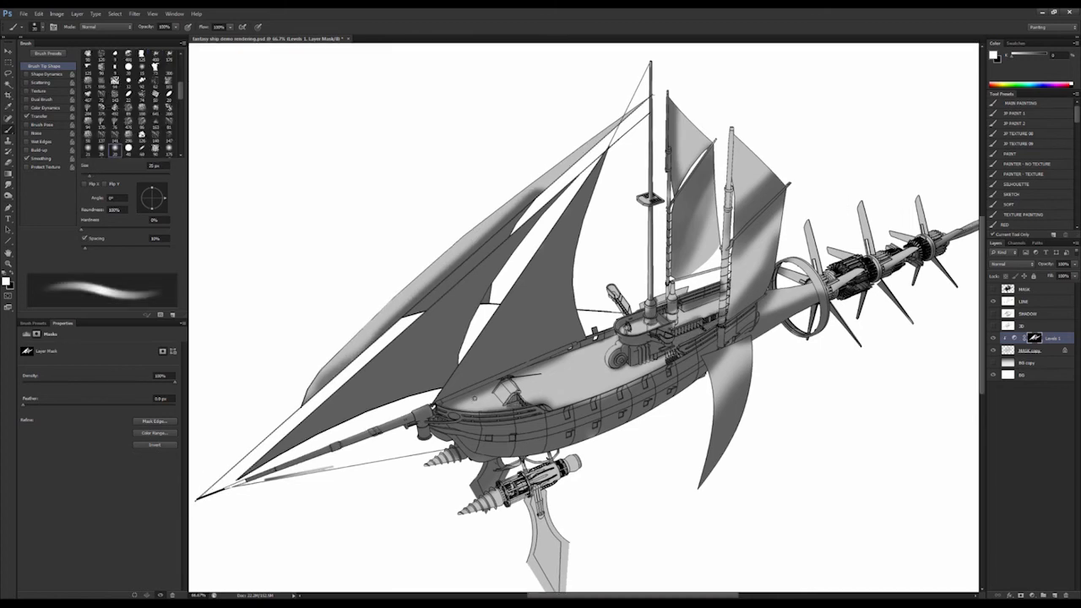
drag(473, 424, 502, 376)
key(])
drag(490, 462, 530, 451)
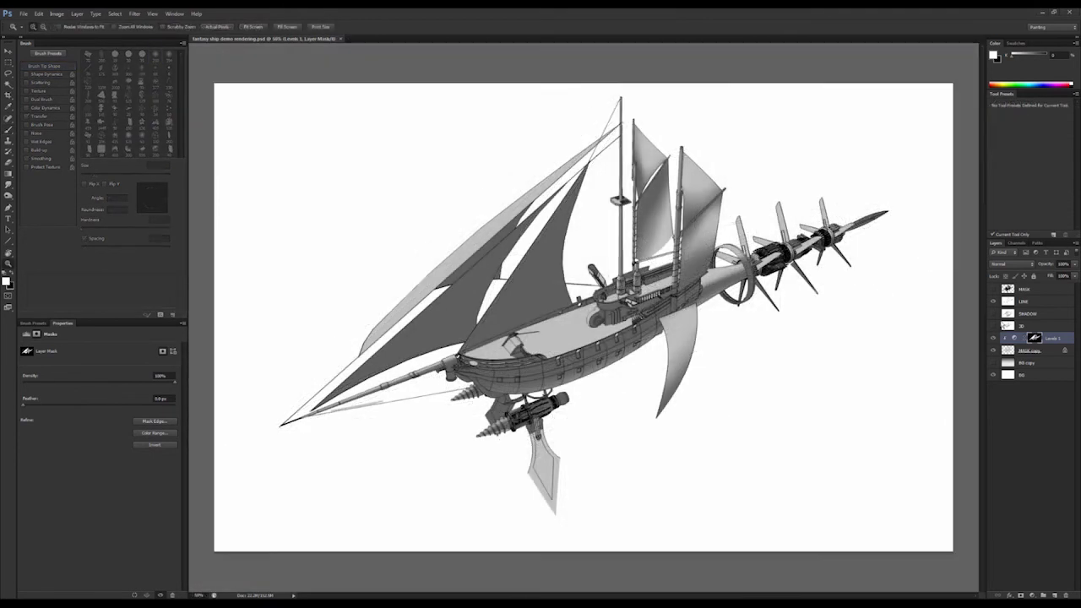
- Select the shadow area with the Magic Wand on the SHADOW layer, then hide that layer and show Levels 1 again
click(993, 314)
click(993, 313)
click(993, 313)
click(1021, 314)
key(w)
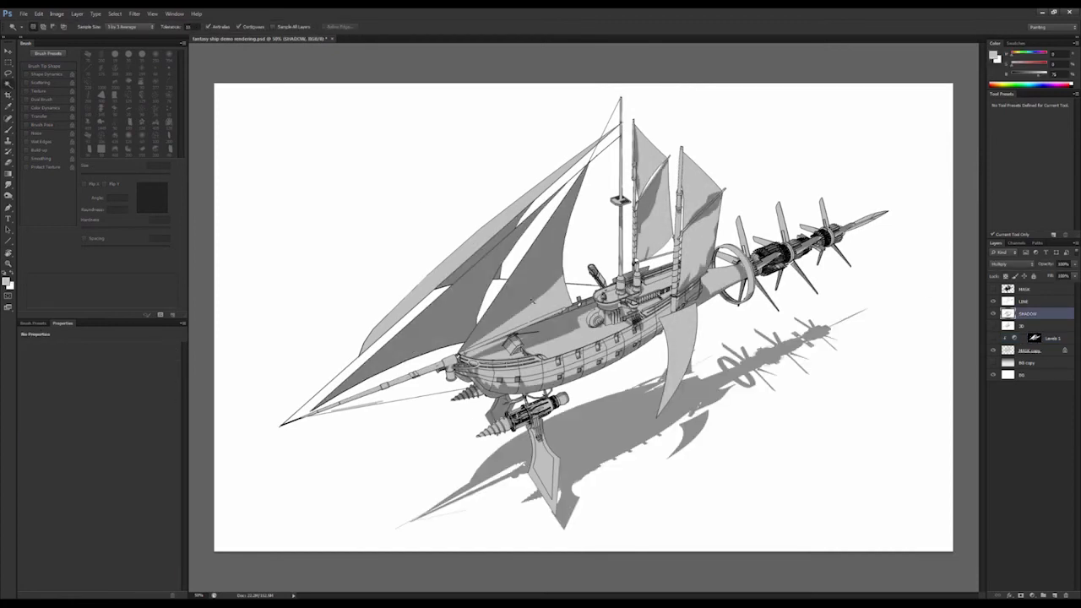
key(z)
click(531, 300)
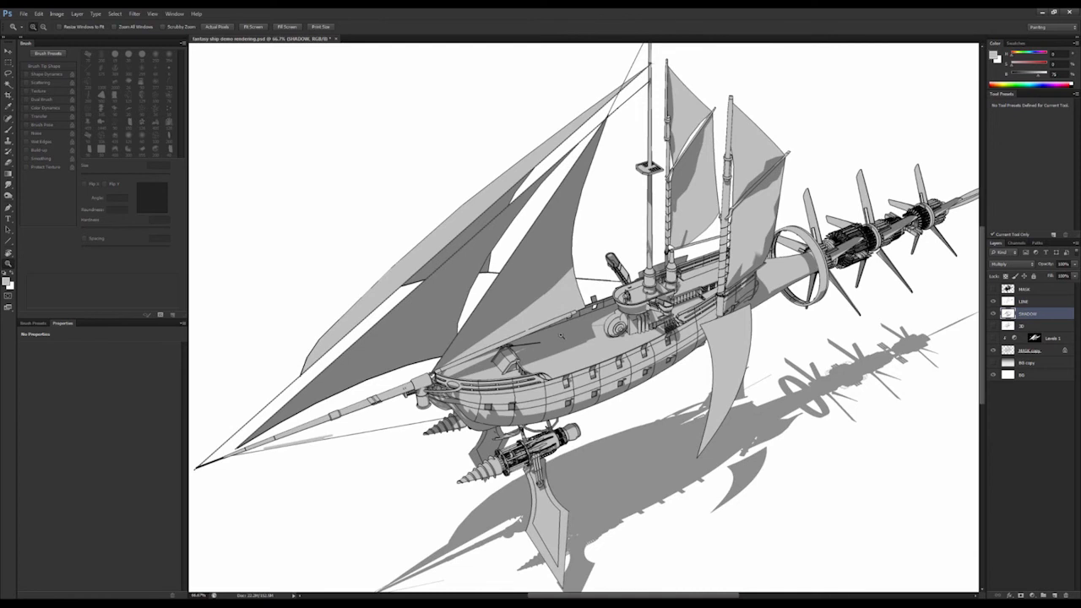
drag(560, 335, 597, 321)
key(w)
click(589, 343)
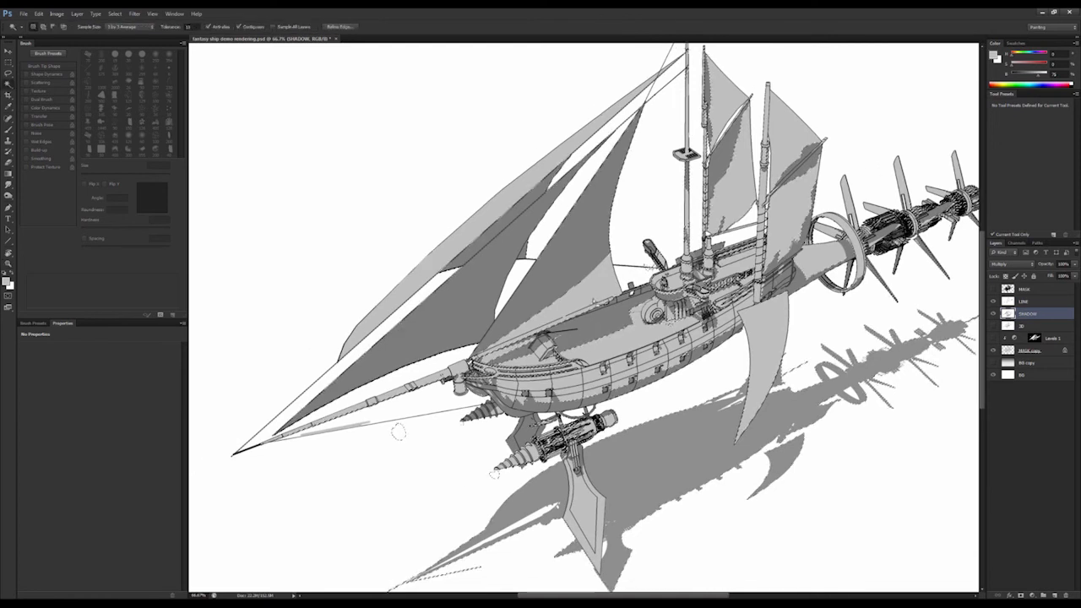
click(993, 313)
click(993, 338)
- Lighten the lower corner of the front sail within the selection using a large soft brush on the Levels 1 mask, then deselect
key(b)
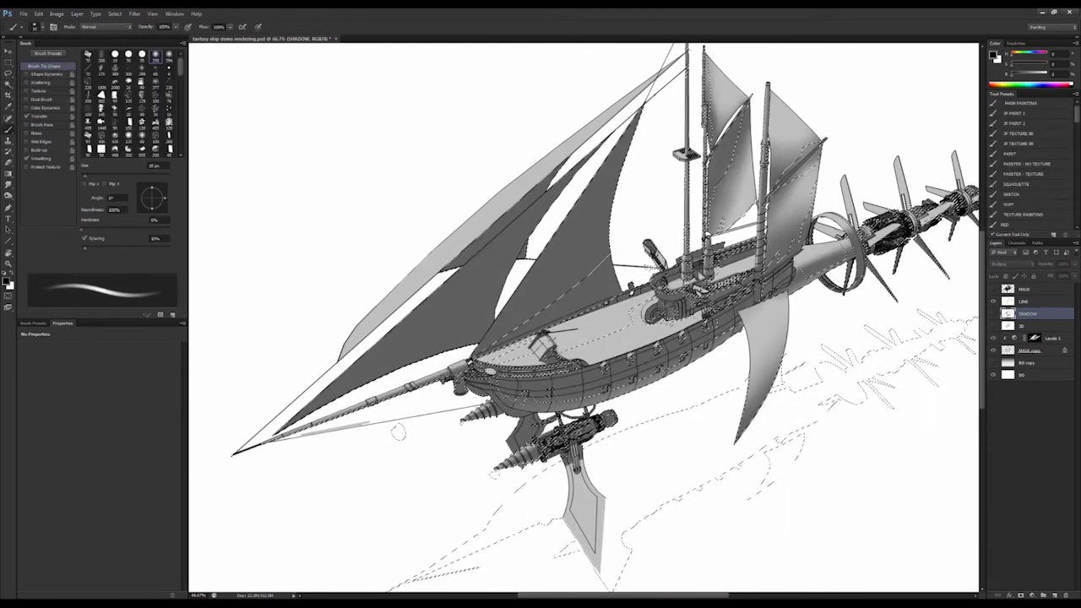
click(1034, 338)
key(bracketright)
key(bracketright)
key(bracketright)
key(bracketright)
key(bracketright)
key(bracketright)
key(bracketright)
key(bracketright)
key(bracketright)
key(x)
mouse_move(621, 285)
mouse_down()
mouse_move(615, 273)
mouse_move(544, 321)
mouse_move(586, 296)
mouse_up()
key(x)
key(ctrl+d)
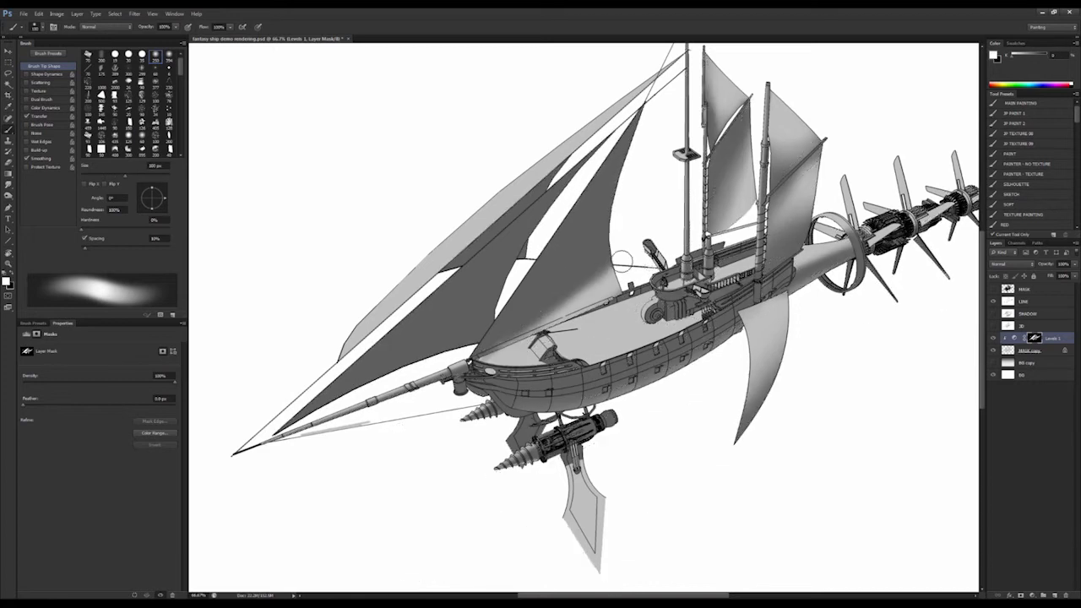
- Select the strip along the hull's far rail with the Magic Wand on the LINE layer, keeping that layer visible
key(bracketleft)
key(bracketleft)
key(x)
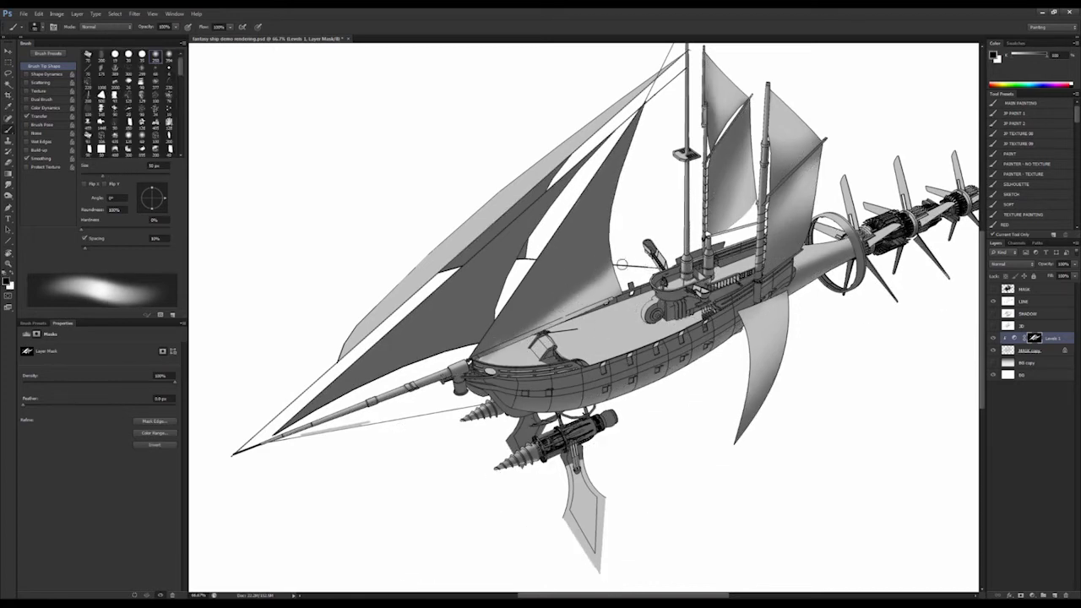
ctrl+click(589, 272)
key(bracketleft)
key(bracketleft)
key(bracketleft)
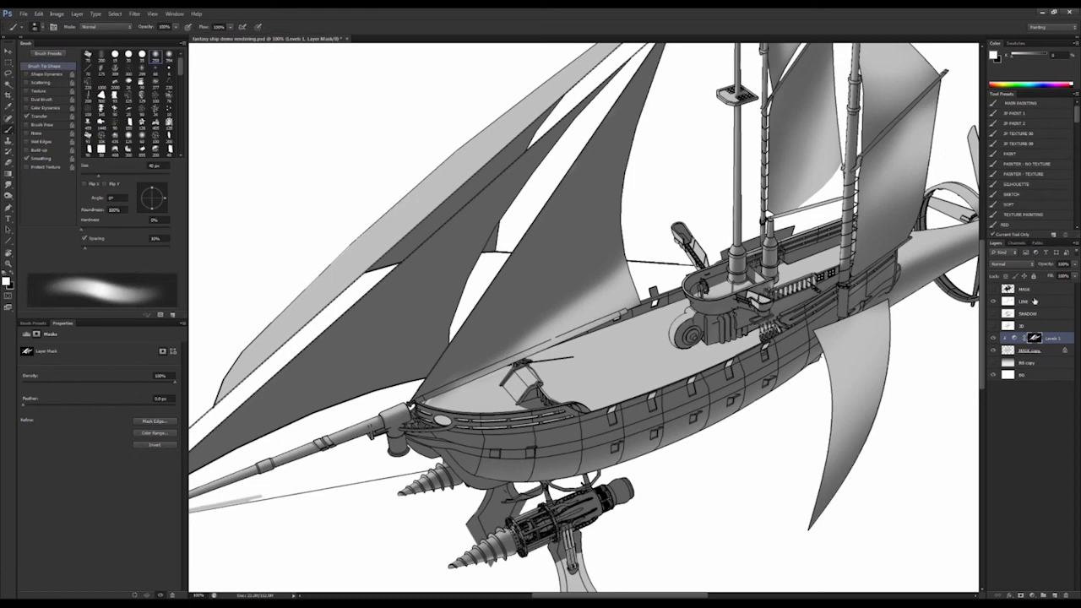
click(1023, 301)
key(w)
click(591, 336)
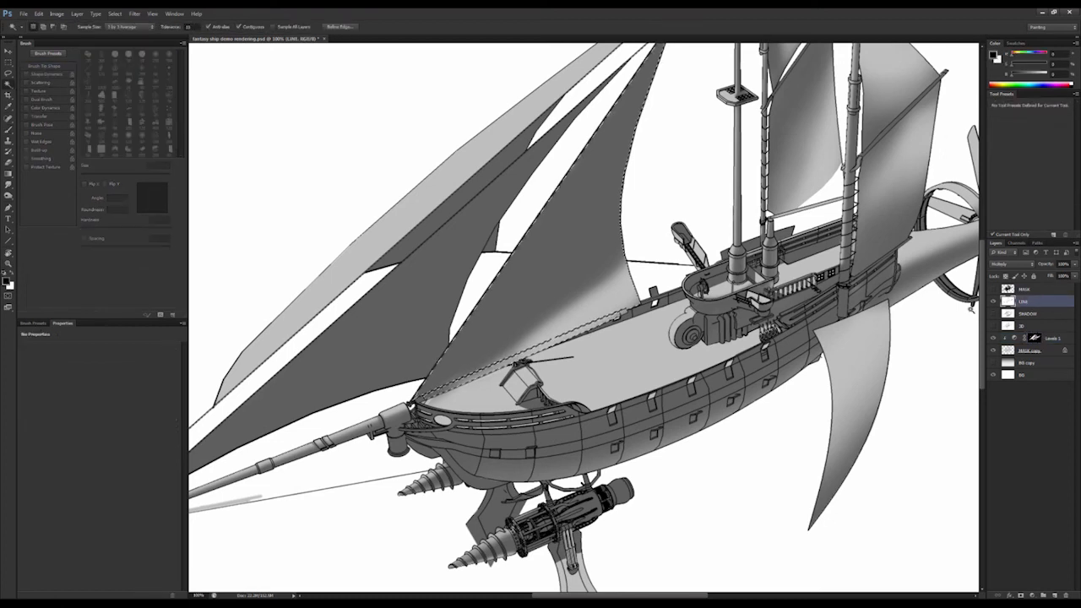
click(992, 302)
click(993, 301)
- Paint the selected far rail dark on the Levels 1 mask with a small brush at 100% hardness, then deselect
click(1034, 338)
key(b)
right_click(456, 340)
drag(469, 372, 543, 372)
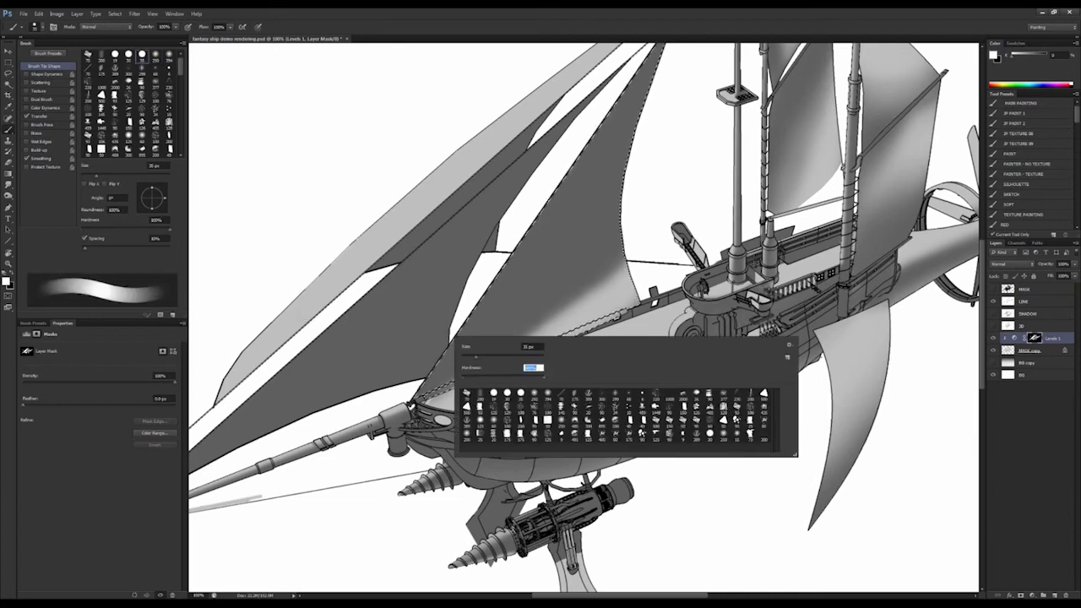
key(Return)
key(bracketleft)
key(bracketleft)
key(bracketleft)
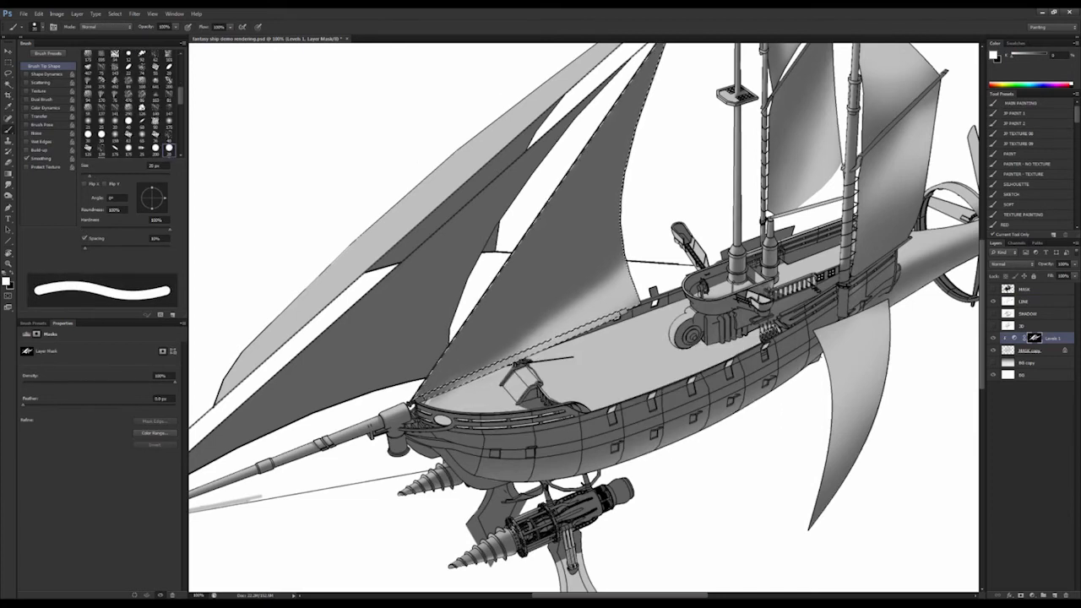
key(ctrl+d)
key(ctrl+shift+d)
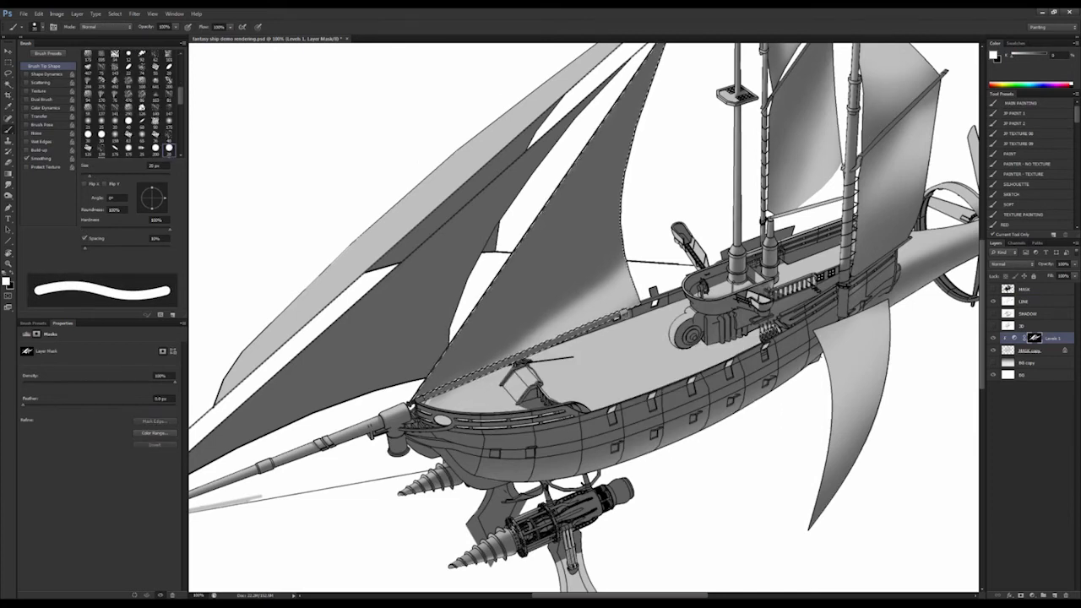
key(ctrl+d)
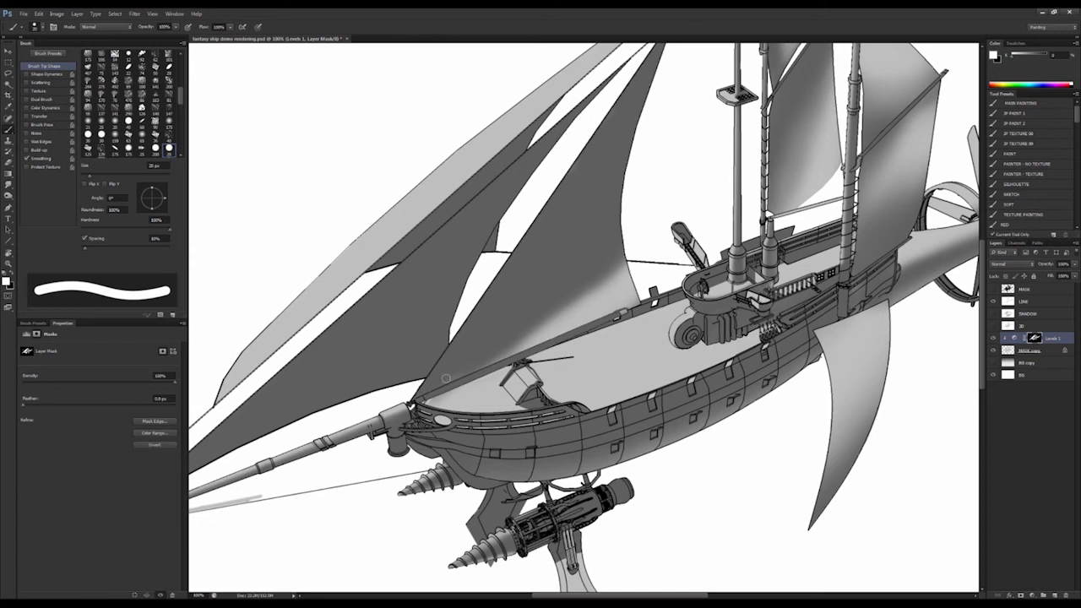
- Choose the SOFT brush preset and select the deck's cast shadow on the SHADOW layer with the Magic Wand
click(1013, 204)
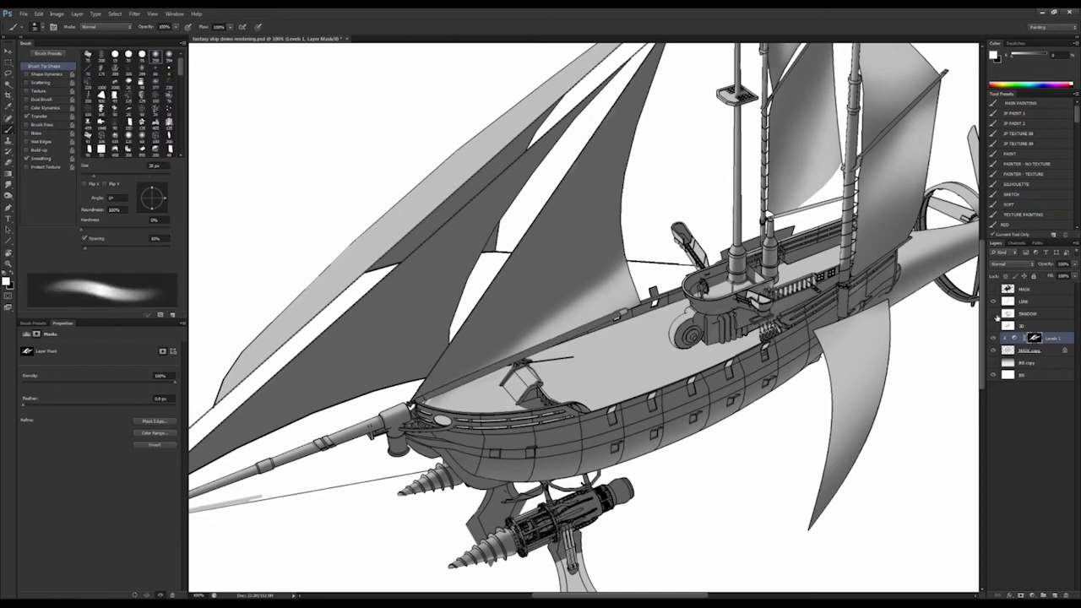
click(994, 314)
key(w)
shift+click(543, 370)
key(ctrl+d)
click(1028, 314)
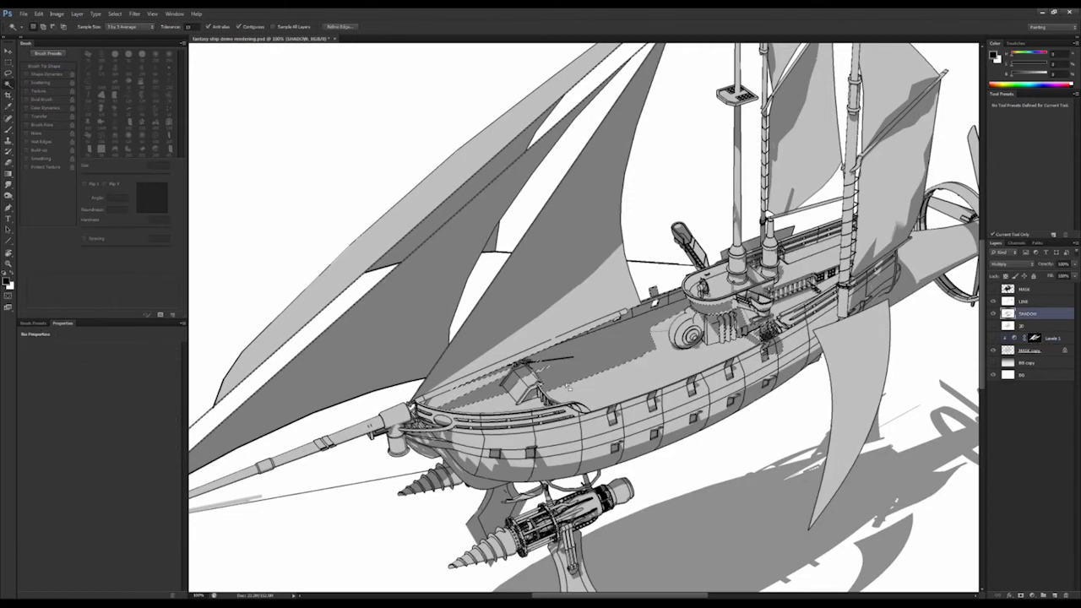
drag(754, 128, 721, 188)
shift+click(706, 187)
drag(691, 281, 803, 188)
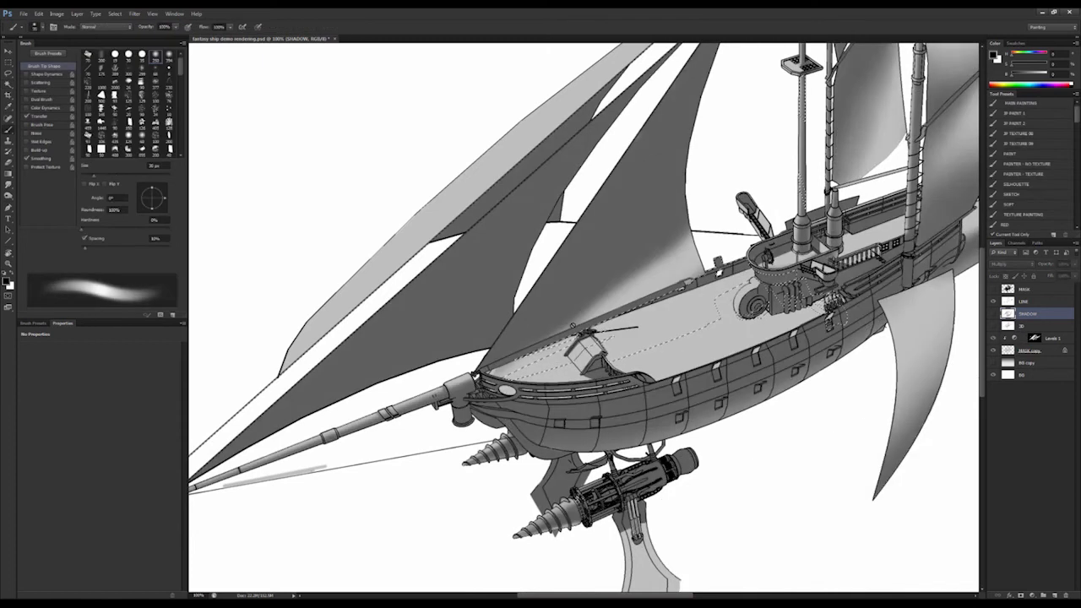
- Fill the selected deck shadow on the Levels 1 mask with an enlarged soft brush of about 125 px, then deselect
key(bracketright)
key(bracketright)
key(bracketright)
key(bracketright)
key(bracketright)
key(bracketright)
key(bracketright)
key(bracketright)
click(1035, 338)
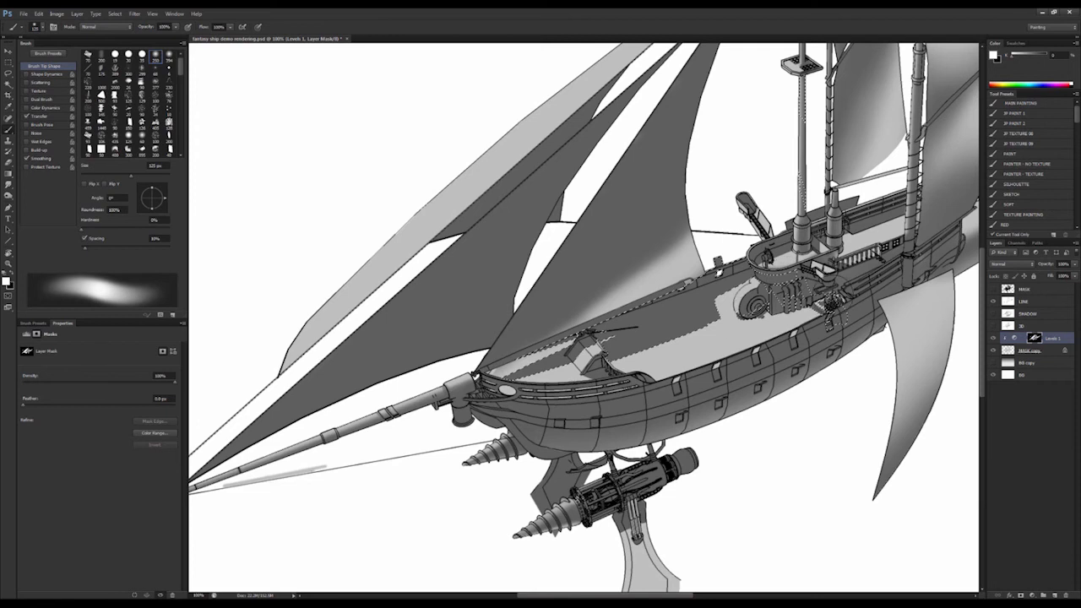
drag(795, 200, 743, 310)
key(ctrl+d)
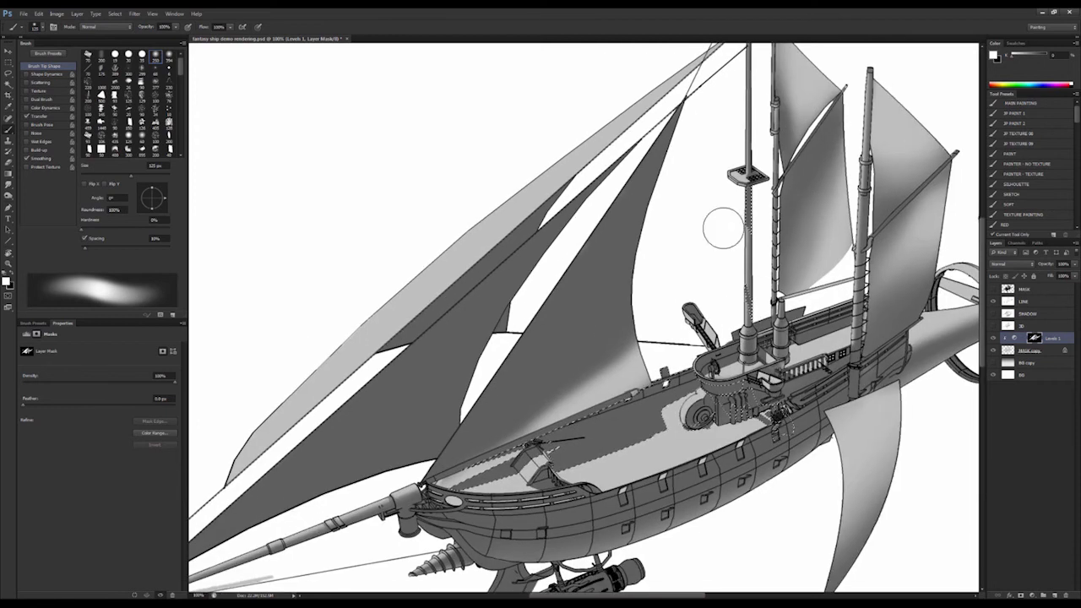
- Compare the SHADOW layer with the painted Levels 1 shading over the whole ship by switching each on and off
drag(659, 320, 671, 249)
alt+click(658, 324)
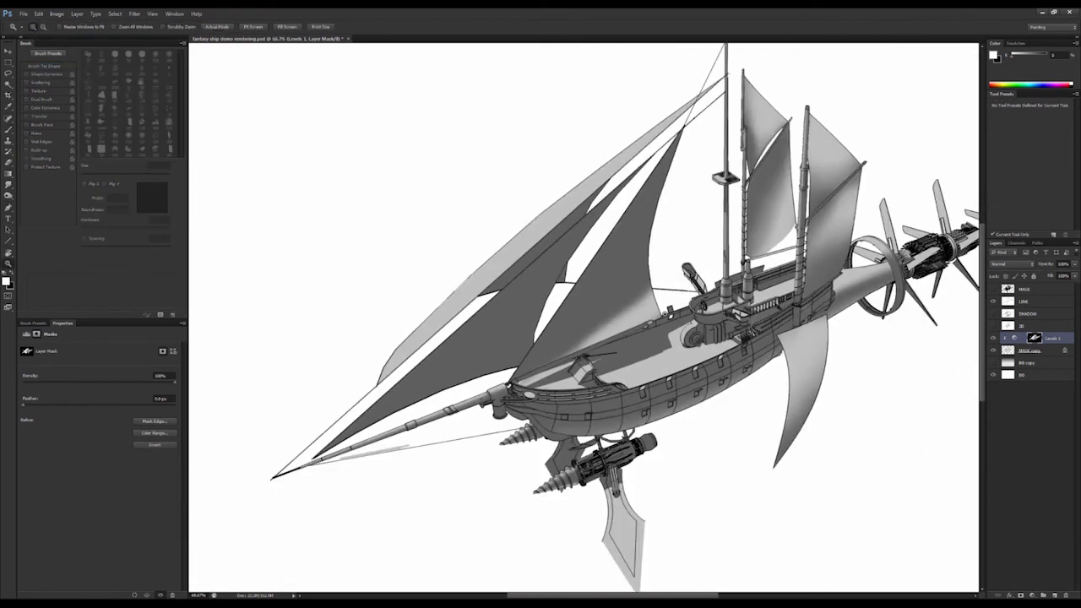
alt+click(674, 336)
click(993, 313)
click(993, 338)
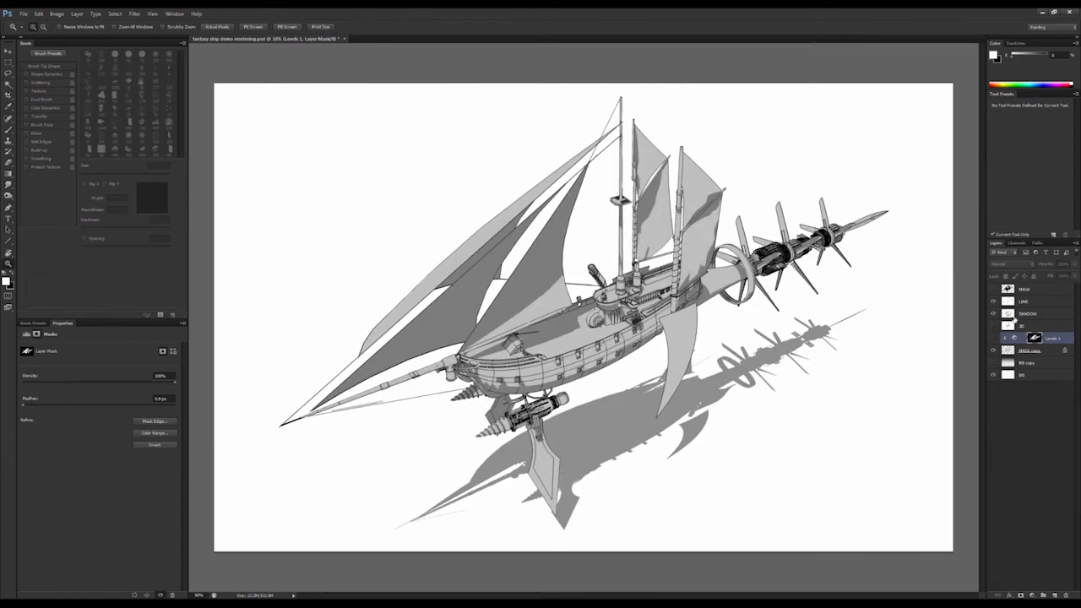
click(1013, 317)
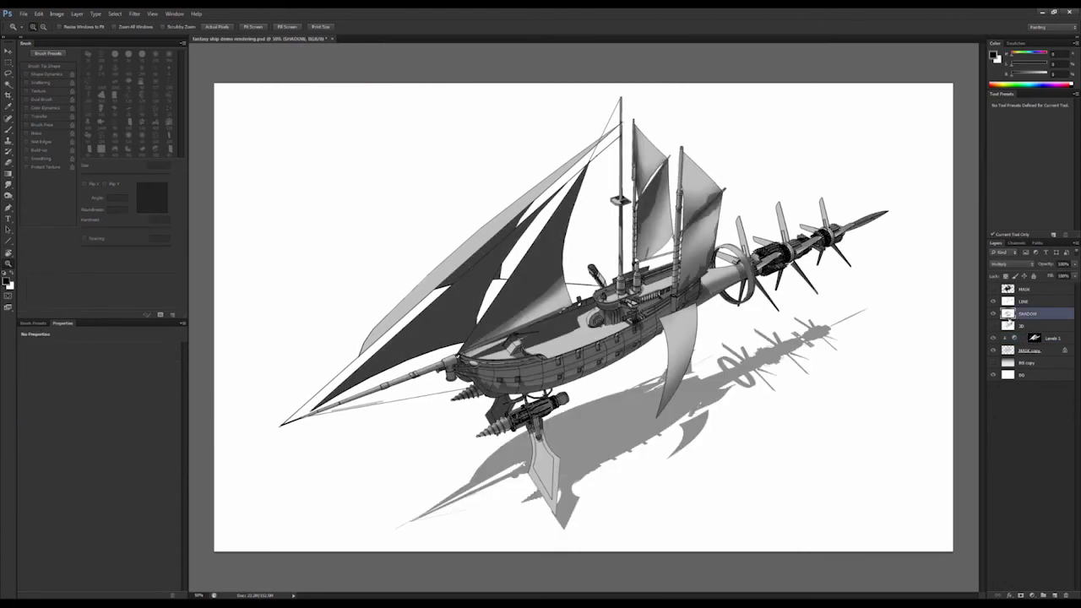
key(ctrl+comma)
key(ctrl+comma)
key(ctrl+comma)
click(1013, 339)
key(ctrl+comma)
click(1011, 316)
key(ctrl+comma)
click(1011, 340)
key(ctrl+comma)
key(ctrl+comma)
key(ctrl+comma)
key(ctrl+comma)
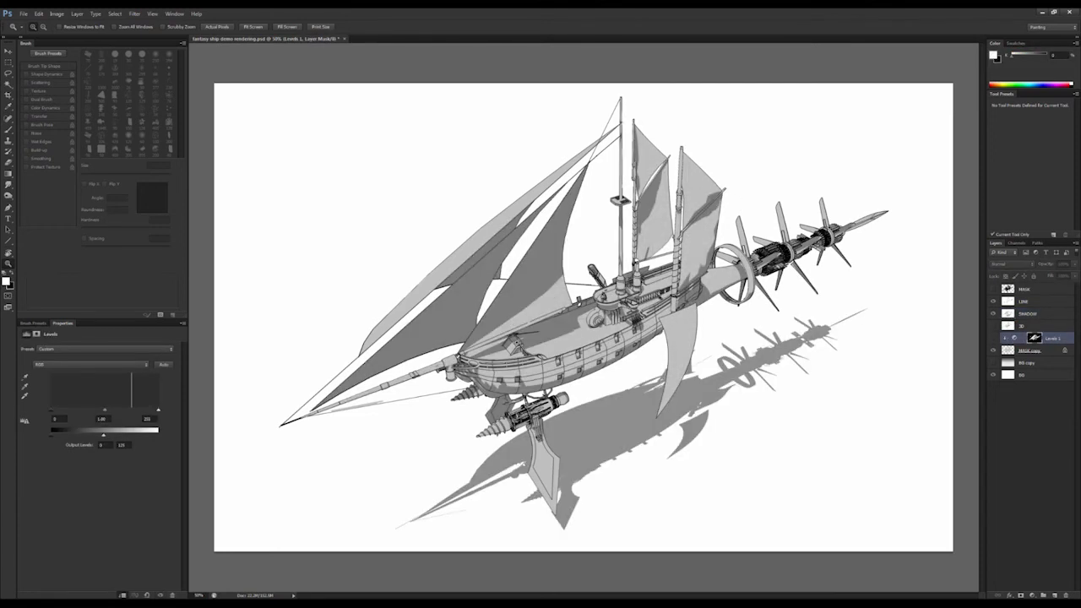
click(993, 313)
click(993, 339)
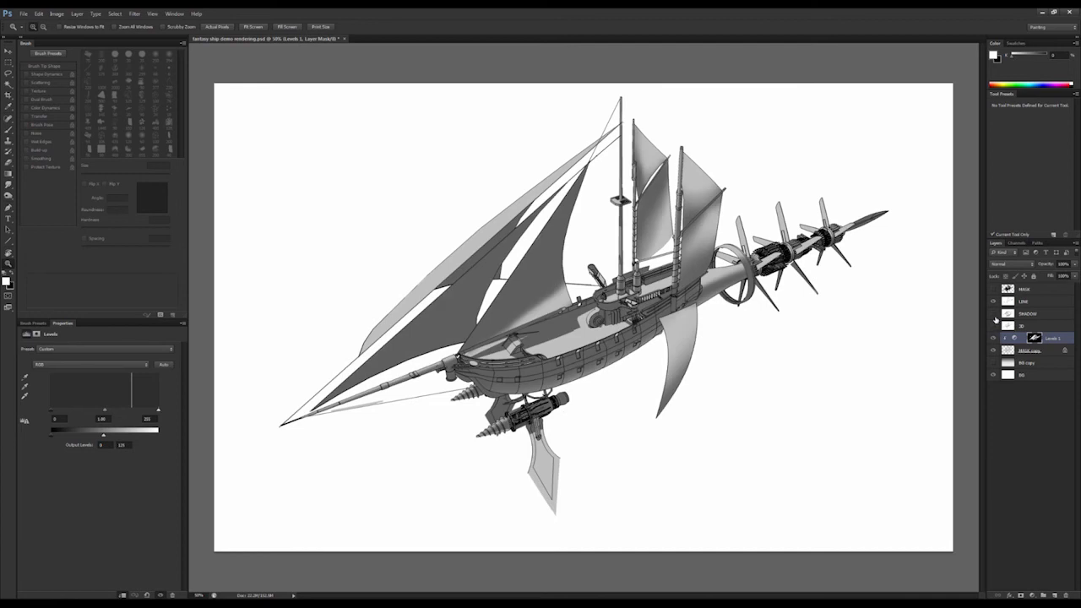
- Touch up the shading where the deck meets the round machinery on the Levels 1 mask with a small soft brush
double_click(444, 362)
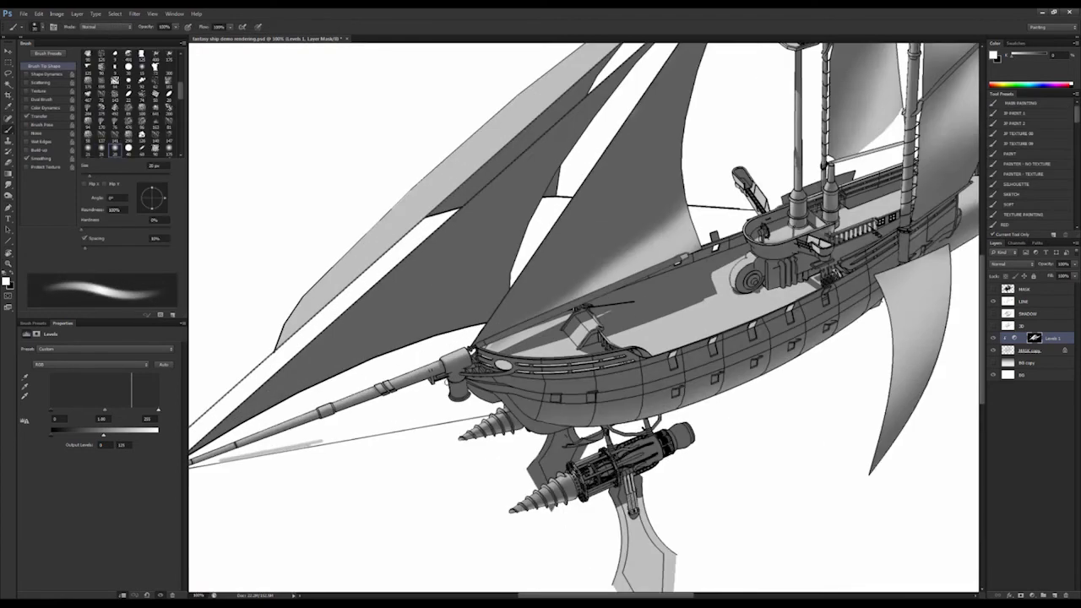
key(x)
key(bracketleft)
key(bracketleft)
key(bracketleft)
key(x)
key(bracketright)
key(bracketright)
key(bracketright)
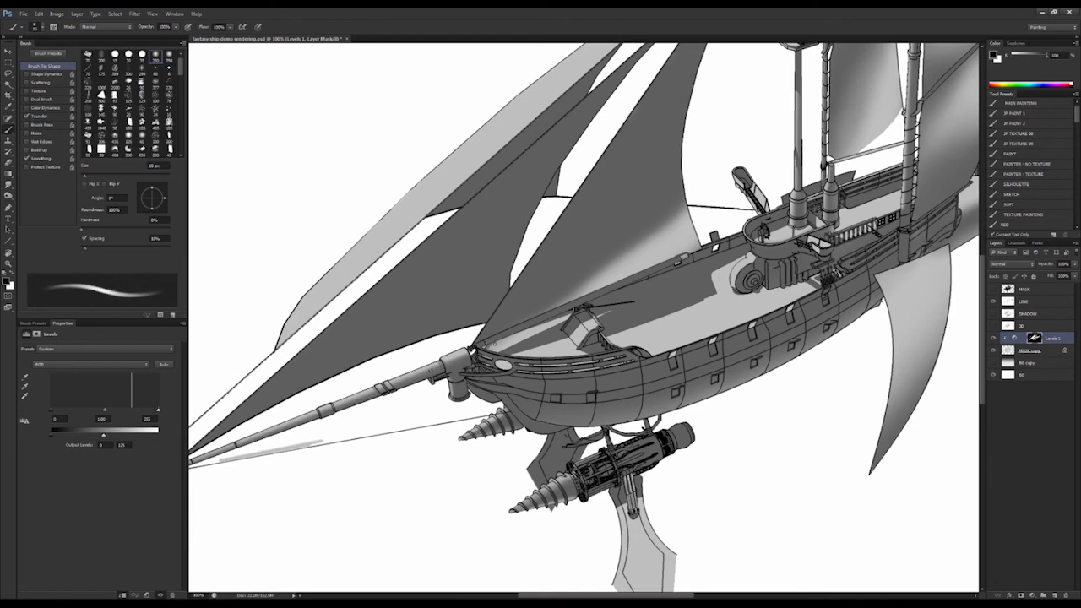
key(bracketleft)
ctrl+alt+click(592, 295)
mouse_move(730, 295)
mouse_down()
mouse_move(722, 311)
mouse_move(756, 289)
mouse_up()
ctrl+double_click(732, 300)
key(x)
key(bracketright)
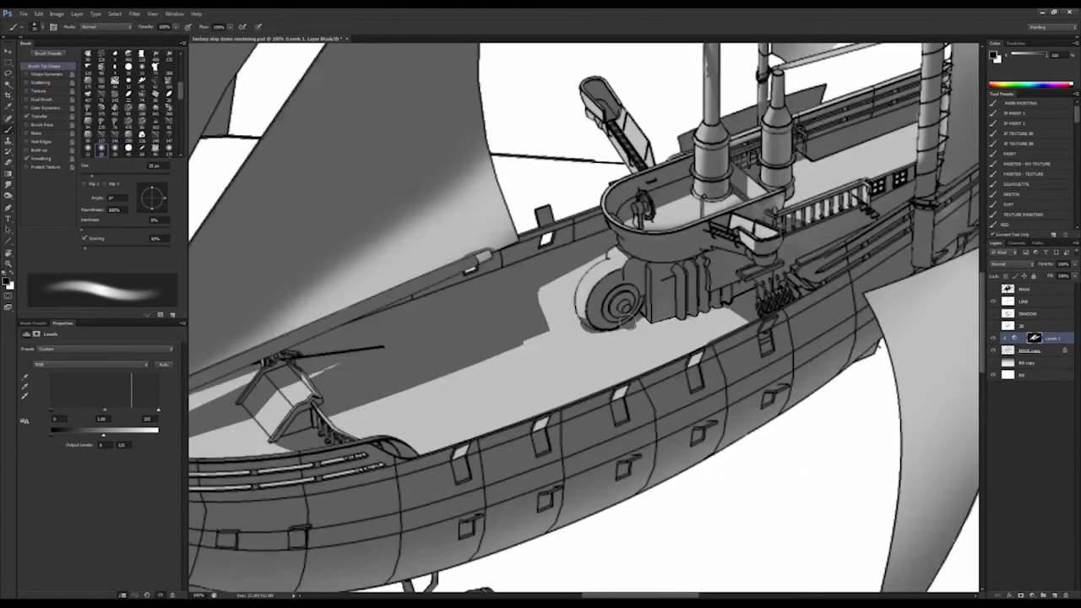
- Refine the shading along the foot of the deck machinery's pipes on the Levels 1 mask with a much finer soft brush
key(bracketleft)
key(bracketleft)
key(bracketleft)
key(bracketleft)
key(bracketleft)
key(bracketleft)
key(bracketleft)
key(bracketleft)
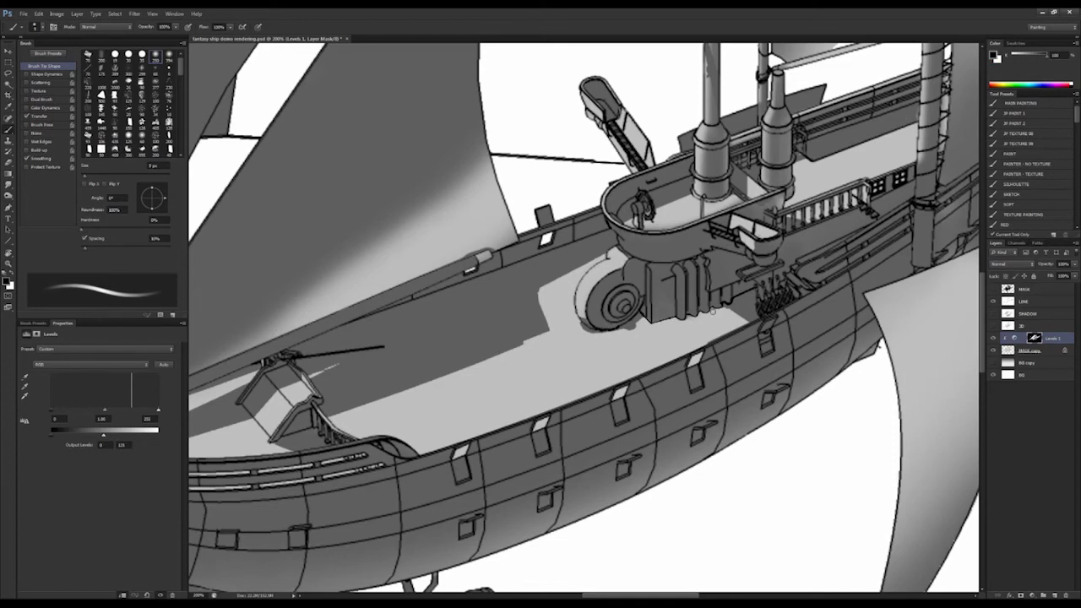
drag(621, 341, 760, 260)
alt+click(679, 352)
drag(679, 351, 632, 371)
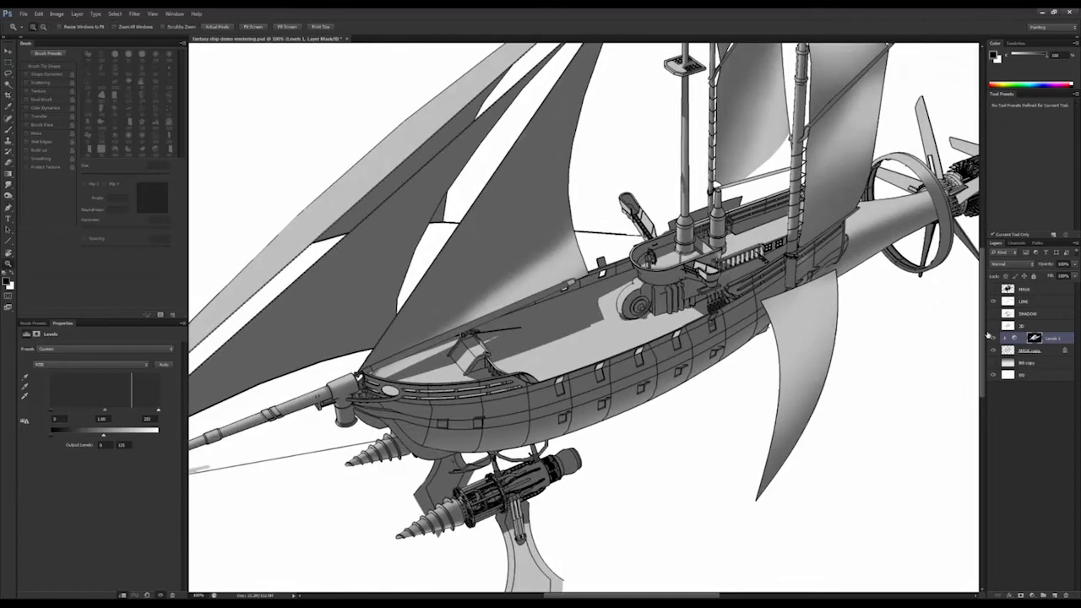
- Compare the SHADOW layer with the Levels 1 shading around the hull and deck without lines, then restore Levels 1 and LINE
click(993, 337)
click(993, 314)
click(993, 301)
click(1025, 314)
key(w)
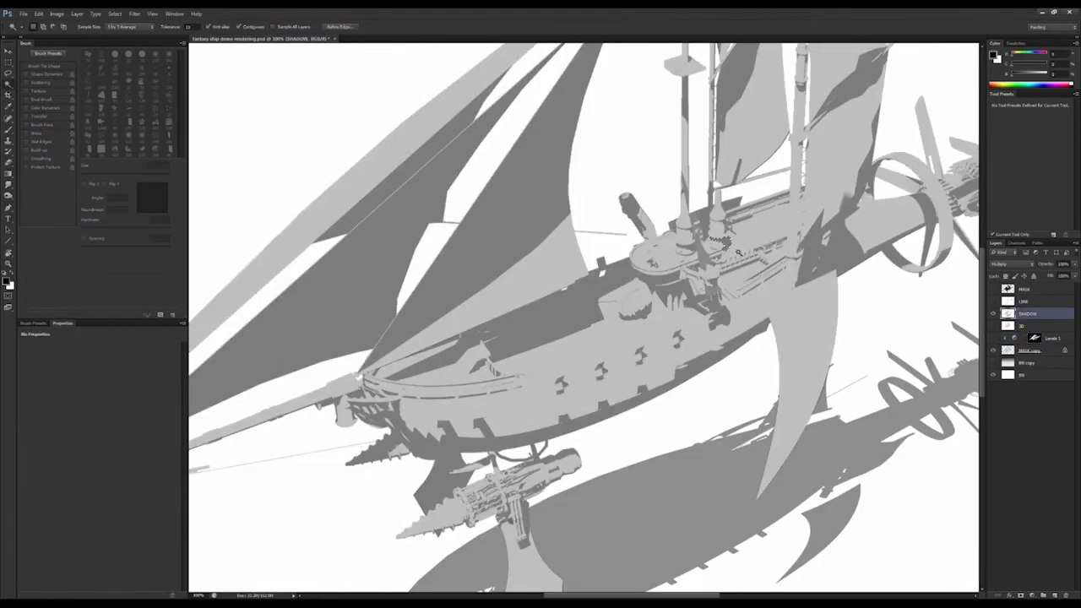
click(993, 313)
click(993, 338)
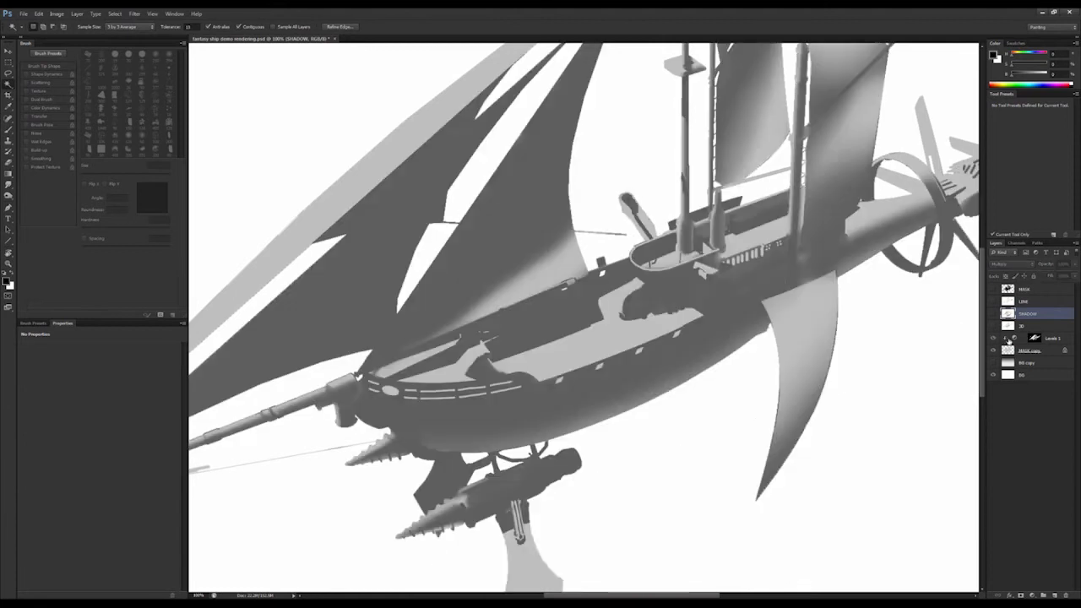
click(994, 302)
key(b)
ctrl+click(1008, 313)
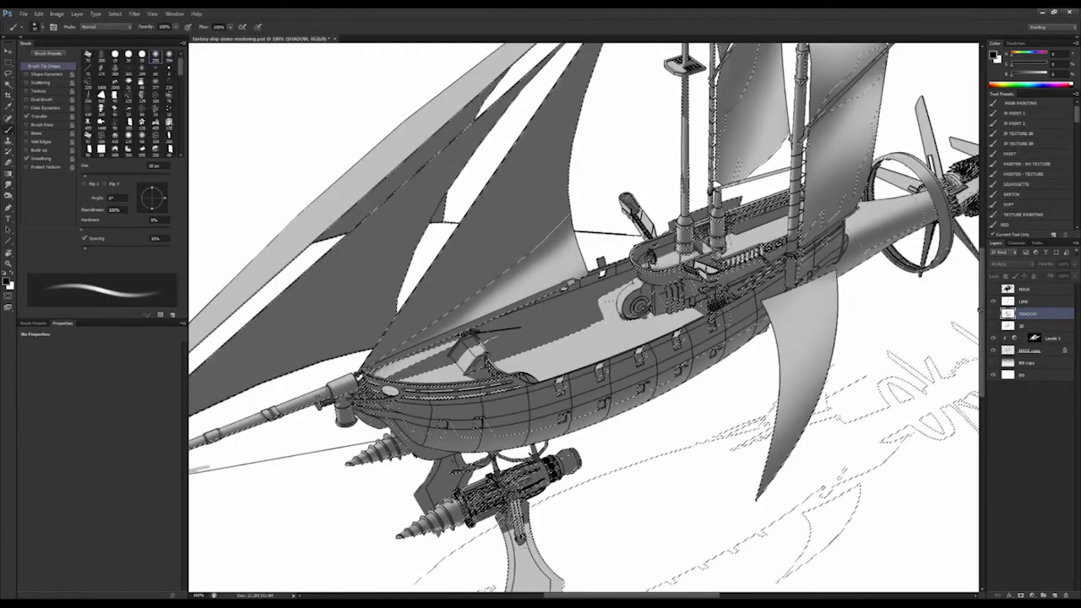
click(1034, 337)
key(ctrl+d)
- Review the painted Levels 1 shading across the sails, deck, tail propellers, fin and bow
key(x)
key(bracketright)
key(bracketright)
key(bracketright)
key(bracketright)
key(bracketright)
key(bracketright)
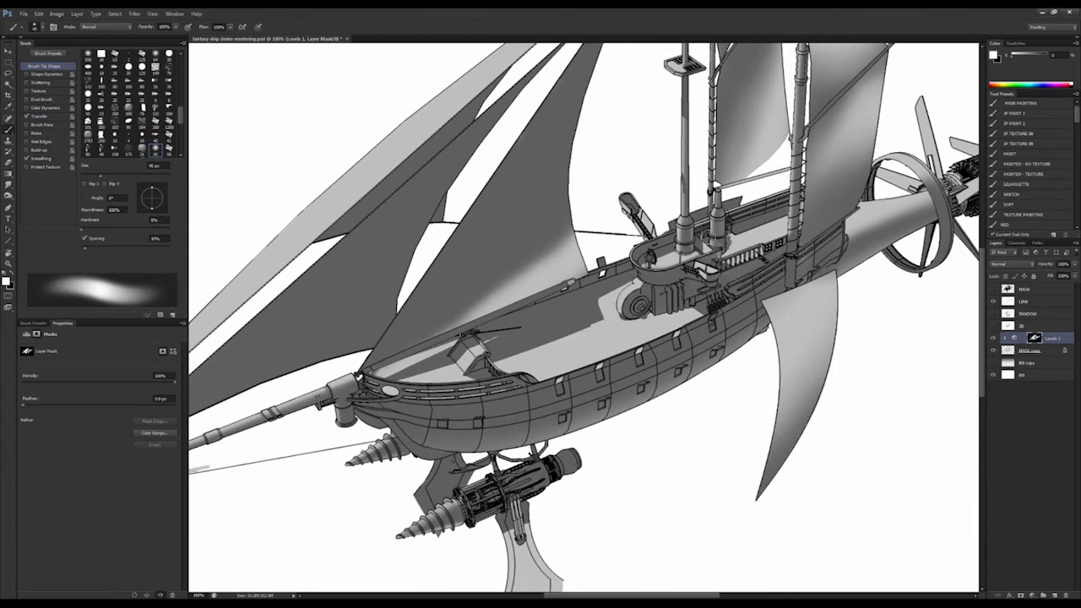
key(ctrl+h)
key(ctrl+h)
drag(687, 224, 645, 400)
key(ctrl+h)
key(ctrl+h)
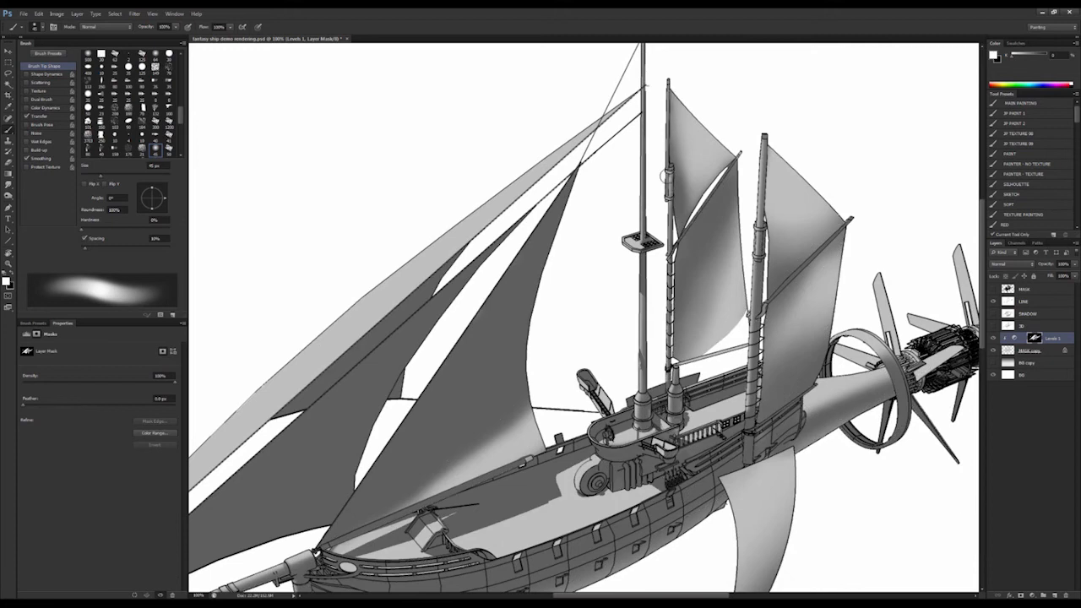
key(bracketleft)
key(bracketleft)
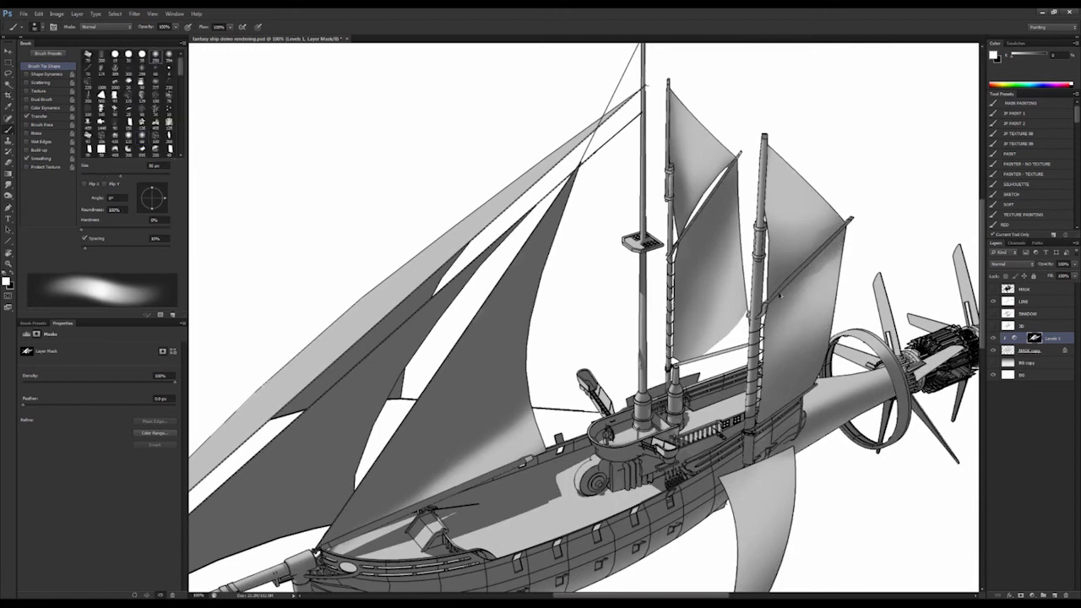
drag(804, 431, 733, 378)
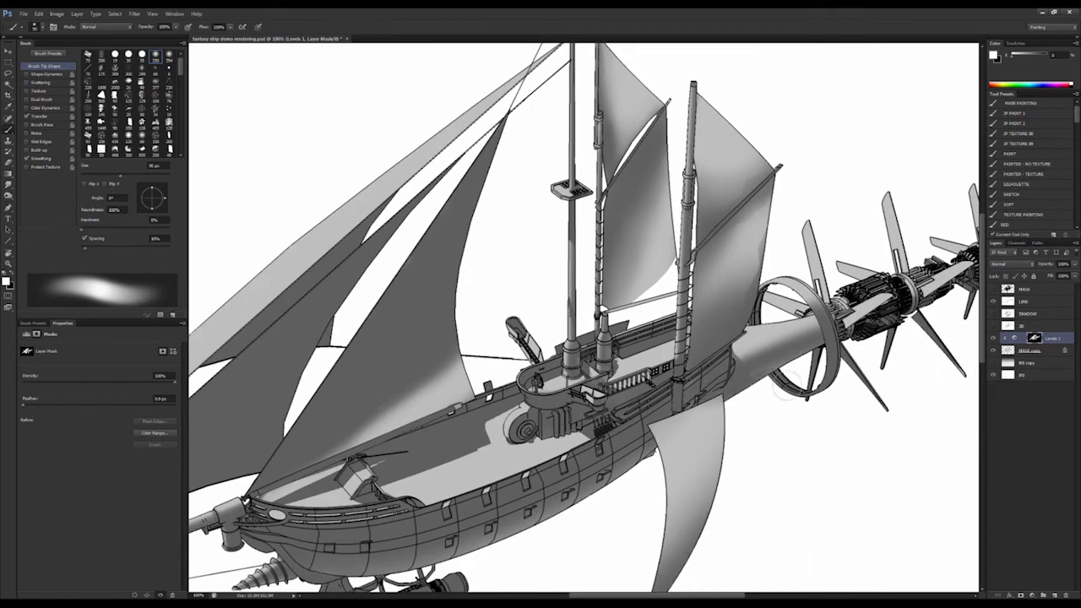
drag(808, 335, 750, 380)
key(ctrl+j)
key(ctrl+j)
key(ctrl+alt+z)
key(ctrl+alt+z)
drag(798, 302, 725, 344)
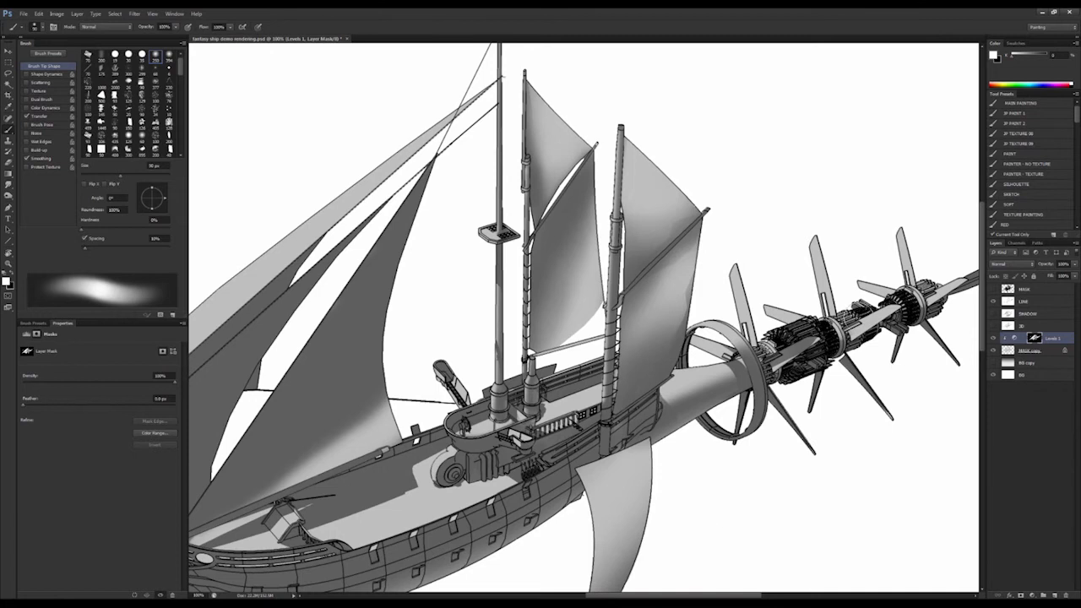
drag(877, 347, 791, 364)
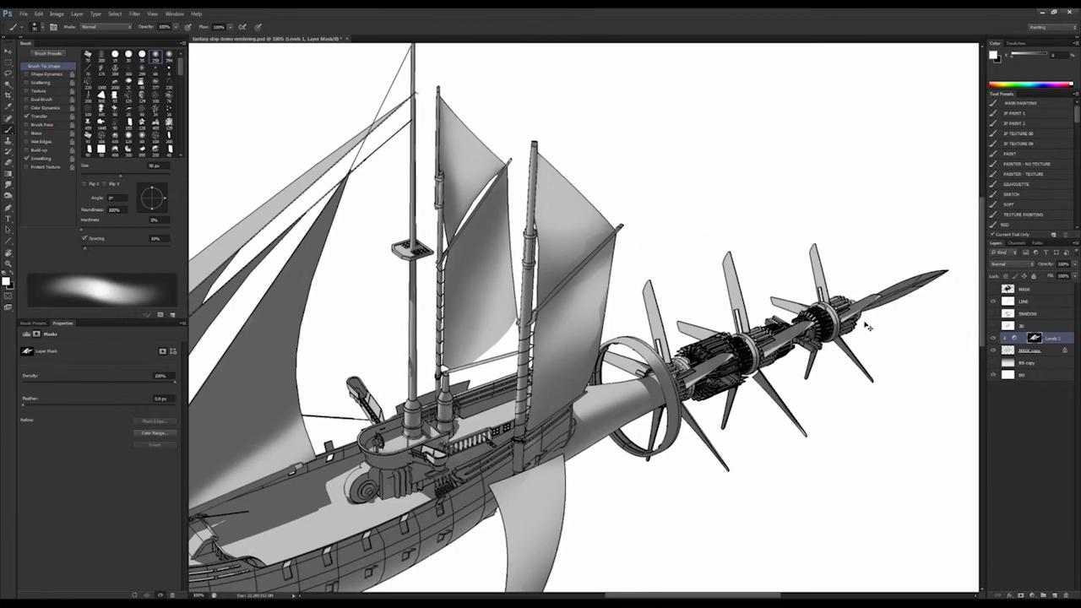
drag(763, 412, 820, 307)
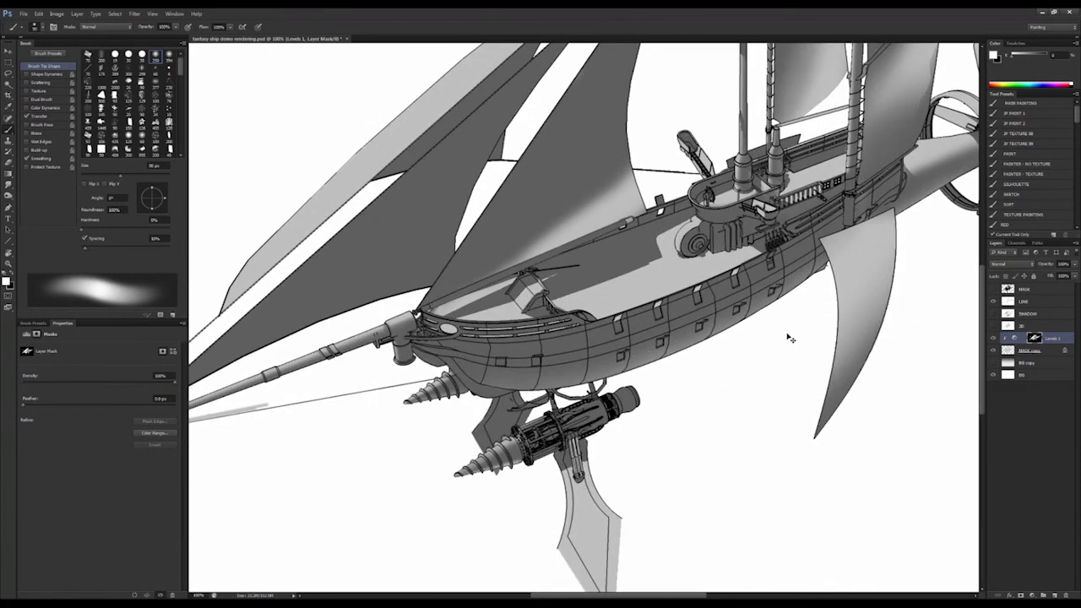
drag(457, 396, 586, 410)
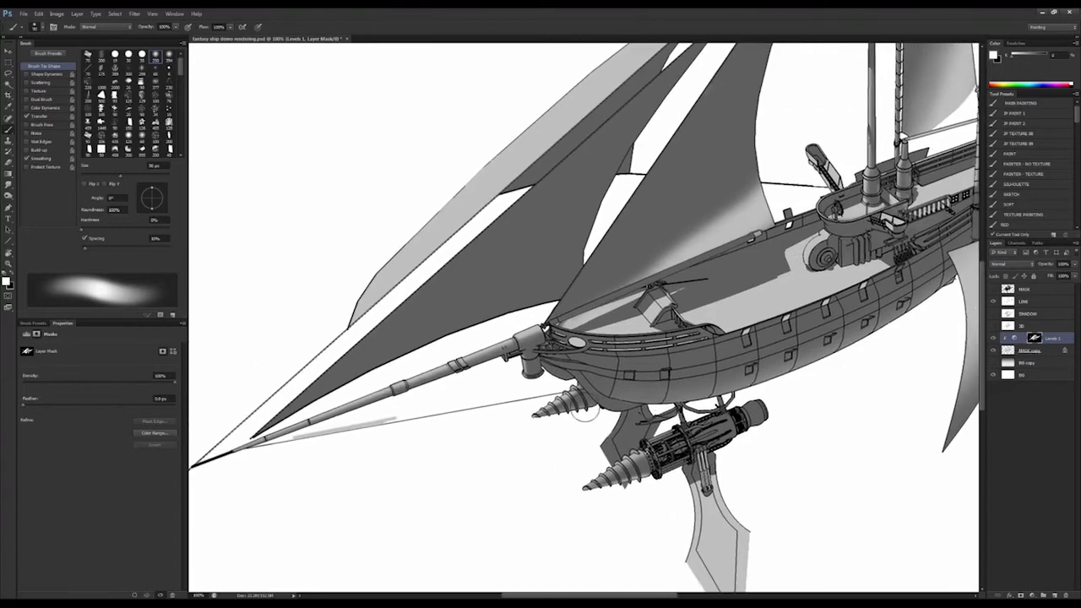
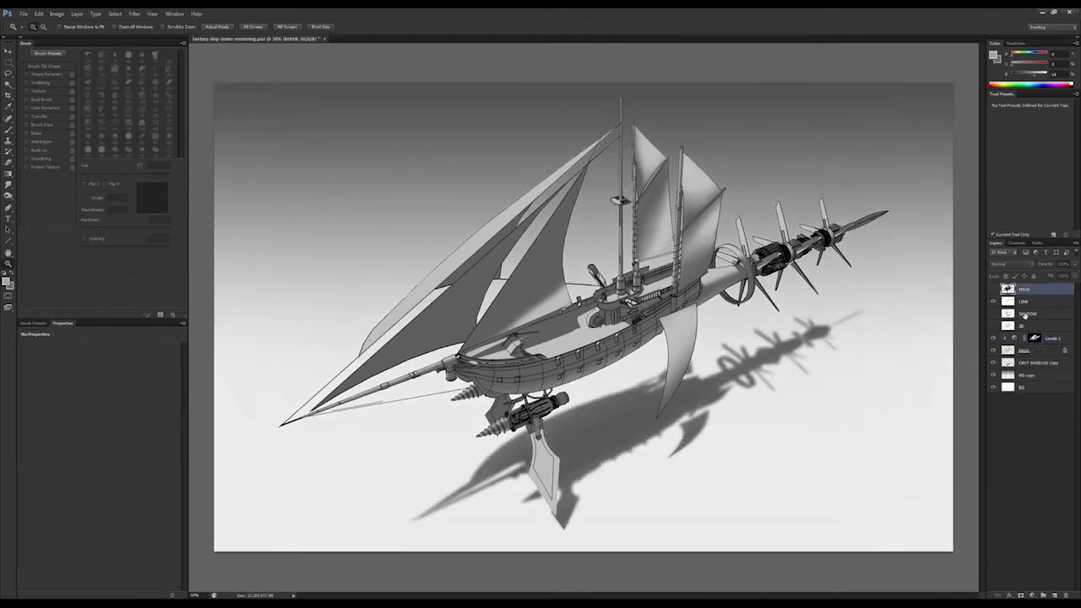
- Check the 3D layer, then create a new layer inside a new group directly above Levels 1
click(1025, 315)
click(1018, 326)
click(993, 326)
click(993, 326)
click(1054, 596)
key(ctrl+g)
drag(1015, 325, 1015, 350)
click(1019, 348)
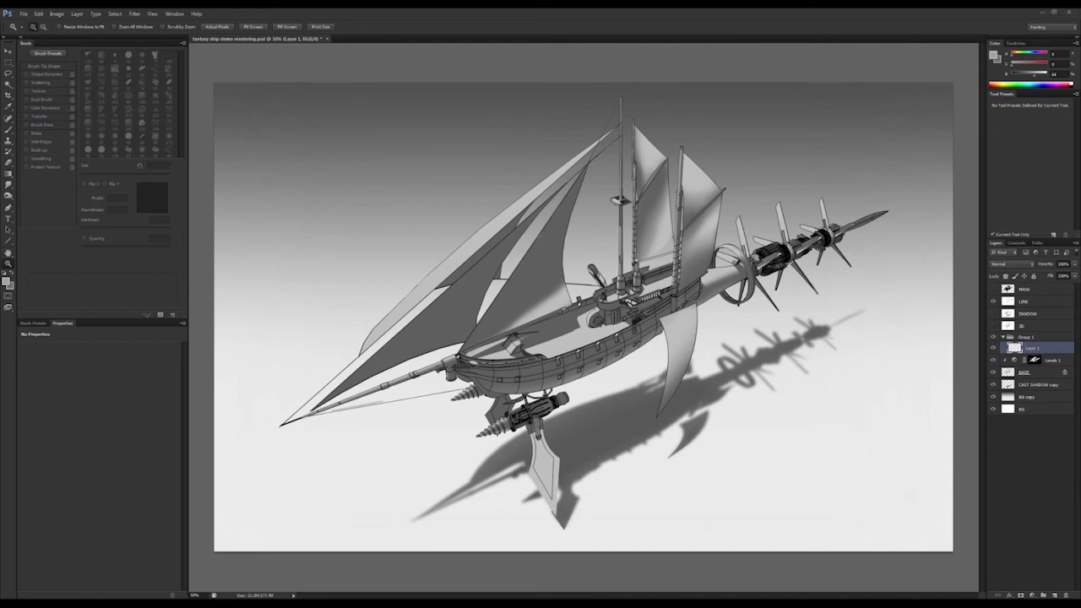
- Place the wooden ship hull photo over the canvas and desaturate it with Hue/Saturation at -100
drag(779, 390, 762, 350)
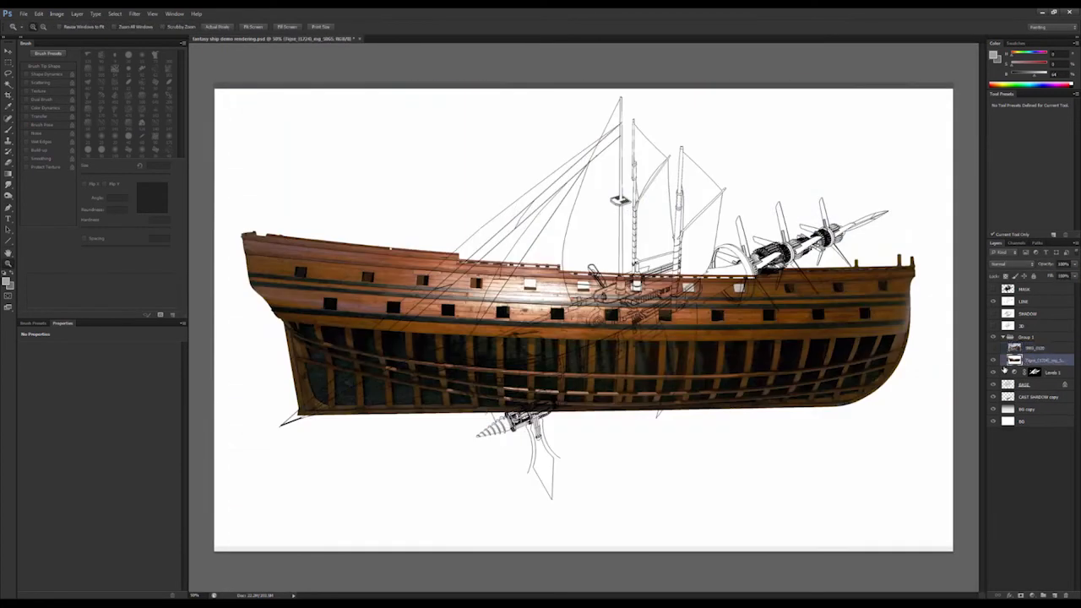
key(ctrl+u)
text(-100)
key(Return)
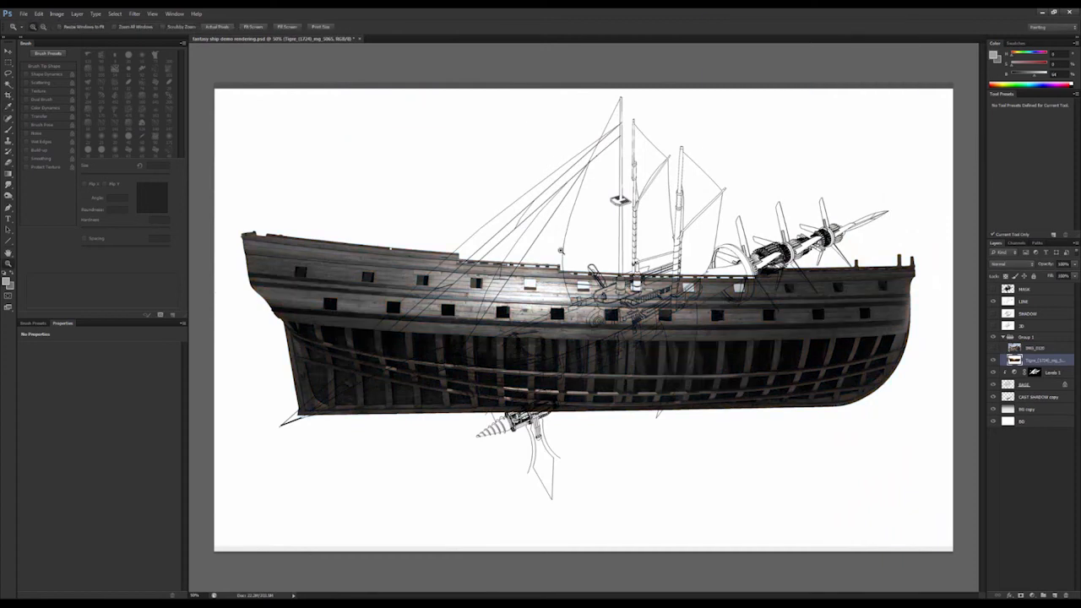
- Hide the LINE layer, rotate the canvas upright and select all the gun ports in the hull photo with the Magic Wand
click(993, 303)
key(l)
key(r)
drag(816, 355, 599, 311)
key(w)
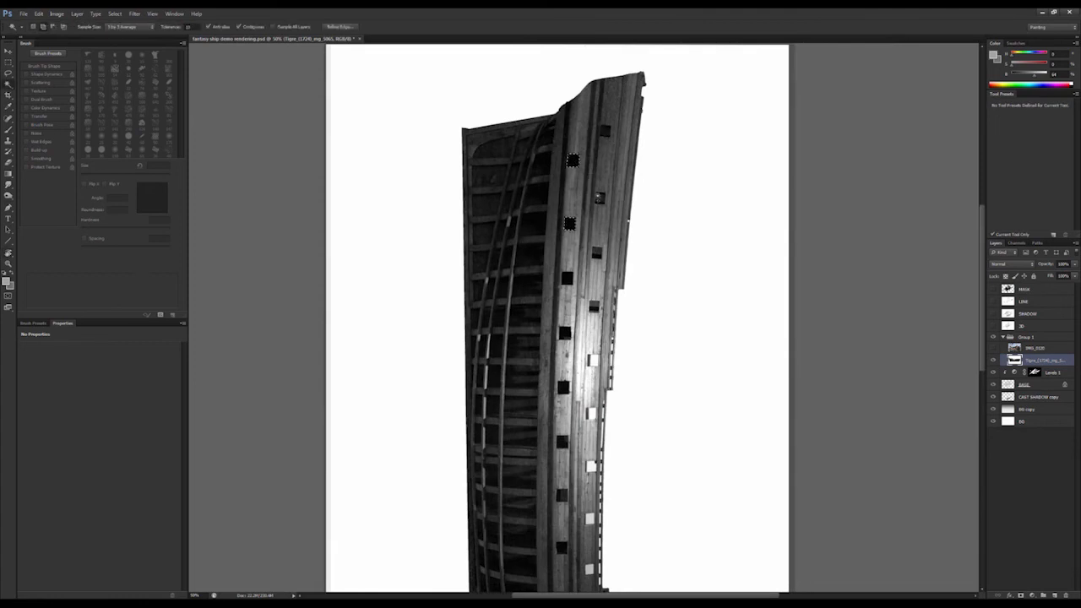
click(605, 132)
click(597, 253)
click(567, 278)
click(594, 306)
drag(594, 311, 585, 220)
click(557, 242)
click(584, 270)
click(556, 296)
click(582, 324)
click(555, 350)
click(582, 376)
click(554, 405)
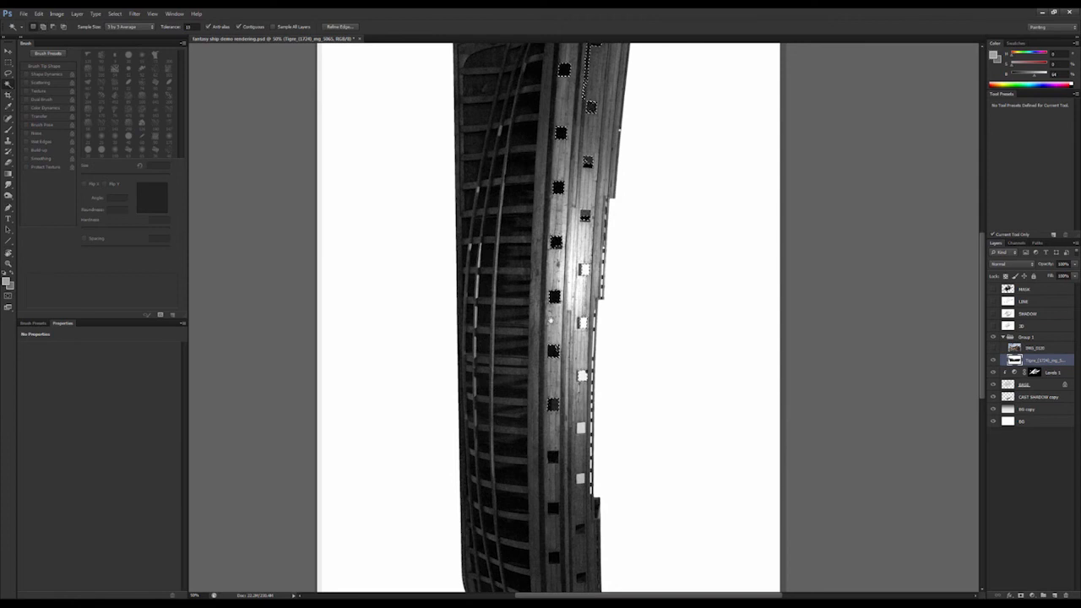
drag(581, 429, 563, 300)
click(563, 299)
click(533, 328)
click(569, 395)
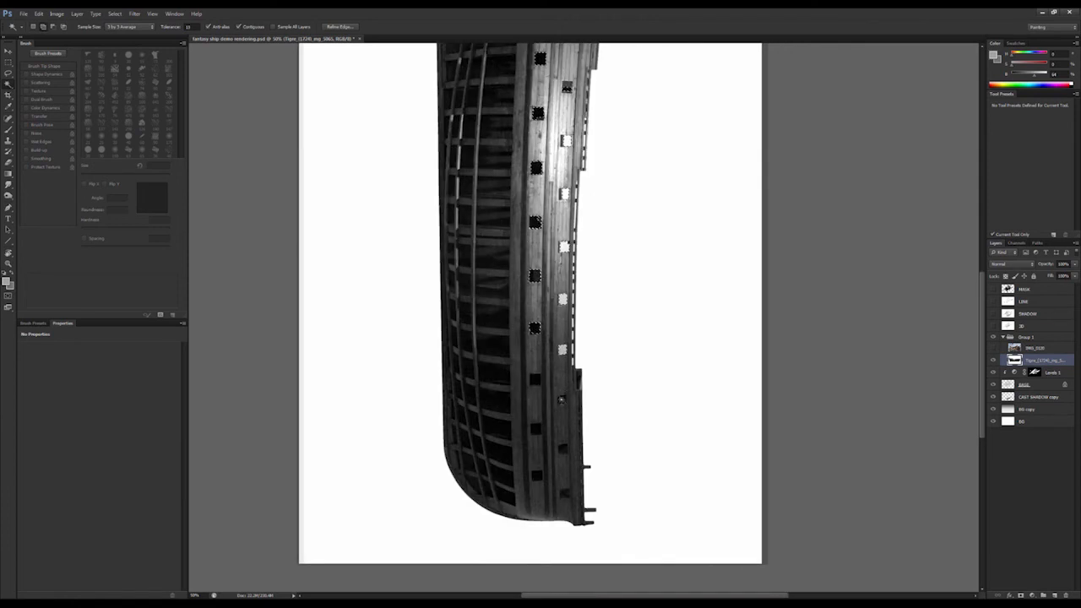
- Replace the selected gun ports with a Content-Aware fill at Normal mode and 100% opacity
key(shift+F5)
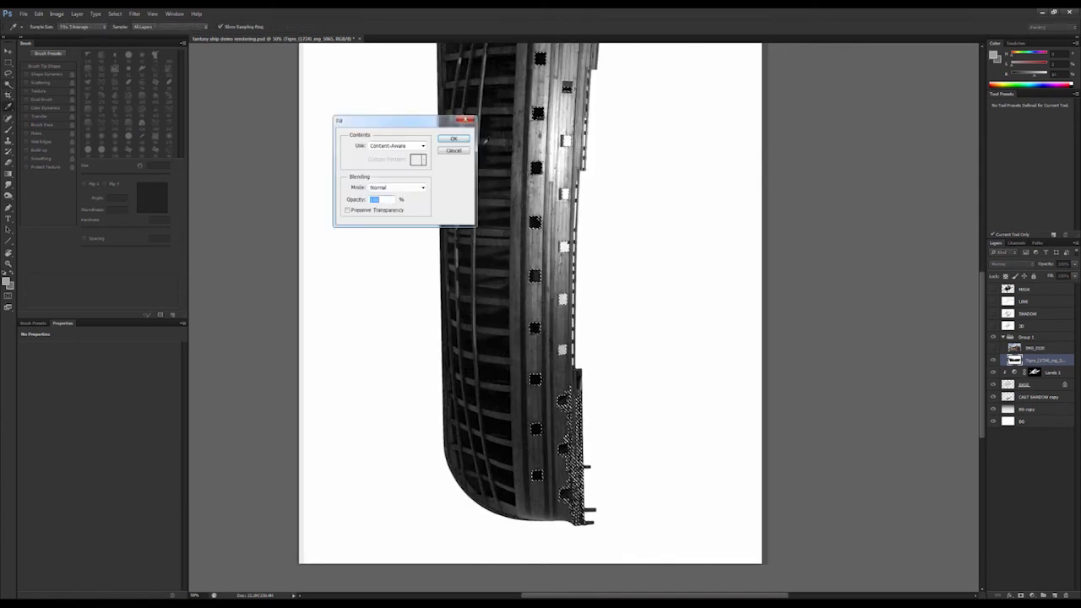
key(Return)
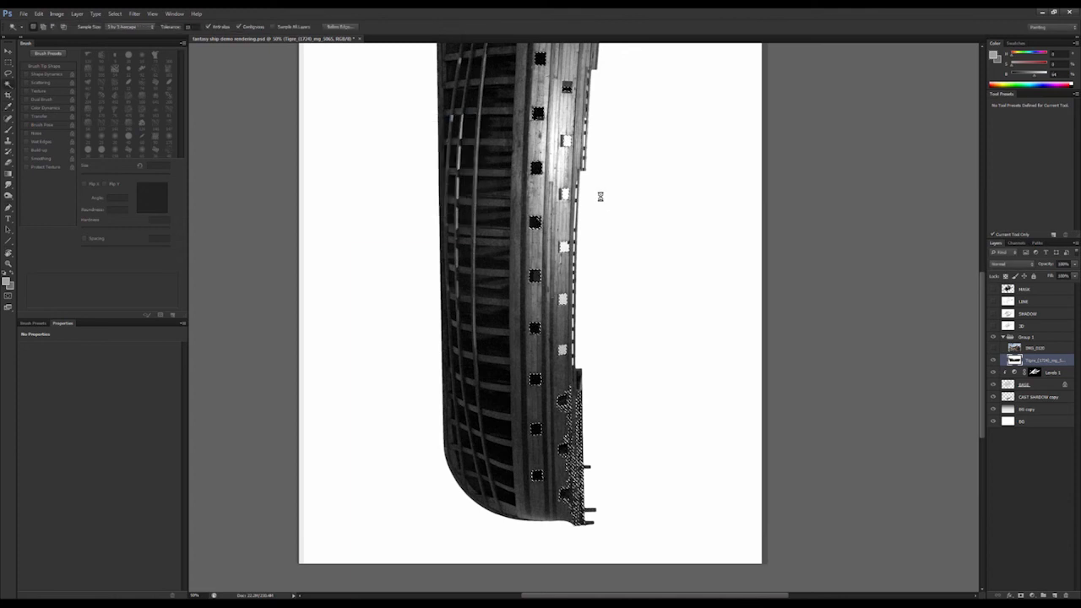
drag(596, 198, 568, 285)
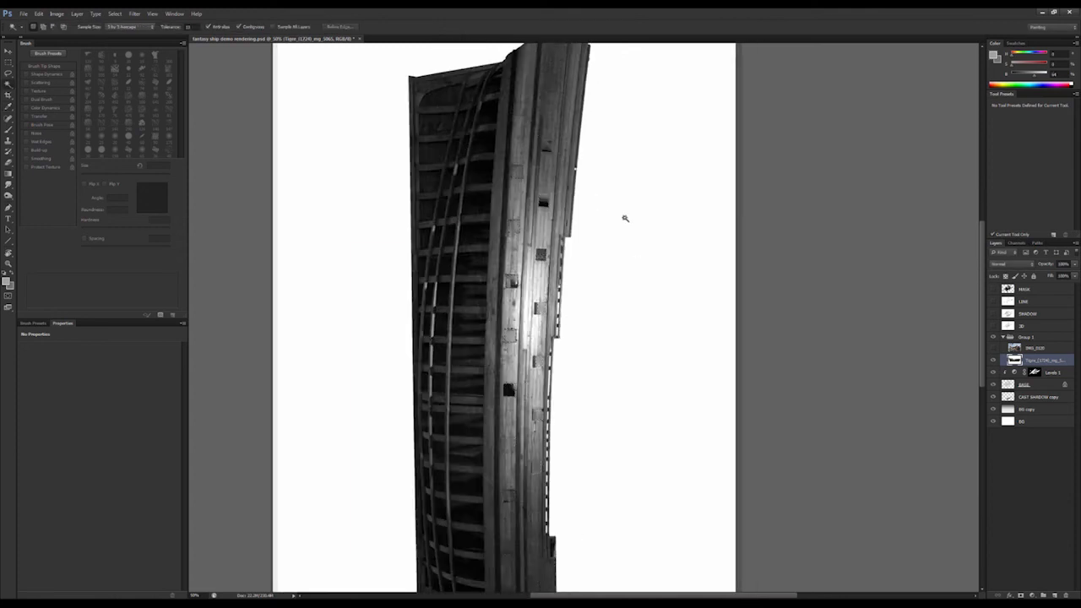
- Tone down the hull photo's bright highlight on a clipped Darken layer with the SOFT brush preset and merge it down
key(ctrl+shift+alt+n)
key(b)
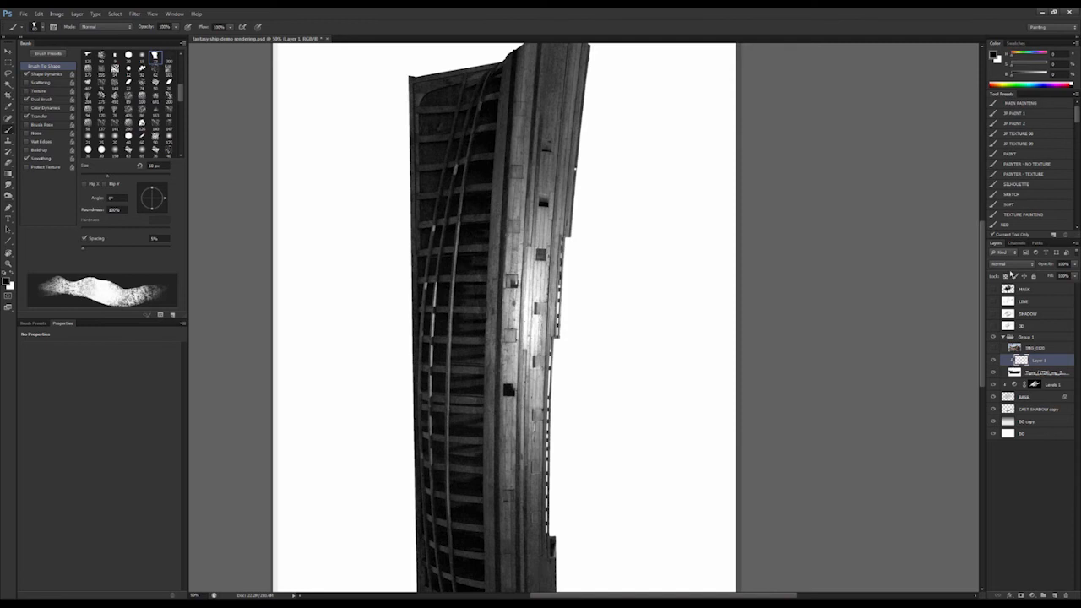
click(1011, 263)
click(1010, 287)
click(1011, 205)
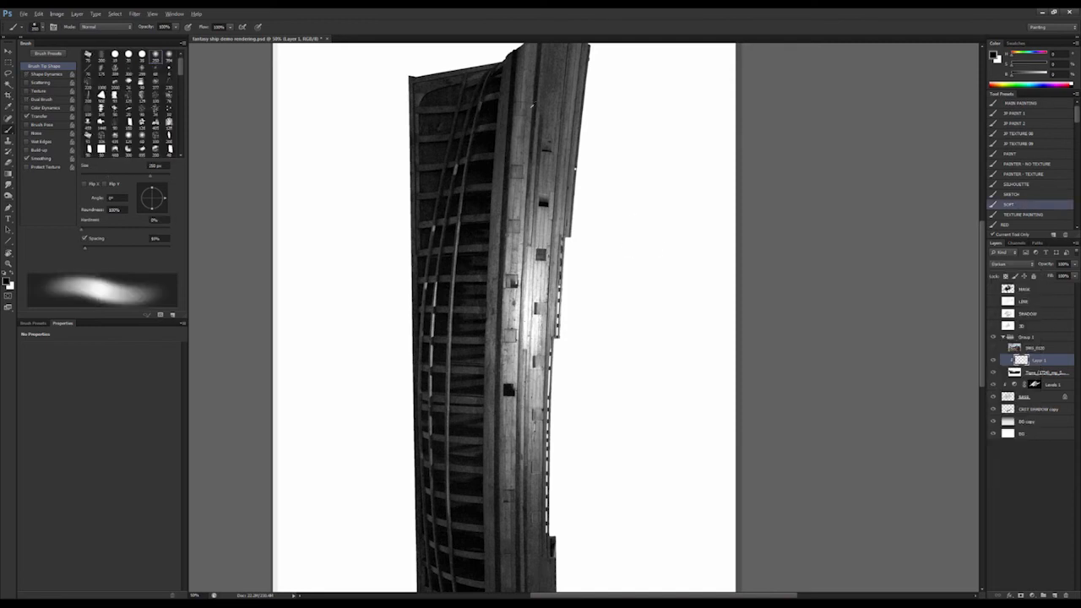
key(r)
shift+drag(420, 288, 576, 498)
key(ctrl+e)
- Select and delete the white background around the hull photo, deselect, and show the LINE layer again
key(w)
click(827, 235)
key(Delete)
key(ctrl+d)
drag(993, 302, 993, 326)
- Set the hull photo's blend mode to Overlay, then scale, move and distort it onto the airship's hull
click(1012, 265)
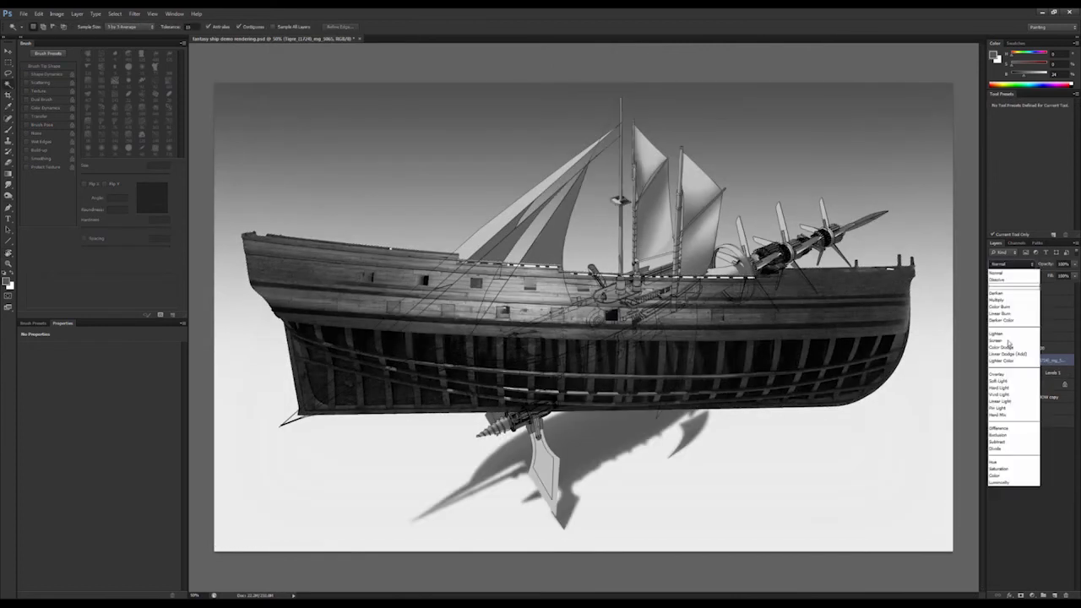
click(1005, 375)
key(ctrl+t)
mouse_move(757, 355)
mouse_down()
mouse_move(758, 404)
mouse_move(762, 371)
mouse_up()
right_click(805, 328)
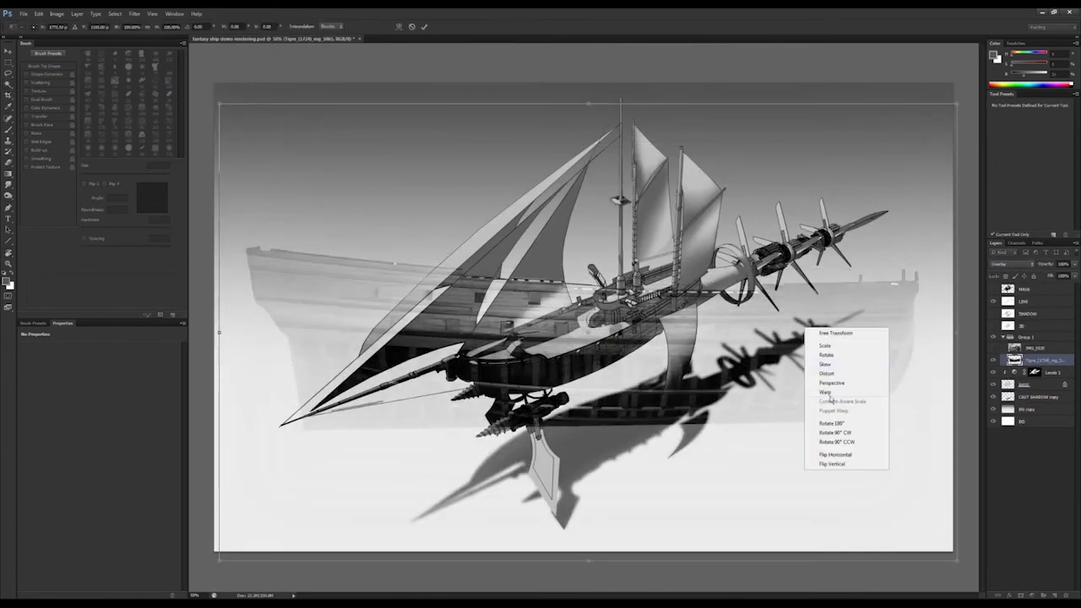
alt+shift+drag(957, 105, 763, 226)
drag(651, 331, 675, 394)
ctrl+drag(785, 395, 726, 286)
- Warp the hull photo so its planks follow the curve of the airship's hull and apply the transform
right_click(634, 340)
click(652, 415)
drag(597, 323, 596, 361)
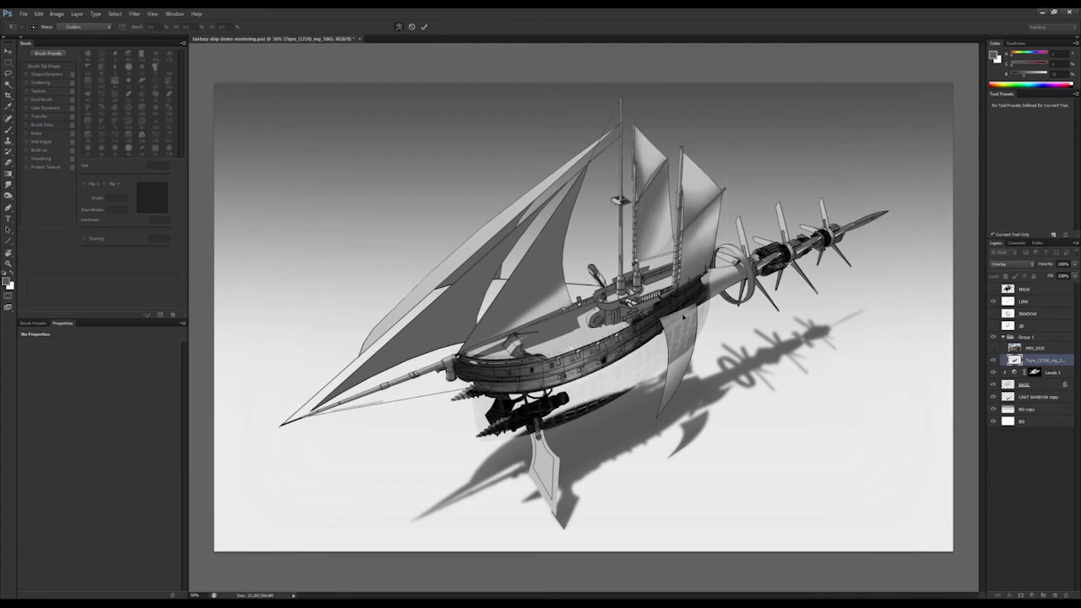
key(Return)
- Load the MASK layer's silhouette as a selection and add it as a layer mask to the texture group
key(w)
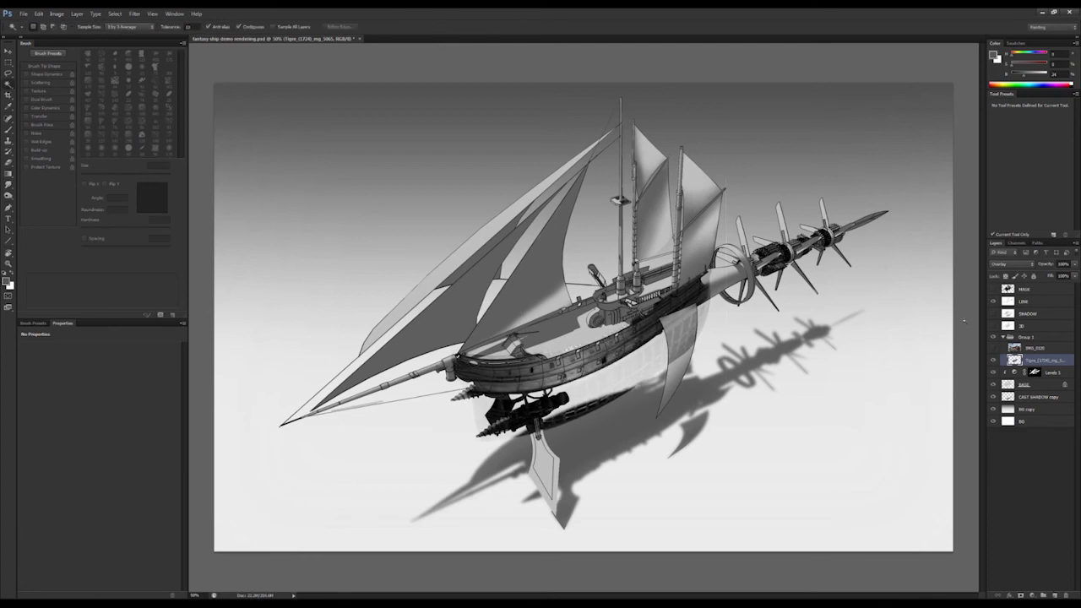
ctrl+click(1008, 288)
click(1026, 337)
click(1020, 596)
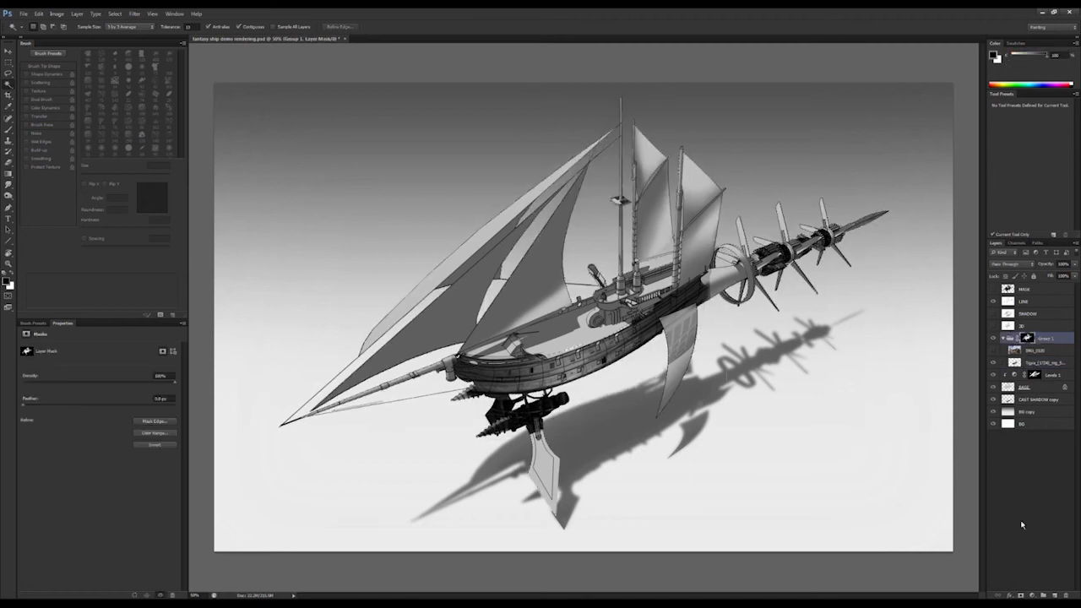
- Add a black, hide-all layer mask to the hull photo layer and ready the brush on it
click(1027, 362)
alt+click(1020, 596)
key(b)
alt+scroll(544, 349, up, 2)
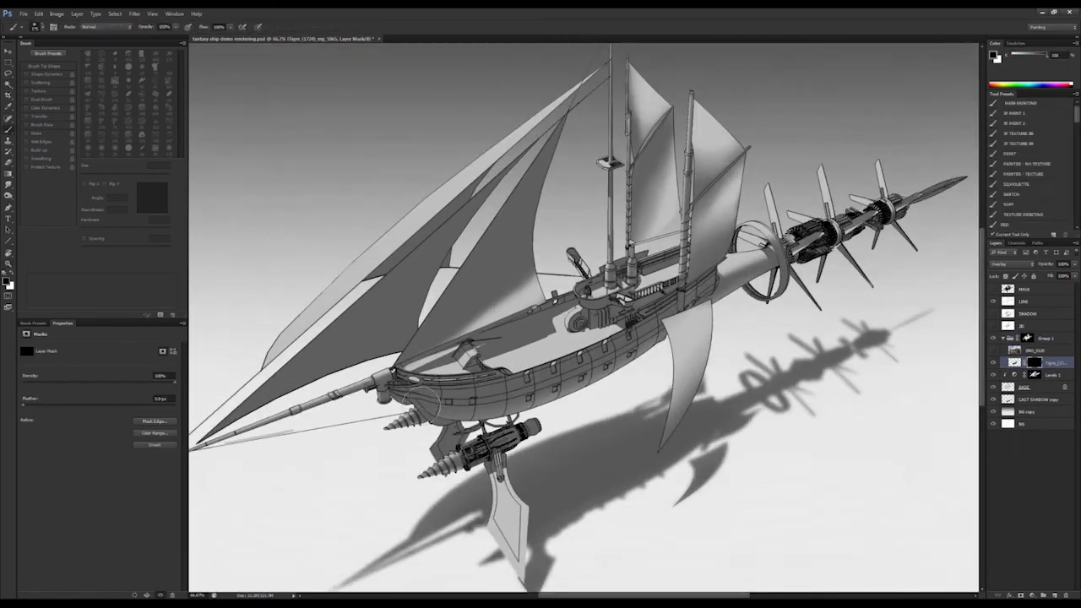
- Invert the wood texture layer's mask to reveal the texture across the ship, and set up a small white brush of 8 px
click(1013, 132)
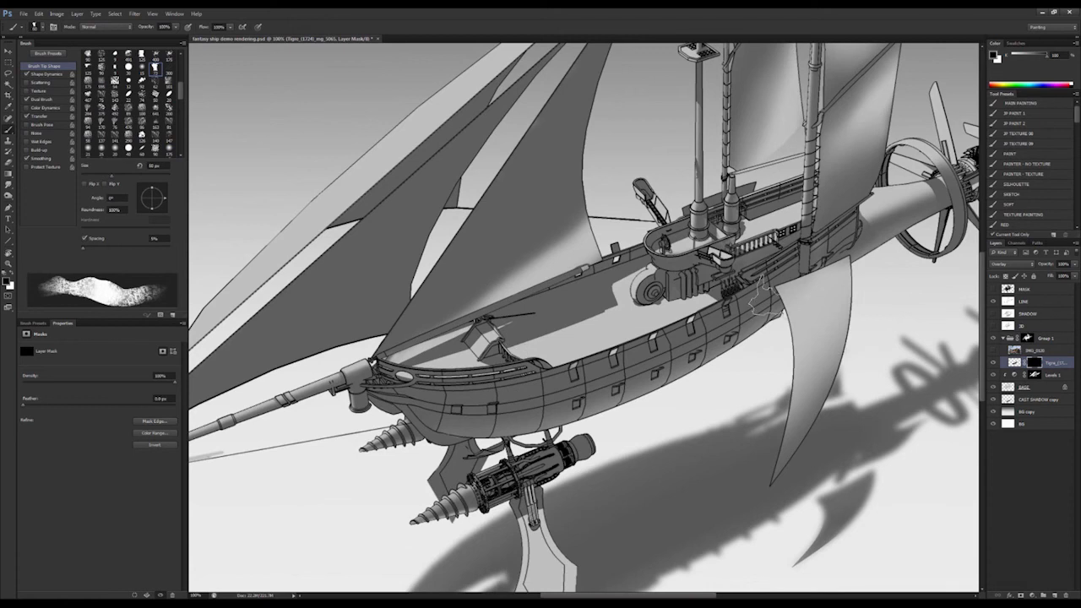
key(ctrl+i)
key(x)
key(bracketleft)
key(bracketleft)
key(bracketleft)
key(bracketleft)
key(bracketleft)
key(bracketleft)
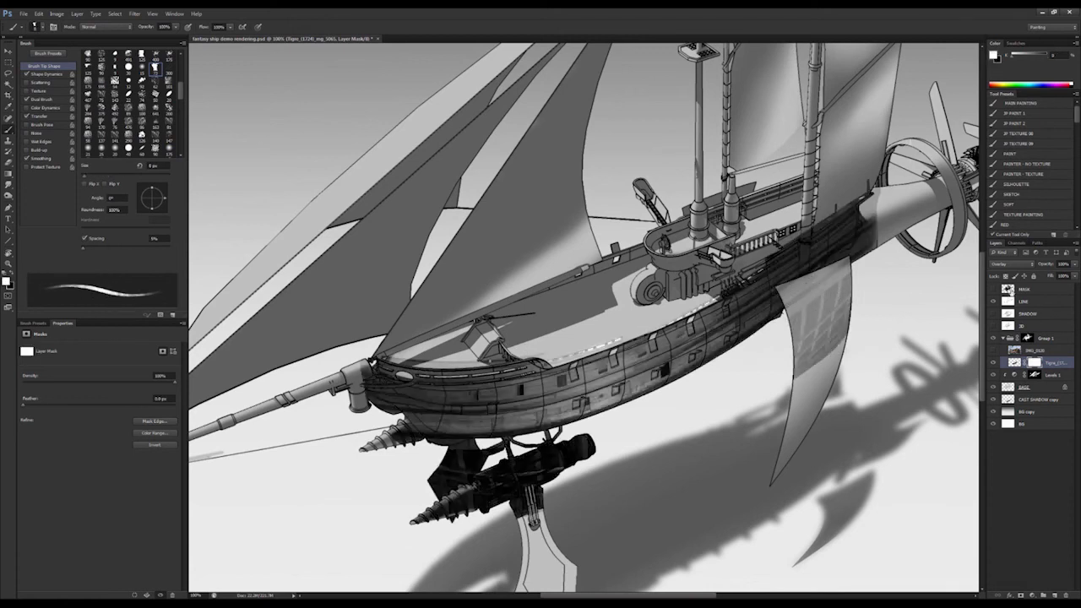
- Select the side fin and deck from the LINE layer with the Magic Wand and fill them black on the wood texture mask
click(1012, 299)
key(w)
click(814, 318)
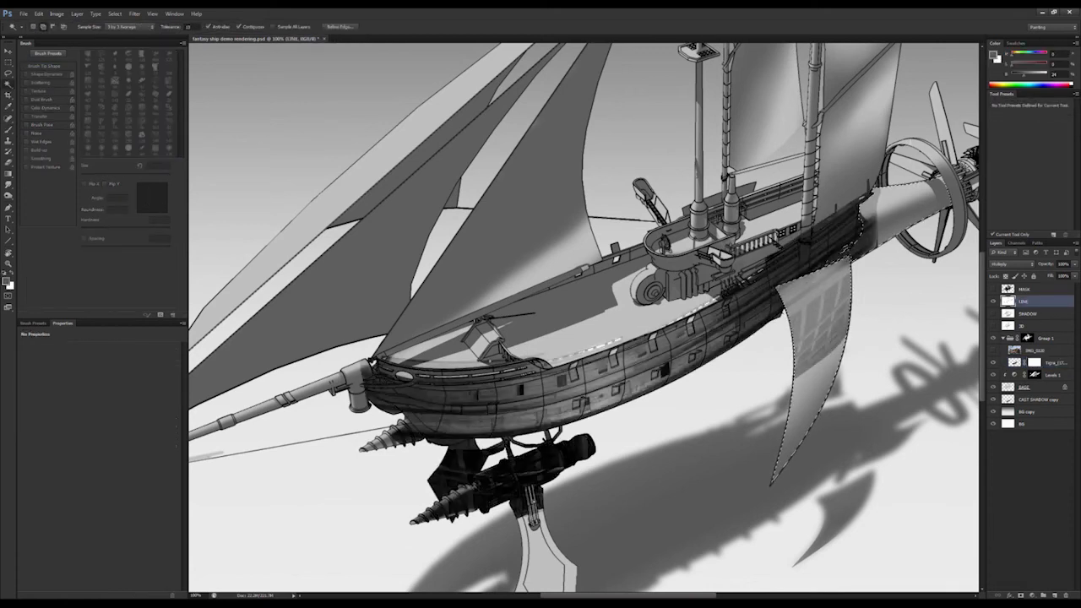
shift+click(490, 318)
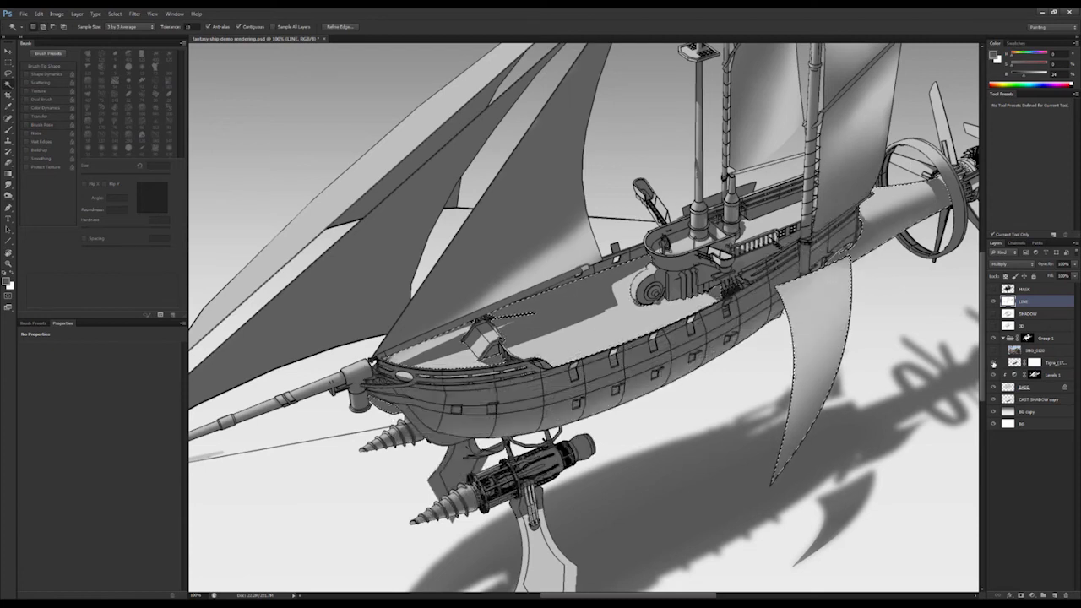
click(1034, 362)
key(ctrl+BackSpace)
key(ctrl+d)
- Paint black on the texture mask over the drill engine and strut beneath the hull, enlarging the textured brush as needed
drag(428, 419, 426, 402)
key(b)
key(bracketright)
key(bracketright)
key(bracketright)
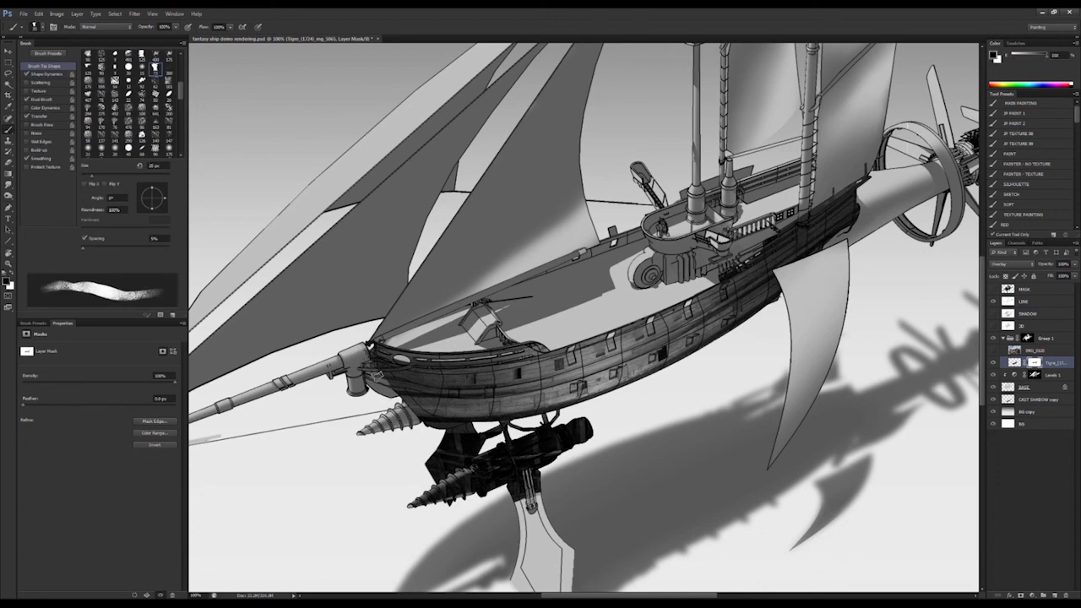
key(bracketleft)
key(bracketleft)
key(bracketleft)
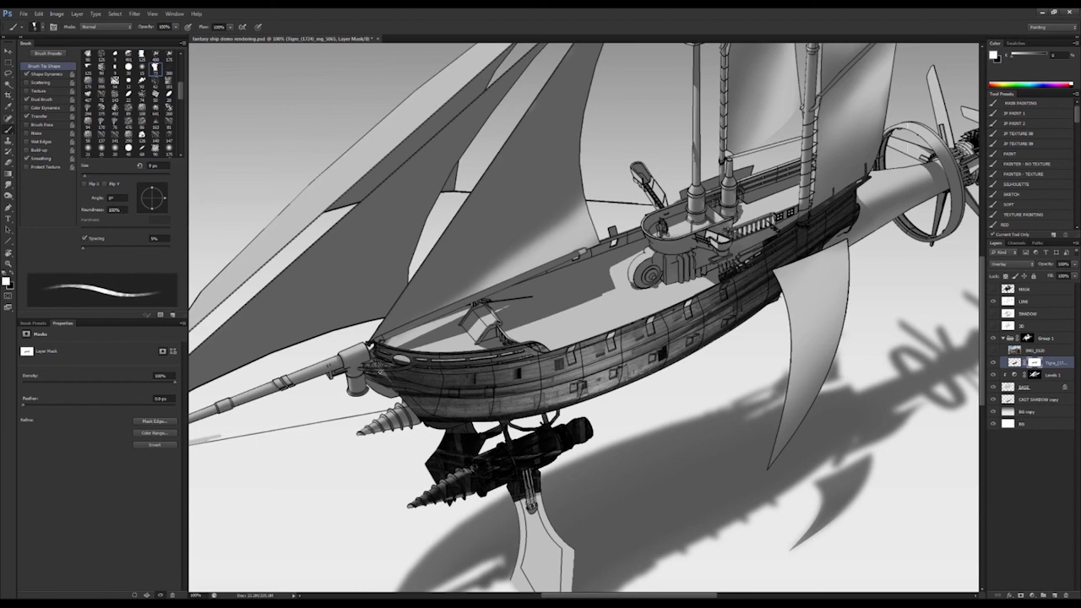
drag(482, 405, 470, 390)
key(x)
key(bracketright)
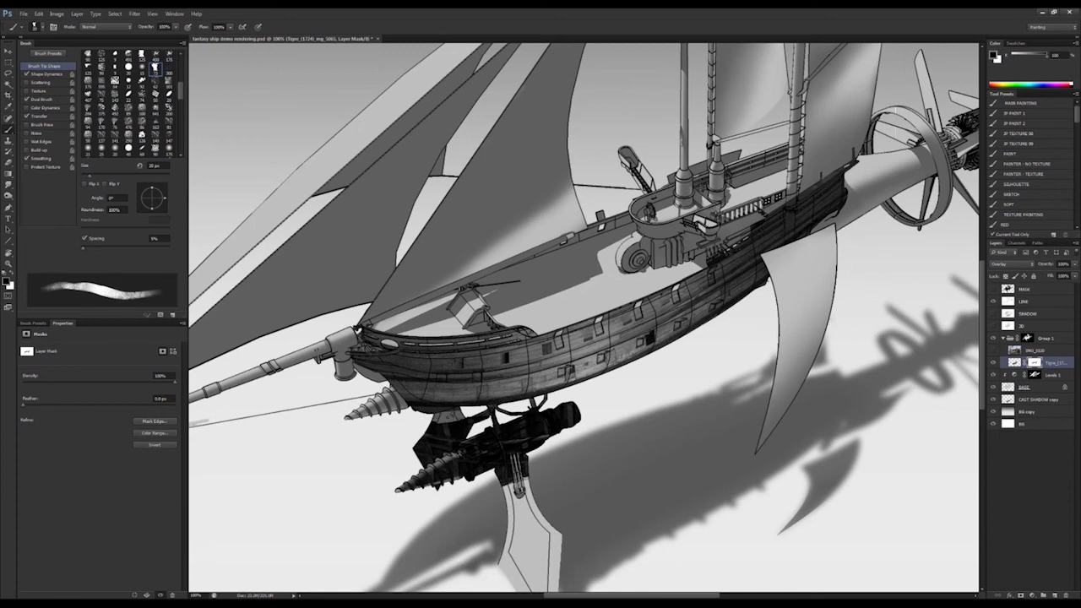
key(bracketright)
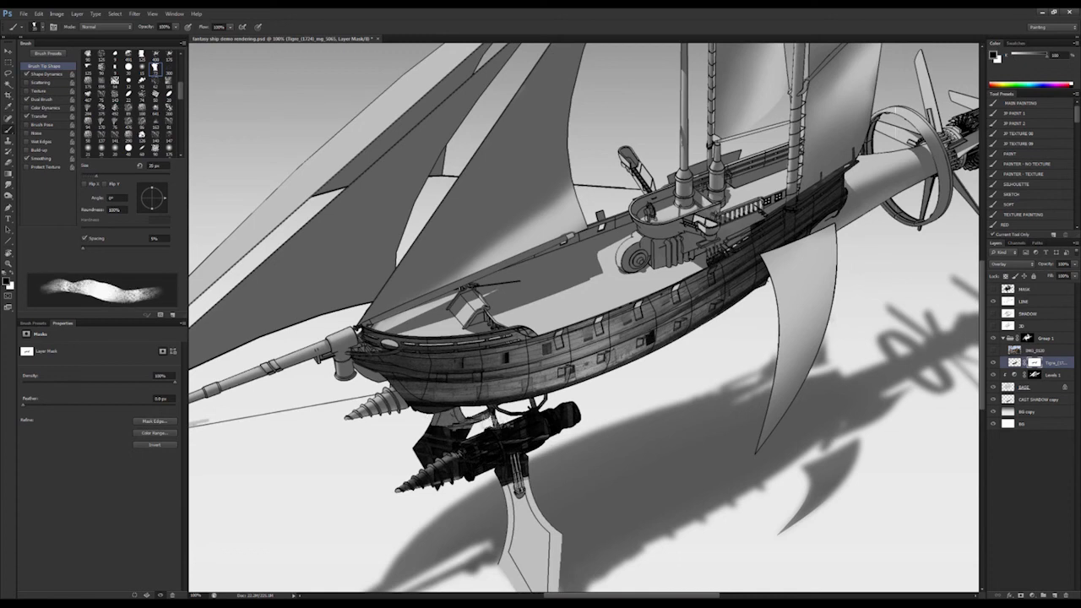
drag(567, 412, 413, 484)
drag(528, 477, 474, 473)
key(bracketright)
drag(451, 429, 427, 474)
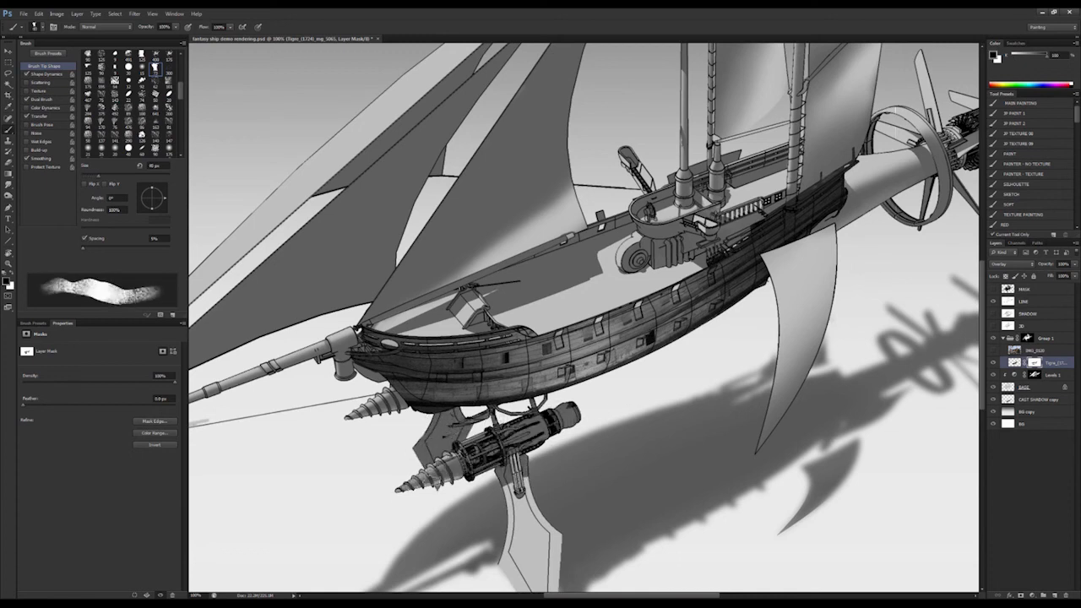
- Compare the hull with the wood texture hidden and shown, and touch up its mask along the hull toward the stern
drag(815, 294, 781, 323)
key(ctrl+comma)
key(ctrl+comma)
key(ctrl+comma)
key(ctrl+comma)
key(ctrl+comma)
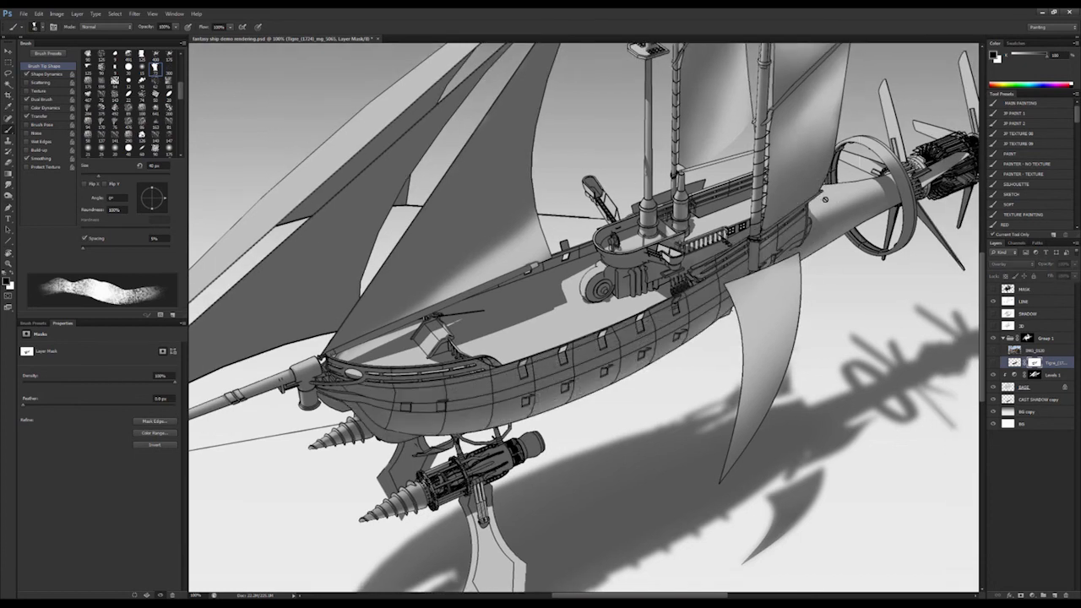
key(ctrl+comma)
ctrl+click(681, 278)
key(bracketleft)
key(x)
mouse_move(544, 353)
mouse_down()
mouse_move(701, 250)
mouse_move(606, 334)
mouse_move(564, 351)
mouse_move(743, 223)
mouse_move(610, 305)
mouse_up()
key(ctrl+minus)
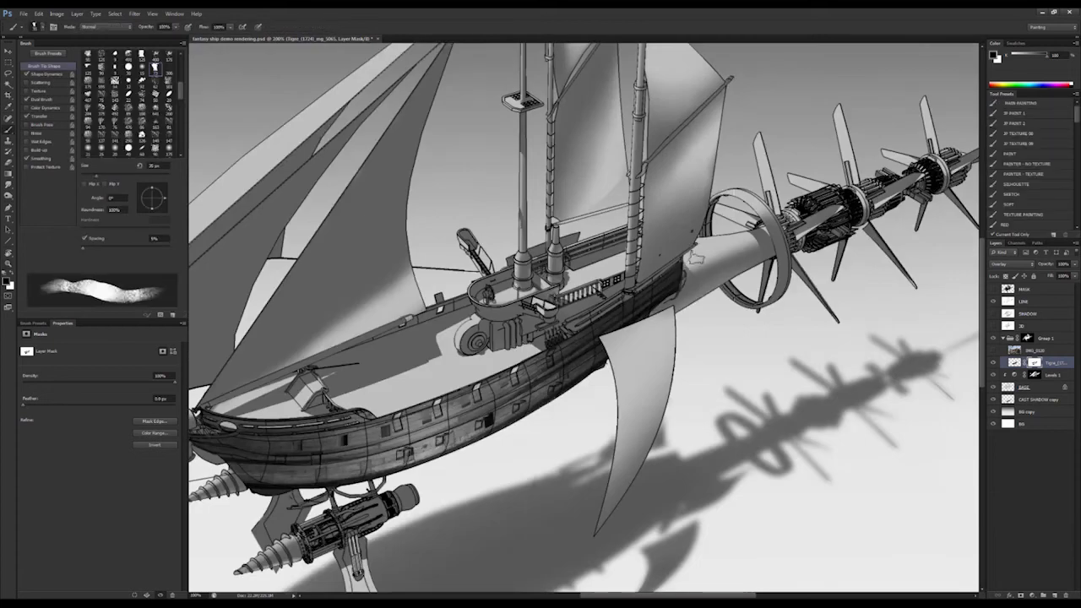
drag(695, 258, 815, 176)
- Examine the whole ship with the wood texture switched off and on, both close up and at full view
key(ctrl+comma)
key(ctrl+comma)
key(bracketleft)
key(ctrl+comma)
key(ctrl+comma)
alt+click(487, 409)
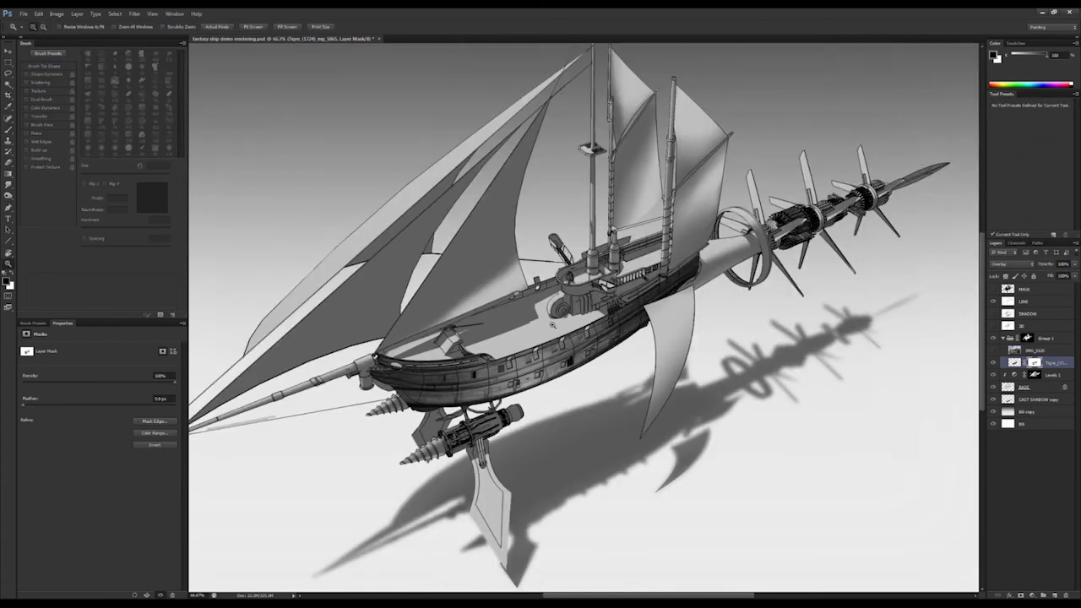
click(575, 372)
alt+click(576, 396)
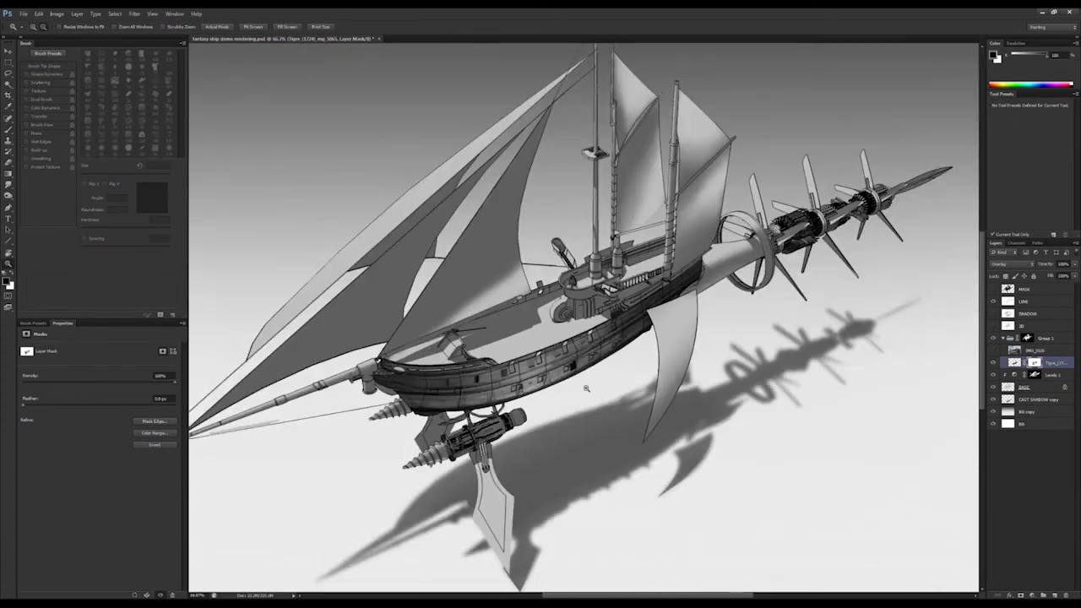
alt+click(588, 386)
- Narrow the wood texture image's output range slightly at both the dark and light ends with Levels
click(1014, 363)
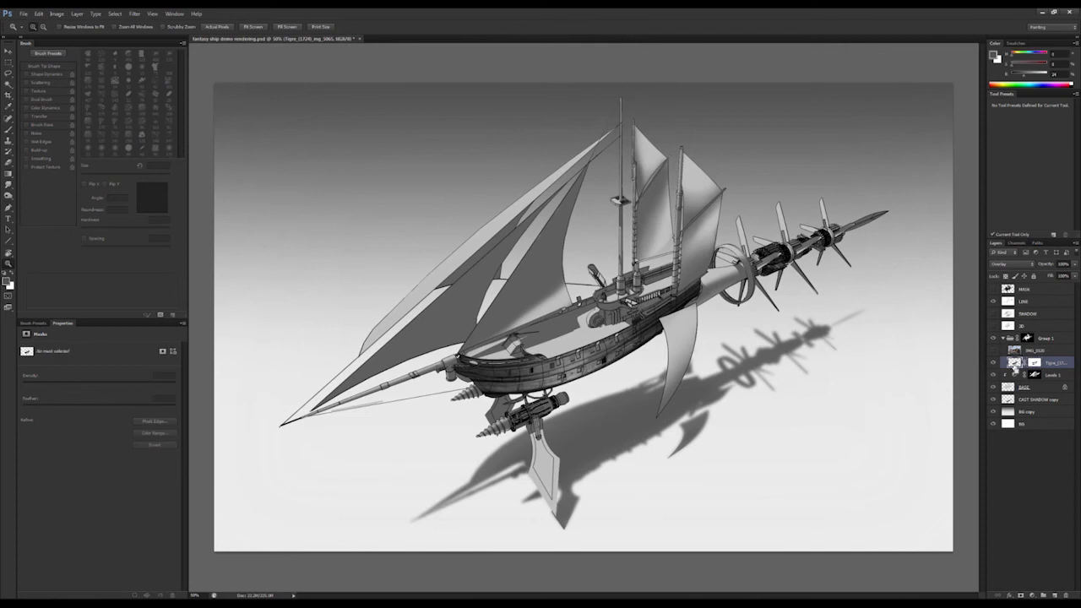
key(ctrl+l)
mouse_move(85, 221)
mouse_down()
mouse_move(97, 221)
mouse_move(84, 222)
mouse_up()
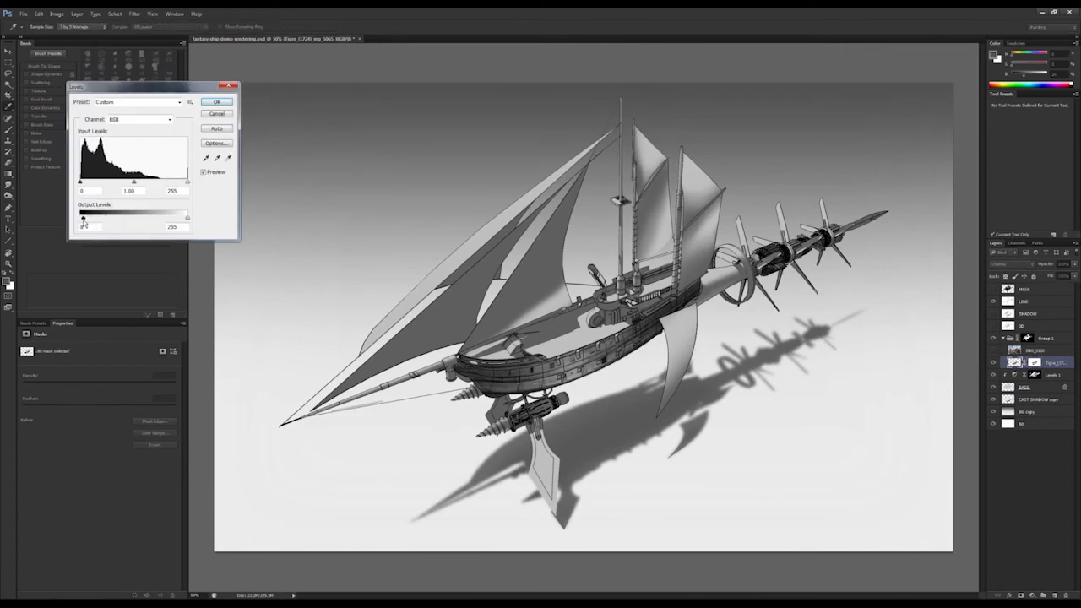
drag(183, 217, 178, 222)
key(Return)
alt+scroll(535, 384, up, 3)
key(bracketleft)
key(bracketleft)
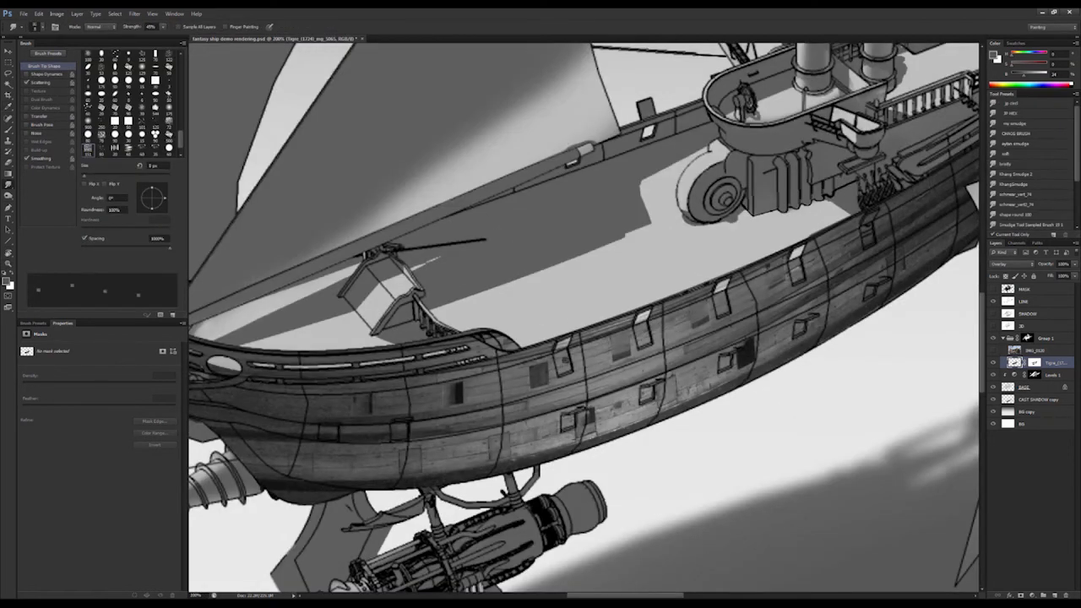
key(ctrl+shift+n)
key(Return)
key(d)
key(b)
click(1023, 265)
key(Escape)
key(ctrl+z)
- Use a 45 px Clone Stamp to cover the texture's dark gun-port patches with clean planking from mid-hull toward the bow
key(s)
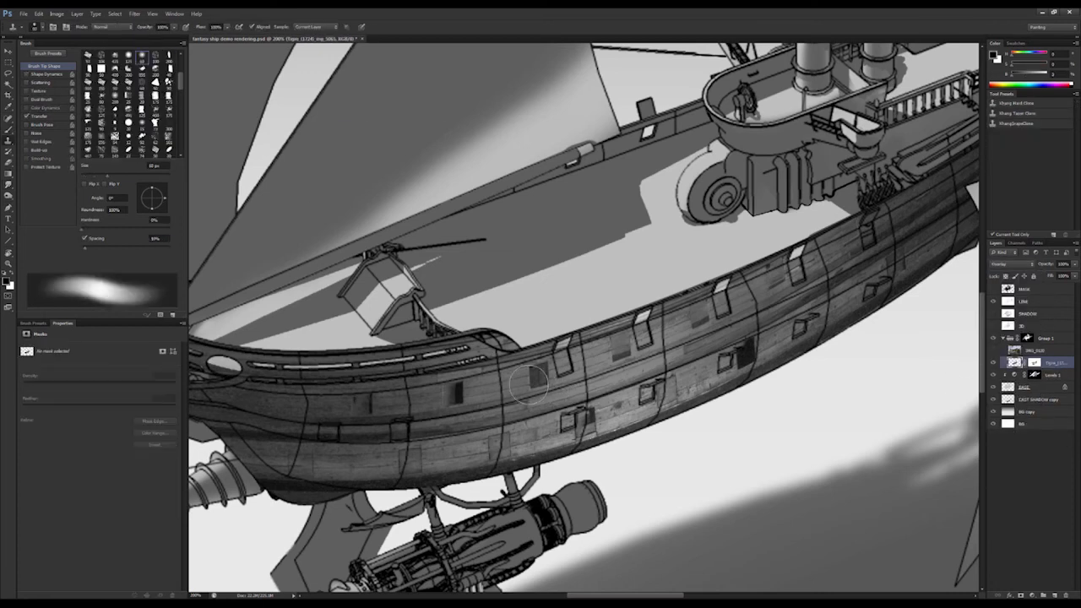
key(bracketleft)
key(bracketleft)
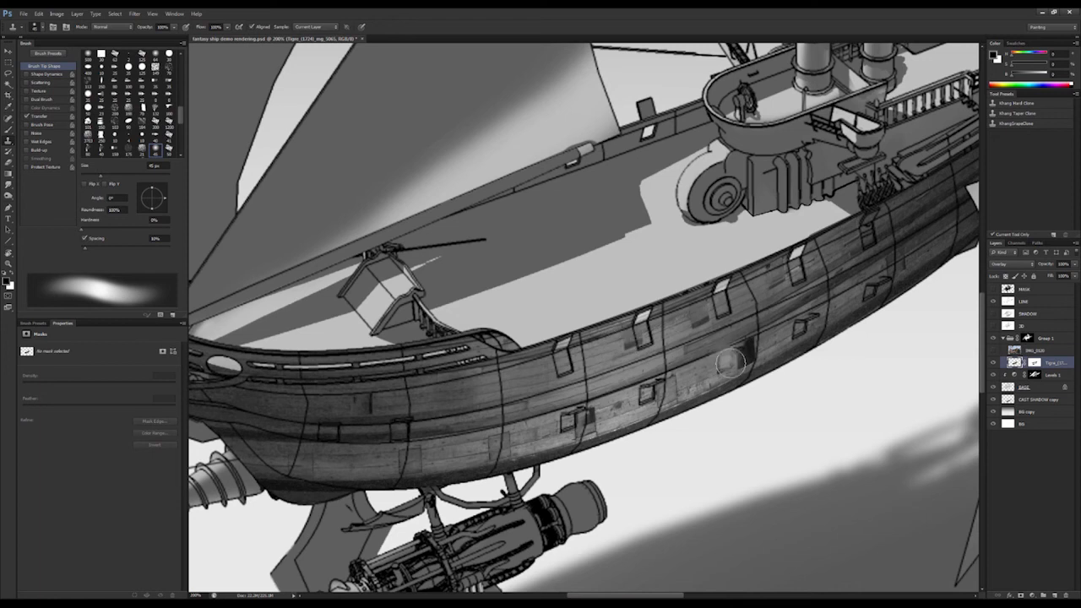
drag(752, 352, 715, 374)
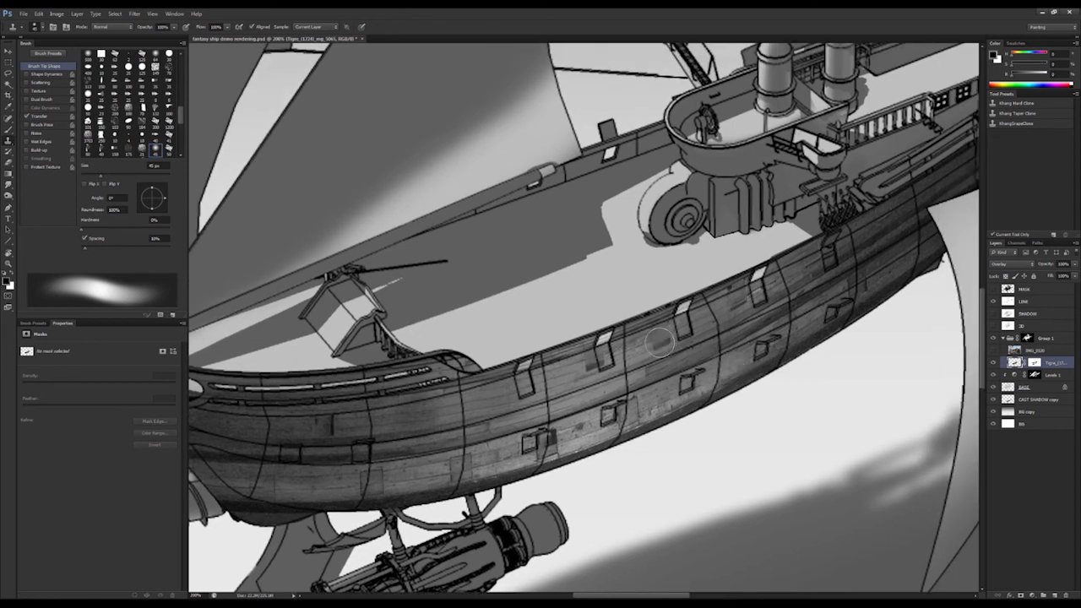
drag(587, 367, 767, 315)
alt+click(482, 376)
drag(505, 375, 541, 378)
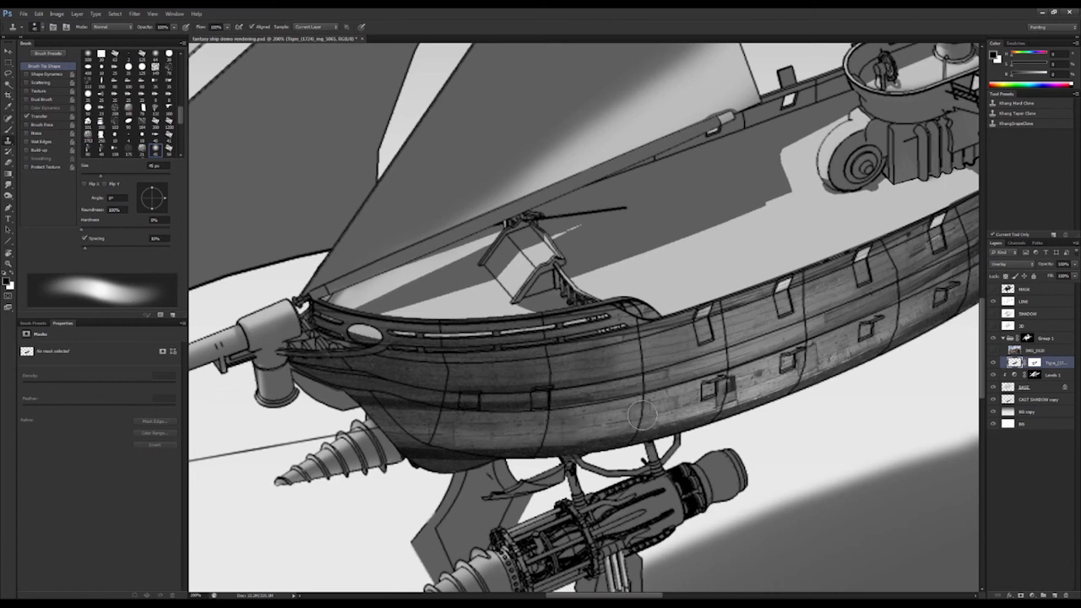
- Clone clean planking over the remaining mismatched texture patches along the lower hull and toward the stern
drag(709, 393, 542, 414)
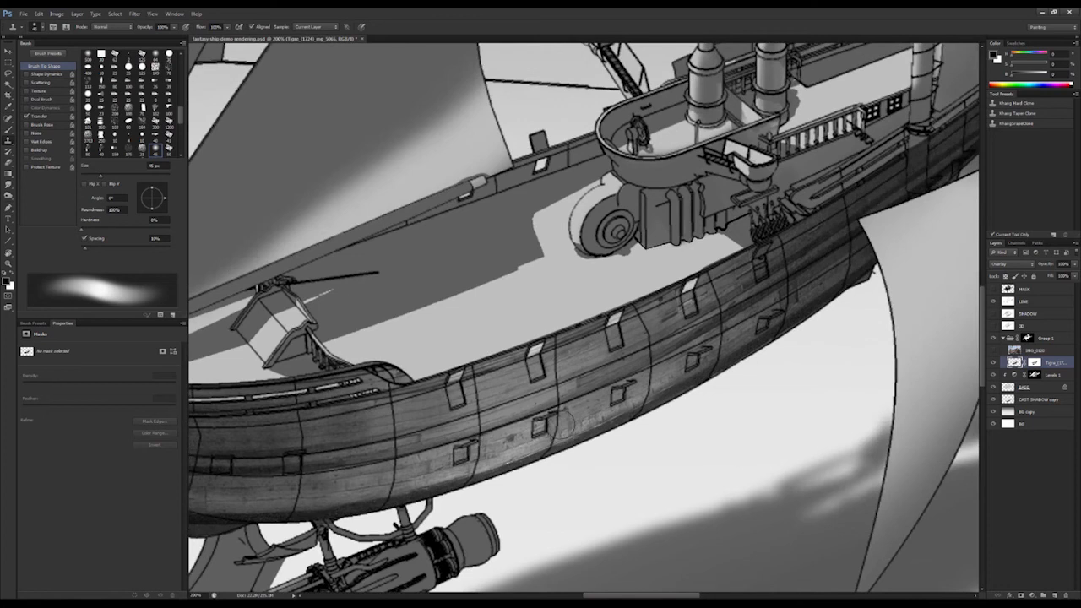
drag(675, 321, 586, 371)
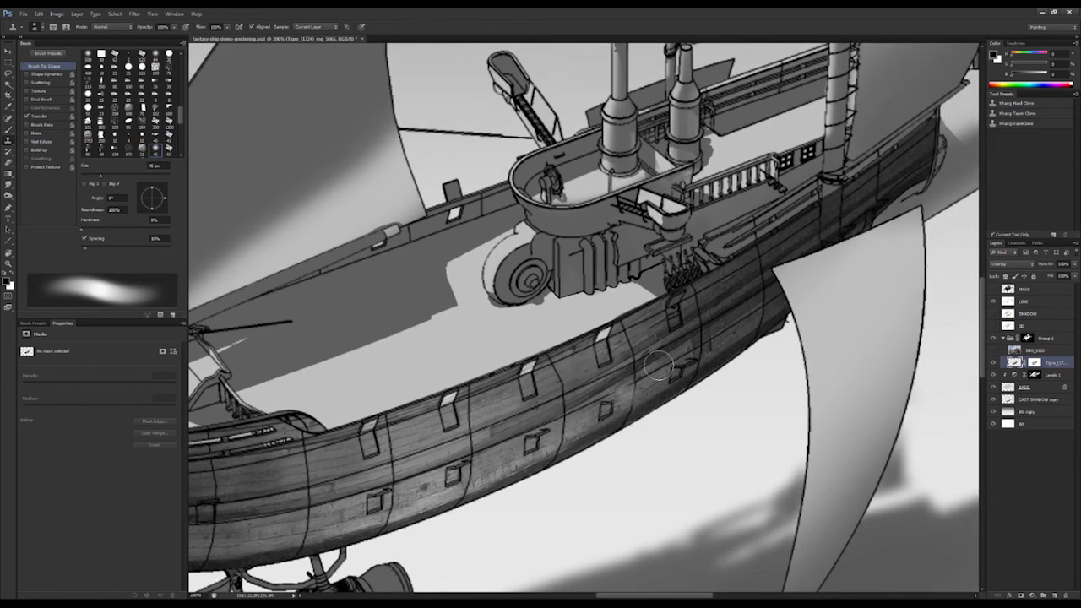
drag(673, 324, 655, 320)
drag(705, 348, 684, 355)
drag(625, 328, 804, 203)
alt+click(665, 335)
click(617, 353)
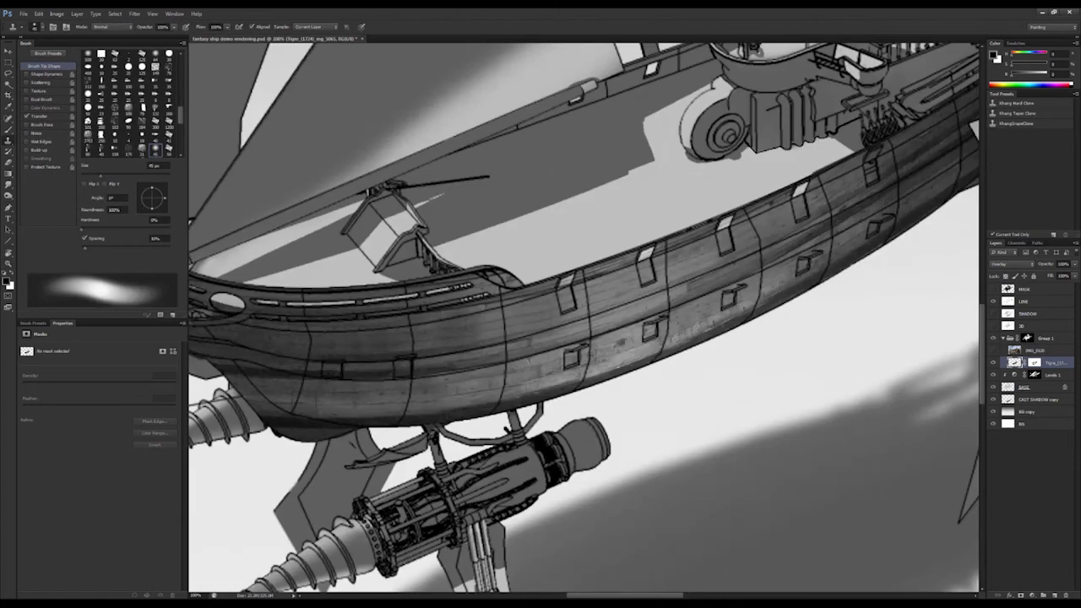
alt+click(627, 342)
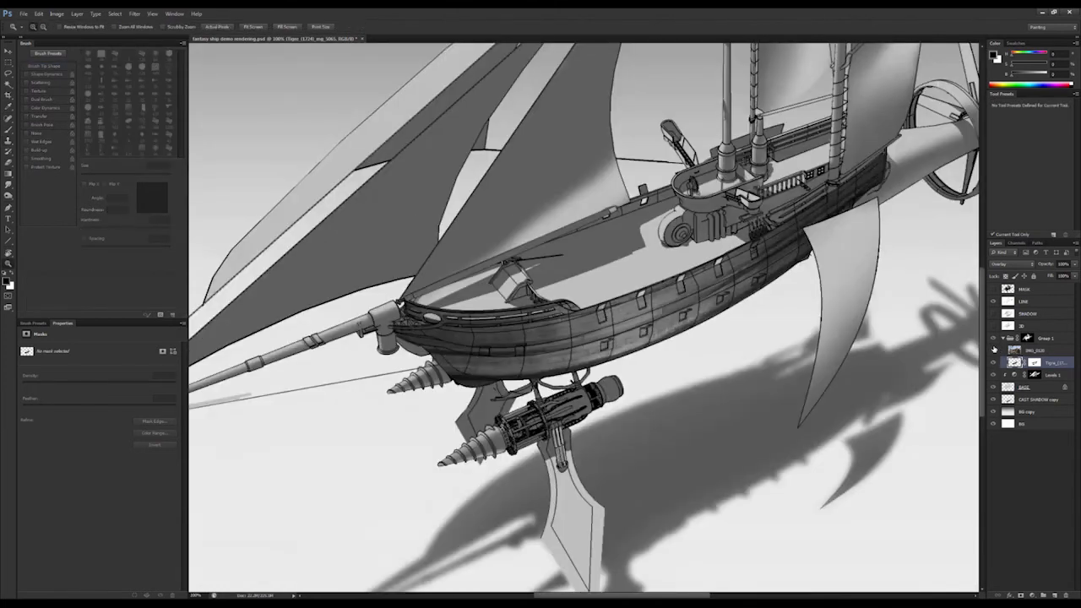
- Rename Group 1 as Texture
click(993, 339)
double_click(1046, 340)
text(Tex)
- Select the 3D layer and hide the line, texture, base, shadow and gradient layers so it shows on plain white
mouse_move(996, 317)
mouse_down()
mouse_move(995, 327)
mouse_move(995, 305)
mouse_up()
click(993, 327)
click(1008, 327)
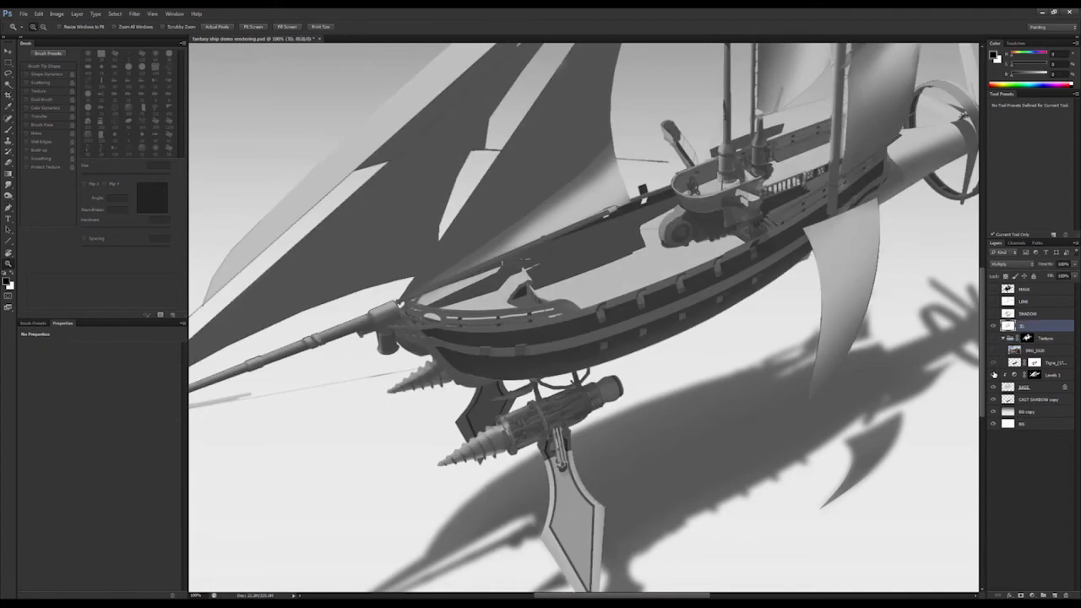
click(994, 363)
drag(993, 411, 993, 412)
drag(761, 276, 750, 300)
- Duplicate the 3D layer, hide the original, and raise the copy's Levels black input to 120
key(ctrl+j)
click(993, 340)
key(ctrl+l)
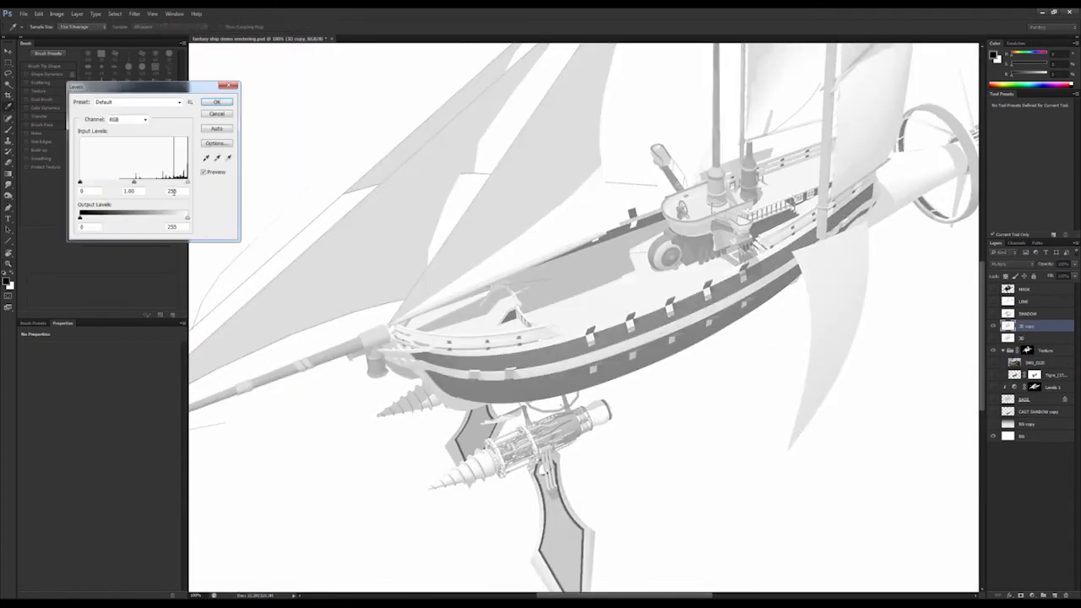
drag(82, 189, 131, 191)
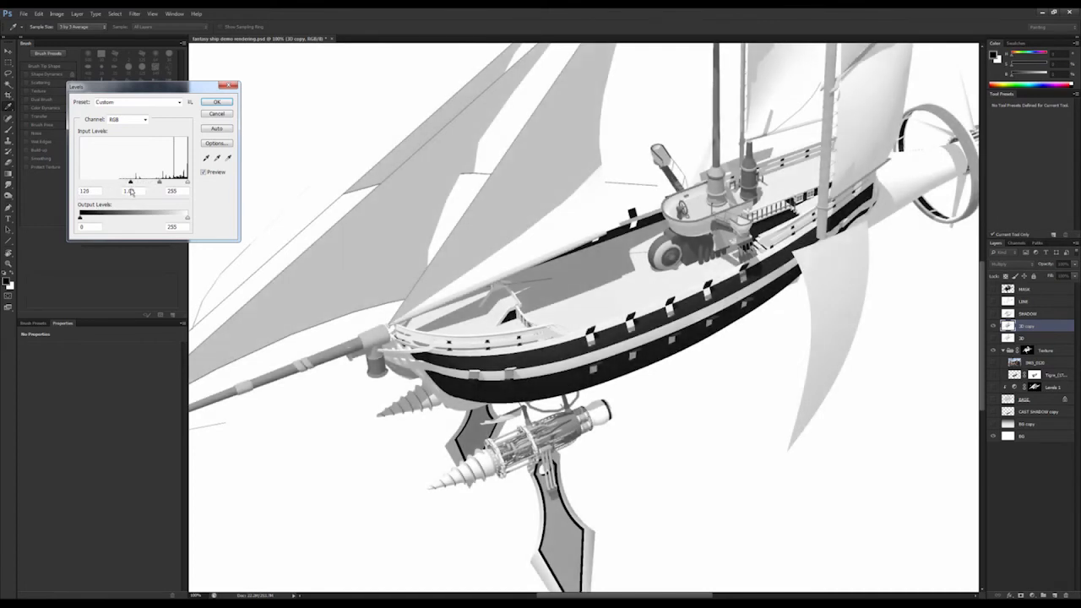
key(Return)
- Select the black hull bands and all other black trim on the 3D copy with the Magic Wand
key(w)
click(545, 537)
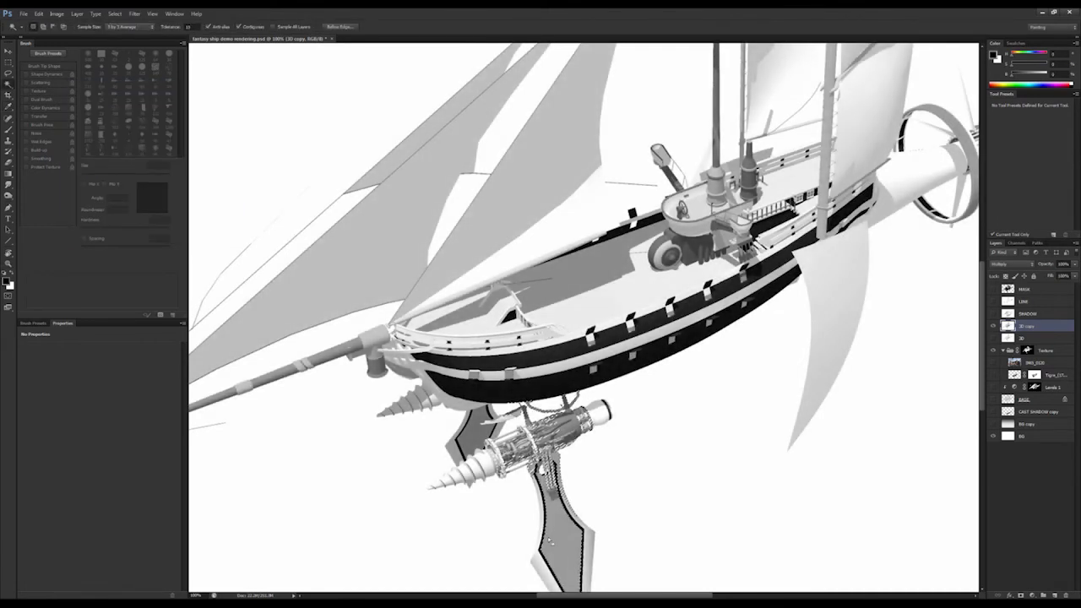
shift+click(577, 384)
click(571, 382)
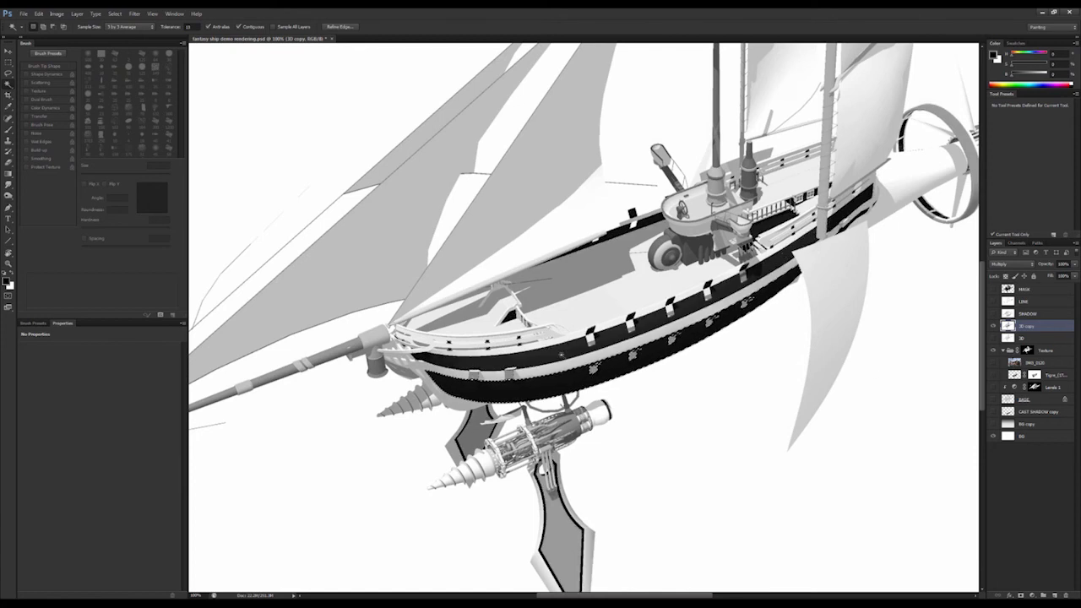
shift+click(557, 368)
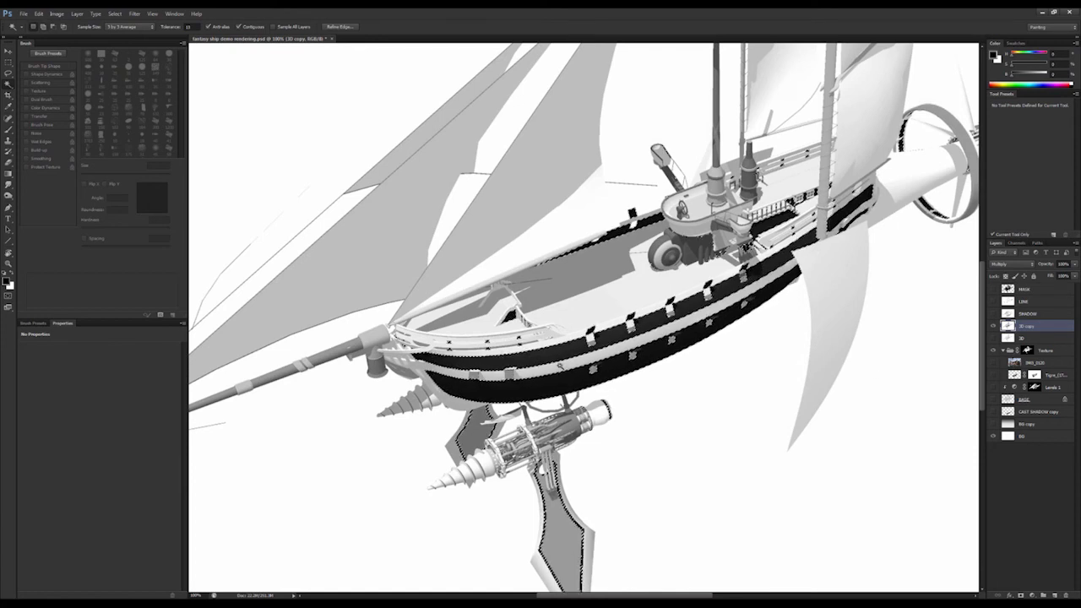
- Cut the selected black trim, delete the leftover 3D copy, and paste the trim in place on a new layer
key(ctrl+x)
key(Delete)
key(ctrl+v)
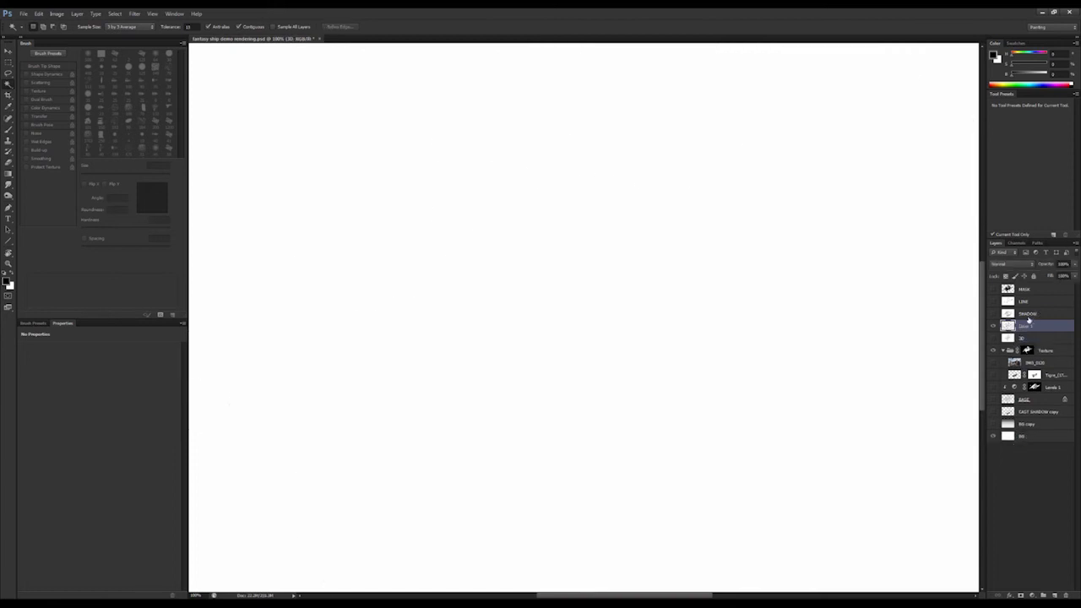
key(ctrl+z)
key(ctrl+shift+v)
- Lock the trim layer's transparency, fill it with solid black, and merge a duplicate into it to strengthen the edges
key(b)
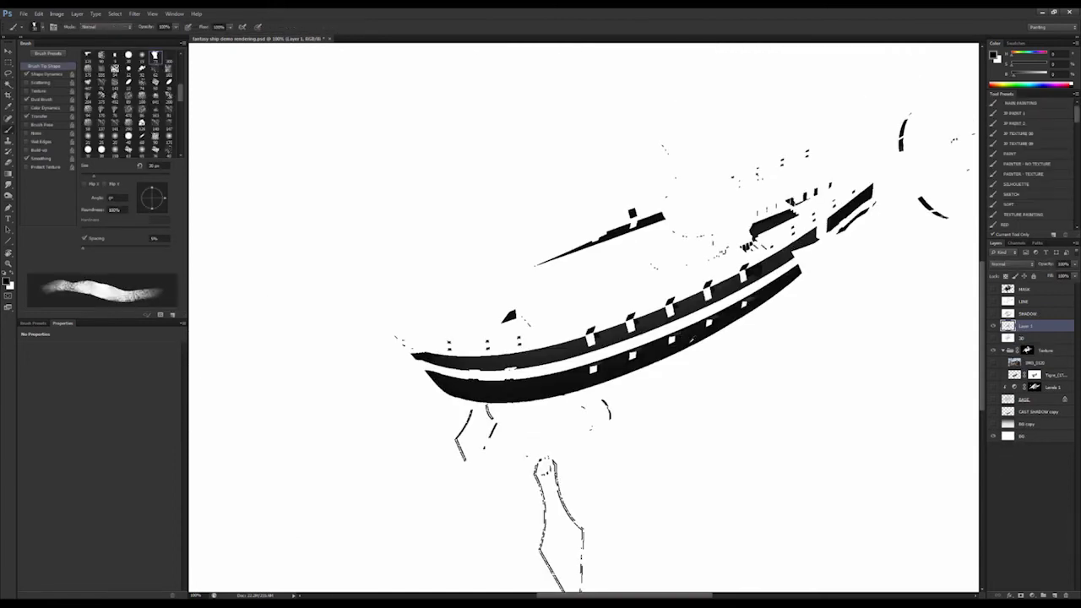
key(slash)
key(alt+BackSpace)
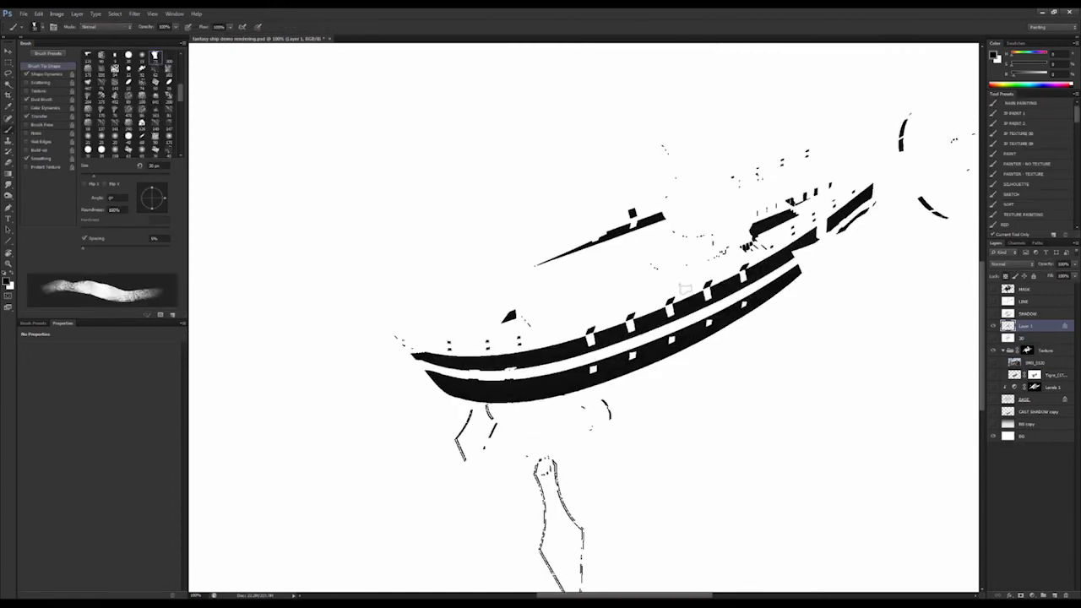
key(ctrl+j)
key(ctrl+e)
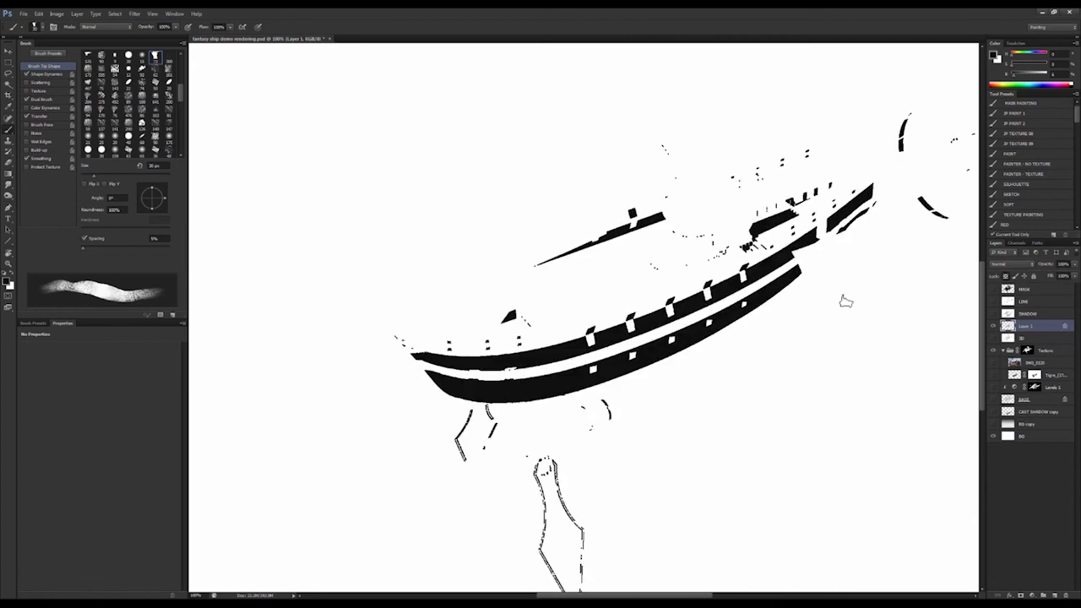
- Load the black trim layer as a selection, hide that layer, and show the base, texture and line layers again
ctrl+click(1006, 328)
click(993, 327)
drag(994, 399, 995, 374)
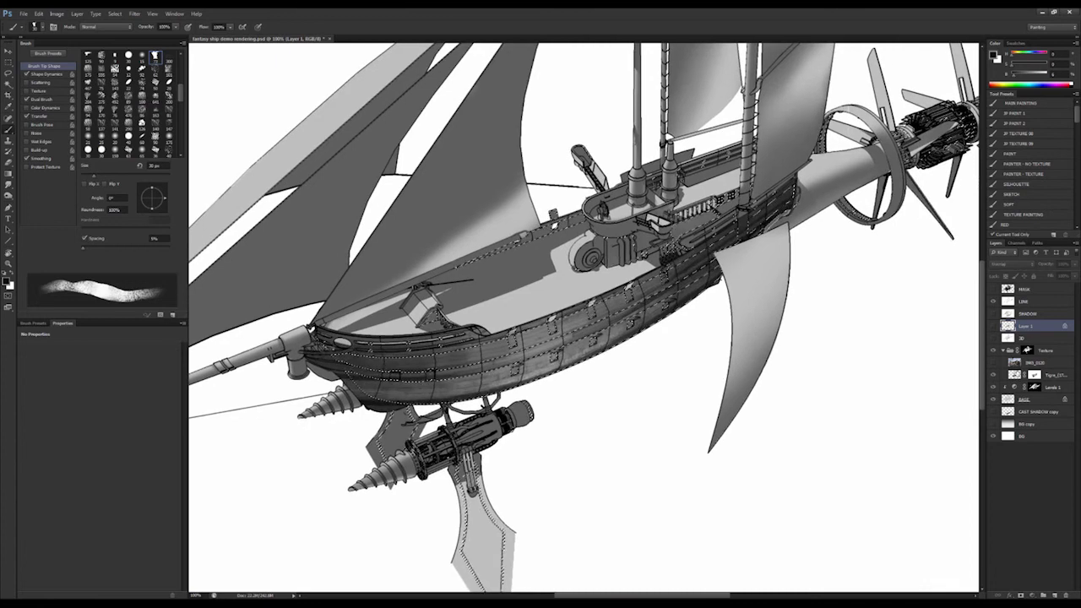
- Fill the trim selection with black on a new layer above the wood texture and set it to Overlay
click(1014, 374)
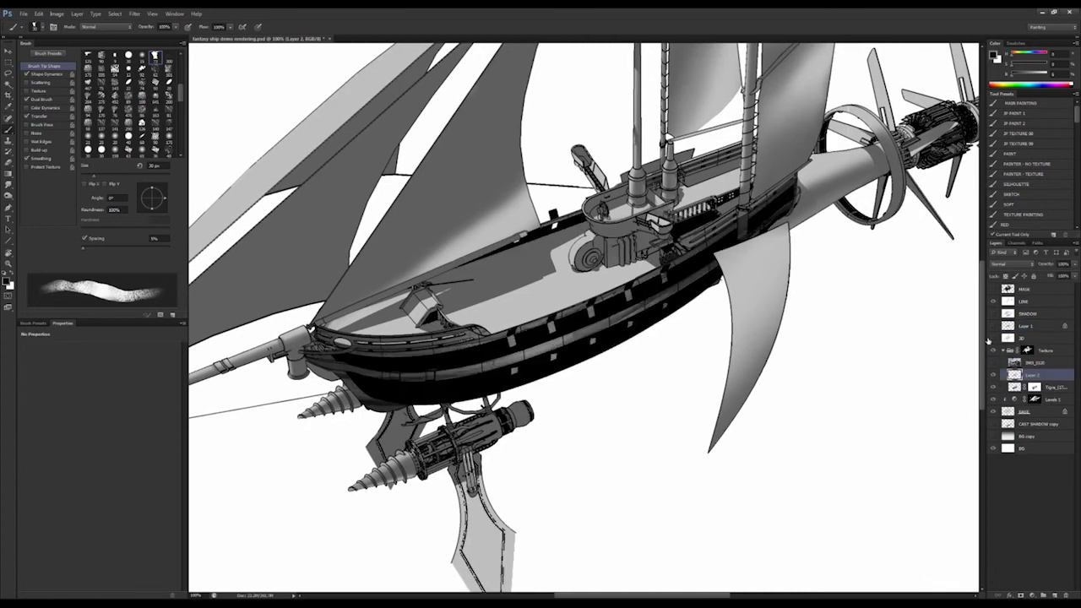
click(1000, 265)
click(1001, 375)
click(999, 364)
click(999, 364)
- Lighten the black overlay trim by raising its output black level with Levels
key(ctrl+l)
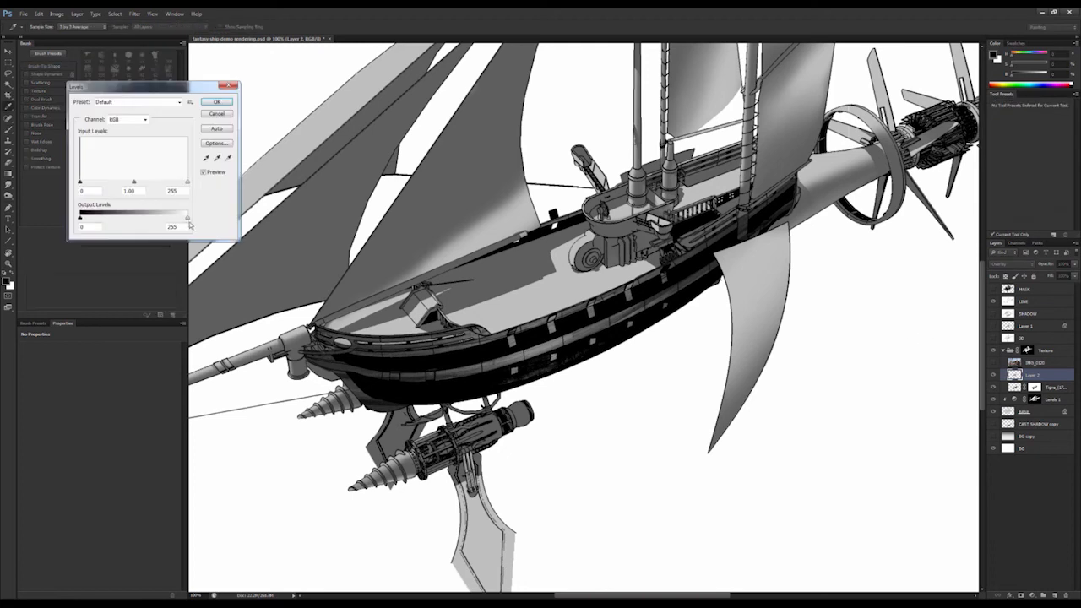
drag(82, 225, 112, 228)
key(Return)
key(b)
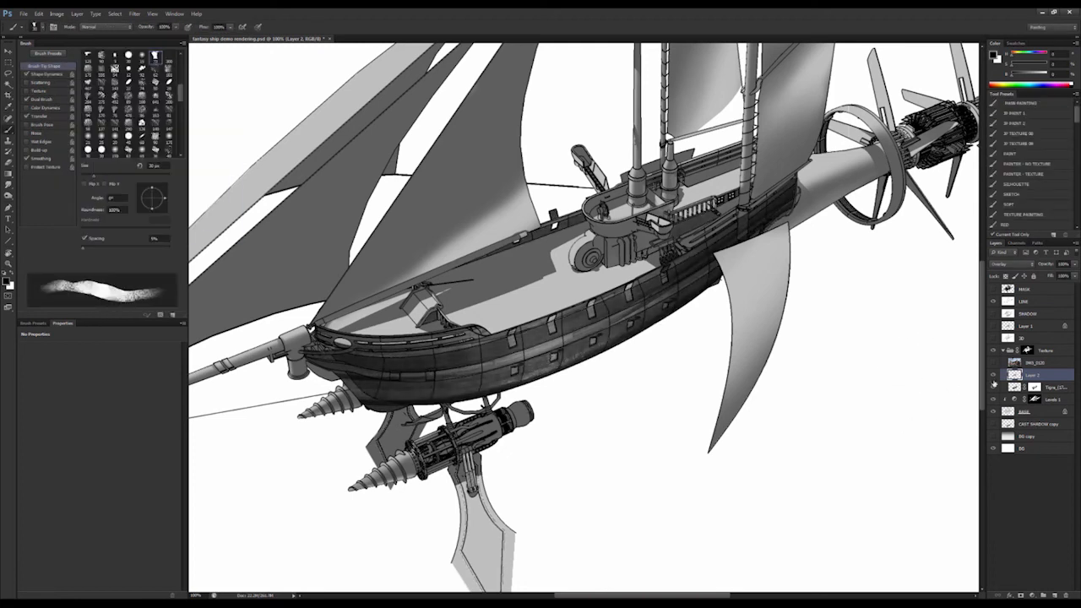
- Mask the overlay trim layer to the same area as the wood texture's mask
alt+click(1020, 595)
ctrl+click(1035, 386)
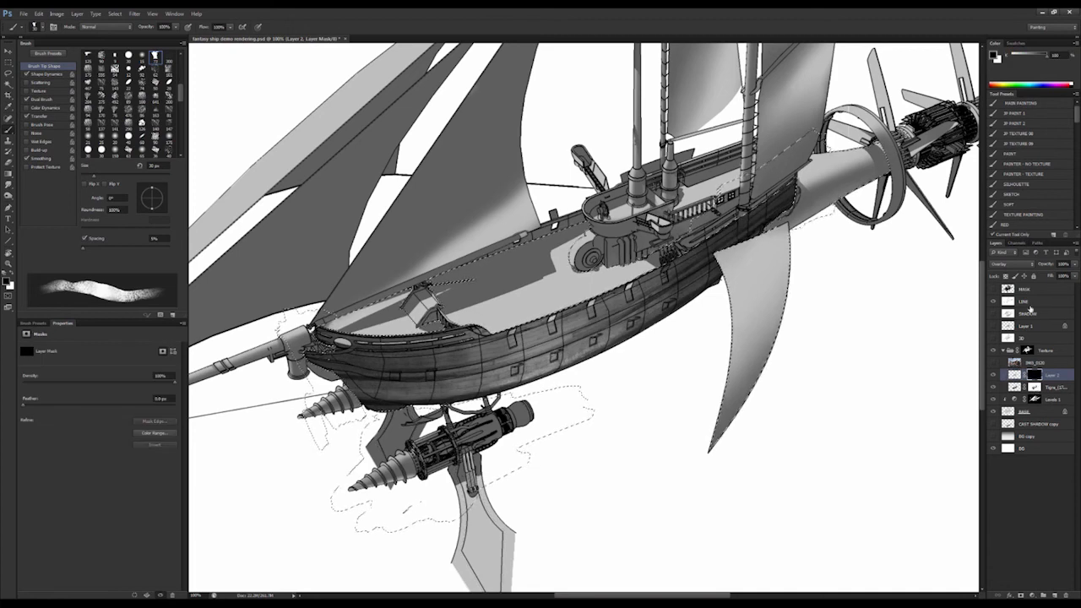
key(ctrl+BackSpace)
key(ctrl+d)
click(993, 375)
click(993, 375)
- Lasso the area around the lower drills, engine and fin and clear it from the trim layer's mask
key(z)
alt+click(623, 414)
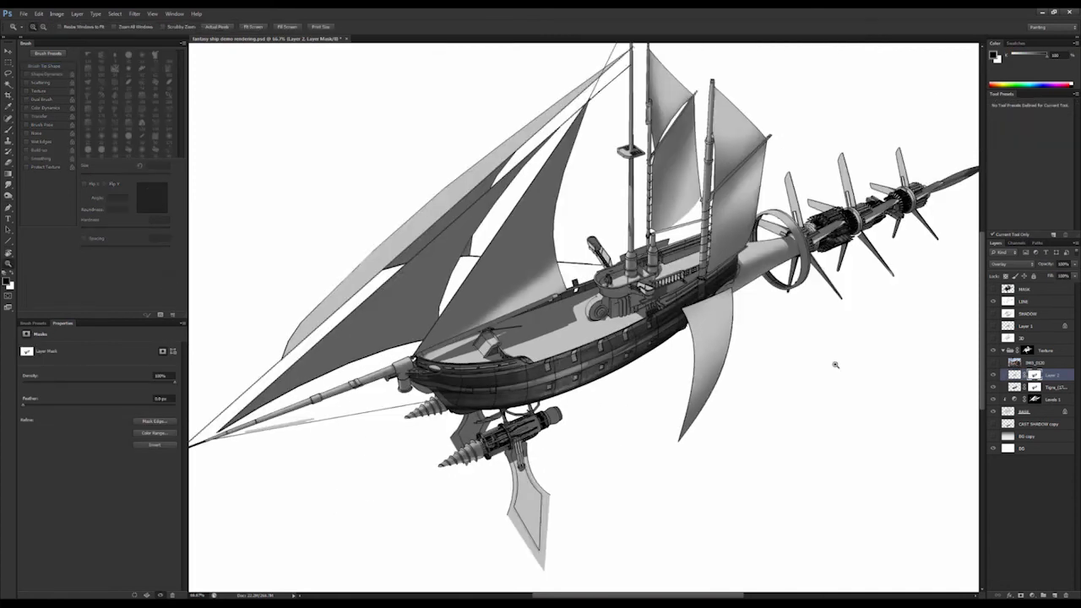
key(b)
key(l)
drag(448, 435, 553, 426)
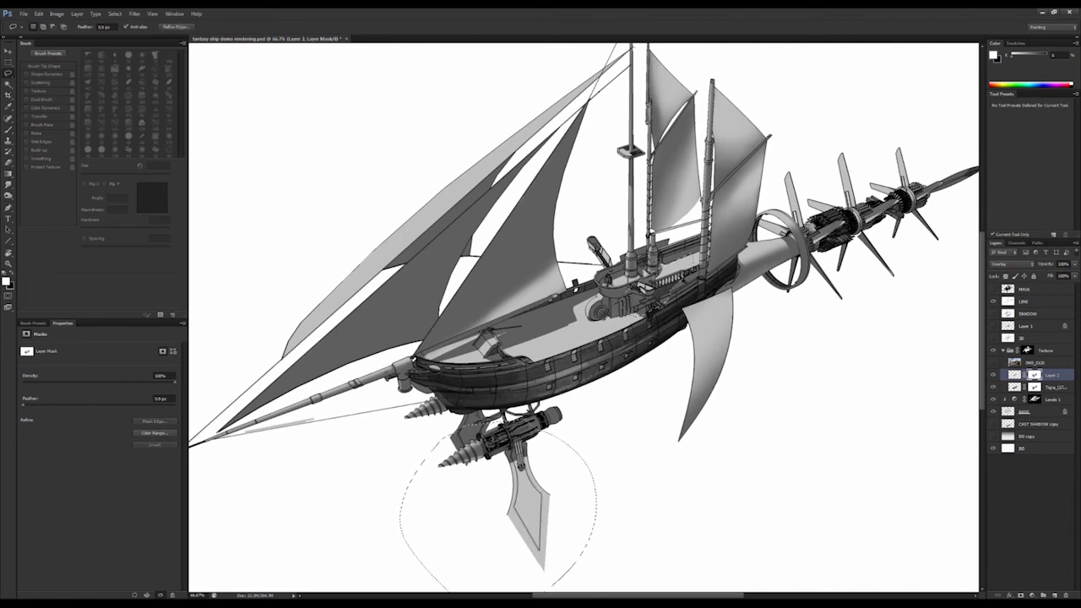
key(Delete)
key(ctrl+d)
- Bake the mask into the overlay trim layer by merging a new empty layer into it
key(z)
key(ctrl+minus)
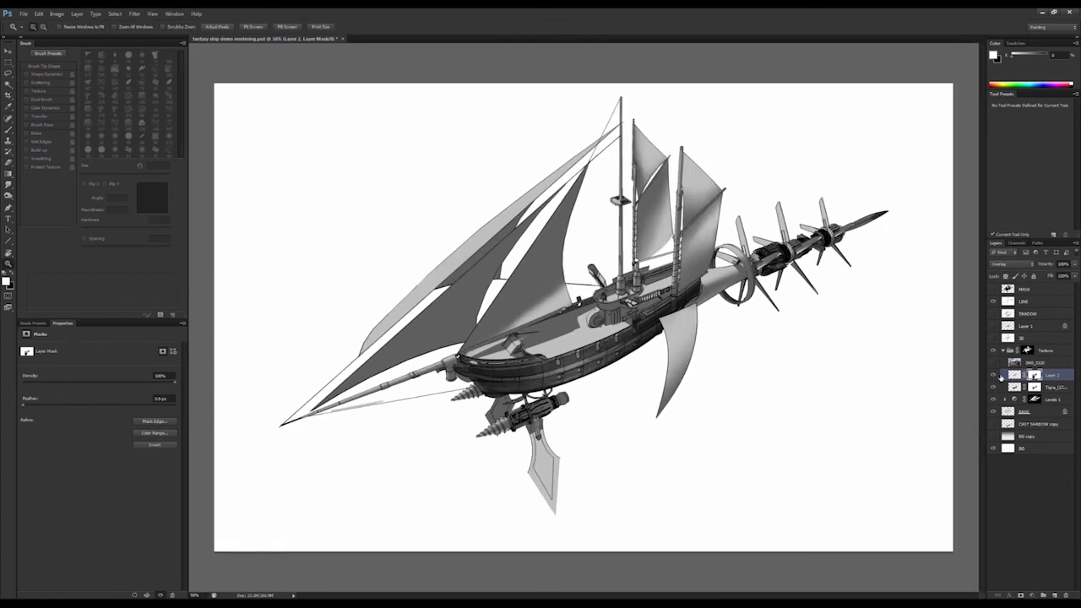
key(ctrl+alt+shift+n)
key(ctrl+e)
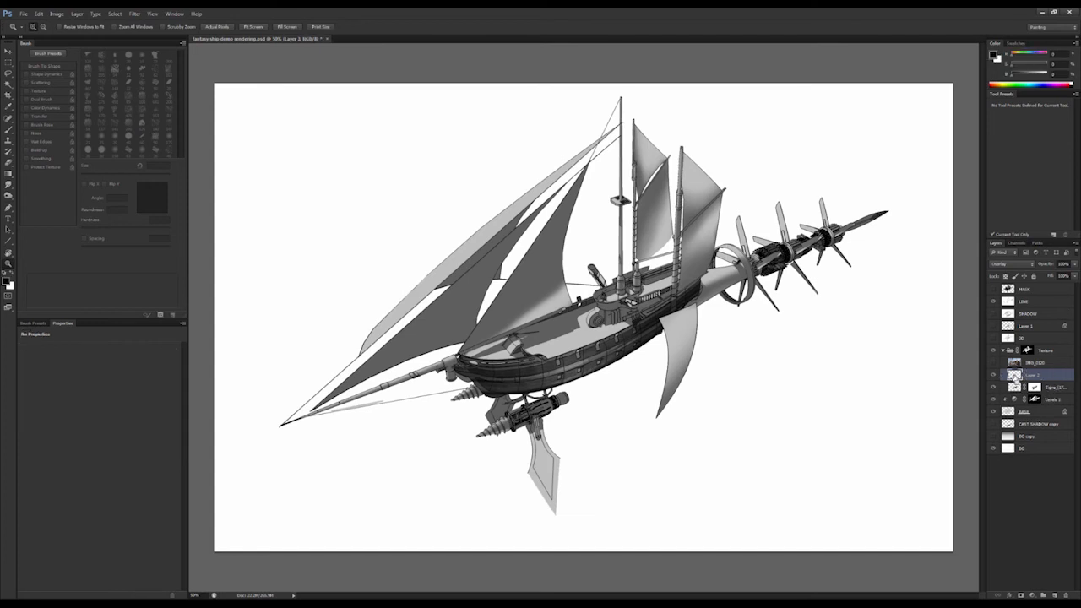
- Load the overlay trim as a selection, hide that layer, and darken the wood texture inside it with a Levels output white of 146
click(1014, 387)
key(ctrl+l)
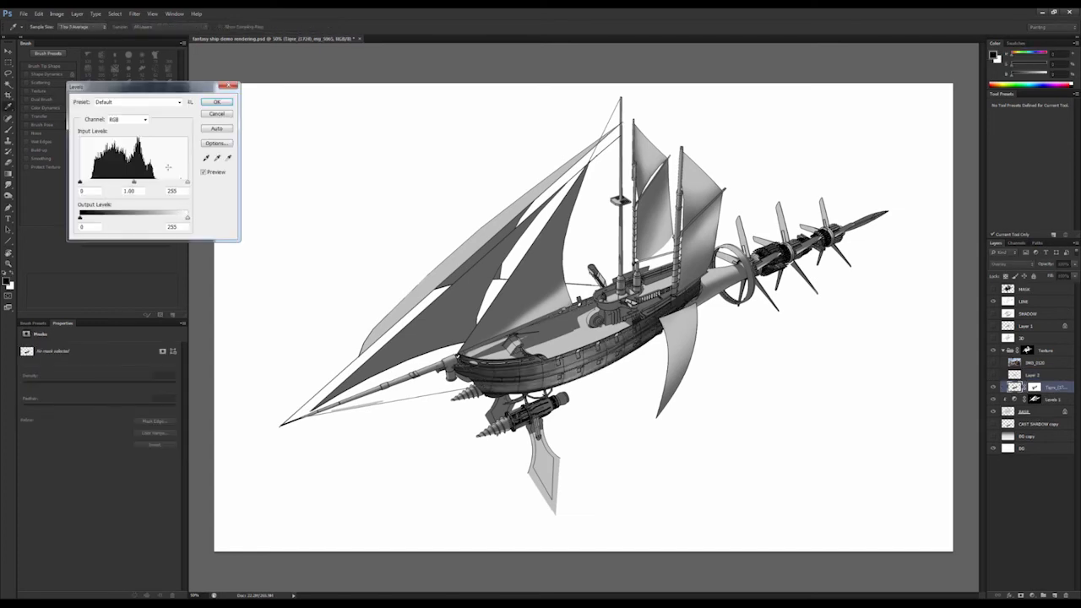
drag(188, 218, 158, 217)
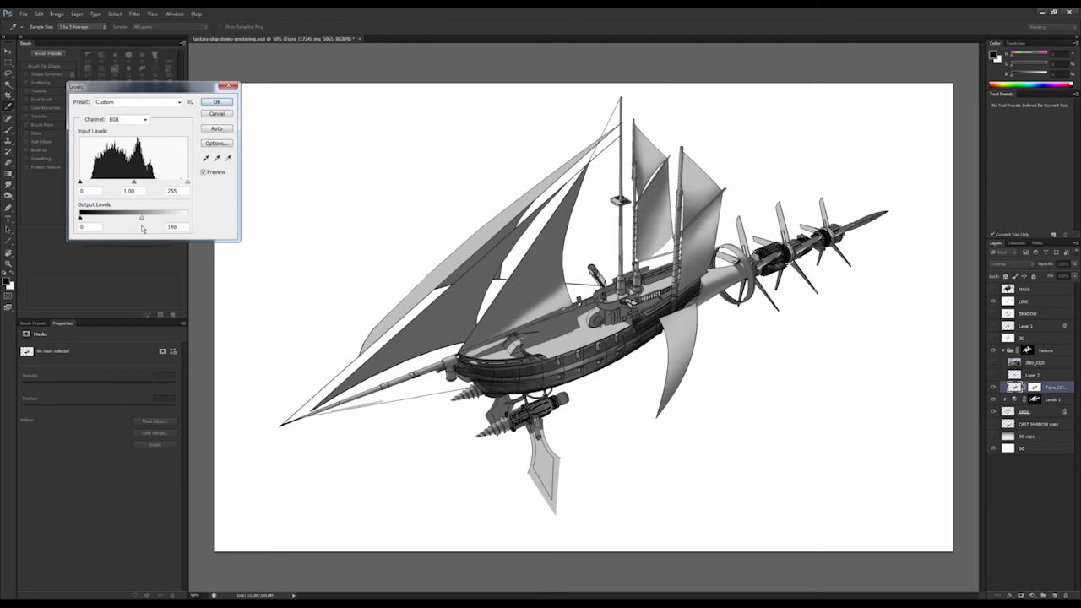
key(Return)
key(z)
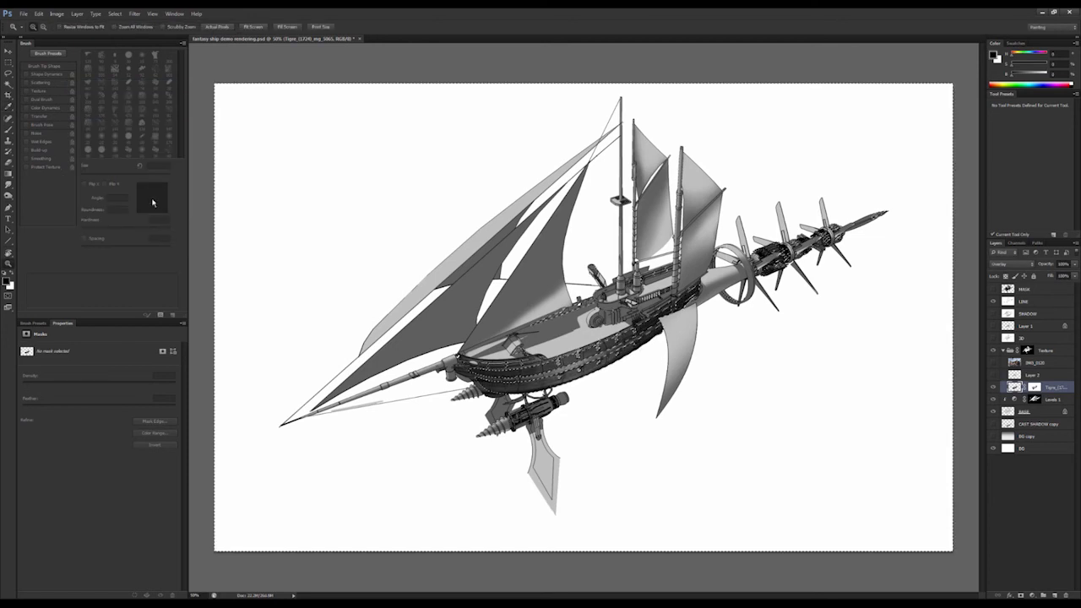
- Set the Eyedropper to sample the current layer only and choose the SOFT brush preset, with the selection edges hidden
key(ctrl+1)
key(i)
click(161, 27)
click(147, 37)
key(b)
alt+click(355, 414)
key(ctrl+h)
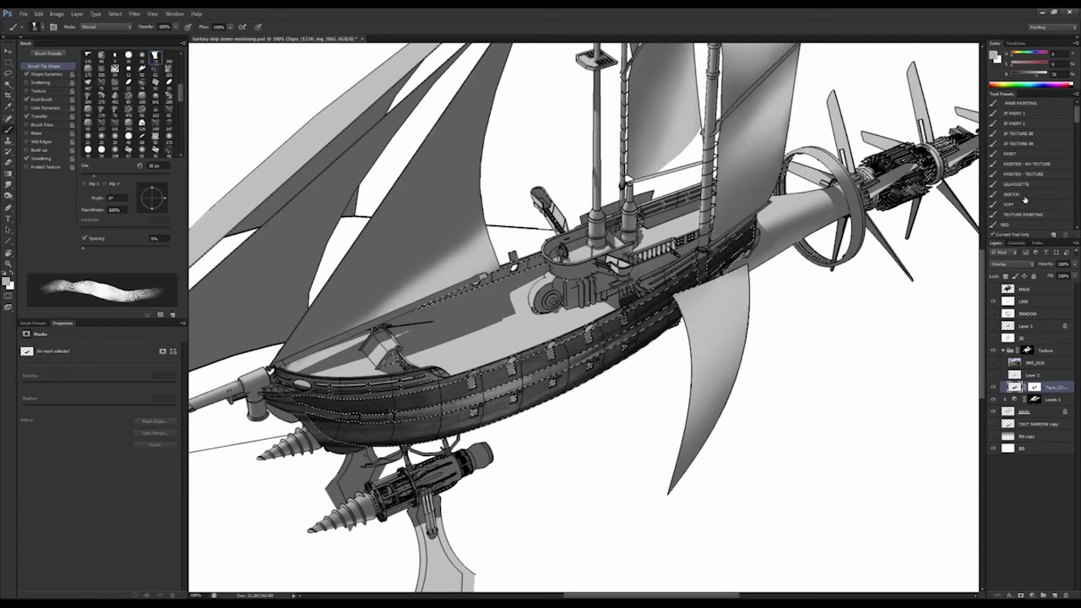
click(1020, 203)
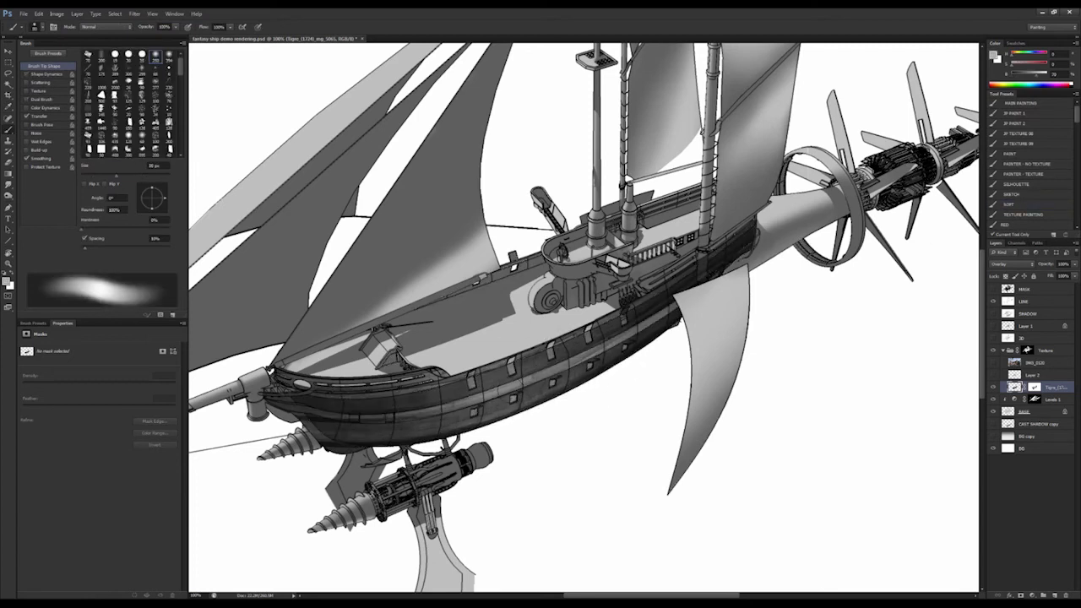
- Sample the dark band tone and paint it onto the wood texture along the hull's underside at the bow
key(z)
alt+click(638, 302)
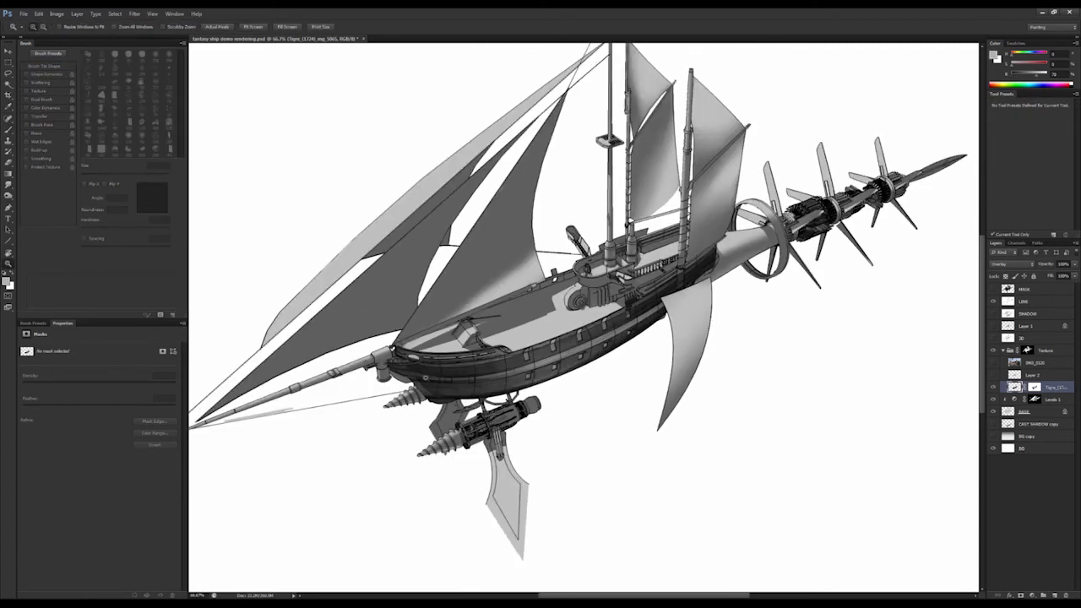
key(ctrl+h)
double_click(432, 392)
key(b)
alt+click(438, 407)
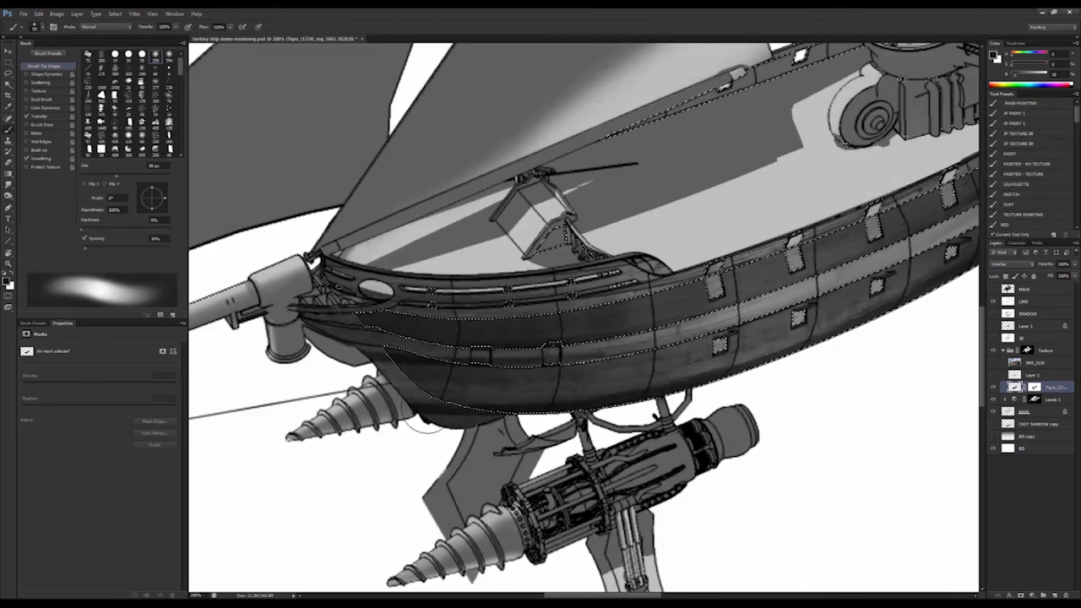
drag(463, 409, 359, 355)
key(z)
alt+click(461, 297)
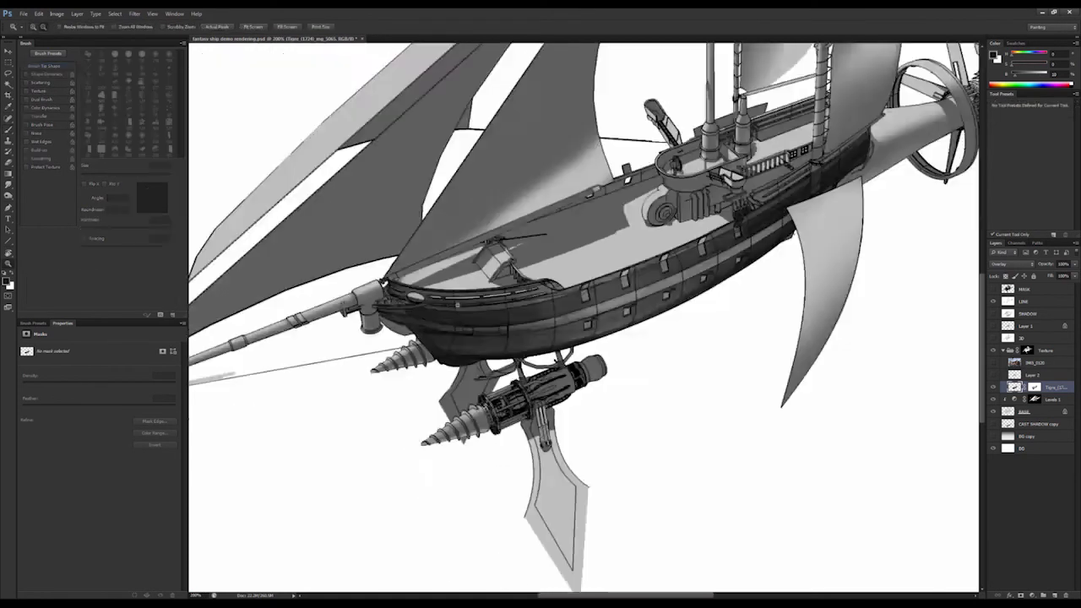
alt+click(512, 157)
alt+click(512, 157)
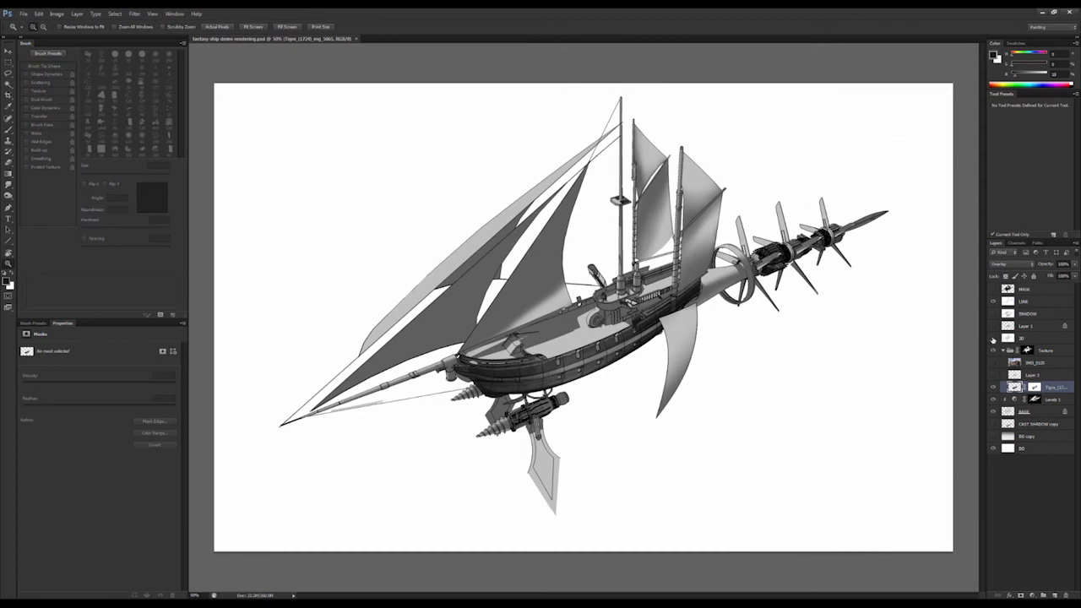
- Delete the overlay trim layer and the unused hidden photo texture from the Texture group
click(993, 400)
click(993, 400)
click(995, 375)
click(1010, 375)
key(Delete)
click(1013, 362)
key(Delete)
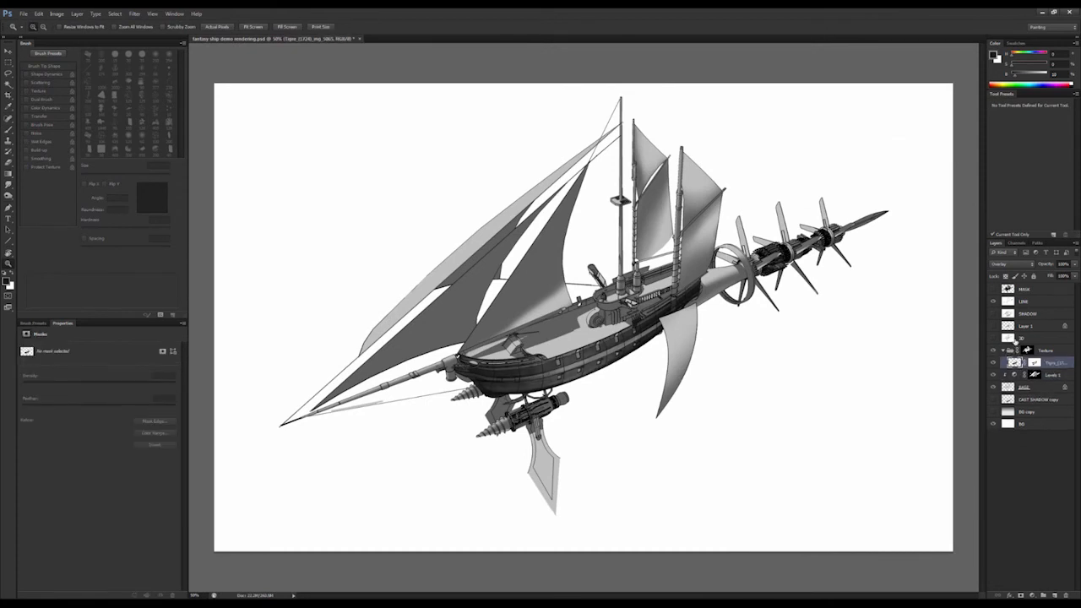
- Remove the spare black trim layer and display only the 3D layer over the plain background
click(994, 301)
click(993, 363)
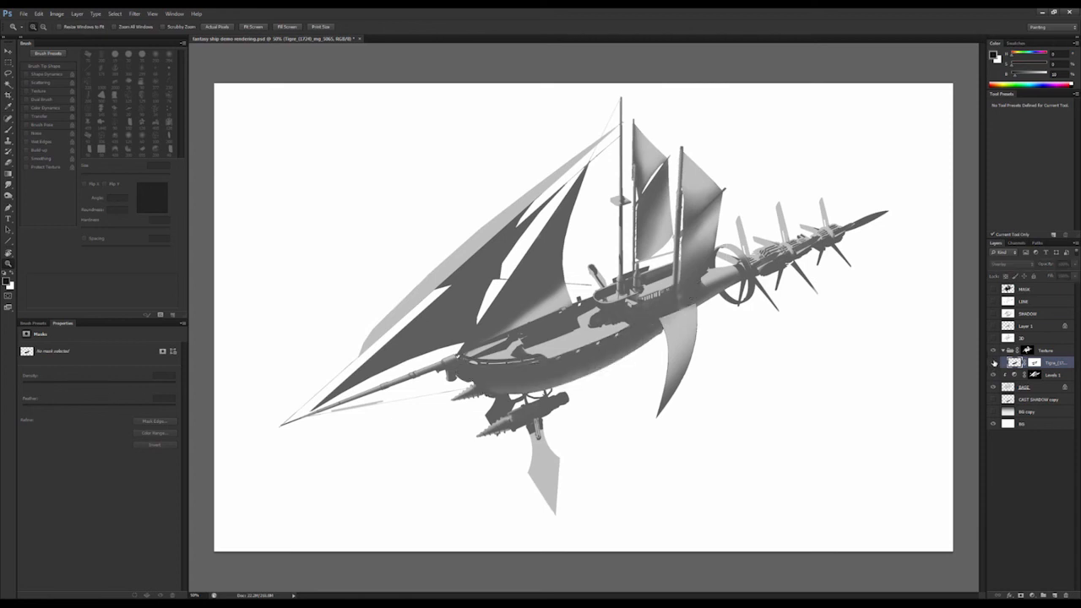
click(994, 363)
click(994, 301)
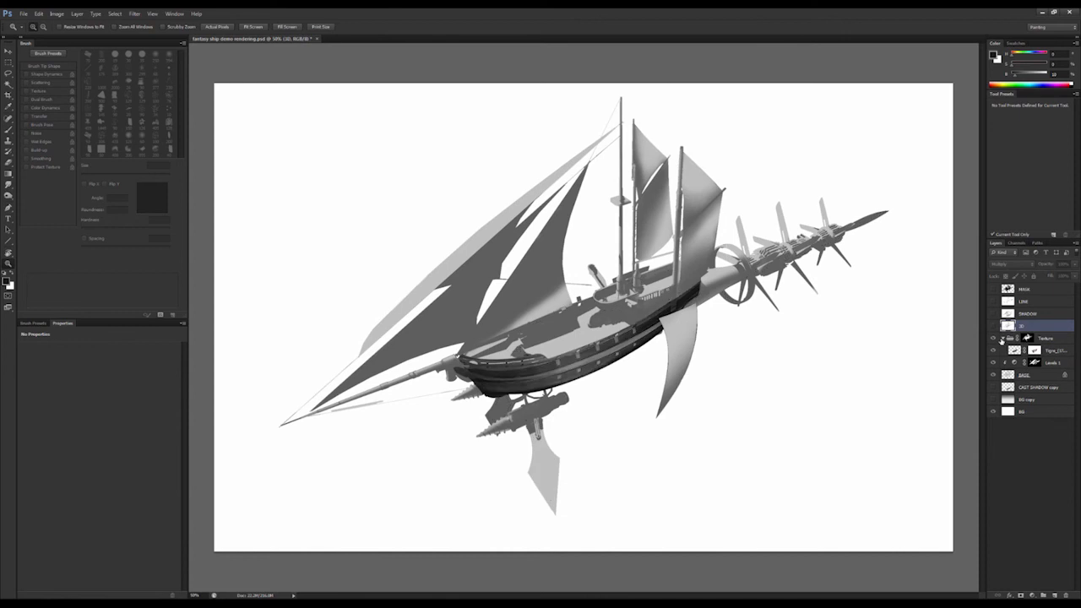
click(995, 339)
click(994, 327)
click(994, 327)
click(993, 374)
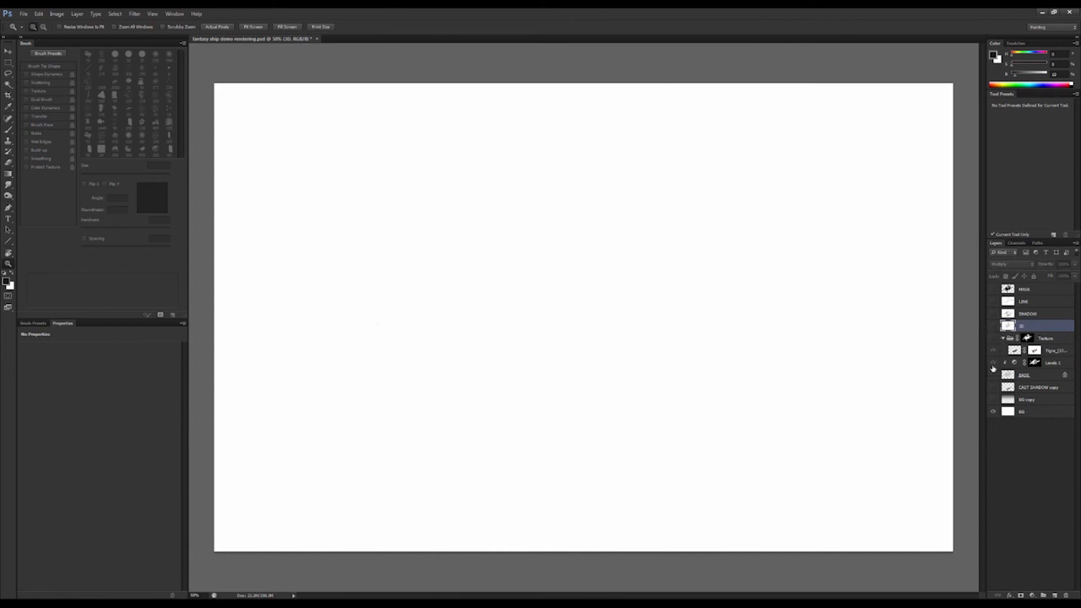
click(994, 327)
- Duplicate the 3D layer, hide the original, and darken the copy by raising its Levels input black point
key(ctrl+j)
click(548, 422)
click(548, 422)
drag(545, 428, 621, 362)
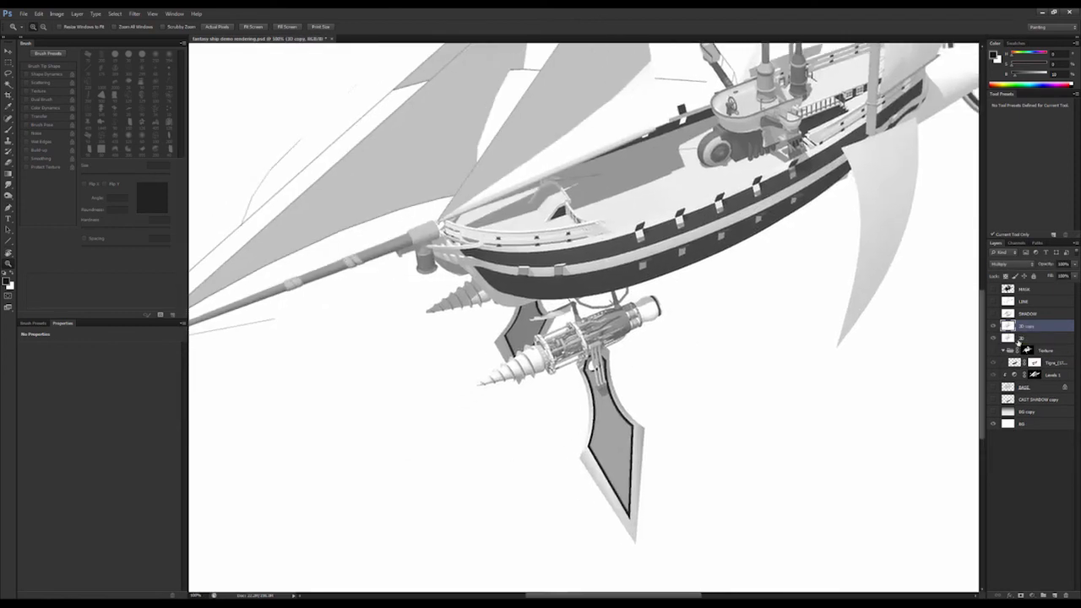
click(1021, 339)
click(994, 338)
click(1018, 327)
key(ctrl+l)
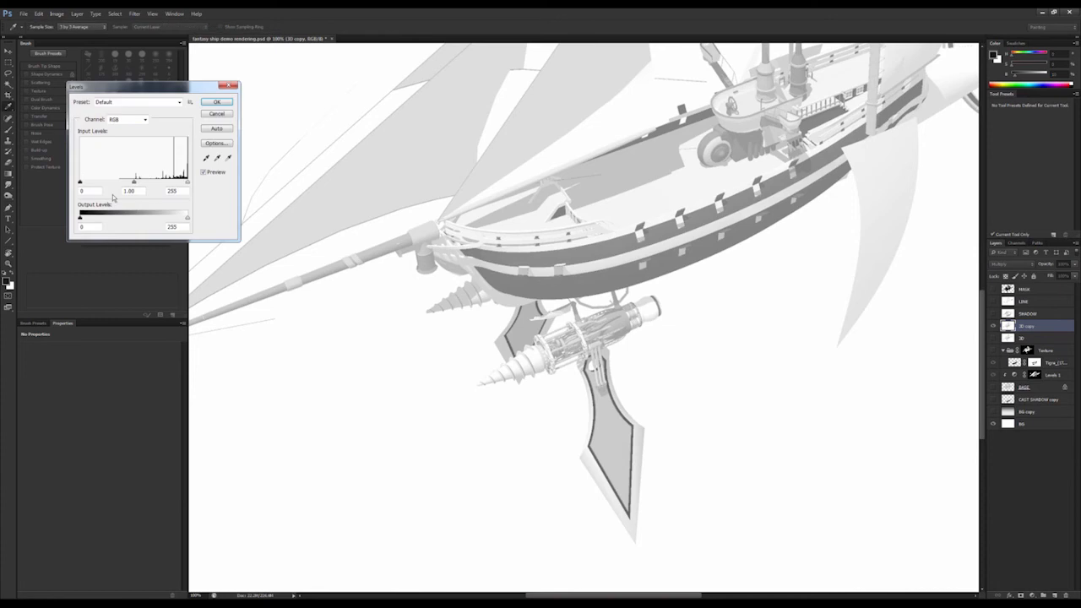
drag(81, 183, 122, 184)
key(Return)
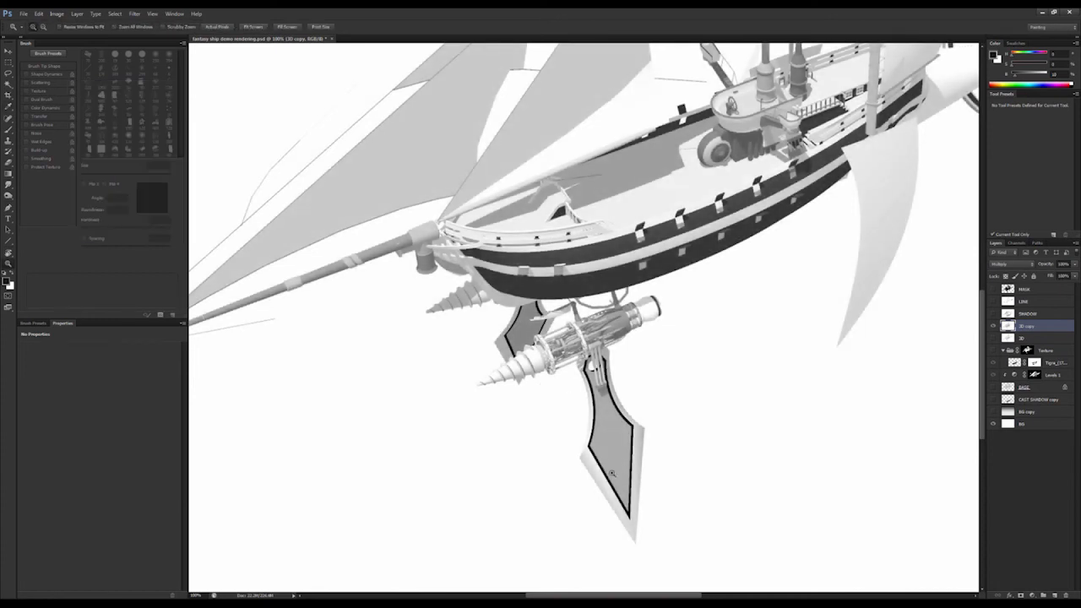
- Use the Magic Wand to copy the lower fin's black border and its grey inner panel onto two separate layers
click(606, 464)
key(w)
click(606, 463)
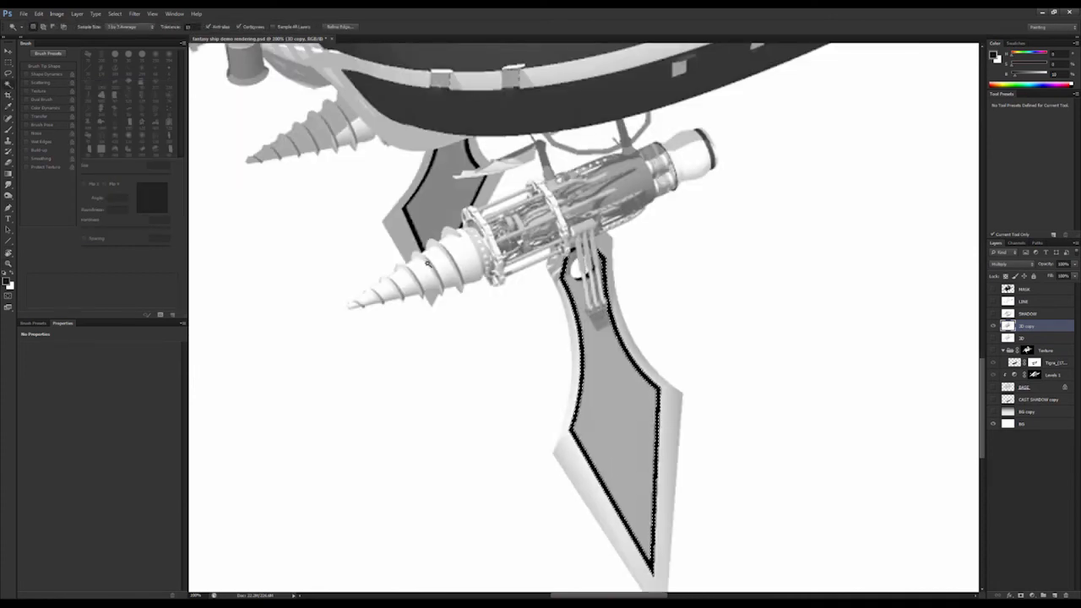
key(ctrl+j)
click(1010, 340)
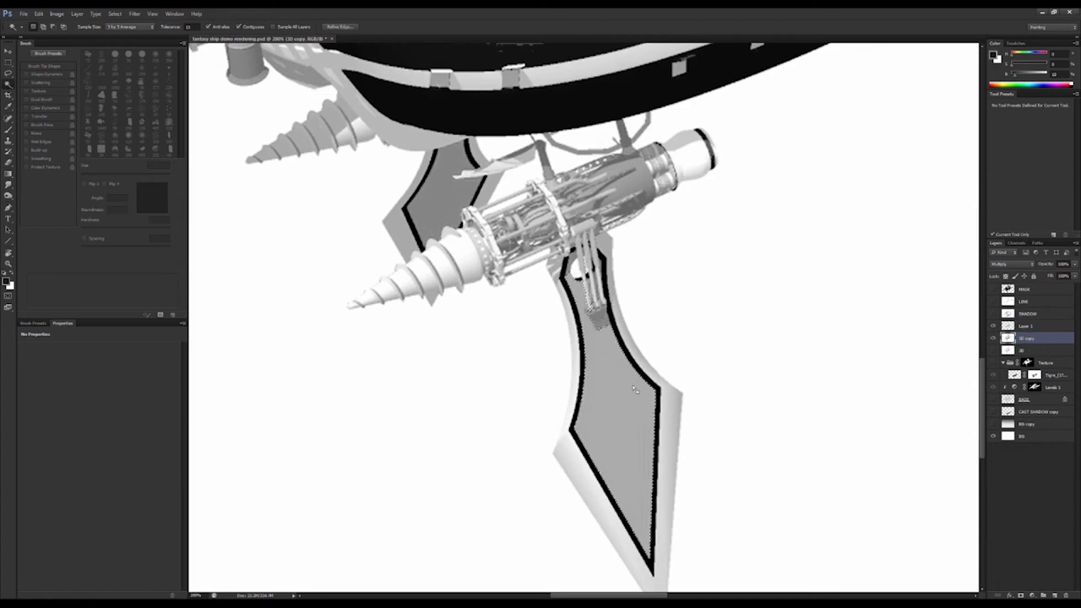
key(ctrl+j)
- Delete the darkened 3D copy
click(993, 350)
click(1009, 350)
key(Delete)
- Clear everything outside a rectangle around the lower engine and fins on both copied layers
click(1009, 338)
key(m)
drag(330, 90, 788, 584)
key(ctrl+shift+i)
key(Delete)
click(1010, 327)
key(Delete)
key(ctrl+d)
click(993, 325)
click(993, 326)
- Erase the leftover hull band and engine trim from the black border layer with a hard round eraser
key(e)
key(bracketleft)
key(bracketleft)
key(bracketleft)
key(bracketleft)
key(bracketleft)
key(bracketleft)
key(bracketleft)
key(bracketleft)
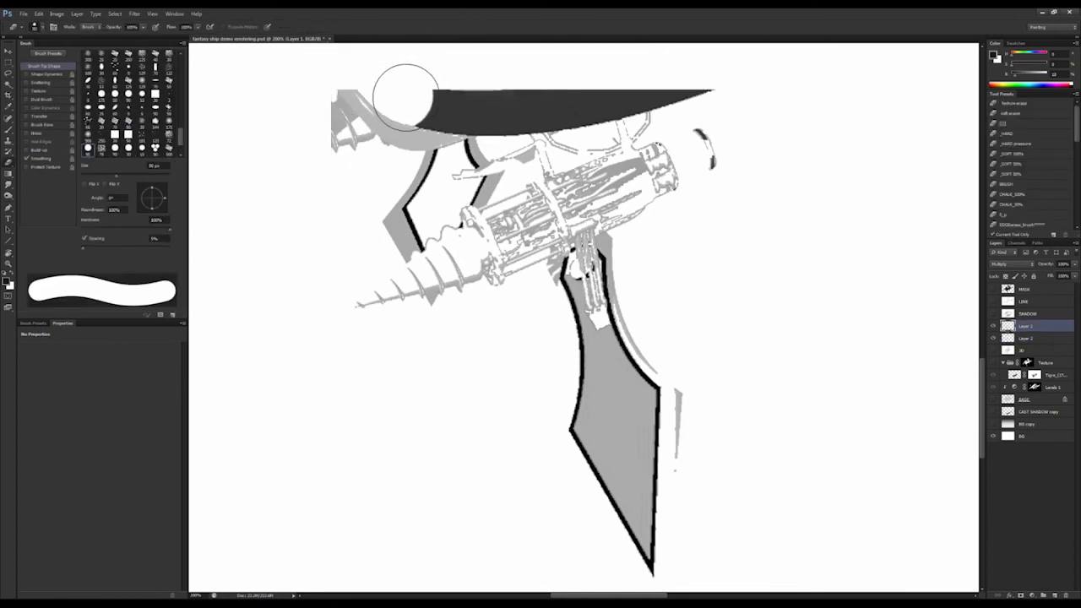
drag(492, 106, 755, 94)
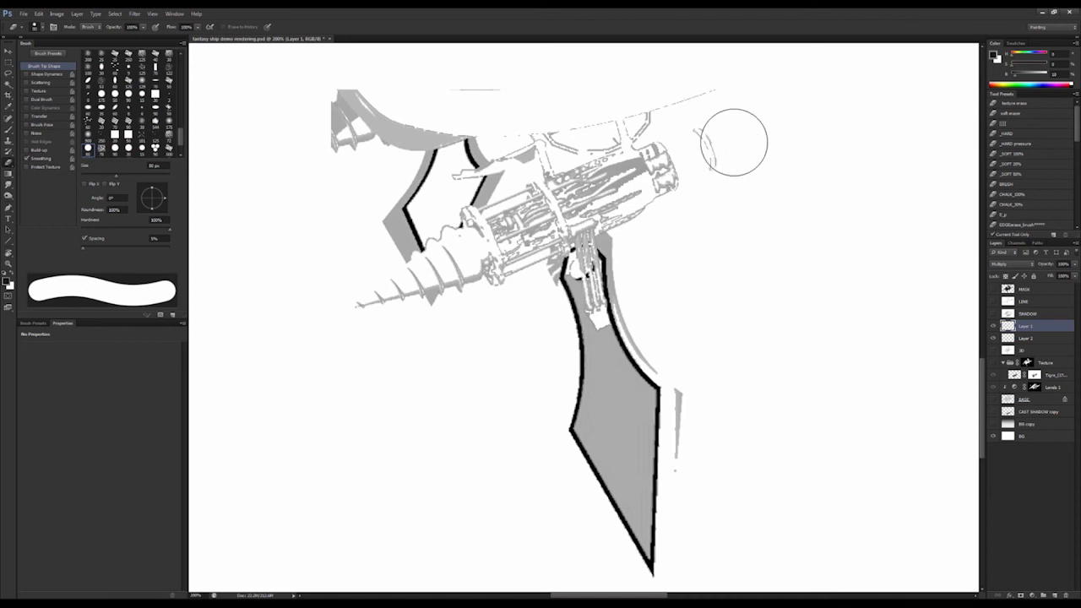
- Erase the grey hull, engine and drill remnants from the panel layer, keeping the lower fin's inner panel
click(1021, 337)
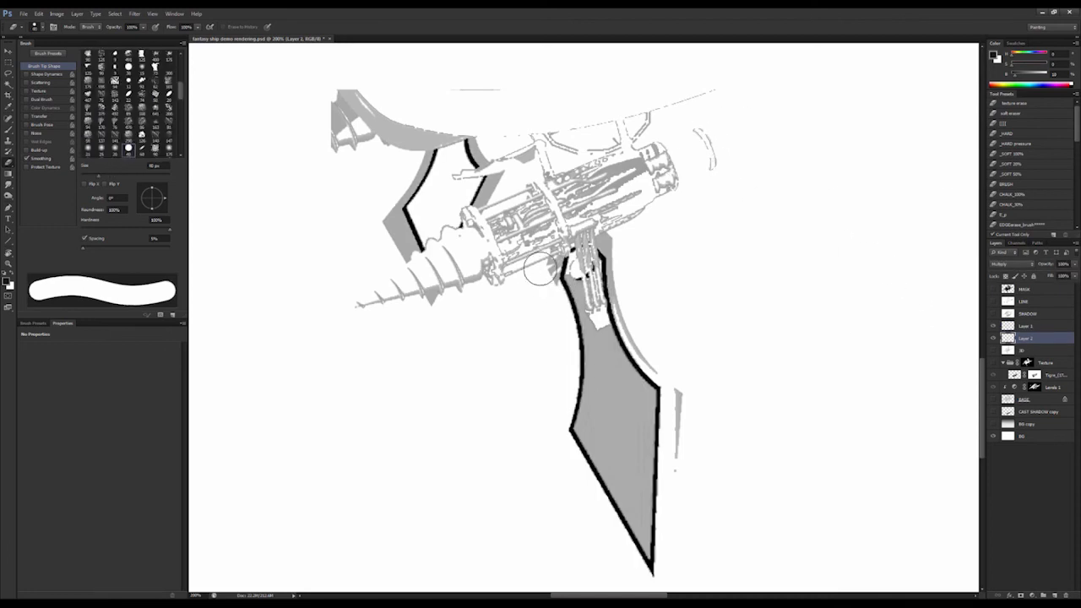
mouse_move(590, 224)
mouse_down()
mouse_move(605, 237)
mouse_move(701, 188)
mouse_move(410, 120)
mouse_up()
key(])
key(])
key(])
mouse_move(327, 175)
mouse_down()
mouse_move(369, 125)
mouse_move(695, 168)
mouse_move(465, 290)
mouse_move(420, 137)
mouse_up()
key(])
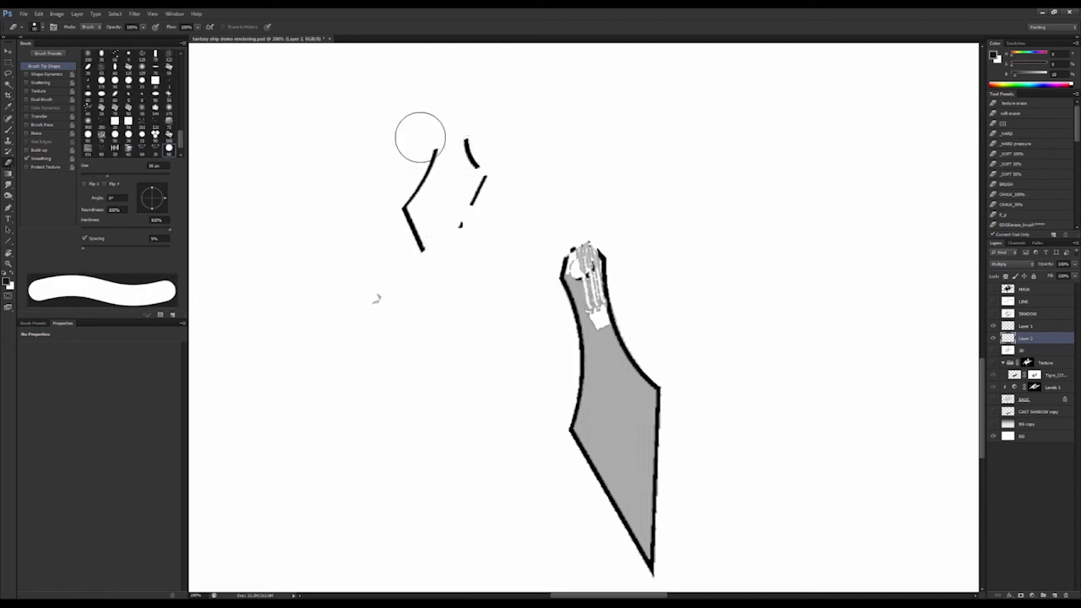
- Show the base, texture and line layers again and compare the ship with and without the fin layers
key(alt+space)
alt+click(429, 244)
drag(997, 342, 997, 411)
click(994, 325)
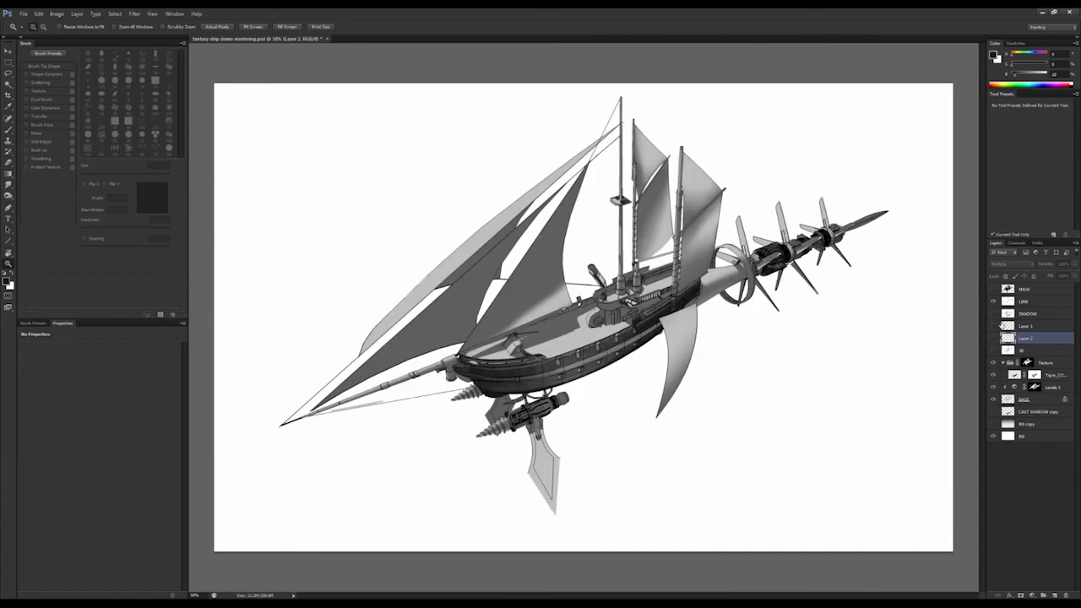
click(993, 328)
- Select both fin layers and move them into the Texture group above the wood texture
click(897, 380)
drag(914, 329, 938, 301)
shift+click(1010, 327)
drag(1010, 328, 1013, 368)
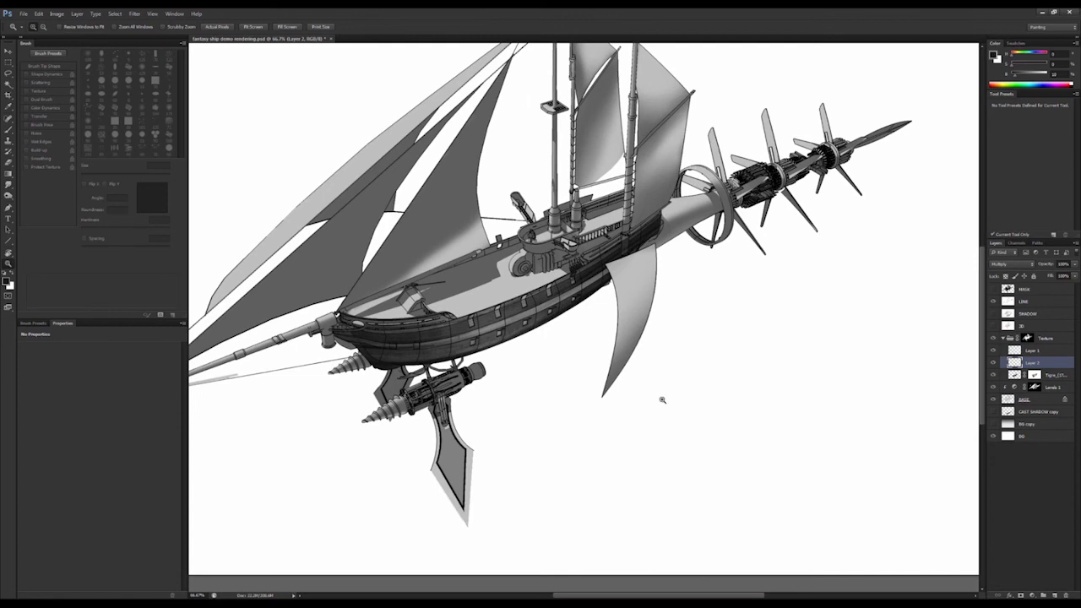
- Sample the grey of the lower fin's inner panel as the painting colour
click(491, 432)
click(436, 465)
key(ctrl+z)
key(ctrl+z)
key(alt+shift+bracketright)
alt+click(428, 466)
- Toggle the LINE layer and pick layers at the lower fin to identify which ones cover it
ctrl+click(433, 460)
key(ctrl+comma)
key(ctrl+z)
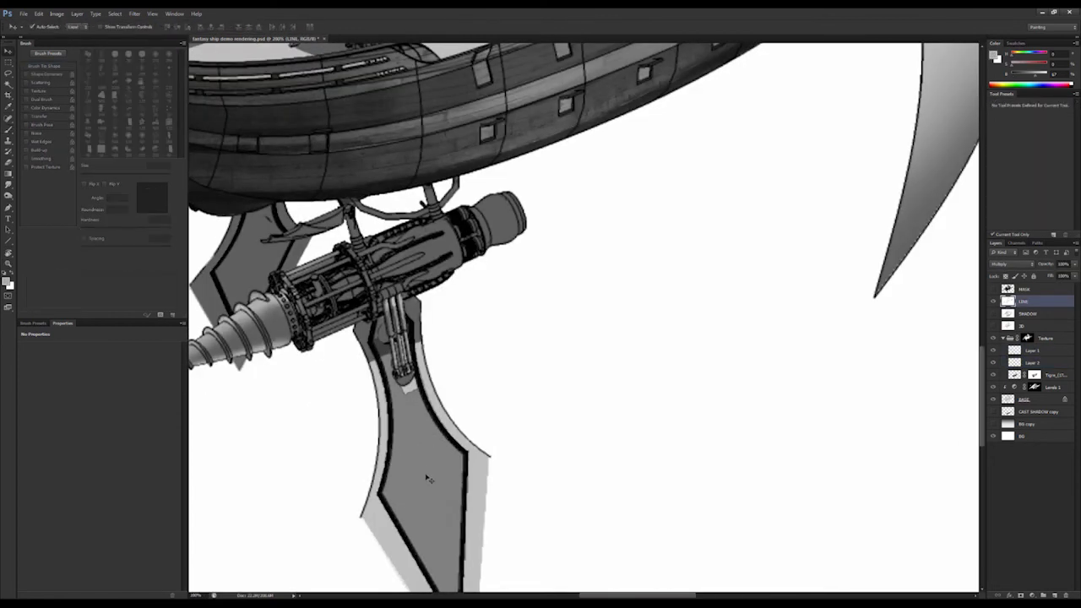
click(1031, 350)
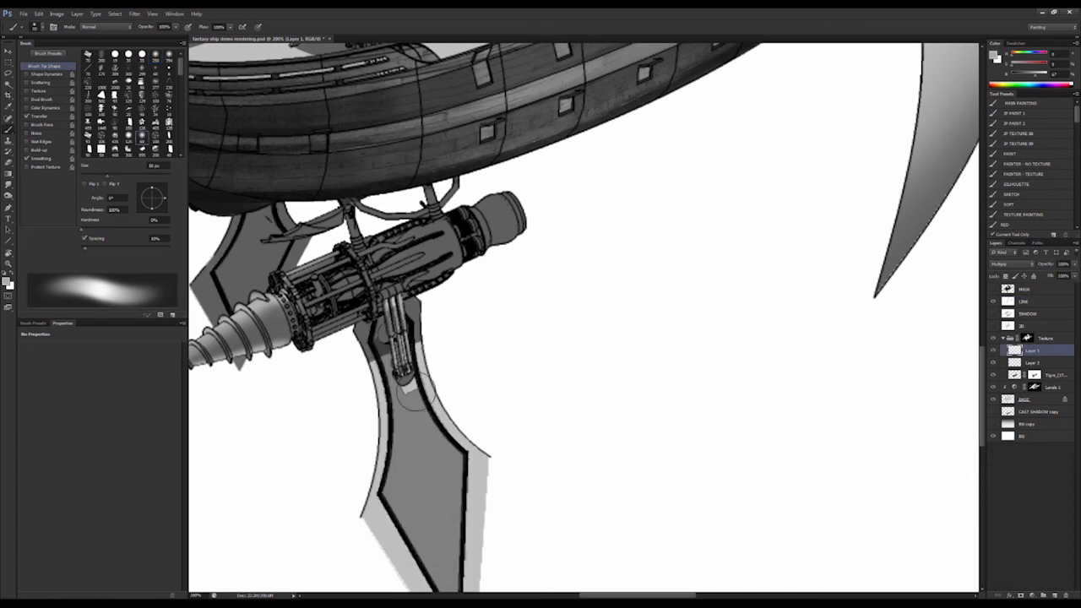
key(period)
key(alt+shift+bracketleft)
ctrl+click(423, 444)
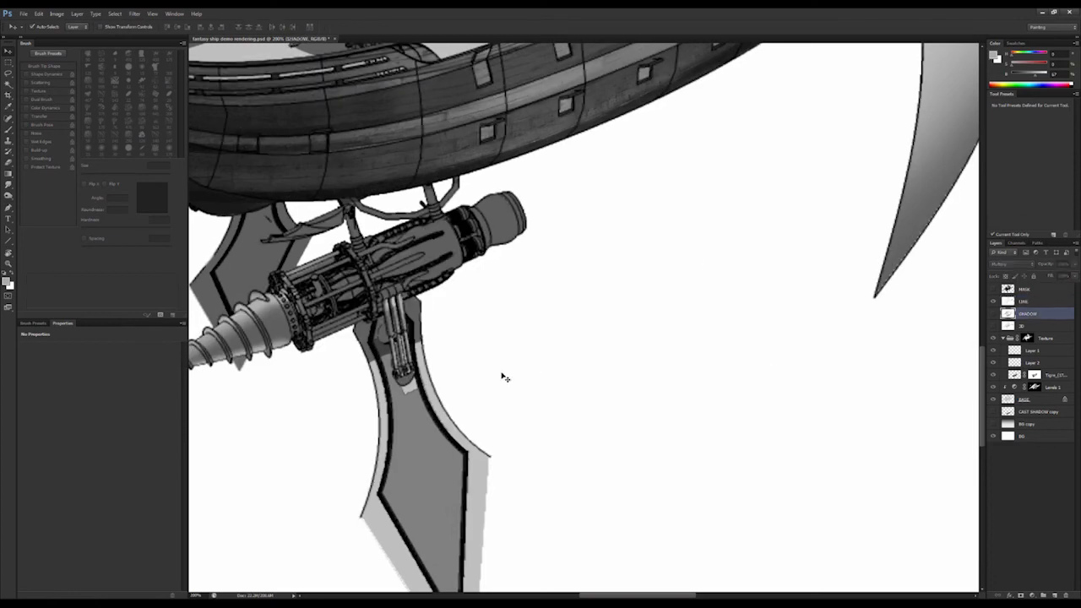
- Lock the LINE layer and select the lower fin's grey panel layer by picking it on the canvas
key(z)
alt+click(771, 333)
alt+click(771, 333)
click(772, 333)
ctrl+click(614, 420)
key(b)
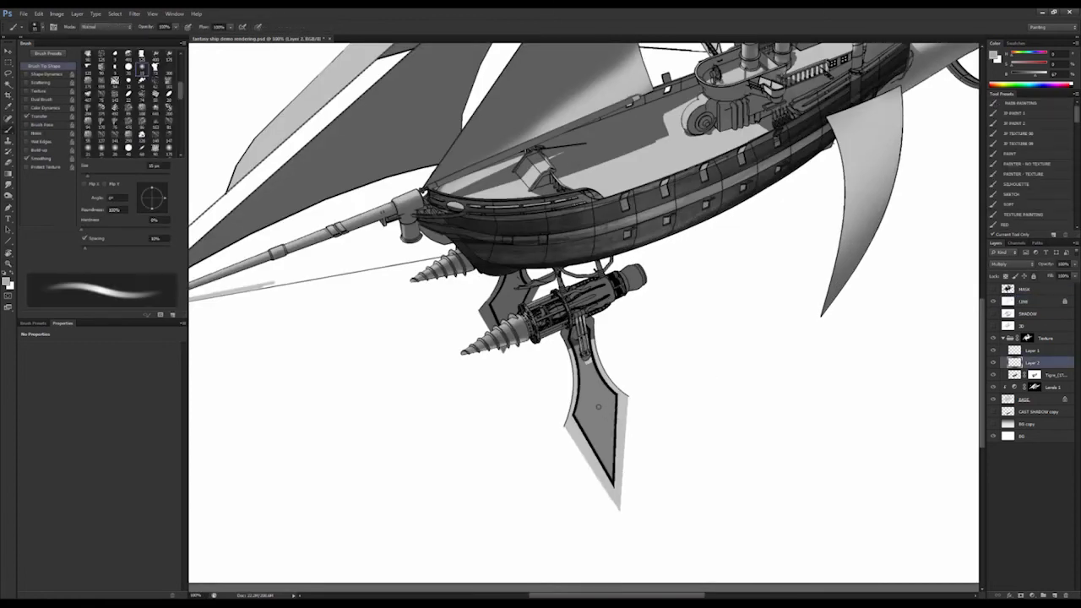
- Toggle the fin detail layers in the Texture group to compare the lower fin with and without its grey panel
click(1013, 349)
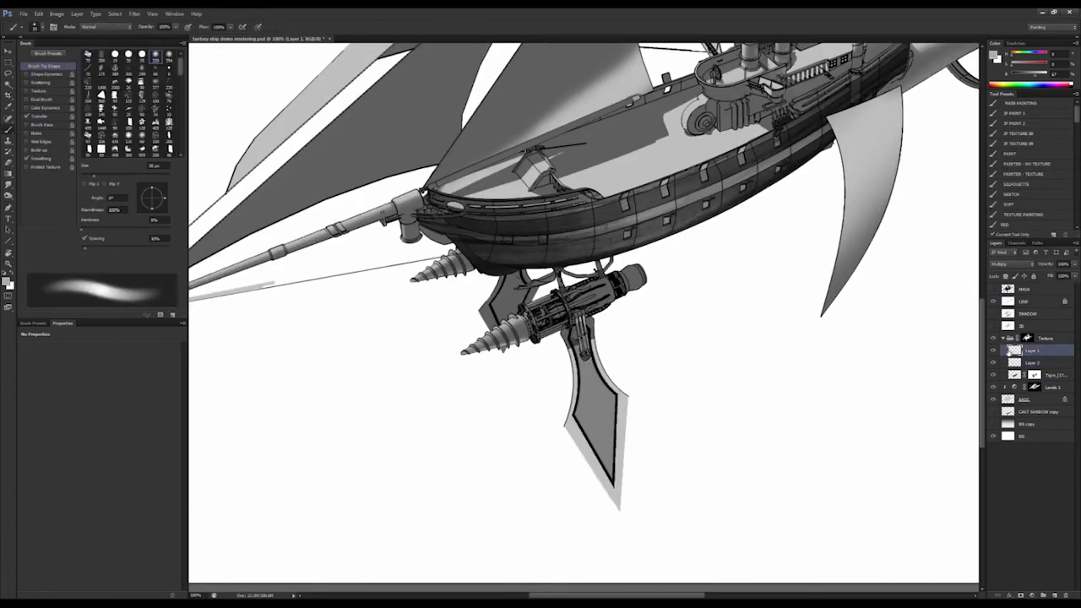
click(1018, 363)
click(994, 363)
click(994, 362)
click(994, 362)
click(993, 362)
click(994, 362)
click(994, 350)
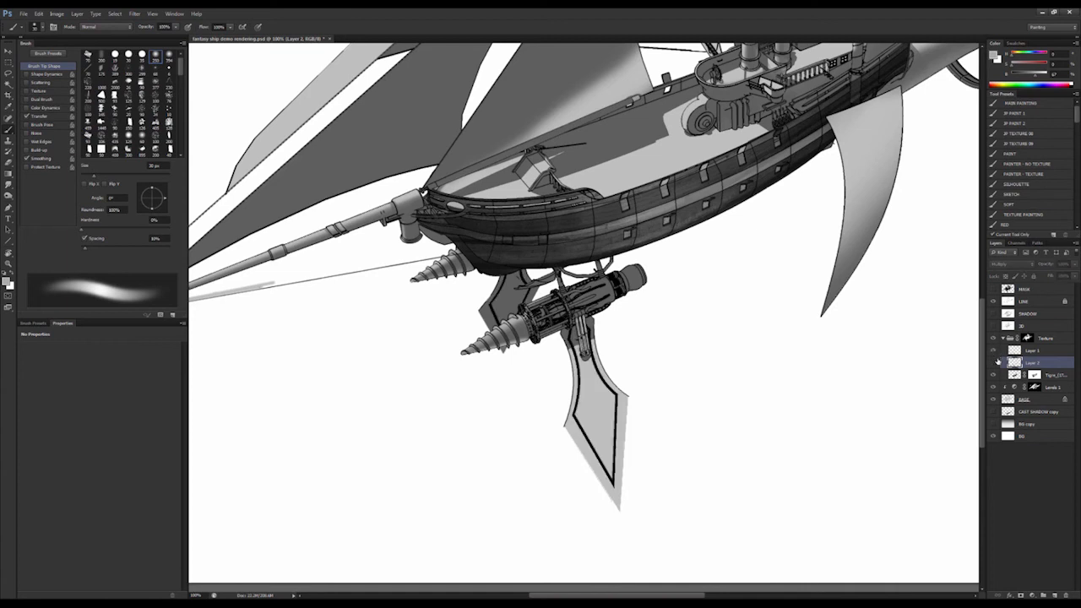
click(993, 363)
- Place the jet fighter photo above the fin layers in the Texture group and disable the group's mask
key(z)
alt+click(862, 388)
drag(829, 360, 779, 394)
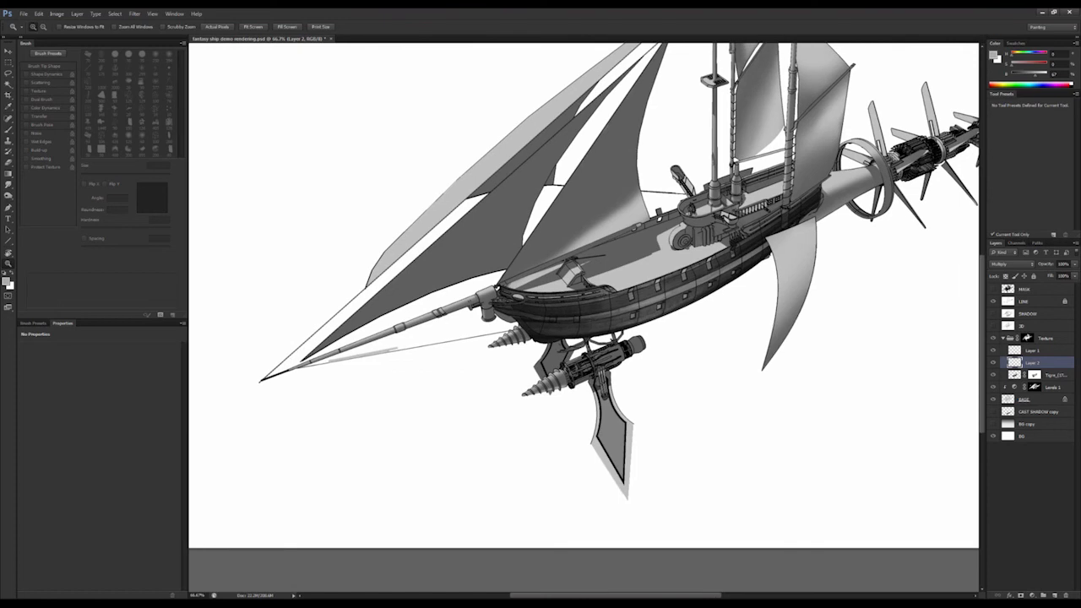
drag(1079, 297, 926, 297)
key(Return)
shift+click(1028, 337)
drag(1014, 364, 1016, 350)
alt+click(809, 381)
- Fully desaturate the jet photo with Hue/Saturation, then rotate and reposition it on the canvas
key(ctrl+u)
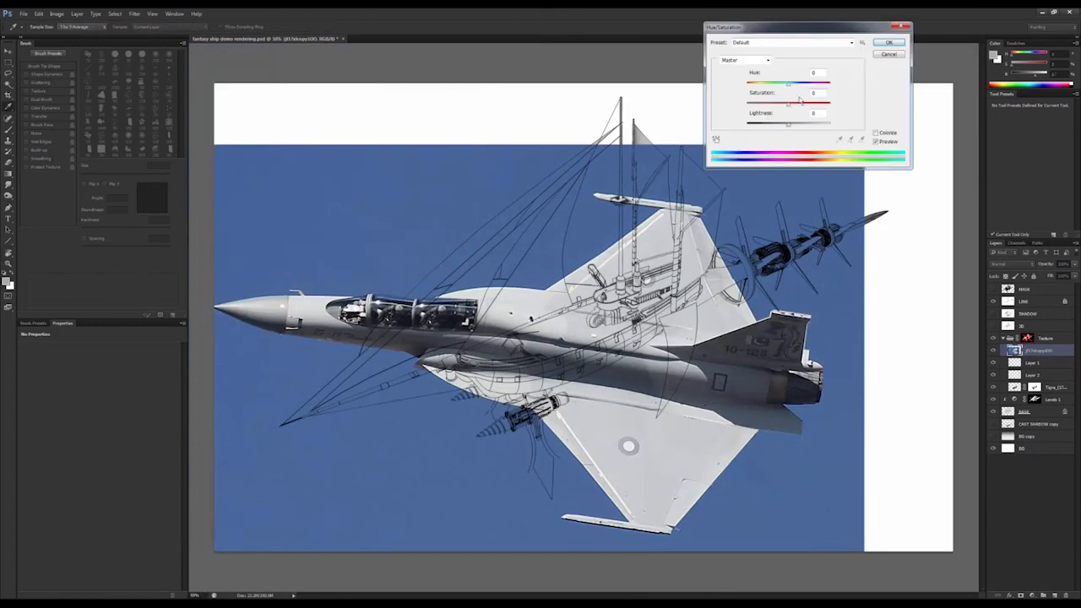
drag(788, 102, 748, 102)
key(Return)
key(ctrl+t)
drag(914, 286, 899, 236)
drag(690, 396, 596, 421)
key(Return)
- Cut a rectangular section of the jet's wings and fuselage onto its own layer and delete the rest of the photo
key(m)
drag(384, 165, 733, 545)
key(ctrl+x)
key(Delete)
key(ctrl+v)
- Scale down the jet cut-out and place it over the ship's lower fins
key(ctrl+t)
alt+shift+drag(734, 163, 645, 273)
drag(574, 374, 569, 445)
key(Return)
- Set the jet cut-out's blend mode to Overlay and re-enable the Texture group's mask
click(1017, 264)
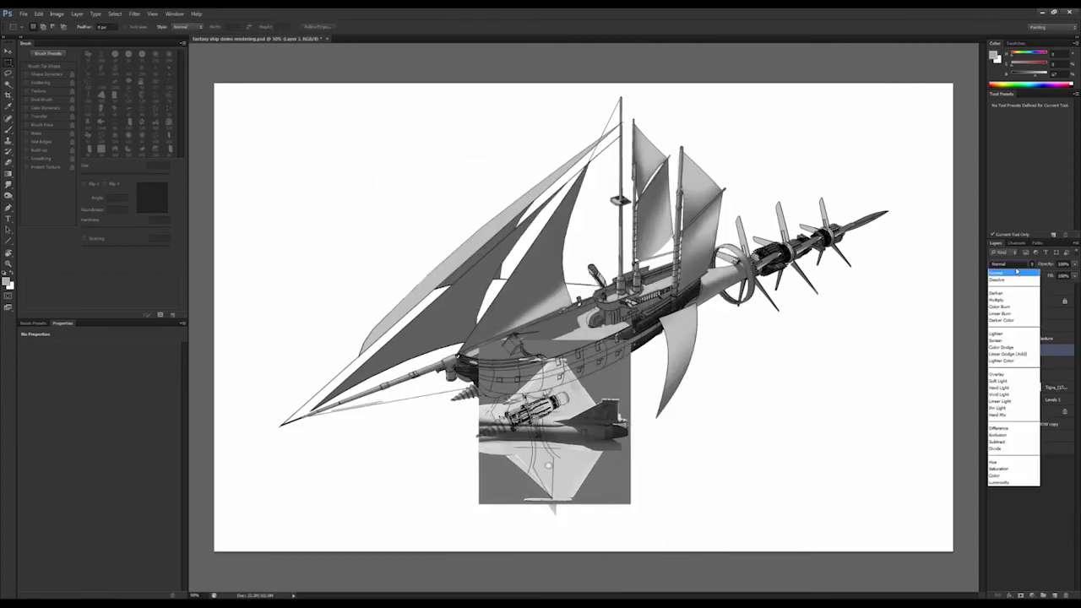
click(1002, 374)
key(z)
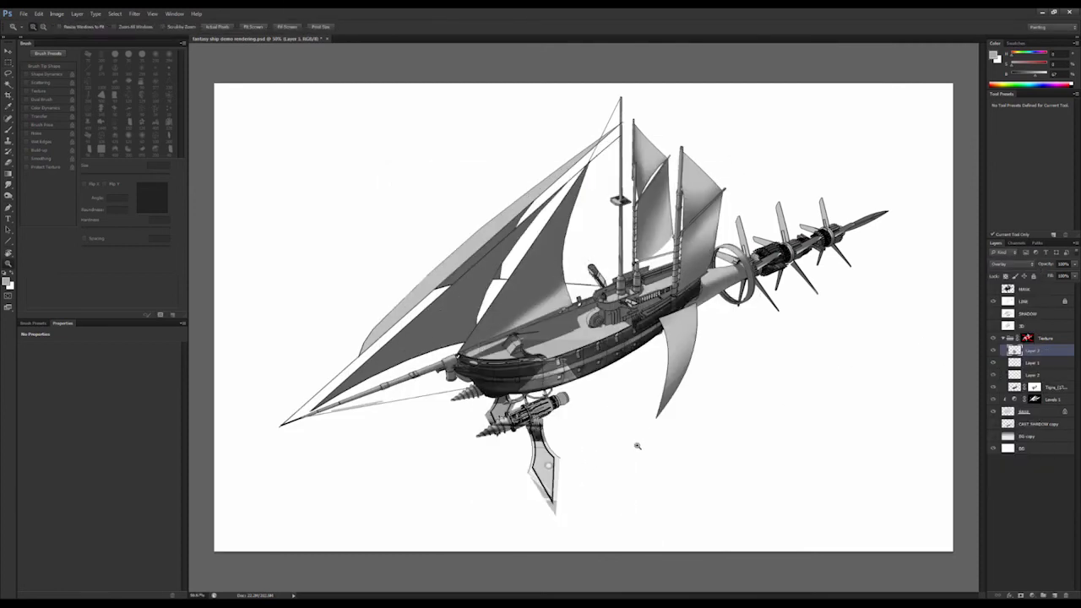
click(634, 442)
click(1026, 339)
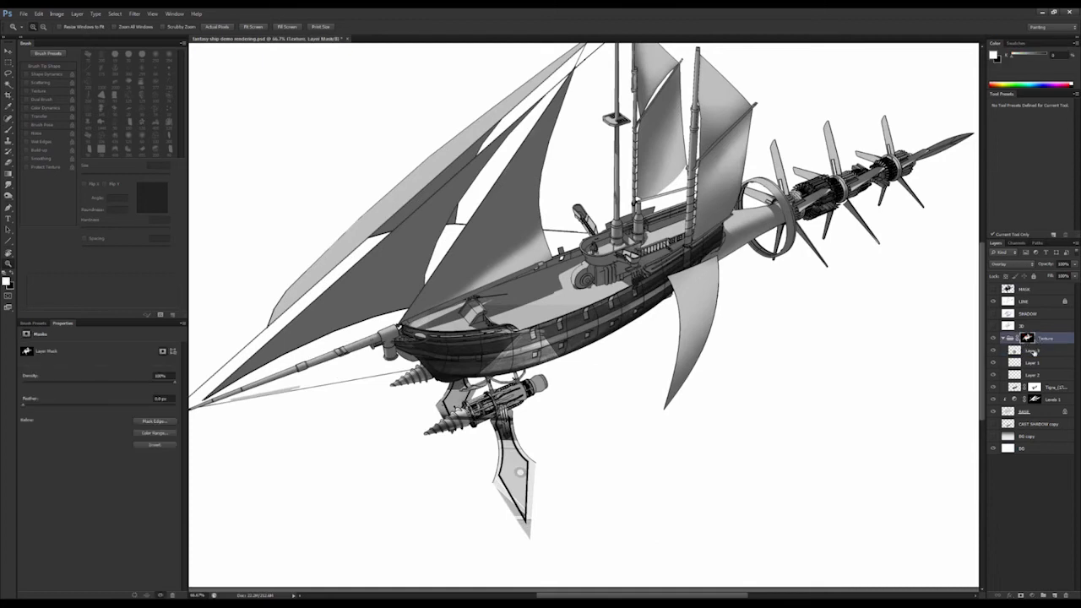
- Rotate and shift the jet cut-out so its wing details line up with the lower front fin
click(1033, 351)
drag(675, 407, 736, 380)
key(ctrl+t)
drag(607, 428, 592, 413)
drag(707, 342, 703, 415)
drag(623, 407, 662, 436)
drag(762, 343, 737, 292)
drag(668, 382, 606, 420)
drag(683, 338, 396, 510)
drag(666, 412, 741, 322)
drag(627, 415, 565, 422)
drag(685, 413, 671, 354)
drag(600, 398, 589, 401)
key(Return)
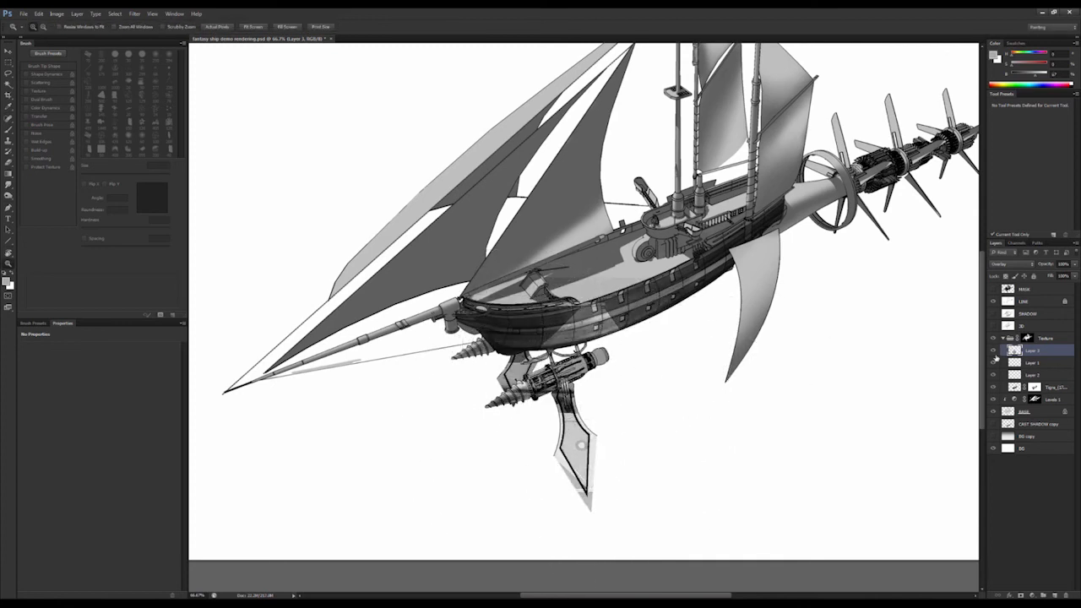
- Duplicate the jet texture layer, hide the original, and add a black mask to the copy
key(ctrl+j)
click(992, 363)
click(1032, 363)
click(1035, 351)
alt+click(1020, 595)
- Reveal the jet texture on the lower front fin by painting the mask white with the Silhouette brush preset
key(b)
key(bracketright)
key(bracketright)
key(bracketright)
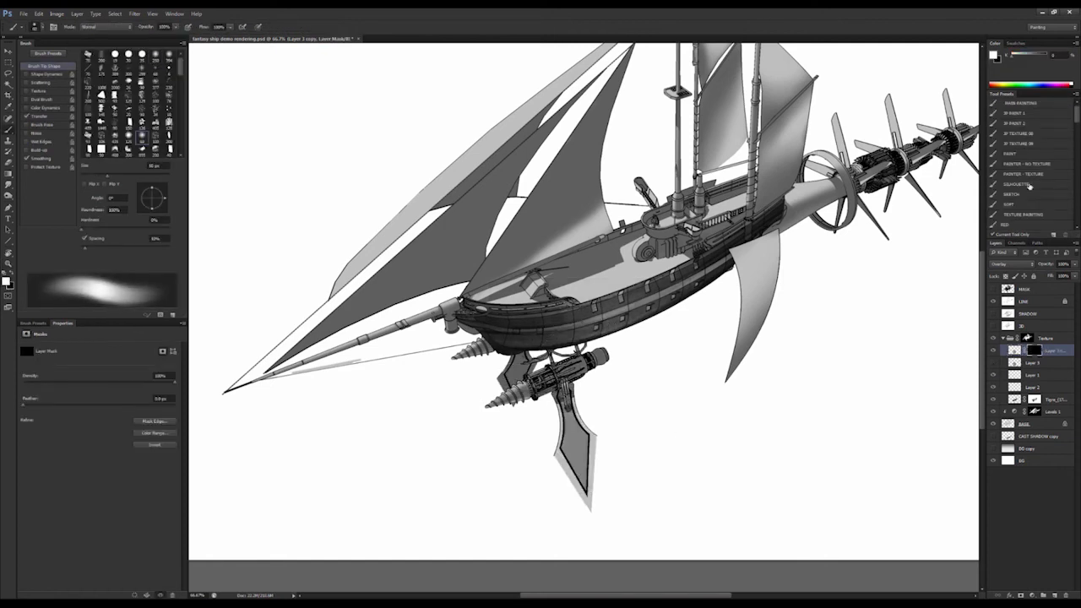
click(1028, 185)
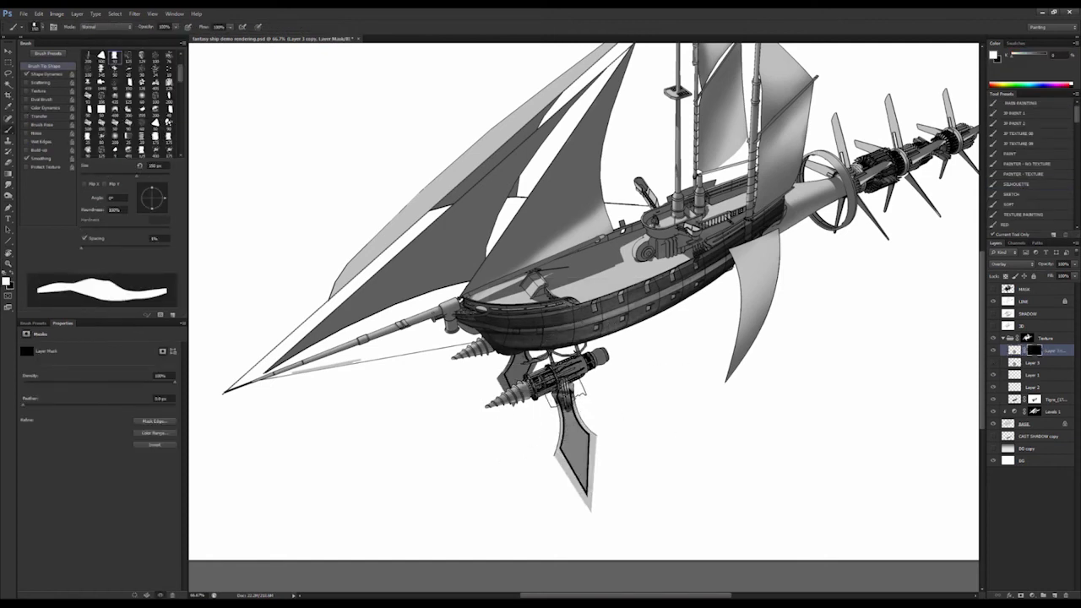
- Transform the masked jet texture independently of its mask, turning it so the wing panel lines cross the fin
key(ctrl+t)
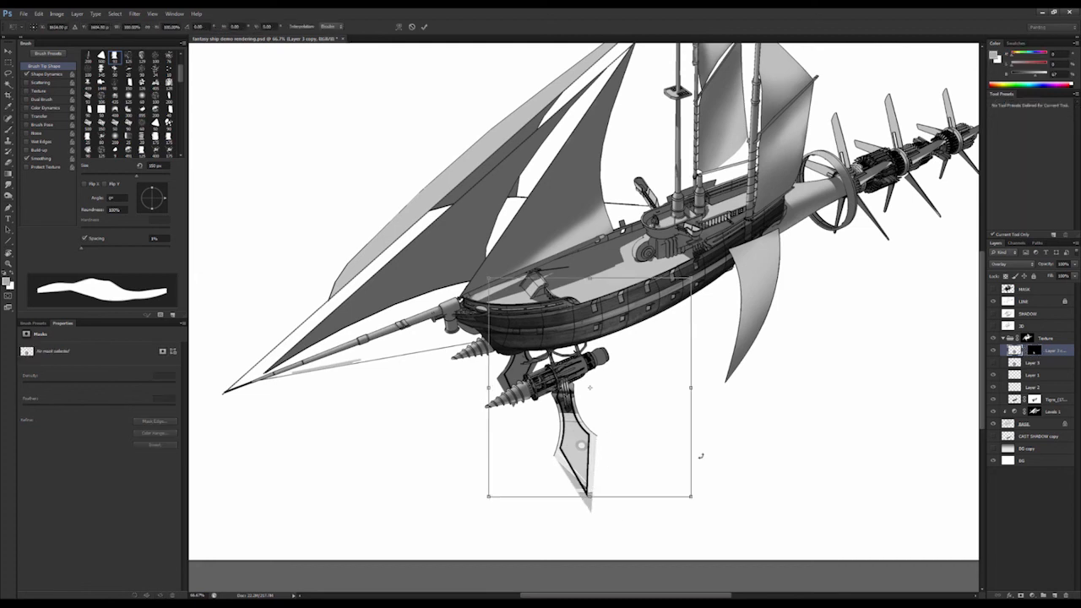
drag(721, 463, 661, 372)
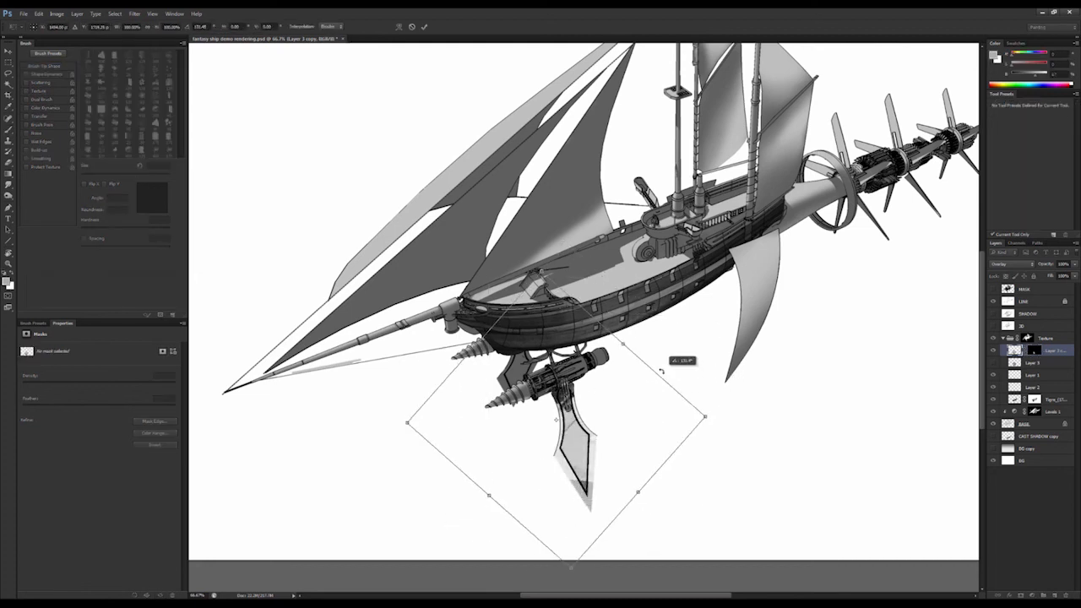
drag(706, 419, 616, 397)
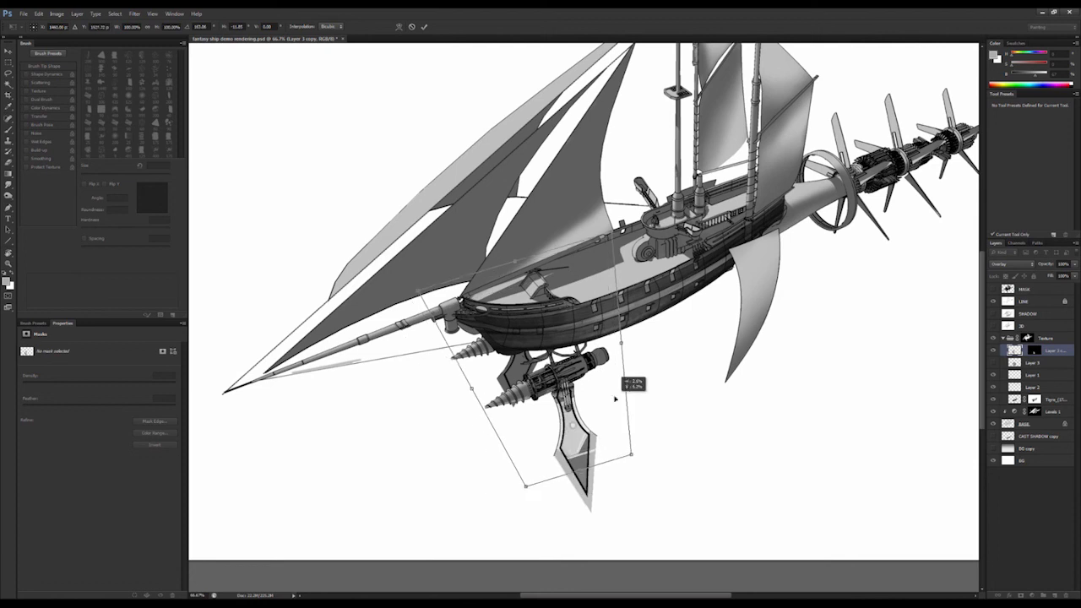
drag(578, 469, 599, 538)
mouse_move(584, 436)
mouse_down()
mouse_move(576, 395)
mouse_move(634, 375)
mouse_move(591, 440)
mouse_up()
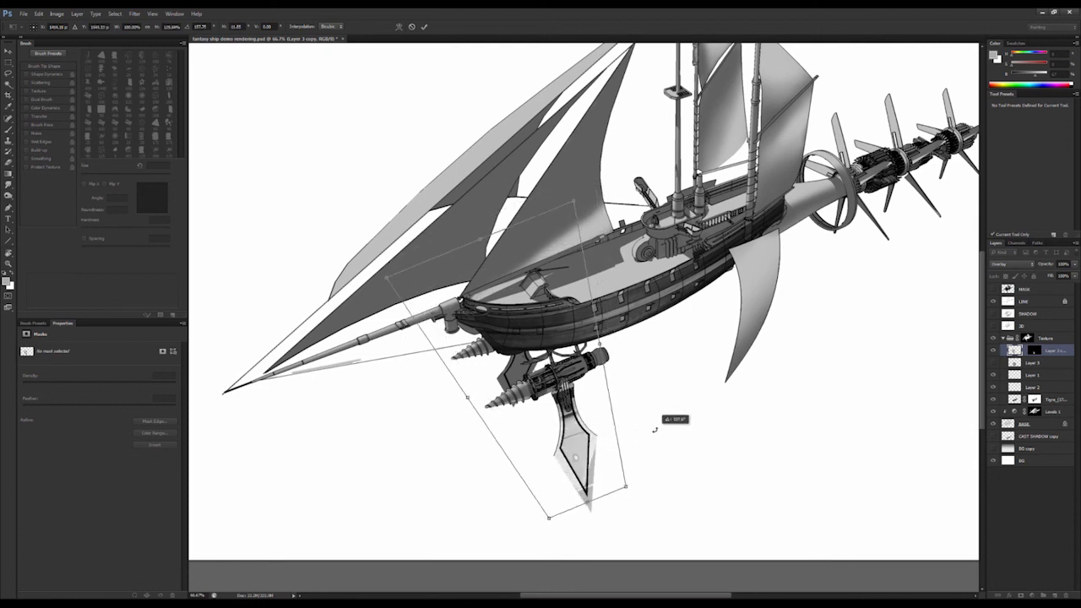
key(Return)
key(b)
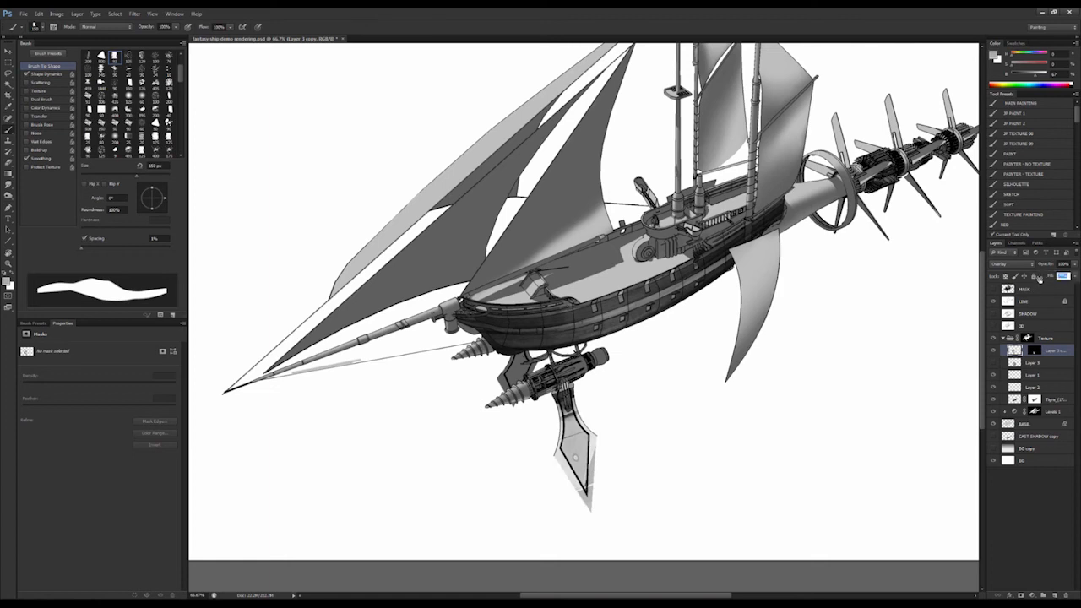
- Rotate, scale and reposition the masked jet texture again to refine how its panel lines fit the lower fin
key(ctrl+t)
drag(639, 439, 680, 488)
drag(576, 488, 512, 502)
drag(717, 445, 539, 513)
drag(622, 392, 641, 475)
drag(724, 405, 584, 545)
drag(568, 486, 680, 462)
drag(752, 423, 752, 428)
drag(668, 450, 669, 455)
mouse_move(516, 251)
alt+mouse_down()
mouse_move(538, 317)
mouse_move(534, 336)
alt+mouse_up()
key(Return)
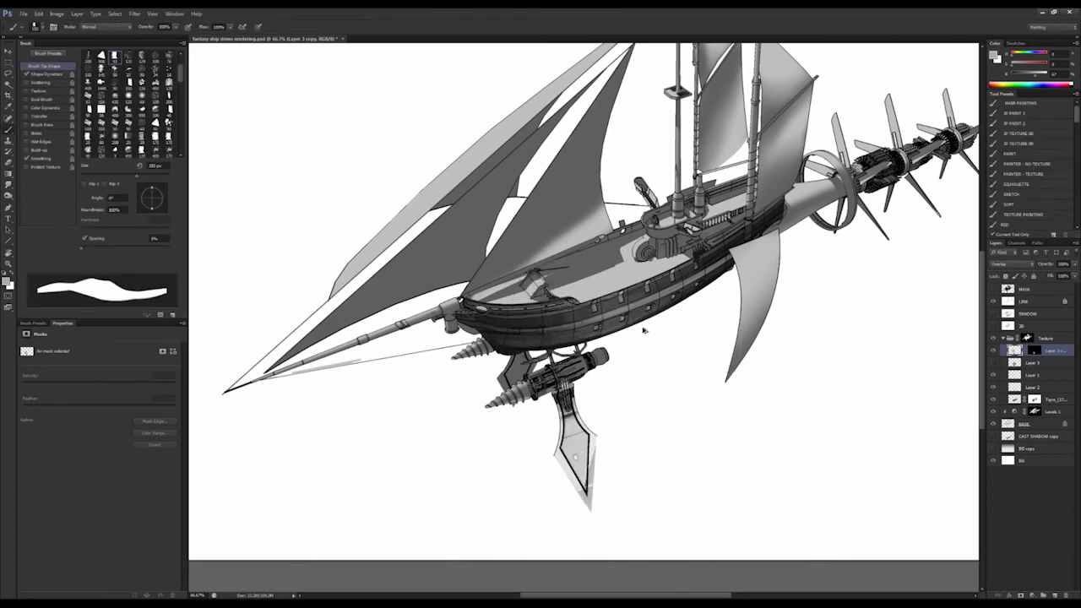
key(ctrl+t)
drag(767, 384, 735, 414)
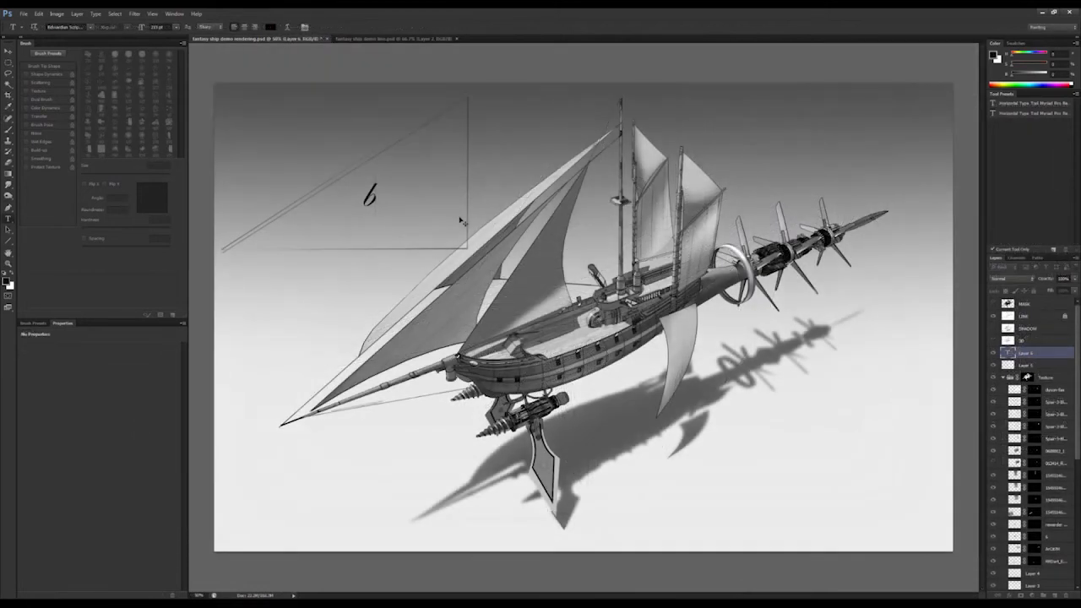
- Change the letter b from the script font to a thin sans-serif font
click(90, 28)
click(86, 55)
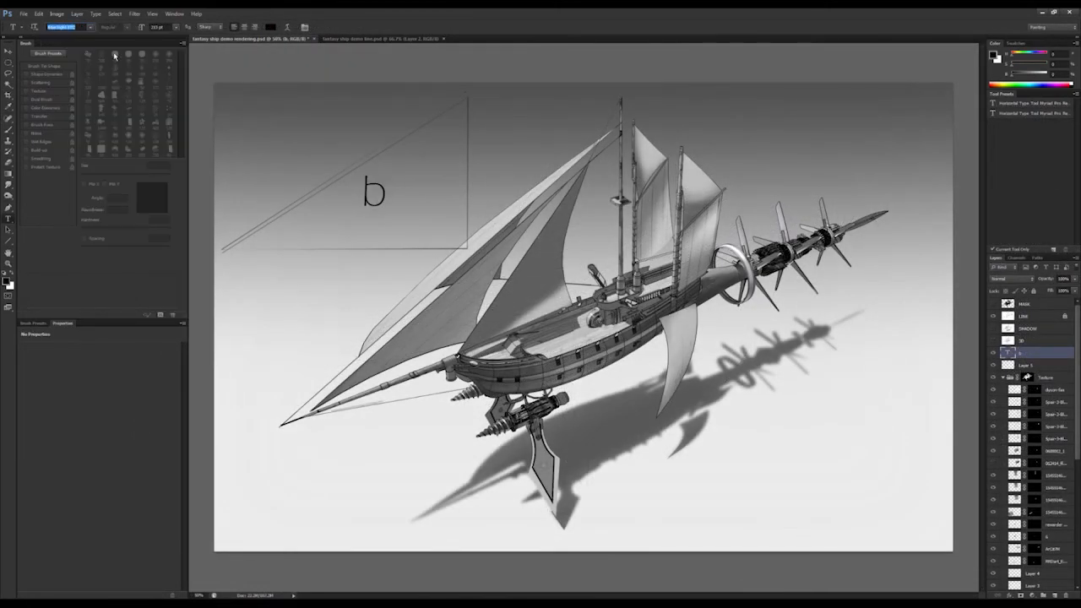
- Try to stack a duplicate of the letter b directly below the original and merge the two
key(ctrl+j)
key(v)
key(shift+Down)
key(shift+Down)
key(shift+Down)
key(shift+Down)
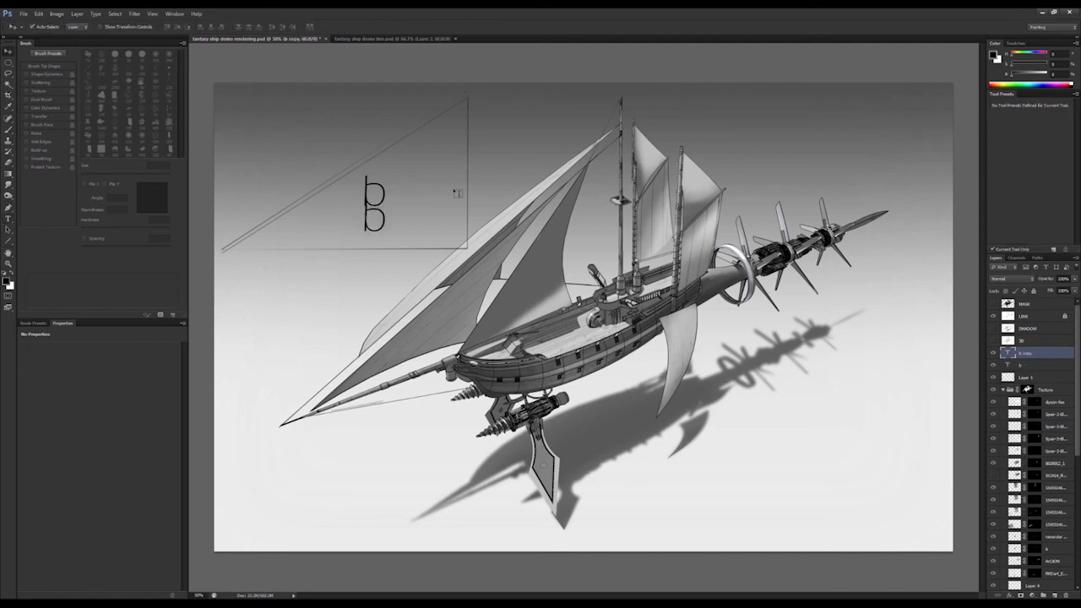
key(ctrl+e)
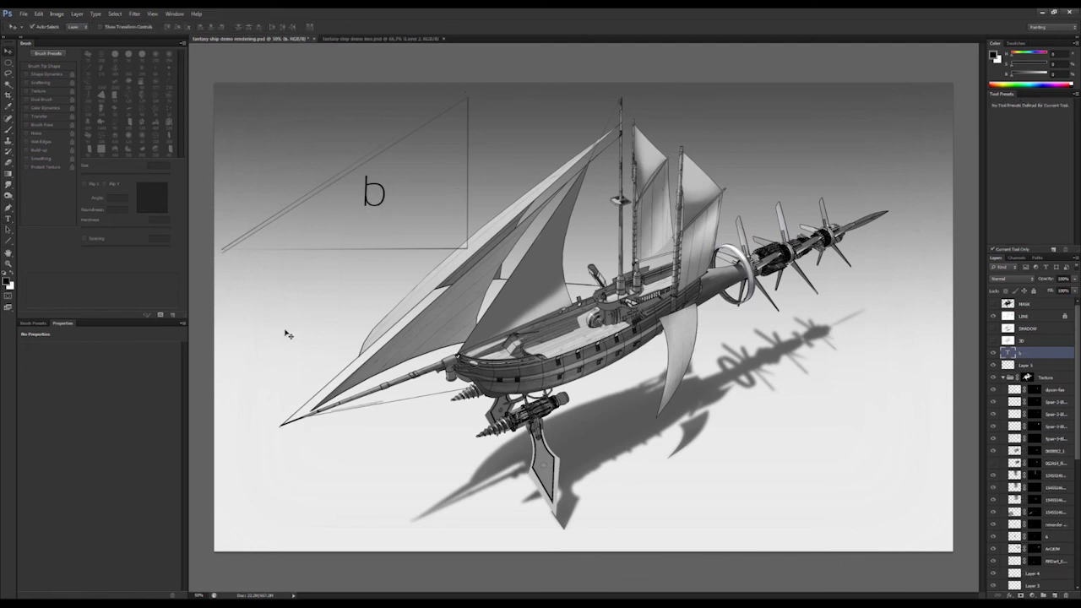
- Rasterize the letter b, remove its stem with a rectangular selection, and draw a longer straight stem with the Silhouette brush
key(m)
alt+scroll(300, 216, up, 1)
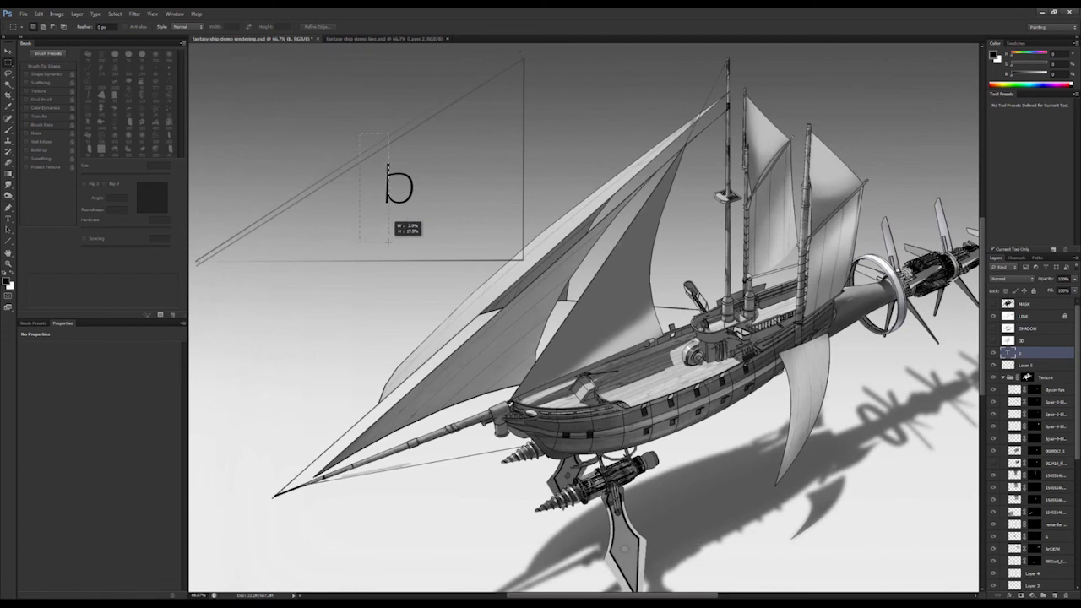
drag(391, 244, 389, 244)
key(b)
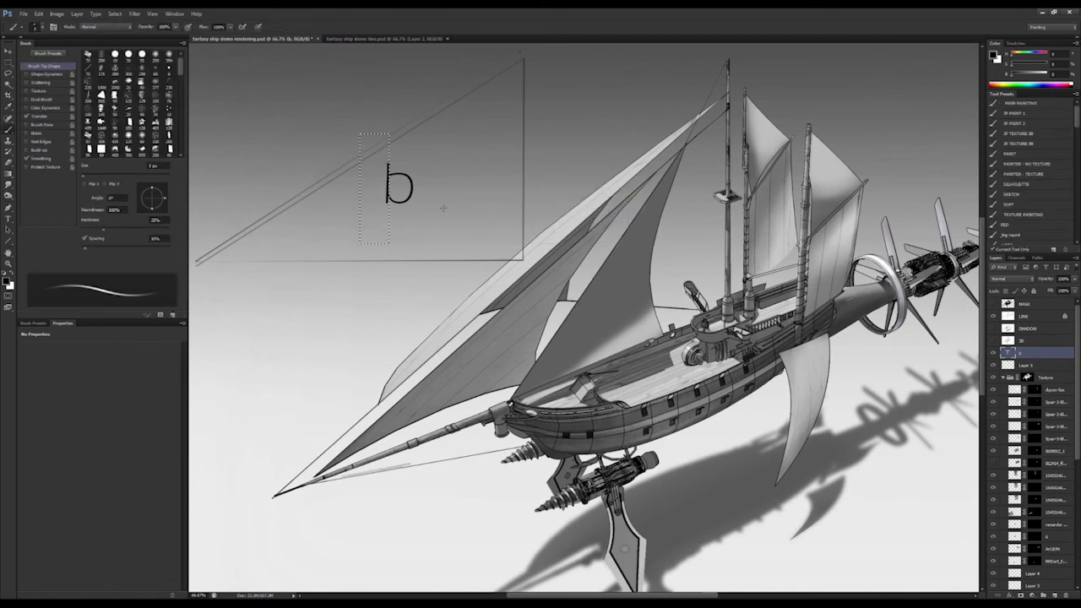
click(1023, 184)
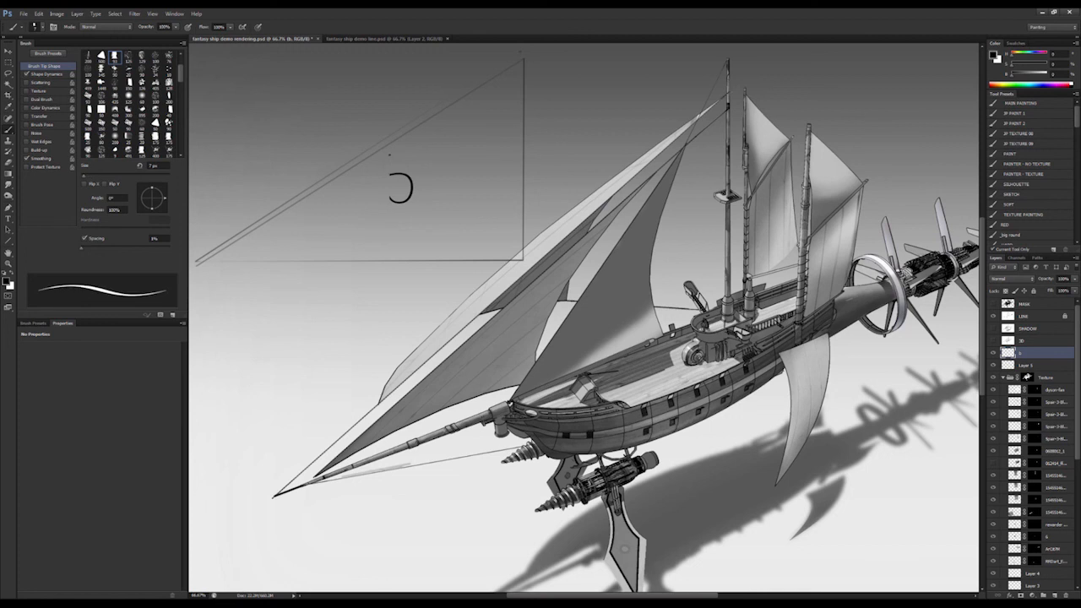
- Trim the lower end of the new stem with an enlarged eraser
key(e)
key(bracketright)
key(bracketright)
key(bracketright)
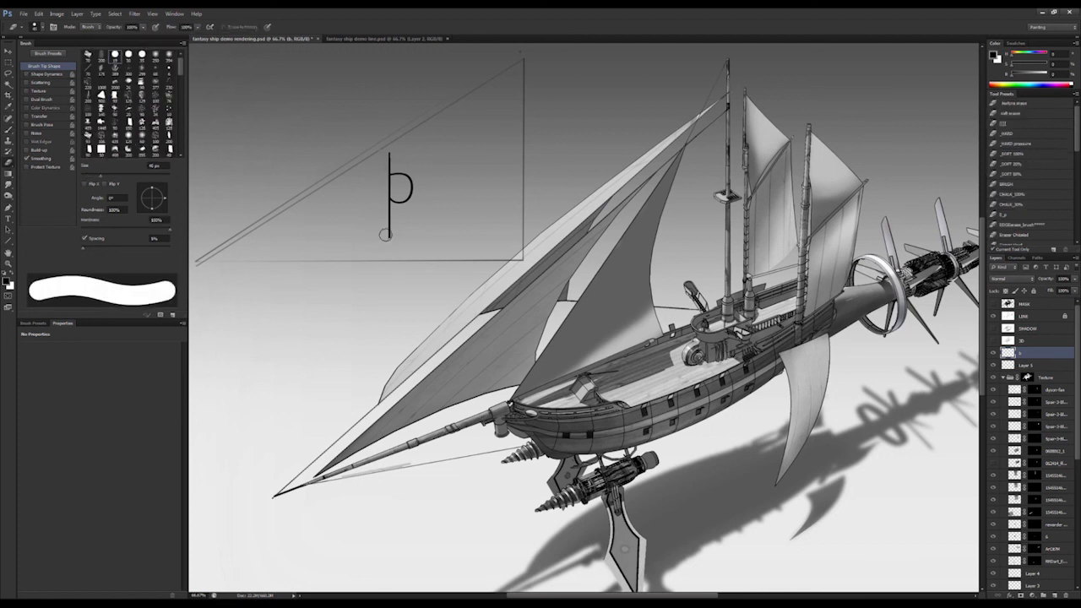
drag(385, 236, 406, 234)
- Duplicate the ringed stem downward and repeat the transform to build a continuous vertical strip of seven rings
key(z)
alt+click(403, 227)
key(ctrl+j)
key(v)
key(ctrl+t)
key(Return)
key(ctrl+shift+alt+t)
key(ctrl+shift+alt+t)
key(ctrl+shift+alt+t)
key(ctrl+shift+alt+t)
- Merge the repeated ring pieces into a single strip layer
key(ctrl+e)
key(ctrl+e)
key(ctrl+e)
key(ctrl+e)
key(ctrl+e)
key(ctrl+e)
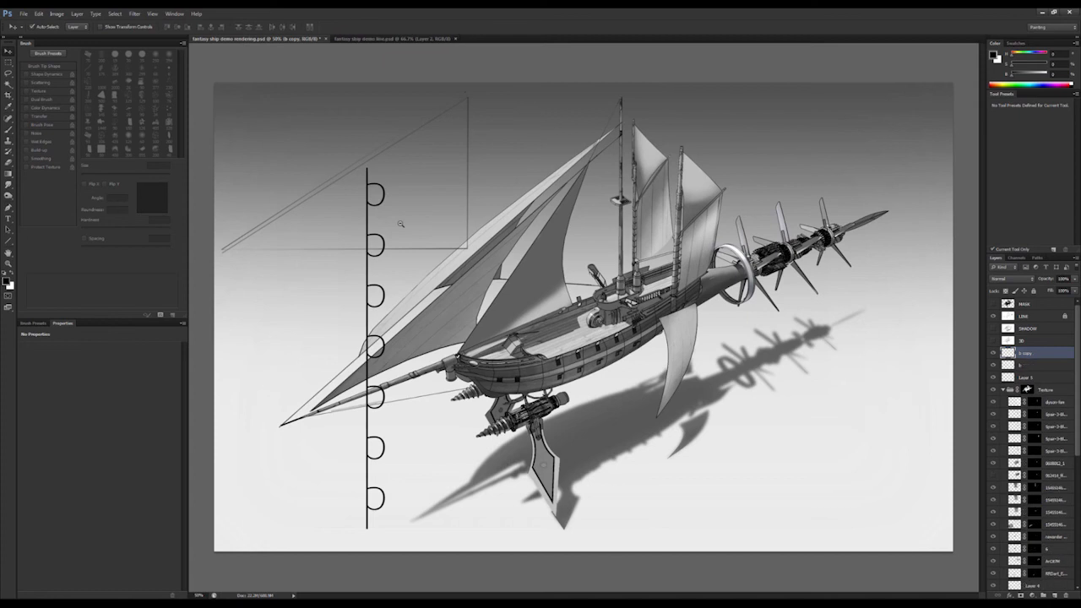
- Duplicate the ring strip, then rotate, shrink and place one strip along the diagonal edge of the sketched triangular sail
key(ctrl+t)
drag(379, 307, 396, 189)
key(Return)
key(ctrl+j)
key(ctrl+t)
drag(584, 210, 612, 351)
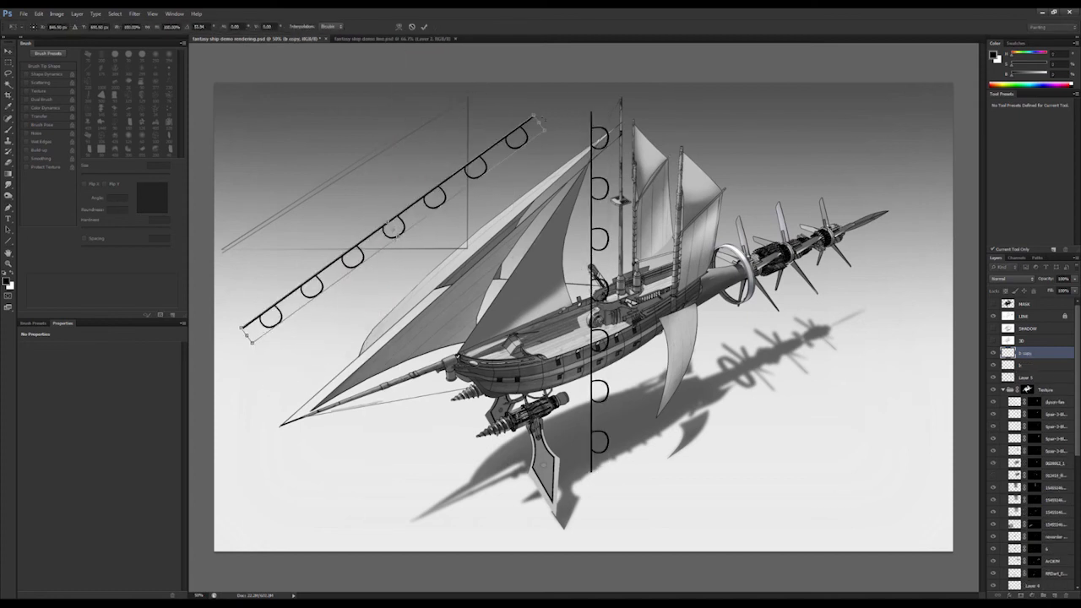
mouse_move(544, 130)
alt+shift+mouse_down()
mouse_move(485, 167)
mouse_move(431, 133)
mouse_move(428, 118)
alt+shift+mouse_up()
mouse_move(491, 115)
mouse_down()
mouse_move(496, 129)
mouse_move(471, 111)
mouse_move(442, 123)
mouse_up()
key(Return)
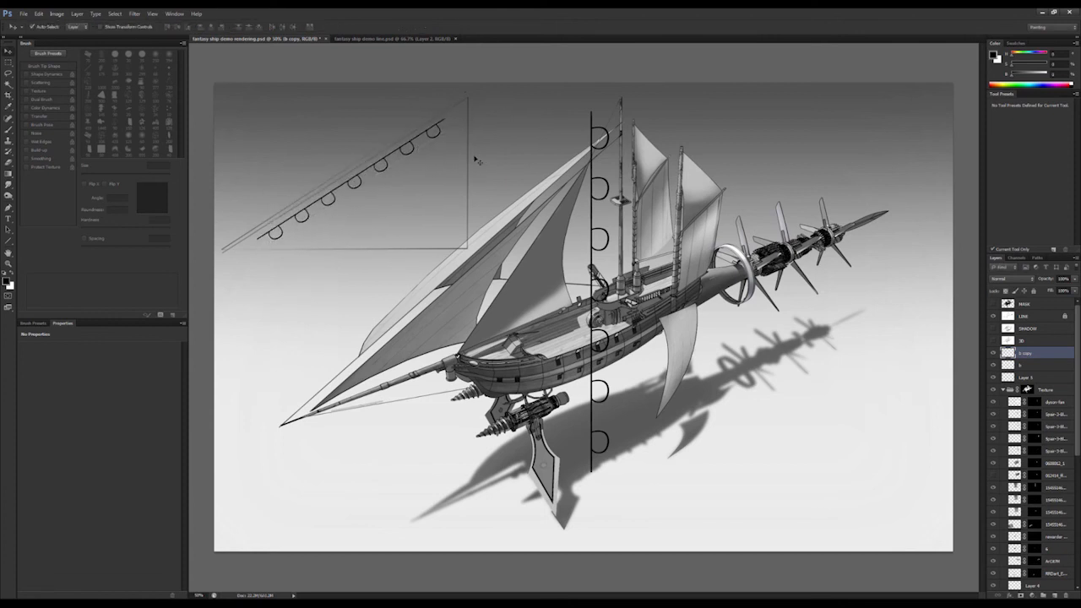
- Try to turn the original vertical ring strip horizontal and fit it to the sketched sail
click(1033, 366)
key(ctrl+t)
shift+drag(688, 226, 541, 208)
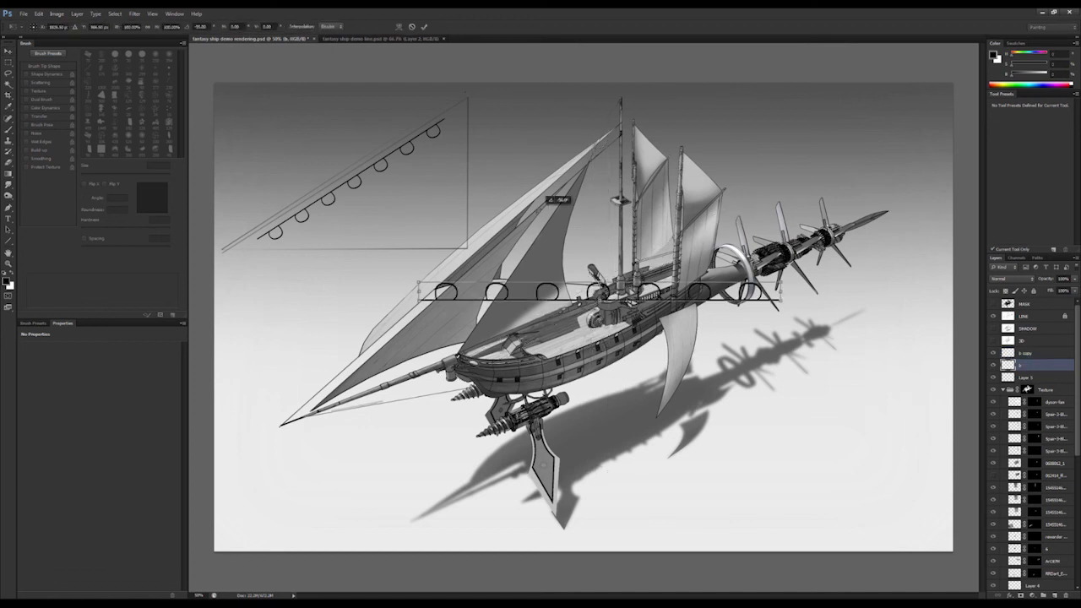
drag(633, 298, 454, 248)
shift+drag(602, 231, 459, 234)
key(Return)
key(ctrl+z)
- Delete the original vertical ring strip and duplicate the diagonal strip on the sketched sail
key(Delete)
click(1016, 355)
key(ctrl+j)
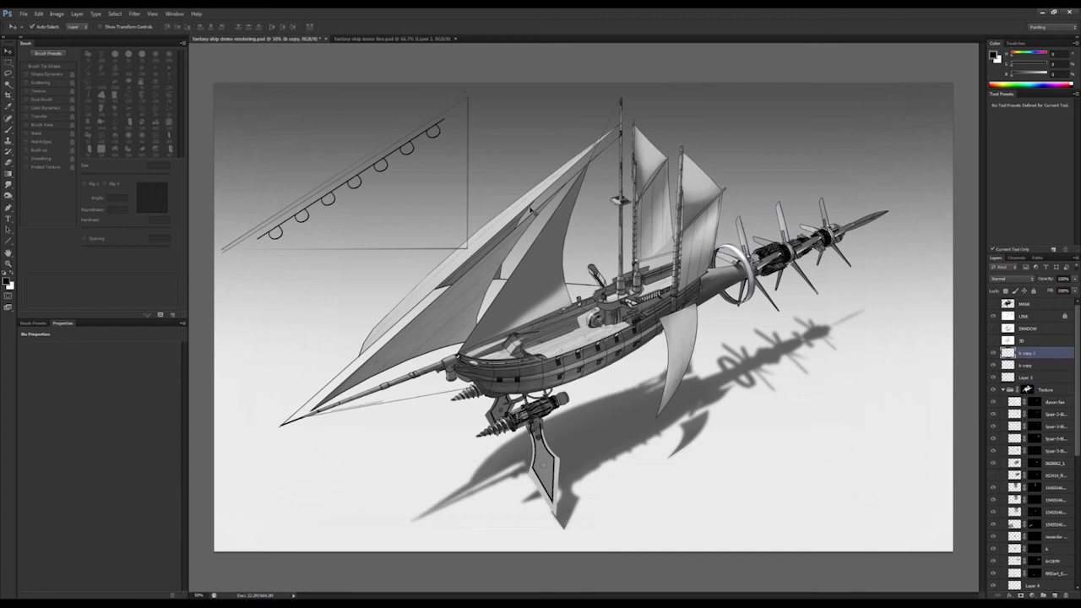
- Restore the deleted vertical ring strip, then duplicate the diagonal strip and rotate the copy horizontal near the sketched sail's lower edge
key(ctrl+alt+z)
key(ctrl+alt+z)
key(ctrl+j)
key(ctrl+t)
shift+drag(490, 165, 150, 97)
drag(473, 168, 467, 227)
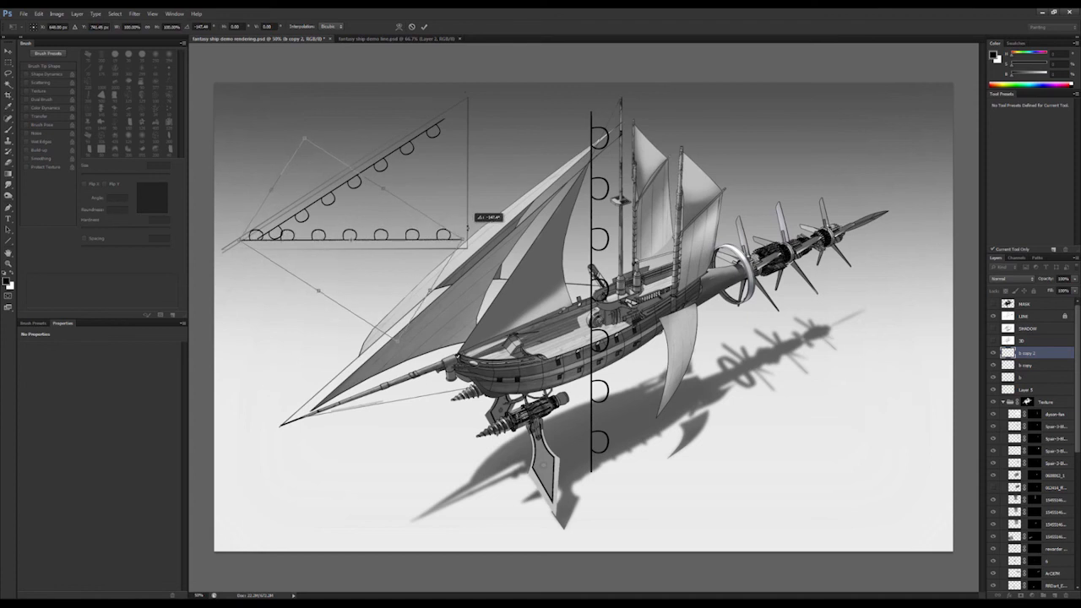
key(Return)
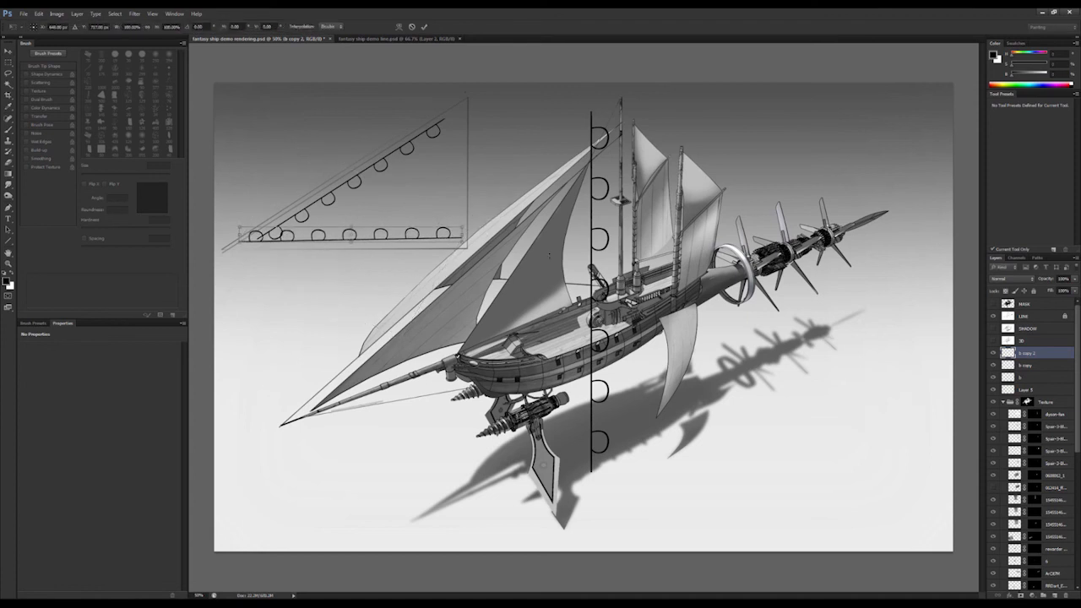
key(Return)
- Nudge the horizontal ring strip down onto the sketched sail's lower edge and erase the ring crowding its sharp corner
key(ctrl+t)
drag(569, 241, 570, 238)
key(Return)
key(shift+Down)
key(shift+Down)
key(shift+Down)
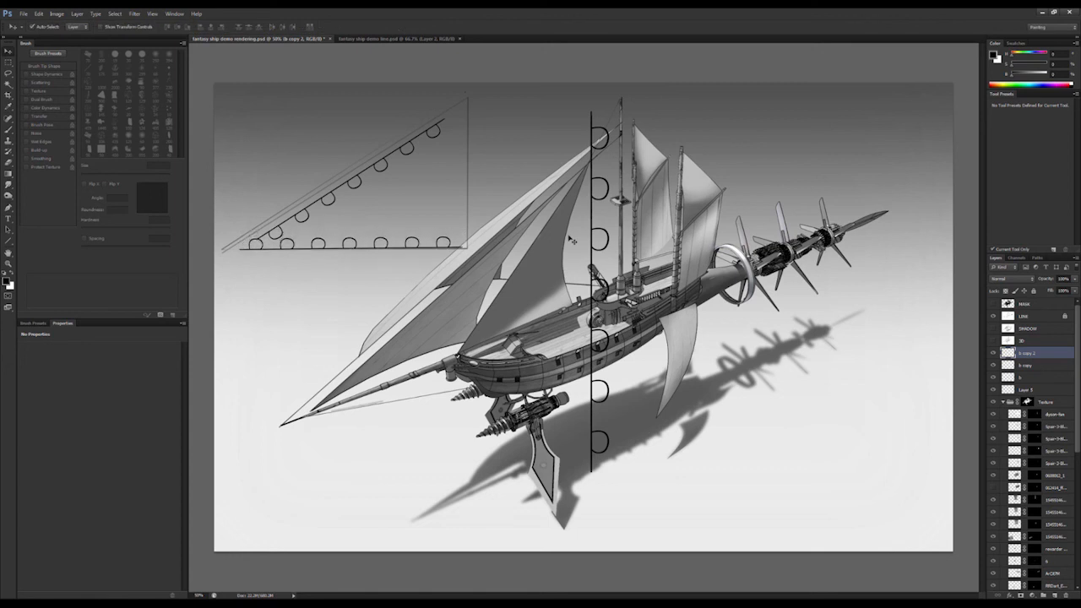
key(b)
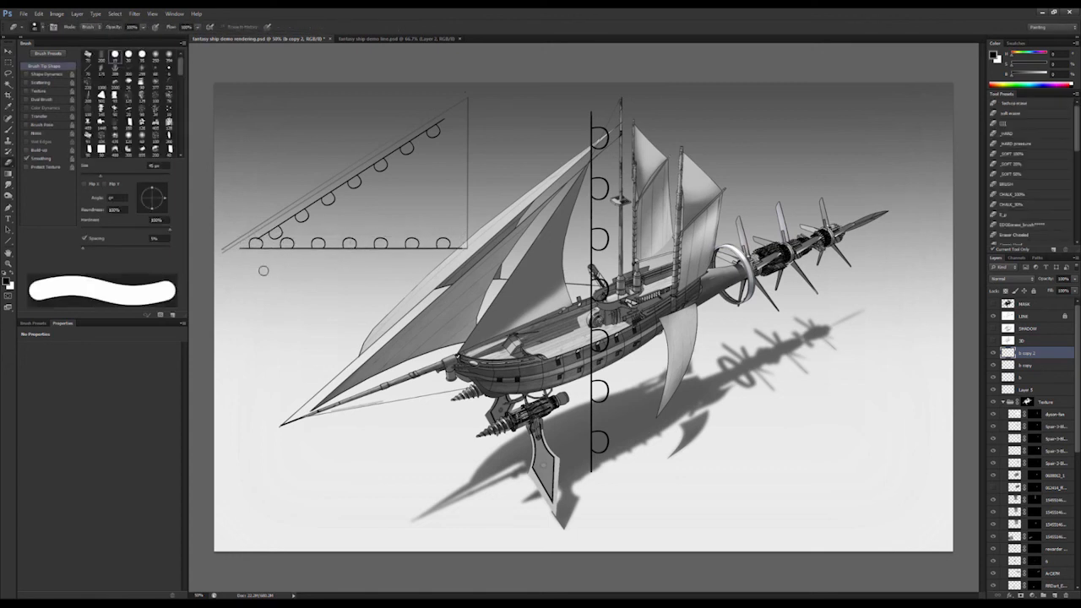
- Duplicate the horizontal ring strip, rotate the copy vertical and place it along the sketched sail's upright edge
key(ctrl+j)
key(ctrl+t)
shift+drag(483, 260, 375, 137)
key(Return)
key(ctrl+t)
mouse_move(355, 230)
mouse_down()
mouse_move(463, 196)
mouse_move(461, 319)
mouse_up()
key(Return)
key(ctrl+t)
key(Return)
- Erase the excess ring and line end of the vertical strip at the triangle's right-angle corner
key(e)
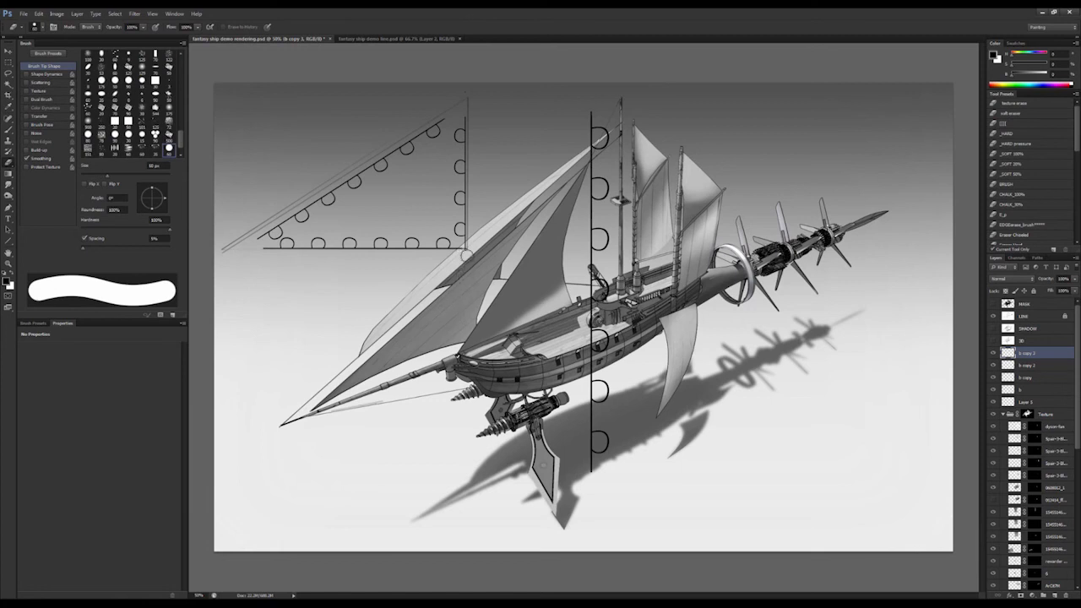
ctrl+click(460, 230)
drag(424, 205, 517, 354)
key(r)
click(1016, 125)
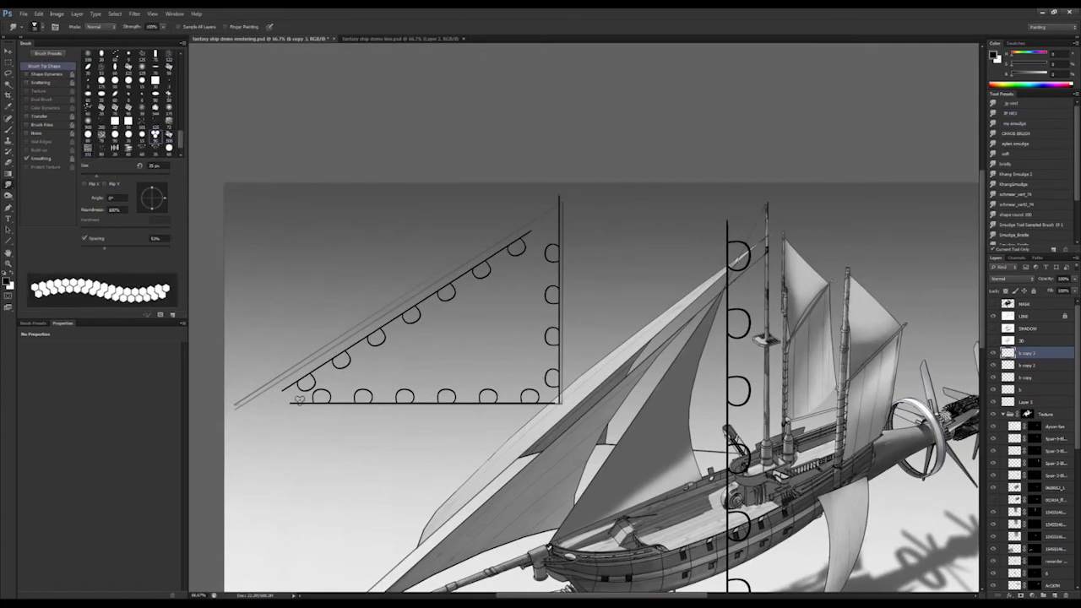
- Merge the horizontal and vertical ring strips and extend the lower line toward the sharp corner with a shifted copy
key(ctrl+e)
key(ctrl+e)
mouse_move(292, 398)
mouse_down()
mouse_move(254, 405)
mouse_move(301, 396)
mouse_up()
key(m)
key(ctrl+j)
key(v)
key(shift+Left)
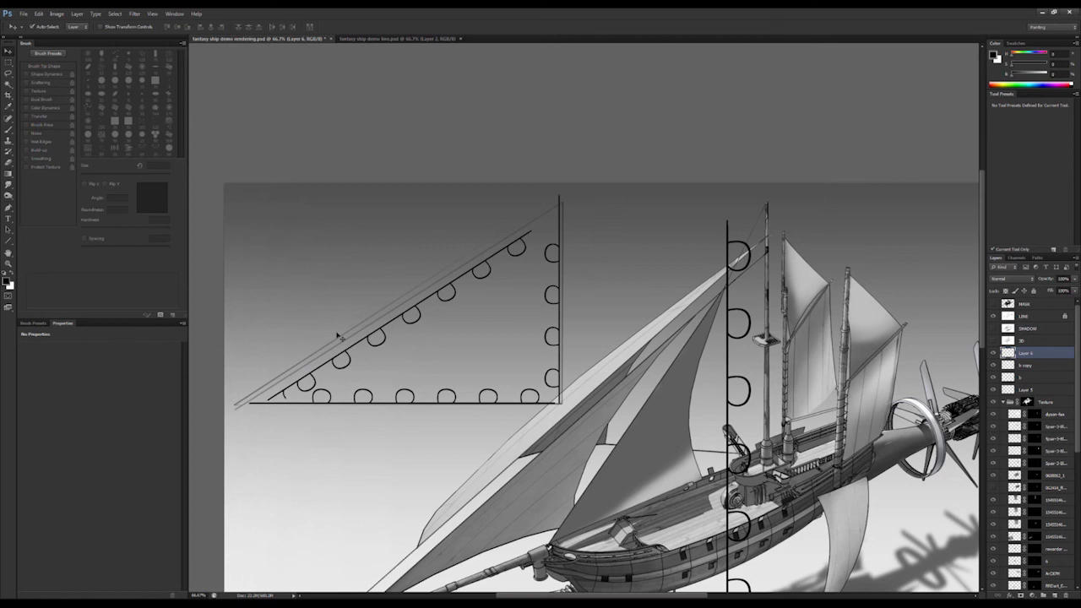
- Extend the diagonal line to both corners of the triangle using shifted copies of a line segment
key(b)
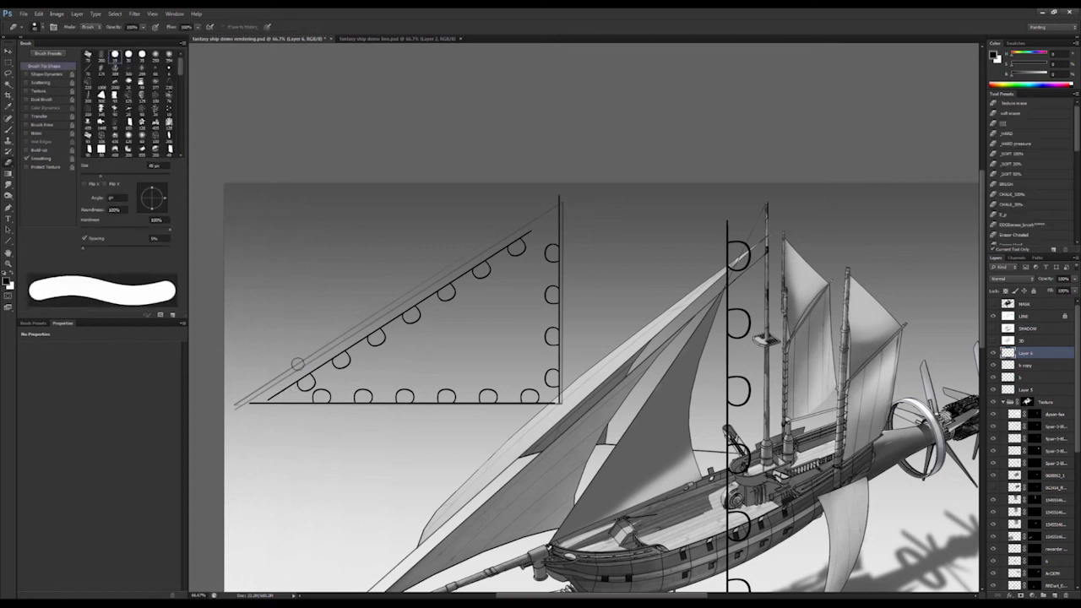
key(ctrl+j)
key(v)
key(b)
key(ctrl+j)
key(ctrl+t)
drag(272, 404, 559, 218)
key(Return)
key(c)
key(v)
key(ctrl+j)
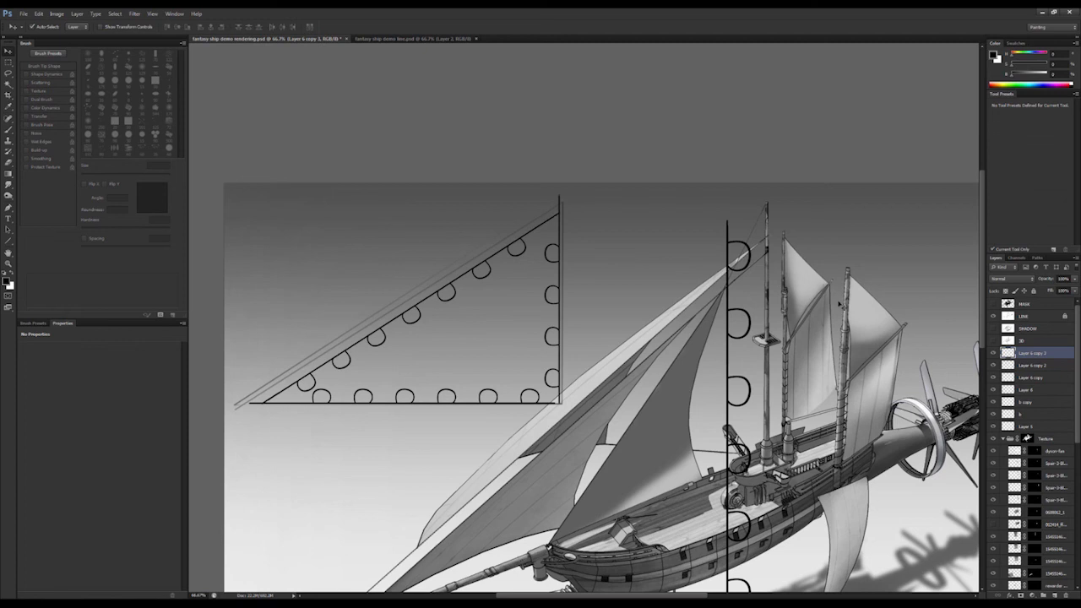
- Merge the triangle's strip and line layers into one layer and erase the line ends overhanging its corners
shift+click(1031, 404)
key(ctrl+e)
key(e)
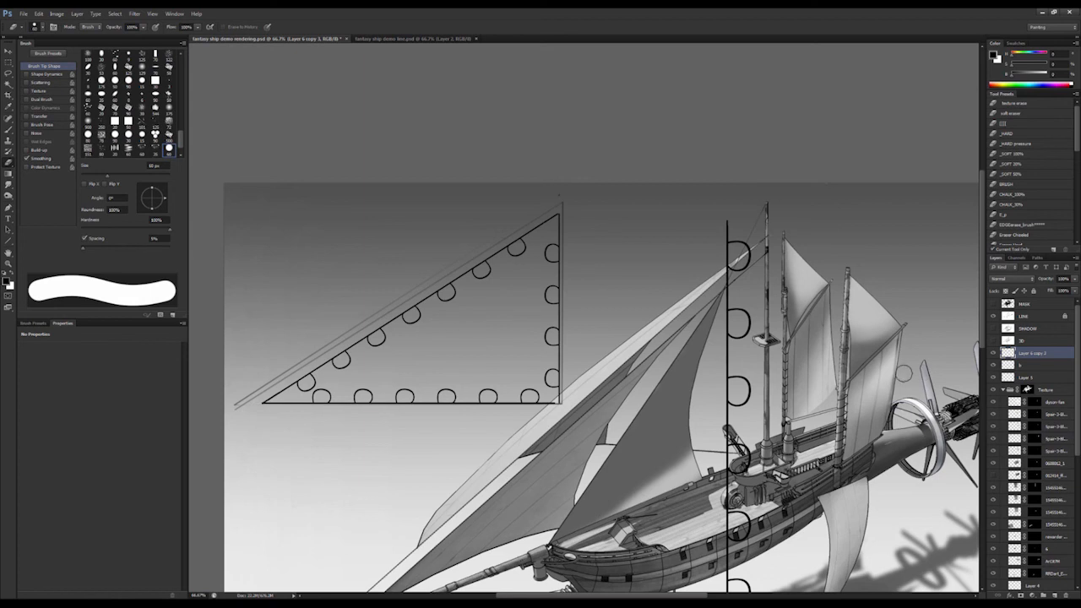
- Copy one ring into the empty upper corner of the triangular border and merge it with the border layer
key(m)
drag(490, 220, 548, 228)
key(ctrl+j)
key(ctrl+t)
key(Return)
key(v)
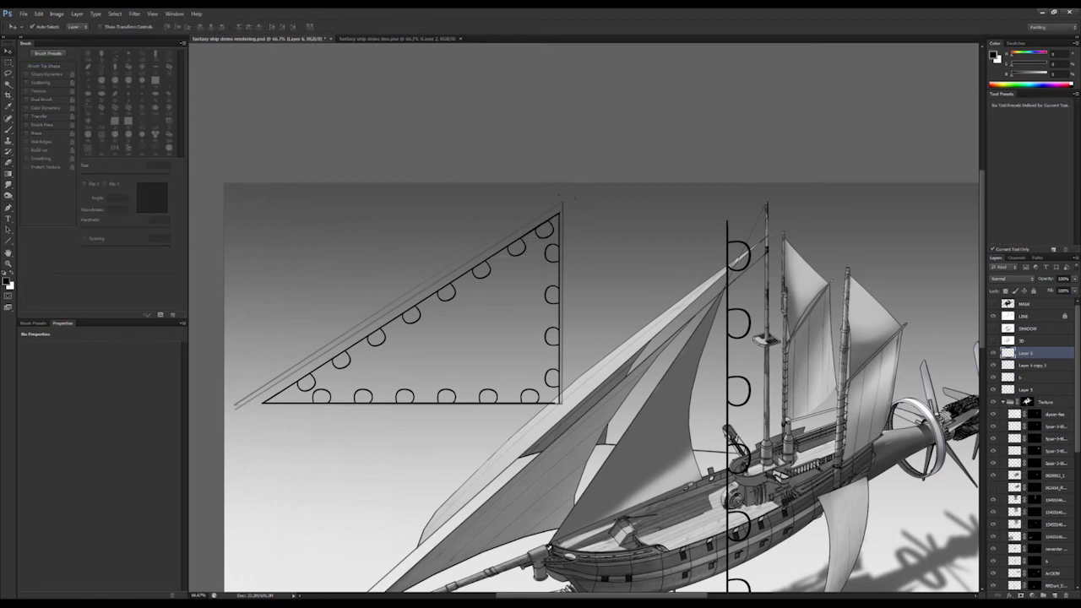
key(ctrl+e)
- Try to fill the selected ring interiors with black on a new layer
key(w)
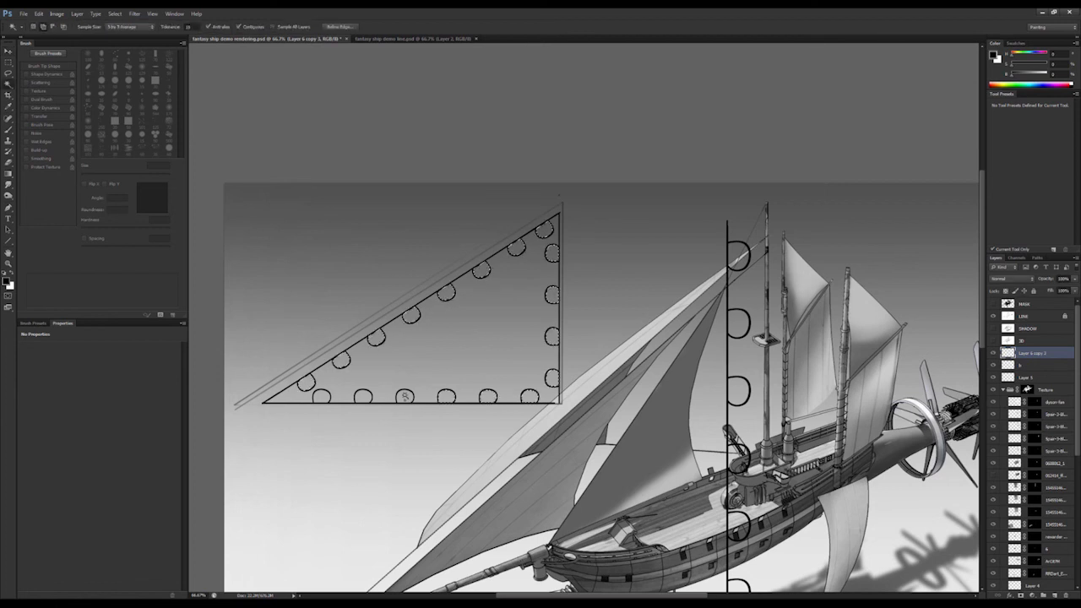
key(ctrl+alt+shift+n)
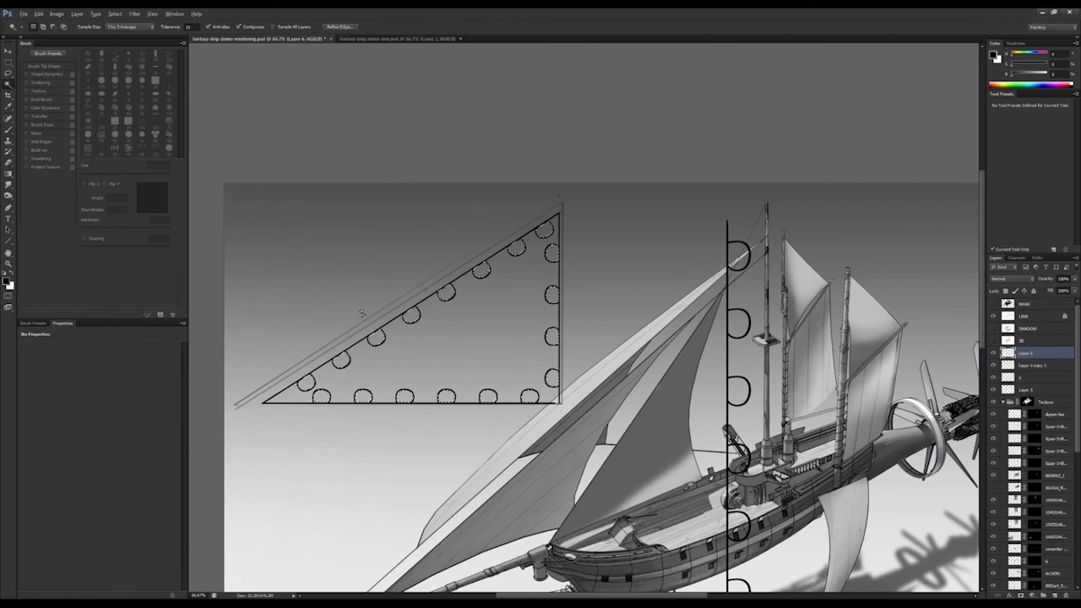
key(alt+BackSpace)
key(ctrl+d)
key(Delete)
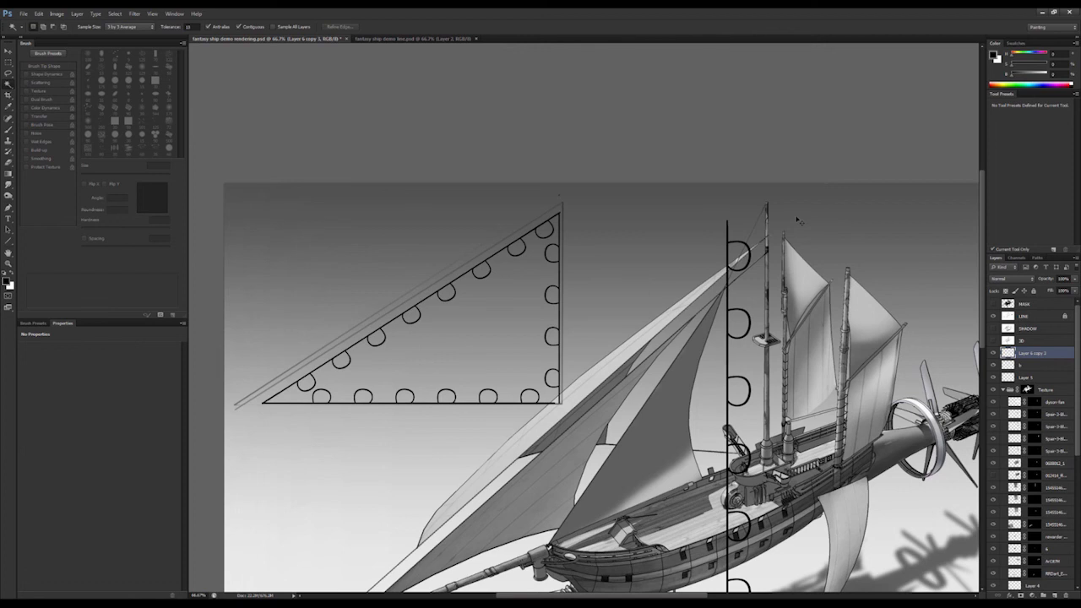
- Duplicate the triangular ring border several times and merge the copies to thicken its lines
key(ctrl+j)
key(v)
key(ctrl+j)
key(ctrl+j)
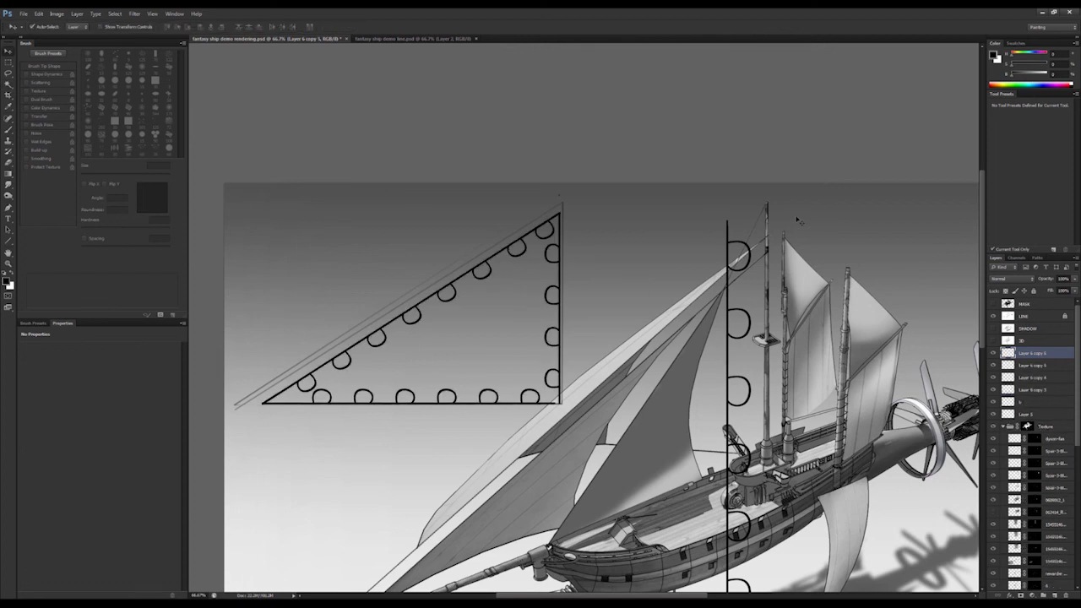
key(ctrl+j)
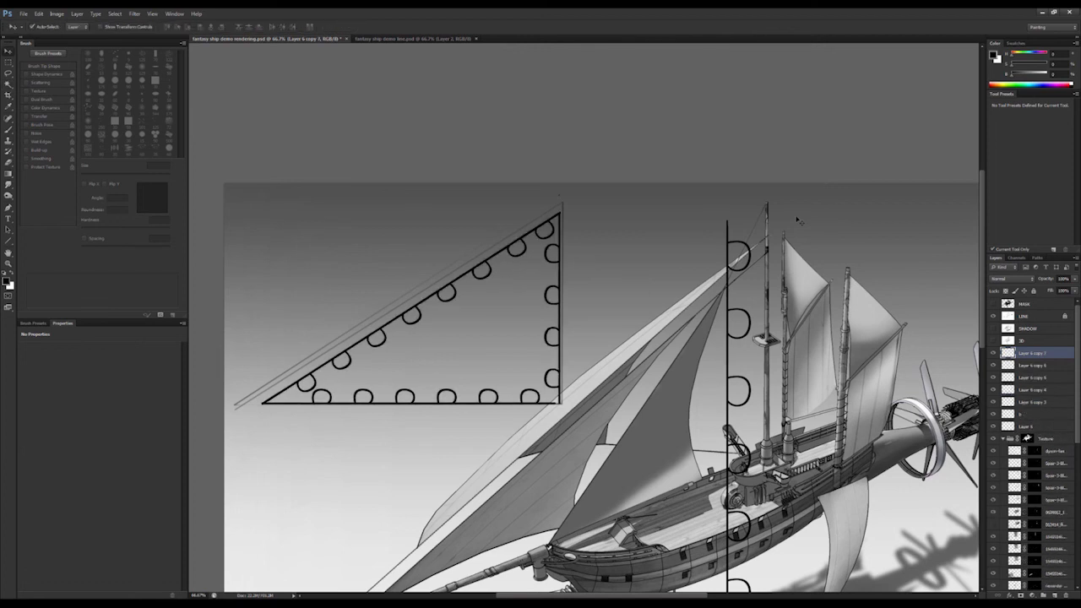
key(ctrl+alt+z)
key(ctrl+alt+z)
key(ctrl+alt+z)
key(ctrl+alt+z)
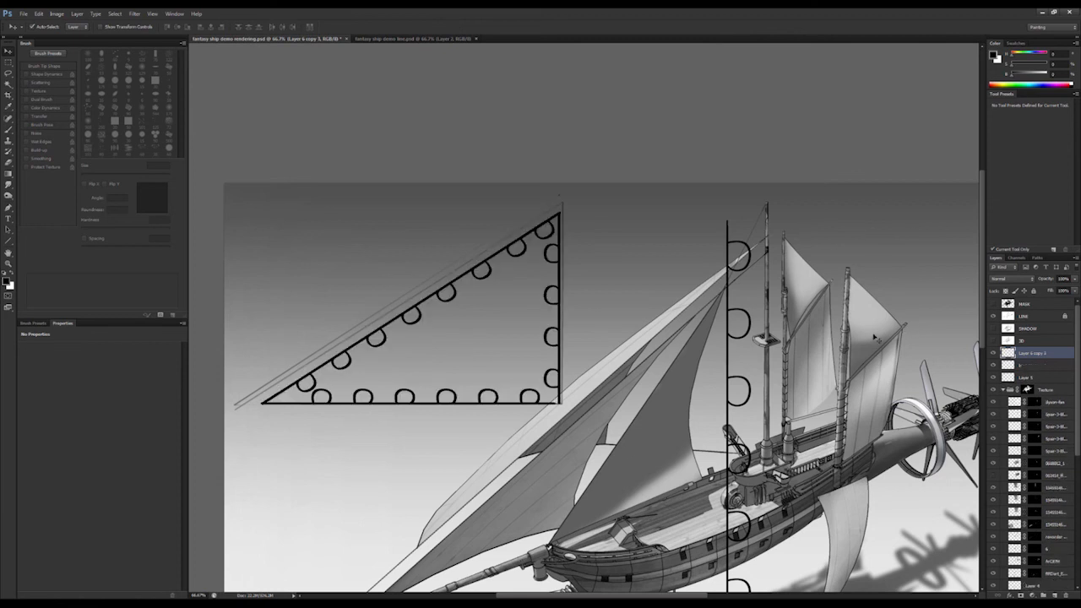
- Brush straight horizontal and vertical lines outside the ring border on a new layer, then shift the border and lines together
key(b)
key(e)
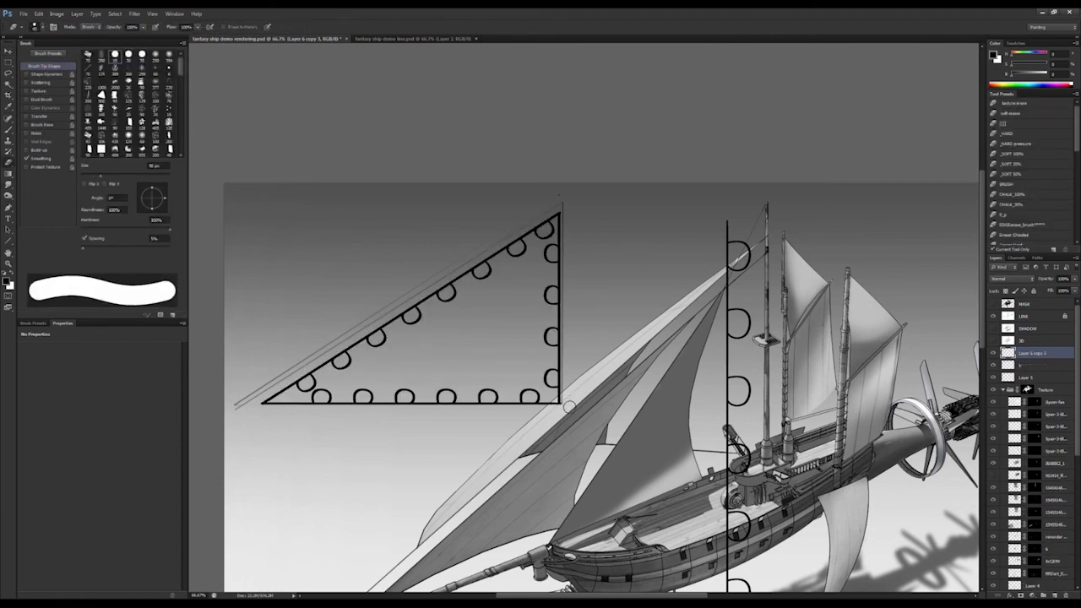
click(1054, 595)
key(b)
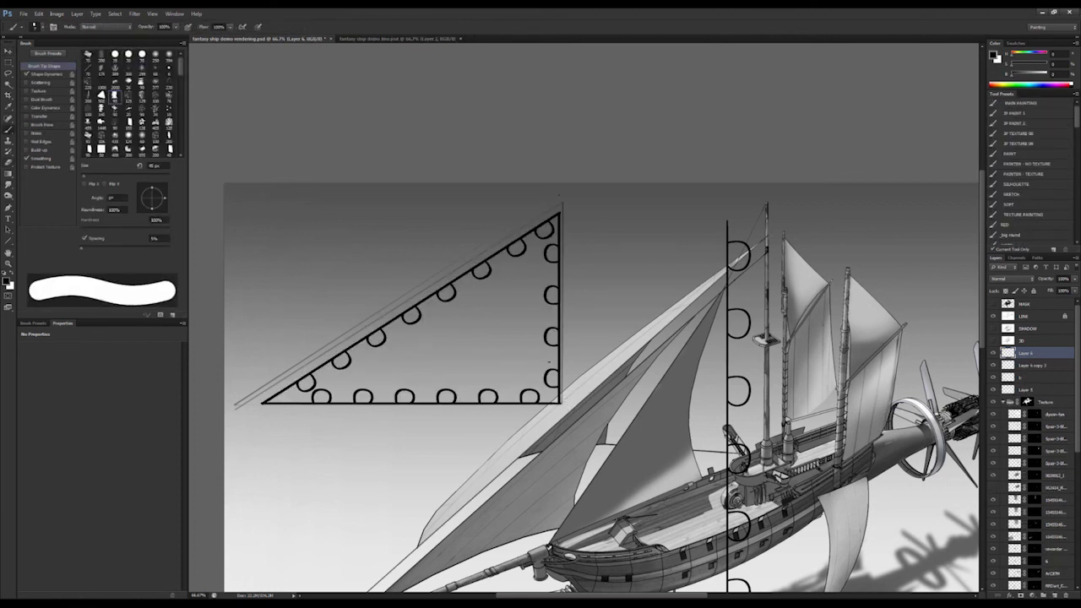
mouse_move(574, 398)
shift+mouse_down()
mouse_move(574, 249)
mouse_move(574, 445)
mouse_move(243, 417)
shift+mouse_up()
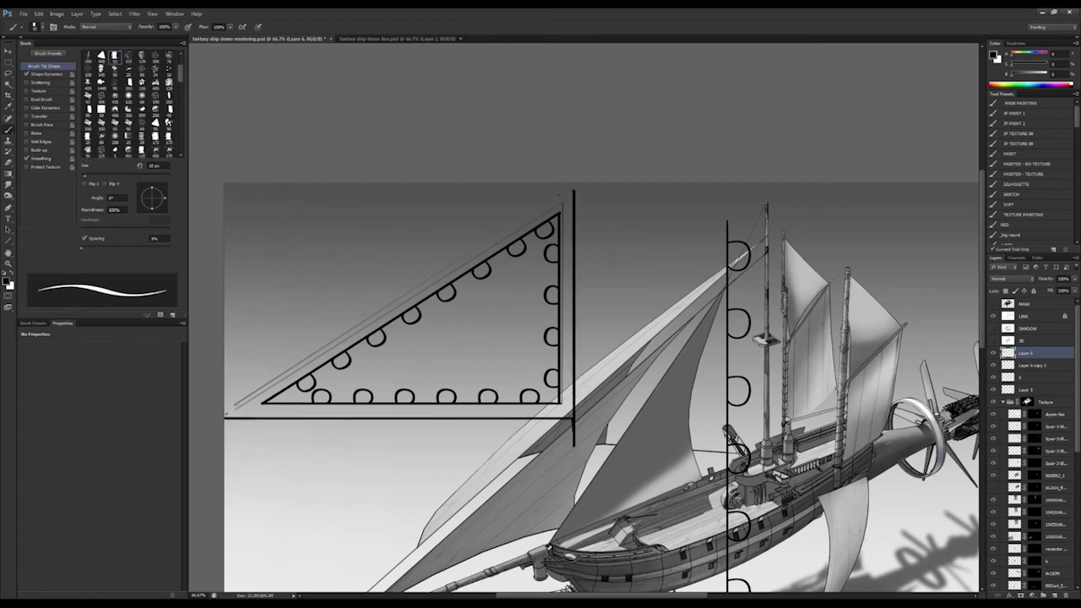
ctrl+drag(535, 331, 586, 344)
- Add a diagonal line on a new layer, place it parallel outside the ring border and scale it slightly longer
key(ctrl+shift+alt+n)
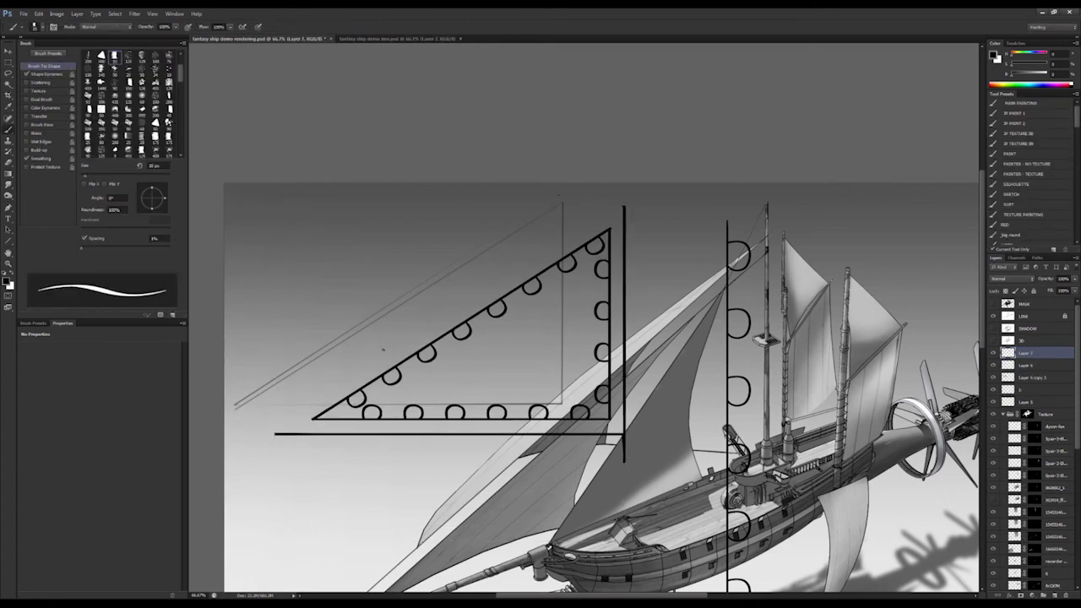
key(v)
key(shift+Up)
key(shift+Up)
key(shift+Up)
key(shift+Up)
key(ctrl+t)
alt+shift+drag(615, 208, 652, 183)
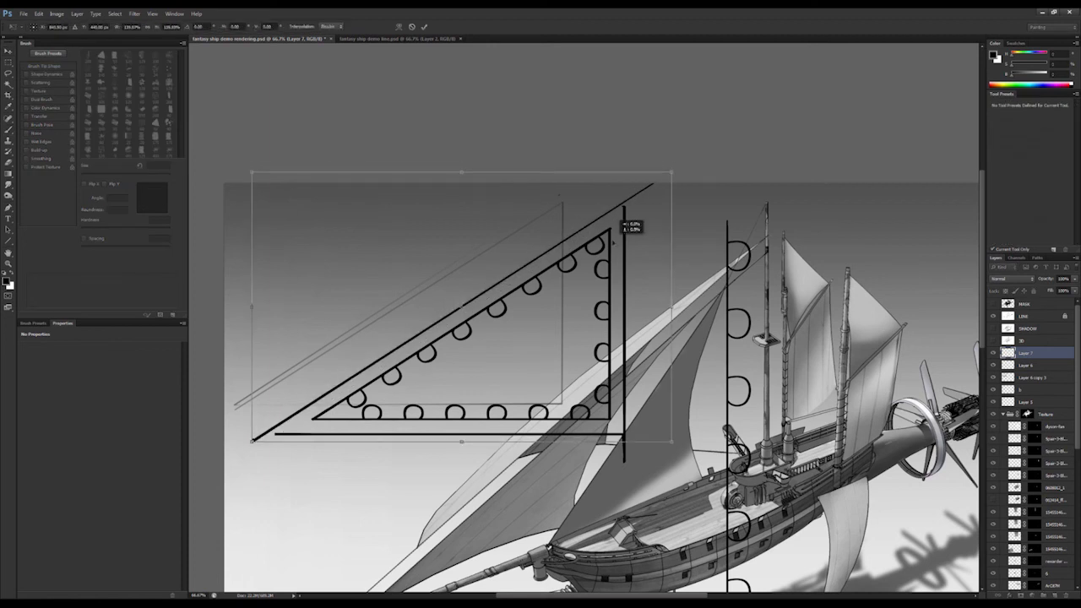
key(Return)
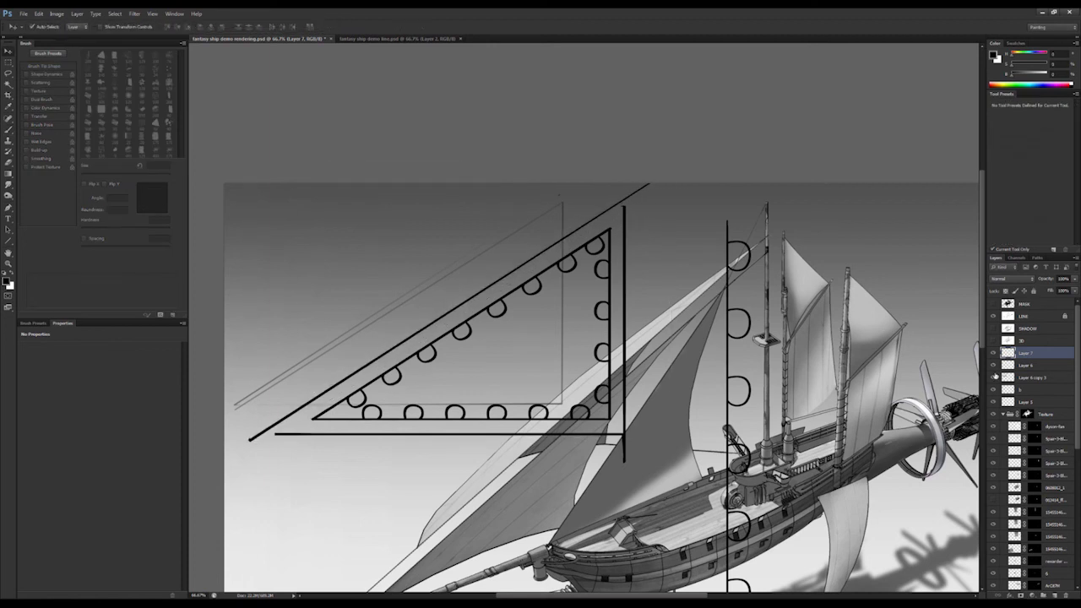
- Lengthen the outer horizontal and vertical lines until they meet the outer diagonal line
click(1020, 366)
key(ctrl+t)
alt+shift+drag(626, 205, 639, 195)
key(ctrl+z)
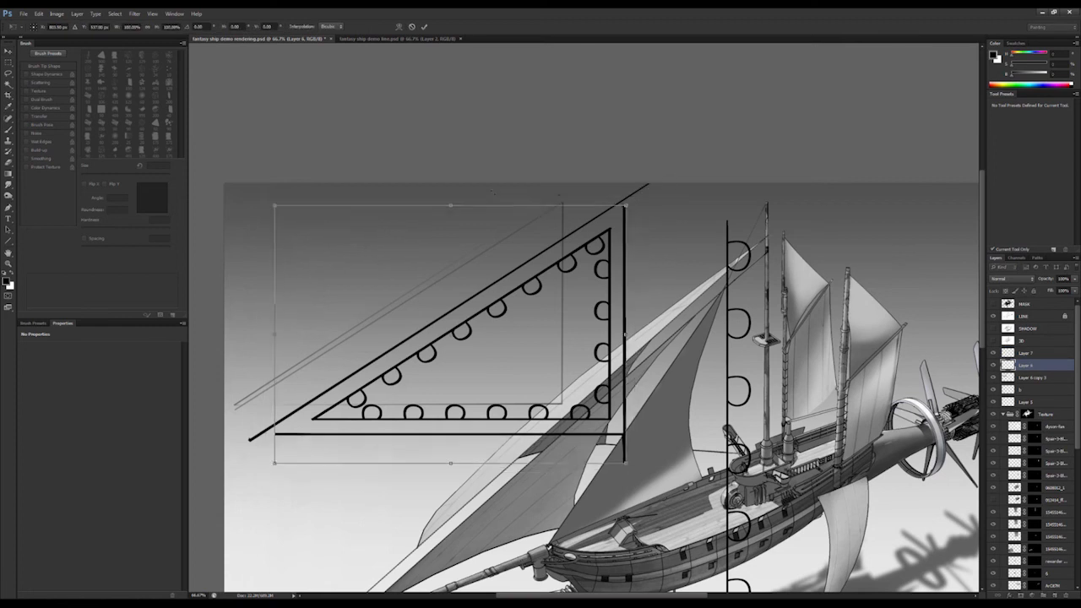
key(Escape)
key(r)
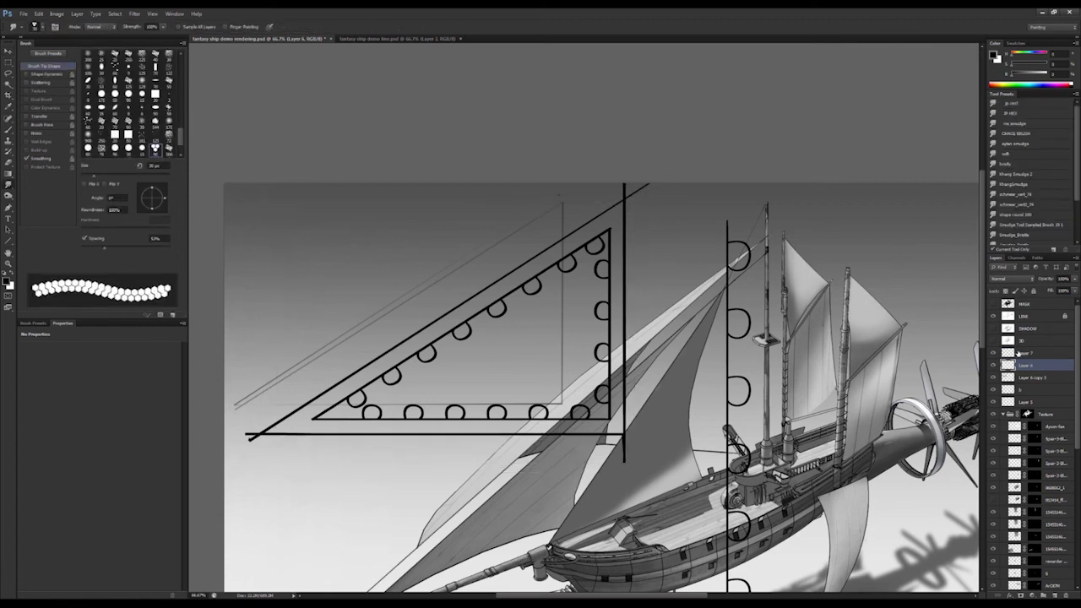
- Merge the outer diagonal line with the horizontal and vertical lines and erase the ends overhanging the corners
click(1018, 353)
key(ctrl+e)
key(e)
key(])
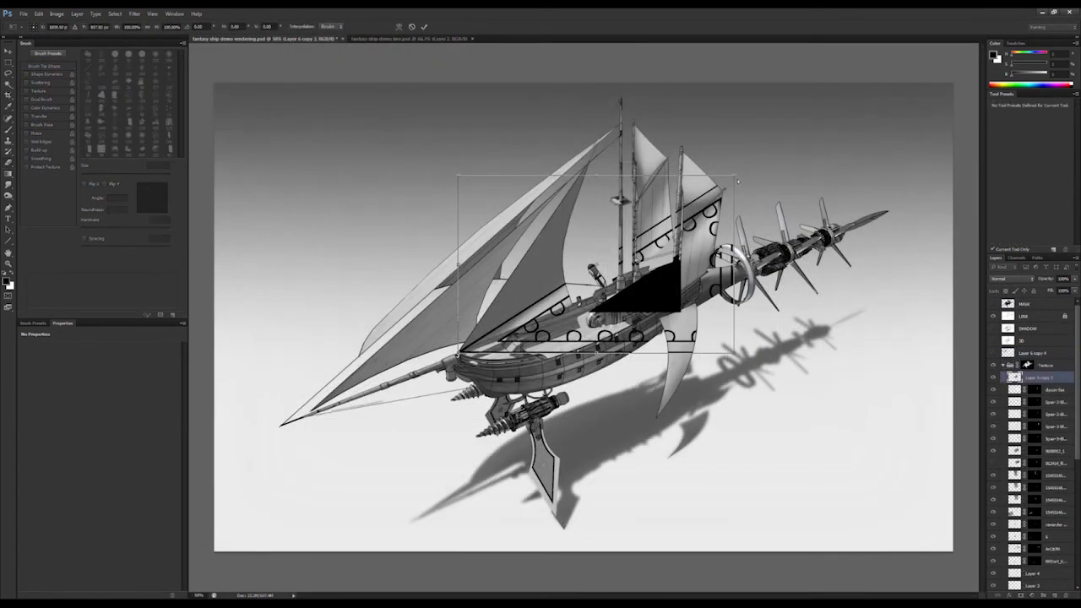
- Distort the triangular border pattern by its corners to fit the ship's dark triangular sail beside the mast
ctrl+drag(736, 178, 585, 164)
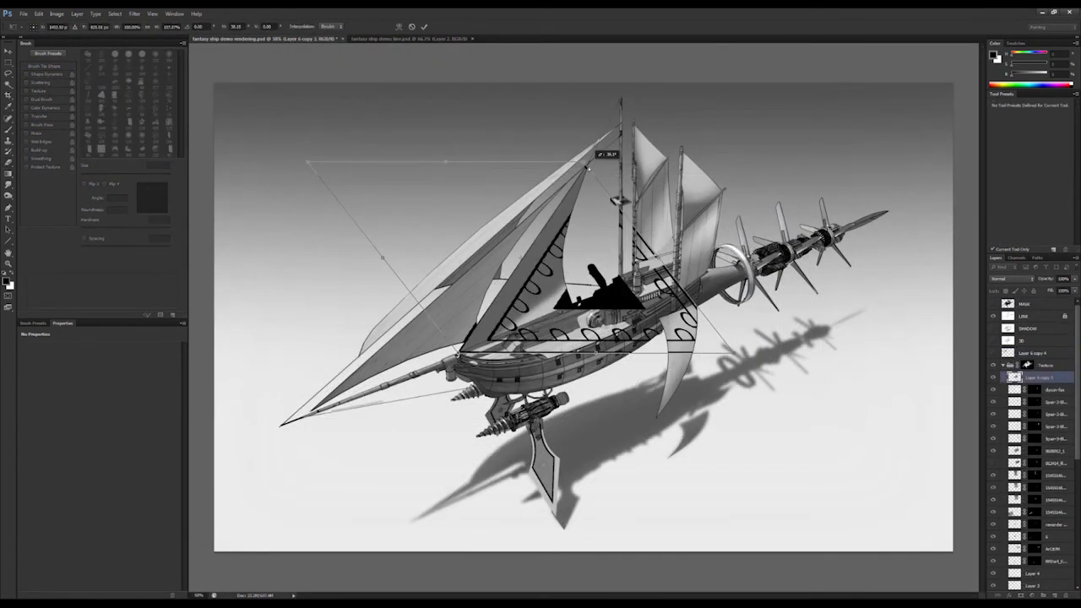
ctrl+drag(734, 353, 575, 297)
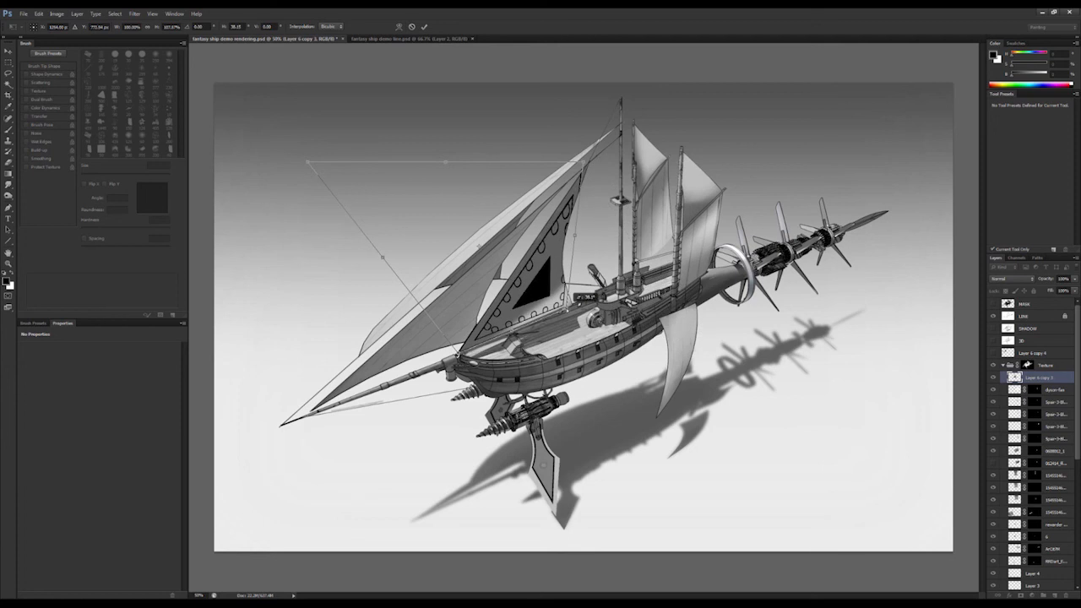
ctrl+drag(307, 161, 429, 165)
- Warp the border pattern so its edges bend along the sail's curved outline
right_click(554, 286)
click(579, 353)
drag(559, 245, 583, 179)
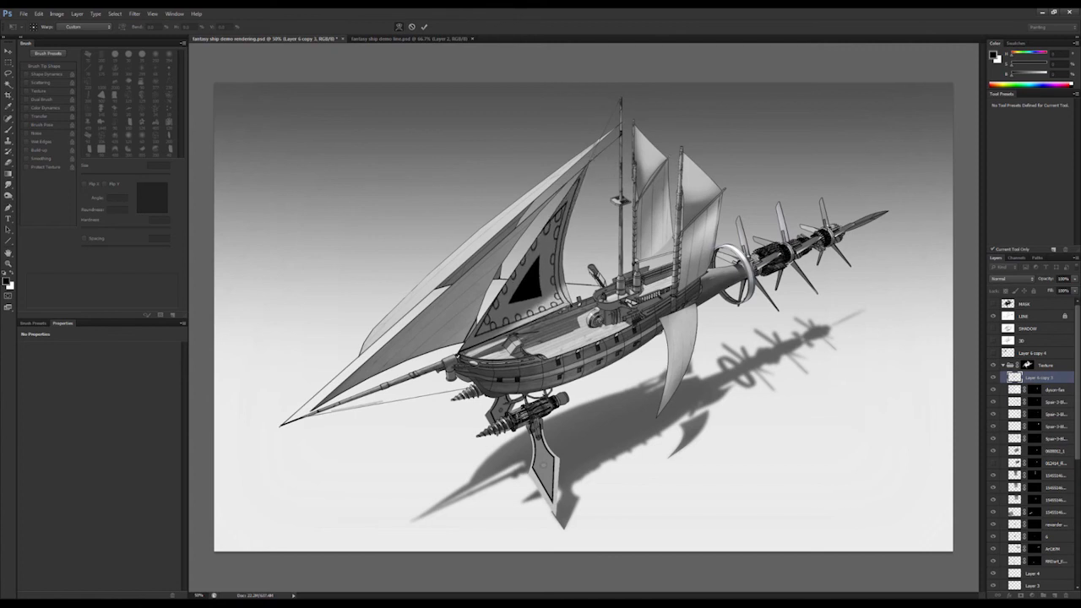
drag(463, 351, 566, 298)
mouse_move(478, 332)
mouse_down()
mouse_move(460, 341)
mouse_move(483, 312)
mouse_up()
drag(429, 165, 493, 195)
drag(545, 168, 550, 199)
drag(500, 239, 479, 317)
drag(552, 207, 589, 154)
drag(548, 250, 541, 255)
key(Return)
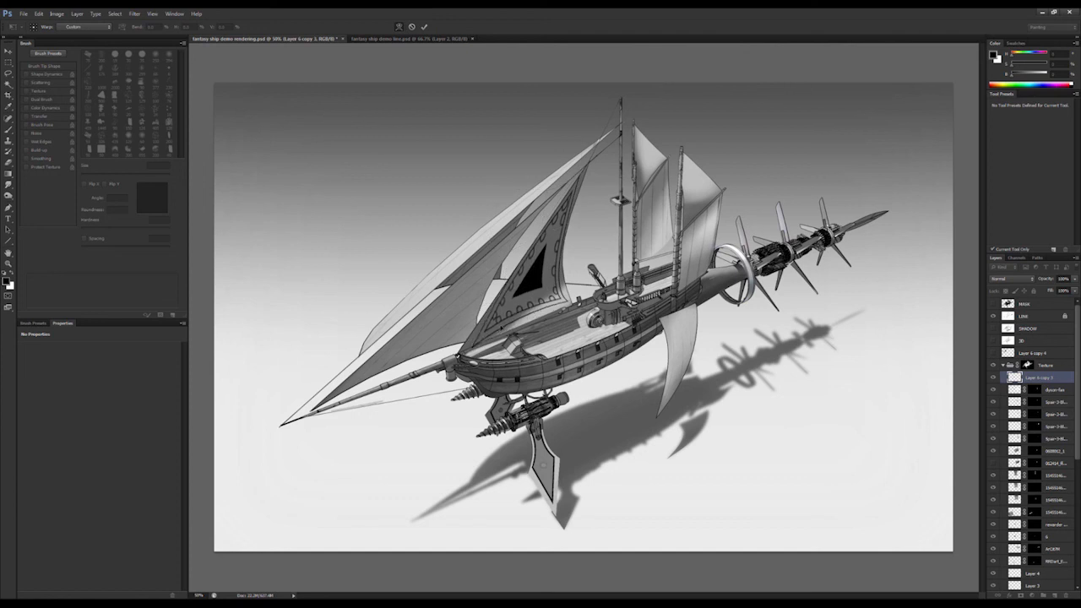
- Refine the warp by bending the pattern's diagonal, lower and mast-side edges closer to the sail's seams and apply it
drag(500, 324, 500, 296)
drag(527, 243, 543, 227)
drag(585, 170, 580, 171)
drag(567, 224, 561, 224)
drag(551, 293, 546, 290)
key(shift+Right)
key(shift+Down)
key(shift+Down)
drag(584, 183, 584, 174)
key(ctrl+h)
drag(507, 324, 509, 283)
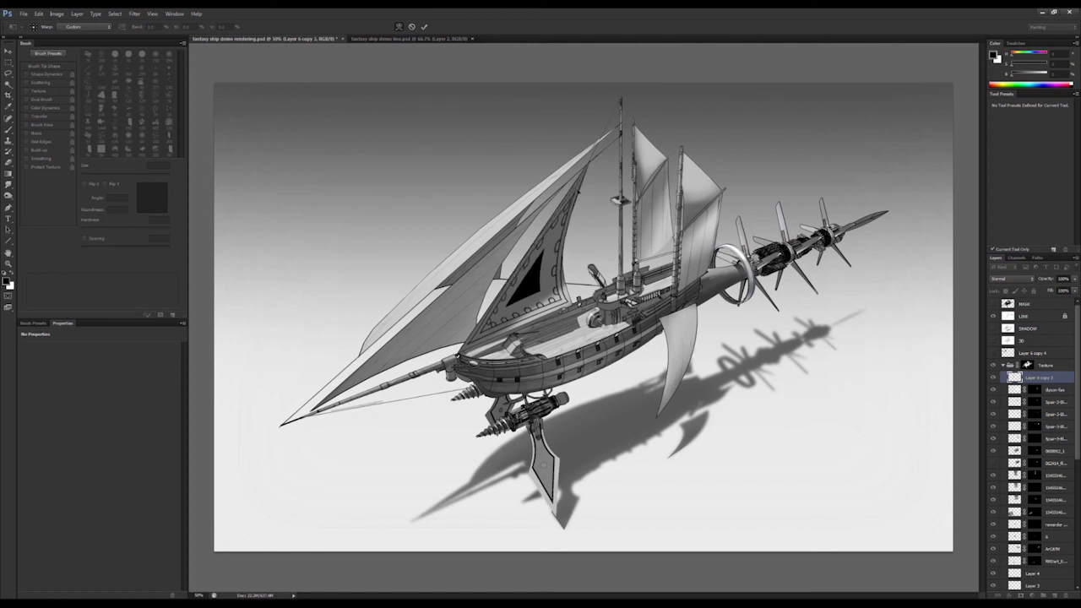
key(Return)
- Warp the sail pattern again with the warp grid hidden to fine-tune its fit along the sail's edges
key(ctrl+t)
right_click(534, 236)
click(565, 303)
key(ctrl+h)
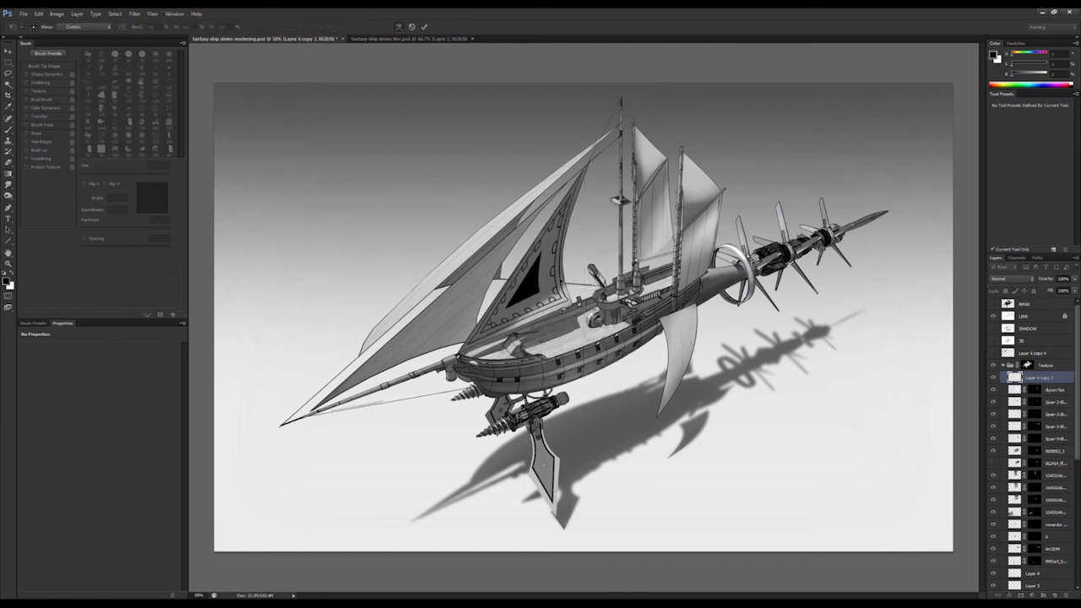
key(Return)
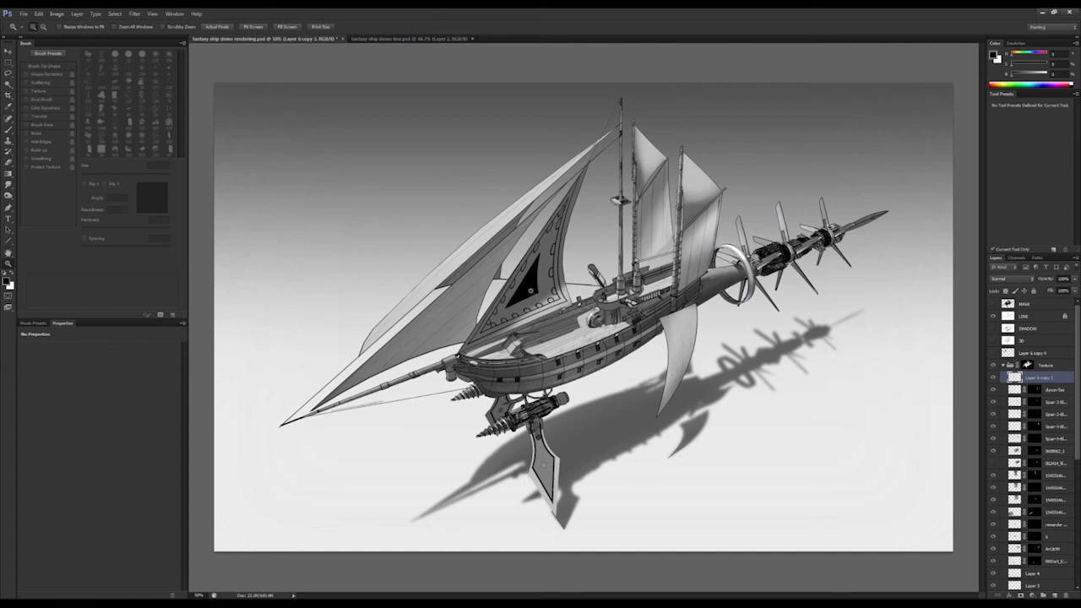
- Warp the middle of the sail pattern so its solid black triangle and rings follow the sail's curvature
key(ctrl+t)
right_click(529, 245)
click(558, 311)
key(ctrl+h)
drag(528, 244, 561, 221)
drag(532, 279, 527, 281)
key(Return)
key(ctrl+t)
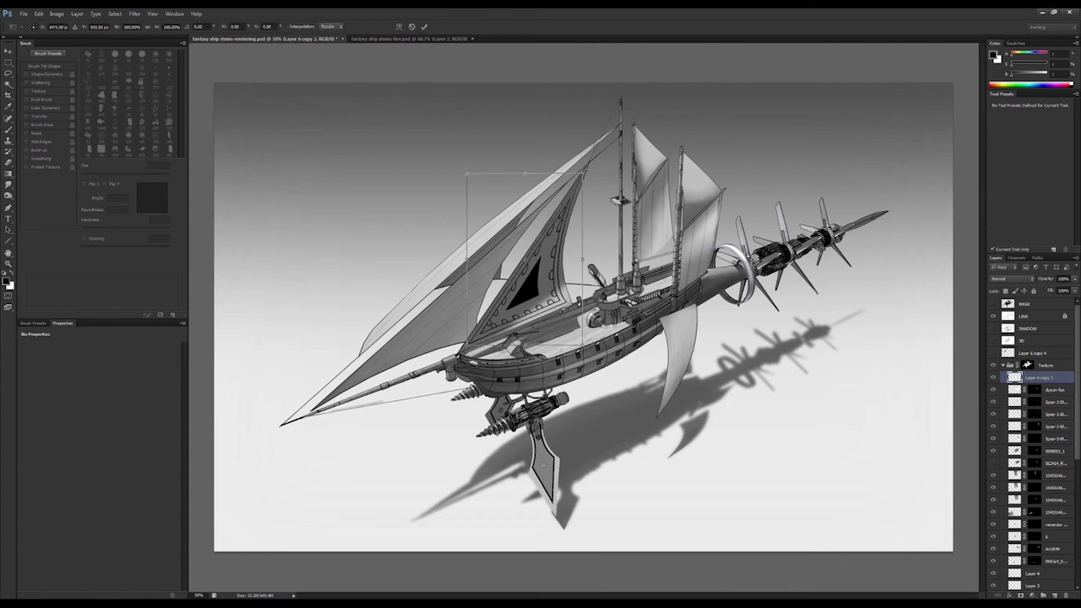
key(Return)
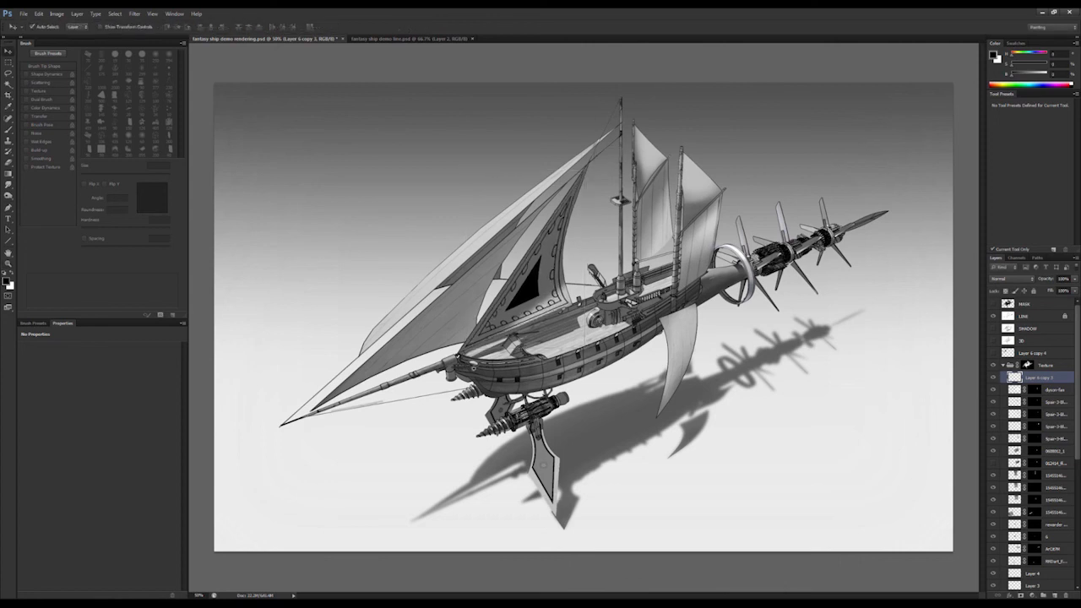
- Set the warped sail pattern layer to Overlay and lighten it by raising its output black level with Levels
alt+click(690, 348)
click(1011, 278)
click(1014, 392)
key(ctrl+l)
drag(79, 218, 113, 227)
key(Return)
key(z)
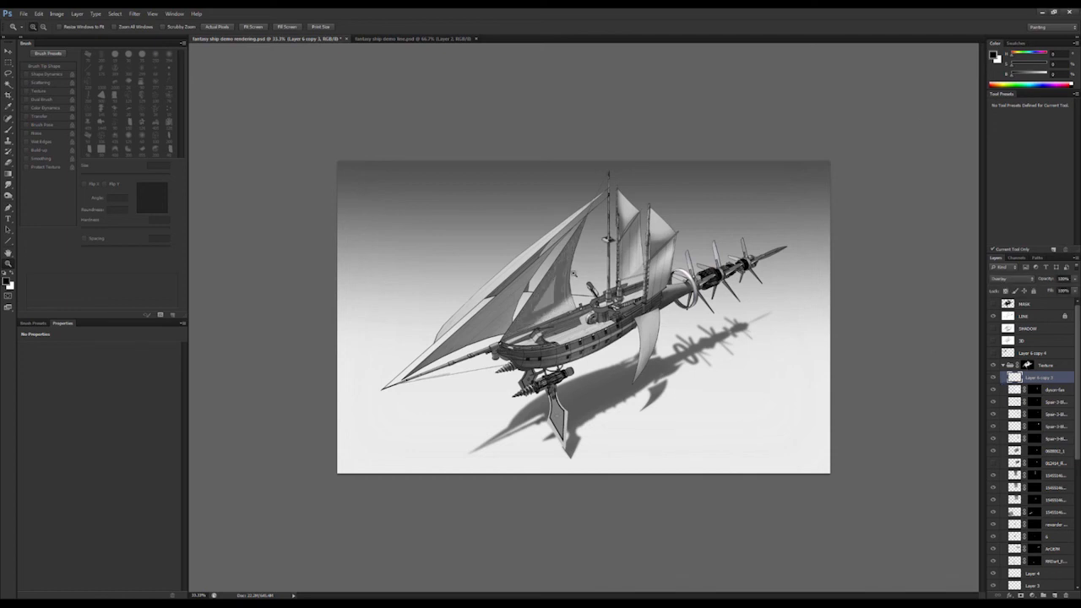
click(573, 273)
- Add a new layer clipped to the BASE layer, beneath the Texture group and its Levels adjustment
key(v)
click(1004, 365)
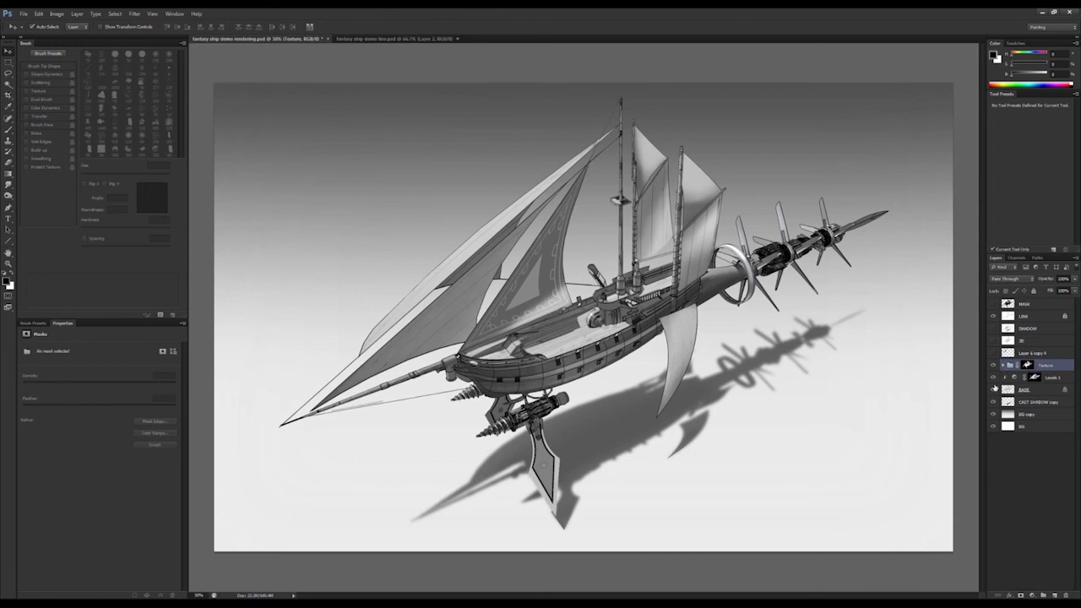
click(1007, 390)
key(ctrl+shift+alt+n)
key(b)
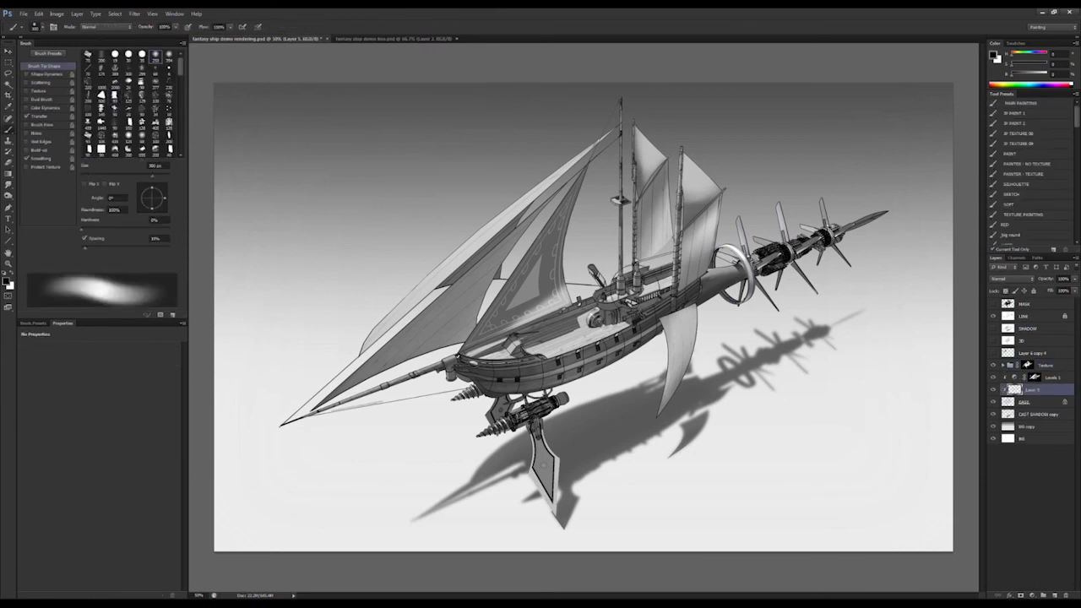
- Select the triangular sail's area from the LINE layer with the Magic Wand and fill it with black on the new clipped layer
key(l)
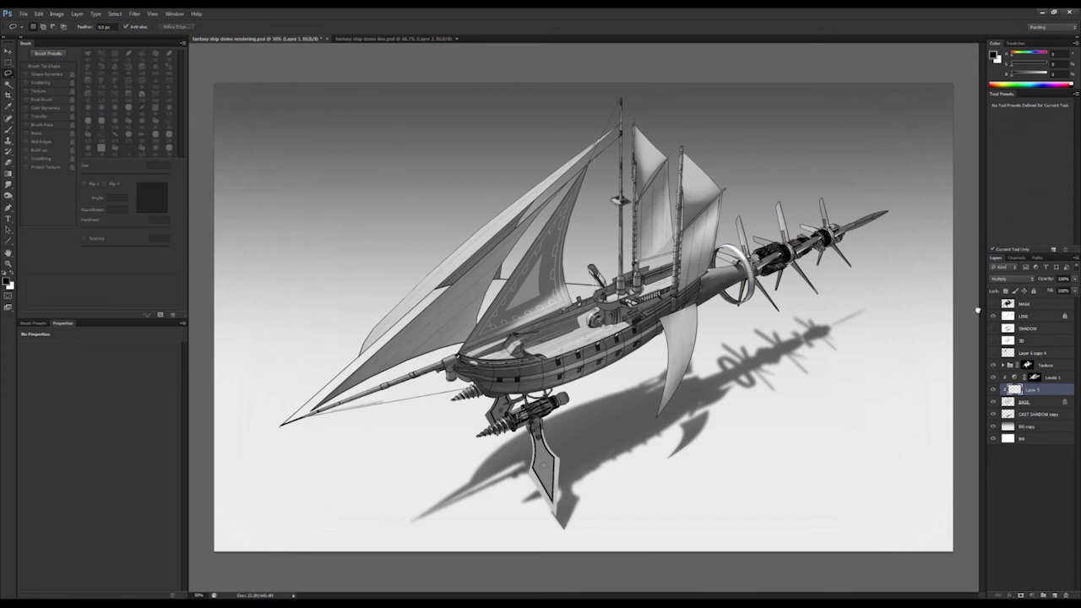
click(1026, 328)
key(w)
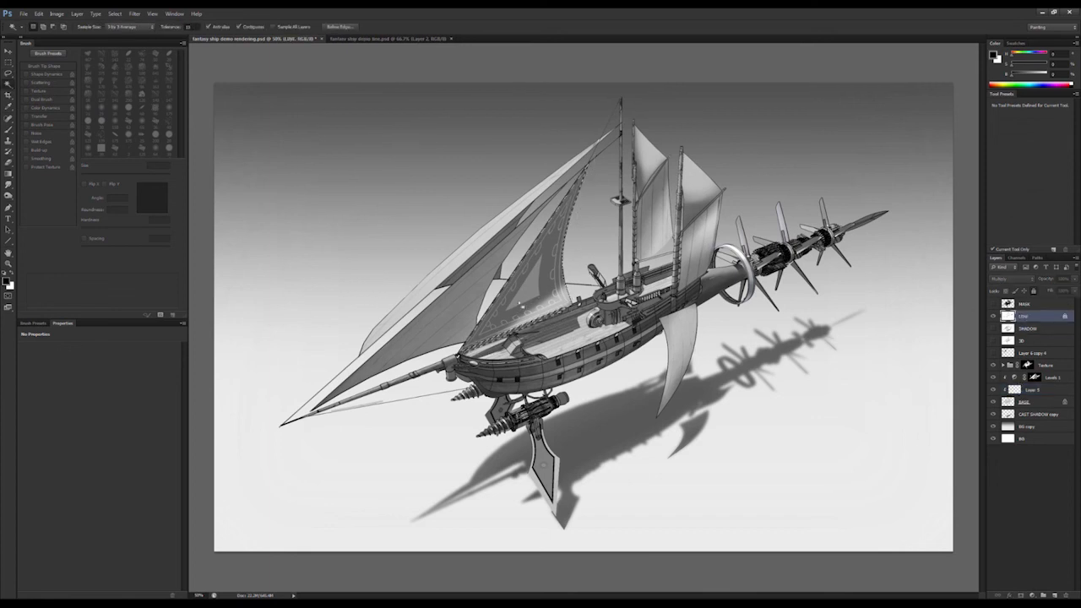
click(1031, 390)
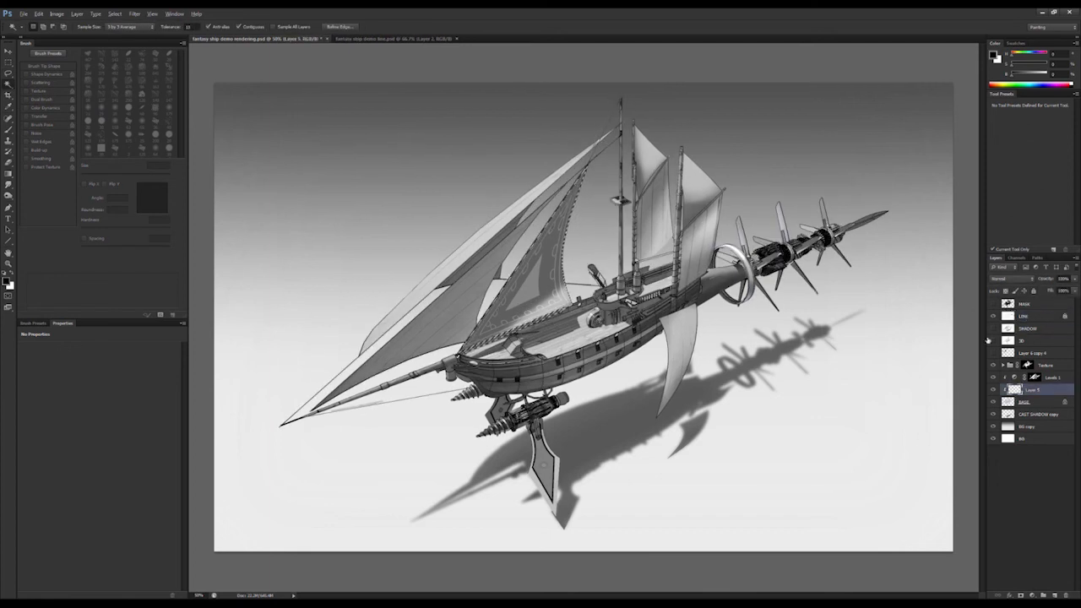
key(alt+BackSpace)
key(ctrl+d)
- Outline the stray area along the sail's lower edge near the bow with the Polygonal Lasso and delete the black fill there
ctrl+double_click(474, 325)
ctrl+click(473, 336)
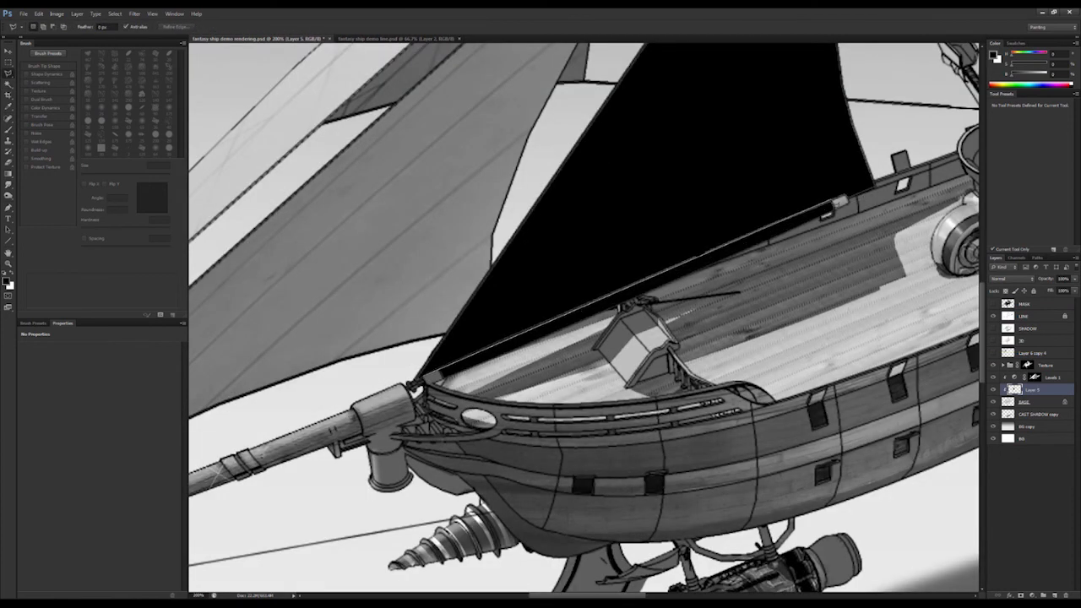
click(717, 364)
click(509, 425)
click(399, 413)
click(425, 375)
key(Delete)
key(ctrl+minus)
key(ctrl+minus)
key(ctrl+minus)
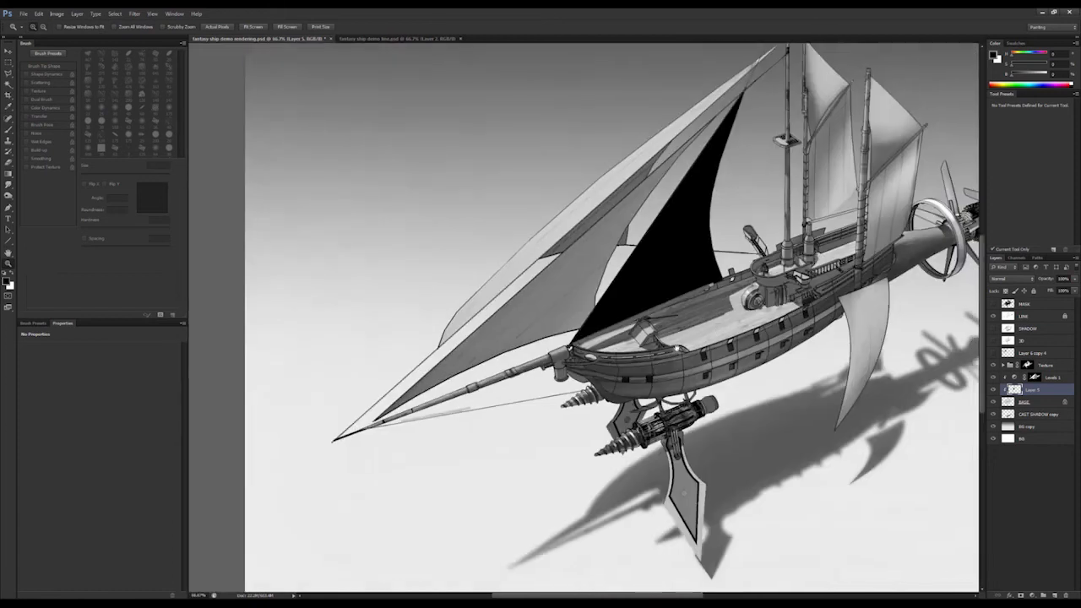
- Try lightening the sail by raising the output black level with Levels, and undo the adjustment
key(ctrl+l)
drag(82, 220, 127, 221)
key(Return)
key(ctrl+z)
- Find the black sail fill on Layer 5 and lighten it to dark grey by raising its output black level with Levels
click(1008, 366)
click(1003, 366)
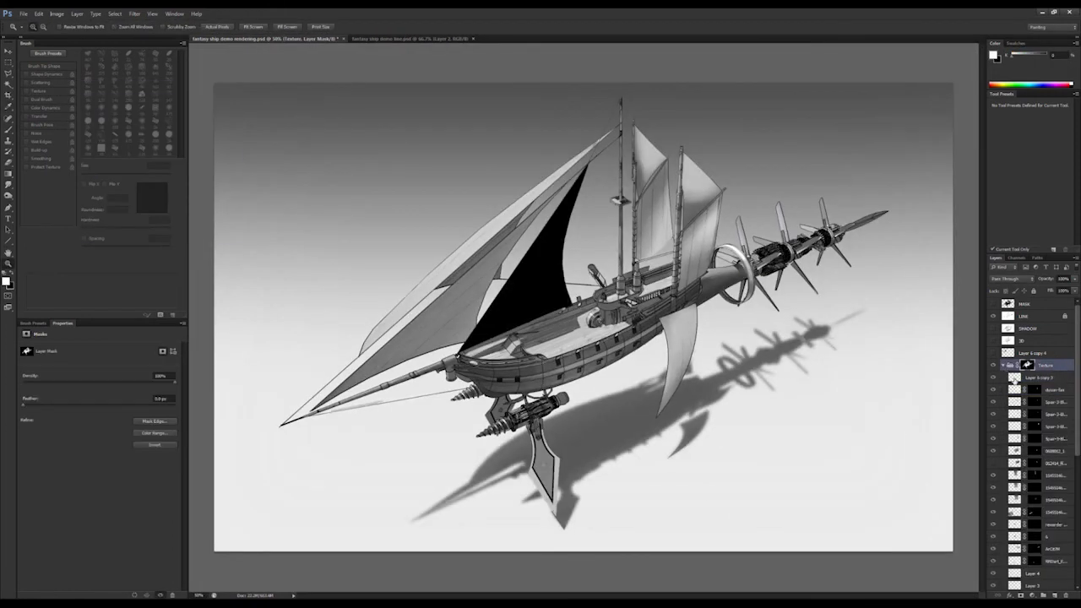
click(1016, 379)
drag(1078, 341, 1079, 461)
click(1016, 526)
click(1014, 549)
click(993, 550)
click(993, 549)
key(ctrl+l)
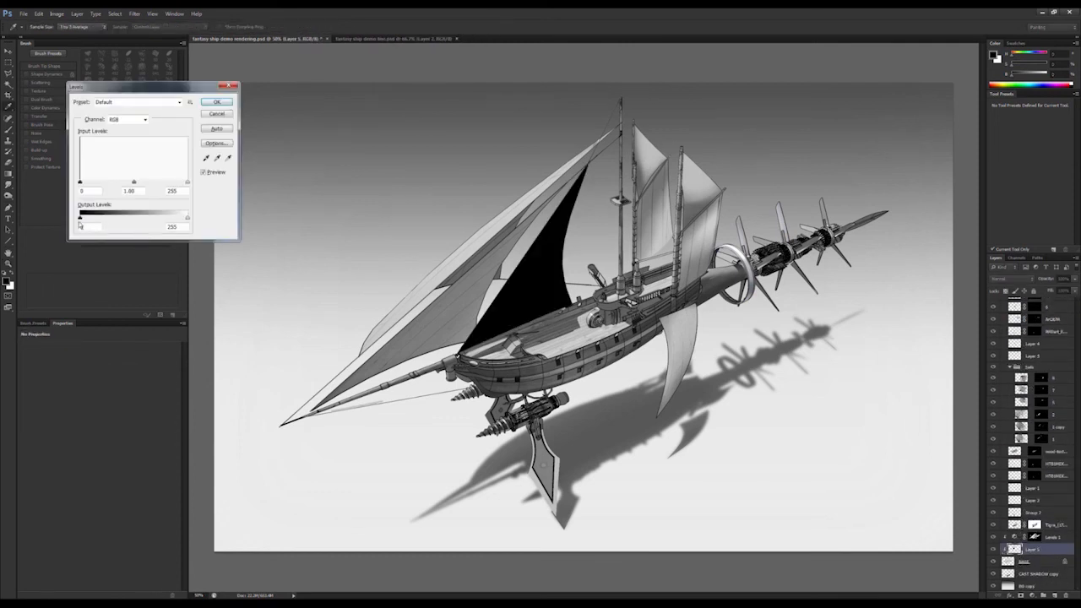
drag(80, 218, 117, 219)
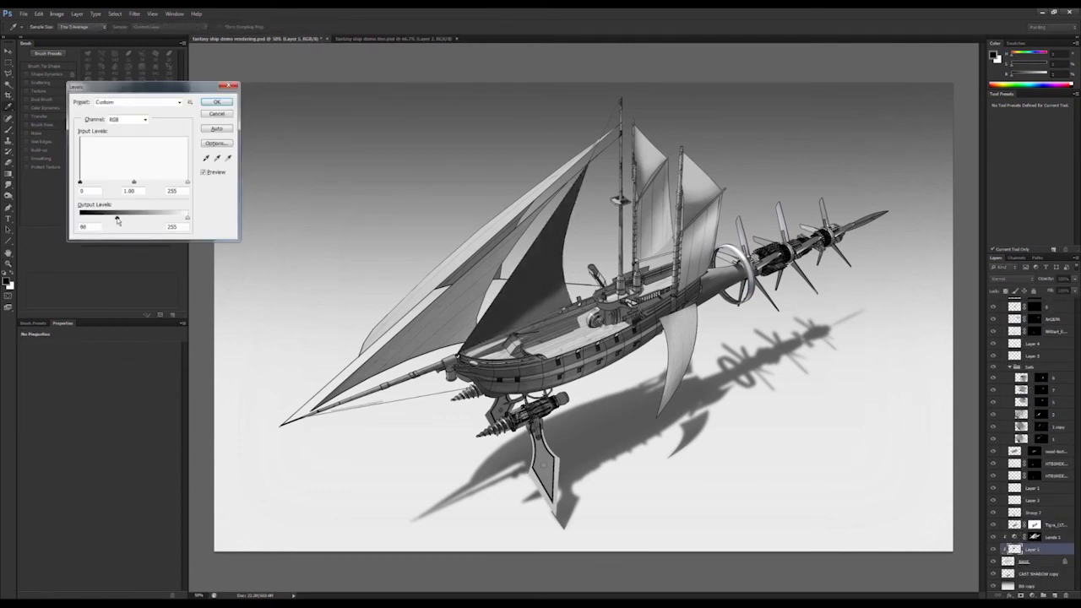
key(Return)
- Brighten the sail pattern on Layer 6 copy 3 by lowering its input white level with Levels
key(z)
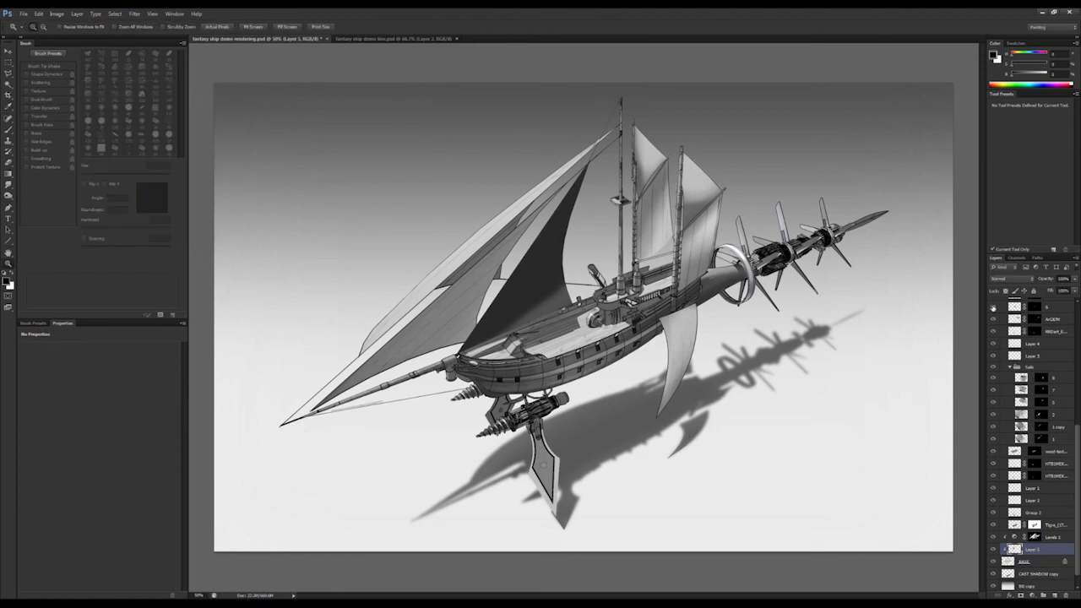
scroll(1012, 363, up, 10)
click(1017, 377)
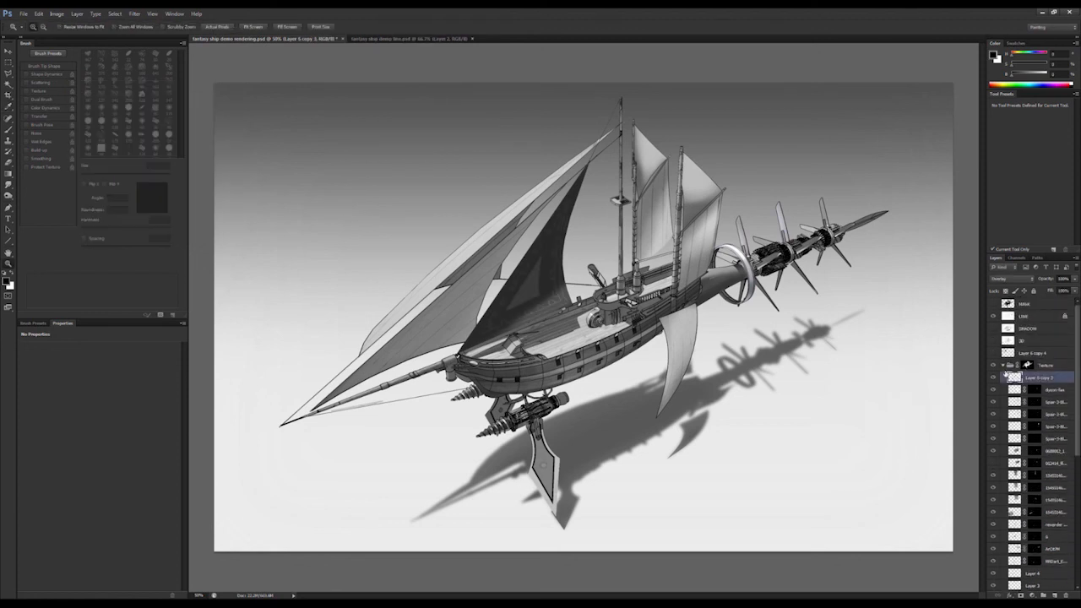
key(ctrl+l)
drag(187, 182, 163, 181)
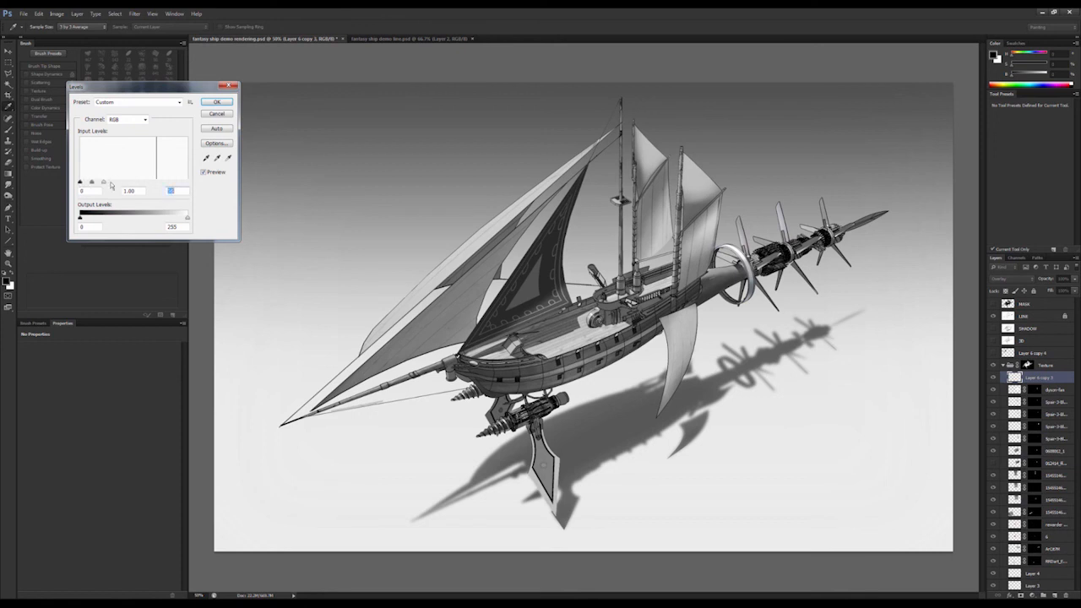
key(Return)
- Preview the pattern layer in other blend modes such as Lighten, return it to Overlay, and invert its tones
click(1004, 279)
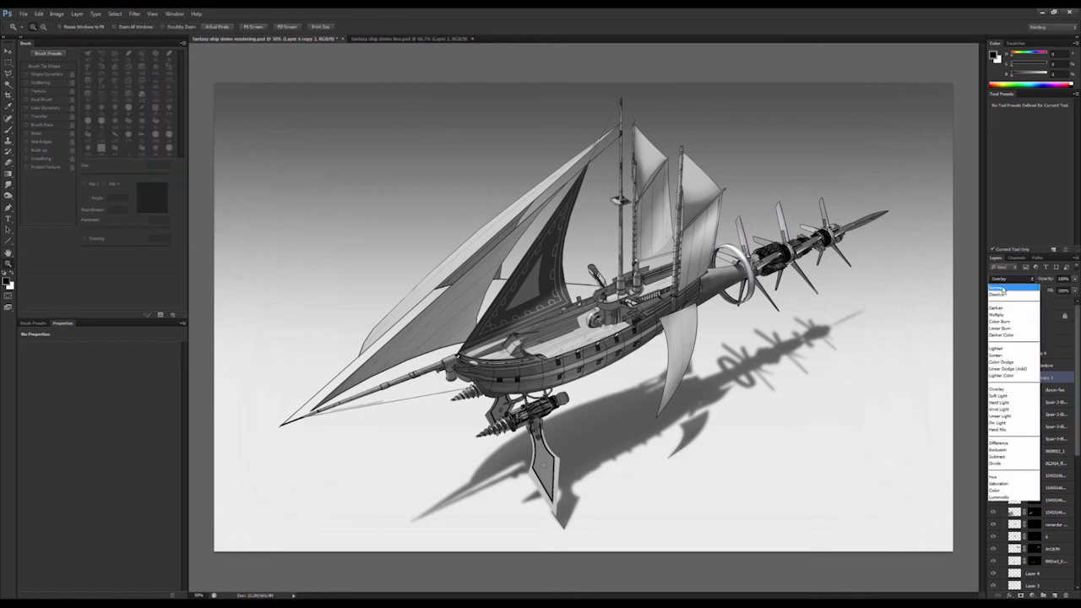
click(1000, 287)
key(Down)
key(Down)
key(Down)
key(Down)
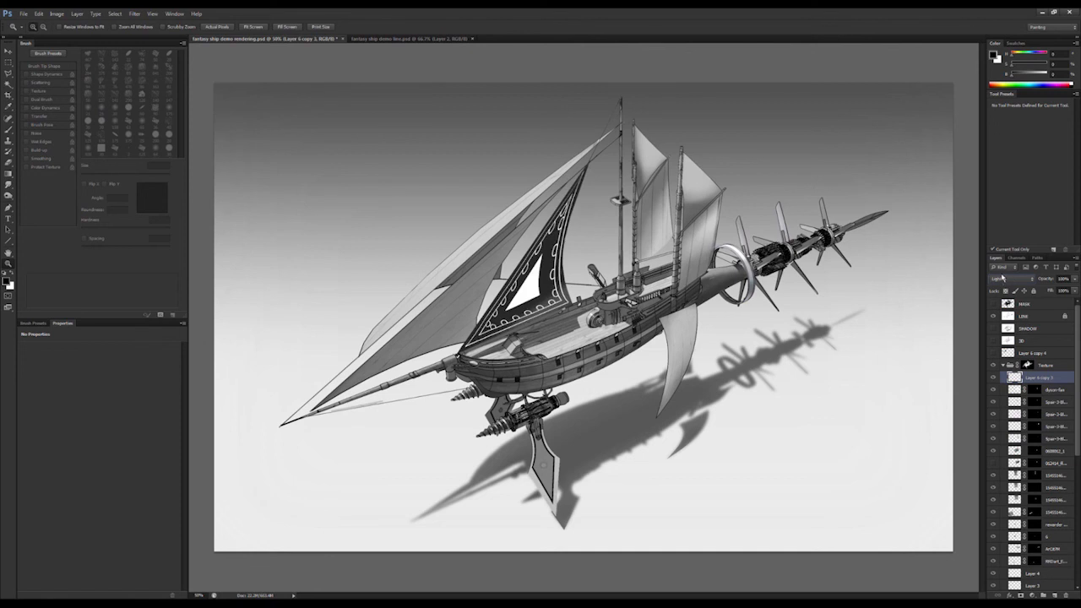
key(Down)
key(Down)
key(Up)
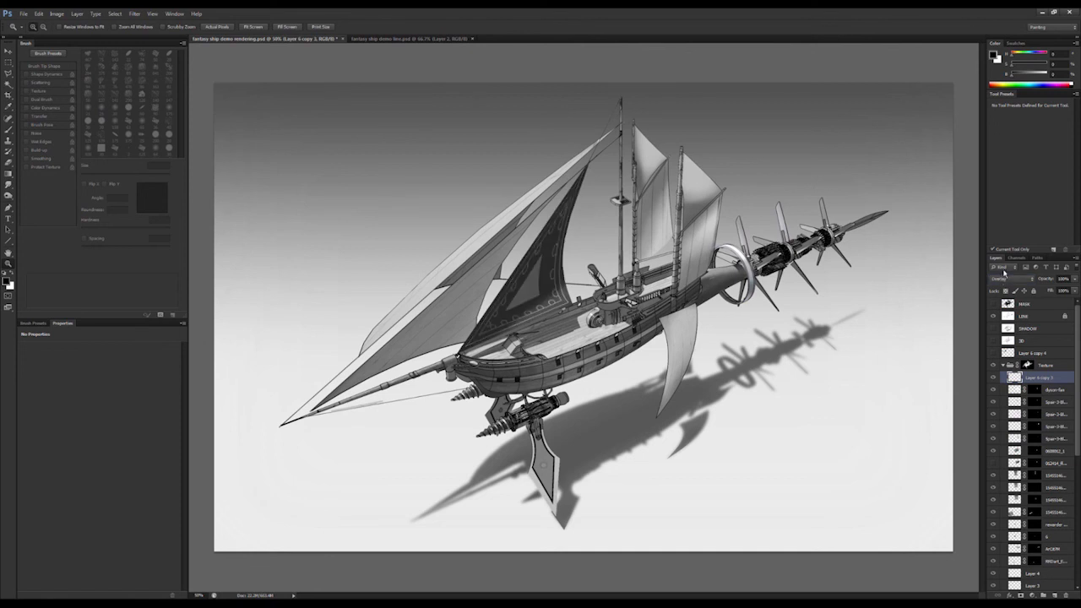
key(Down)
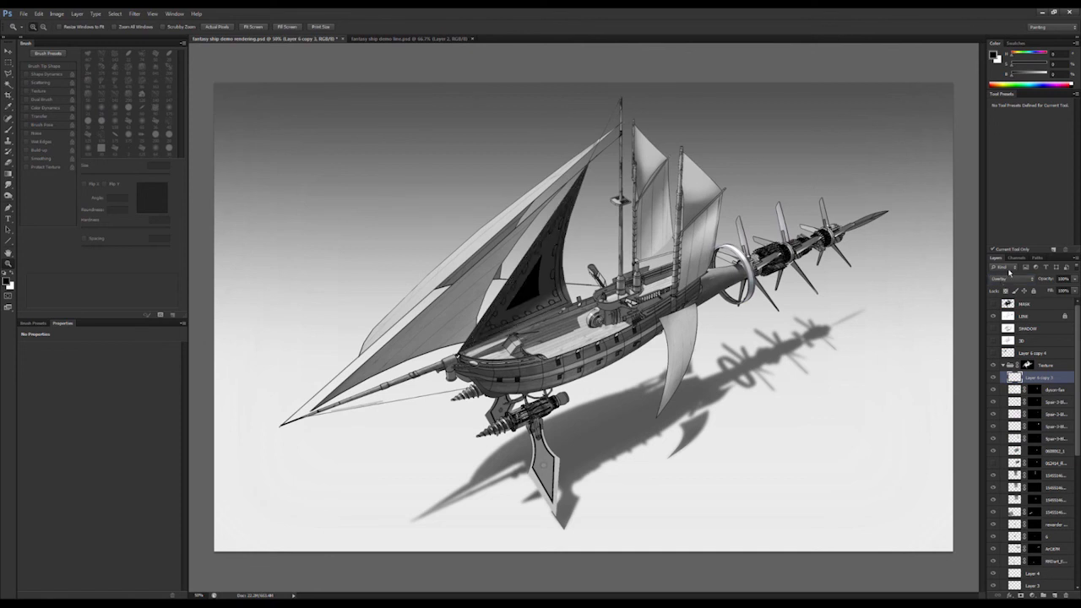
- Duplicate the dark pattern layer as a light inverted copy and hide the original
key(ctrl+j)
click(993, 390)
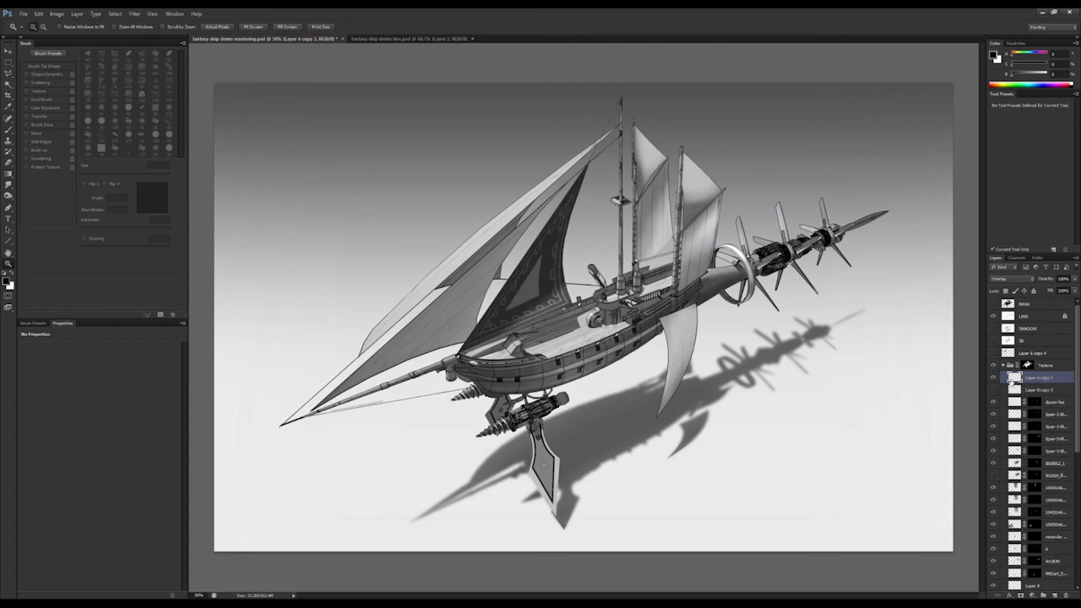
click(541, 291)
key(b)
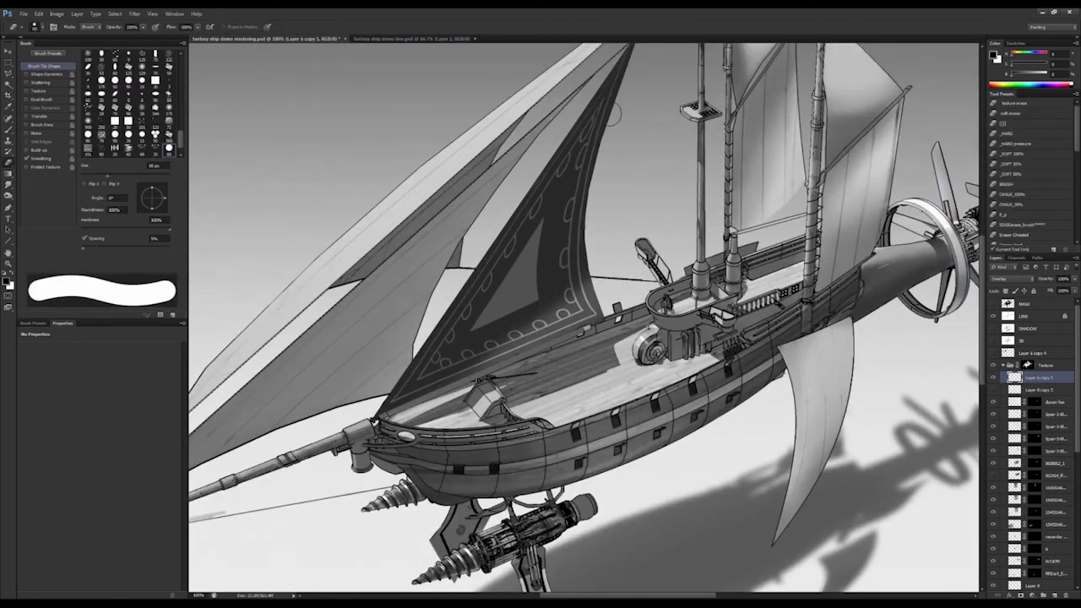
- Compare the light and dark sail patterns by toggling the visibility of their layers
click(993, 391)
click(993, 391)
click(993, 390)
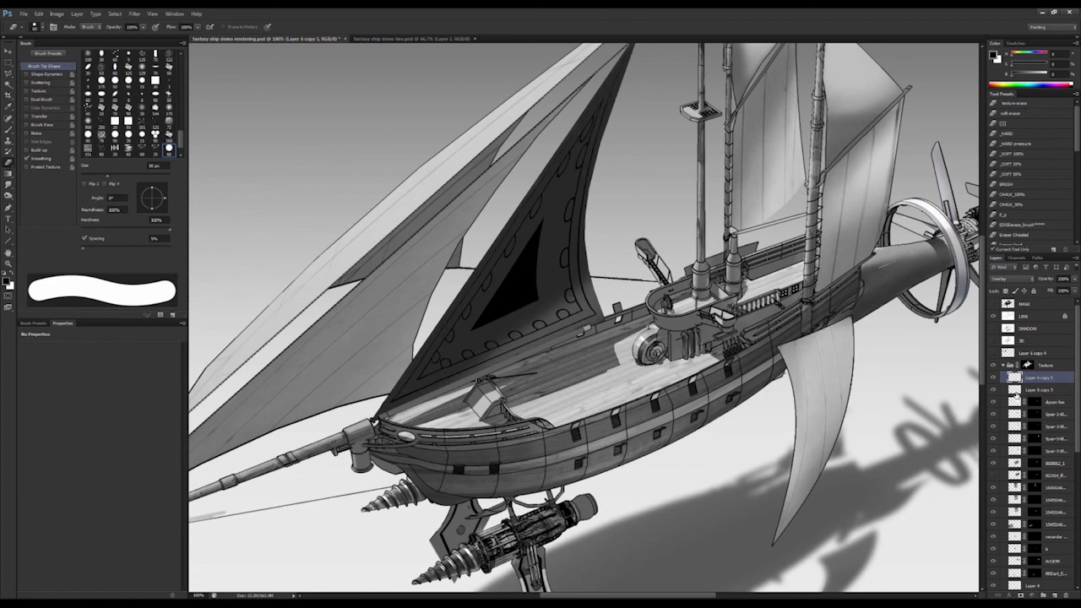
click(993, 378)
click(993, 390)
click(993, 391)
click(994, 378)
- Erase the black centre triangle from the dark pattern on Layer 6 copy 3 with a smaller eraser
click(1019, 391)
click(993, 390)
click(993, 390)
key(bracketleft)
key(bracketleft)
mouse_move(536, 234)
mouse_down()
mouse_move(494, 302)
mouse_move(535, 291)
mouse_up()
key(ctrl+alt+space)
ctrl+alt+click(560, 203)
ctrl+alt+click(559, 203)
- Duplicate the dark ring pattern layer, scale the copy slightly, and merge it into the layer below
key(ctrl+j)
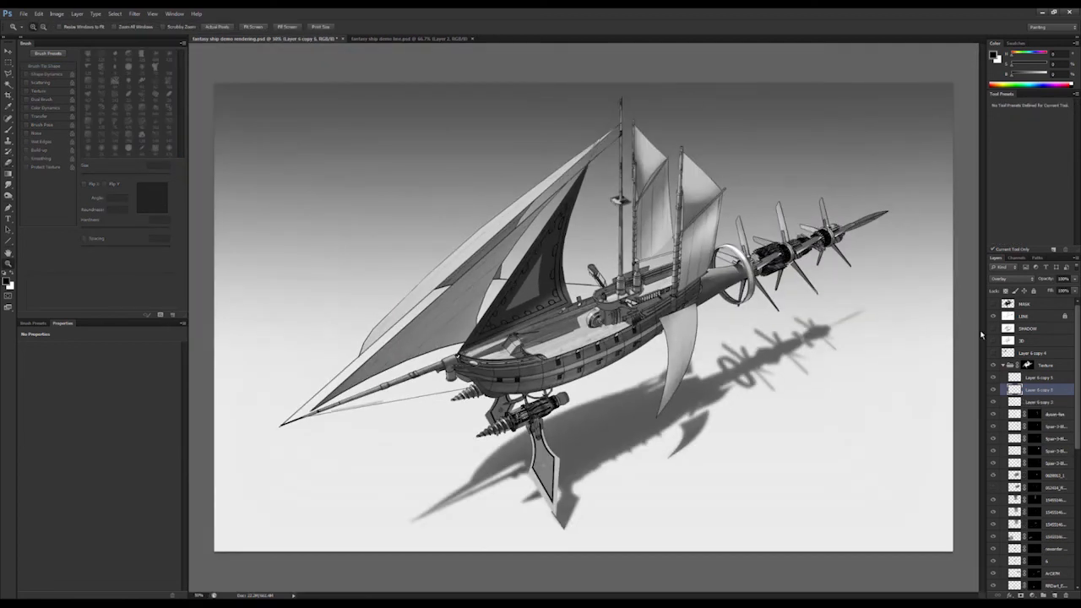
key(ctrl+plus)
key(ctrl+t)
alt+shift+drag(574, 128, 558, 151)
key(Return)
key(ctrl+e)
- Lasso and cut the light centre triangle, merge its source layer down, and paste the triangle in place on its own layer
click(510, 268)
click(994, 378)
click(994, 378)
click(1037, 378)
key(l)
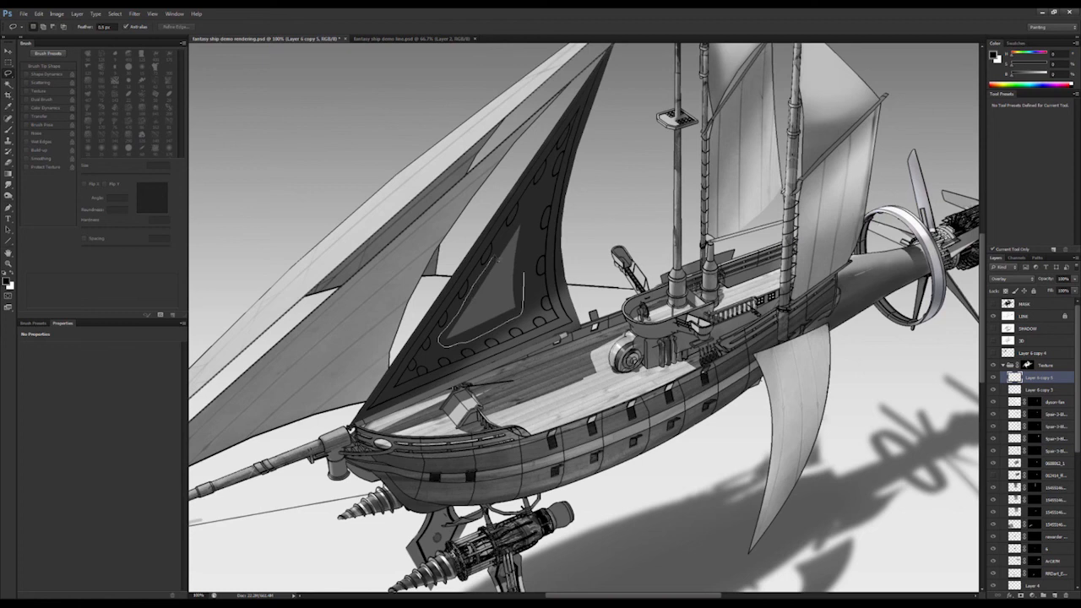
drag(523, 222, 524, 271)
key(ctrl+x)
key(ctrl+e)
key(ctrl+shift+v)
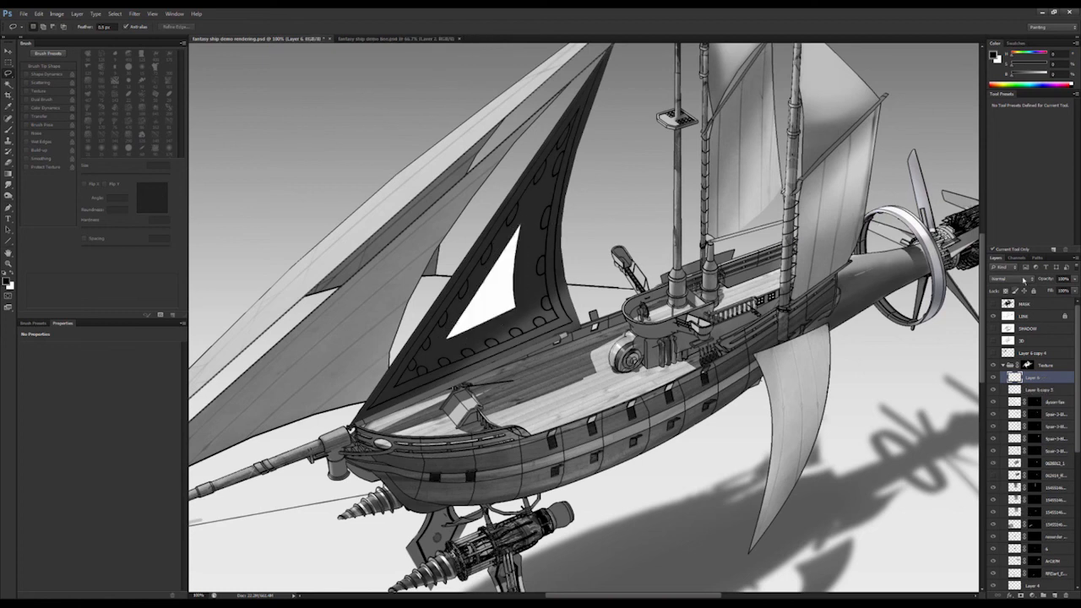
- Set the pasted triangle layer to Overlay, duplicate it to brighten the triangle, and save the file
click(1016, 279)
click(996, 390)
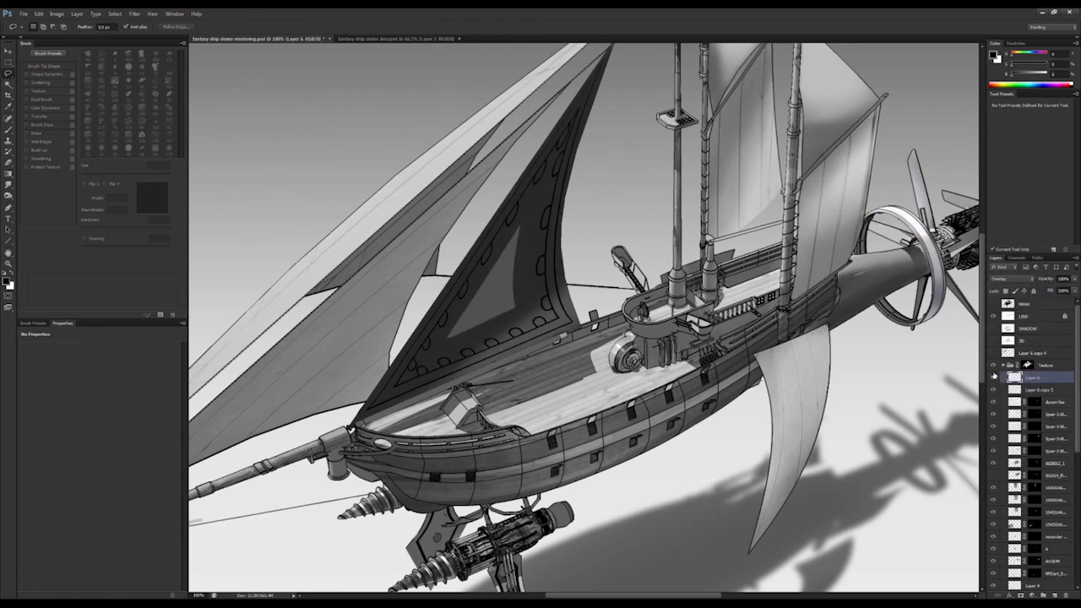
key(ctrl+j)
key(x)
key(ctrl+s)
key(z)
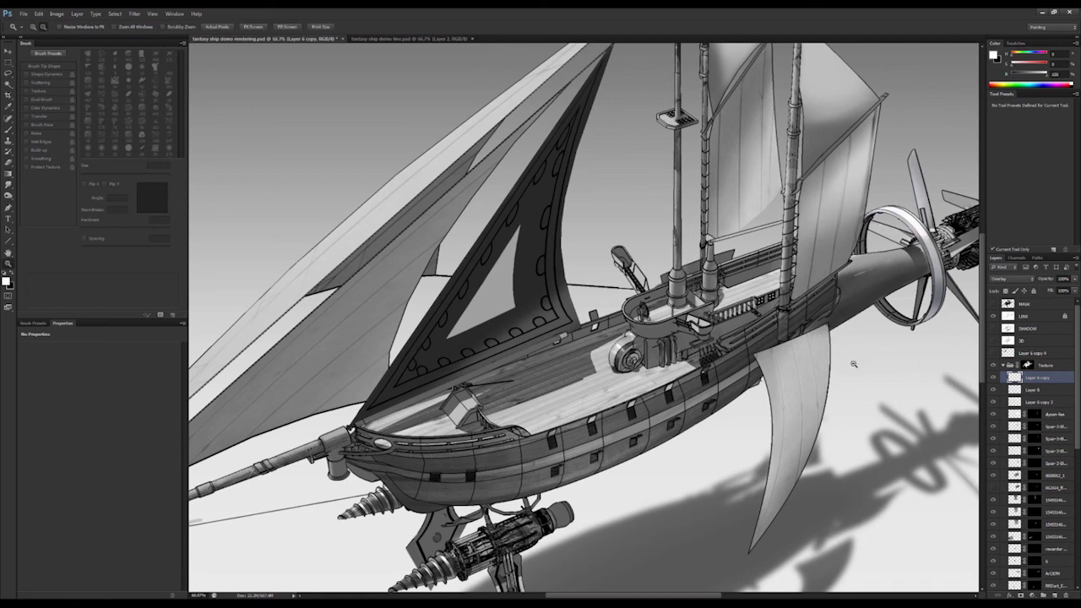
- Lower the Fill of the brightening triangle copy and duplicate that layer for a smaller inner triangle
alt+click(854, 365)
alt+click(854, 365)
alt+click(855, 365)
click(993, 377)
key(ctrl+plus)
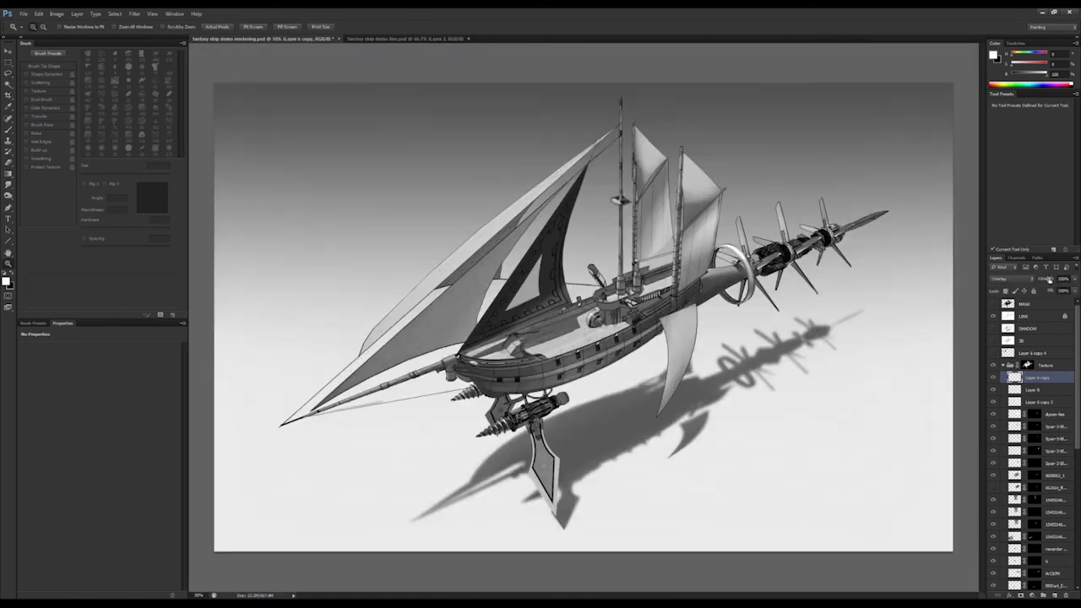
drag(1050, 293, 1026, 291)
key(ctrl+j)
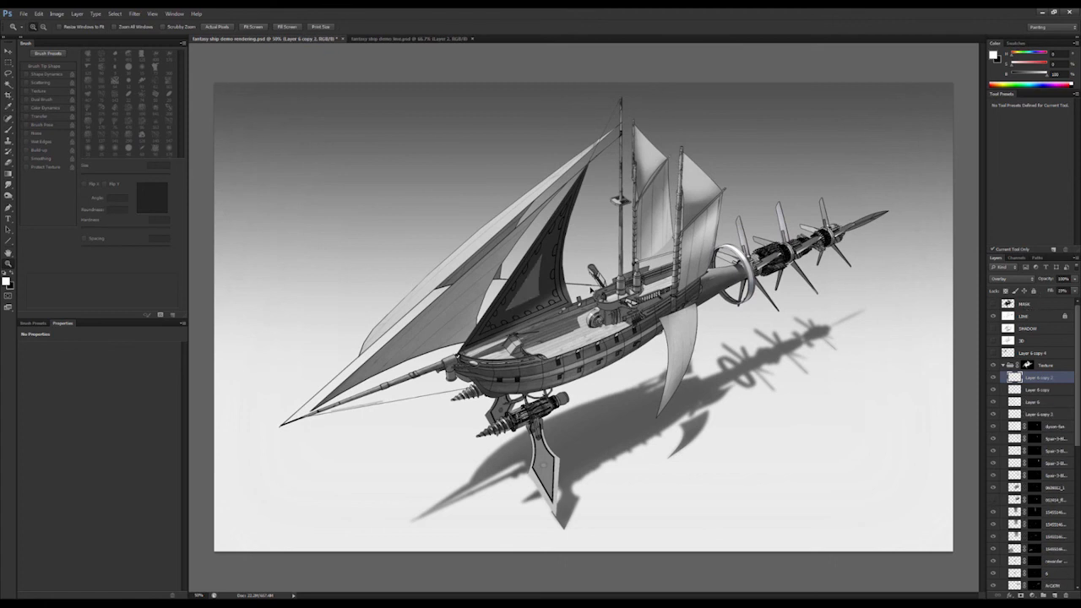
key(v)
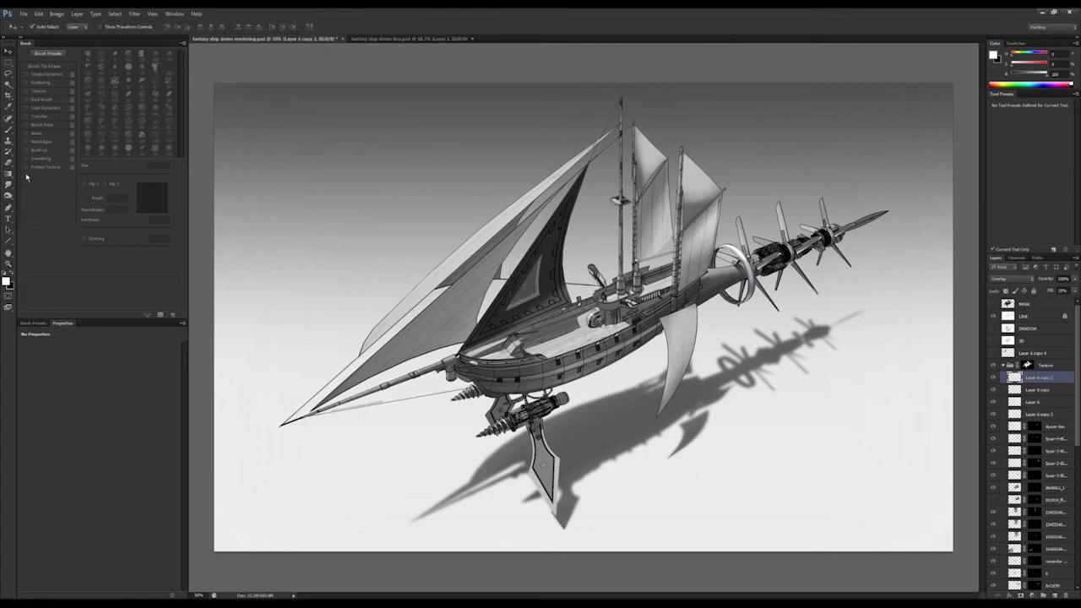
- Adjust the inner triangle layer with Levels and duplicate it twice to strengthen its dark tone against the light outline
key(ctrl+l)
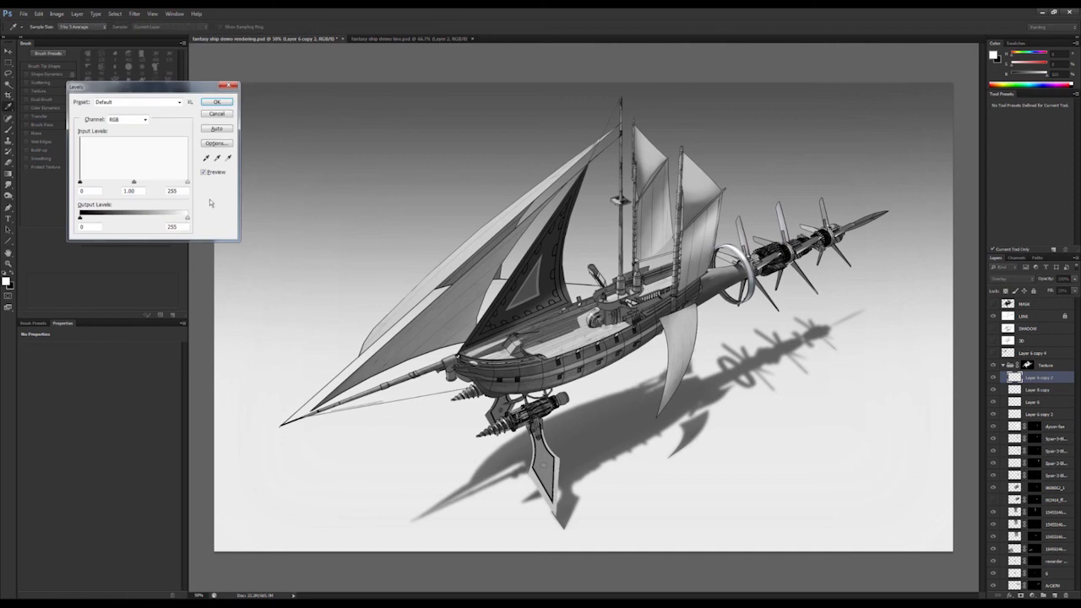
drag(113, 222, 112, 222)
key(Return)
key(ctrl+j)
key(ctrl+j)
key(x)
click(503, 234)
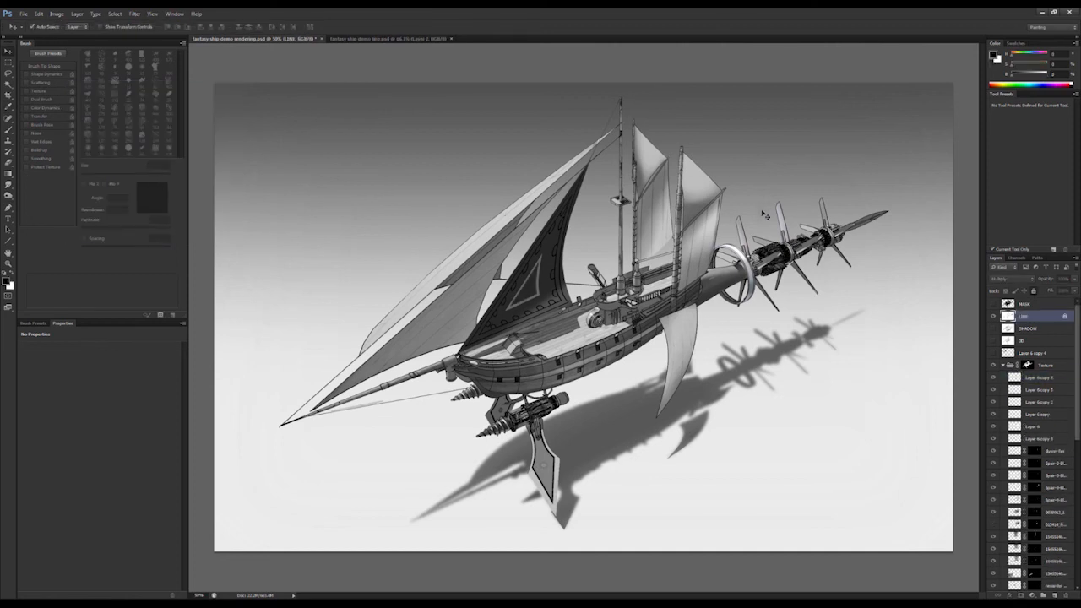
key(z)
alt+click(772, 345)
- Lighten the dark sail fill on Layer 5 by raising its output black level to 24 with Levels
click(1037, 378)
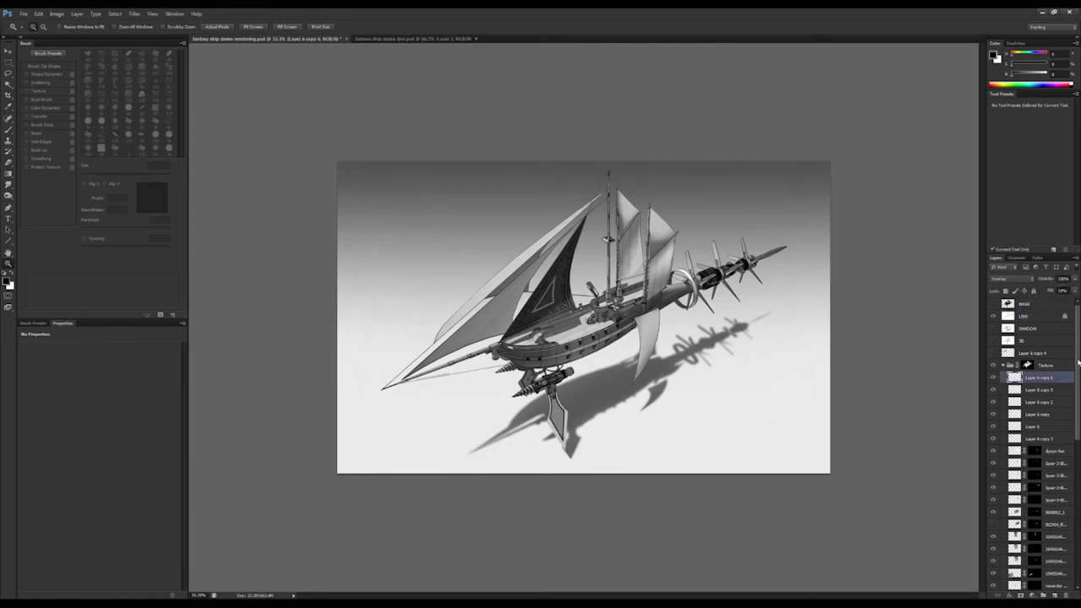
drag(1077, 363, 1077, 515)
click(1037, 535)
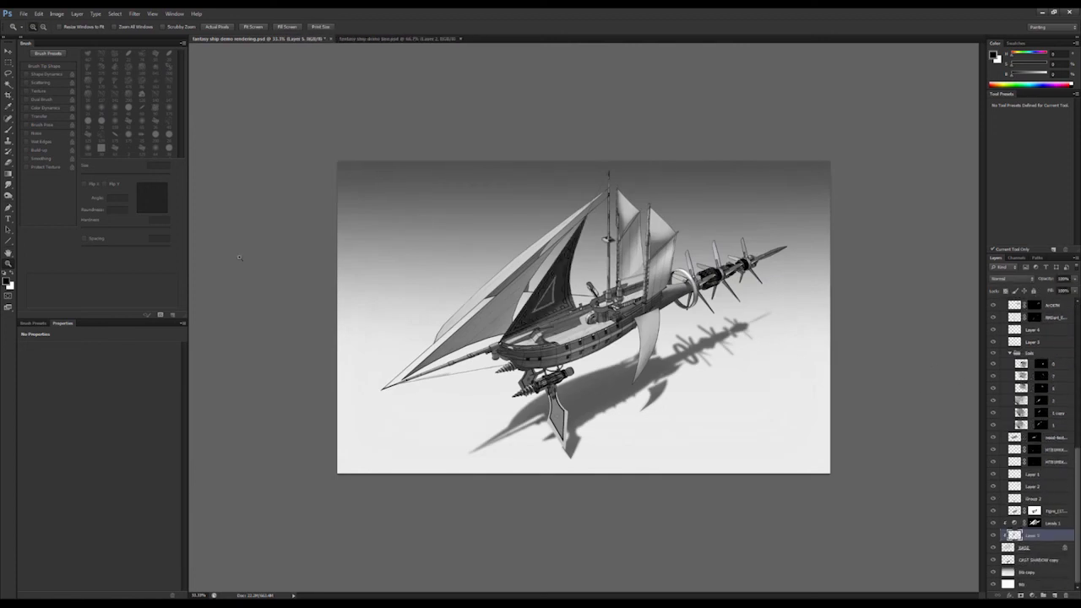
key(ctrl+l)
drag(86, 223, 90, 221)
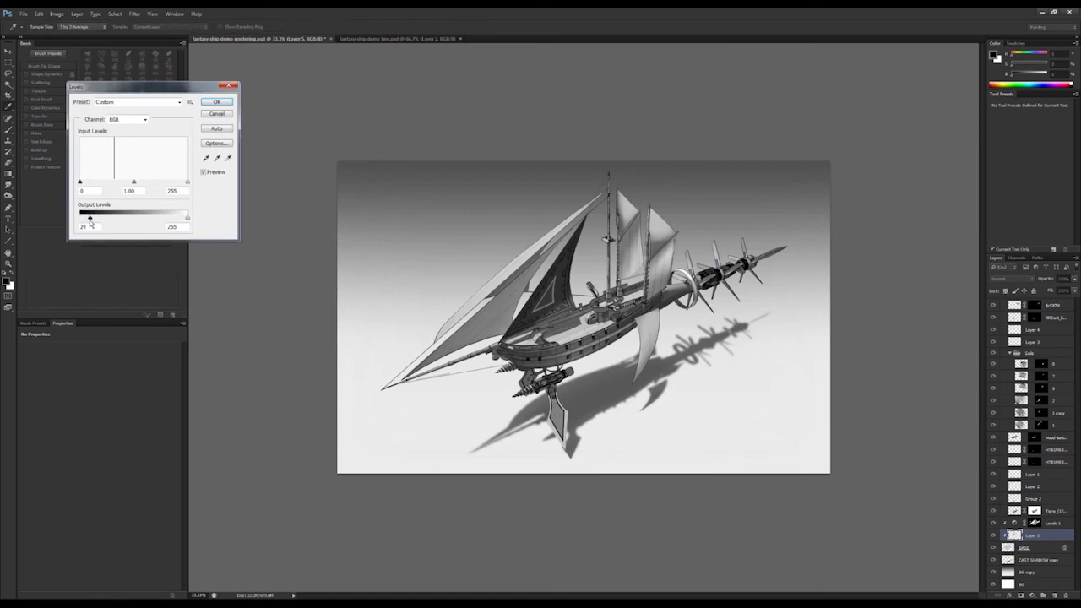
key(Return)
click(504, 282)
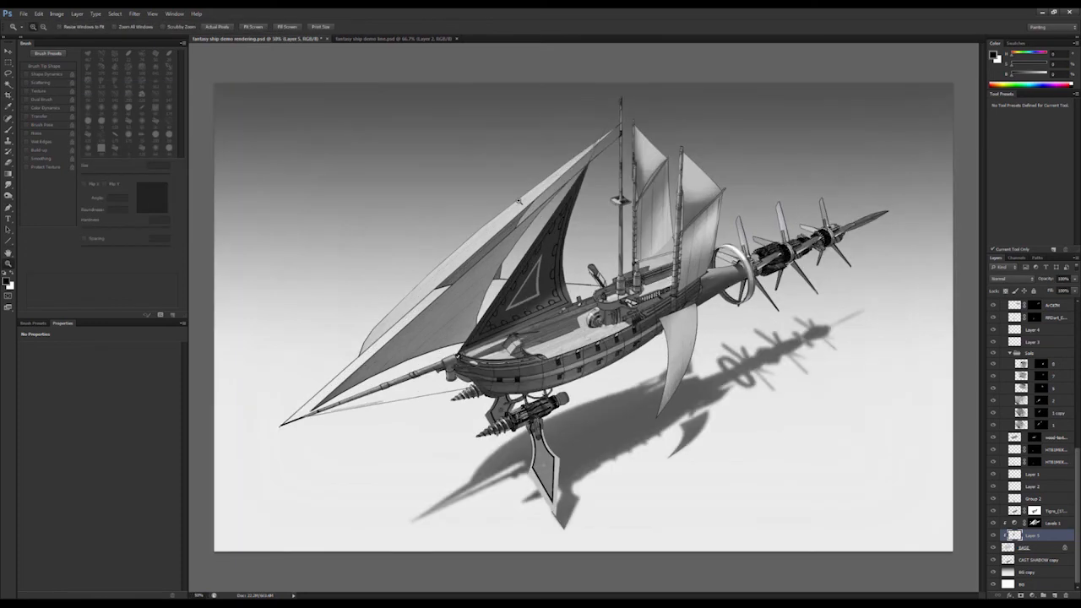
- Add a new layer above Layer 5 and paint the front sails in the dark grey sampled from the triangular sail
click(1055, 595)
key(b)
click(1018, 547)
alt+click(545, 285)
mouse_move(545, 285)
mouse_down()
mouse_move(490, 254)
mouse_move(456, 304)
mouse_move(380, 363)
mouse_up()
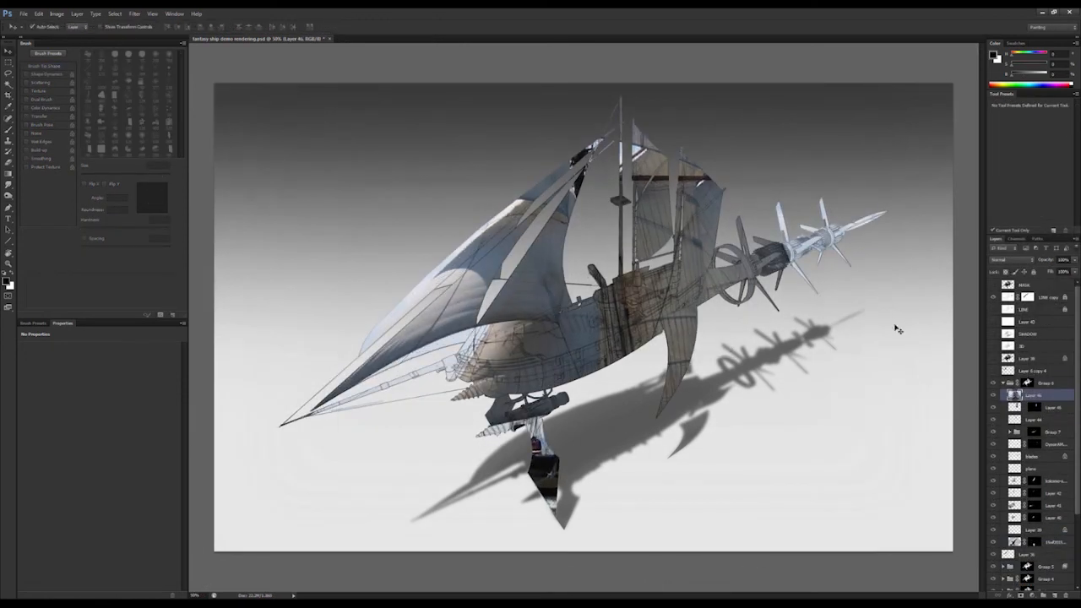
- Mask the ship photo on Layer 46 to the selected front sail and desaturate it with Hue/Saturation
click(993, 395)
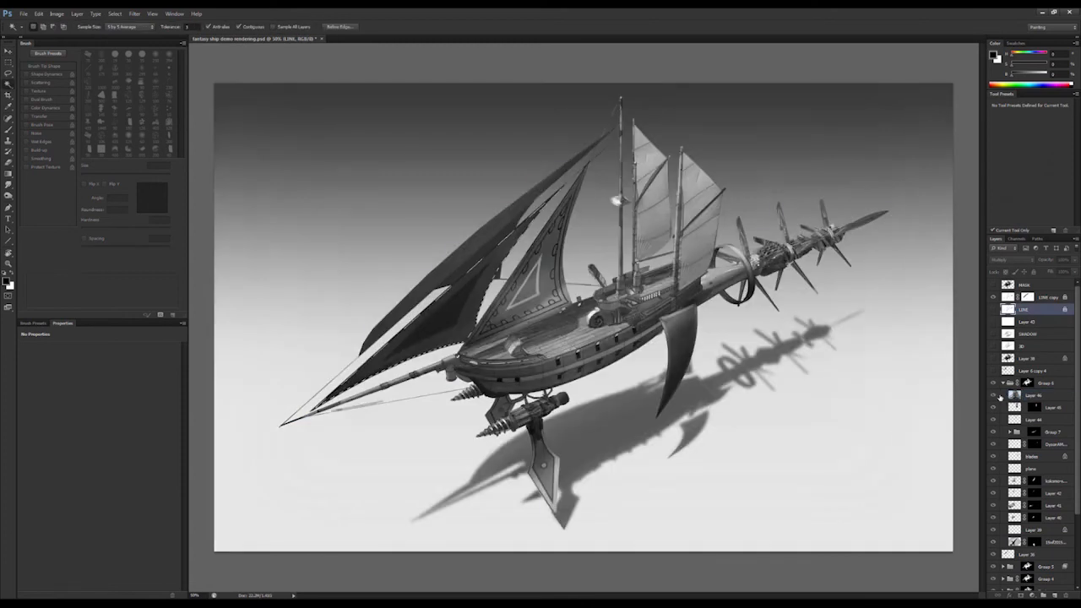
click(994, 395)
click(1033, 396)
click(1020, 595)
click(1013, 396)
key(ctrl+u)
drag(788, 105, 743, 108)
key(Return)
- Warp the photo texture on Layer 46 to follow the shape of the lower front sail
key(ctrl+t)
right_click(439, 301)
click(464, 366)
key(ctrl+h)
drag(414, 354, 453, 340)
drag(579, 191, 577, 194)
key(Return)
- Lasso the unwanted marks on the front sail's photo texture and remove them with Fill, clearing the selection when finished
key(w)
key(l)
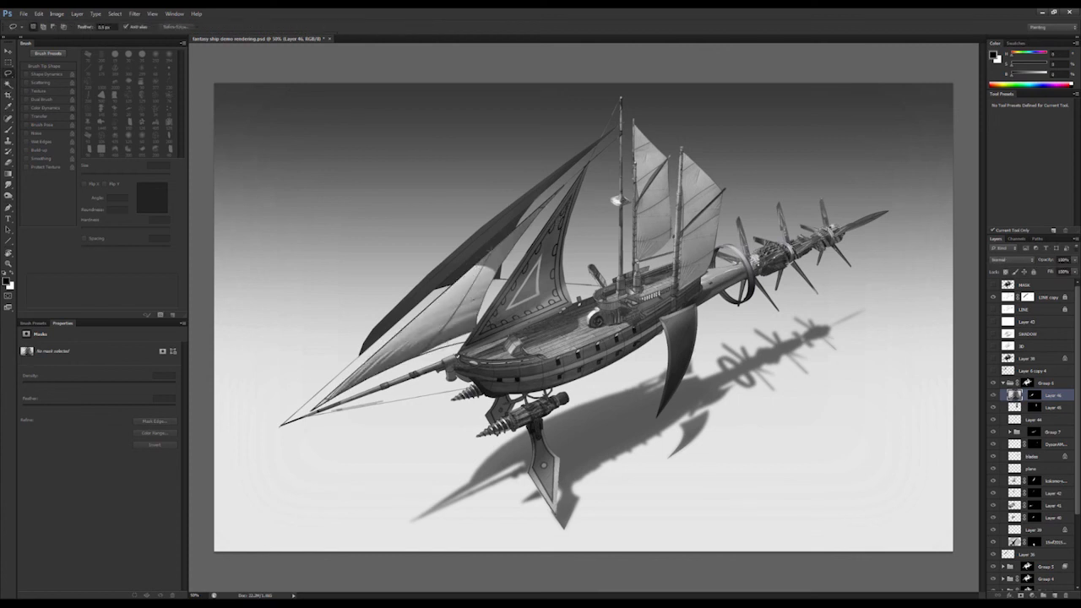
drag(492, 248, 482, 264)
key(shift+BackSpace)
key(Return)
drag(496, 250, 483, 260)
key(shift+BackSpace)
key(Return)
key(b)
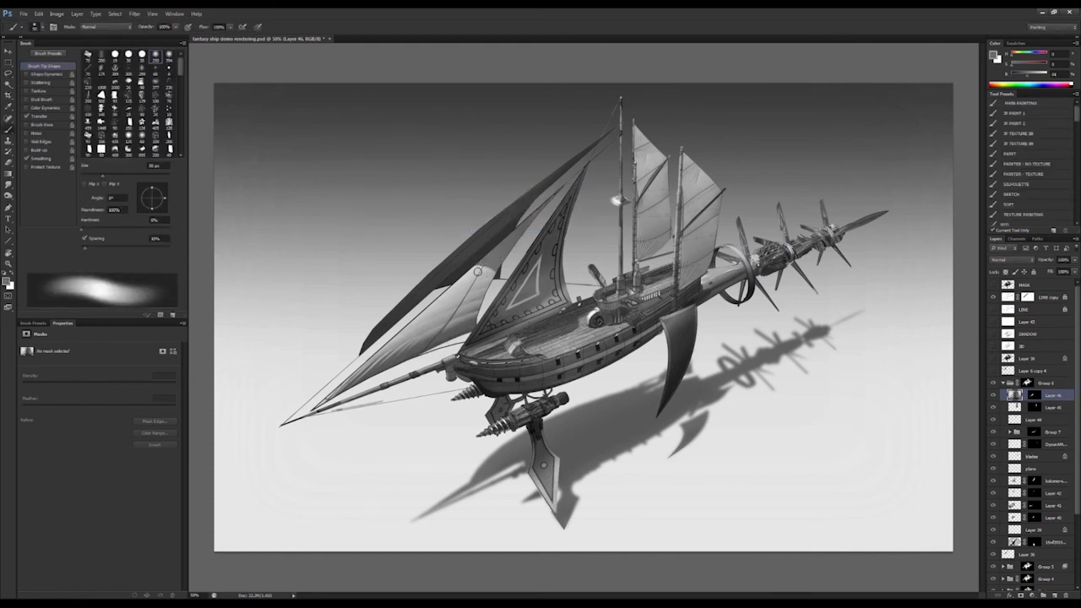
key(l)
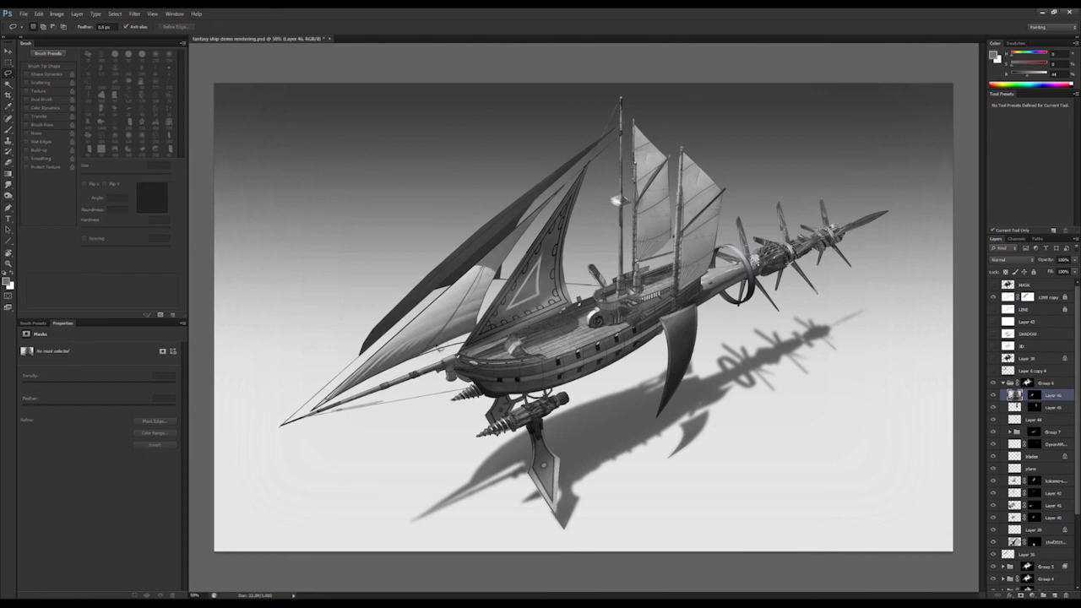
drag(478, 270, 482, 266)
key(shift+BackSpace)
key(Return)
key(ctrl+d)
- Darken the front sail texture by lowering its output white level with Levels, and warp it again to fit the sail
key(ctrl+l)
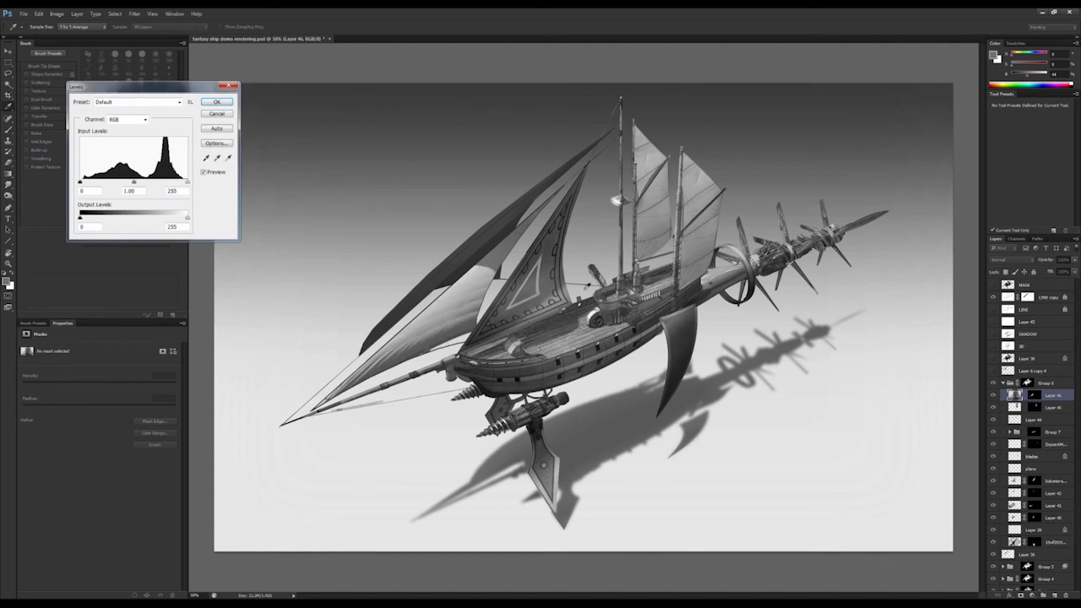
drag(187, 219, 143, 228)
key(Return)
key(ctrl+t)
right_click(478, 303)
click(512, 369)
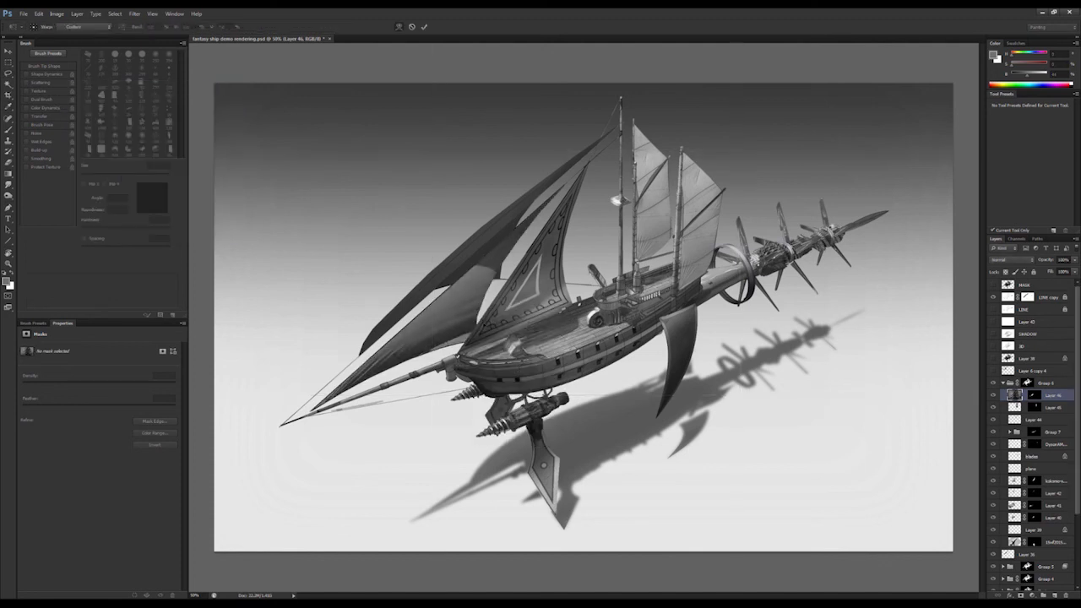
drag(422, 338, 395, 372)
drag(474, 335, 462, 337)
key(Return)
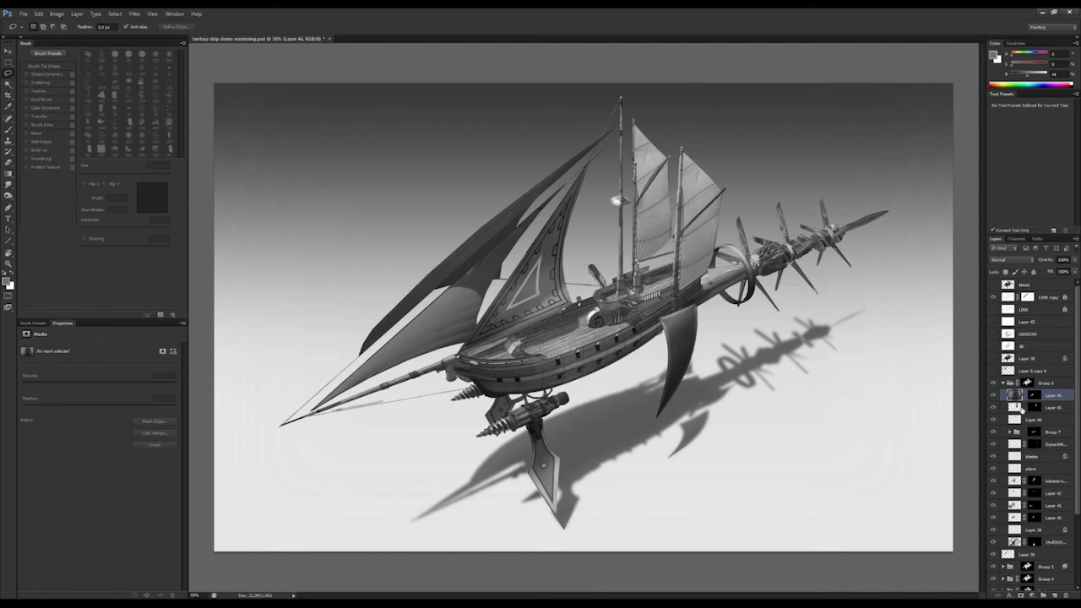
- Compare the sail texture with its layer mask off and on, and move Layer 46 out above its group
shift+click(1037, 397)
shift+click(1037, 397)
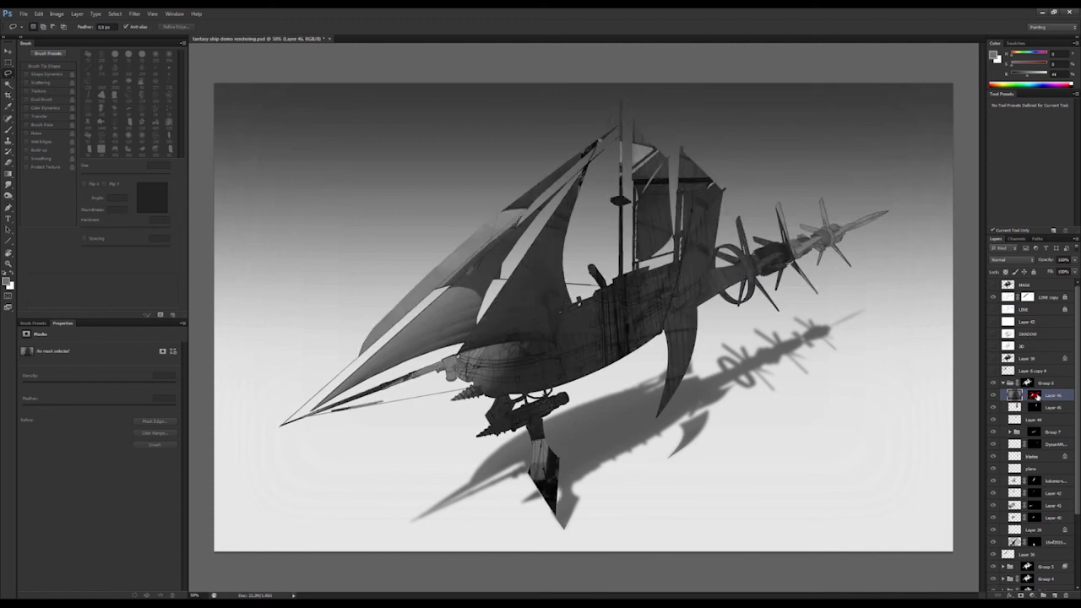
shift+click(1037, 397)
drag(1022, 396, 1024, 378)
shift+click(1028, 384)
shift+click(1028, 385)
- Clean up the sail texture's layer mask with the SILHOUETTE brush where it overlaps the triangular sail's lower front corner
key(b)
ctrl+click(517, 308)
click(1015, 184)
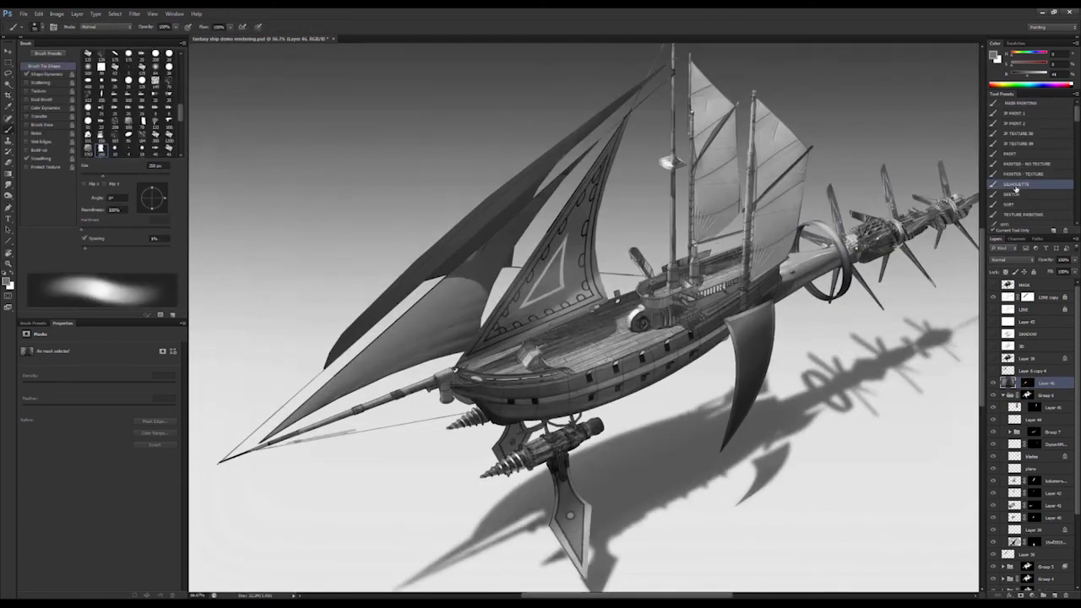
click(1026, 384)
key(d)
key(bracketleft)
key(bracketleft)
key(bracketleft)
key(bracketleft)
key(bracketleft)
key(bracketleft)
key(bracketleft)
key(bracketleft)
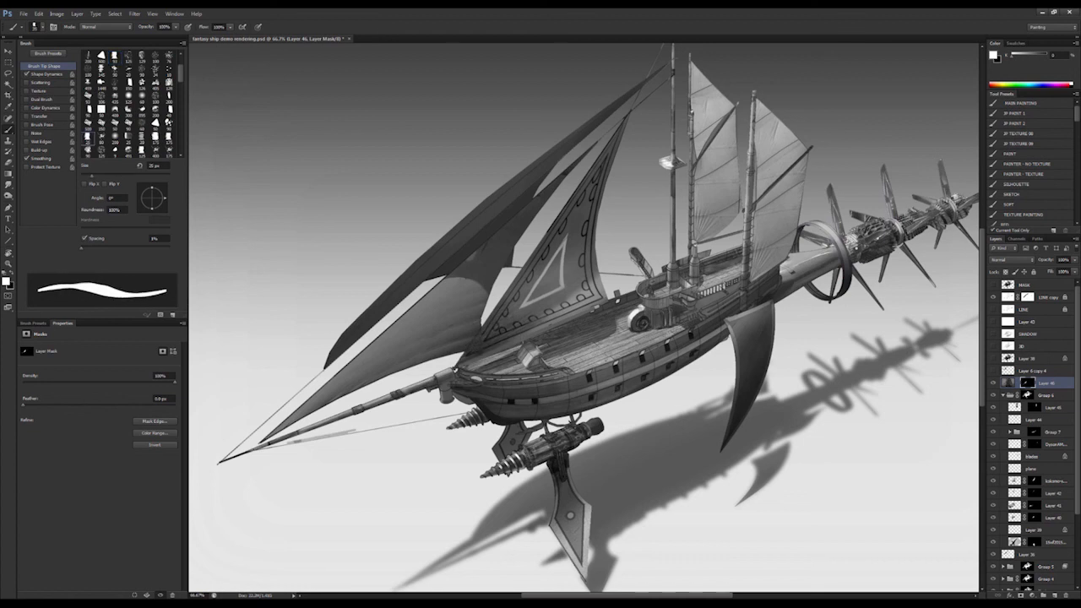
ctrl+click(474, 336)
ctrl+click(474, 335)
key(bracketright)
key(bracketleft)
key(bracketleft)
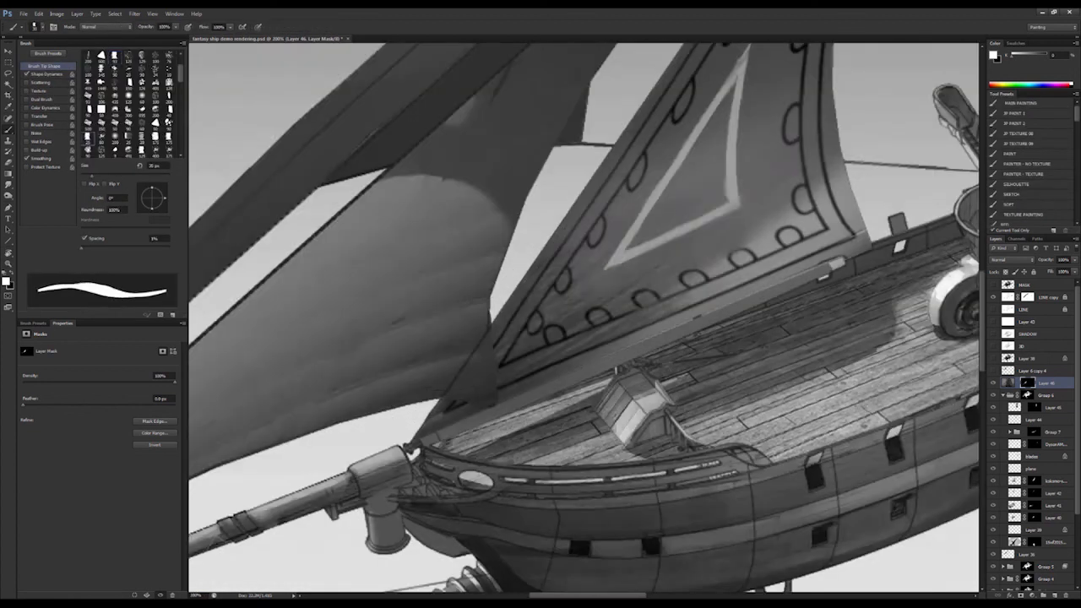
key(x)
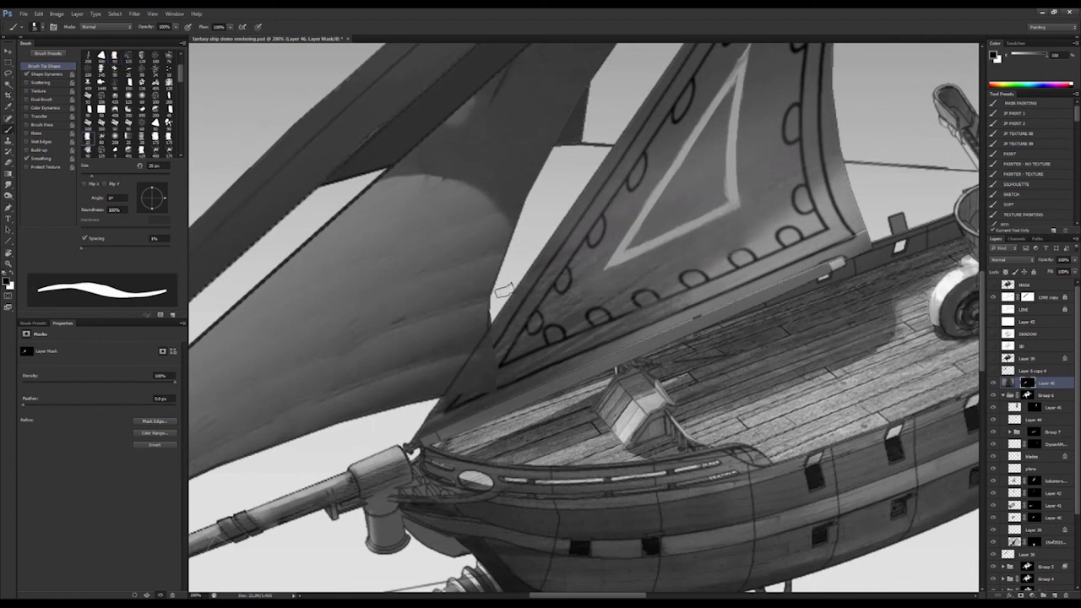
key(x)
key(bracketleft)
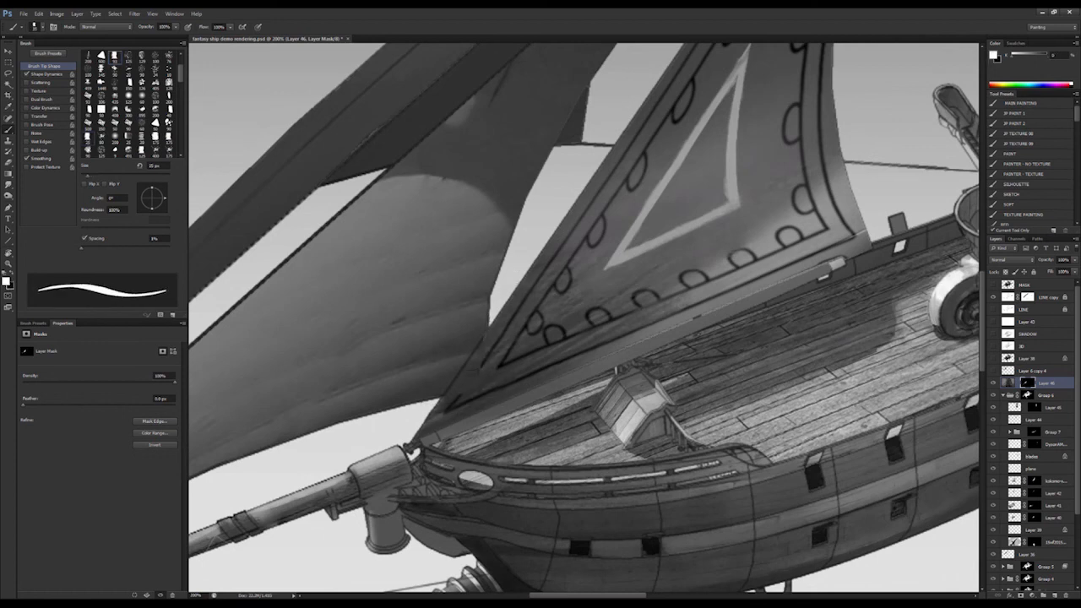
click(993, 383)
click(993, 383)
- Paint black on the LINE copy layer's mask with a small brush to hide line work near the front sail, and relock the layer
click(1027, 297)
key(bracketleft)
key(bracketleft)
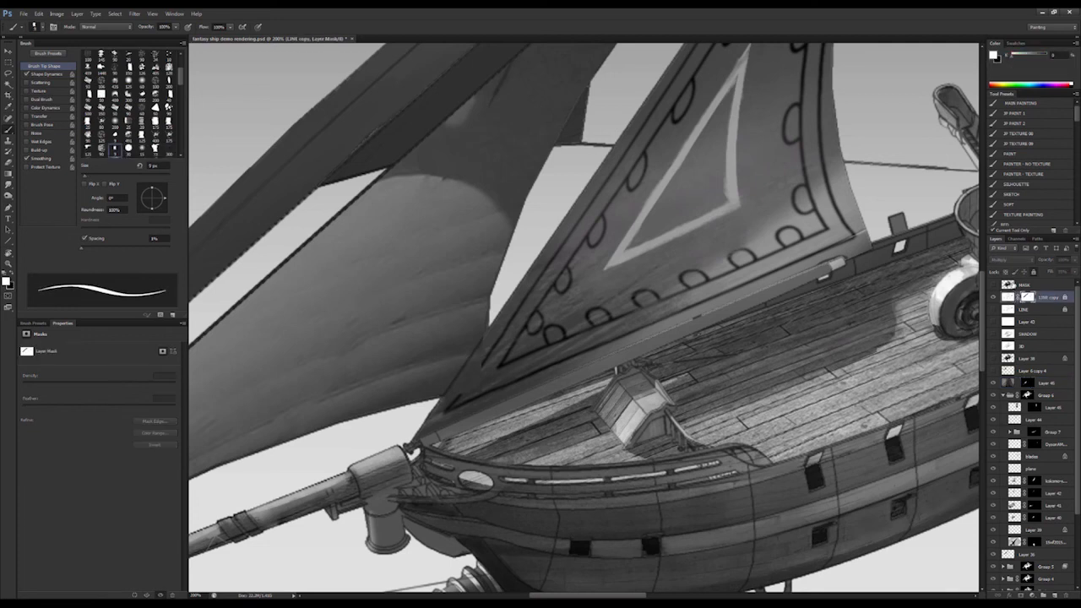
key(x)
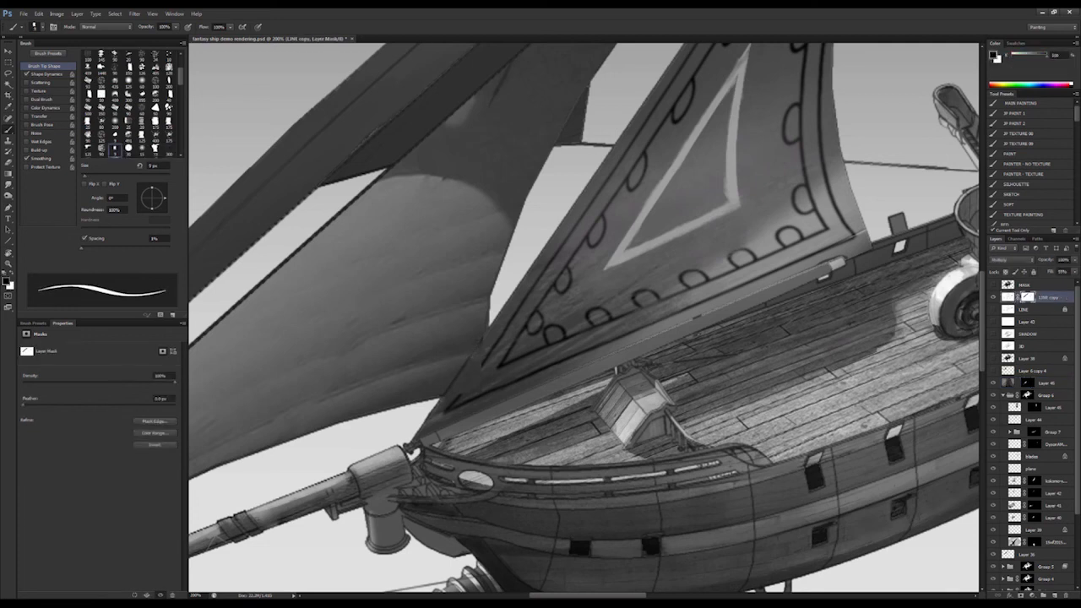
click(1033, 271)
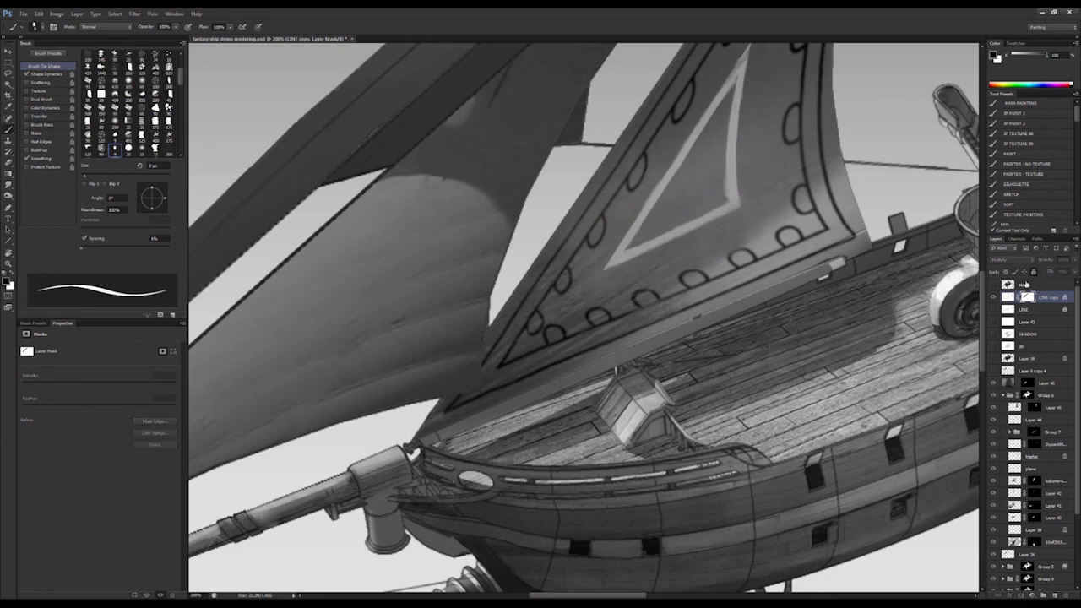
click(1014, 409)
alt+click(789, 377)
alt+click(788, 377)
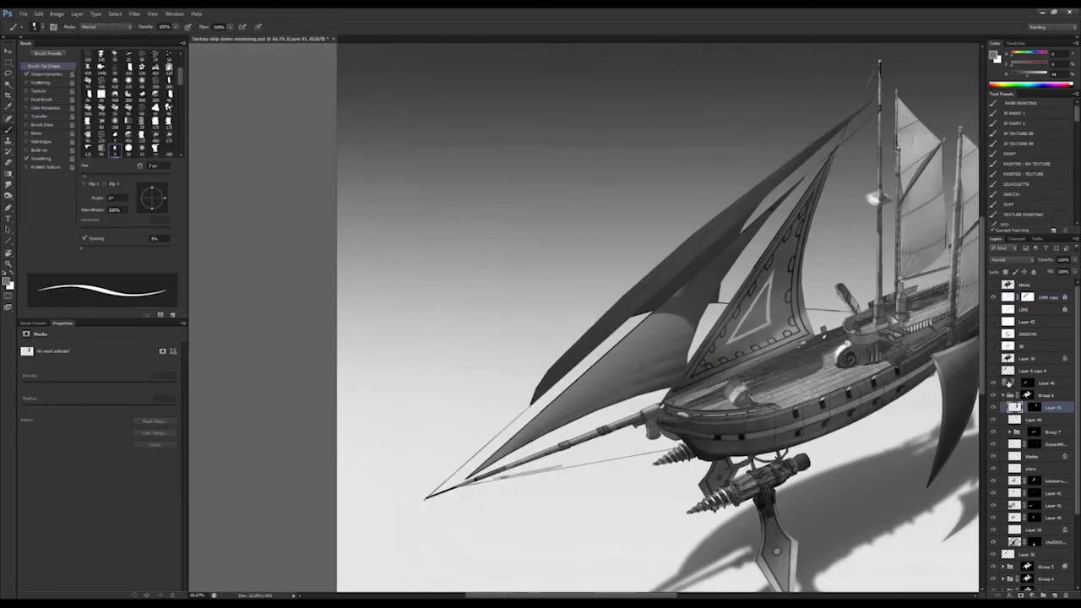
click(1008, 384)
ctrl+drag(920, 354, 891, 390)
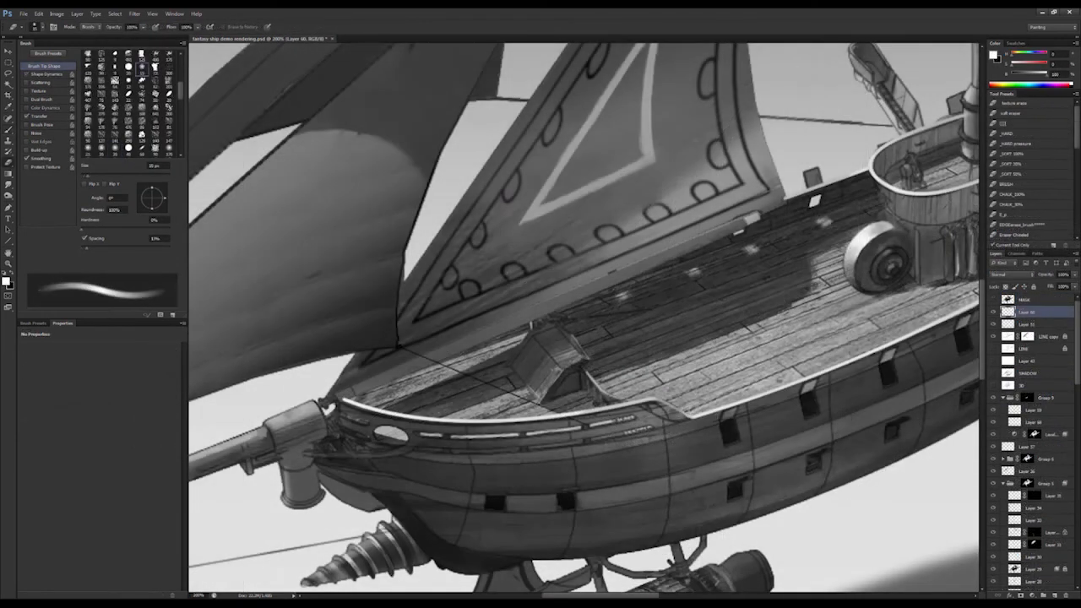
- Touch up the rail and deck details on Layer 60 with a small eraser and a sampled-grey brush, and save the file
drag(720, 266, 554, 339)
key(bracketright)
key(bracketright)
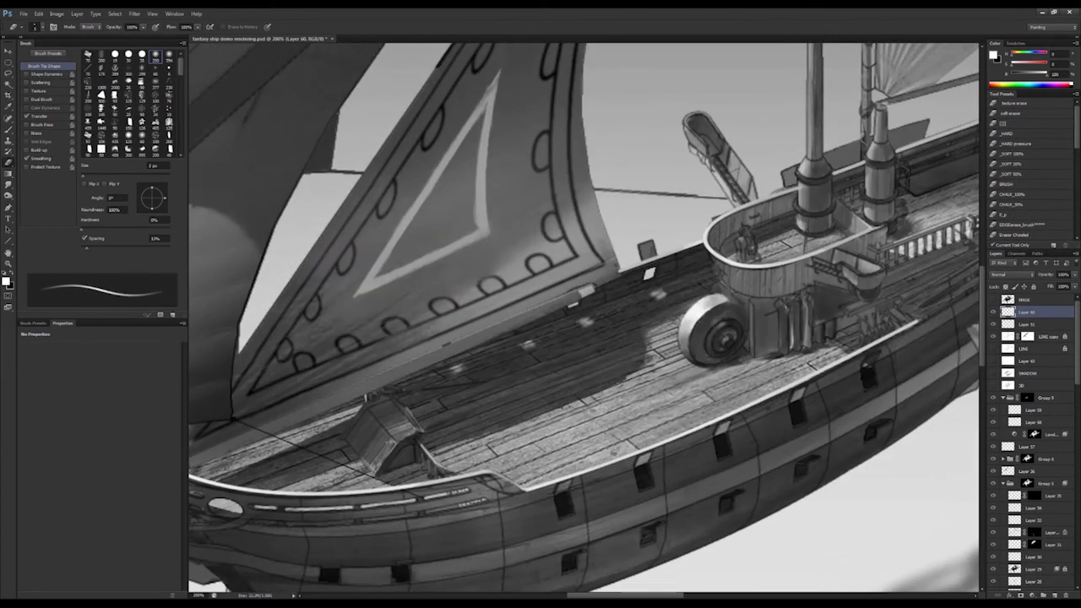
click(992, 313)
click(993, 313)
key(b)
alt+click(616, 258)
key(bracketleft)
key(bracketleft)
key(bracketleft)
key(bracketleft)
key(bracketleft)
key(bracketleft)
key(bracketleft)
key(bracketleft)
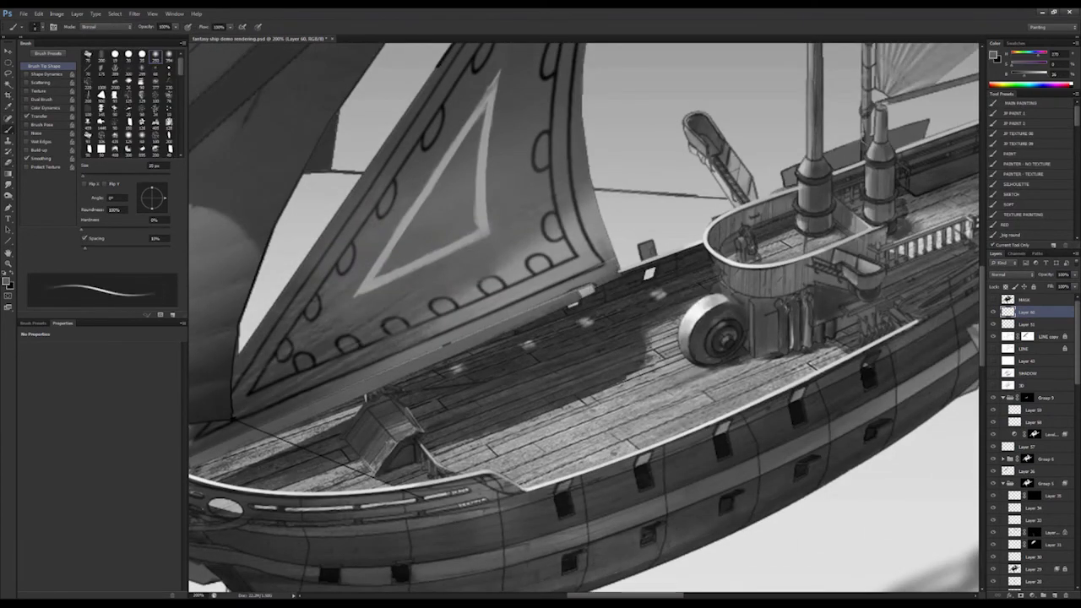
drag(676, 240, 588, 270)
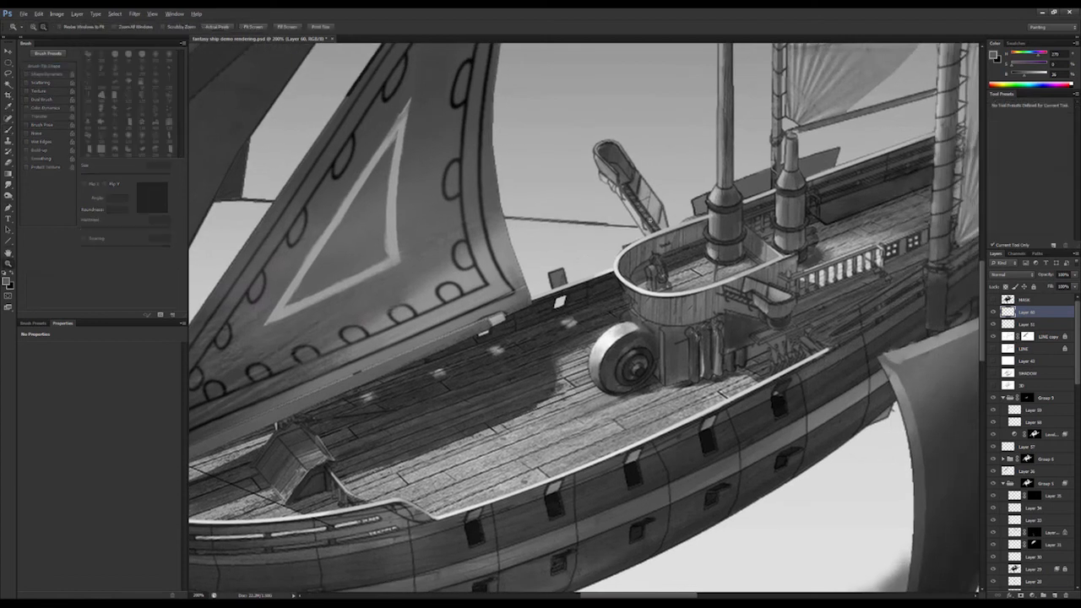
alt+click(662, 199)
alt+click(662, 200)
alt+click(662, 199)
key(ctrl+s)
- Add a new layer just below MASK and check the MASK selection against the sail outlines before clearing it
ctrl+click(1008, 300)
click(1054, 595)
click(471, 236)
click(471, 236)
click(471, 236)
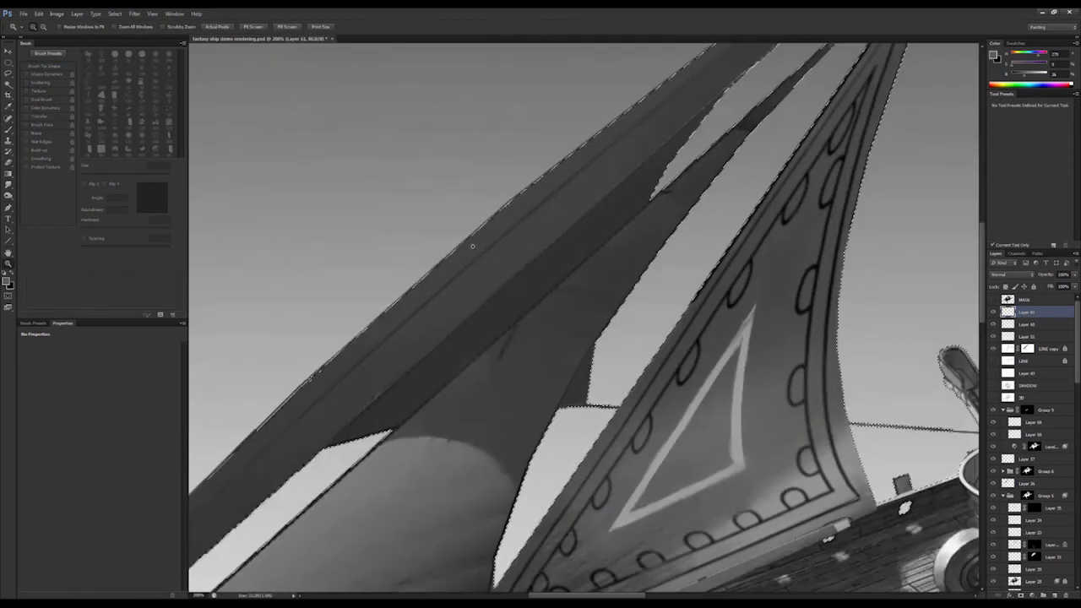
click(994, 349)
key(ctrl+d)
alt+click(816, 164)
alt+click(816, 165)
alt+click(816, 164)
- Select the plain background with the Magic Wand and use it as an inverted layer mask on Layer 61
key(v)
key(w)
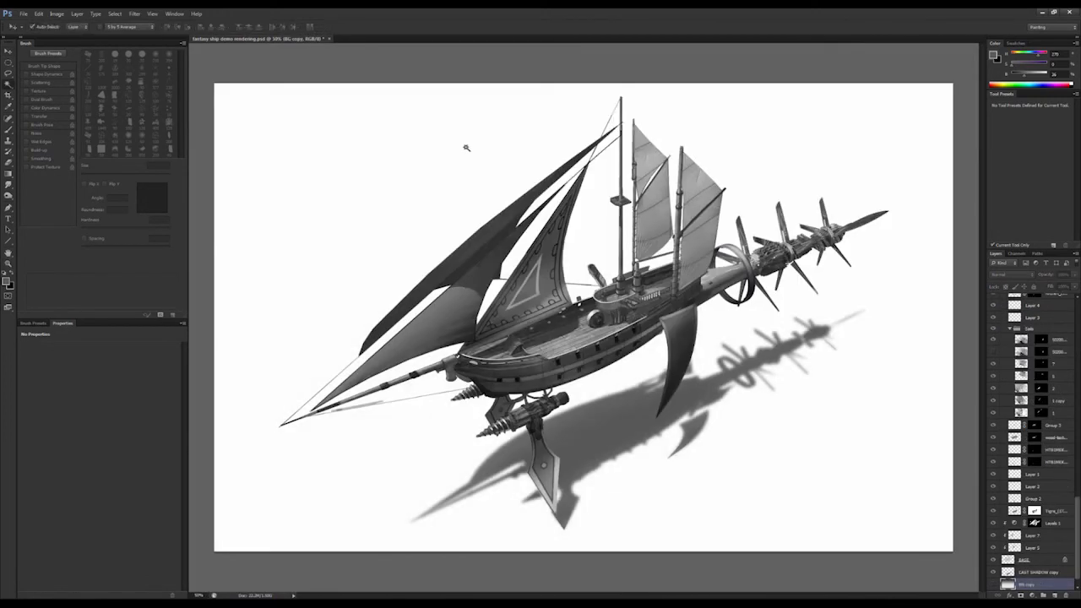
click(328, 154)
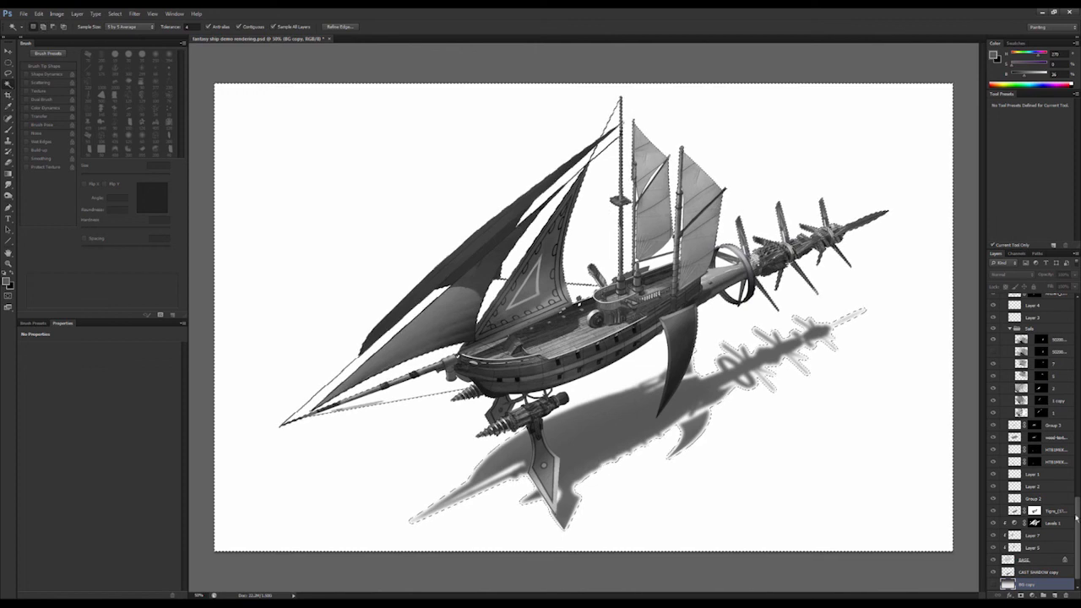
drag(1075, 517, 1075, 316)
click(1038, 314)
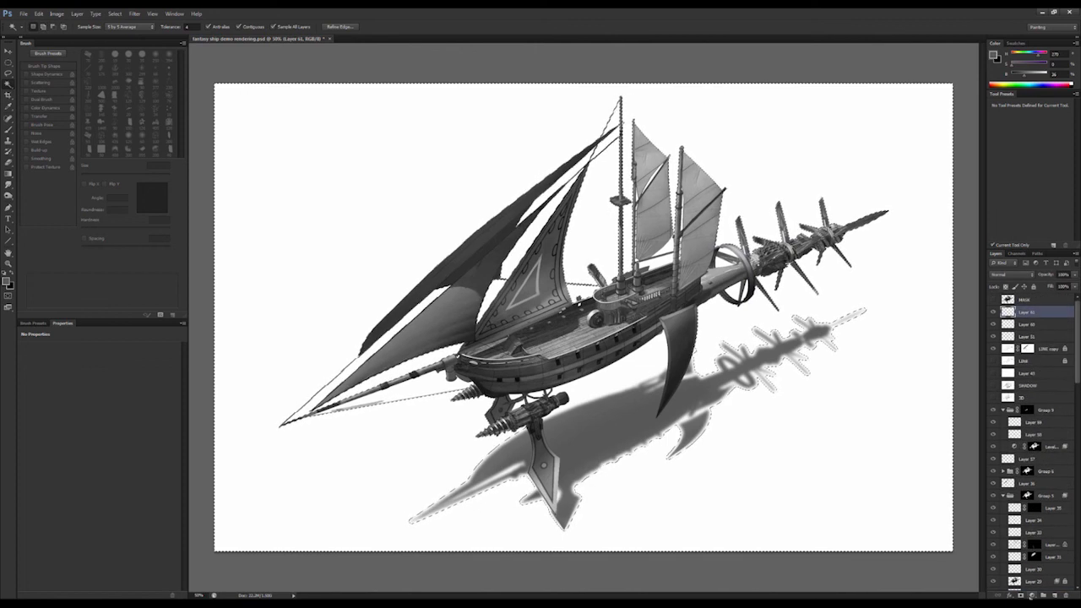
click(1021, 595)
key(ctrl+i)
- Make the gradient background layer visible again behind the ship
key(v)
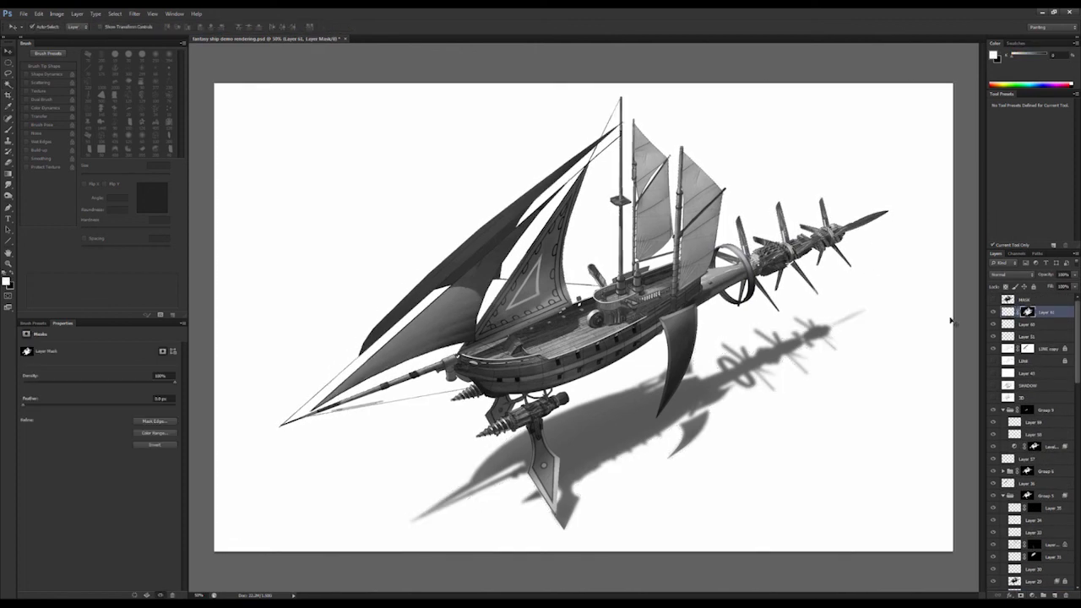
click(908, 352)
click(993, 572)
drag(1077, 505, 1076, 304)
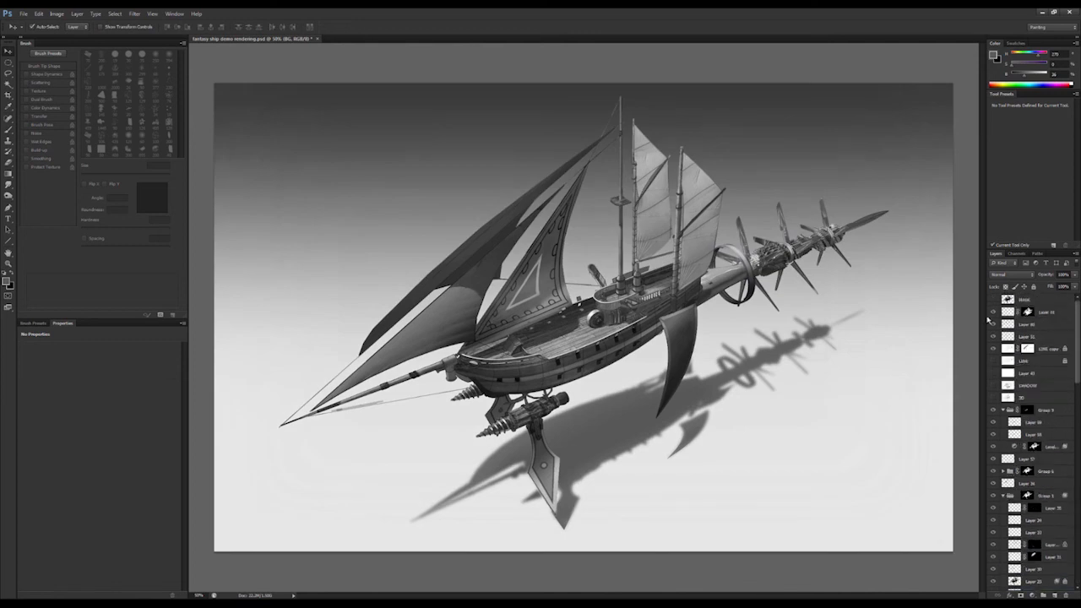
- Set Layer 61 to Screen blend mode and make white the brush colour
click(1038, 311)
key(b)
click(1018, 278)
click(1013, 351)
key(x)
- Try to paint soft white light across the front sails on Layer 61 with a large soft brush
click(1008, 205)
drag(499, 232, 622, 150)
key(ctrl+z)
key(z)
key(b)
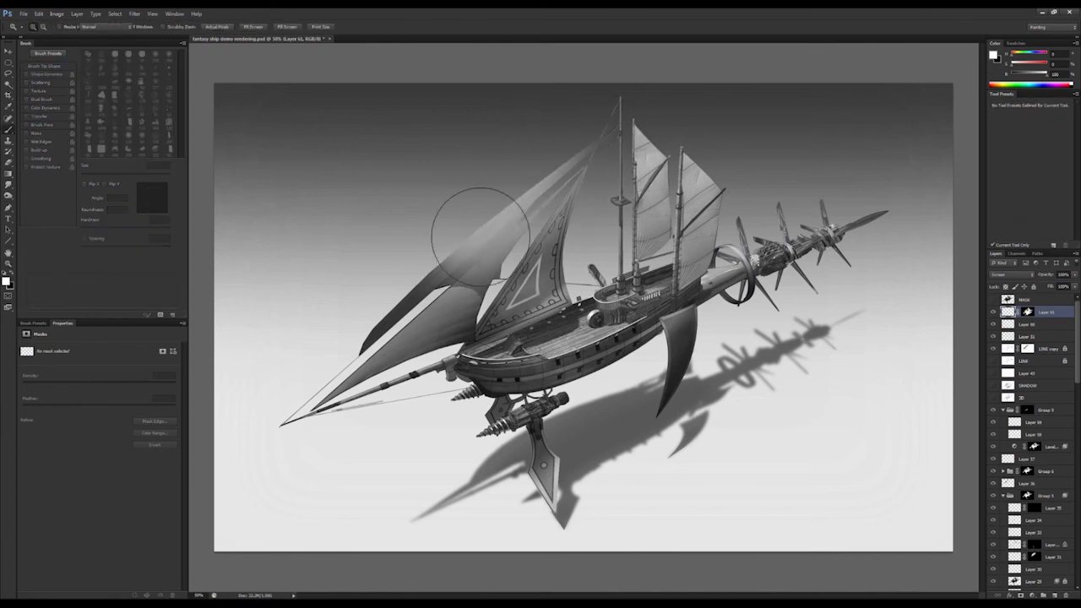
key(ctrl+z)
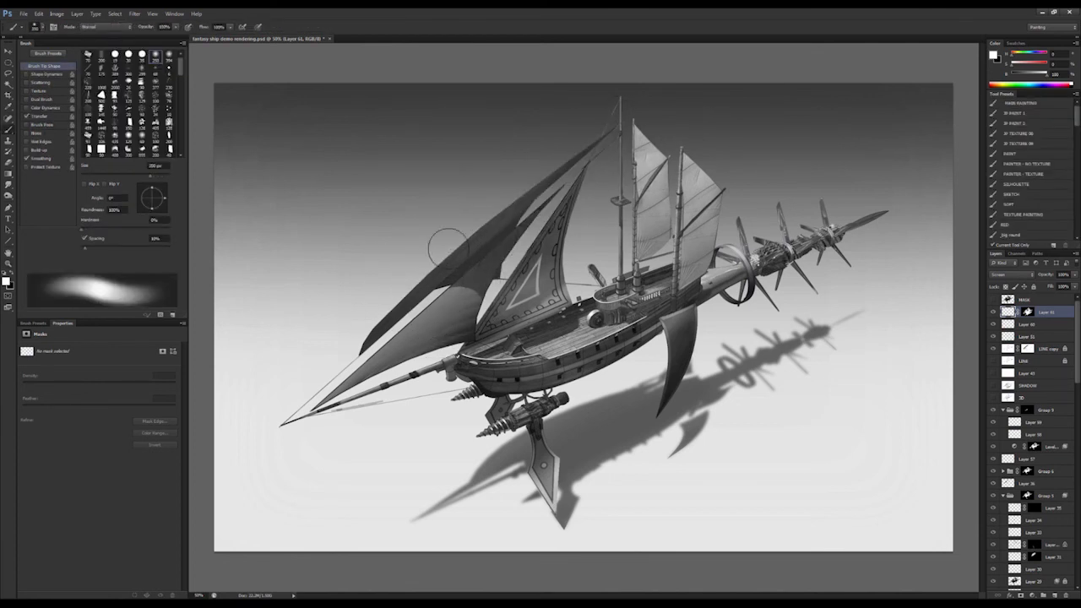
drag(368, 310, 528, 167)
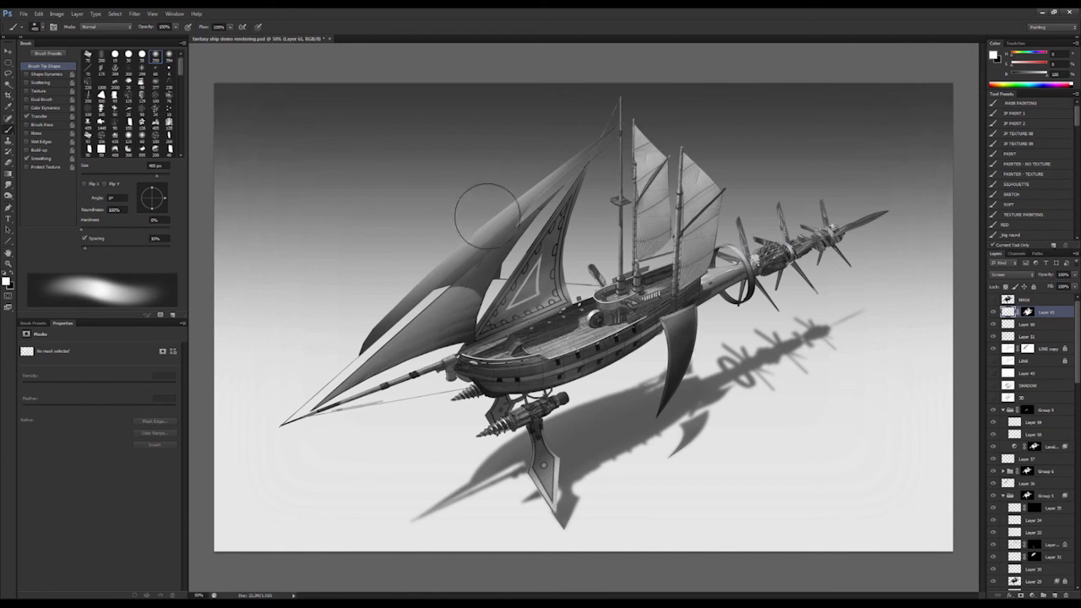
drag(397, 299, 594, 167)
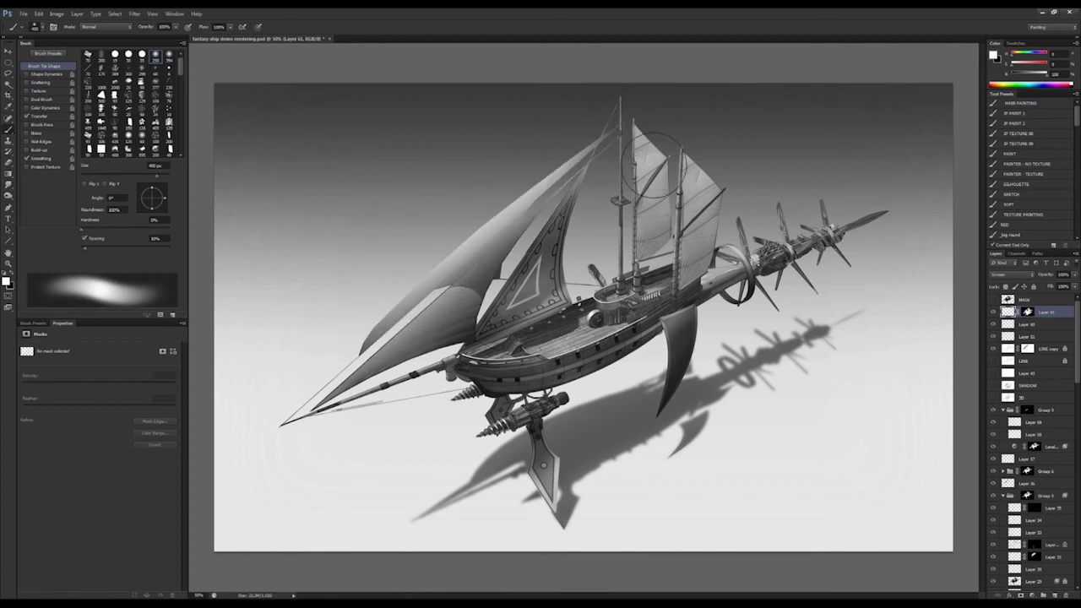
key(ctrl+z)
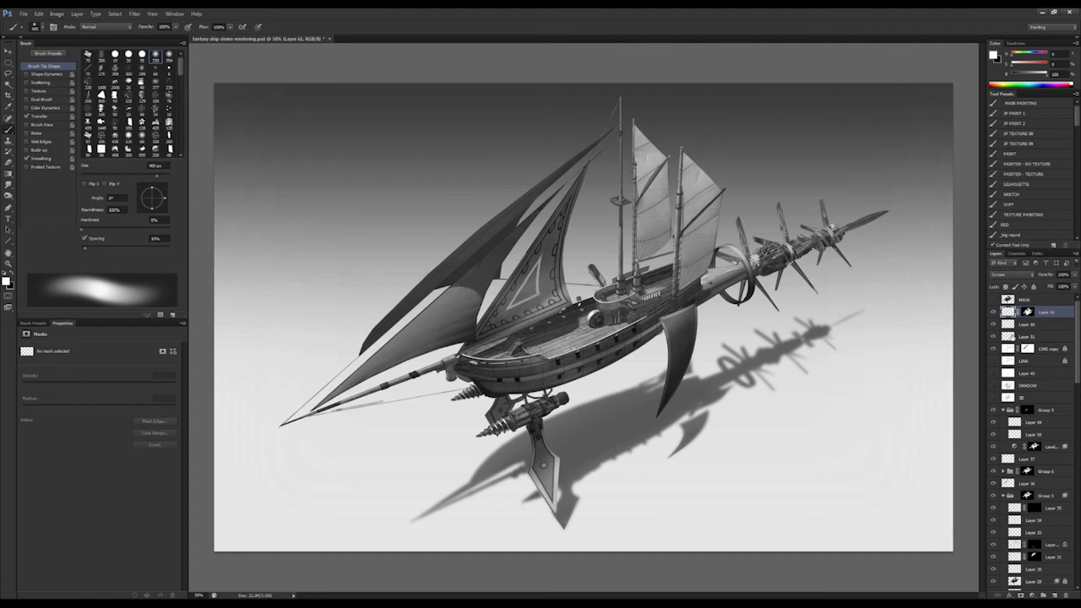
- Change Layer 61's blend mode and place the layer in a new group
click(1007, 276)
click(1007, 383)
key(ctrl+g)
- Move the group containing Layer 61 below Layers 60 and 51 in the layer stack
click(993, 300)
click(1006, 301)
click(992, 299)
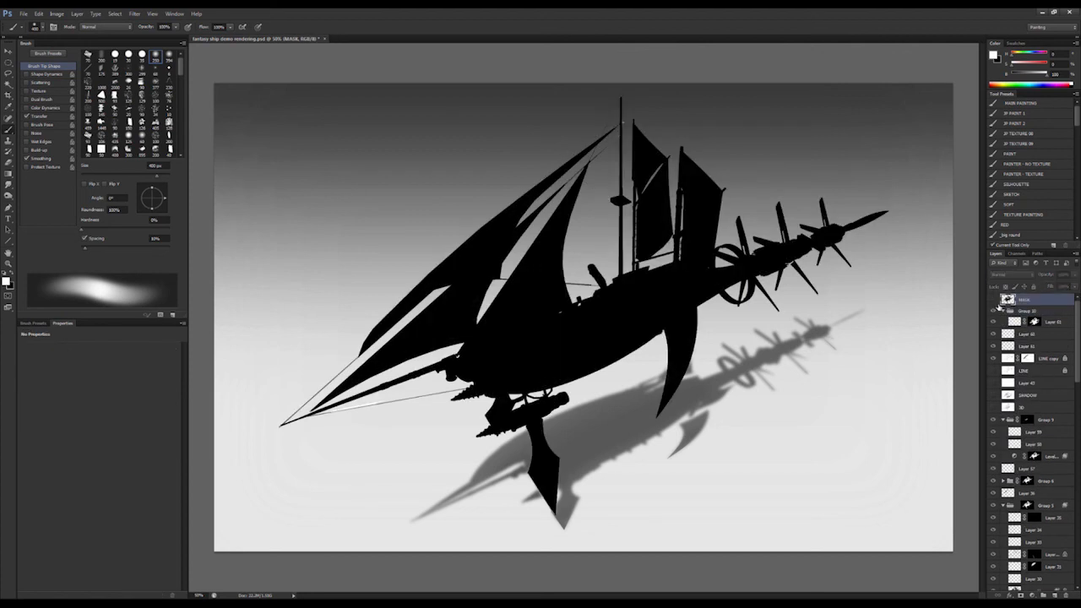
click(1008, 372)
click(1027, 358)
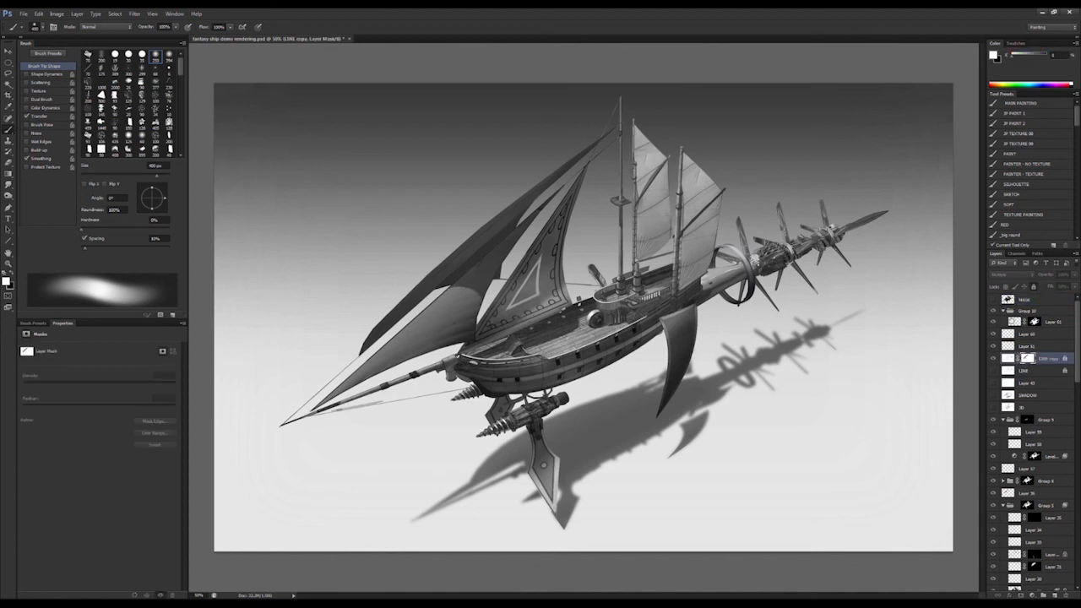
click(1012, 346)
drag(993, 334, 1024, 336)
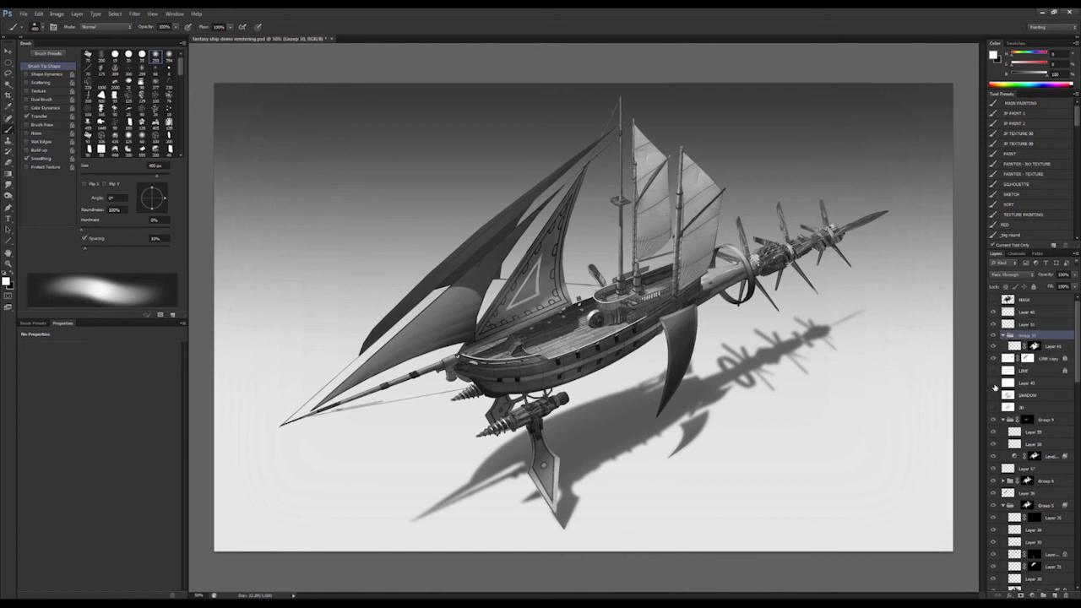
- Mask the group with a wand selection of the inner front sail areas taken from the LINE layer, and invert the mask
drag(993, 382, 993, 370)
click(1023, 371)
key(w)
ctrl+double_click(504, 224)
click(498, 253)
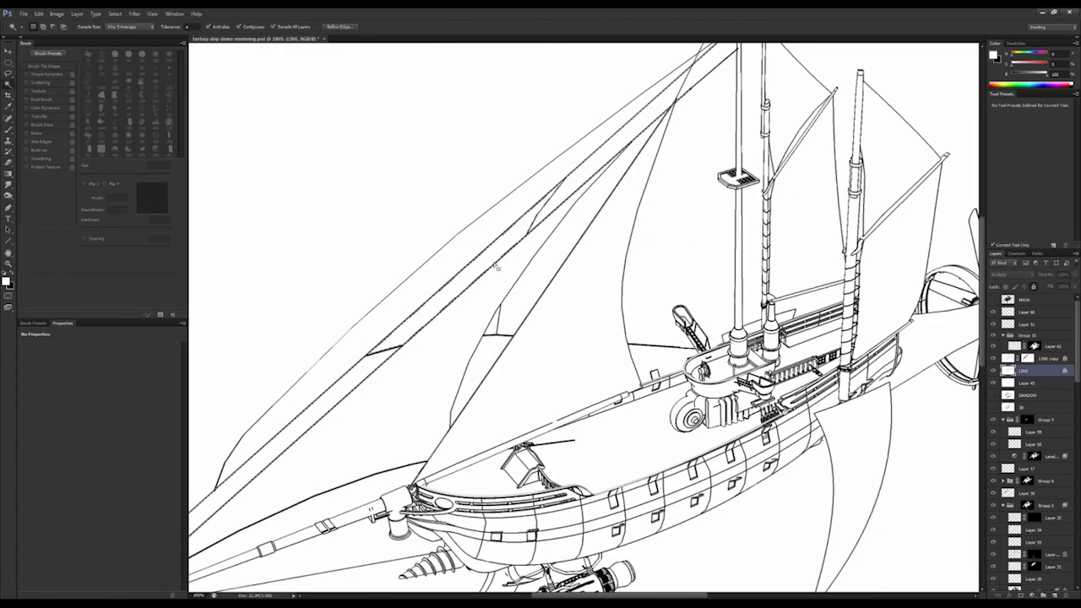
shift+click(493, 329)
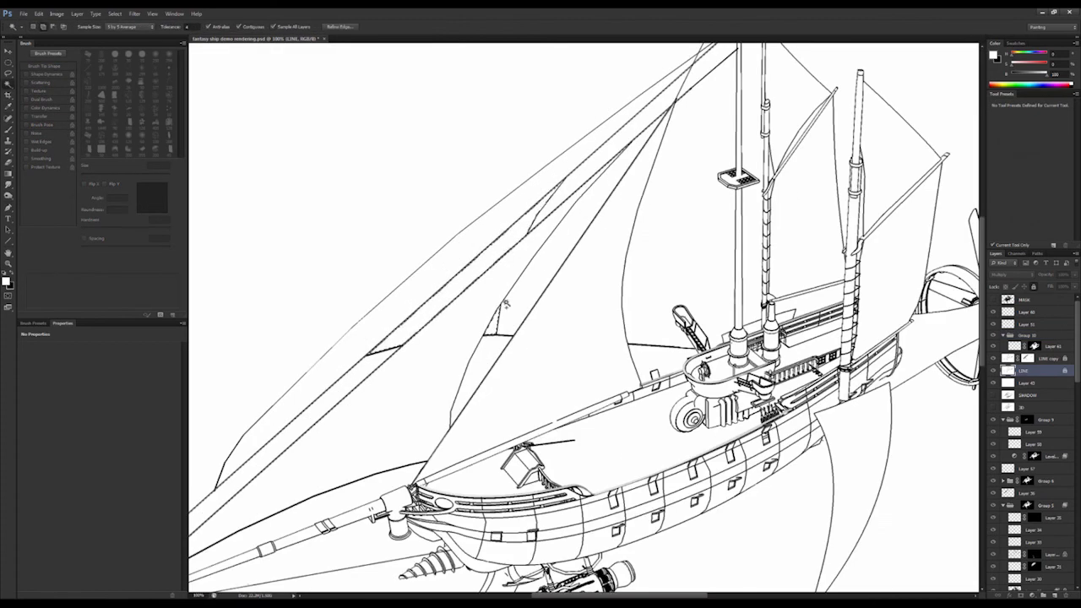
click(1022, 336)
click(1020, 594)
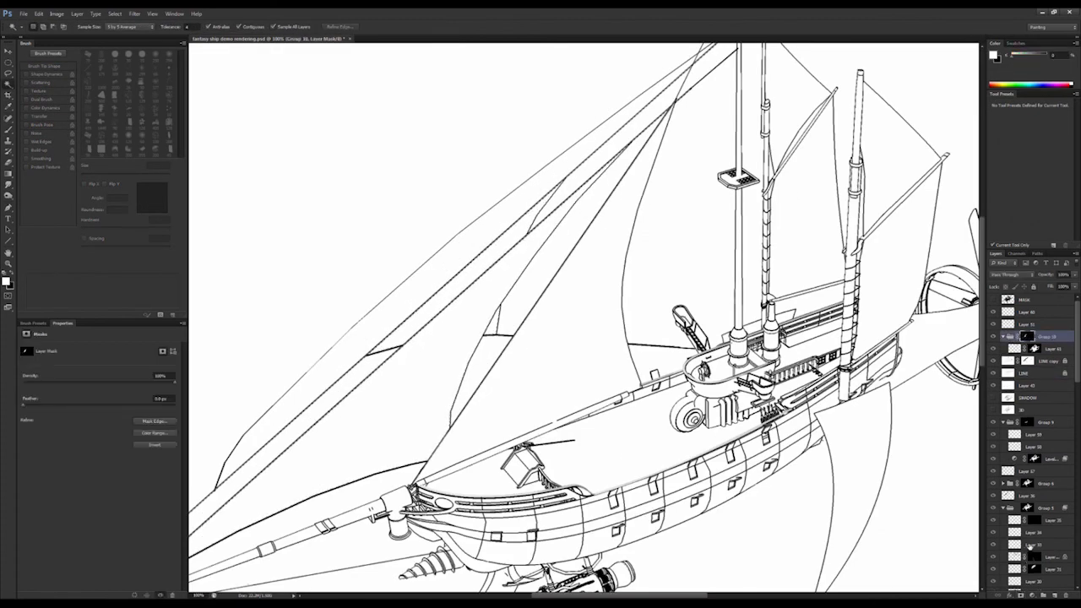
alt+click(912, 365)
alt+click(912, 364)
drag(993, 385, 993, 373)
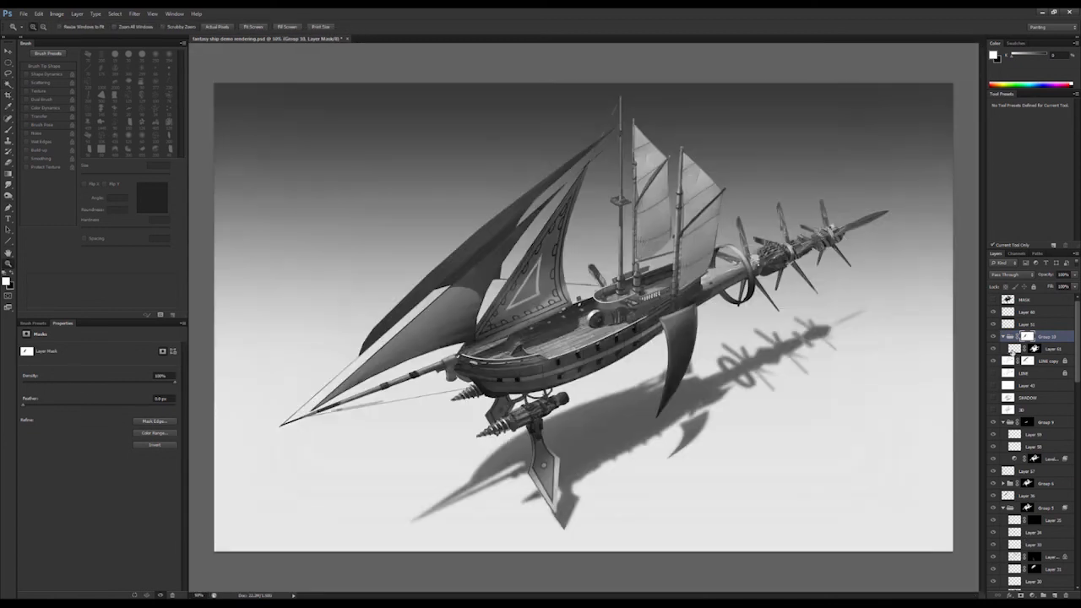
- Try to paint soft white light over the outer front sail on the group's Overlay layer with a large soft brush
click(1014, 349)
key(b)
drag(470, 277, 557, 194)
key(ctrl+z)
key(x)
click(541, 203)
key(Return)
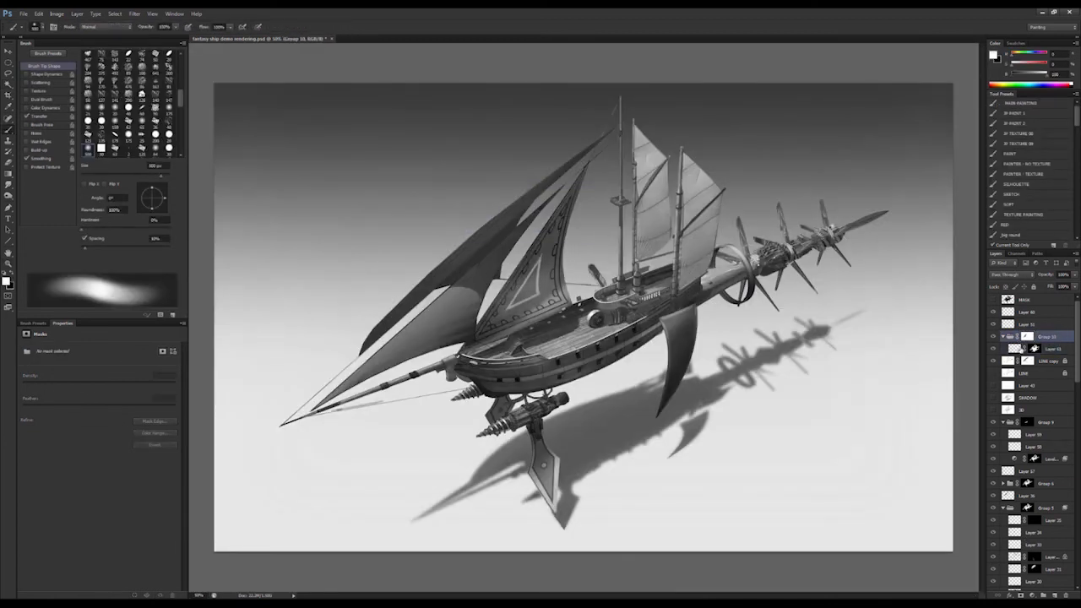
click(1017, 349)
key(e)
key(b)
drag(448, 264, 513, 204)
key(ctrl+z)
key(bracketleft)
key(bracketleft)
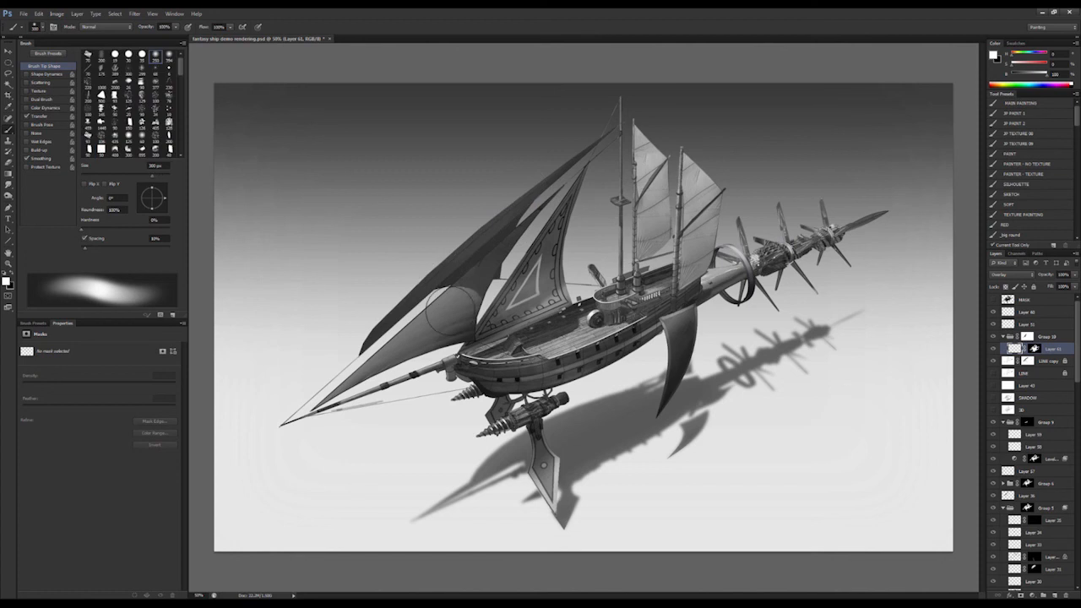
mouse_move(450, 269)
mouse_down()
mouse_move(468, 224)
mouse_move(345, 316)
mouse_move(331, 342)
mouse_up()
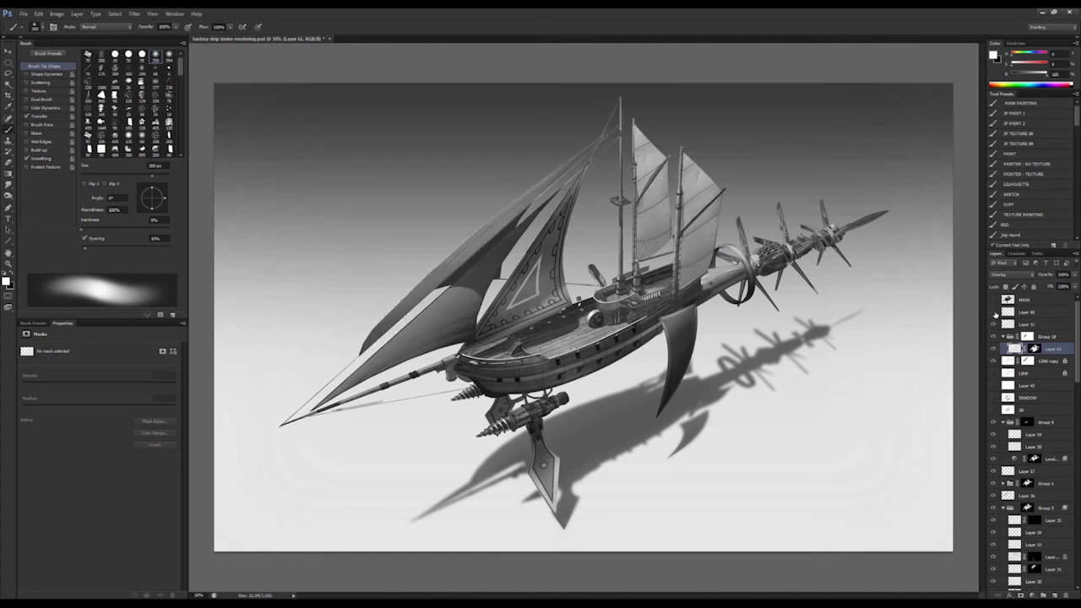
- Delete the Overlay lighting layer and its masked group
click(1033, 348)
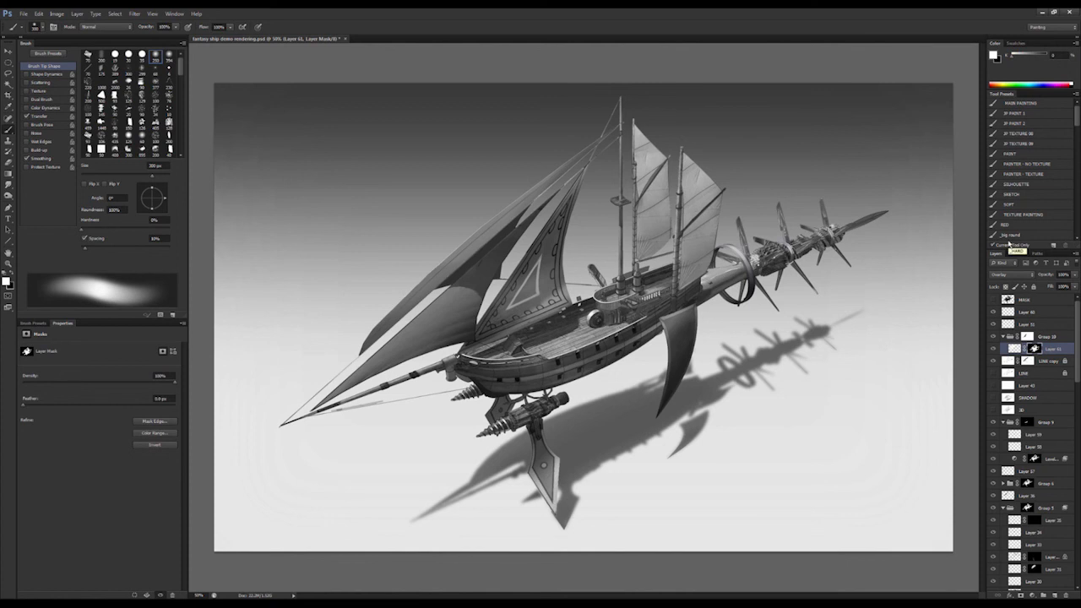
key(v)
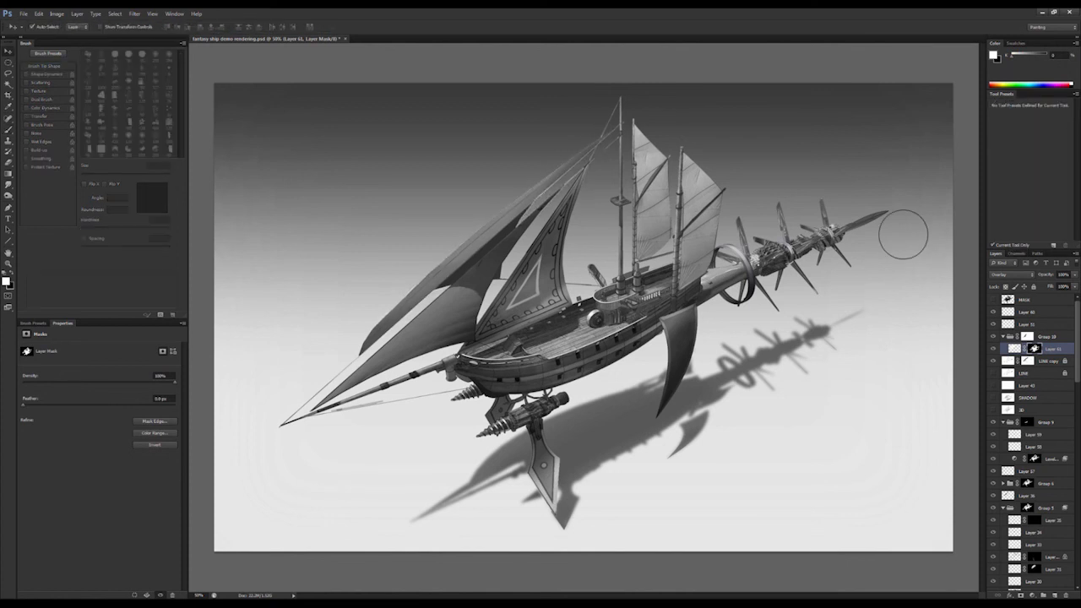
key(Delete)
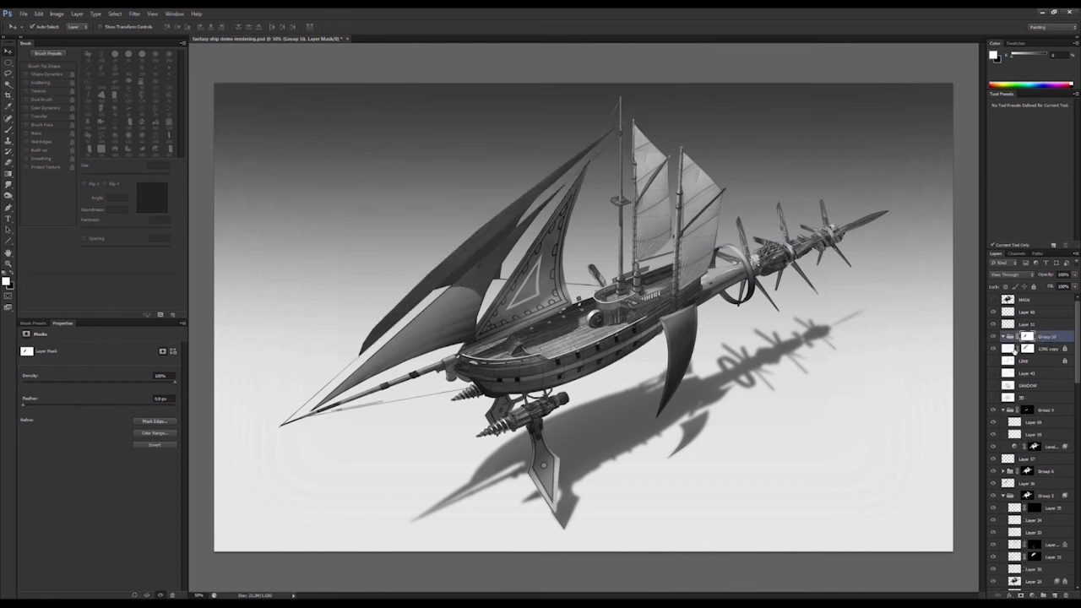
key(Delete)
- Add a new layer above Layer 60 and, with the gradient background hidden, wand-select the white area around the ship
click(1027, 313)
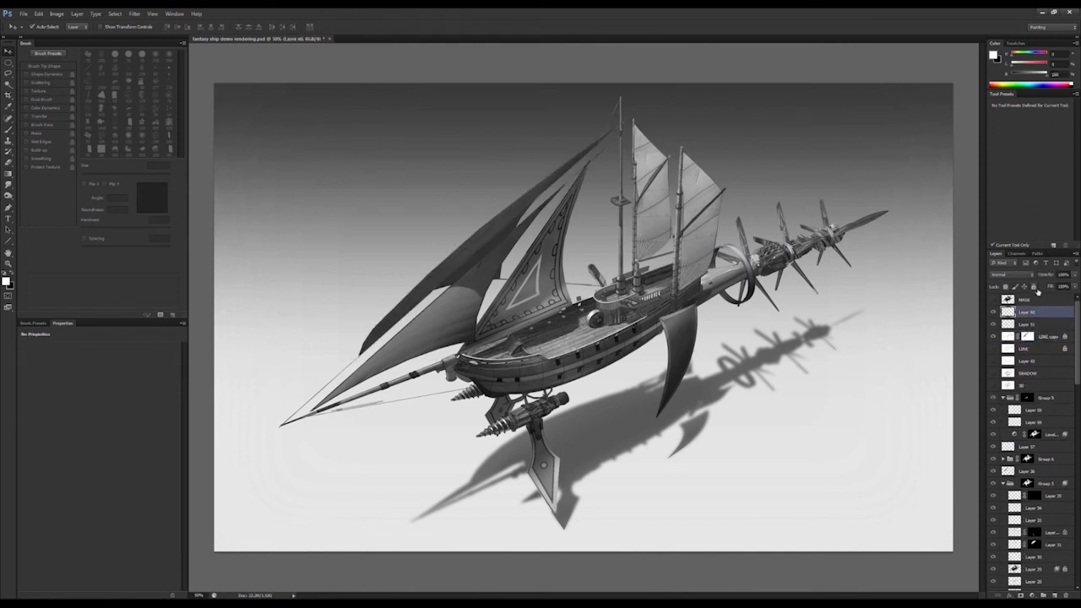
key(ctrl+alt+shift+n)
key(w)
key(ctrl+plus)
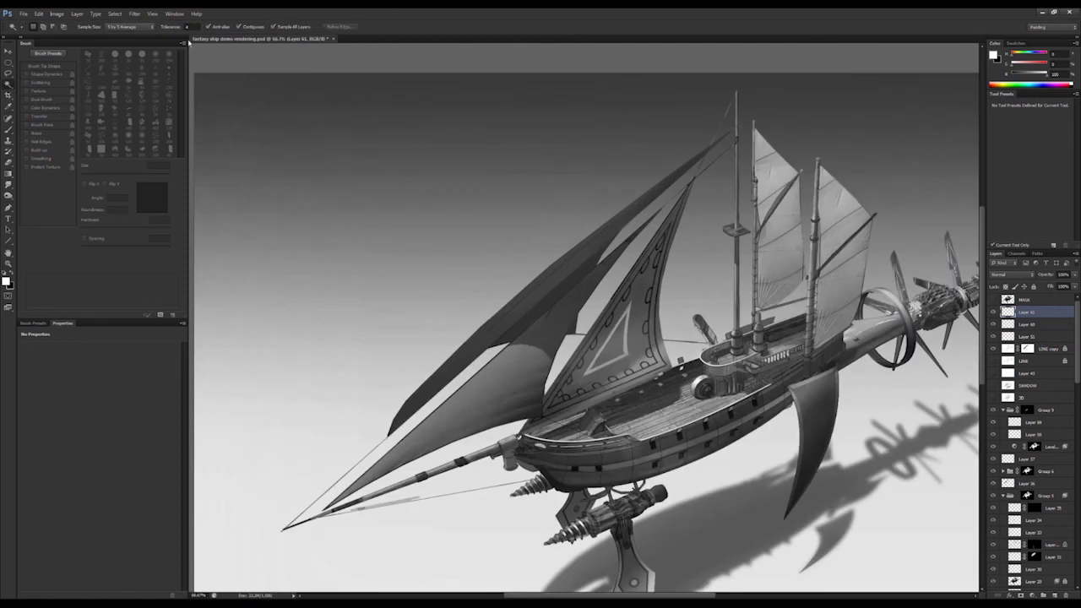
ctrl+click(302, 135)
key(ctrl+a)
key(ctrl+z)
ctrl+click(468, 228)
click(467, 228)
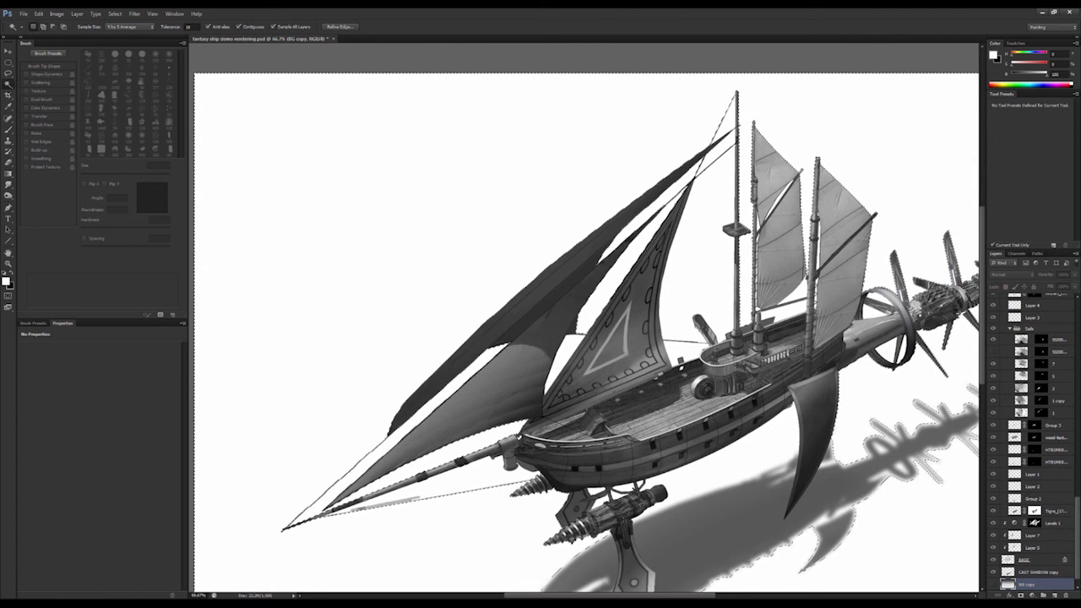
- Check the selection against the LINE layer's line art
drag(1078, 520, 1077, 319)
click(993, 370)
click(1012, 363)
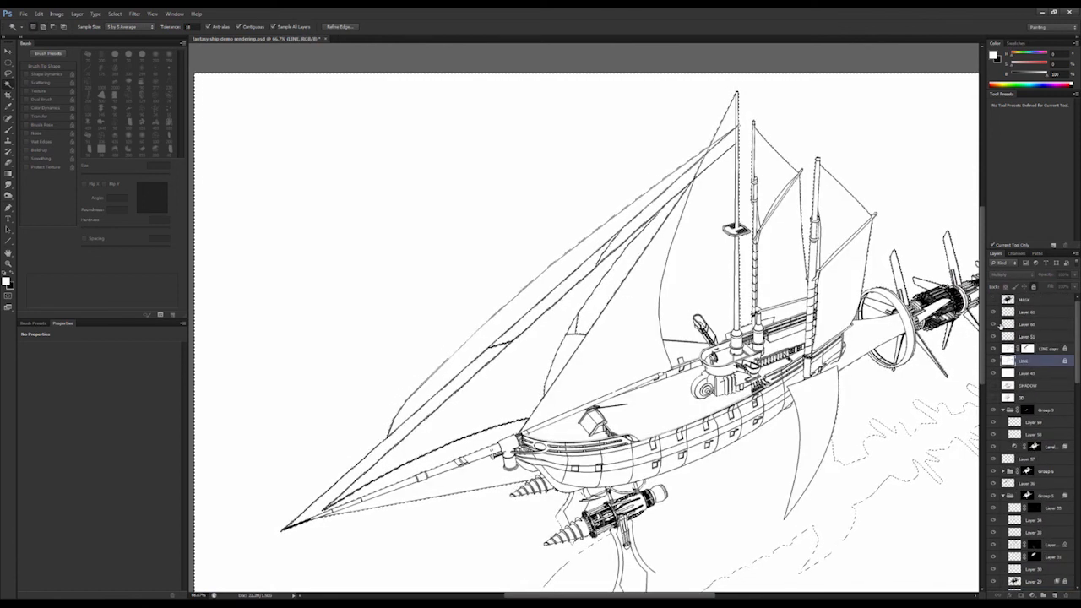
drag(993, 373, 993, 349)
- Paste a merged copy of the whole ship as Layer 61 and clear the selection
click(1013, 312)
key(z)
alt+click(581, 260)
key(ctrl+shift+c)
key(ctrl+v)
key(ctrl+l)
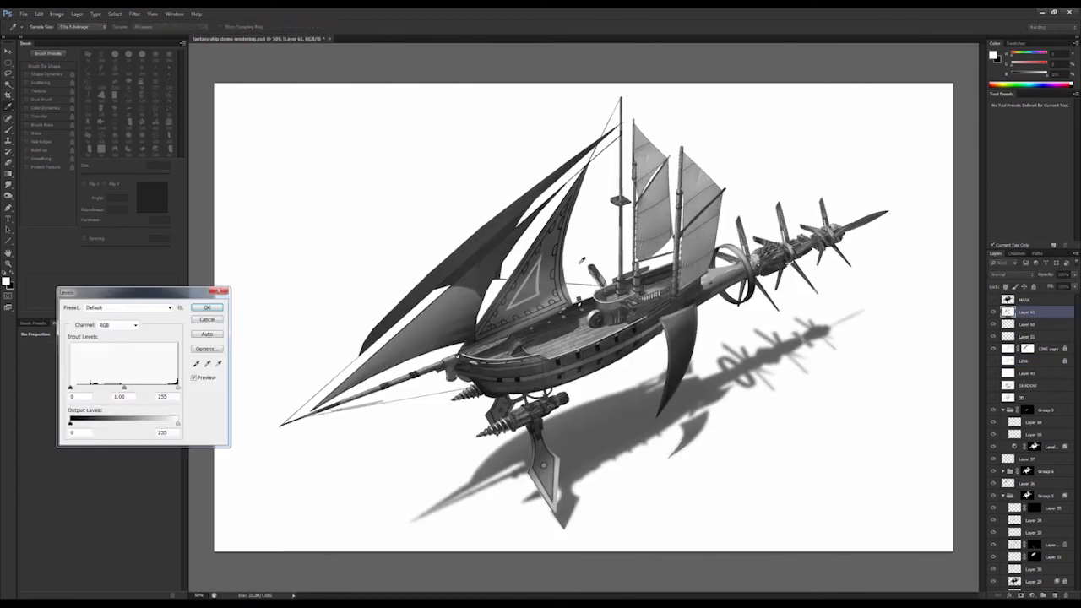
key(Return)
ctrl+click(1008, 299)
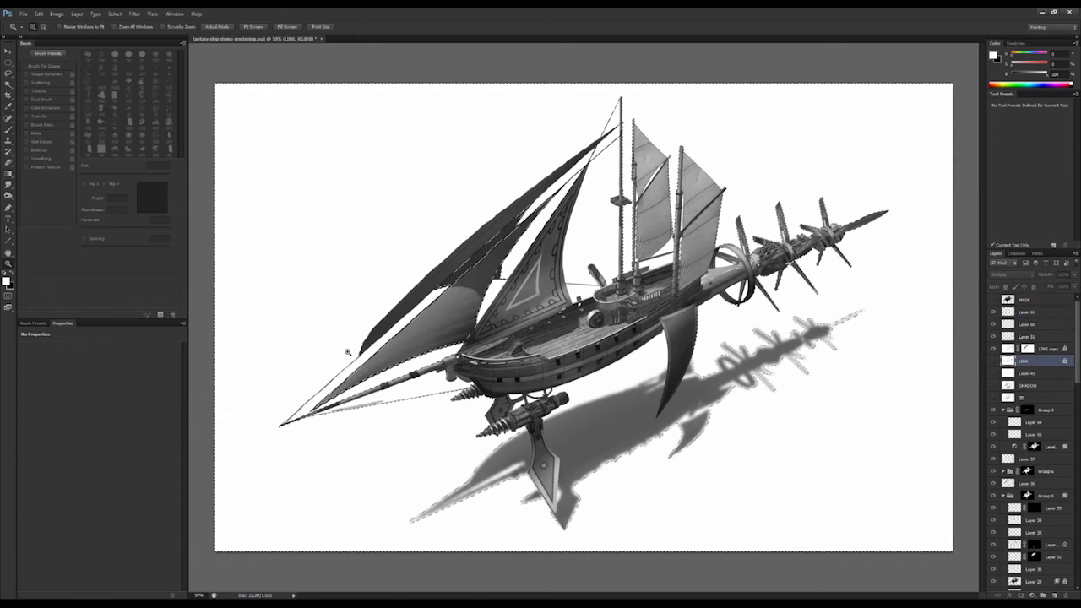
key(ctrl+d)
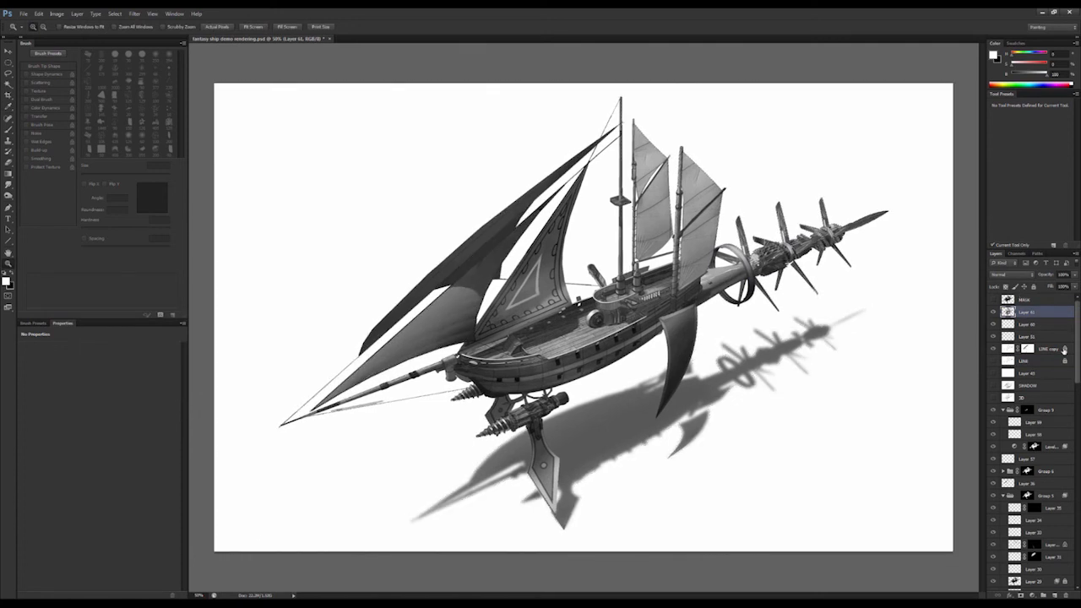
- Show the gradient background again and remove the white areas around and between the sails from Layer 61
scroll(1020, 360, down, 10)
click(994, 571)
scroll(999, 507, up, 15)
click(994, 312)
click(994, 312)
key(w)
key(shift+w)
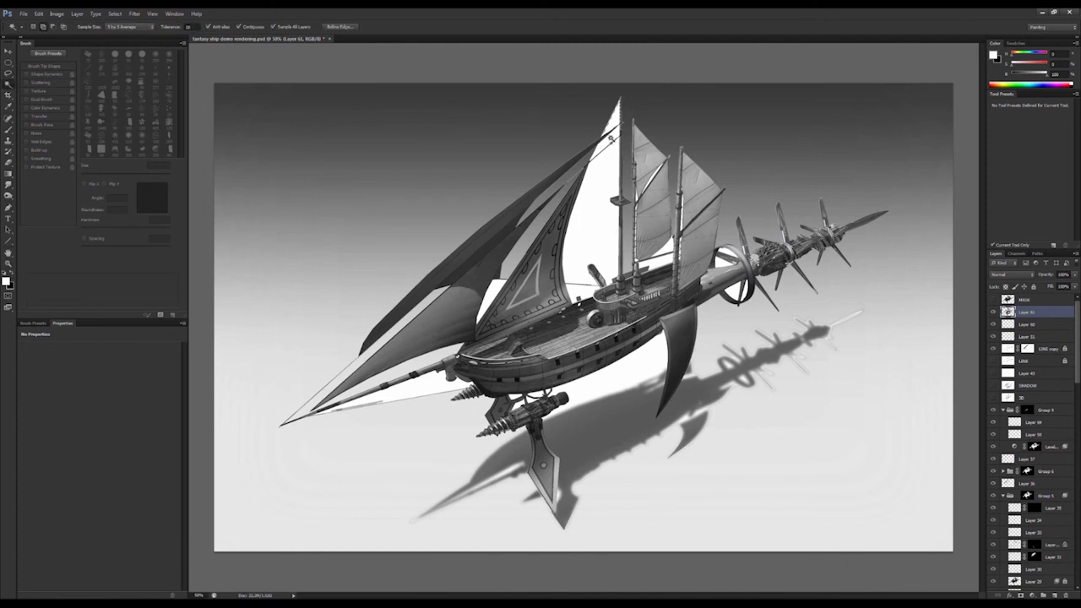
click(610, 165)
key(Delete)
key(ctrl+d)
- Lasso the outer front sail on Layer 61 and delete everything outside it
key(l)
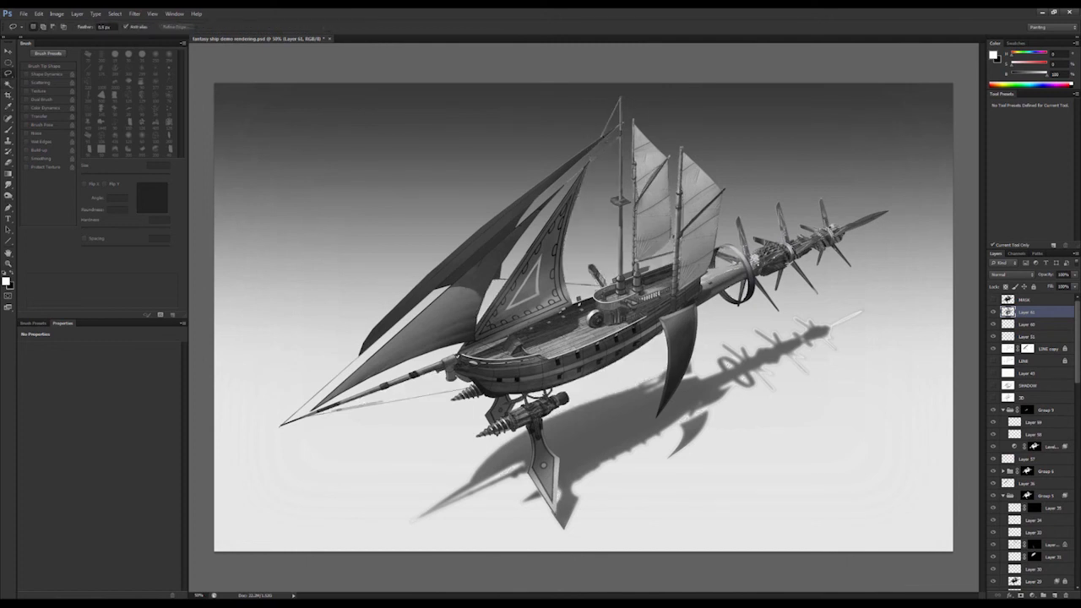
drag(478, 177, 577, 98)
key(ctrl+shift+i)
key(Delete)
key(ctrl+d)
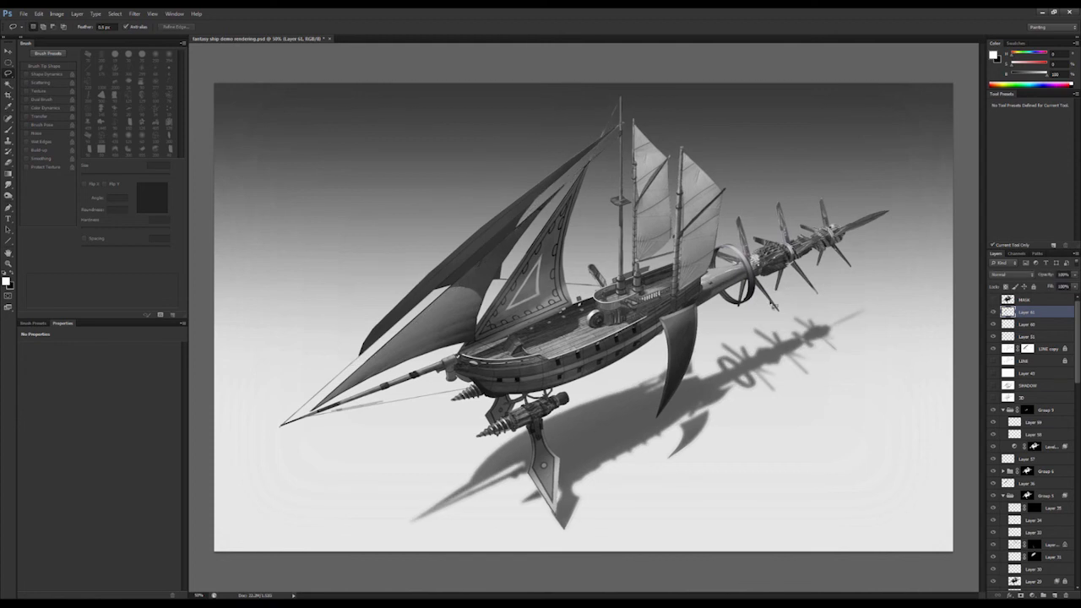
- Duplicate the isolated sail layer and merge the copy back into Layer 61
key(x)
key(b)
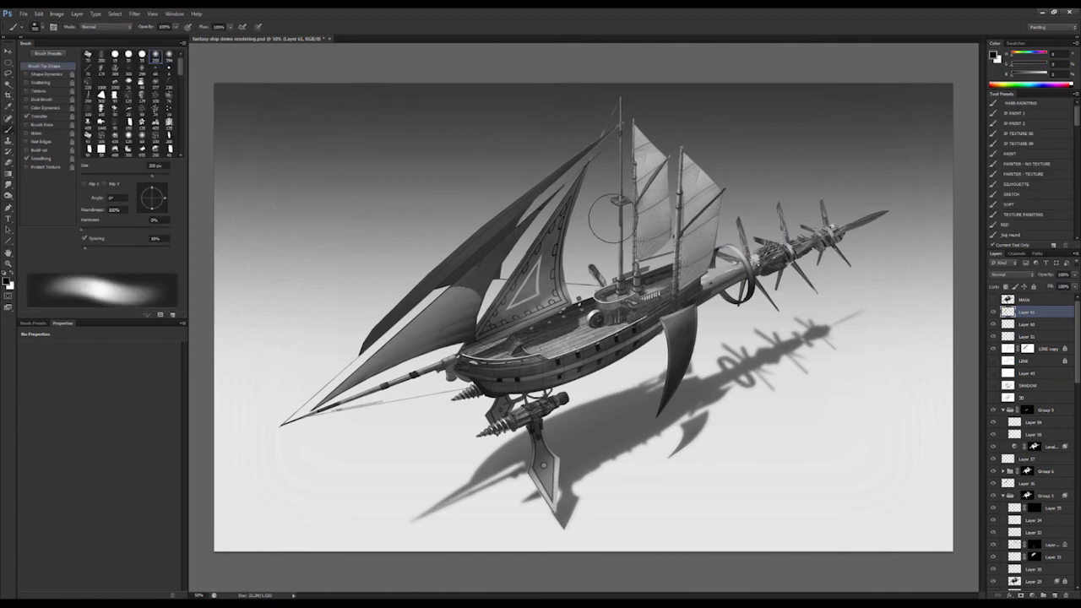
key(ctrl+j)
key(ctrl+t)
key(Return)
key(v)
key(ctrl+e)
- Erase stray pixels along the edges of the outer front sail on Layer 61 with a small soft eraser
key(e)
ctrl+click(599, 123)
ctrl+click(604, 137)
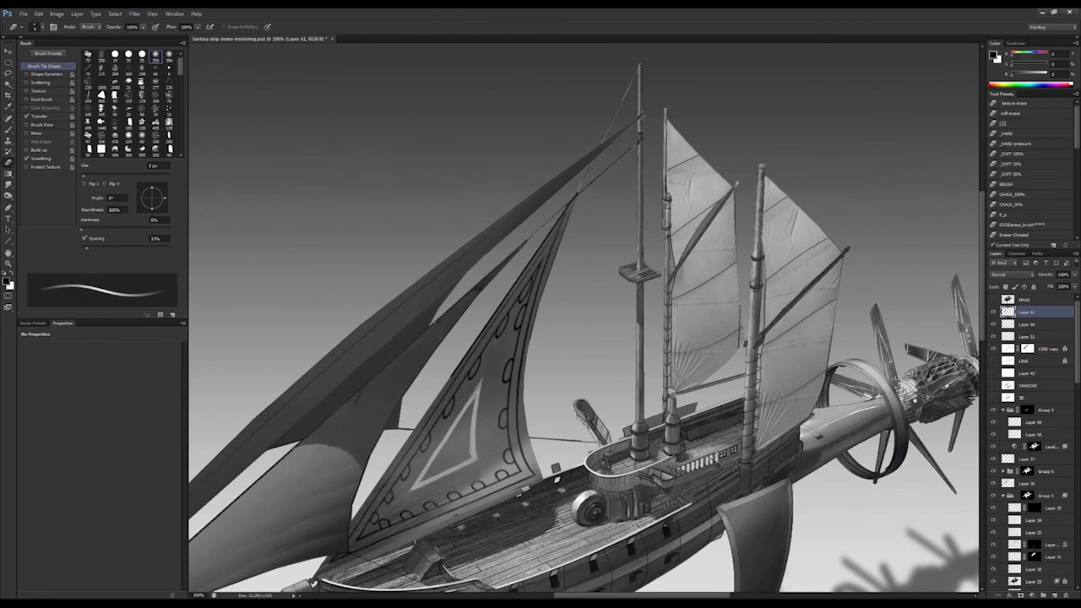
key(bracketright)
key(bracketright)
key(ctrl+comma)
key(ctrl+comma)
drag(505, 267, 711, 111)
key(ctrl+comma)
key(ctrl+comma)
key(ctrl+comma)
key(ctrl+comma)
drag(328, 450, 419, 355)
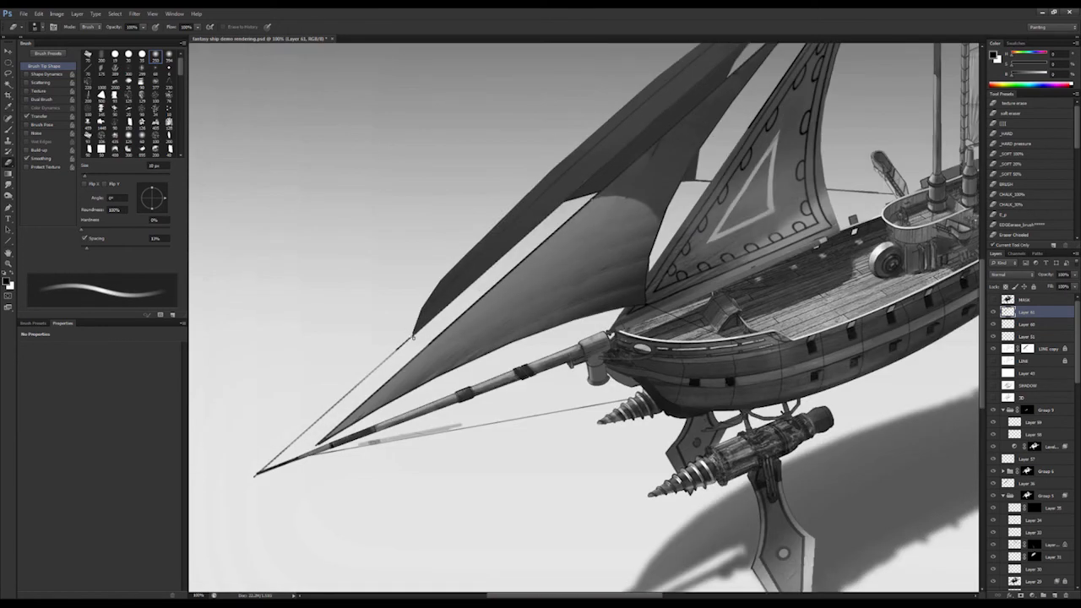
- Merge another duplicate of the cleaned sail into Layer 61 and return to the full ship view
key(z)
alt+click(412, 337)
key(ctrl+j)
key(ctrl+alt+g)
key(v)
key(ctrl+e)
key(z)
key(ctrl+0)
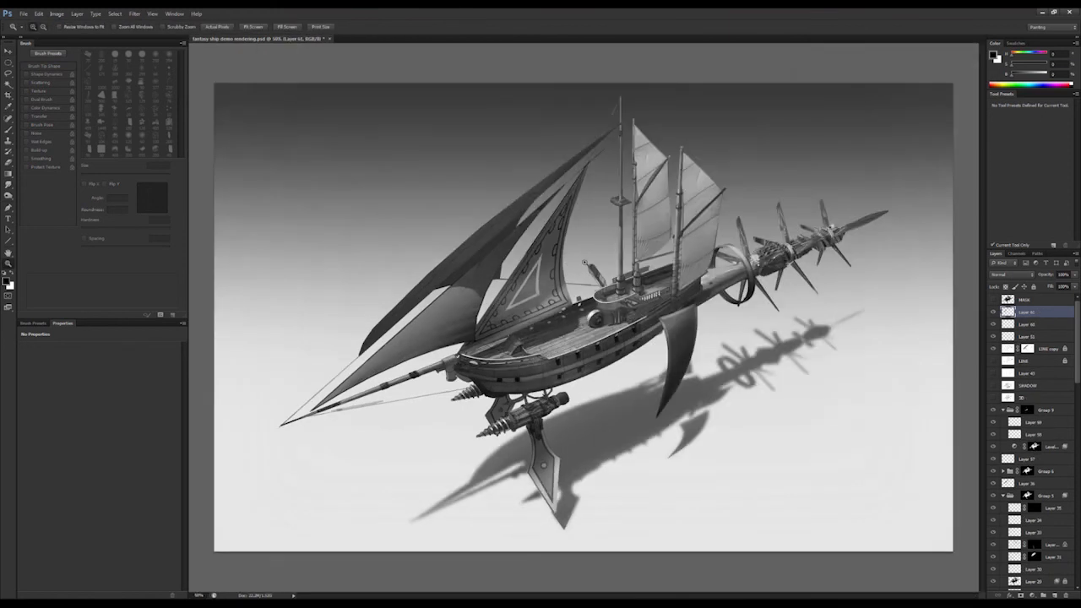
- Duplicate Layer 61 as a clipped copy and brighten it strongly with Levels by lowering the white input
key(ctrl+j)
key(ctrl+alt+g)
key(ctrl+l)
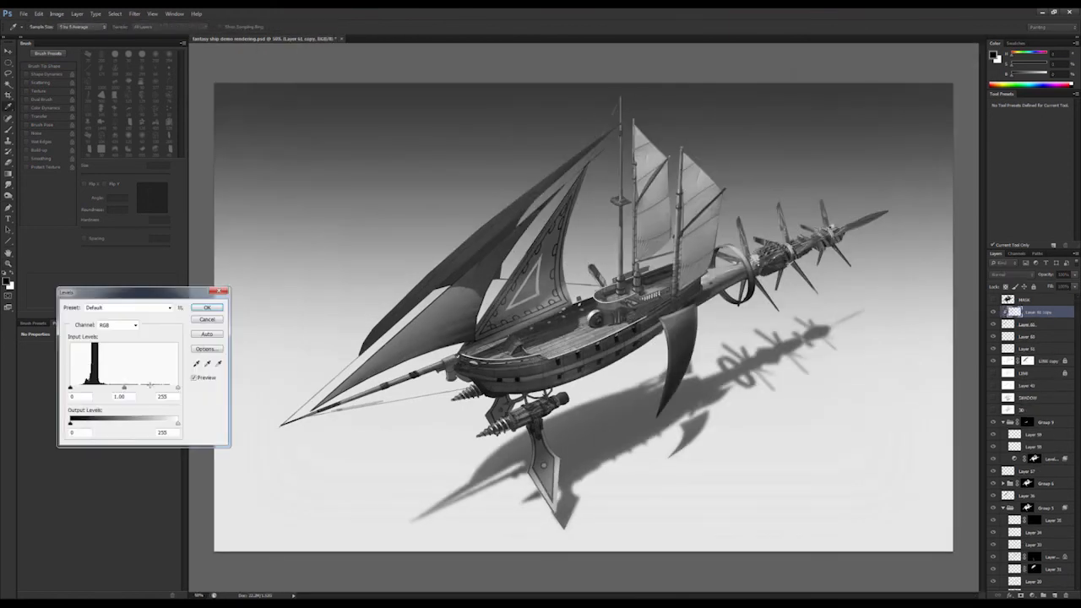
drag(177, 388, 103, 385)
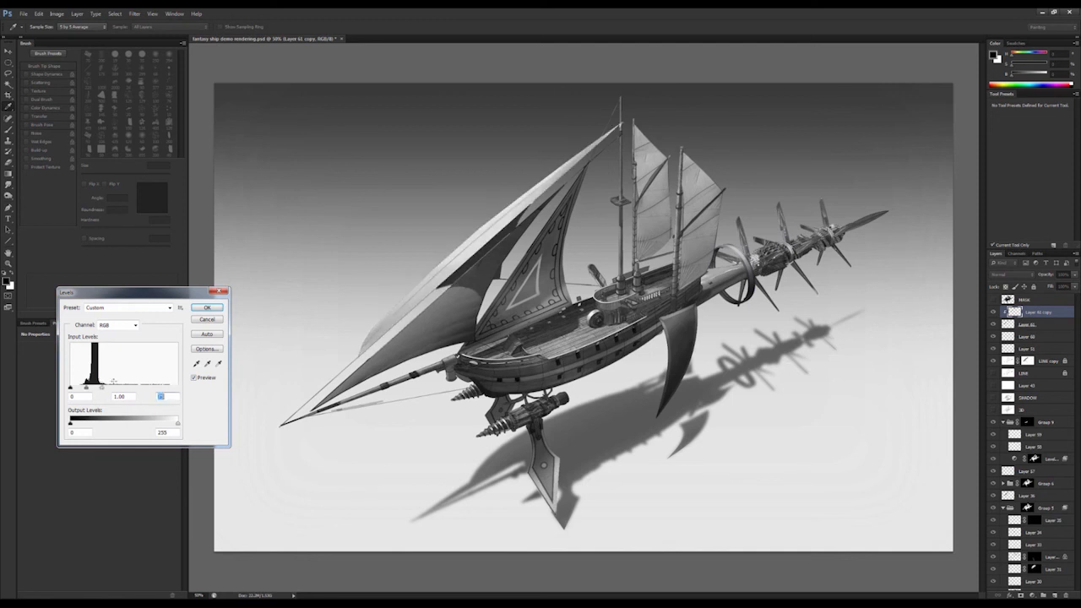
key(Return)
- Add a black mask to the brightened copy and paint its light onto the outer front sail with a large soft brush
alt+click(1020, 595)
key(b)
click(1009, 206)
key(bracketright)
key(bracketright)
drag(427, 238, 532, 173)
mouse_move(429, 250)
mouse_down()
mouse_move(439, 251)
mouse_move(333, 372)
mouse_move(410, 300)
mouse_up()
- Soften the brightened area on the mask by painting black along the inner and lower parts of the outer front sail
key(x)
key(bracketleft)
key(bracketleft)
key(bracketright)
drag(507, 226, 427, 334)
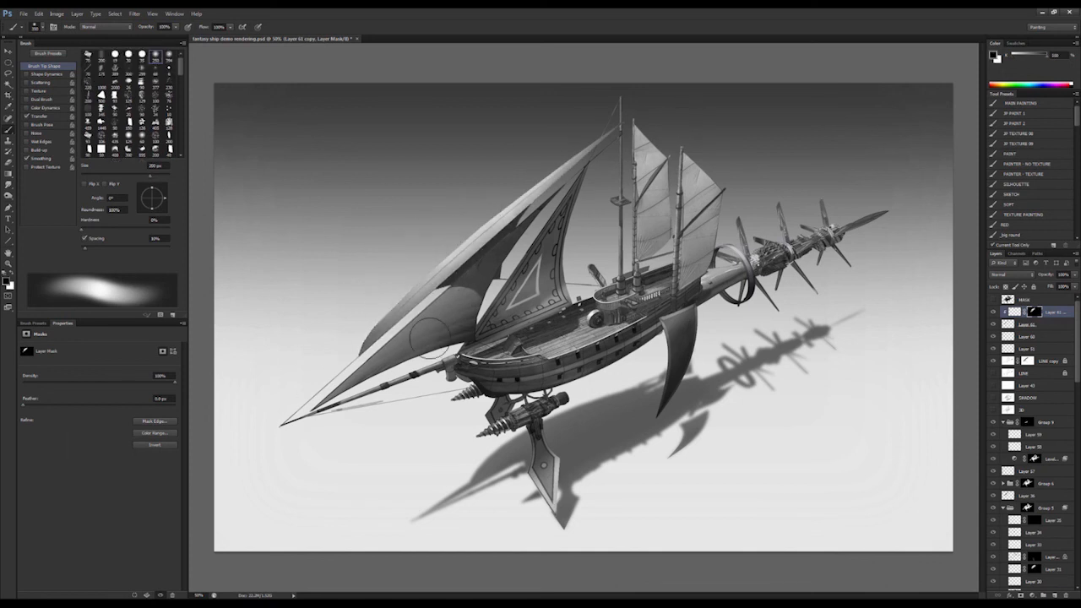
drag(574, 187, 324, 414)
drag(443, 281, 379, 340)
key(x)
key(x)
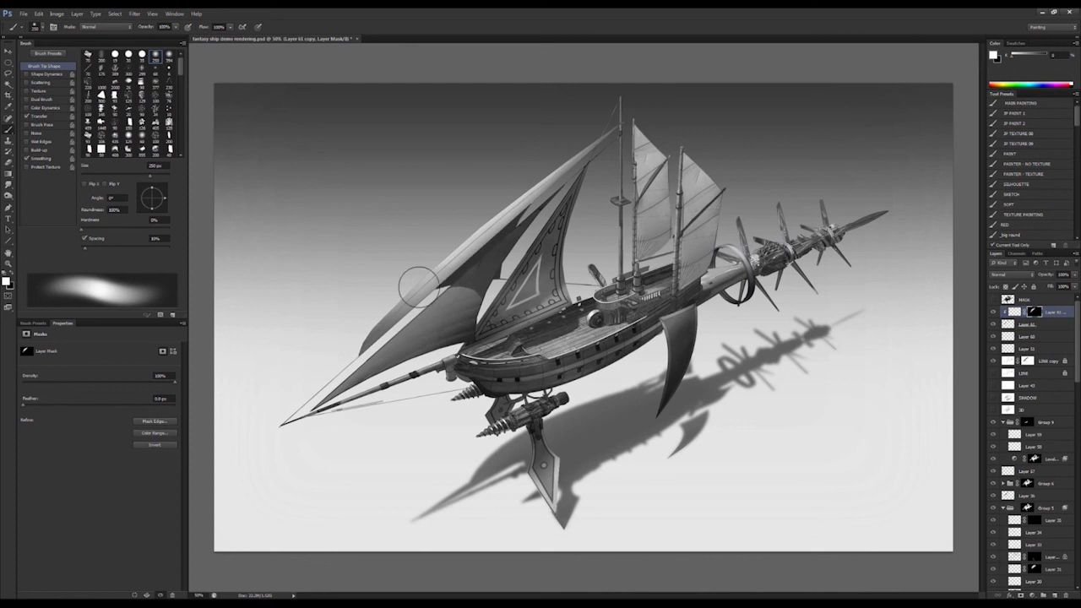
- Refine the mask along the upper end of the outer front sail to bring out light near the mast
key(x)
drag(554, 179, 644, 133)
key(x)
key(x)
drag(544, 184, 623, 129)
- Resize the soft brush and reveal the brightened copy along the lower end of the outer front sail
key(bracketleft)
key(bracketleft)
key(bracketleft)
key(bracketright)
key(bracketright)
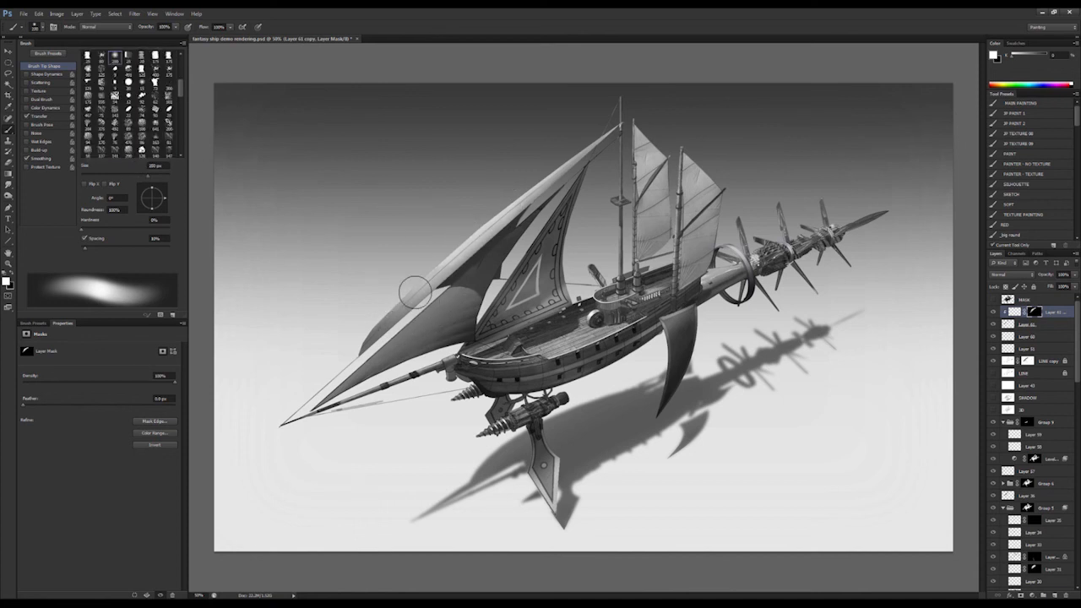
key(bracketright)
key(bracketright)
drag(403, 301, 336, 375)
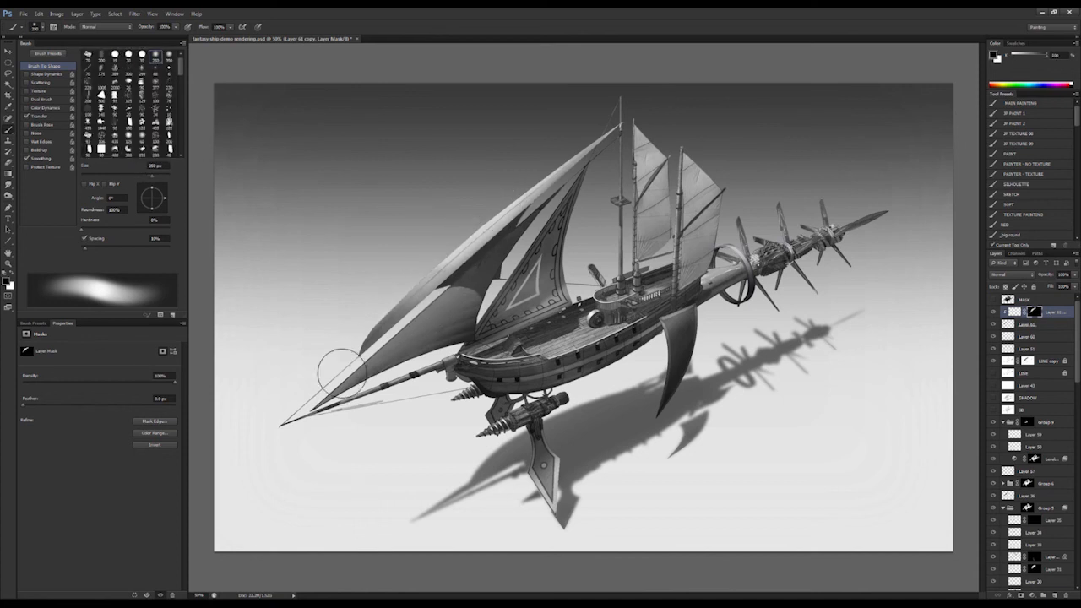
- Refine the brightened copy's mask along the middle of the outer front sail at 30% brush opacity, alternating between revealing and hiding light
key(3)
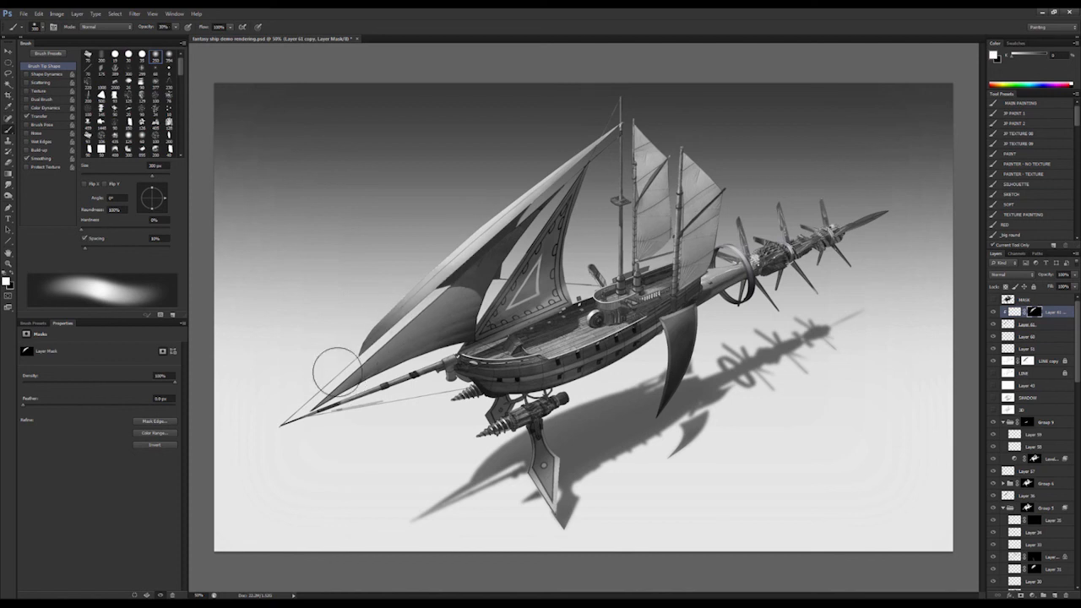
key(x)
mouse_move(414, 297)
mouse_down()
mouse_move(386, 318)
mouse_move(437, 278)
mouse_up()
key(x)
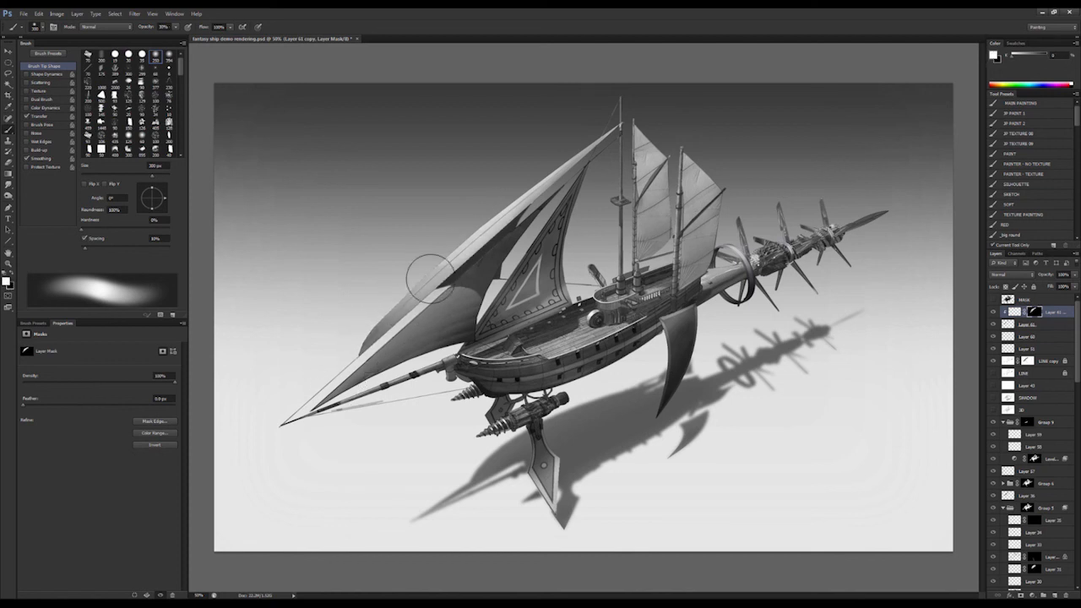
drag(419, 322, 456, 324)
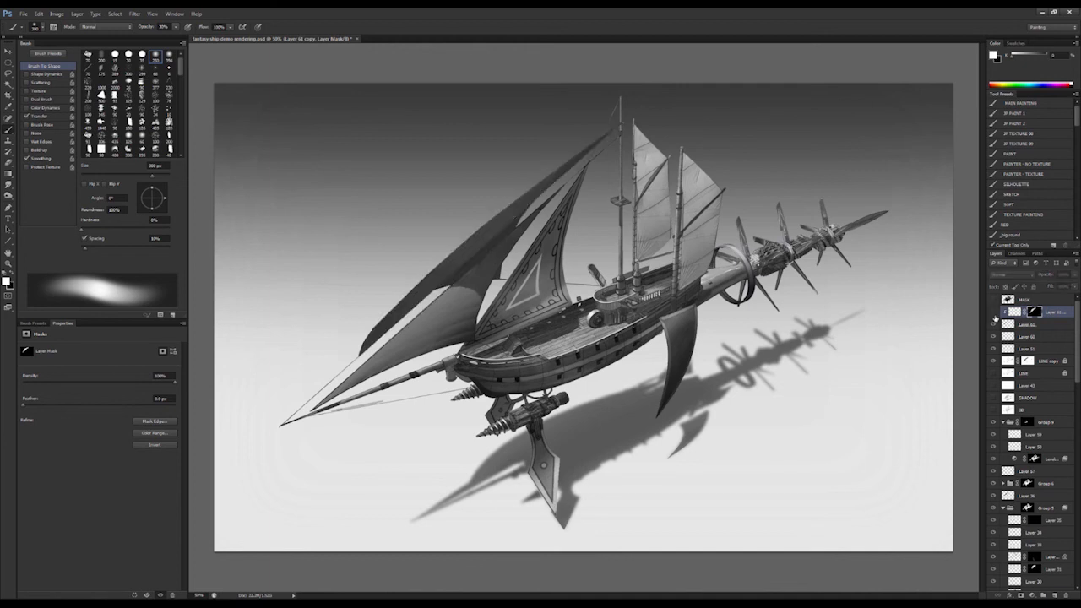
- Outline the area below the outer front sail's long fold with a pen path up to the mast and turn it into a selection
key(z)
click(550, 207)
key(p)
drag(422, 293, 423, 290)
drag(494, 223, 470, 247)
drag(614, 124, 678, 80)
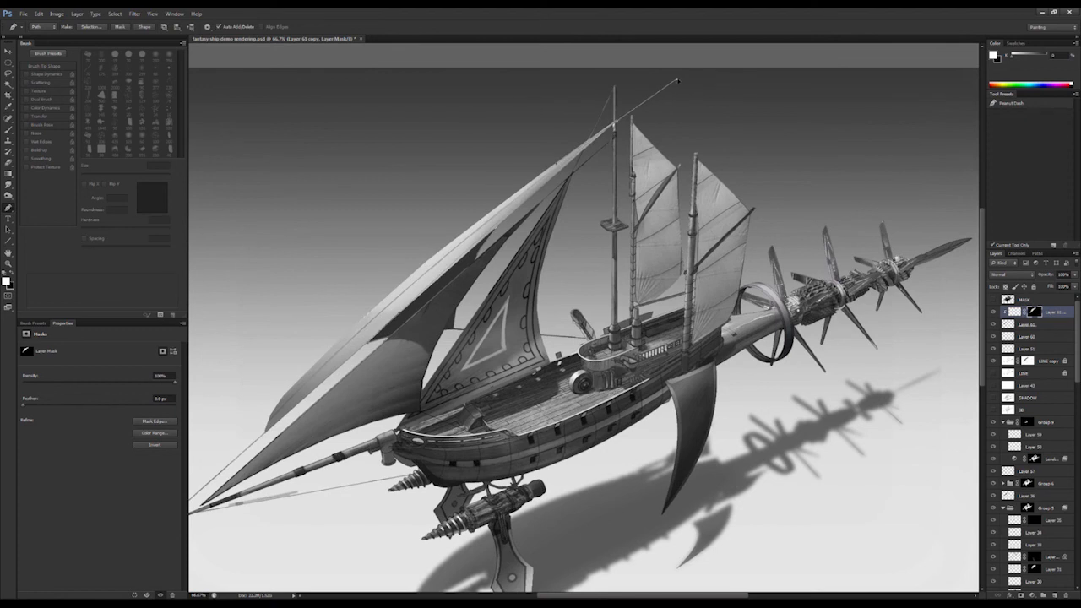
key(Escape)
click(739, 268)
click(98, 29)
- Group the brightened copy, mask the group with the selection, and invert that mask to keep the light off the selected area
key(ctrl+g)
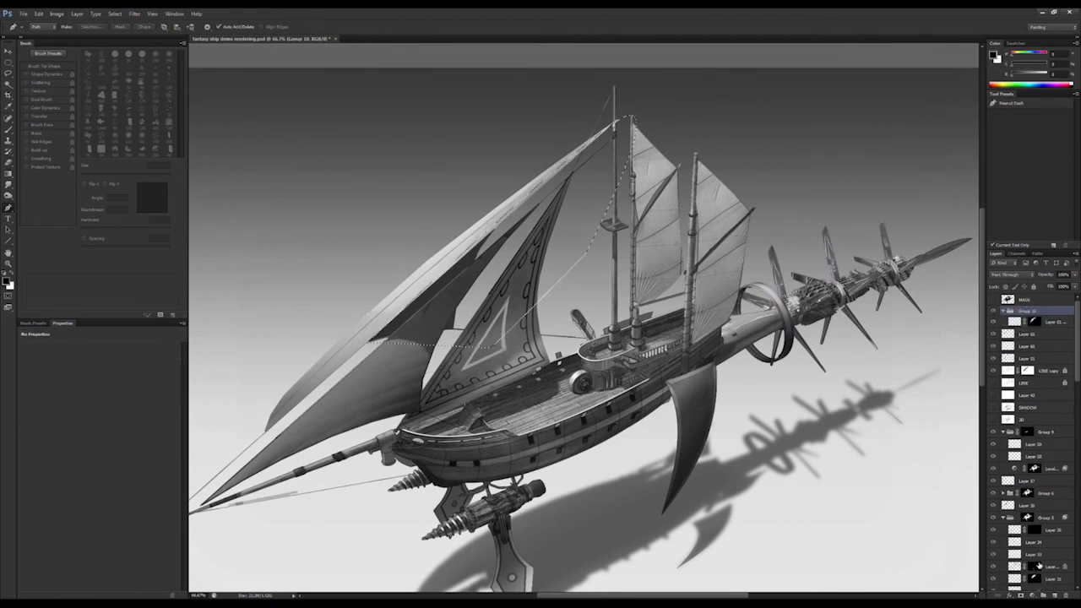
click(1020, 596)
key(ctrl+i)
key(z)
key(ctrl+minus)
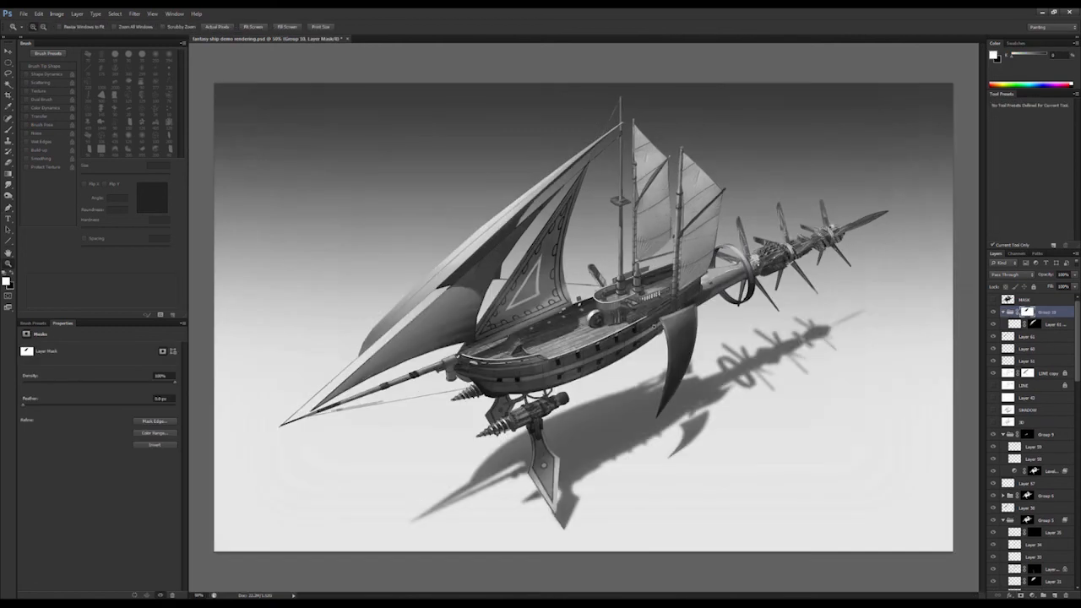
- Soften the group mask's edge with a Gaussian Blur of 2 pixels and save the document
key(v)
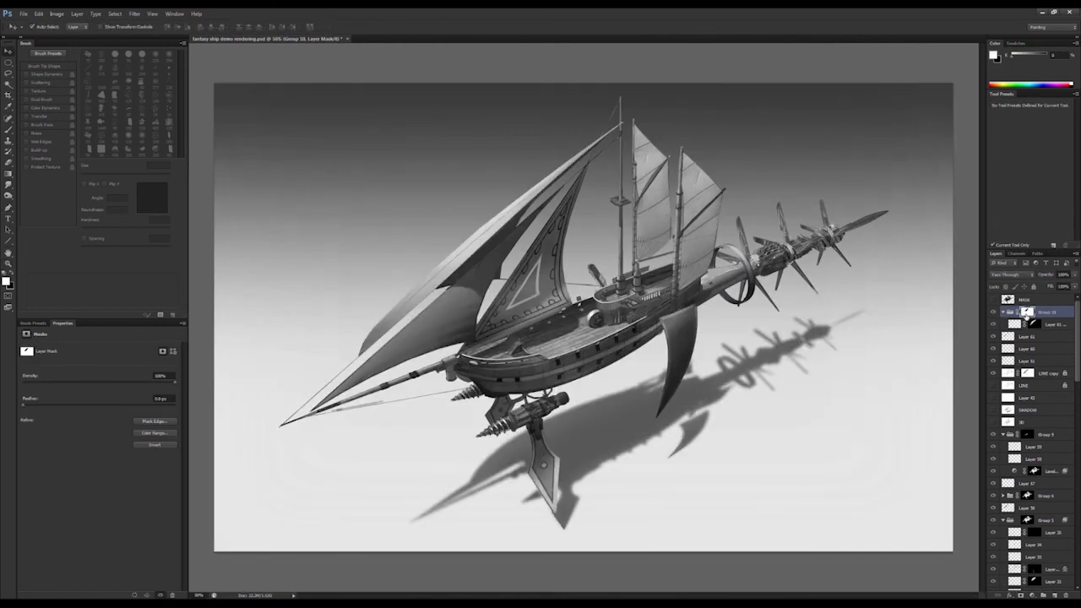
click(134, 14)
mouse_move(161, 97)
click(97, 161)
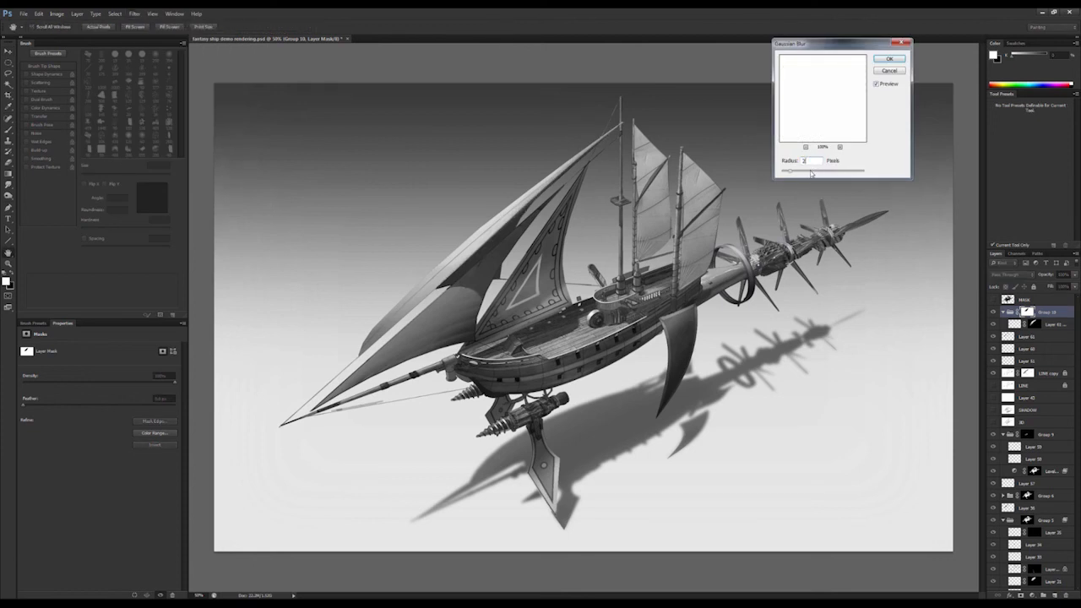
key(Return)
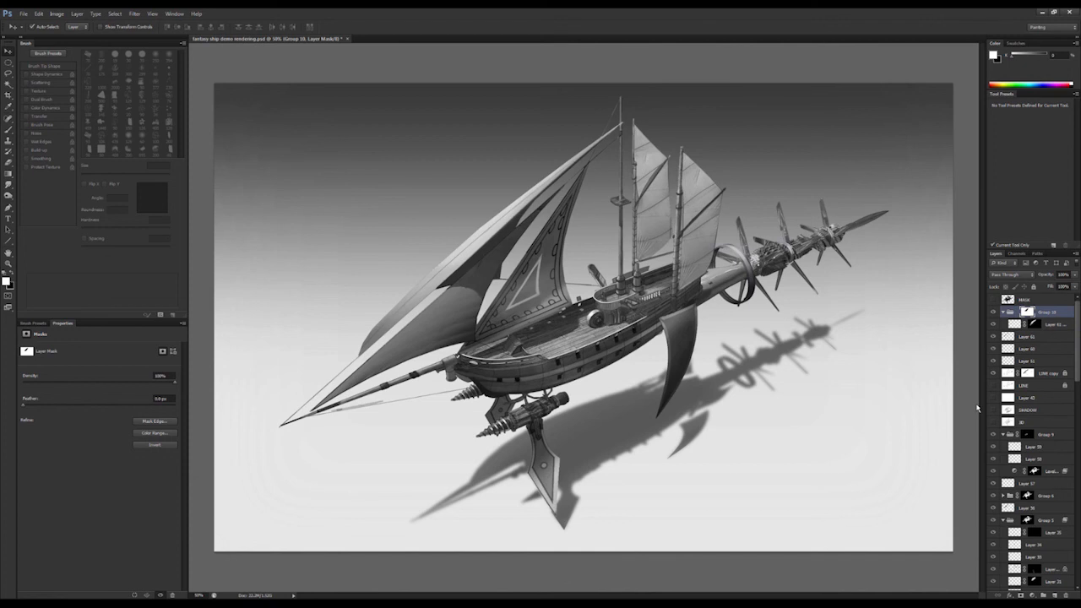
key(z)
alt+click(834, 379)
key(ctrl+s)
click(672, 363)
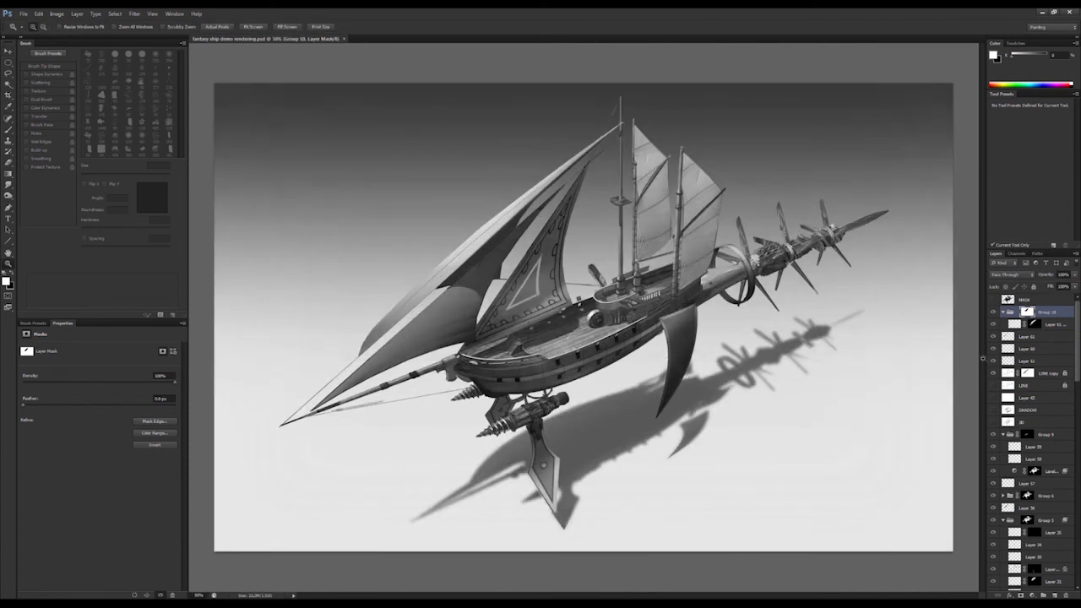
- Duplicate Layer 60 several times, merge the copies back into it to strengthen its paint, and compare it hidden and shown
click(1022, 348)
key(ctrl+j)
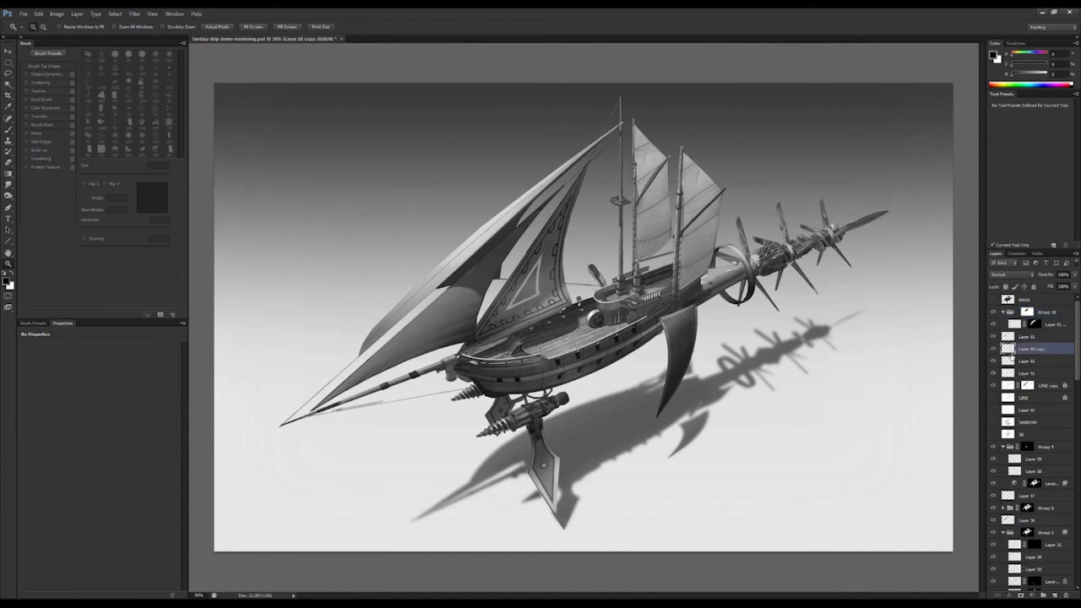
click(940, 355)
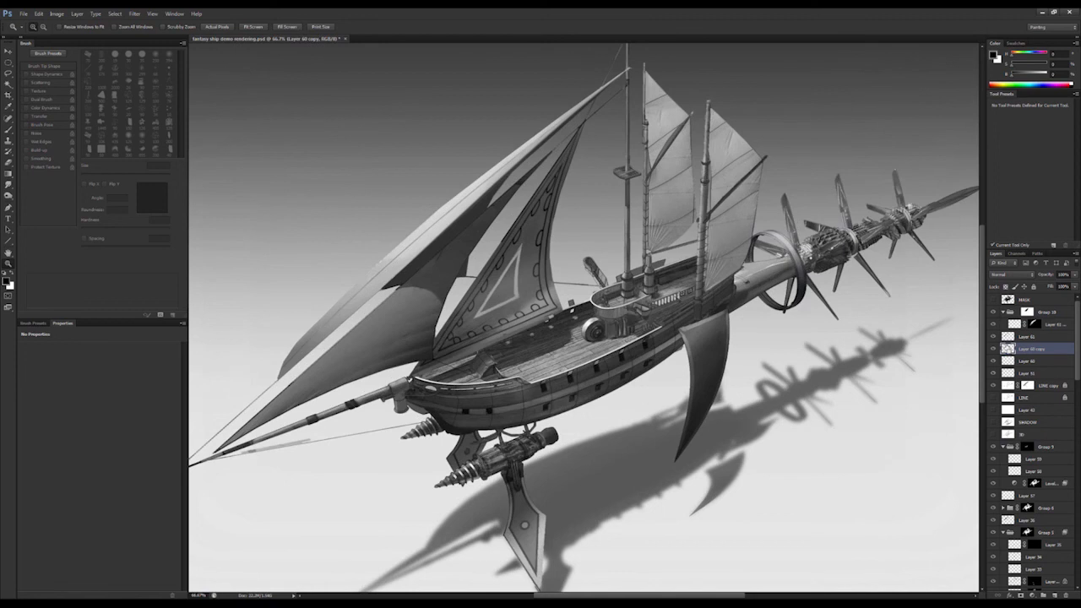
key(ctrl+j)
key(ctrl+j)
key(ctrl+e)
key(ctrl+e)
key(ctrl+j)
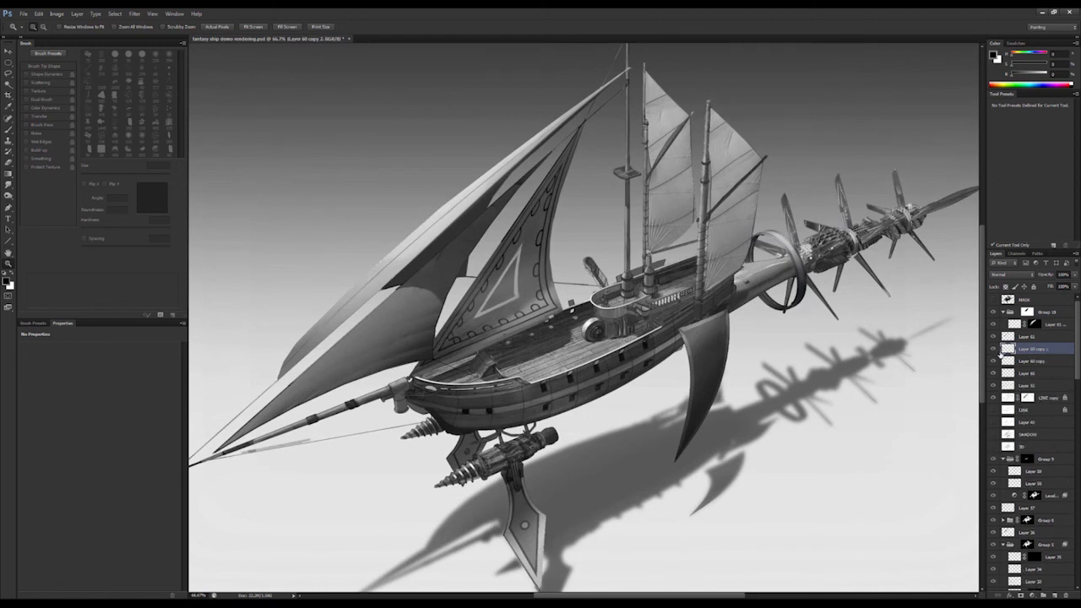
key(ctrl+e)
click(994, 348)
click(995, 349)
key(ctrl+e)
click(994, 348)
click(994, 348)
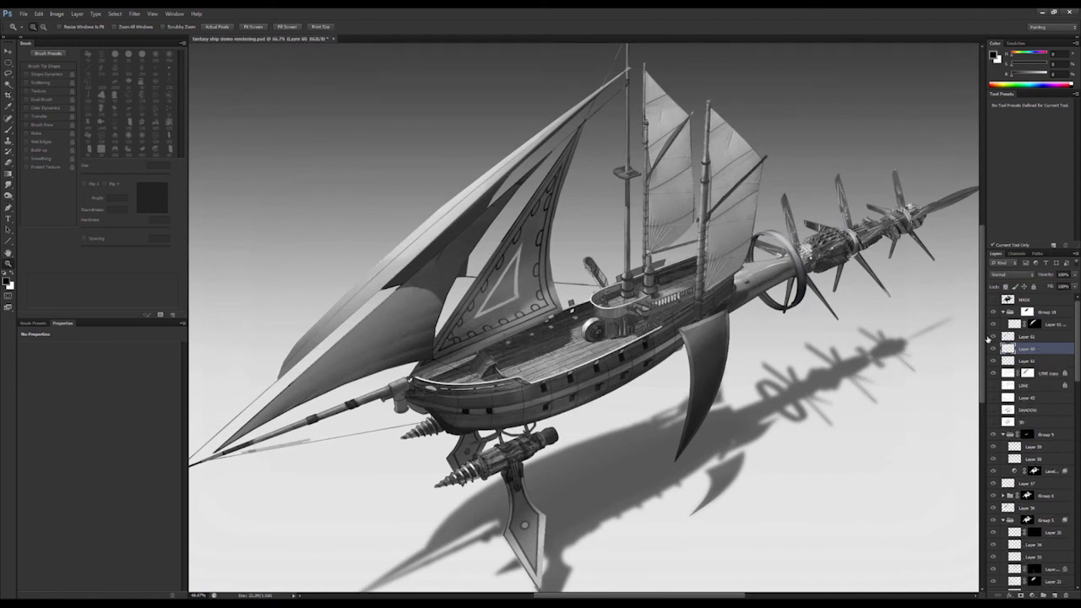
alt+click(904, 363)
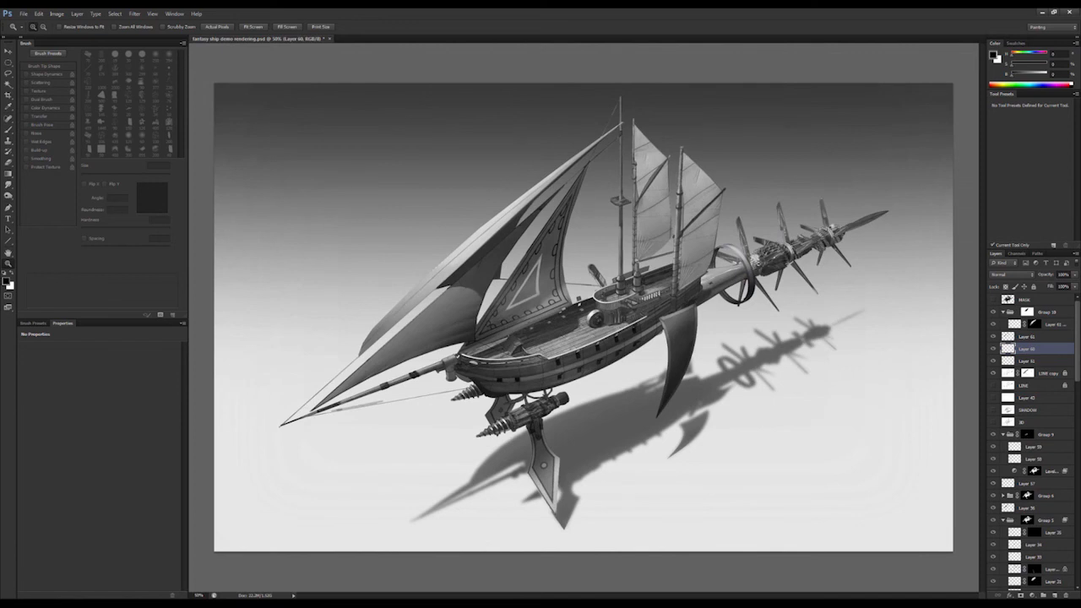
click(1022, 299)
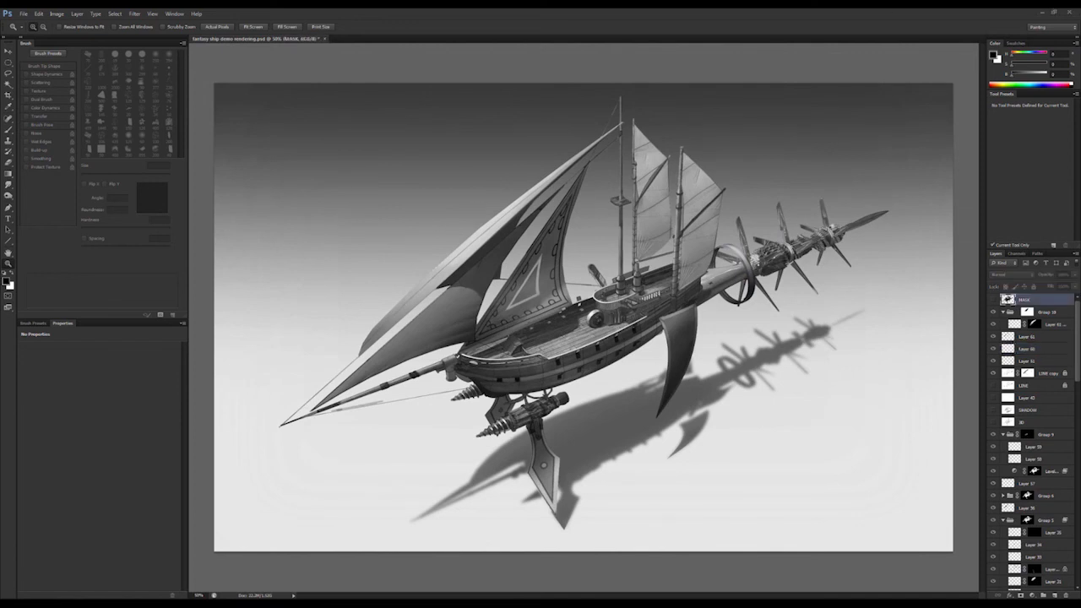
click(1025, 349)
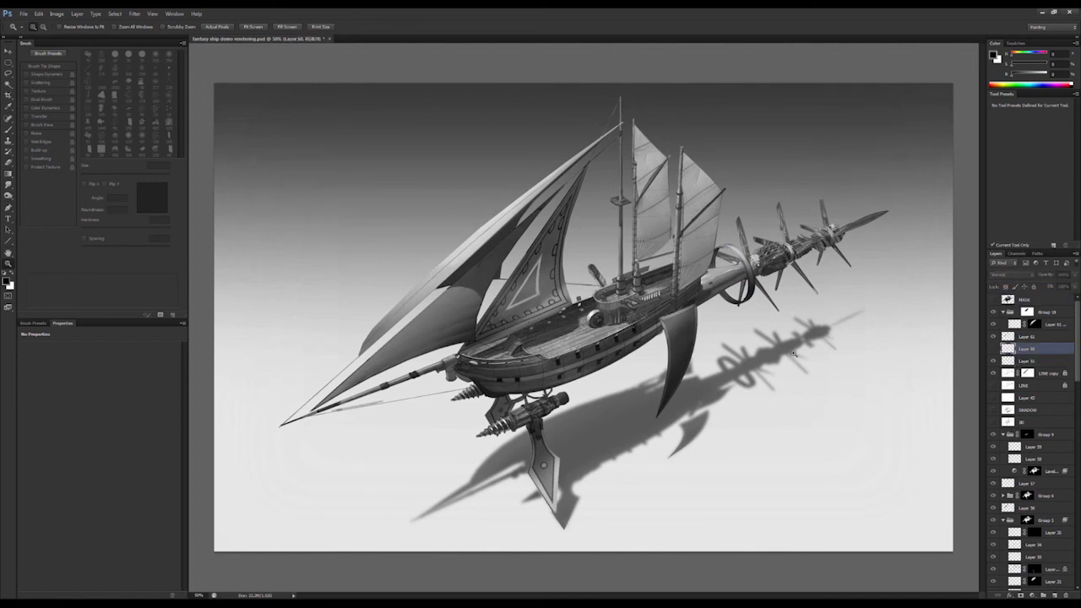
key(e)
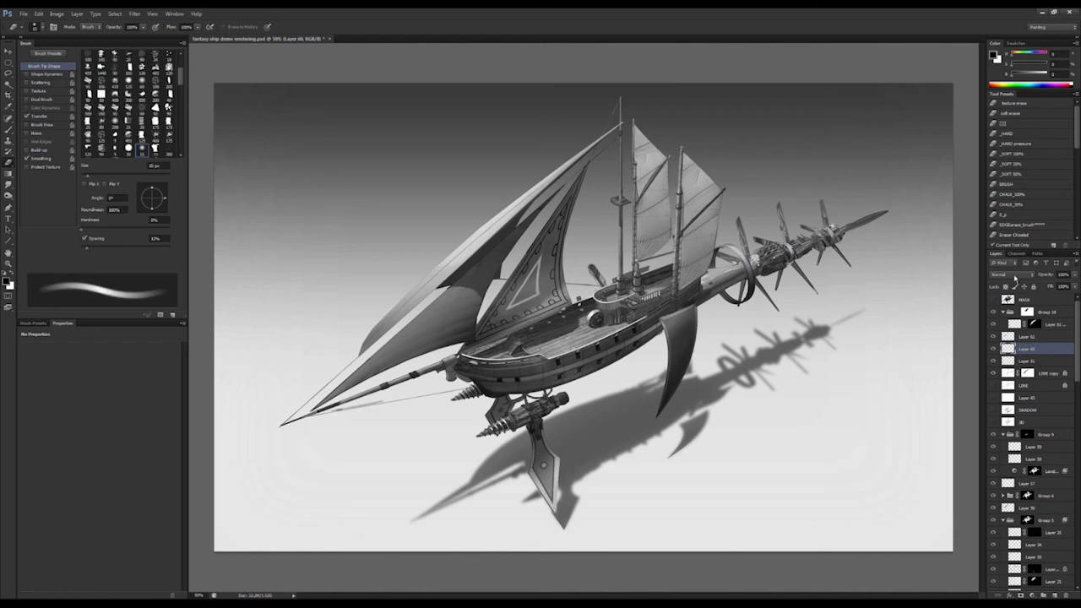
- Rework Group 10's mask using a pen-path selection along the outer front sail from the masthead, then deselect and save
click(1027, 312)
key(p)
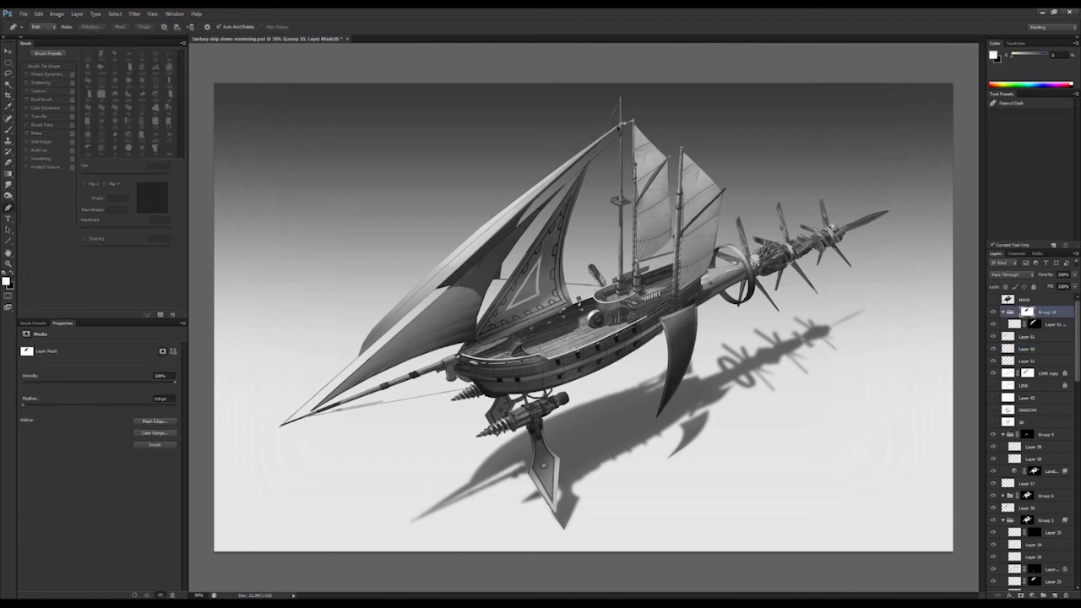
drag(620, 125, 701, 56)
drag(453, 272, 452, 273)
key(ctrl+Return)
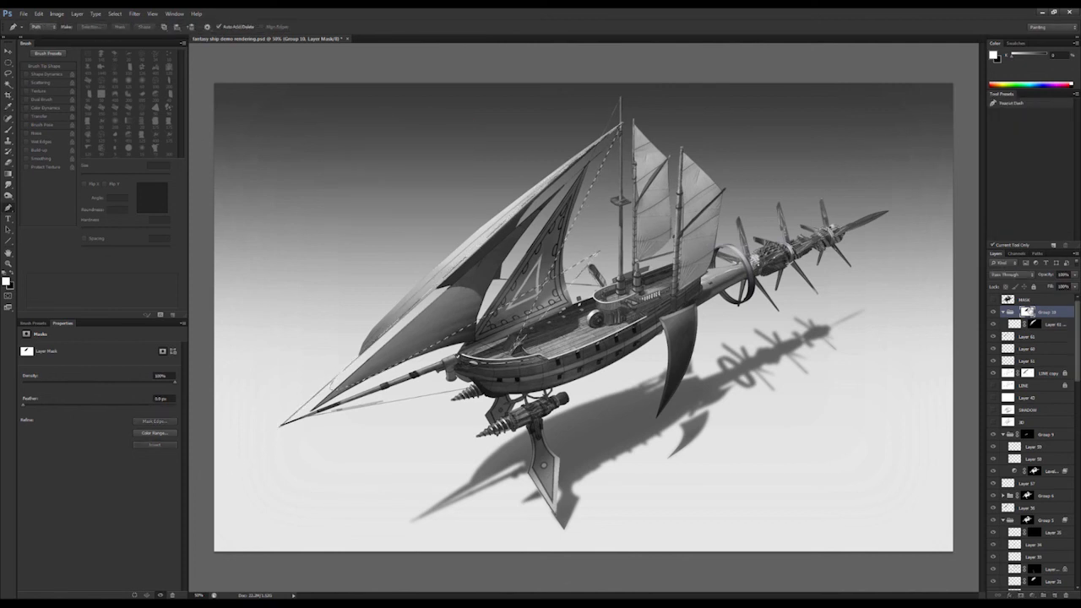
key(ctrl+d)
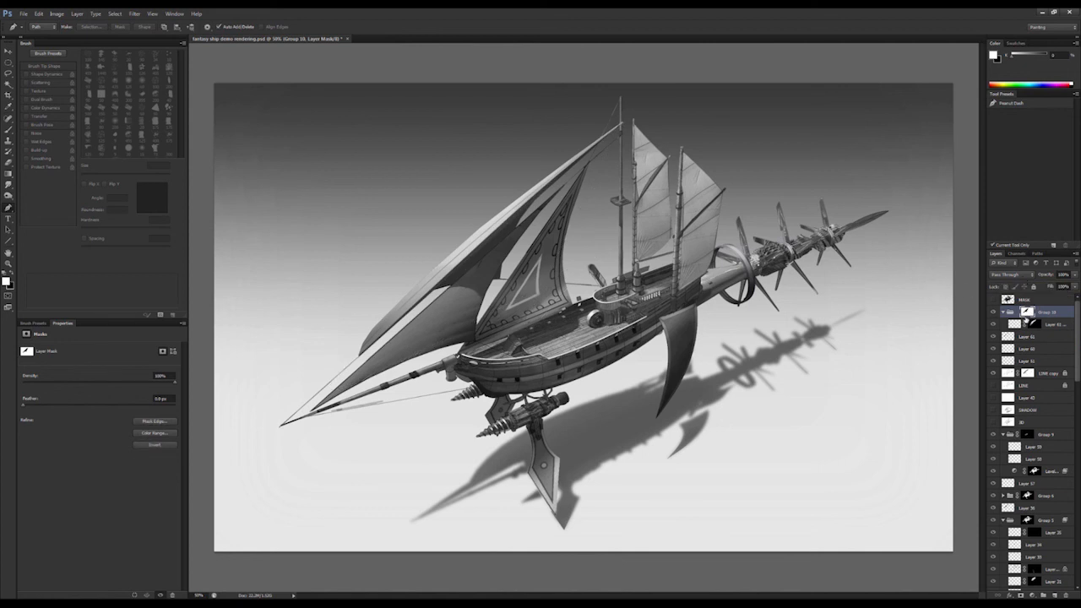
key(ctrl+s)
- Create a new layer above Layer 61 and paint light textured strokes along the bowsprit with a texture brush preset
key(z)
click(559, 346)
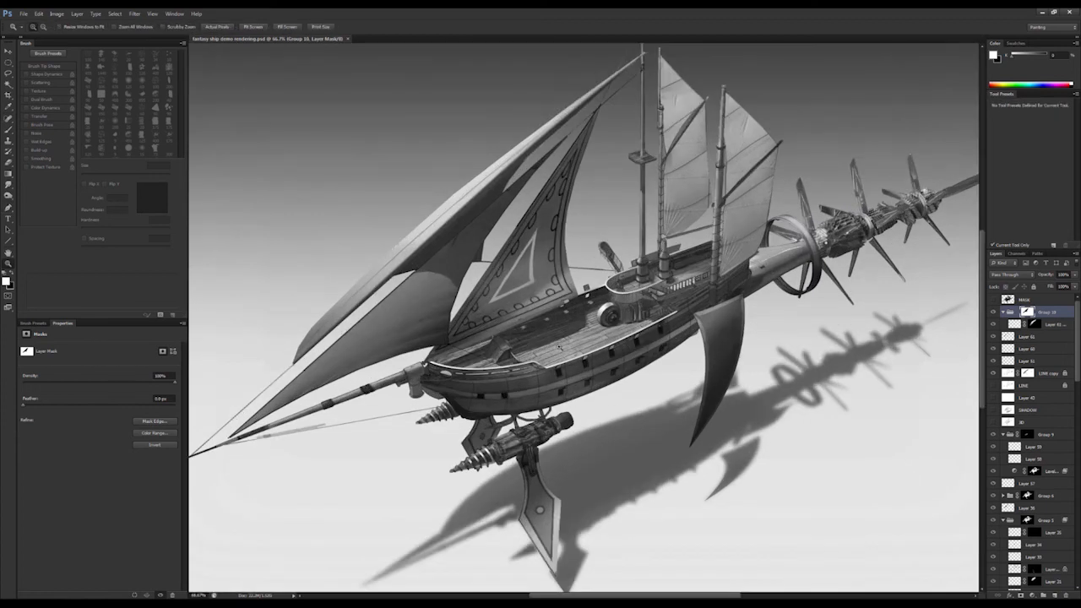
click(1026, 336)
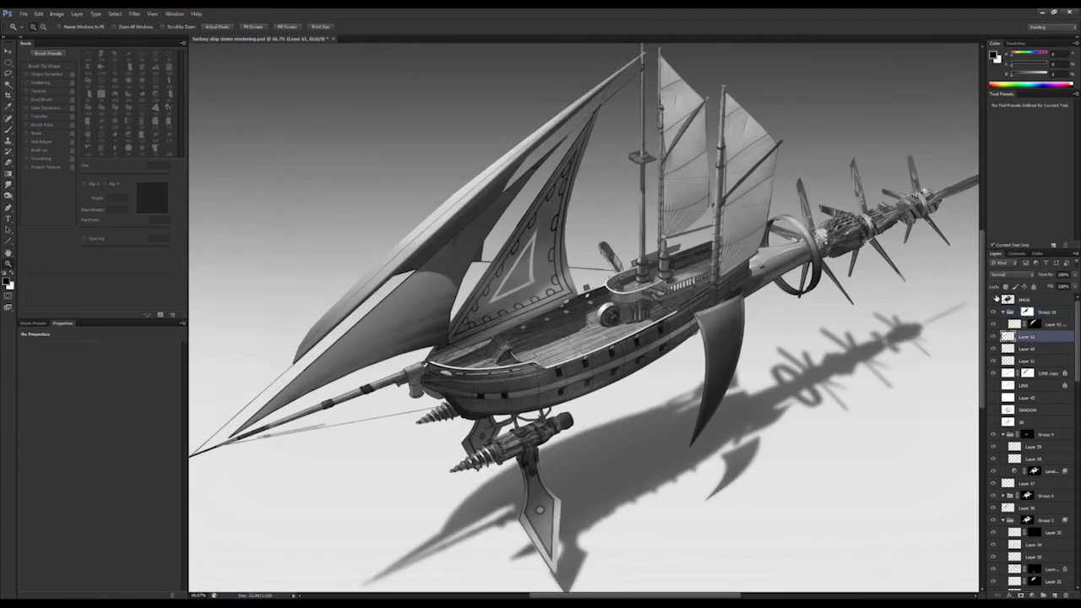
click(423, 368)
drag(425, 376, 722, 270)
alt+click(724, 267)
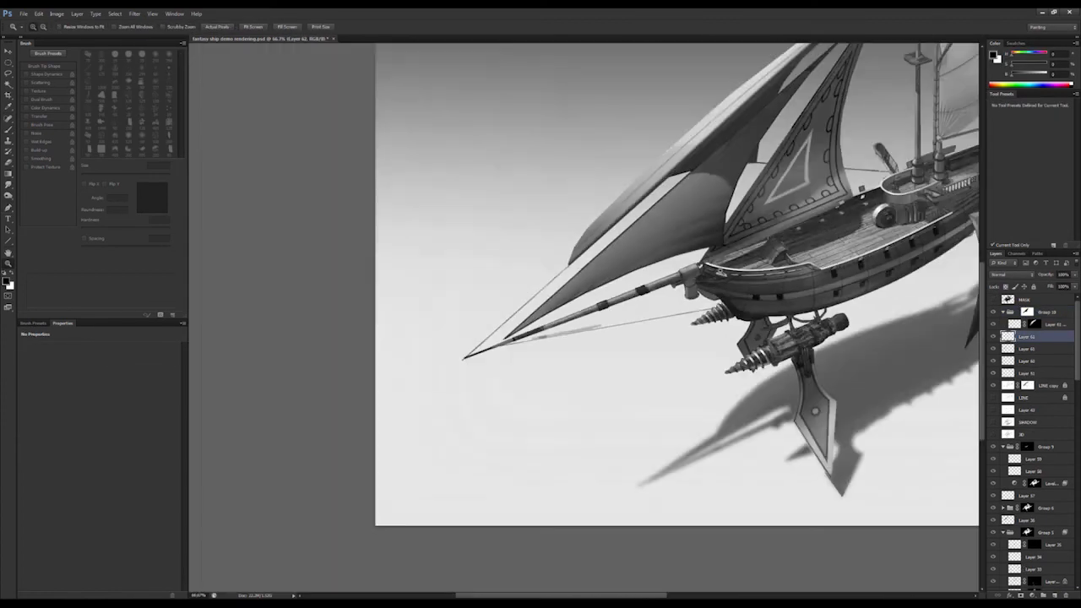
click(722, 267)
key(b)
alt+click(722, 267)
click(1013, 133)
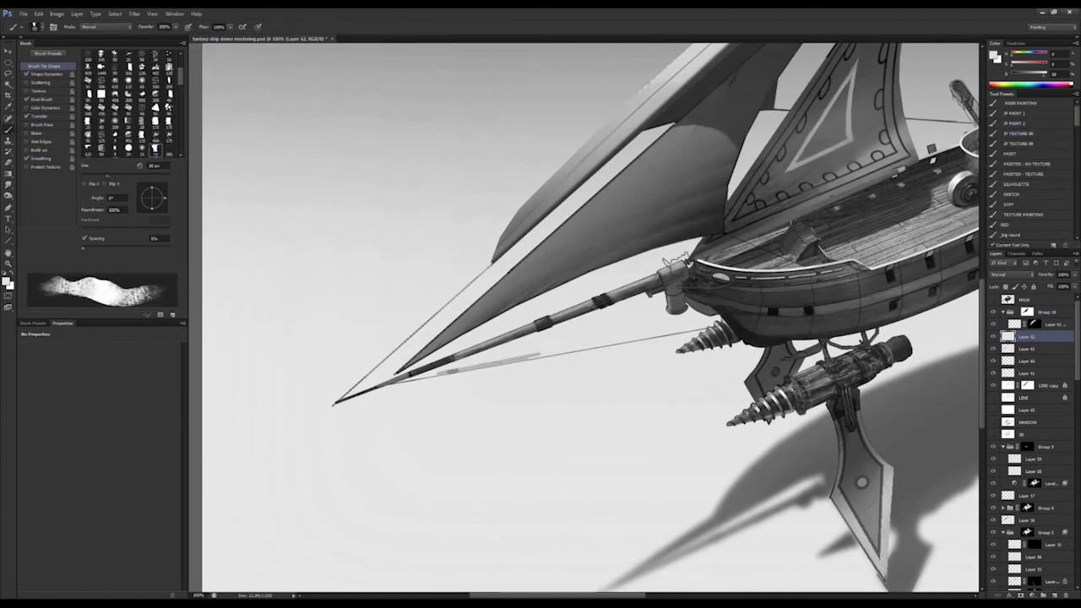
mouse_move(336, 397)
mouse_down()
mouse_move(682, 265)
mouse_move(630, 283)
mouse_up()
- Hide the bowsprit texture with a black mask and place its layer in a group masked by the MASK layer's silhouette
alt+click(1020, 596)
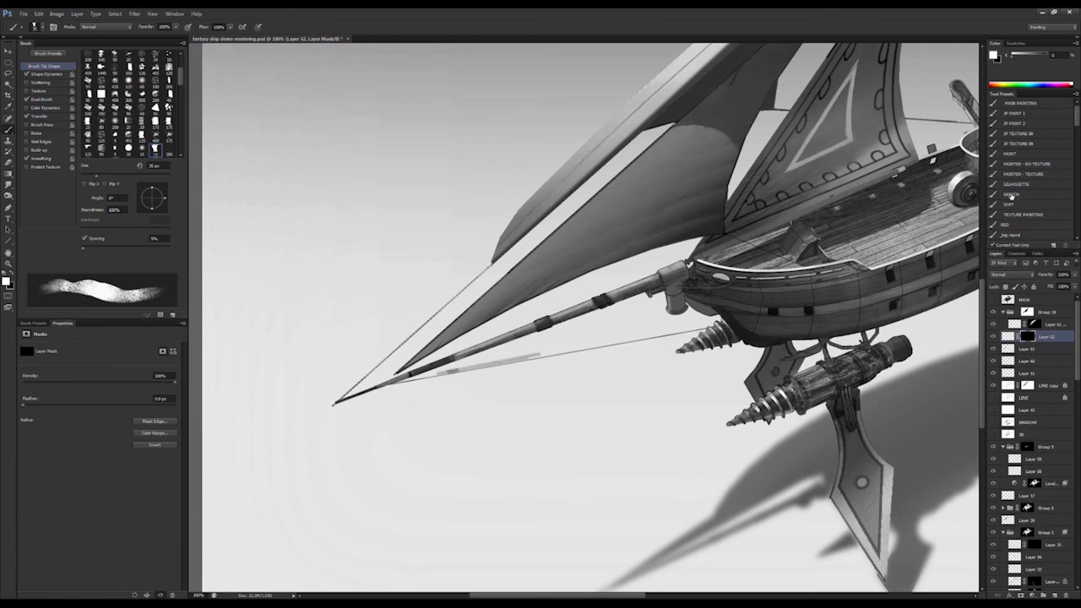
click(1009, 203)
ctrl+click(1009, 300)
key(ctrl+g)
click(1020, 595)
click(1033, 348)
- Reveal the texture along the outer bowsprit on the layer's mask with a small soft brush, then trim it back with black
key(bracketleft)
key(bracketleft)
key(bracketleft)
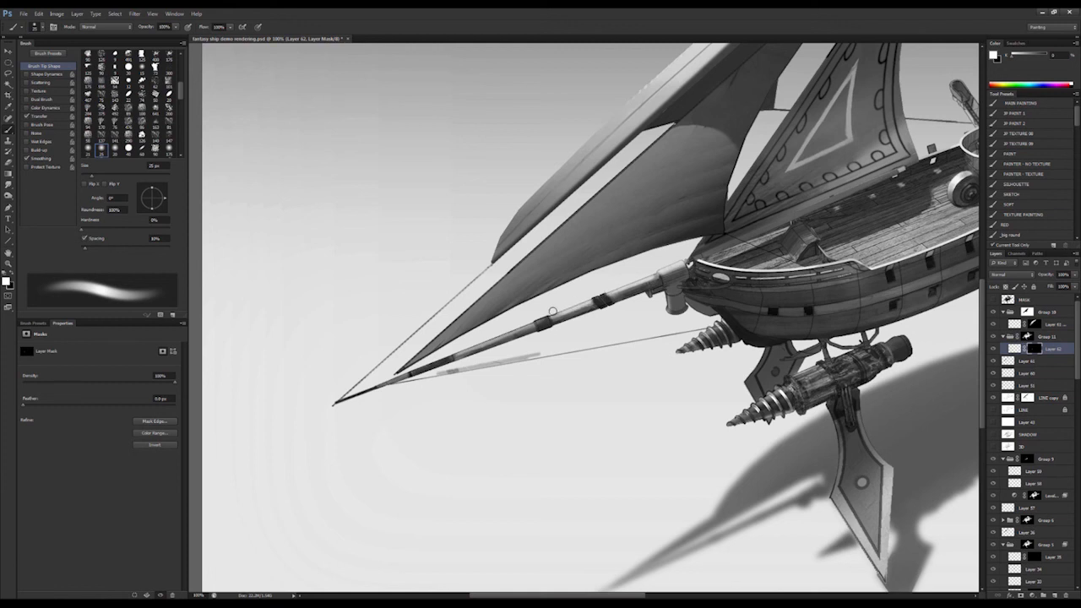
key(bracketright)
mouse_move(536, 319)
mouse_down()
mouse_move(396, 374)
mouse_move(400, 382)
mouse_up()
key(x)
drag(460, 352, 384, 374)
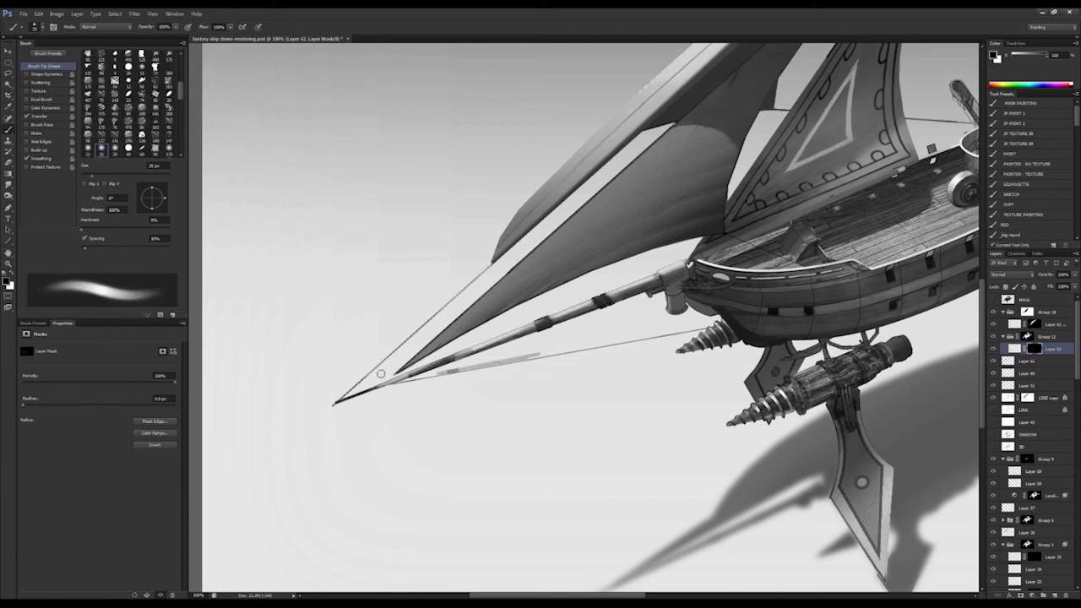
key(bracketright)
key(bracketright)
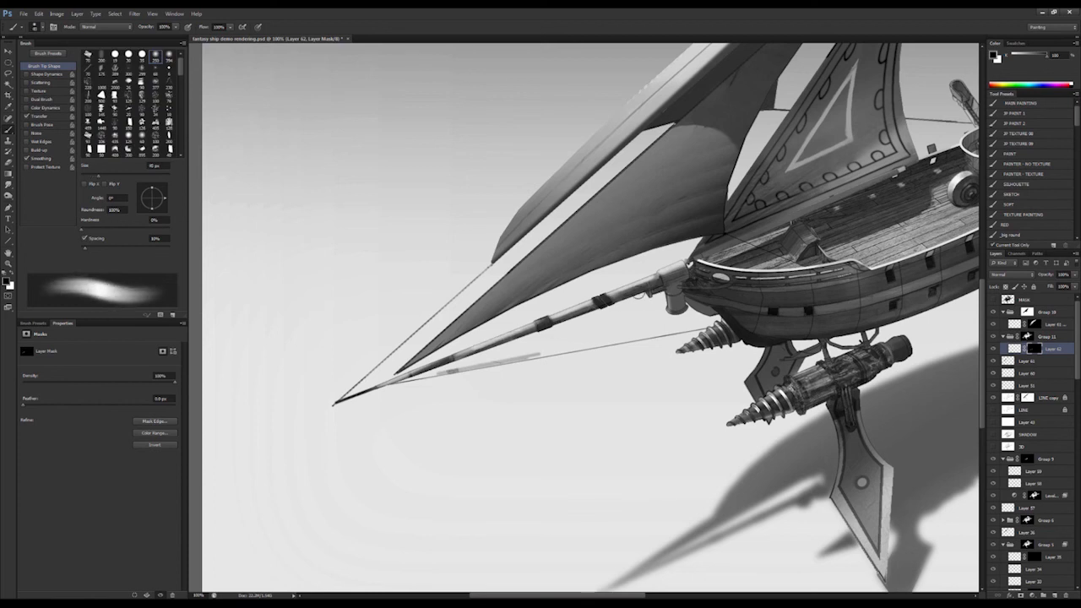
alt+click(694, 239)
alt+click(694, 240)
- Lower the fill of the bowsprit texture layer and save the document
key(v)
click(1025, 336)
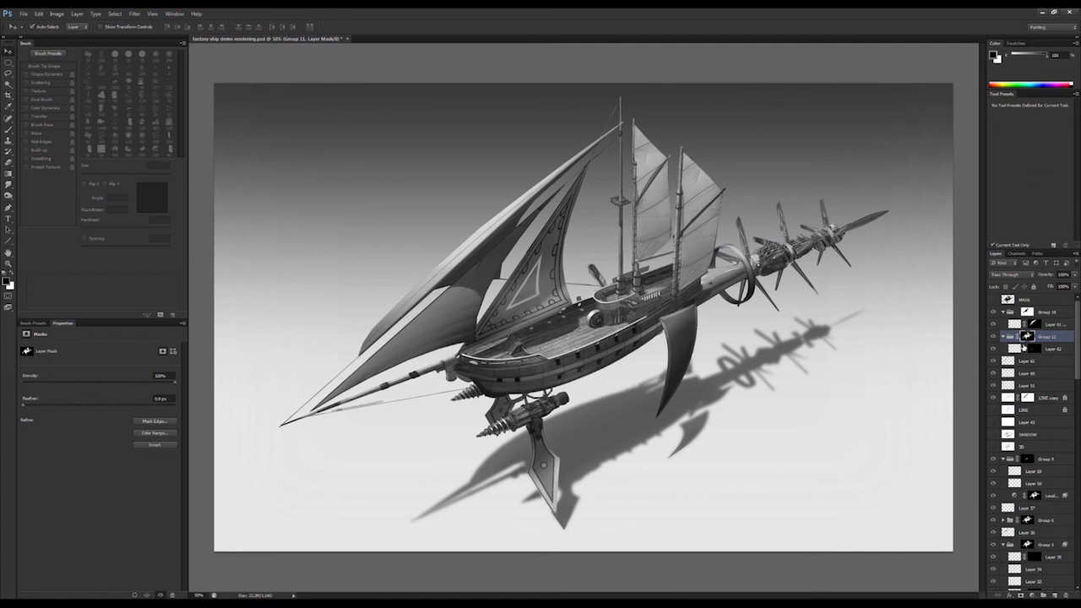
click(1023, 349)
click(1024, 337)
click(1020, 347)
click(1018, 338)
click(1023, 339)
click(1022, 347)
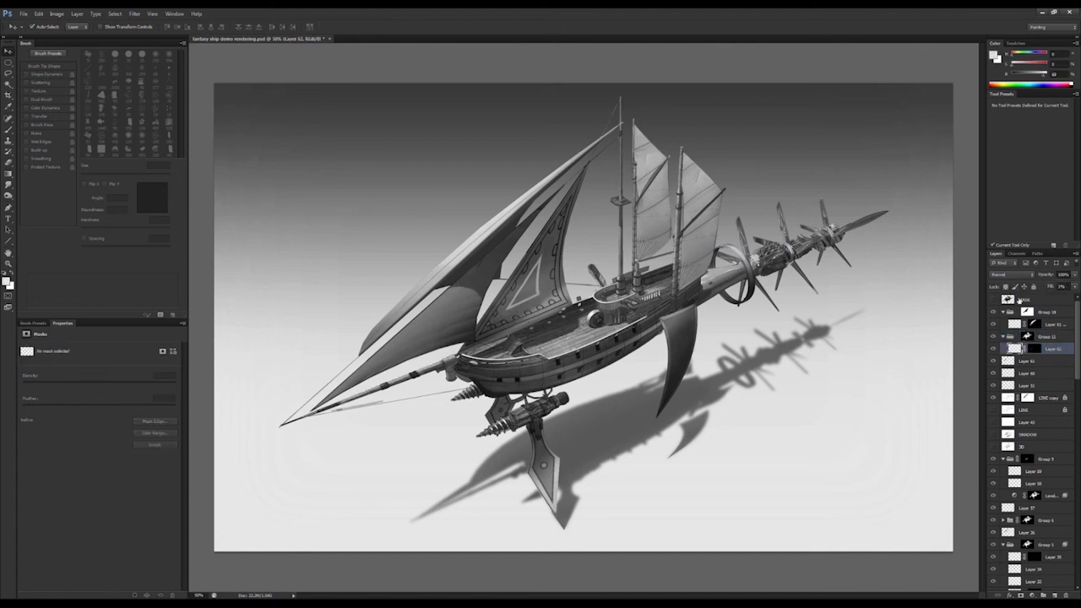
key(ctrl+s)
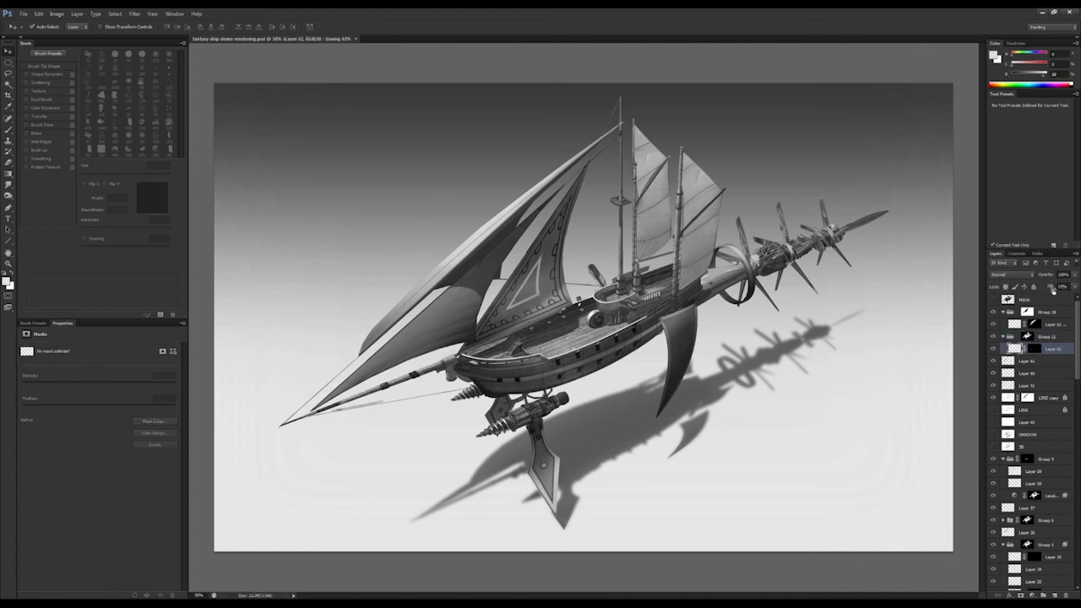